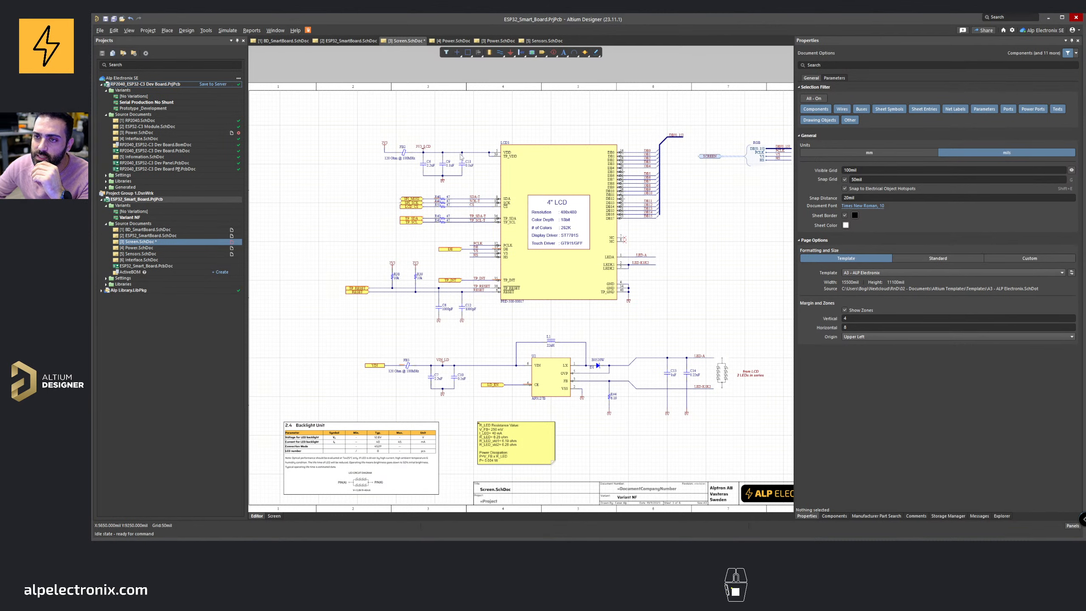
Step: Open the Power schematic sheet of the RP2040 dev board and zoom out to view it
{"action": "left_click", "coordinate": [497, 40]}
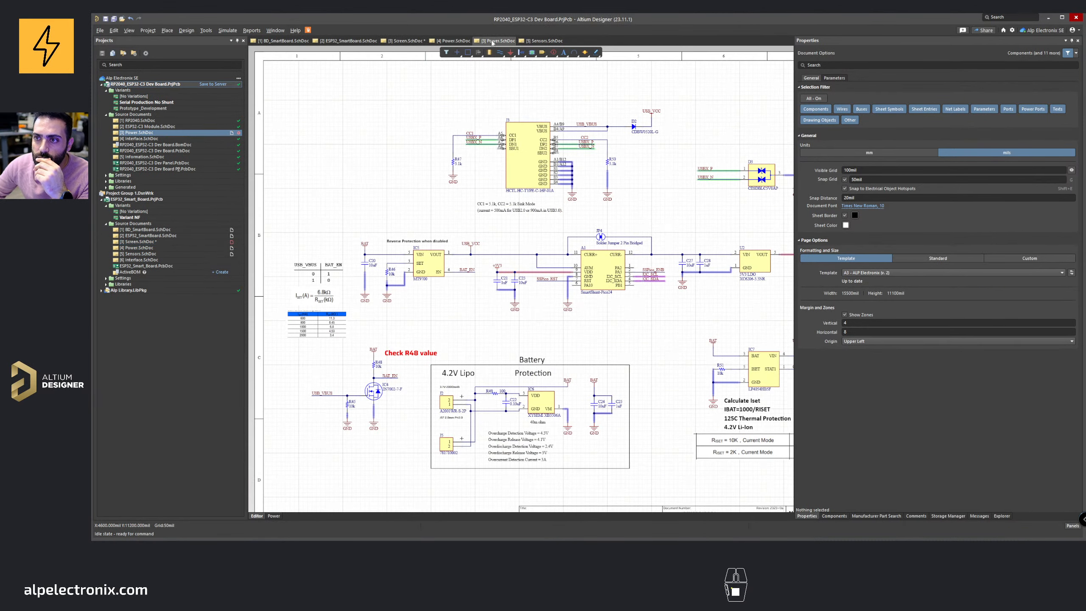
{"action": "right_click_drag", "start_coordinate": [621, 220], "coordinate": [575, 216]}
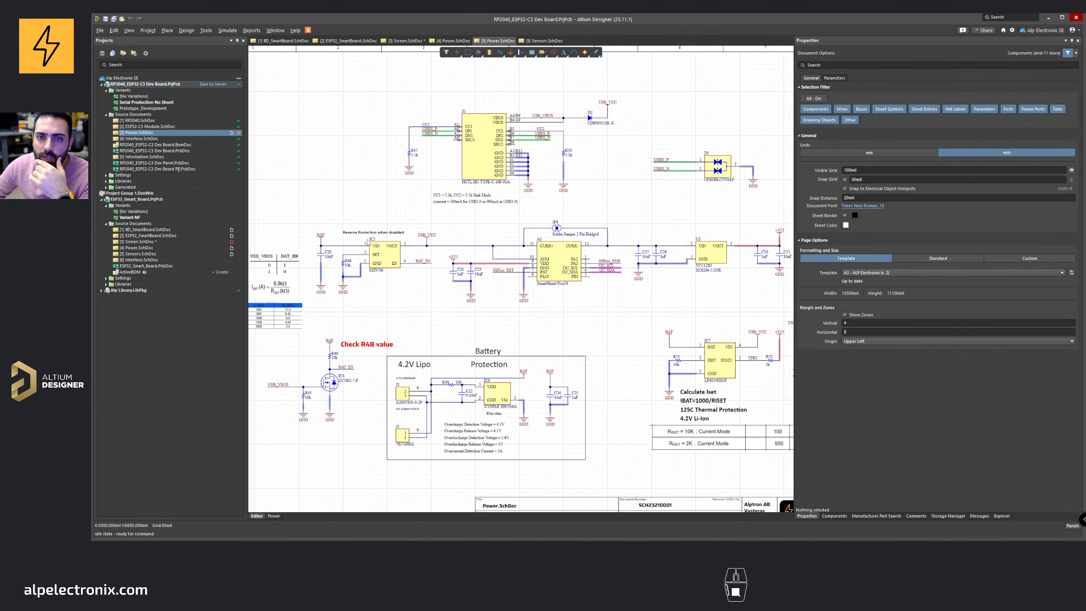
{"action": "scroll", "coordinate": [516, 229], "scroll_direction": "down", "scroll_amount": 2, "text": "ctrl"}
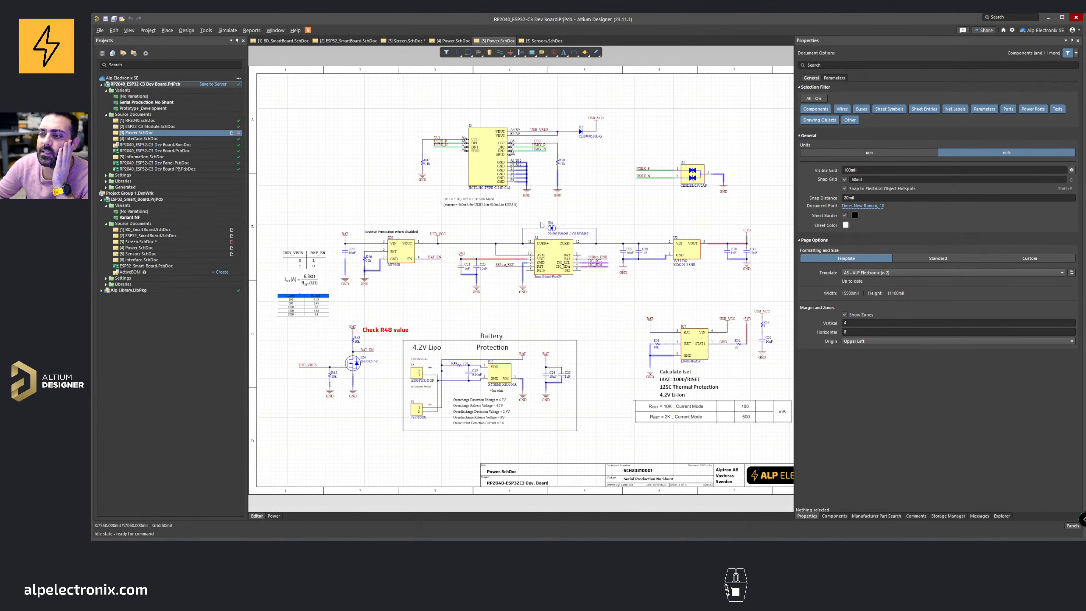
Step: Shrink the Properties panel to enlarge the schematic workspace and refocus on the USB and charger section
{"action": "left_click", "coordinate": [796, 242]}
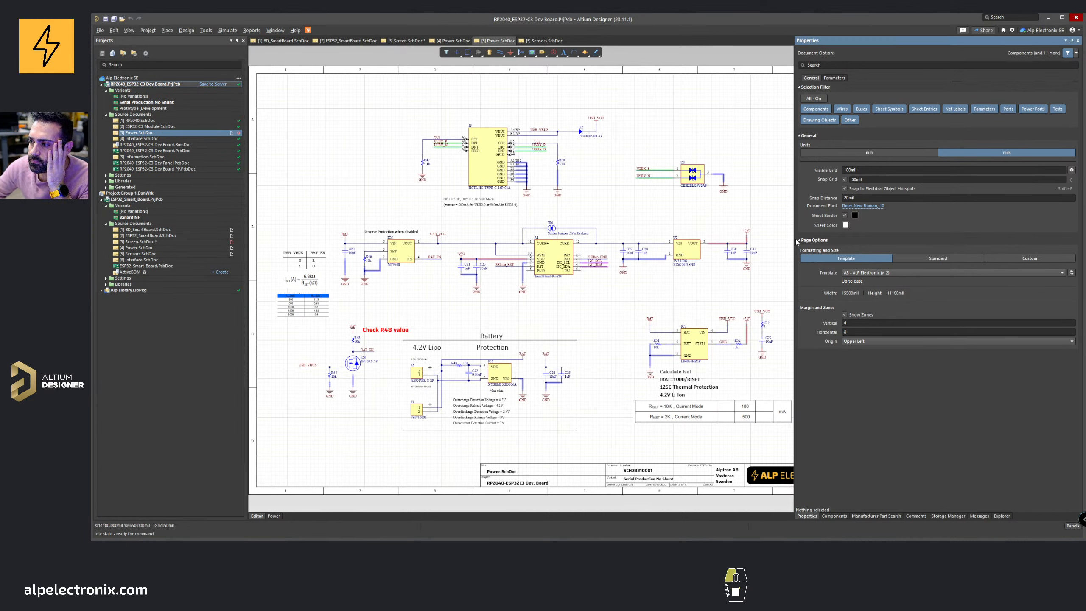
{"action": "left_click_drag", "start_coordinate": [796, 241], "coordinate": [944, 242]}
{"action": "right_click_drag", "start_coordinate": [608, 232], "coordinate": [648, 230]}
{"action": "scroll", "coordinate": [532, 240], "scroll_direction": "up", "scroll_amount": 2, "text": "ctrl"}
{"action": "right_click_drag", "start_coordinate": [532, 242], "coordinate": [611, 269]}
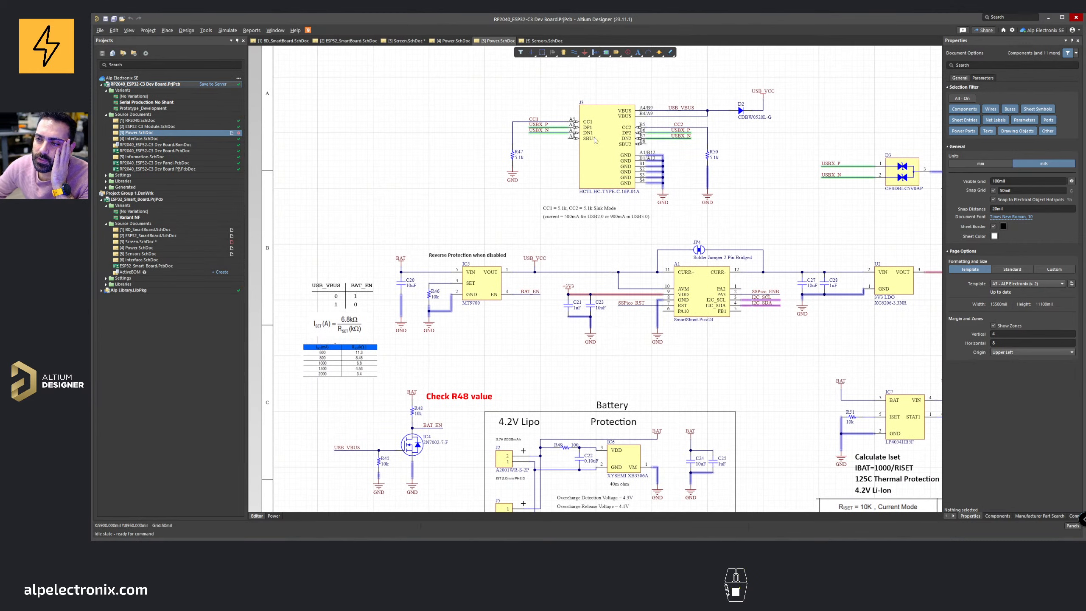
Step: Select the USB_VCC power port and pan across the power schematic to inspect the regulators and power path
{"action": "left_click", "coordinate": [762, 96]}
{"action": "scroll", "coordinate": [548, 270], "scroll_direction": "right", "scroll_amount": 2, "text": "shift"}
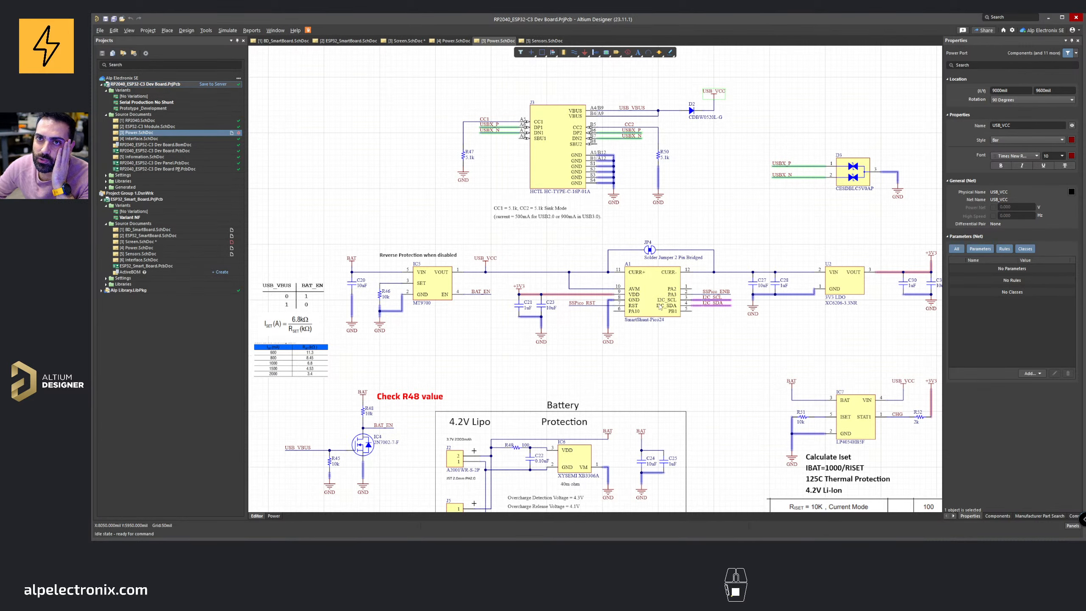
{"action": "right_click_drag", "start_coordinate": [660, 306], "coordinate": [582, 293]}
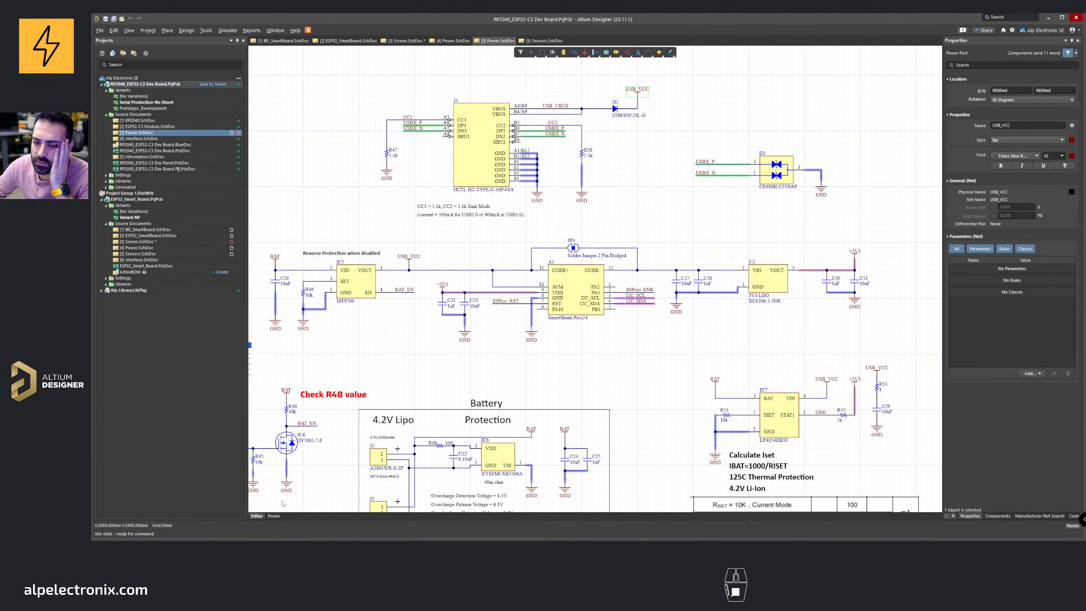
{"action": "left_click", "coordinate": [273, 516]}
{"action": "right_click_drag", "start_coordinate": [422, 382], "coordinate": [481, 373]}
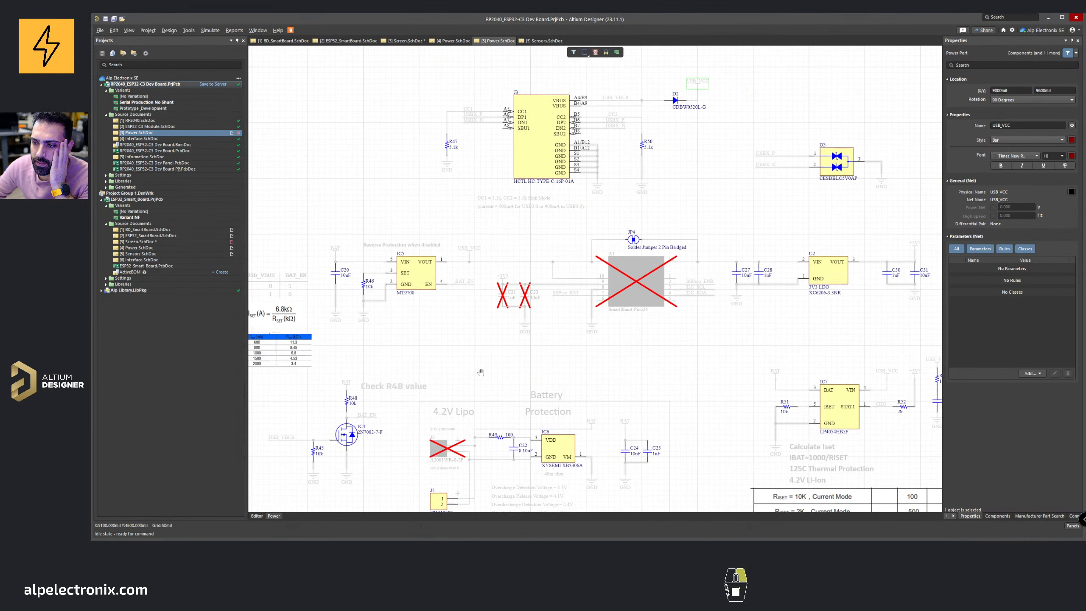
{"action": "left_click", "coordinate": [257, 516]}
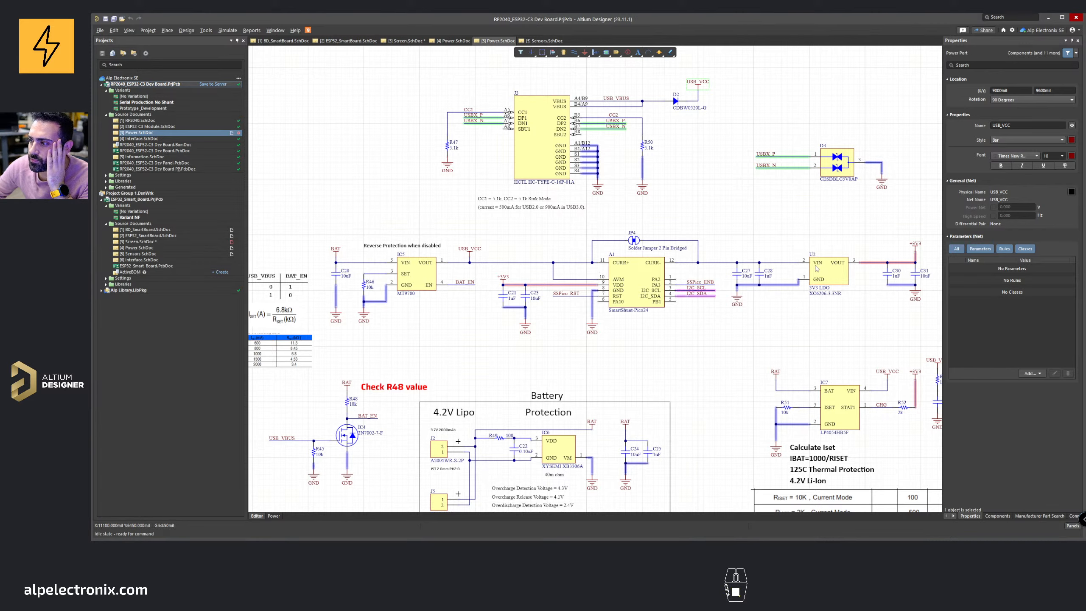
{"action": "right_click_drag", "start_coordinate": [809, 271], "coordinate": [592, 291]}
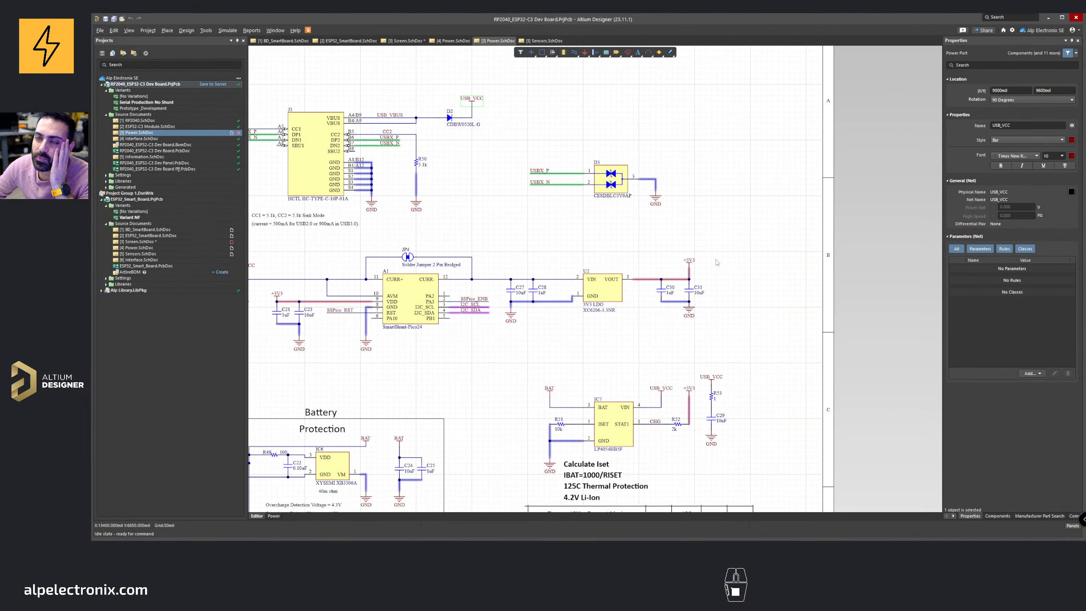
{"action": "right_click_drag", "start_coordinate": [421, 296], "coordinate": [577, 296]}
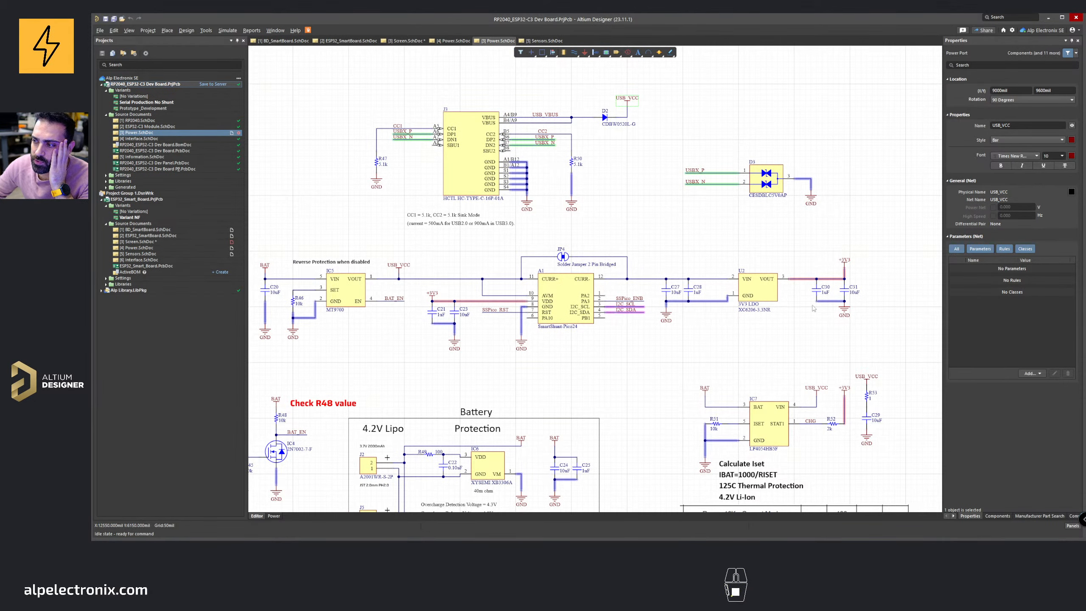
{"action": "right_click_drag", "start_coordinate": [580, 174], "coordinate": [654, 174]}
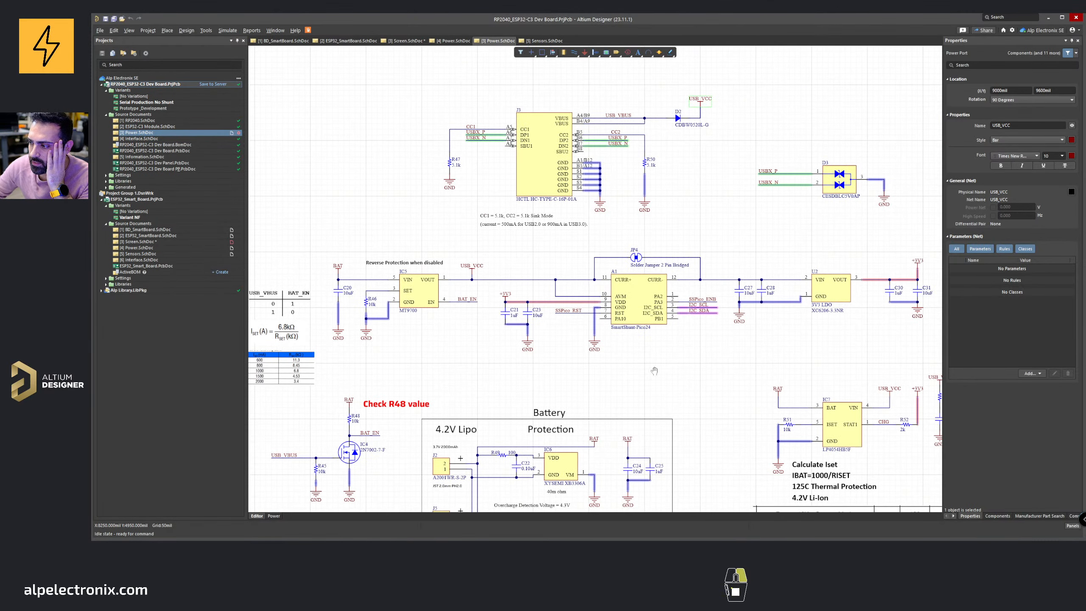
{"action": "right_click_drag", "start_coordinate": [655, 371], "coordinate": [438, 273]}
Step: Examine the battery protection circuit and the LP4054 charger with its ISET calculation notes
{"action": "scroll", "coordinate": [705, 334], "scroll_direction": "up", "scroll_amount": 3, "text": "ctrl"}
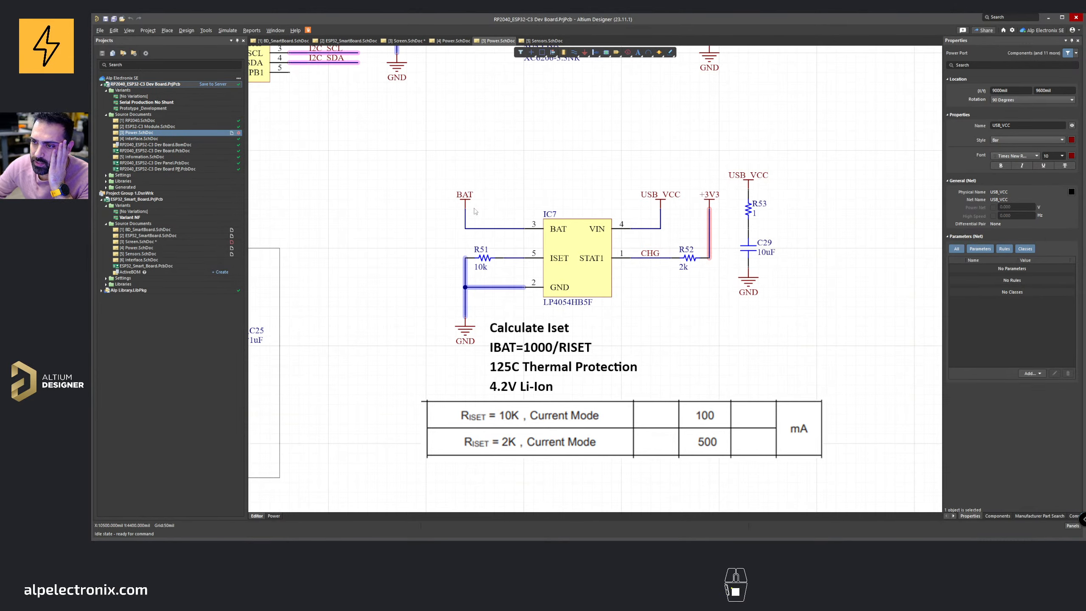
{"action": "scroll", "coordinate": [475, 211], "scroll_direction": "down", "scroll_amount": 3, "text": "ctrl"}
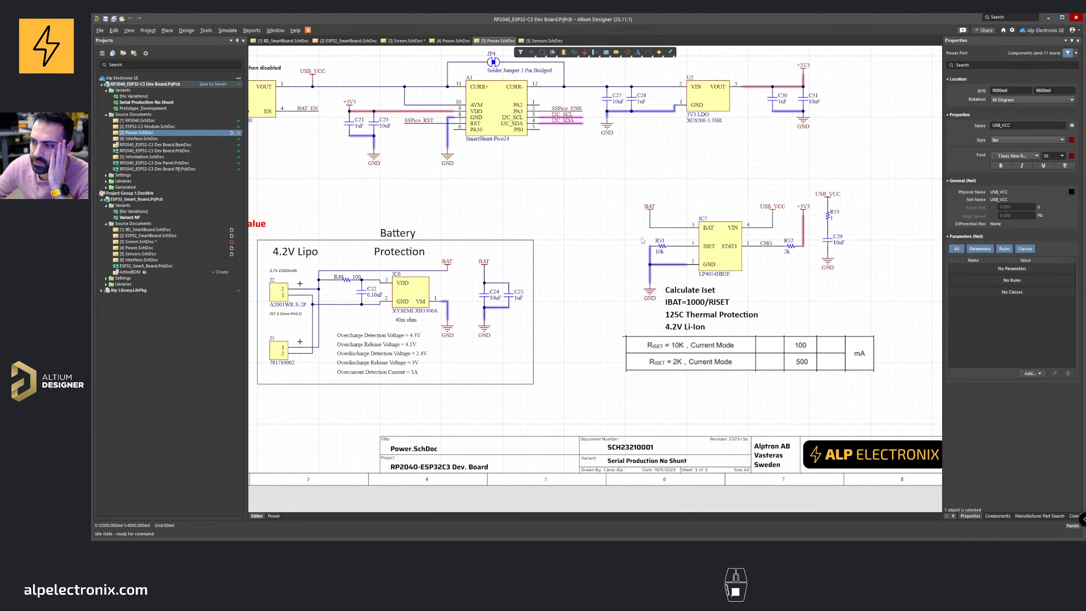
{"action": "right_click_drag", "start_coordinate": [643, 241], "coordinate": [776, 217]}
{"action": "scroll", "coordinate": [597, 236], "scroll_direction": "up", "scroll_amount": 2, "text": "ctrl"}
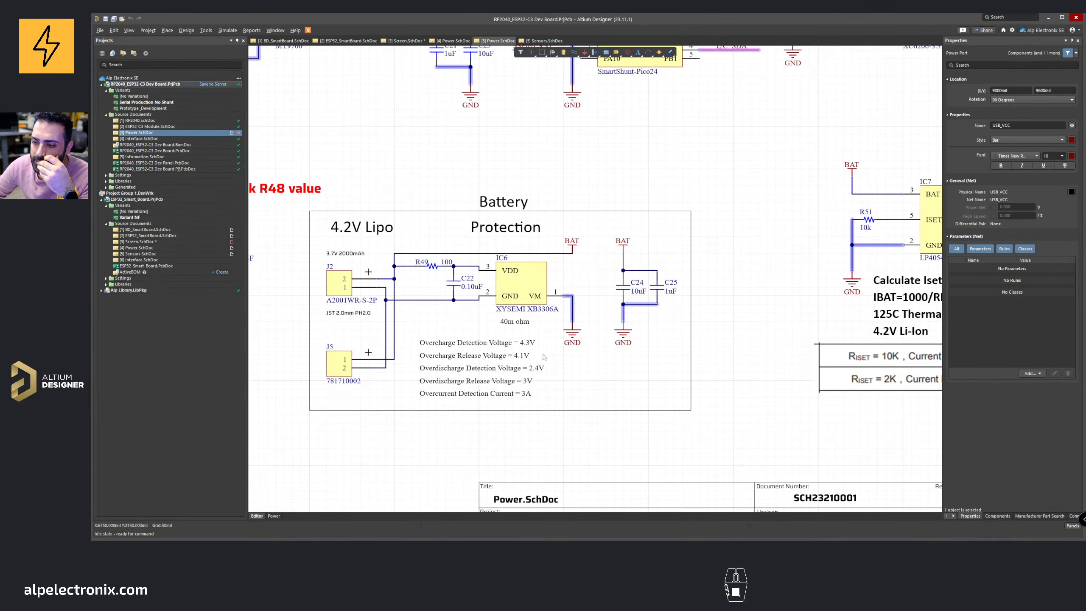
{"action": "right_click_drag", "start_coordinate": [675, 321], "coordinate": [535, 324]}
{"action": "scroll", "coordinate": [535, 325], "scroll_direction": "down", "scroll_amount": 3, "text": "ctrl"}
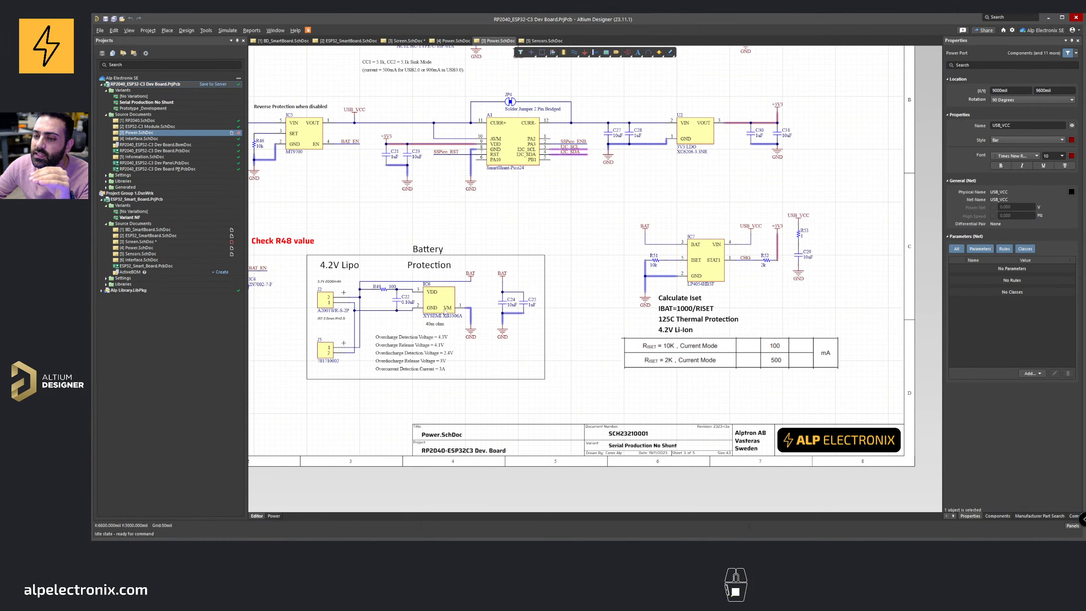
{"action": "scroll", "coordinate": [445, 312], "scroll_direction": "up", "scroll_amount": 3, "text": "ctrl"}
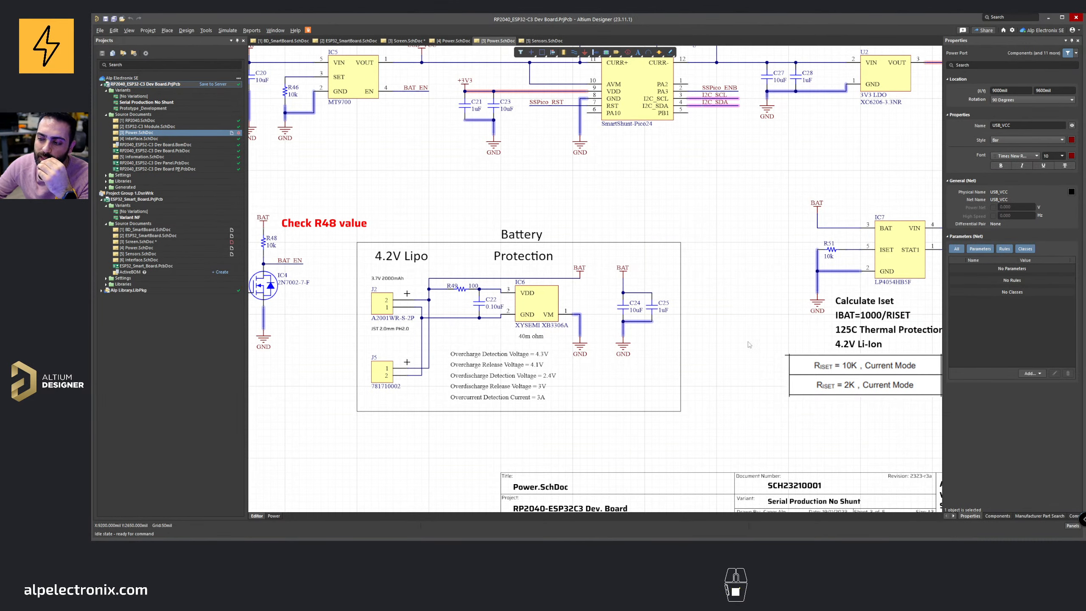
{"action": "right_click_drag", "start_coordinate": [777, 342], "coordinate": [580, 349]}
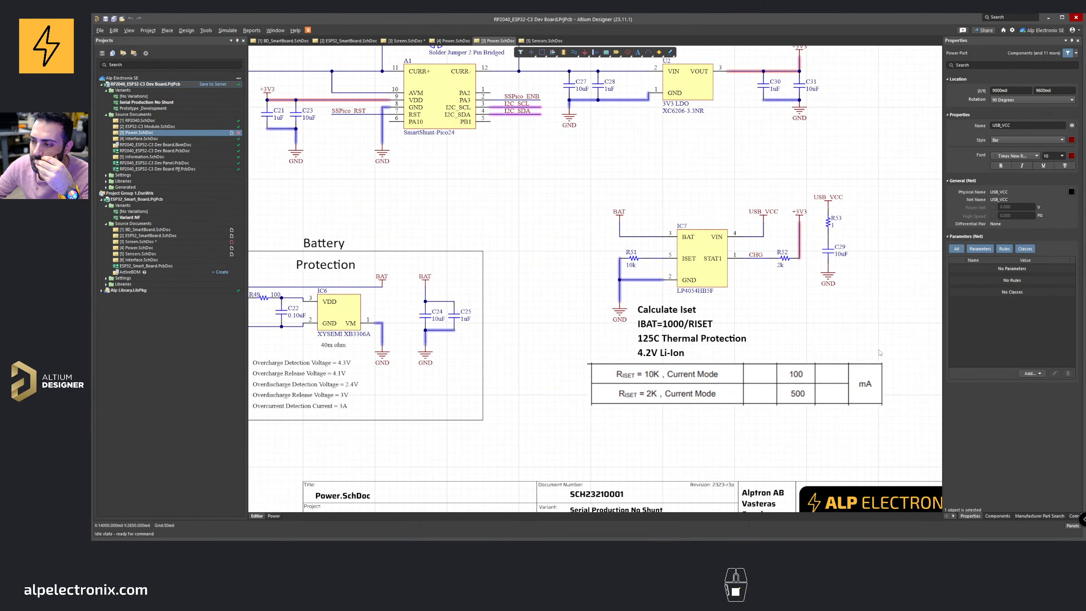
{"action": "right_click_drag", "start_coordinate": [881, 353], "coordinate": [744, 351]}
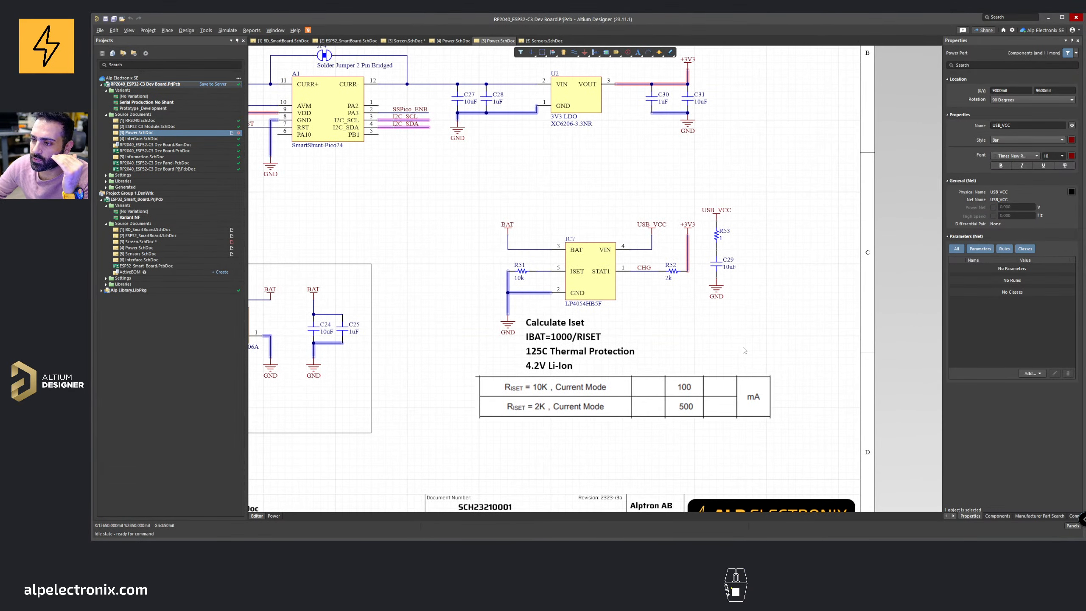
{"action": "scroll", "coordinate": [630, 318], "scroll_direction": "up", "scroll_amount": 1, "text": "ctrl"}
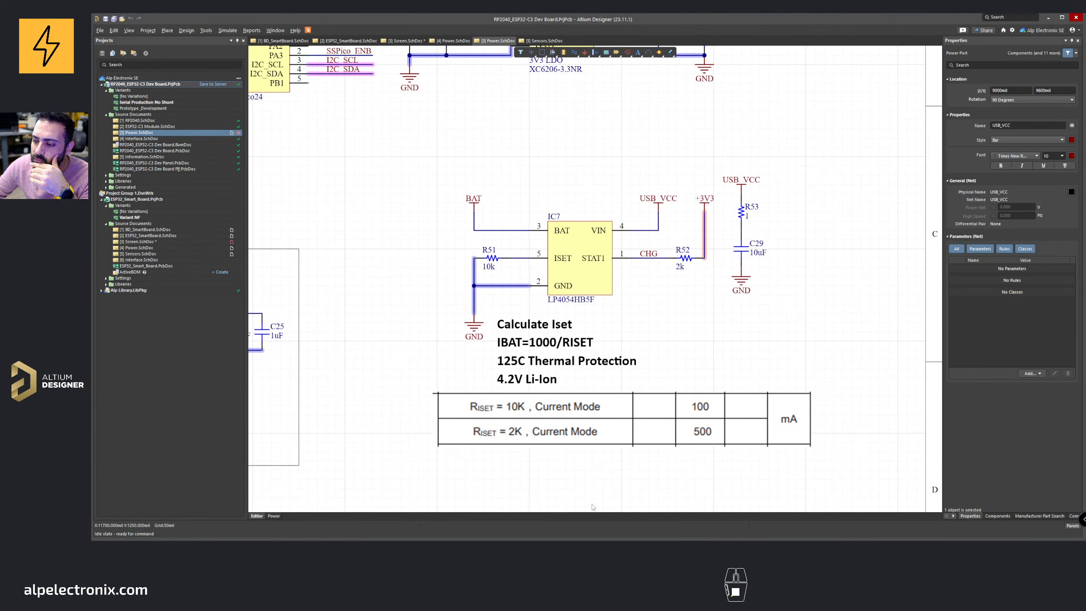
Step: Select the charger IC's value label and bring up its LP4054H datasheet in the browser
{"action": "left_click", "coordinate": [568, 304]}
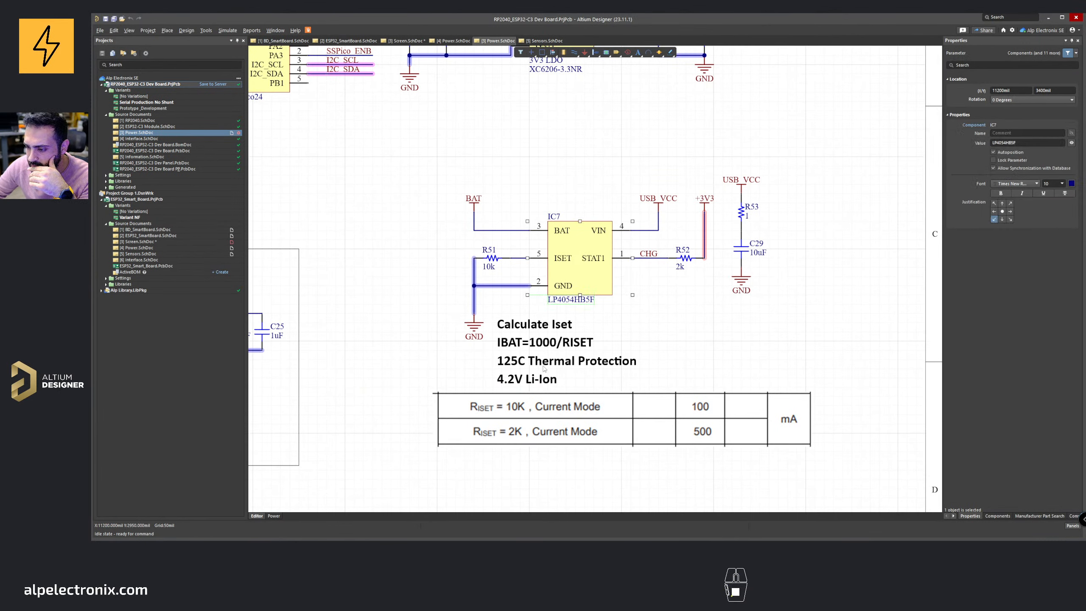
{"action": "left_click", "coordinate": [540, 515]}
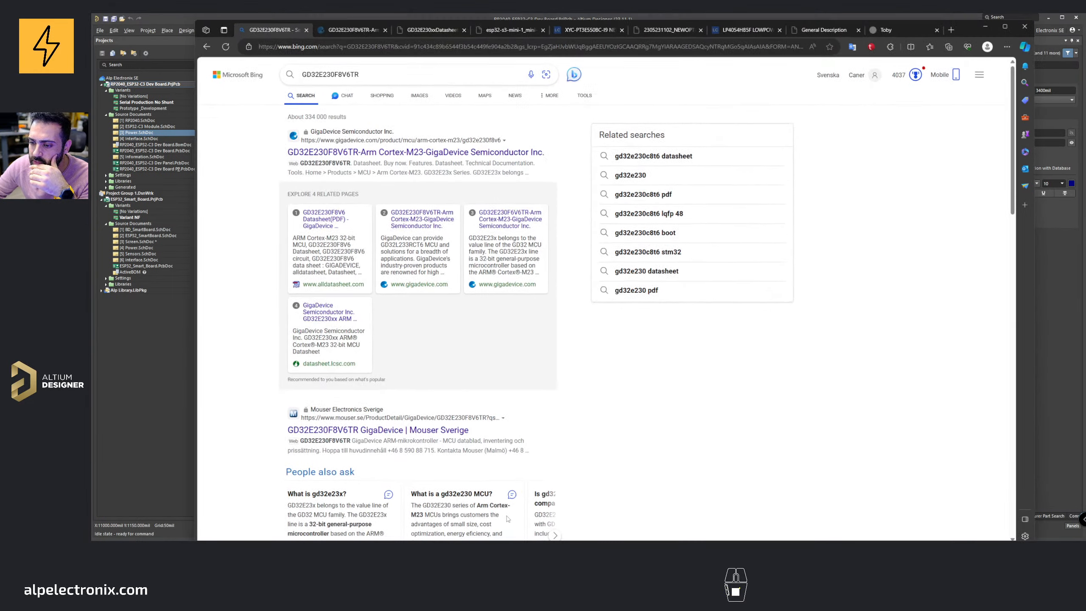
{"action": "left_click", "coordinate": [837, 26]}
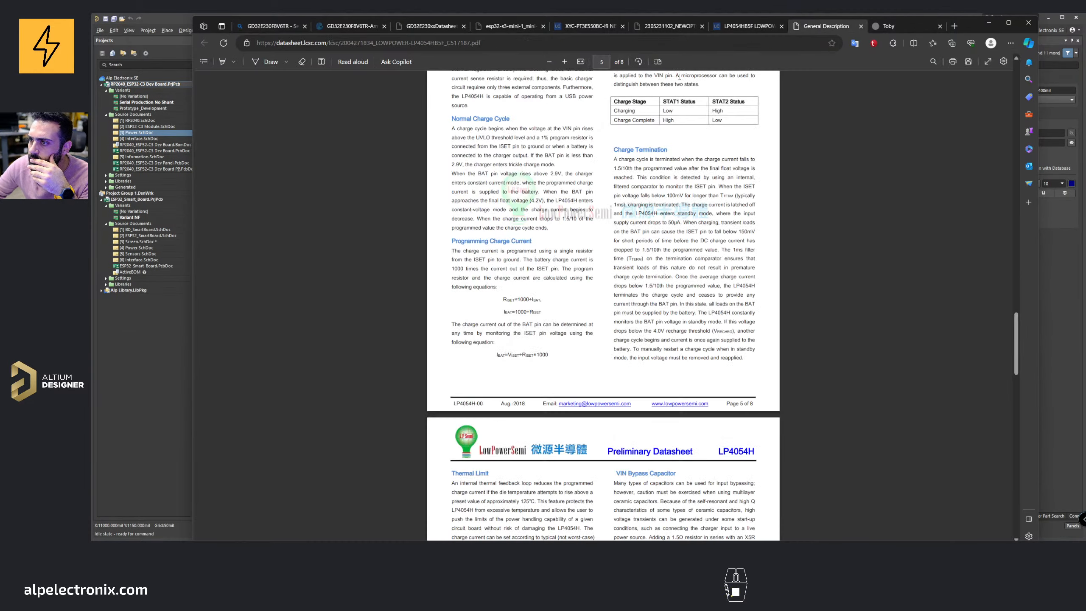
{"action": "scroll", "coordinate": [562, 249], "scroll_direction": "up", "scroll_amount": 20}
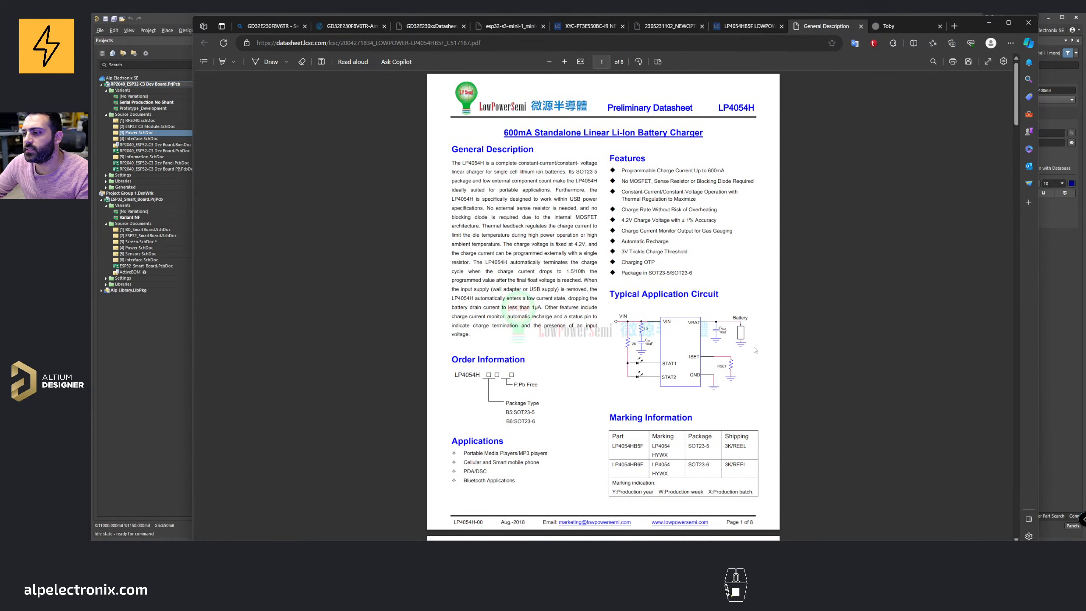
{"action": "scroll", "coordinate": [756, 350], "scroll_direction": "up", "scroll_amount": 2, "text": "ctrl"}
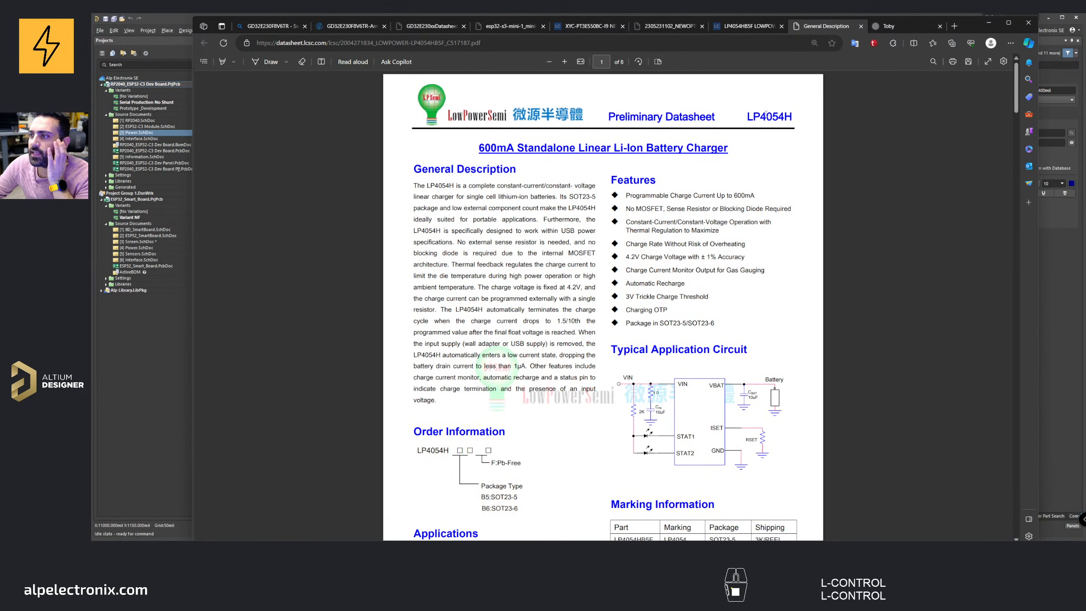
Step: Read through the LP4054H datasheet's features, typical application circuit and pin descriptions
{"action": "left_click_drag", "start_coordinate": [761, 116], "coordinate": [784, 117]}
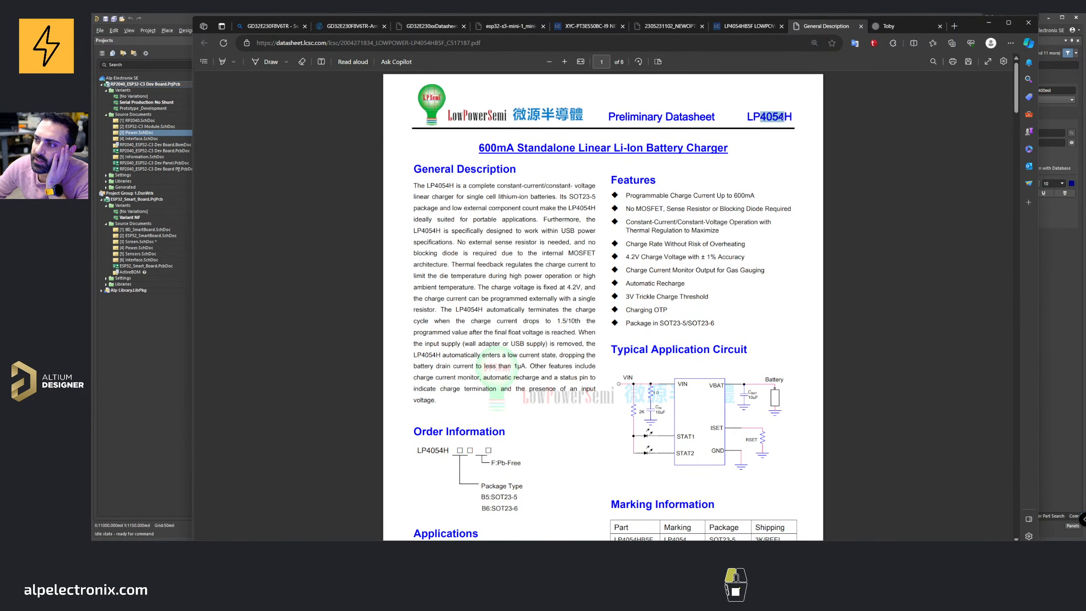
{"action": "left_click", "coordinate": [777, 125]}
{"action": "scroll", "coordinate": [777, 124], "scroll_direction": "down", "scroll_amount": 5}
{"action": "scroll", "coordinate": [778, 124], "scroll_direction": "down", "scroll_amount": 10}
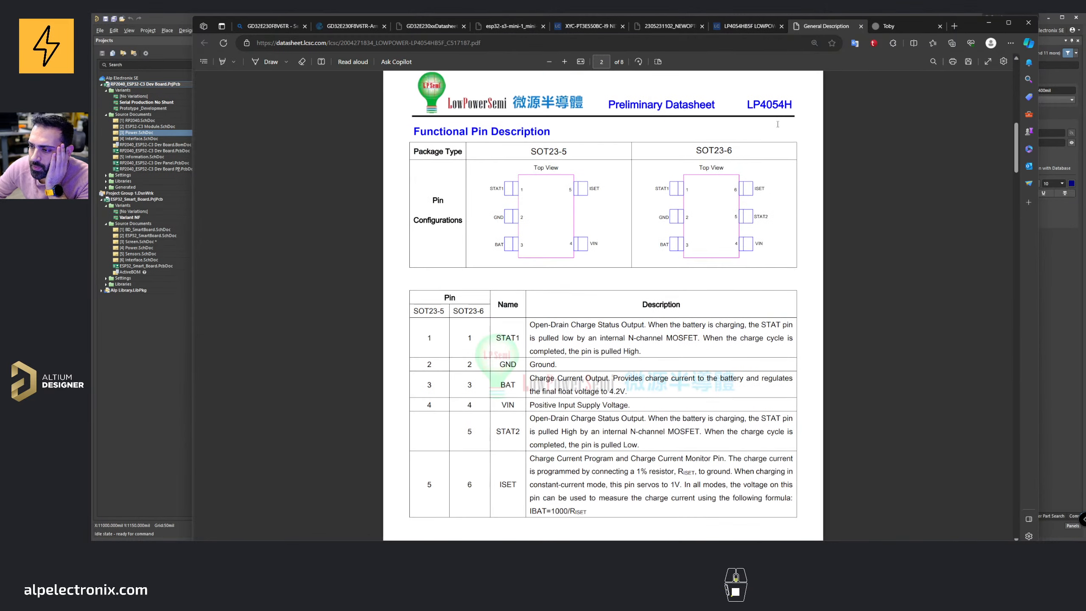
{"action": "scroll", "coordinate": [581, 203], "scroll_direction": "down", "scroll_amount": 3}
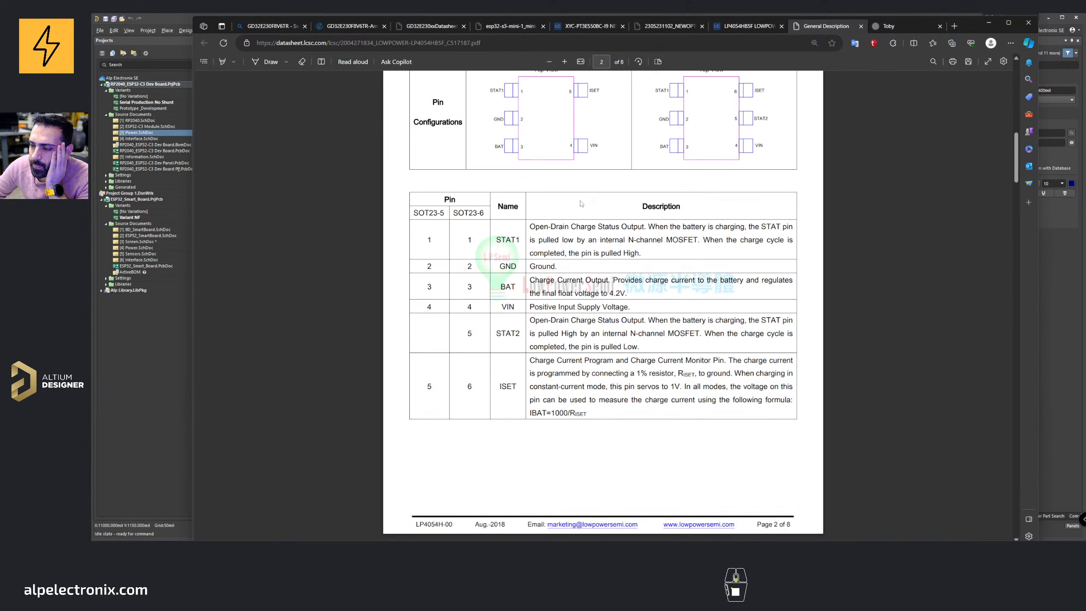
{"action": "scroll", "coordinate": [580, 203], "scroll_direction": "up", "scroll_amount": 18}
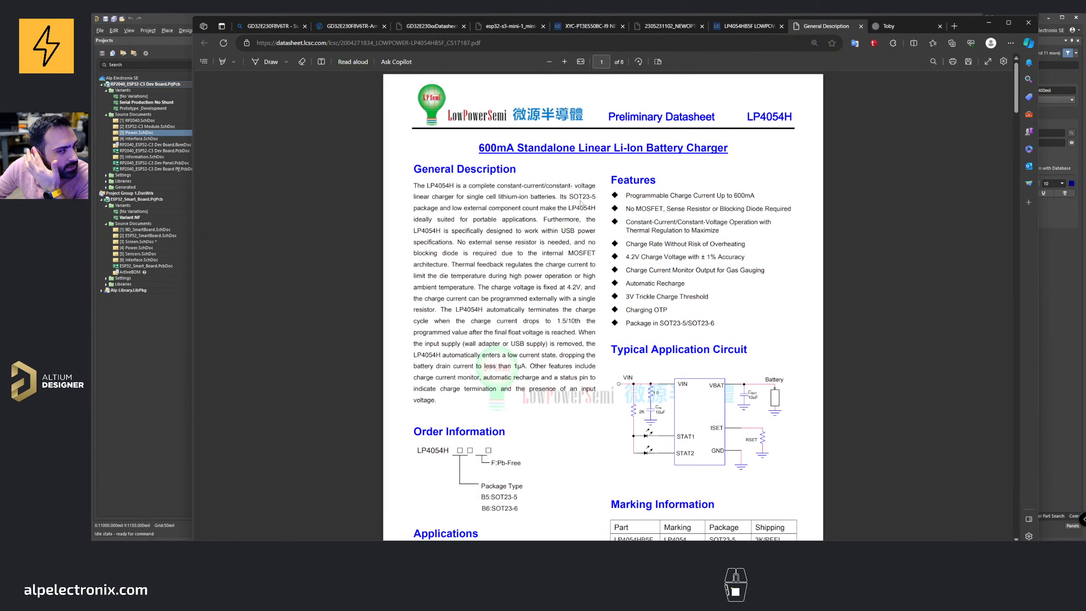
{"action": "scroll", "coordinate": [581, 204], "scroll_direction": "down", "scroll_amount": 16}
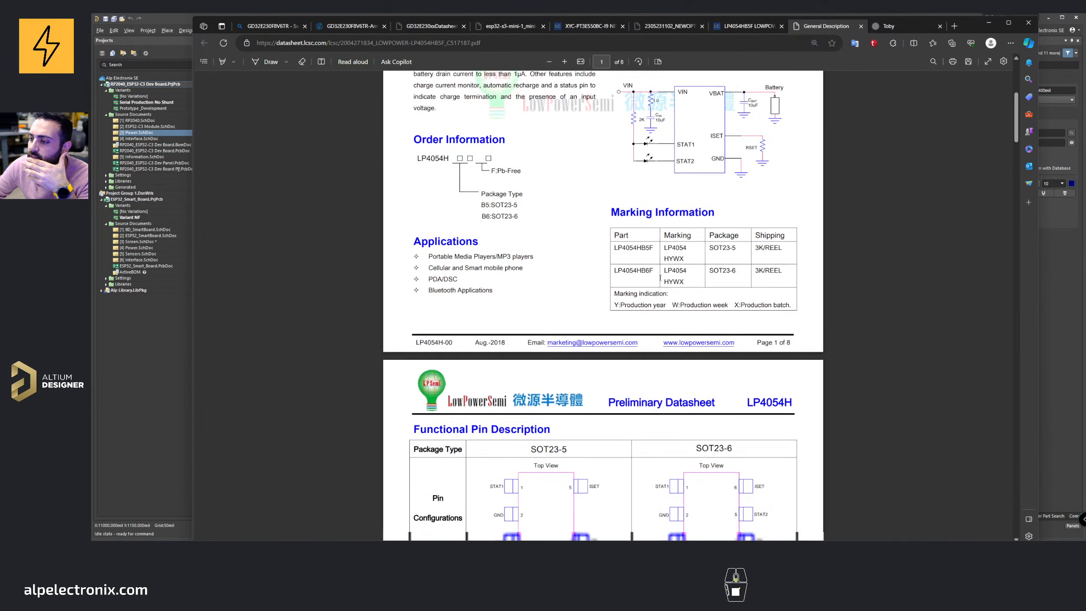
{"action": "scroll", "coordinate": [483, 210], "scroll_direction": "up", "scroll_amount": 3}
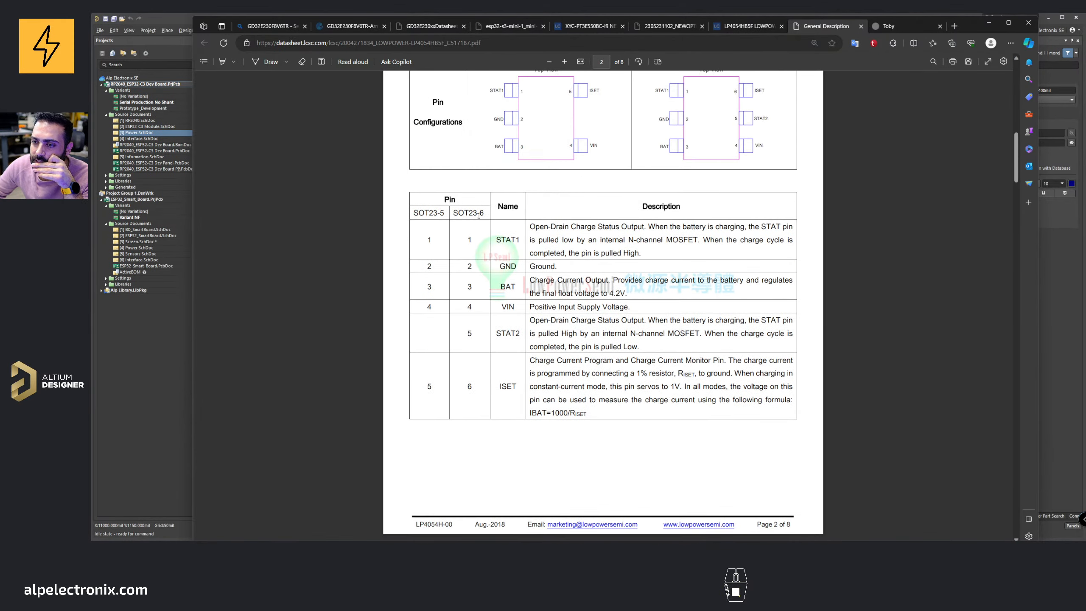
Step: Highlight the STAT1 and STAT2 pin descriptions in the datasheet's pin table
{"action": "left_click_drag", "start_coordinate": [537, 230], "coordinate": [640, 253]}
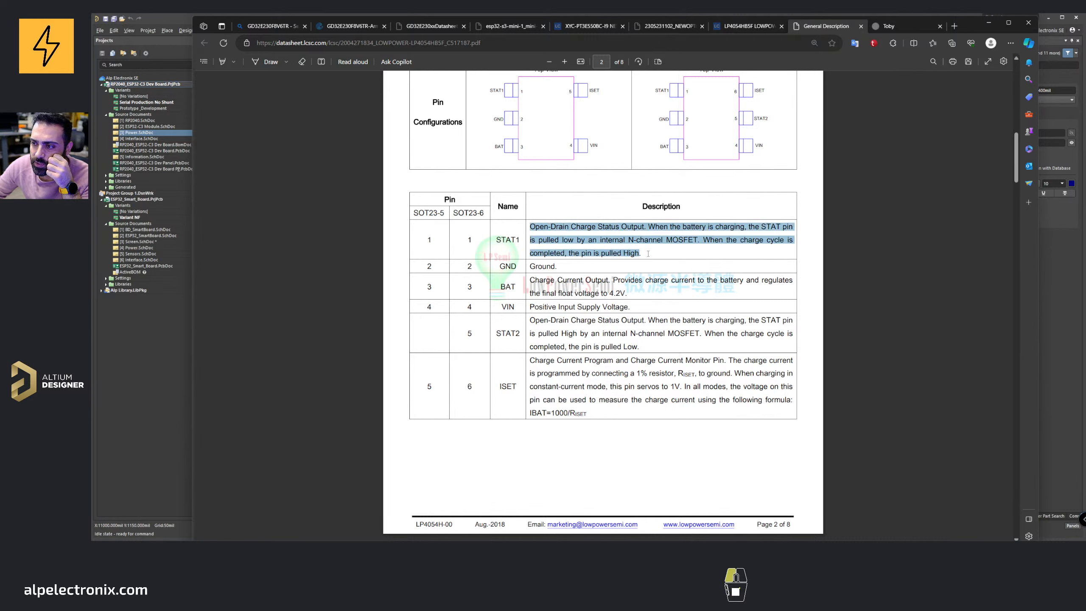
{"action": "left_click", "coordinate": [615, 274]}
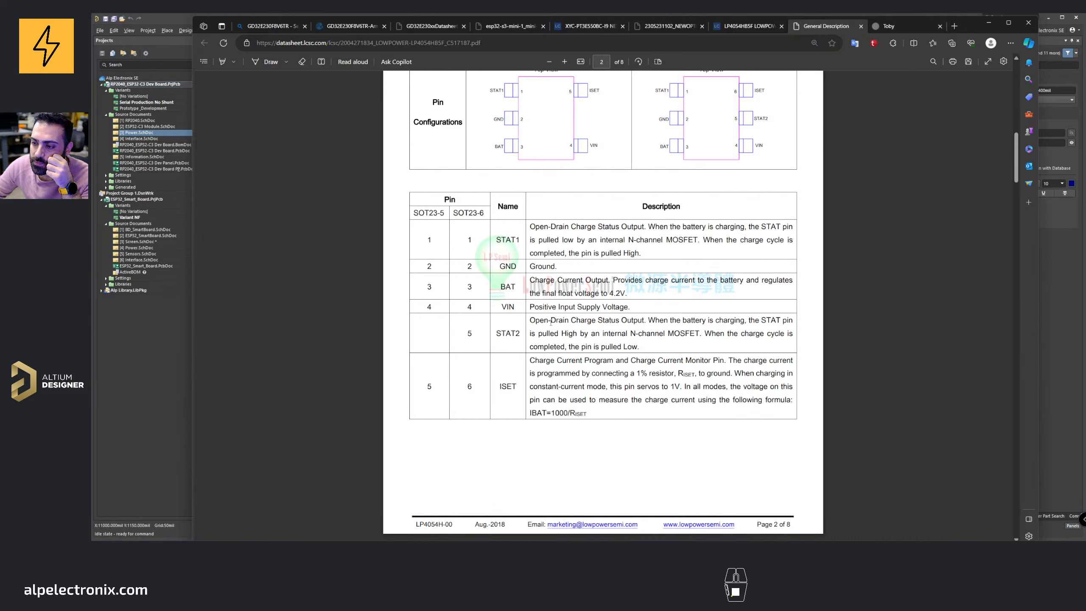
{"action": "left_click_drag", "start_coordinate": [497, 334], "coordinate": [522, 336]}
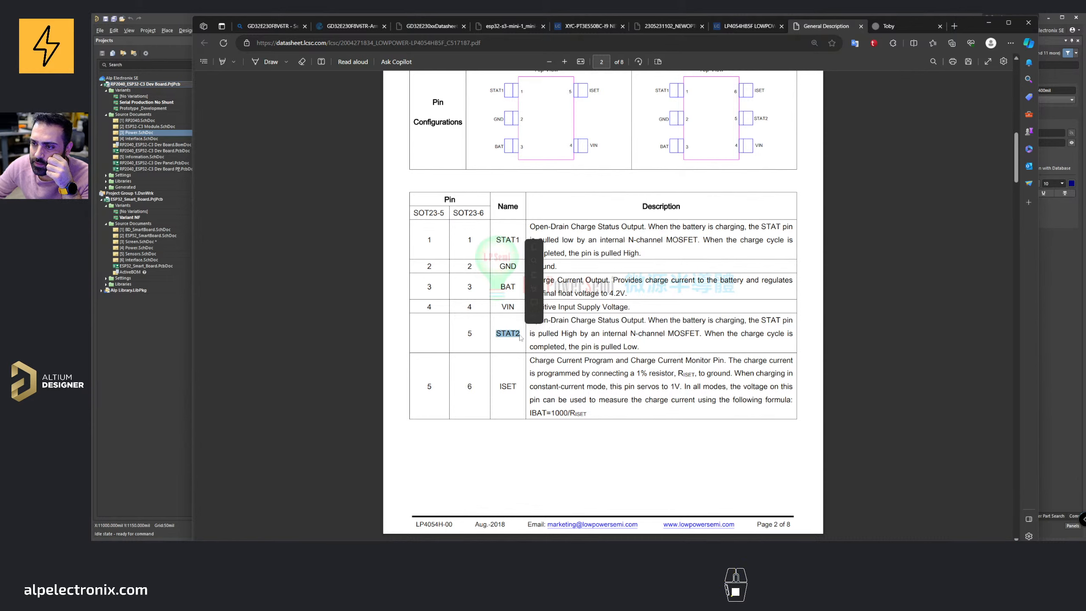
{"action": "left_click", "coordinate": [523, 338]}
Step: Switch back to the schematic, then return to the datasheet and highlight the STAT1 description again
{"action": "key", "text": "alt+Tab"}
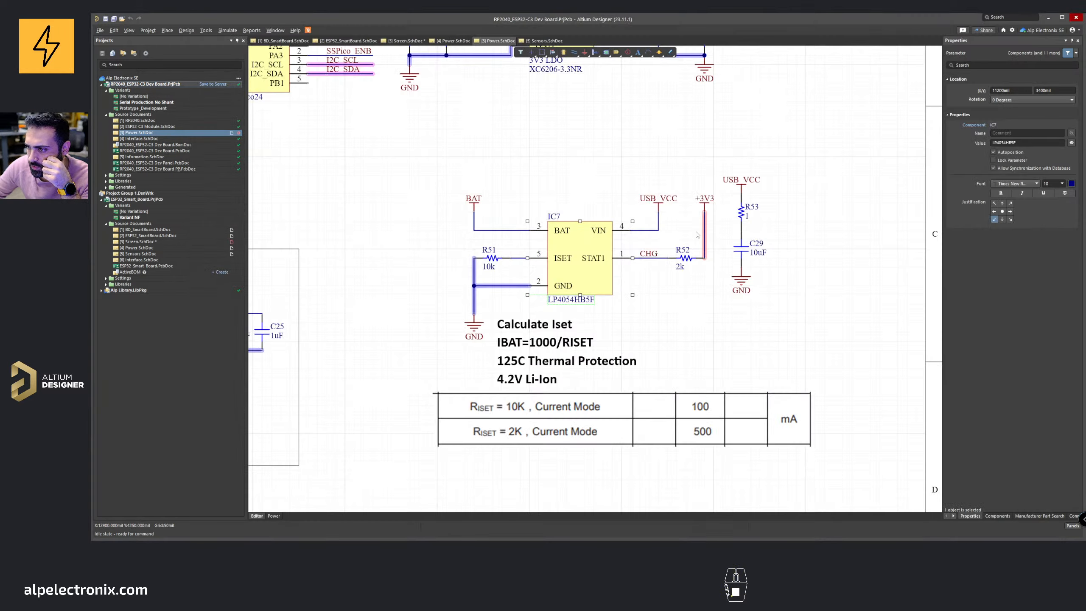
{"action": "left_click", "coordinate": [1048, 17]}
{"action": "left_click_drag", "start_coordinate": [537, 227], "coordinate": [629, 252]}
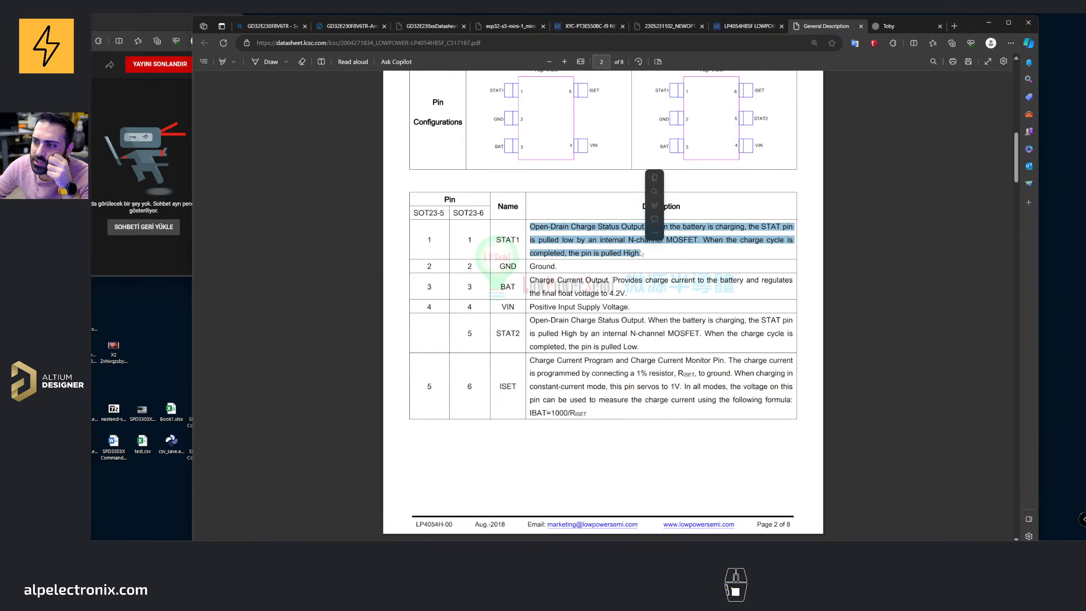
{"action": "left_click", "coordinate": [662, 236]}
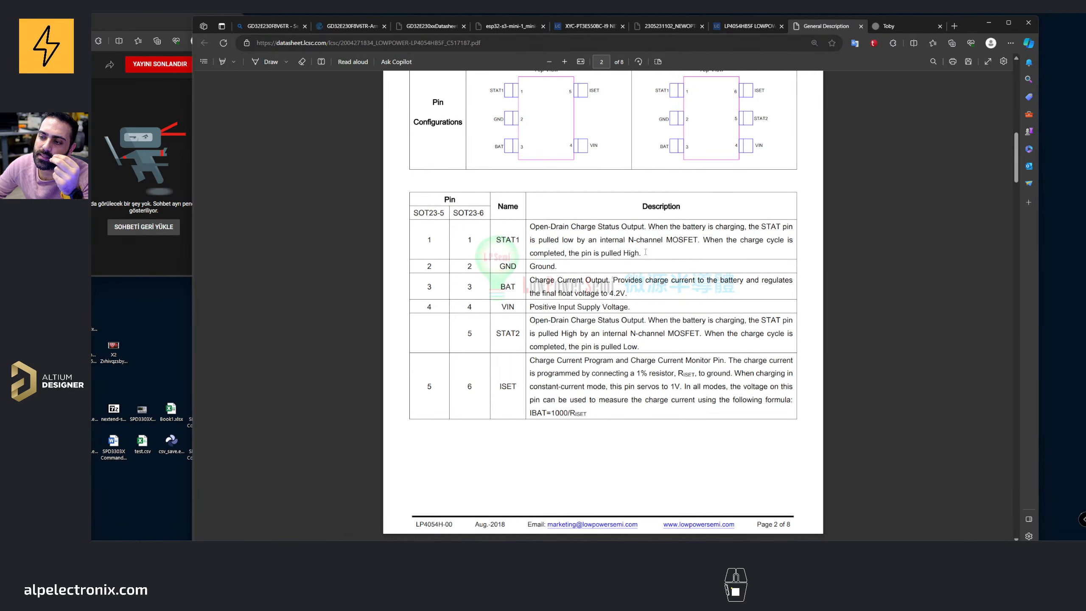
{"action": "left_click", "coordinate": [601, 550]}
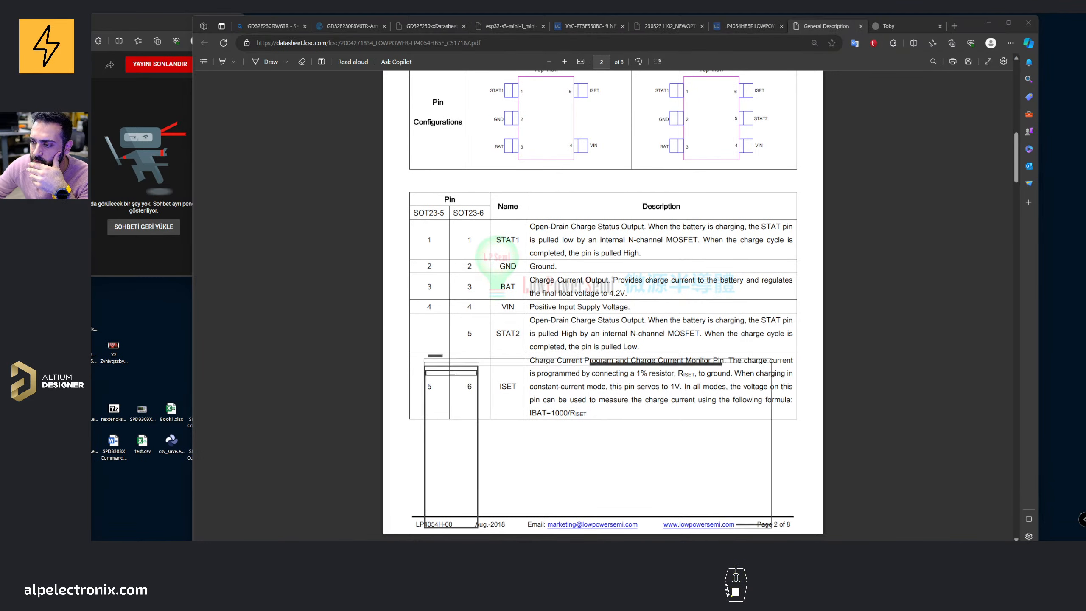
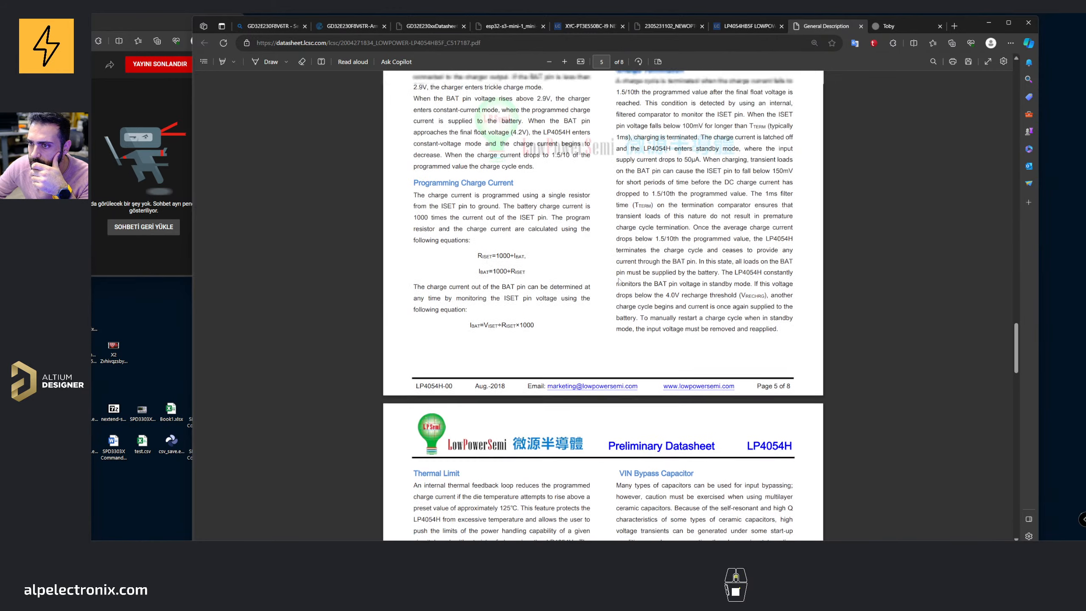
Step: Highlight the paragraph on monitoring charge current through the ISET pin in the datasheet's Programming Charge Current section
{"action": "scroll", "coordinate": [486, 233], "scroll_direction": "down", "scroll_amount": 1}
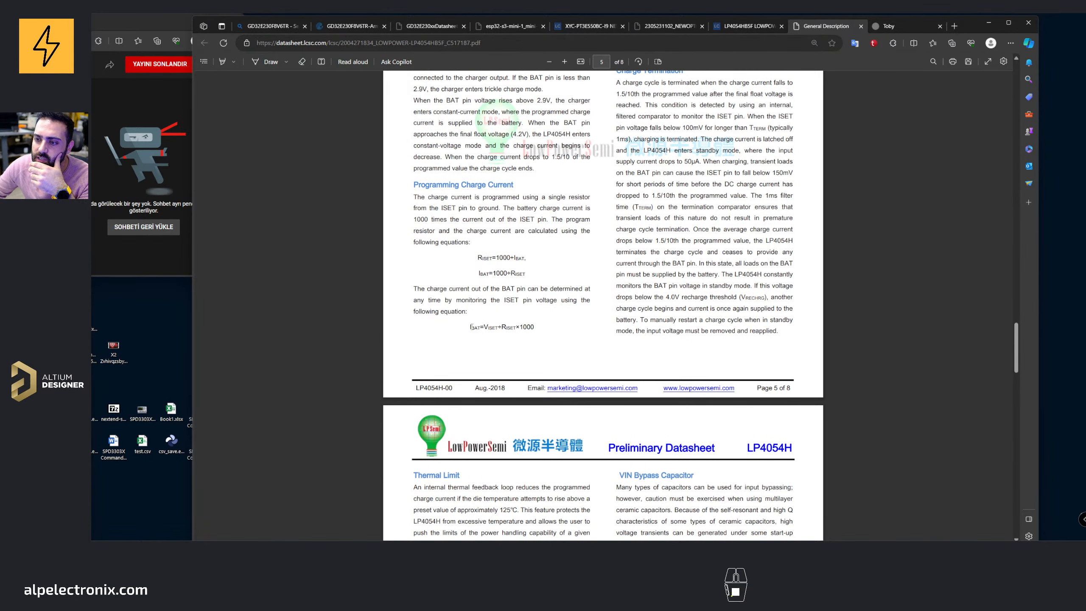
{"action": "left_click_drag", "start_coordinate": [414, 287], "coordinate": [470, 313]}
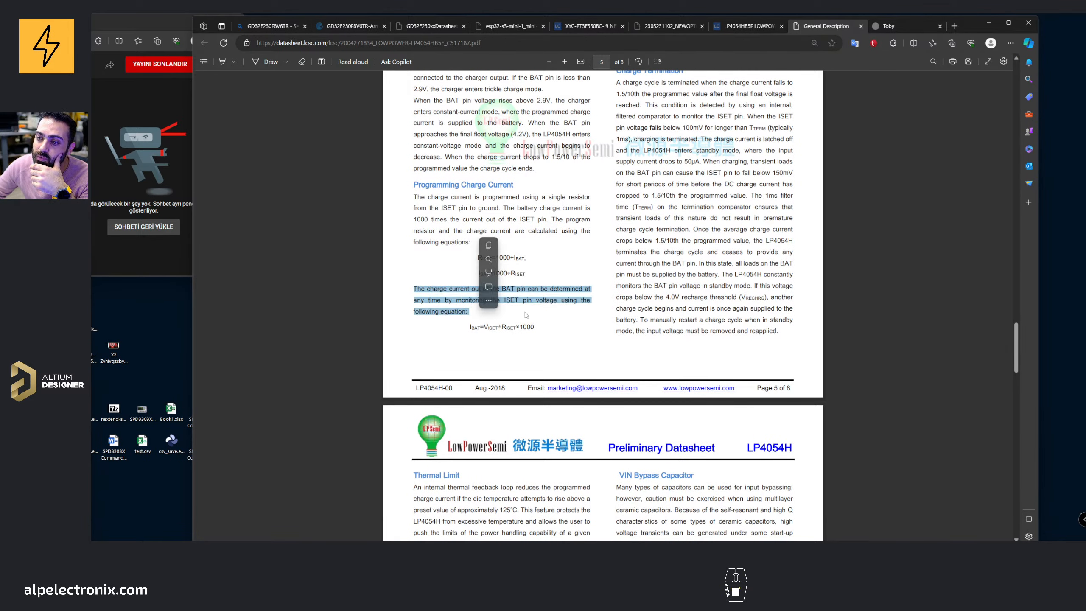
{"action": "left_click", "coordinate": [563, 293]}
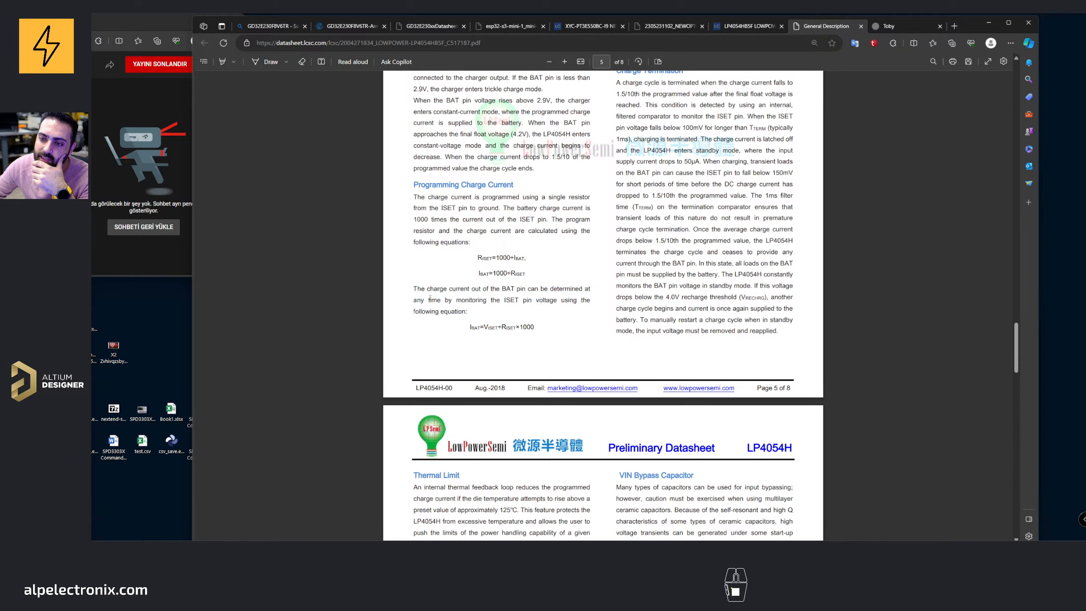
{"action": "left_click_drag", "start_coordinate": [429, 299], "coordinate": [482, 315]}
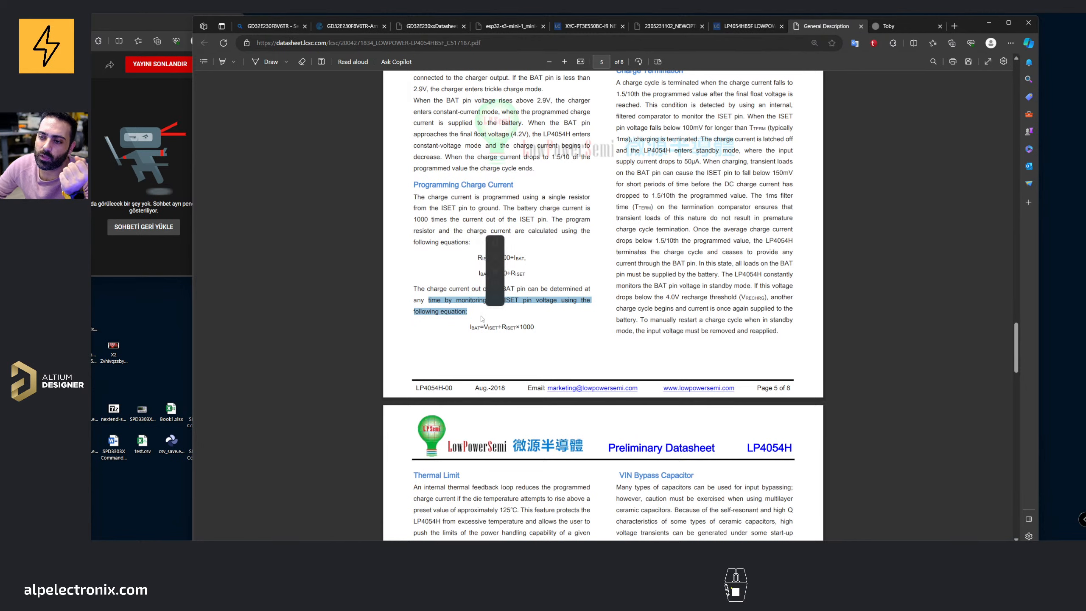
{"action": "left_click", "coordinate": [470, 330]}
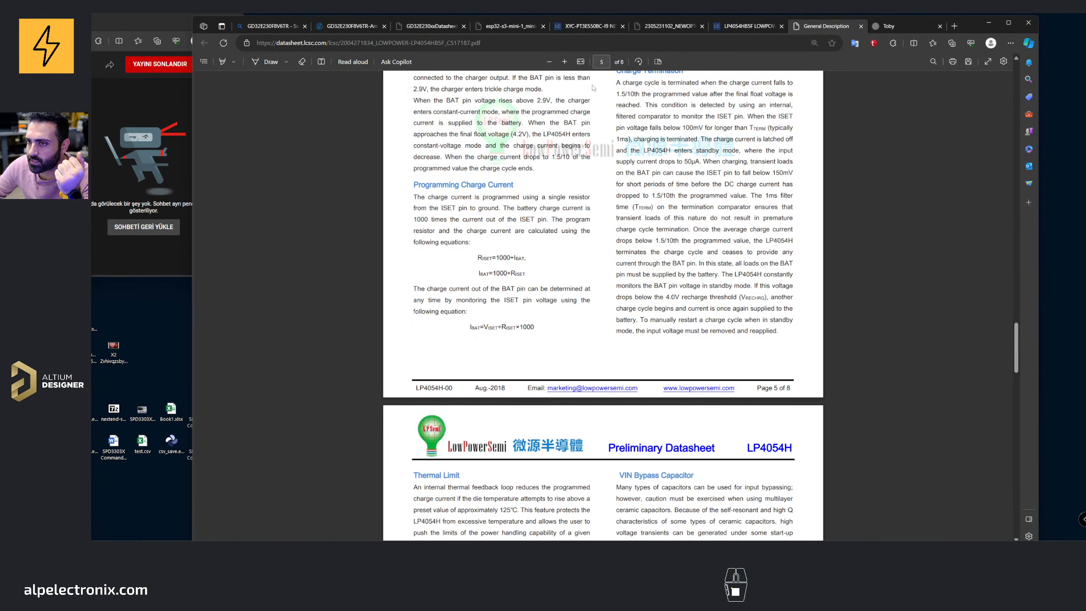
Step: Switch to the schematic to examine the ISET resistor R51 wiring, then return to the datasheet
{"action": "key", "text": "alt+Tab"}
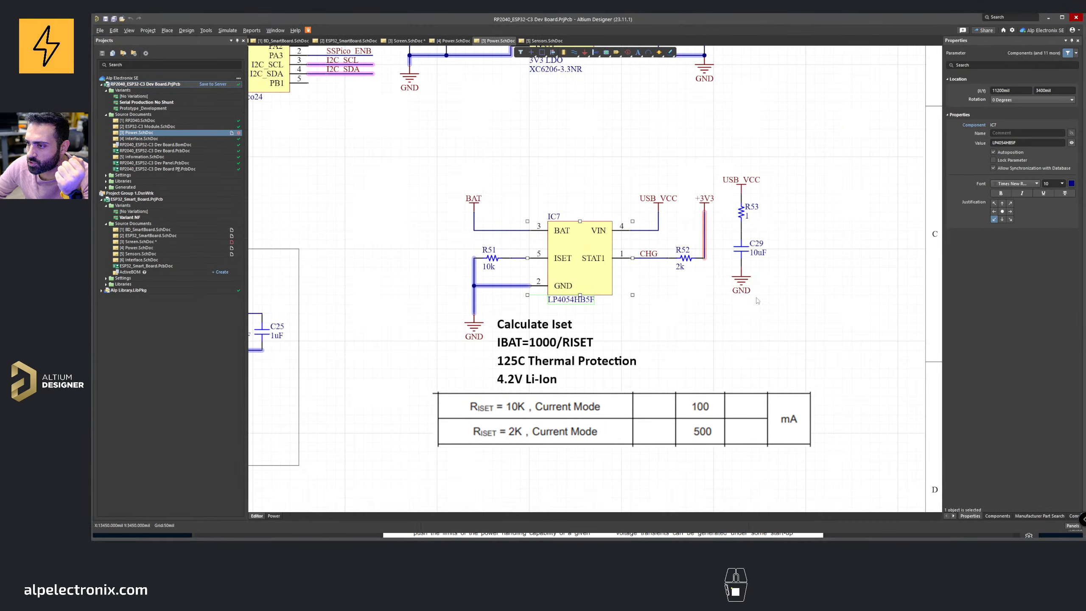
{"action": "scroll", "coordinate": [445, 293], "scroll_direction": "up", "scroll_amount": 3, "text": "ctrl"}
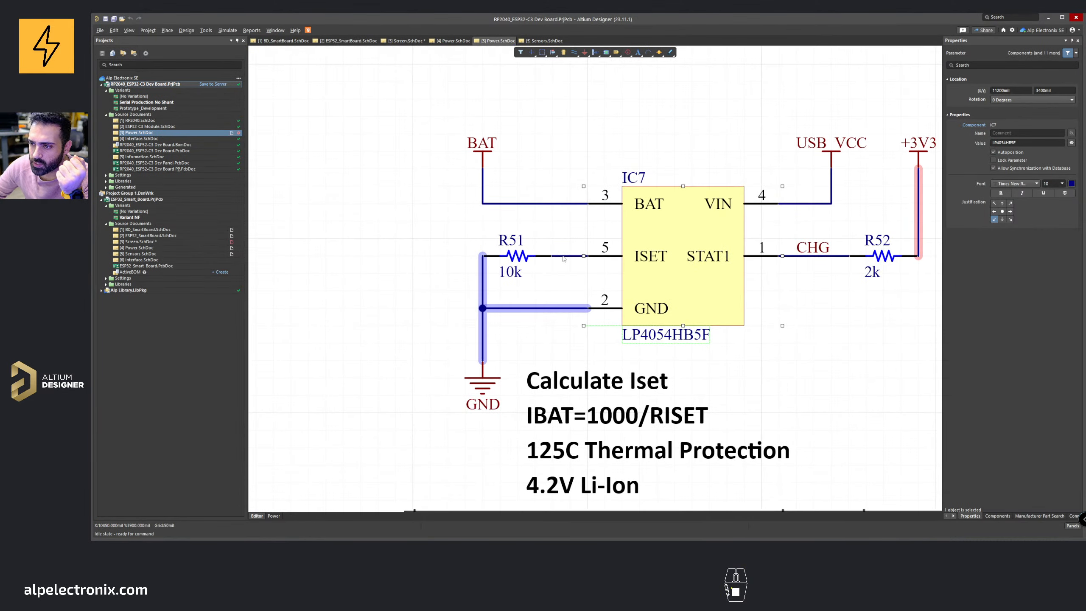
{"action": "left_click", "coordinate": [558, 257]}
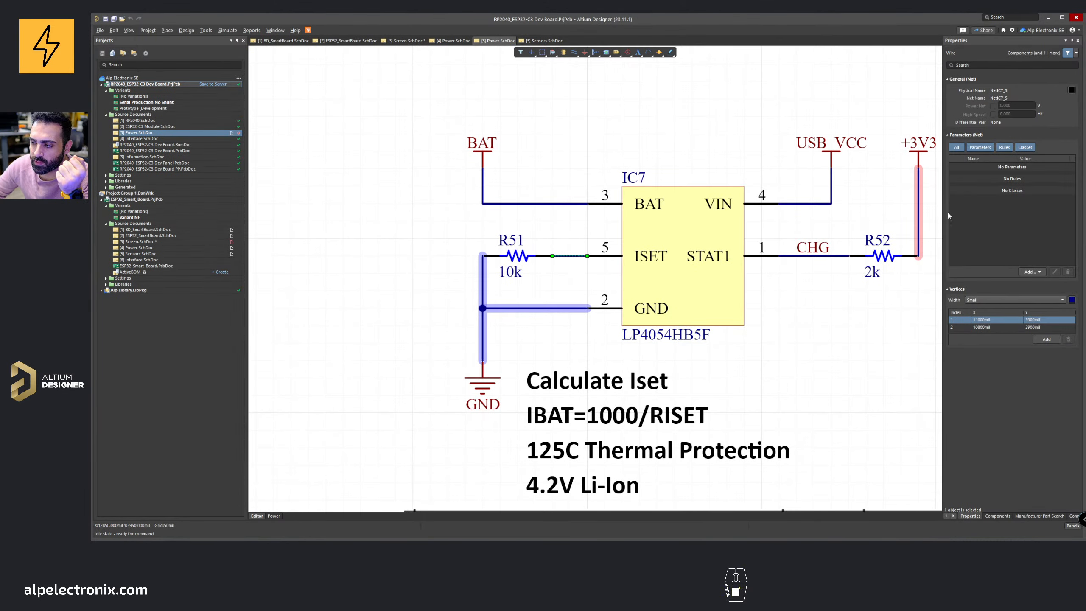
{"action": "left_click", "coordinate": [1048, 17]}
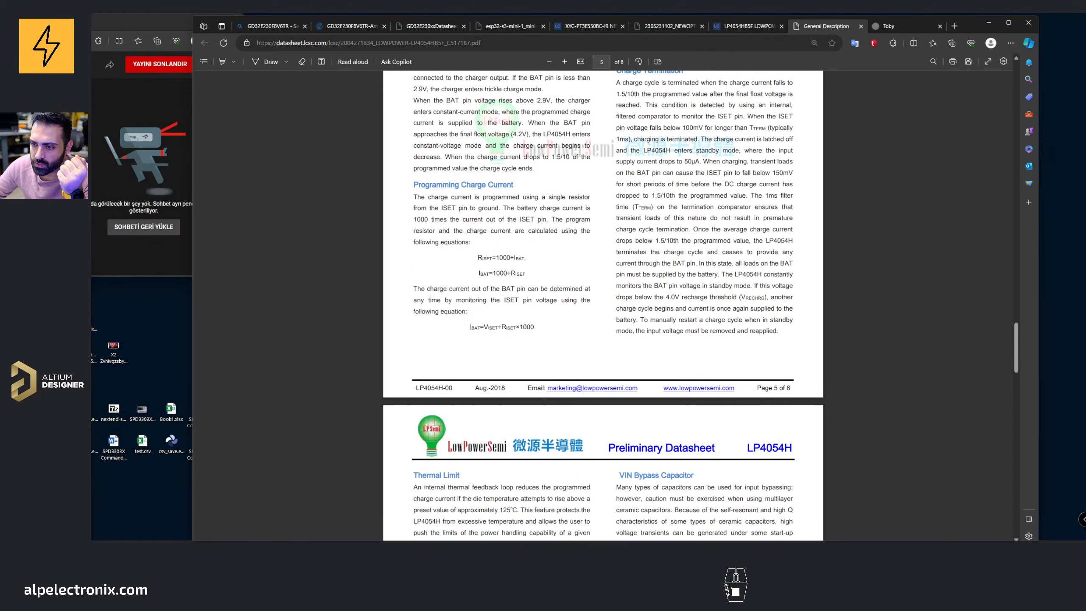
Step: Zoom into the charge current equation and highlight its IBAT and RISET terms
{"action": "mouse_move", "coordinate": [471, 327]}
{"action": "left_mouse_down"}
{"action": "mouse_move", "coordinate": [535, 324]}
{"action": "mouse_move", "coordinate": [471, 327]}
{"action": "mouse_move", "coordinate": [482, 328]}
{"action": "left_mouse_up"}
{"action": "left_click", "coordinate": [501, 356]}
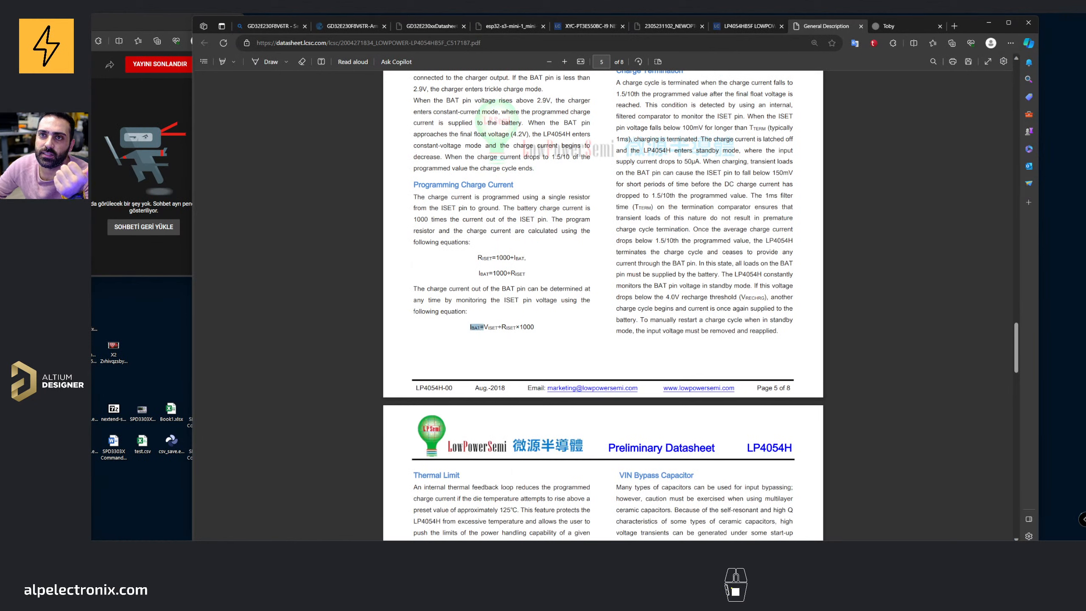
{"action": "left_click", "coordinate": [482, 334]}
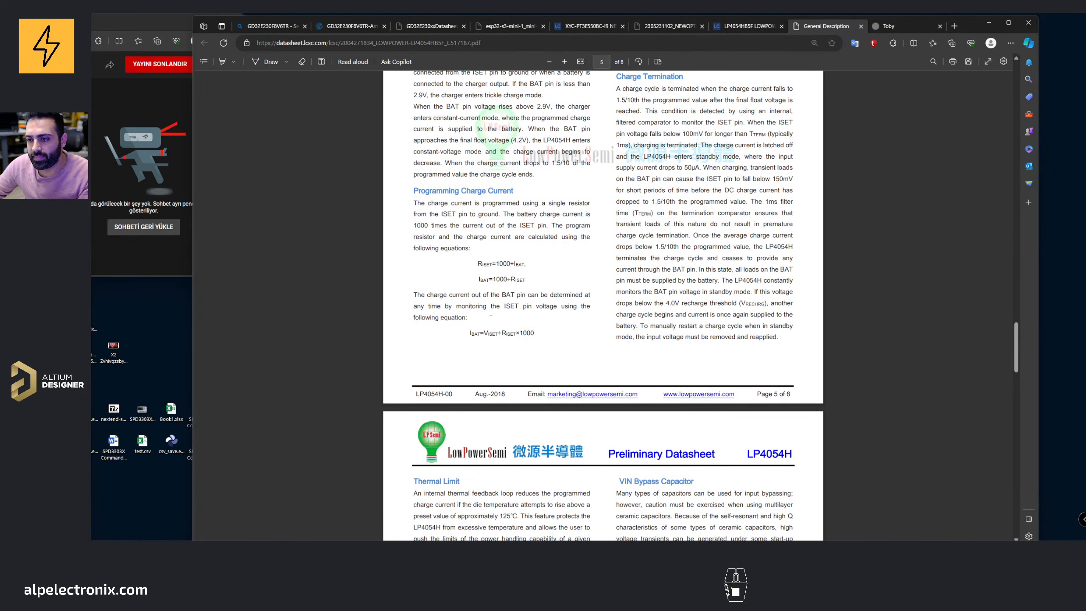
{"action": "scroll", "coordinate": [501, 346], "scroll_direction": "up", "scroll_amount": 3, "text": "ctrl"}
{"action": "left_click_drag", "start_coordinate": [416, 330], "coordinate": [444, 330]}
{"action": "left_click", "coordinate": [444, 340]}
{"action": "left_click", "coordinate": [464, 345]}
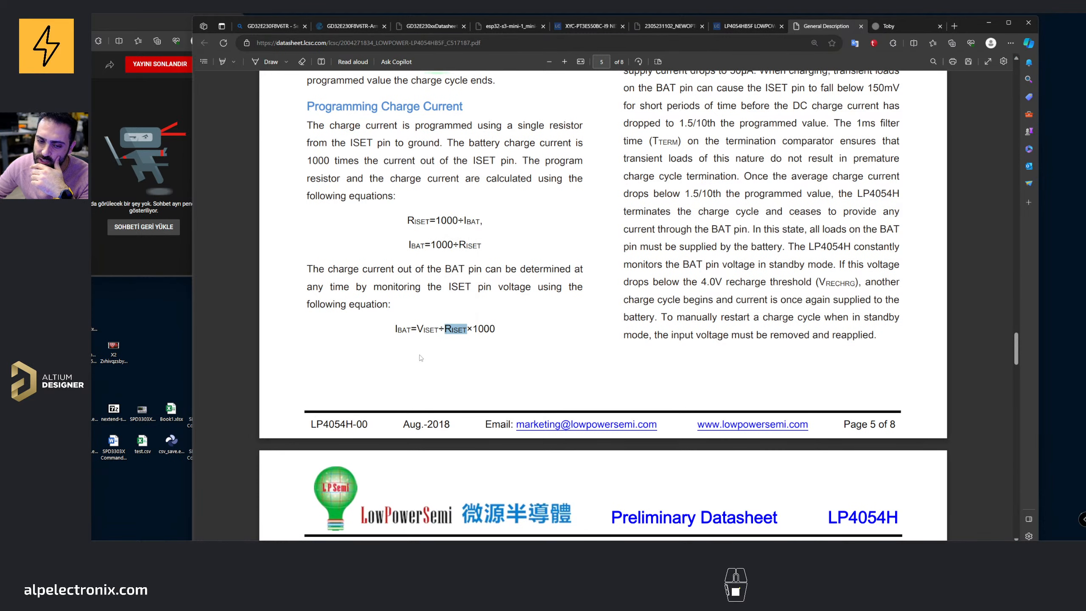
{"action": "left_click", "coordinate": [533, 343]}
Step: Minimize the browser, return to the schematic and pan over to the battery protection section
{"action": "scroll", "coordinate": [532, 344], "scroll_direction": "down", "scroll_amount": 2, "text": "ctrl"}
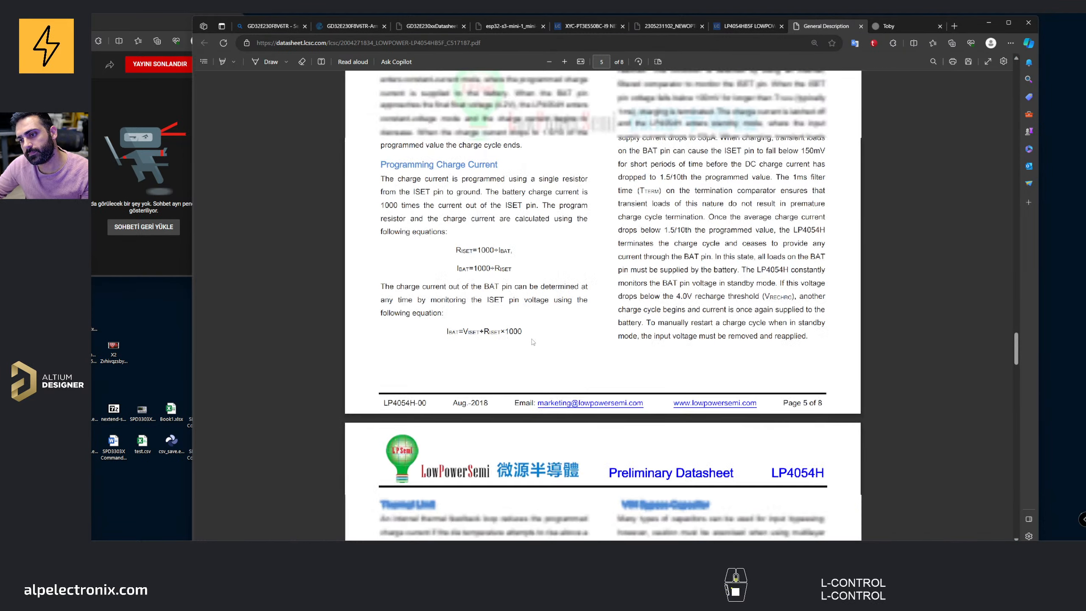
{"action": "left_click", "coordinate": [994, 23]}
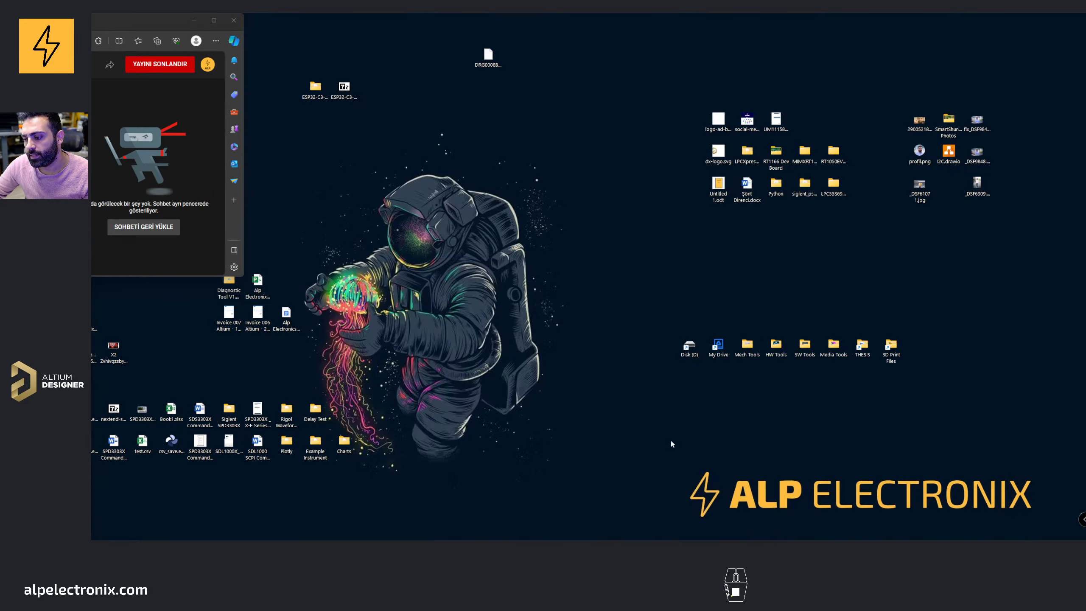
{"action": "left_click", "coordinate": [584, 548]}
{"action": "middle_click_drag", "start_coordinate": [494, 185], "coordinate": [512, 273]}
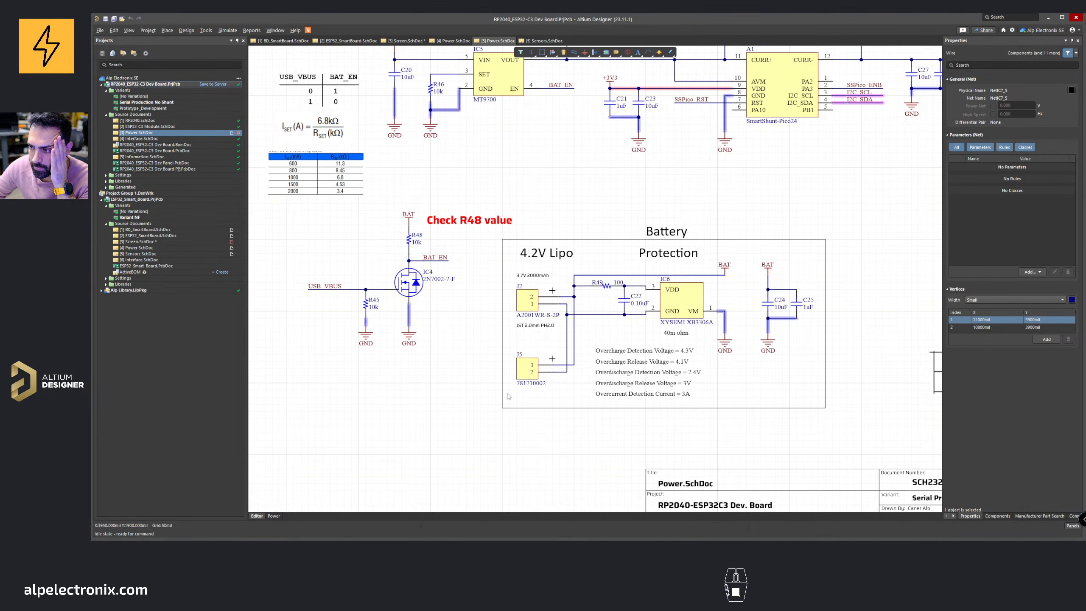
{"action": "middle_click_drag", "start_coordinate": [587, 330], "coordinate": [496, 319]}
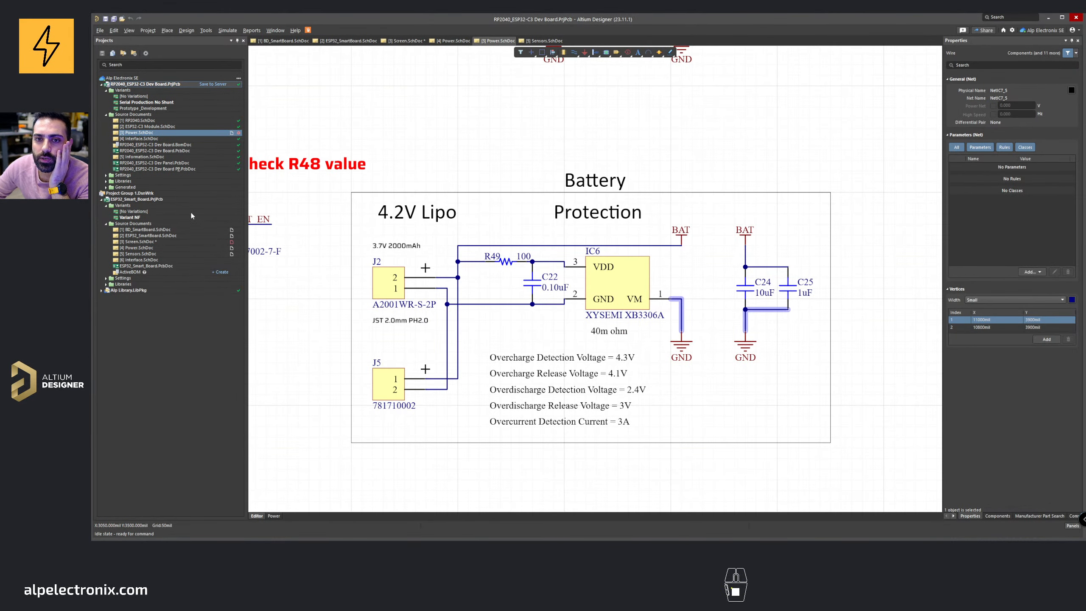
Step: Open the RP2040_ESP32-C3 Dev Board PCB document and inspect the board from several angles in 3D view
{"action": "double_click", "coordinate": [174, 152]}
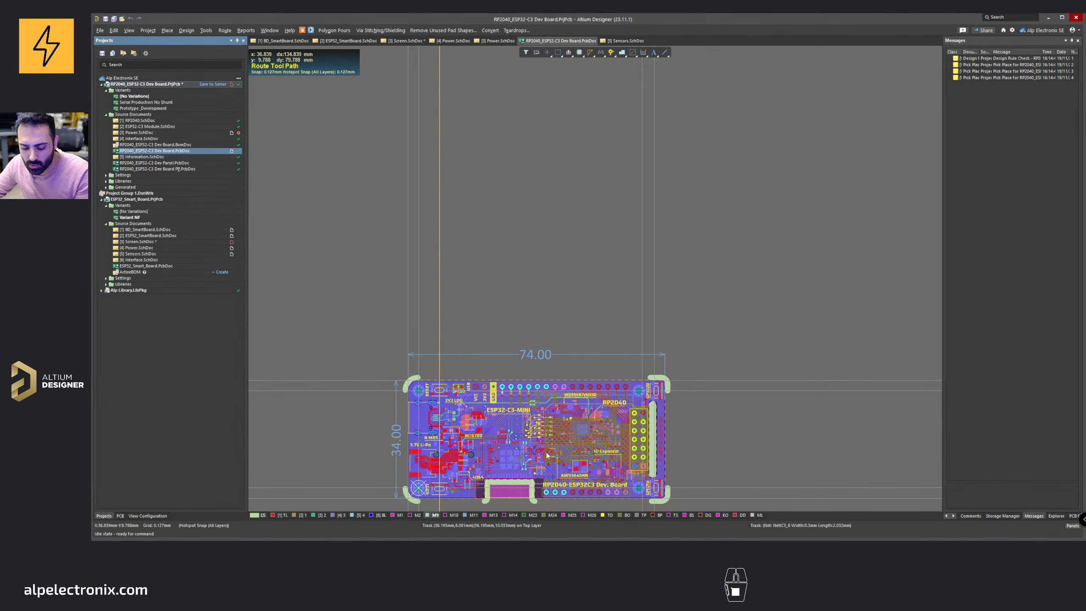
{"action": "scroll", "coordinate": [547, 455], "scroll_direction": "up", "scroll_amount": 4, "text": "ctrl"}
{"action": "key", "text": "3"}
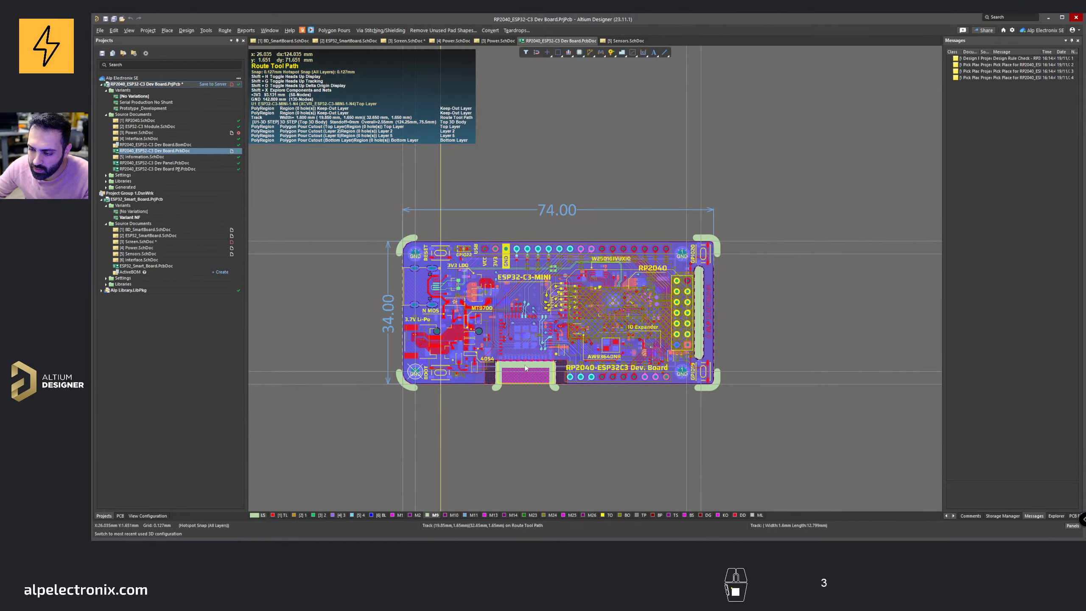
{"action": "right_click_drag", "start_coordinate": [526, 368], "coordinate": [677, 312], "text": "shift"}
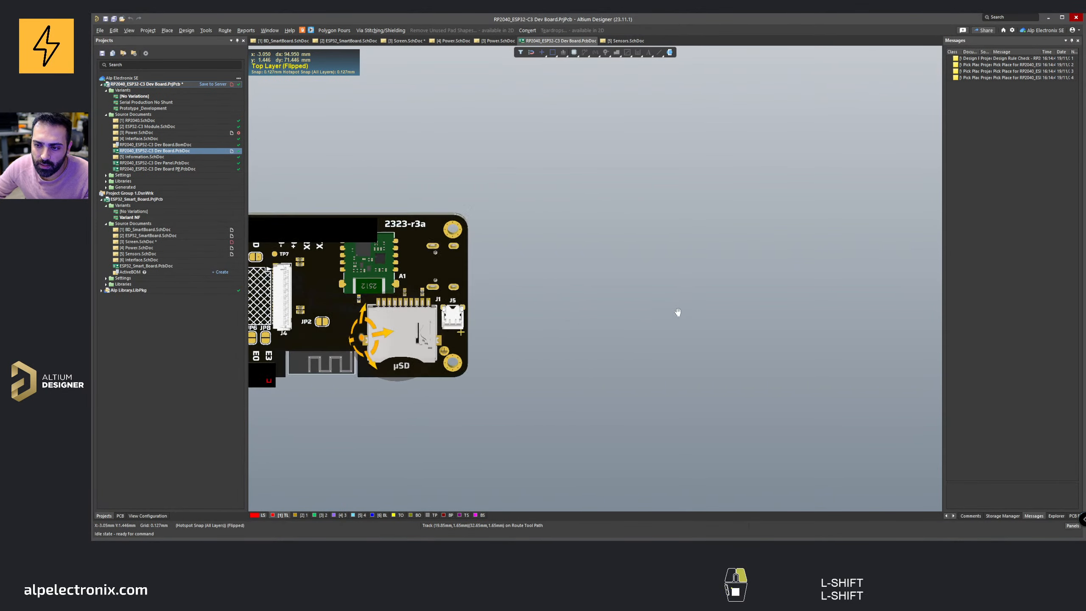
{"action": "right_click_drag", "start_coordinate": [449, 327], "coordinate": [527, 437], "text": "shift"}
{"action": "right_click_drag", "start_coordinate": [417, 243], "coordinate": [381, 291], "text": "shift"}
{"action": "middle_click_drag", "start_coordinate": [380, 291], "coordinate": [377, 314]}
{"action": "right_click_drag", "start_coordinate": [377, 314], "coordinate": [540, 309]}
{"action": "right_click_drag", "start_coordinate": [540, 309], "coordinate": [444, 277], "text": "shift"}
{"action": "middle_click_drag", "start_coordinate": [506, 276], "coordinate": [573, 325]}
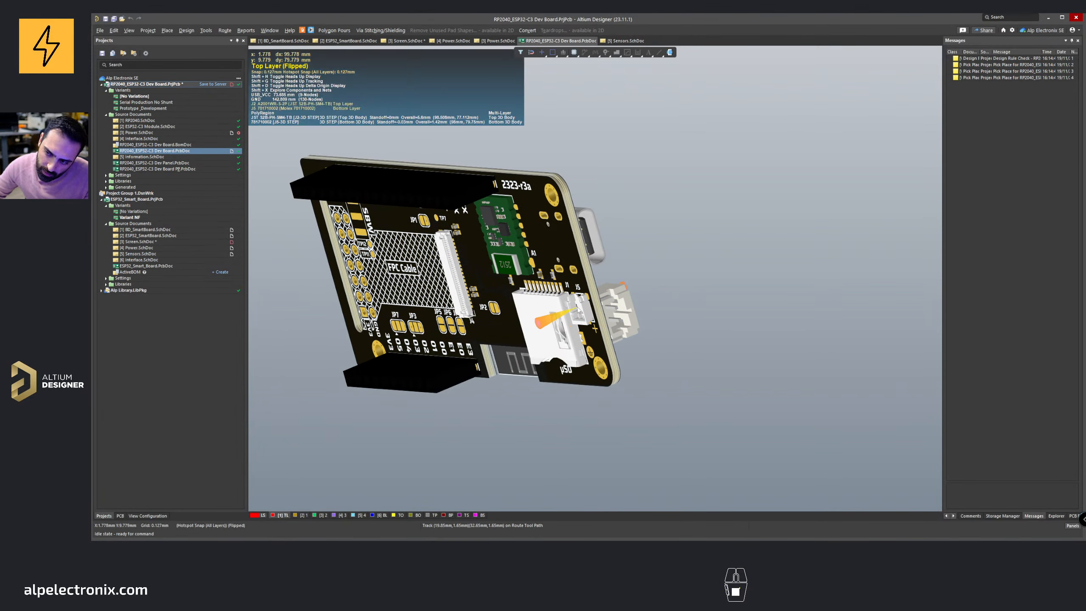
{"action": "right_click_drag", "start_coordinate": [575, 308], "coordinate": [434, 326], "text": "shift"}
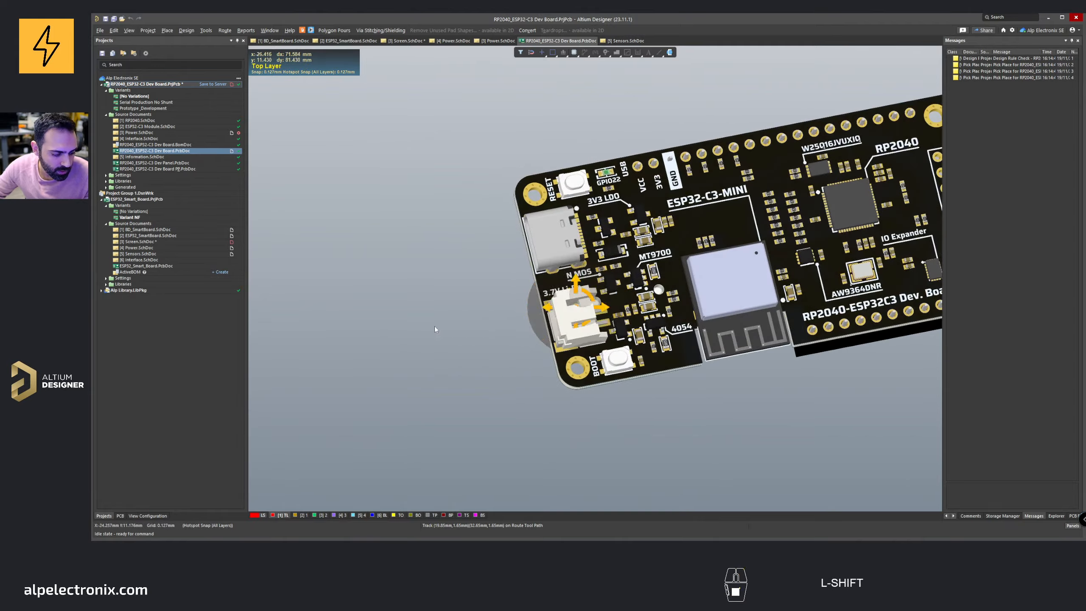
{"action": "scroll", "coordinate": [552, 312], "scroll_direction": "down", "scroll_amount": 10, "text": "shift"}
{"action": "key", "text": "9"}
{"action": "key", "text": "0"}
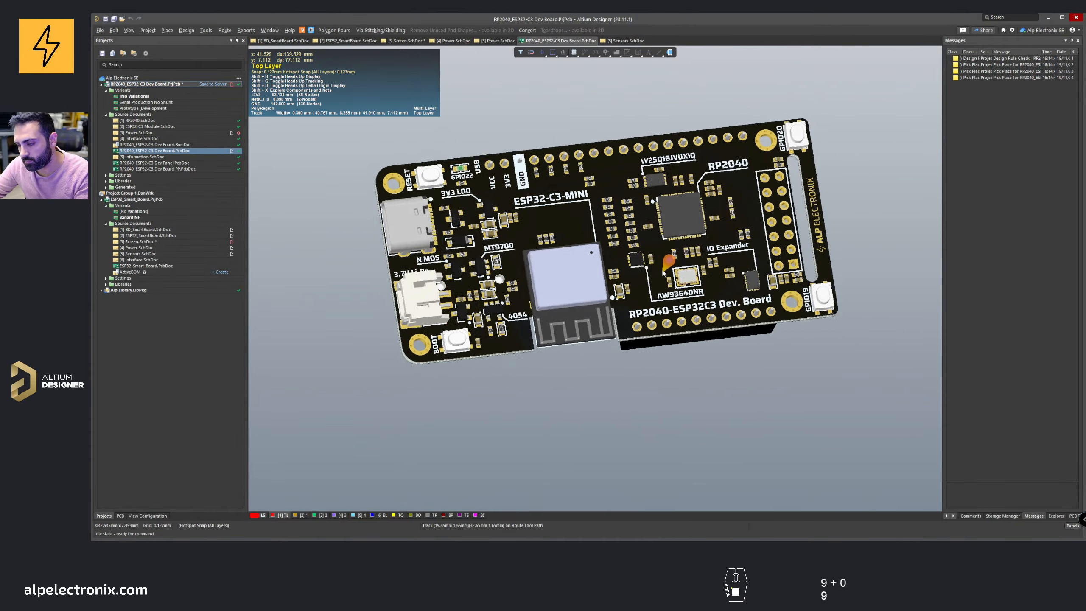
{"action": "key", "text": "9"}
{"action": "key", "text": "0"}
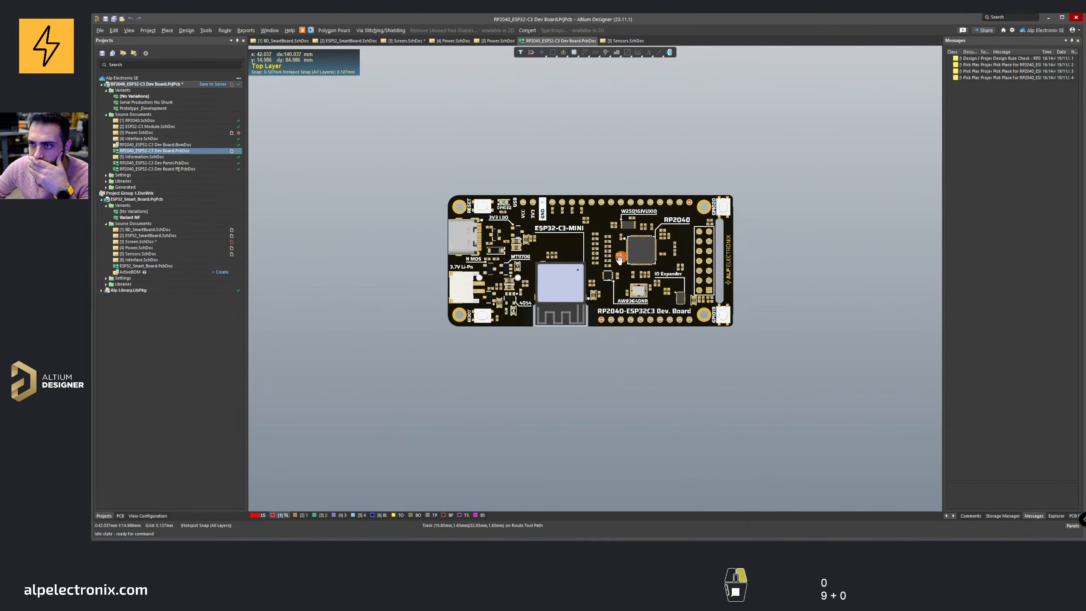
Step: Return to the Power schematic and activate the Serial Production No Shunt variant
{"action": "left_click", "coordinate": [498, 41]}
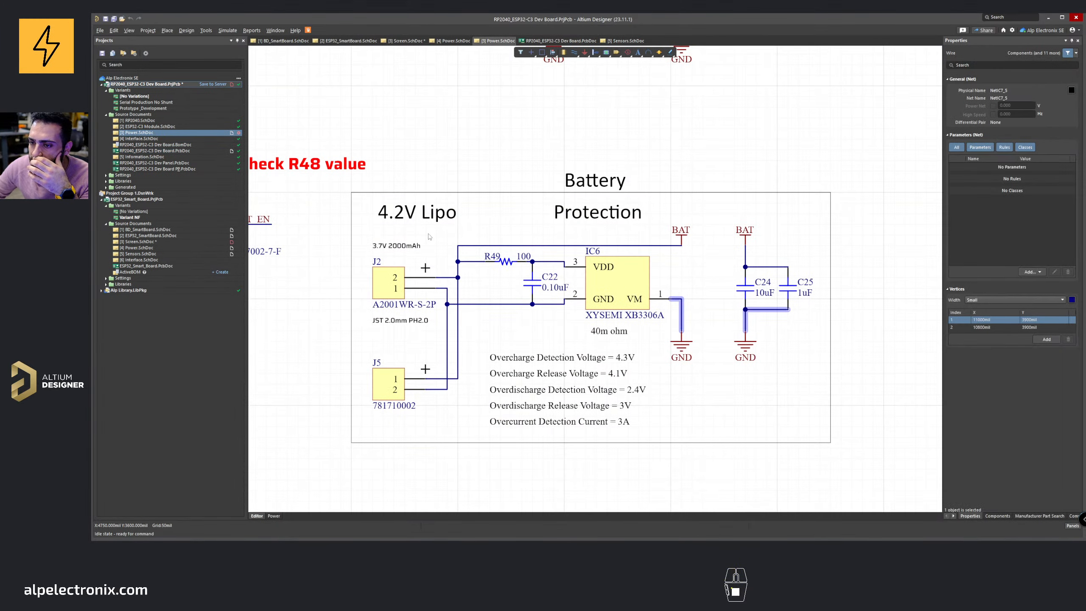
{"action": "right_click_drag", "start_coordinate": [430, 237], "coordinate": [557, 225]}
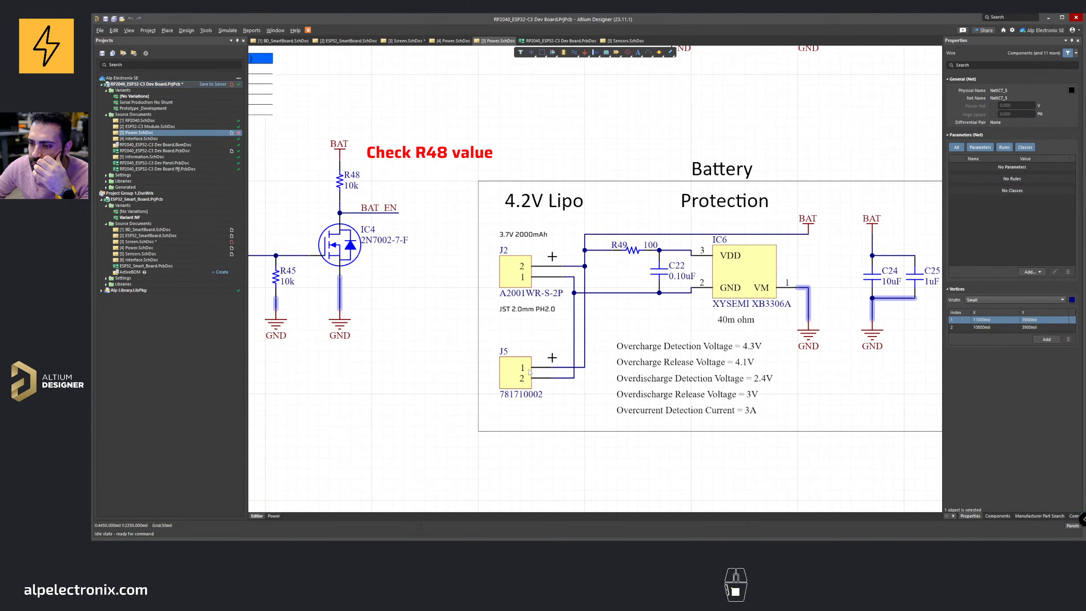
{"action": "mouse_move", "coordinate": [529, 371]}
{"action": "right_mouse_down"}
{"action": "mouse_move", "coordinate": [494, 372]}
{"action": "mouse_move", "coordinate": [535, 373]}
{"action": "right_mouse_up"}
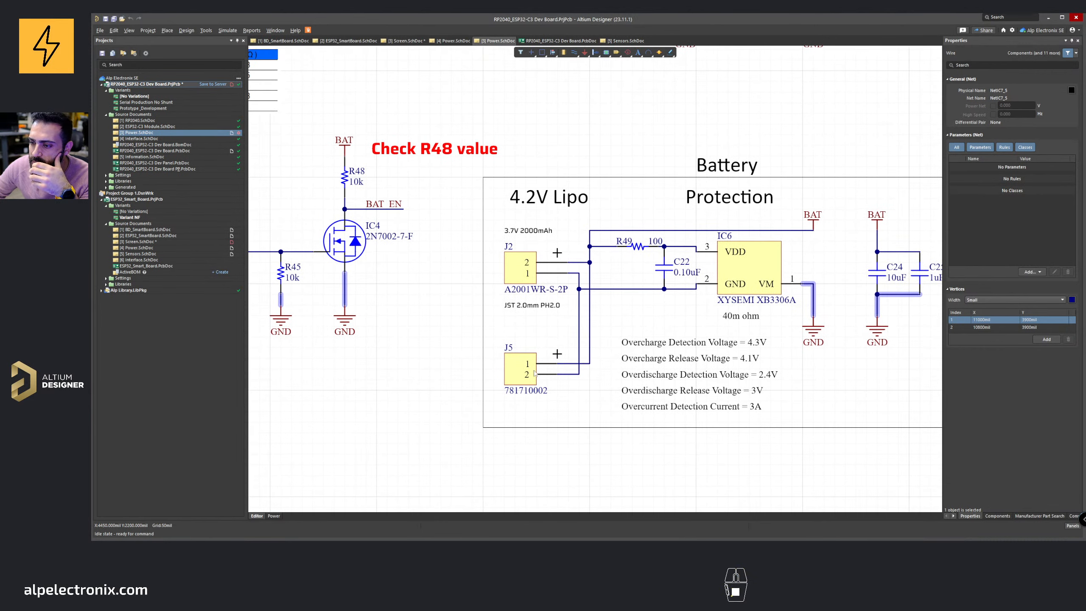
{"action": "left_click", "coordinate": [278, 516]}
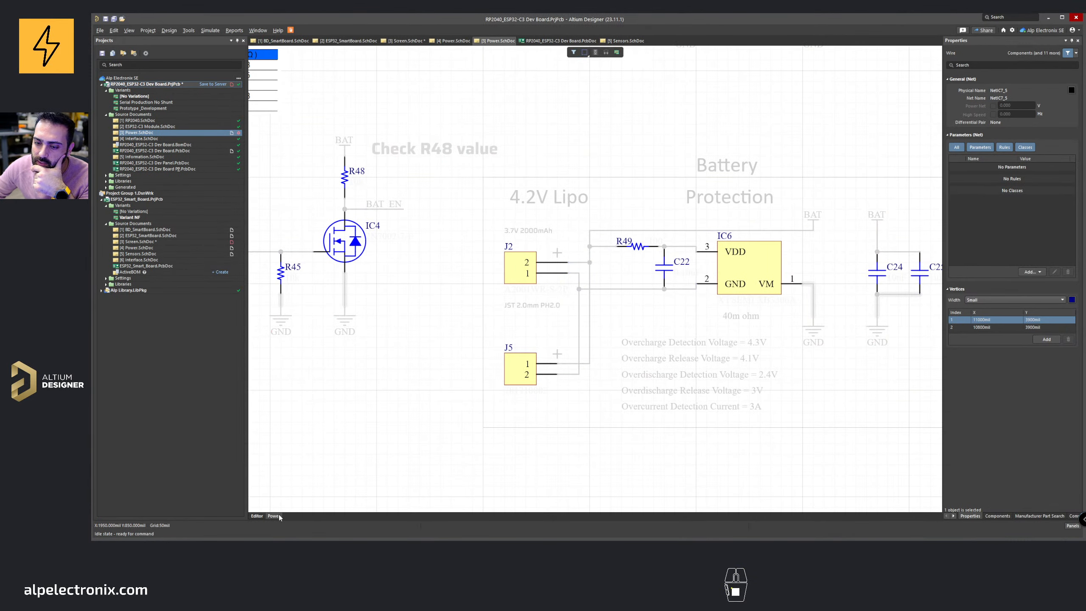
{"action": "double_click", "coordinate": [136, 102]}
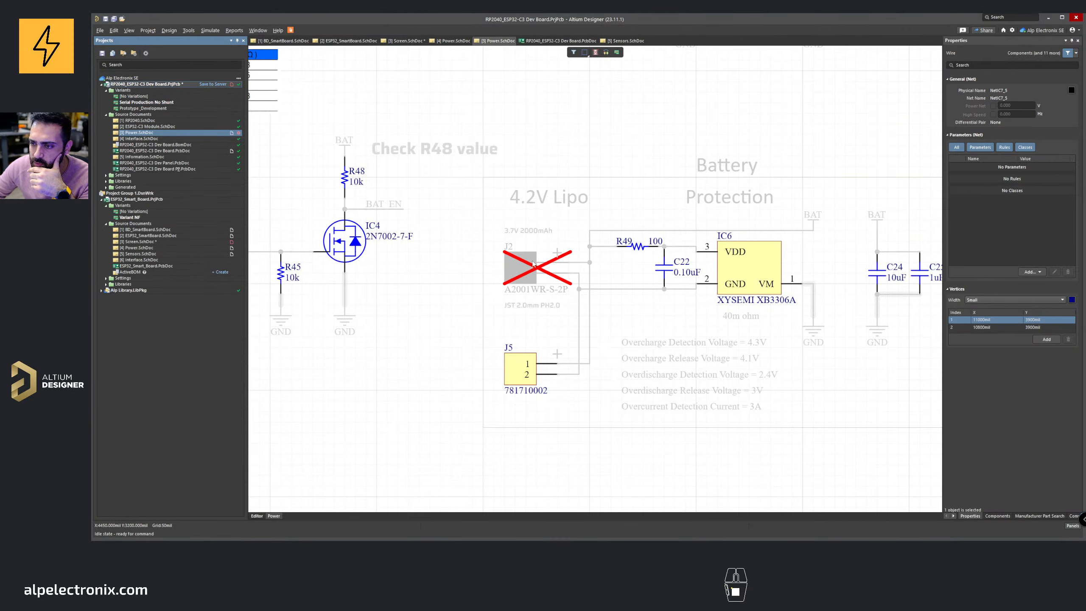
Step: Switch back to the schematic editor and scroll up to the reverse protection circuit
{"action": "scroll", "coordinate": [534, 263], "scroll_direction": "down", "scroll_amount": 4, "text": "ctrl"}
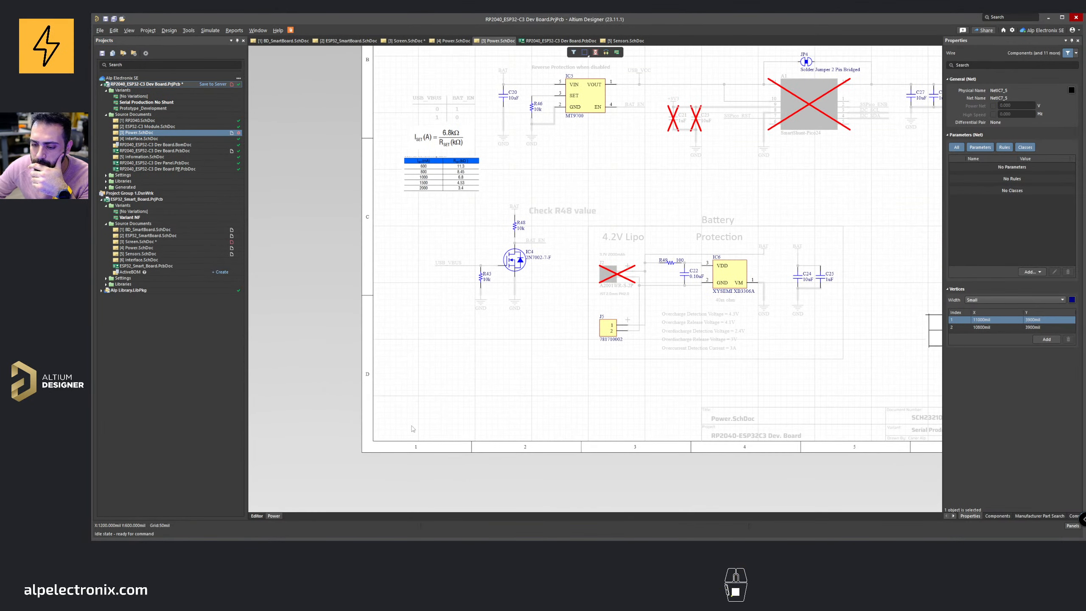
{"action": "left_click", "coordinate": [257, 515]}
{"action": "scroll", "coordinate": [547, 221], "scroll_direction": "up", "scroll_amount": 4, "text": "ctrl"}
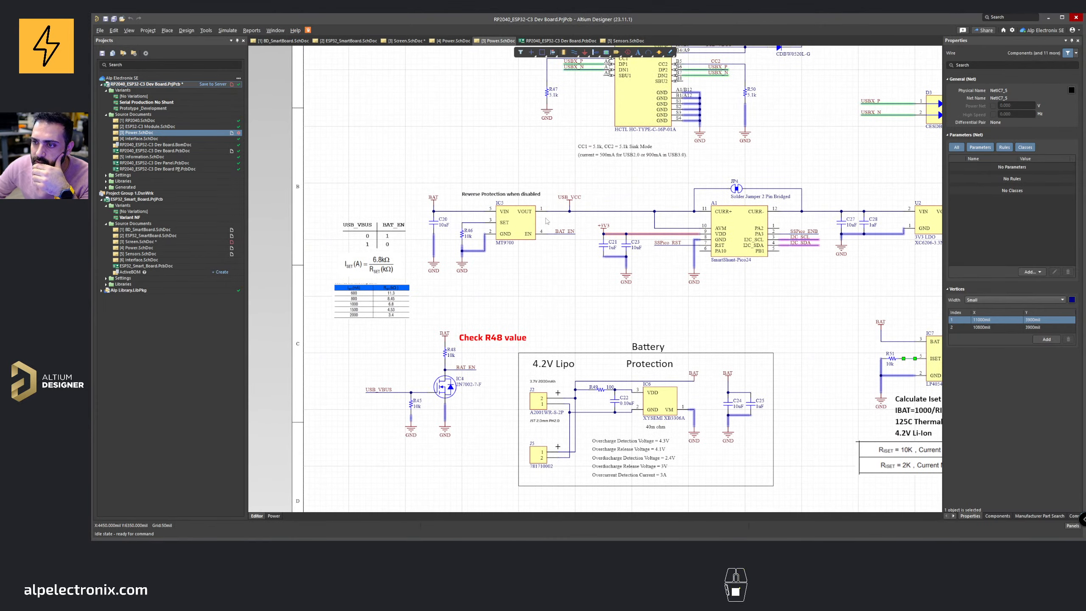
{"action": "scroll", "coordinate": [543, 225], "scroll_direction": "up", "scroll_amount": 3}
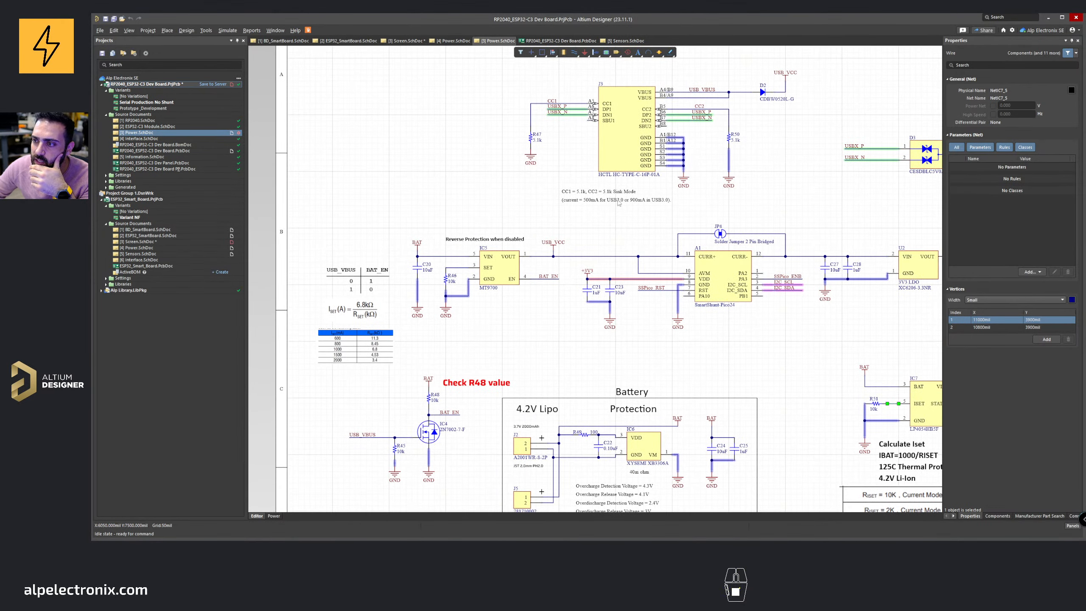
{"action": "scroll", "coordinate": [492, 278], "scroll_direction": "up", "scroll_amount": 2, "text": "ctrl"}
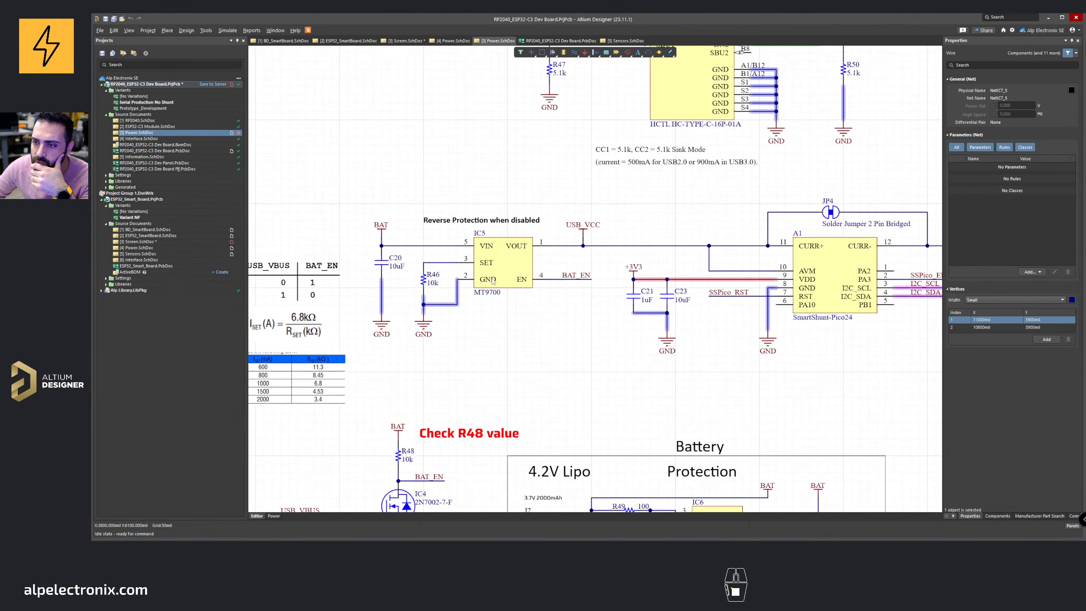
Step: Select the MT9700 power switch IC5, copy its MT9700 comment value, and switch to the browser
{"action": "left_click", "coordinate": [493, 270]}
{"action": "scroll", "coordinate": [471, 286], "scroll_direction": "down", "scroll_amount": 5}
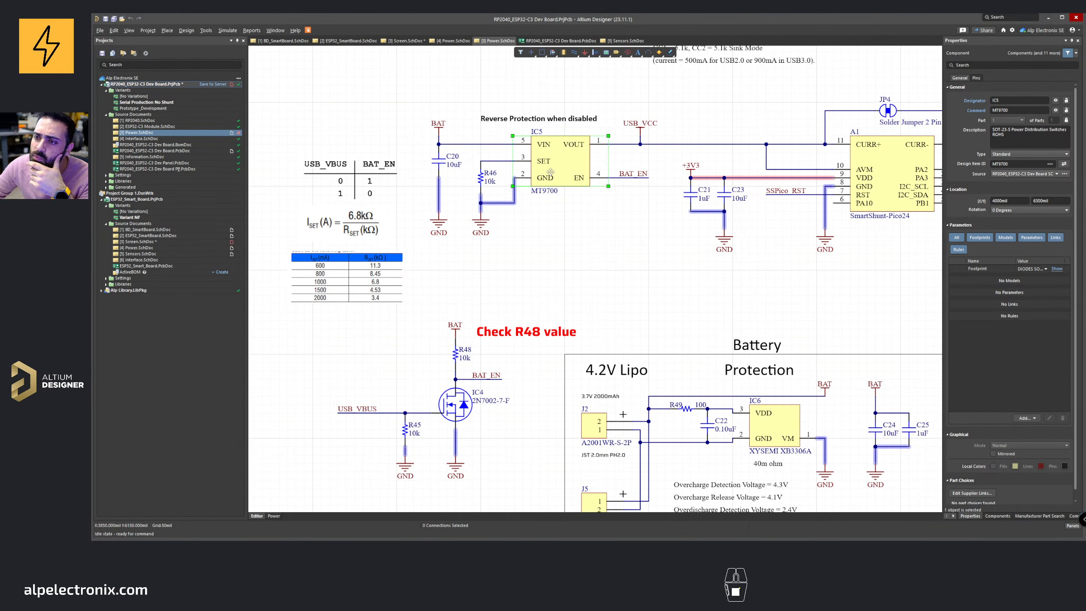
{"action": "left_click", "coordinate": [1008, 110]}
{"action": "key", "text": "ctrl+c"}
{"action": "mouse_move", "coordinate": [529, 549]}
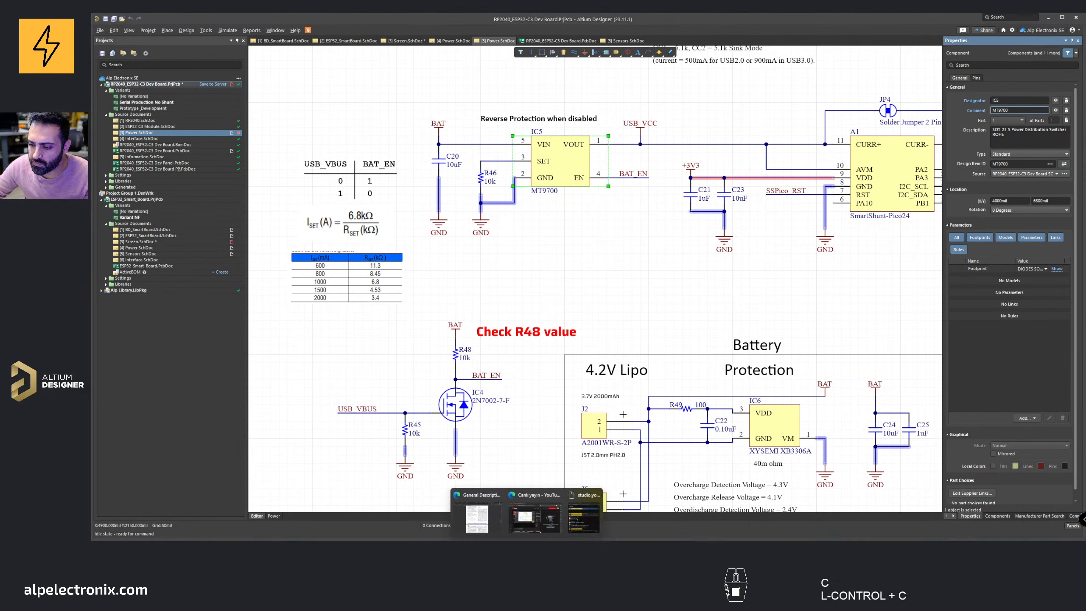
{"action": "left_click", "coordinate": [478, 516]}
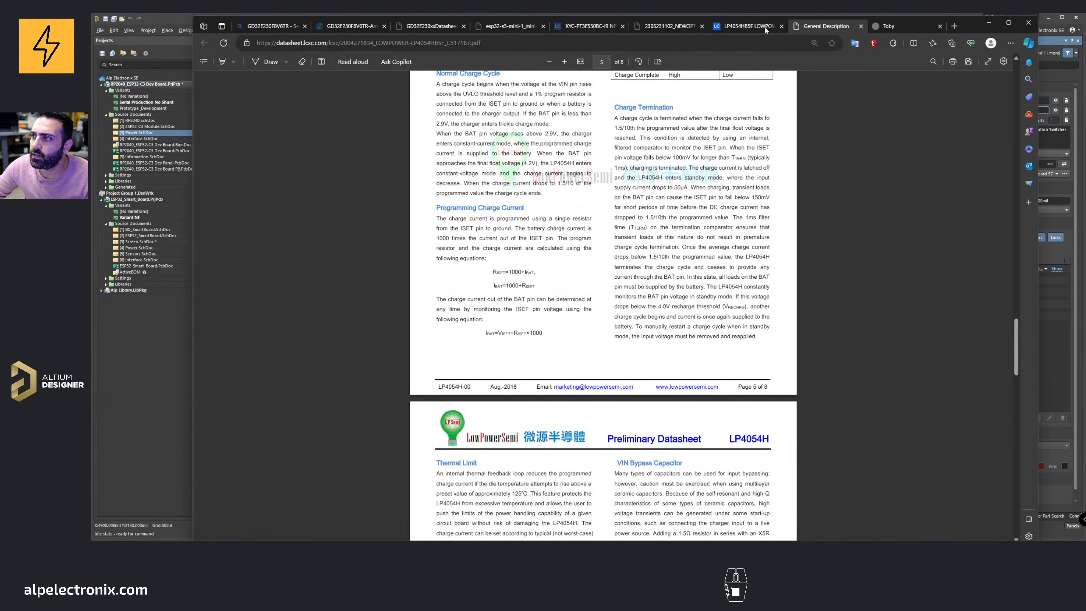
Step: Search the LCSC site for the MT9700 part and open its datasheet
{"action": "left_click", "coordinate": [748, 26]}
{"action": "left_click", "coordinate": [497, 81]}
{"action": "key", "text": "ctrl+v"}
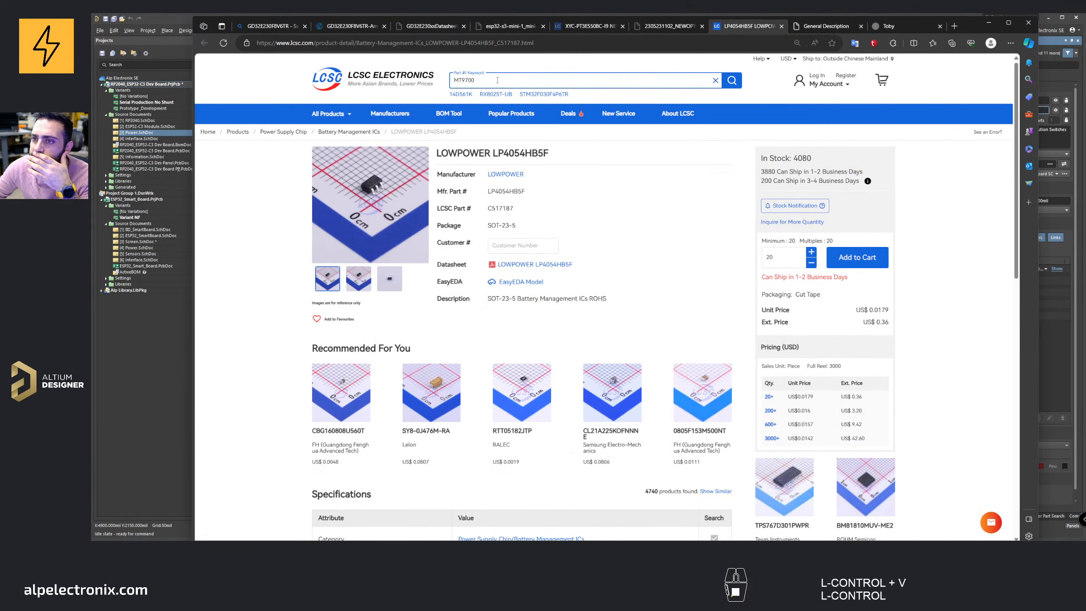
{"action": "key", "text": "Return"}
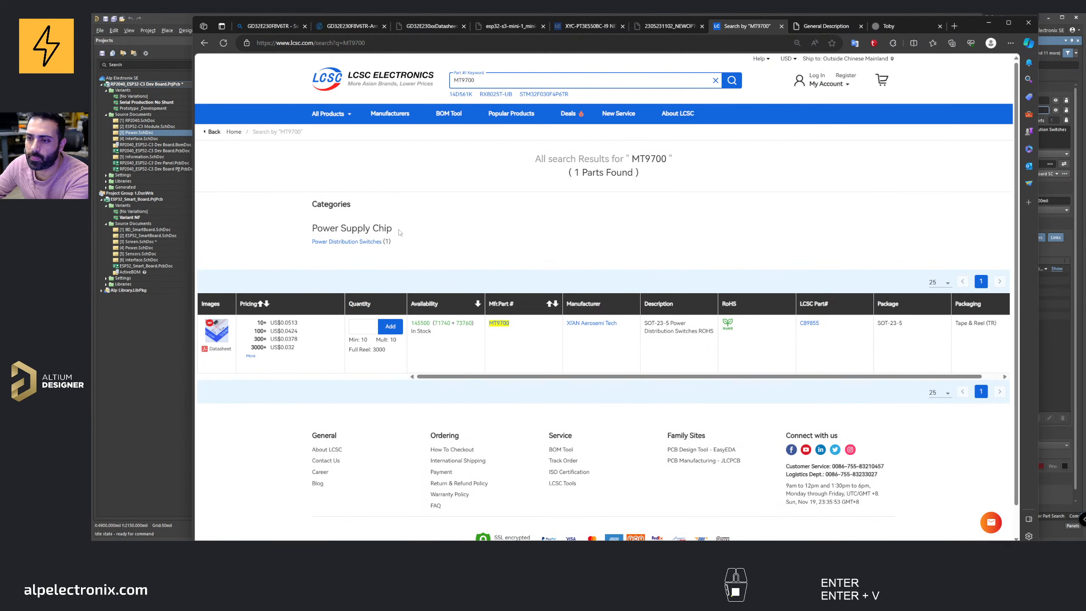
{"action": "left_click", "coordinate": [499, 324]}
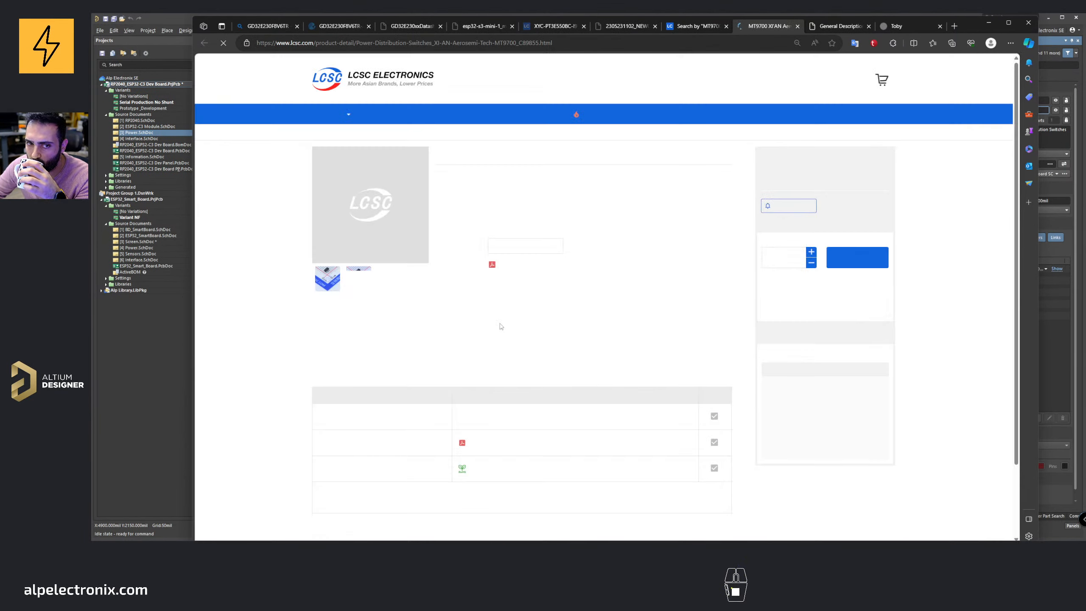
{"action": "left_click", "coordinate": [530, 263]}
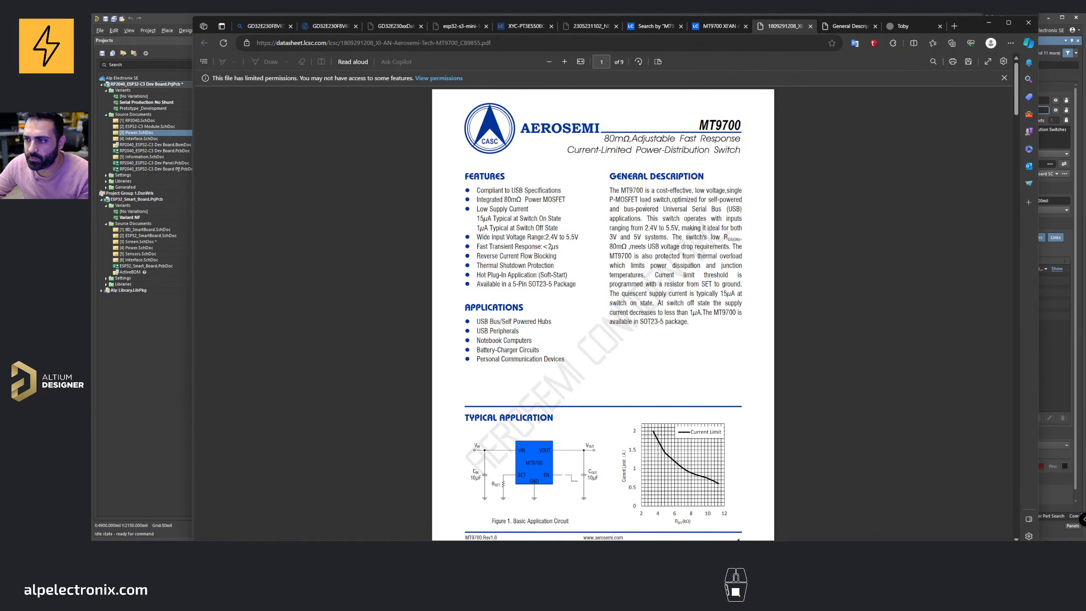
Step: Read through the MT9700 datasheet's performance curves and functional block diagram
{"action": "scroll", "coordinate": [592, 222], "scroll_direction": "down", "scroll_amount": 20}
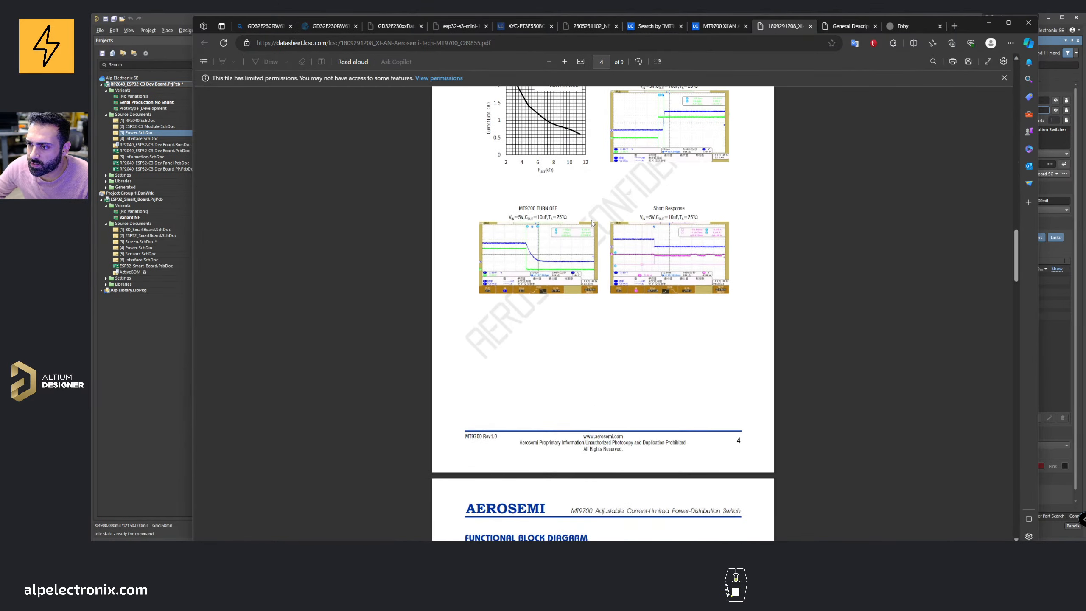
{"action": "scroll", "coordinate": [593, 222], "scroll_direction": "down", "scroll_amount": 7}
{"action": "scroll", "coordinate": [592, 222], "scroll_direction": "up", "scroll_amount": 4}
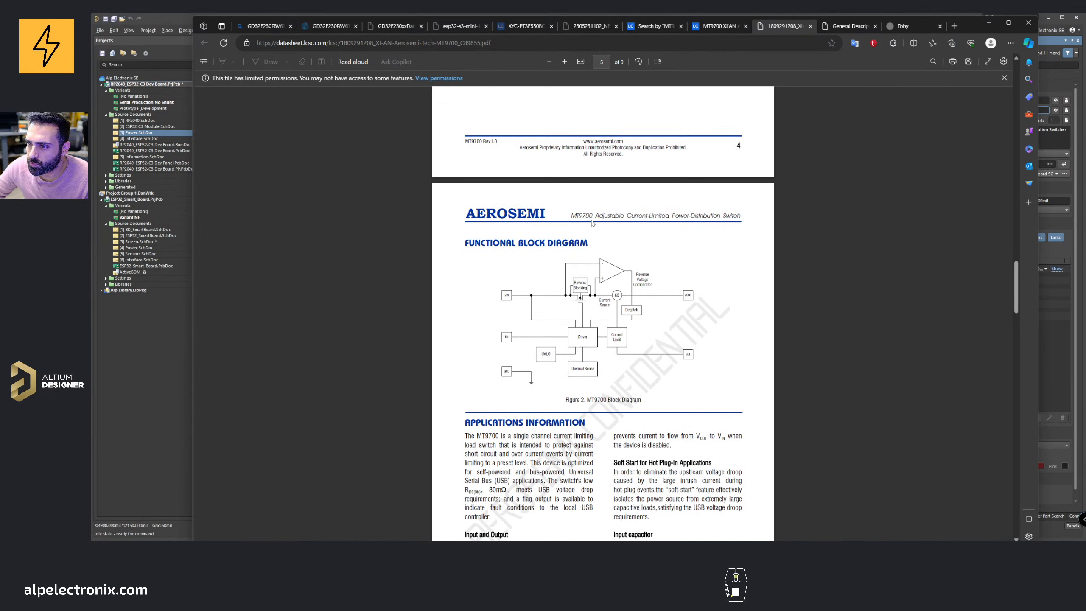
{"action": "scroll", "coordinate": [593, 222], "scroll_direction": "up", "scroll_amount": 3, "text": "ctrl"}
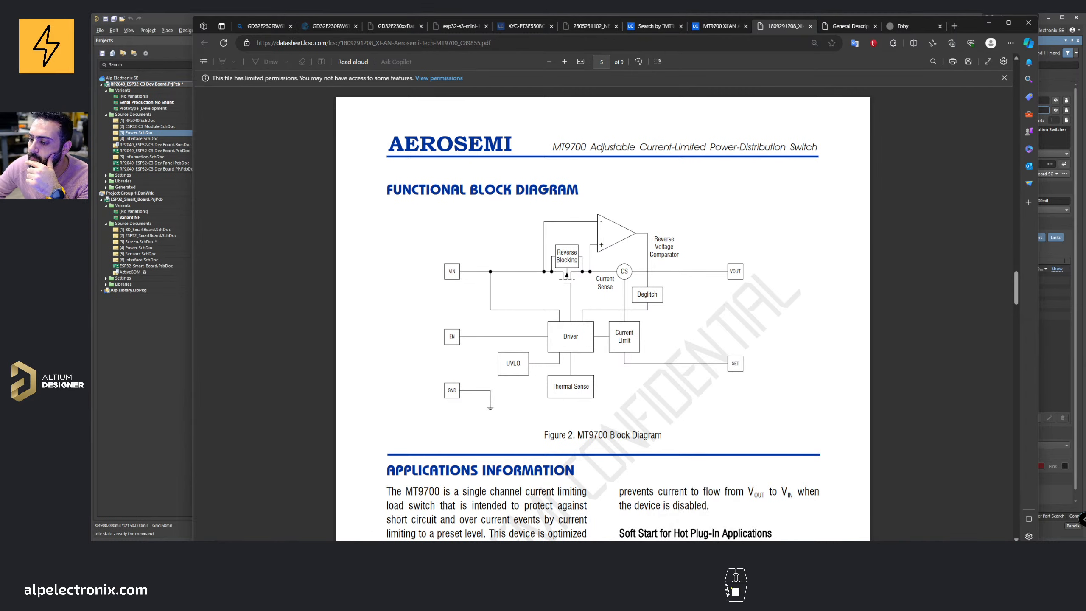
Step: Return to the Power schematic and examine the MT9700 reverse protection circuit around IC5
{"action": "mouse_move", "coordinate": [610, 549]}
{"action": "left_click", "coordinate": [610, 518]}
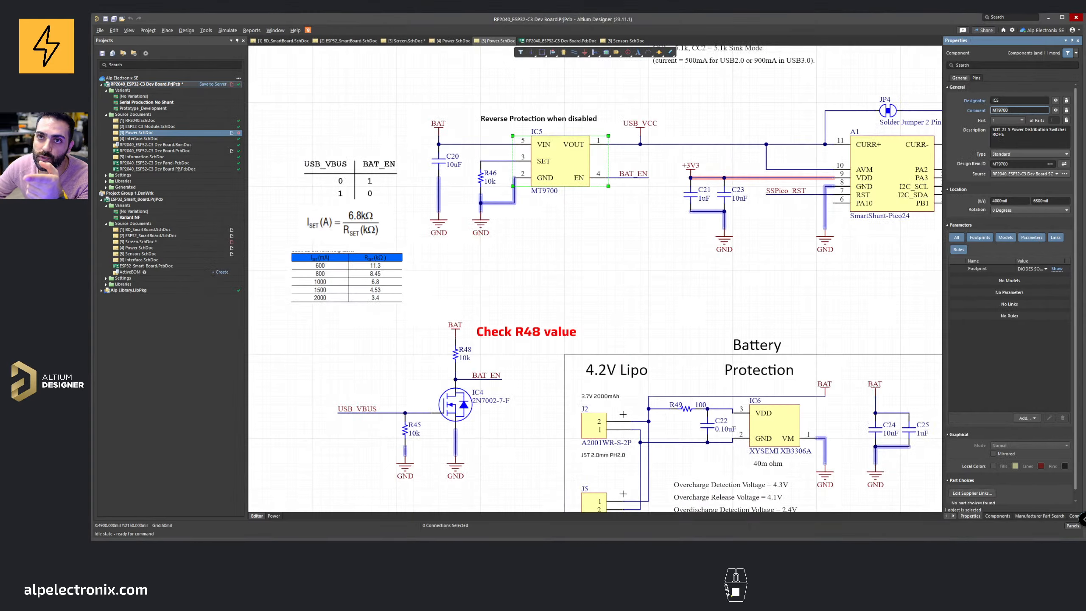
{"action": "right_click_drag", "start_coordinate": [557, 289], "coordinate": [572, 362]}
{"action": "scroll", "coordinate": [618, 269], "scroll_direction": "down", "scroll_amount": 2, "text": "ctrl"}
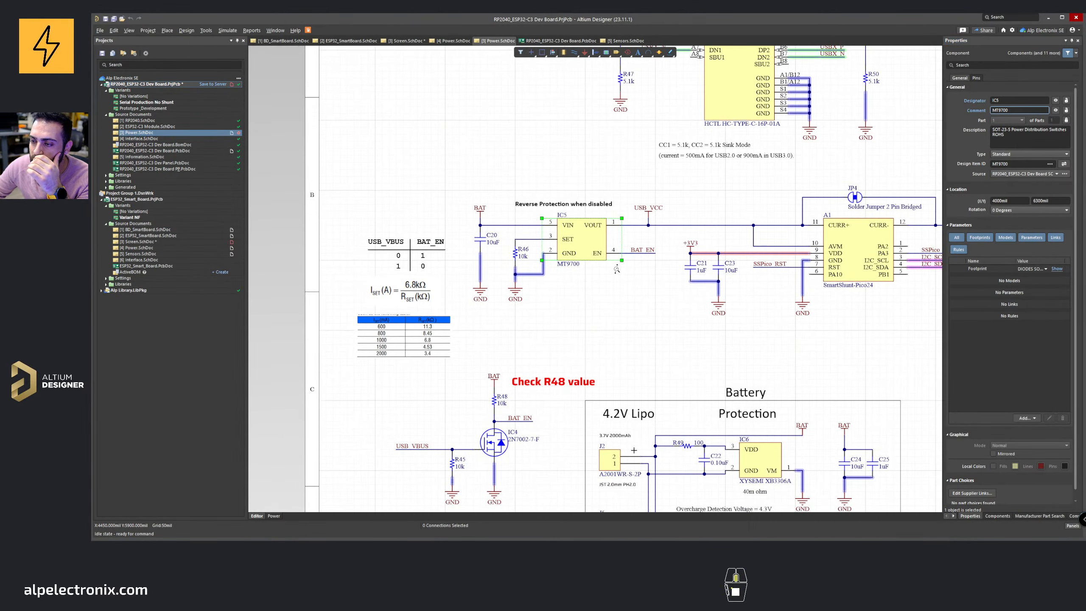
{"action": "scroll", "coordinate": [618, 271], "scroll_direction": "up", "scroll_amount": 2, "text": "ctrl"}
{"action": "right_click_drag", "start_coordinate": [618, 272], "coordinate": [471, 421]}
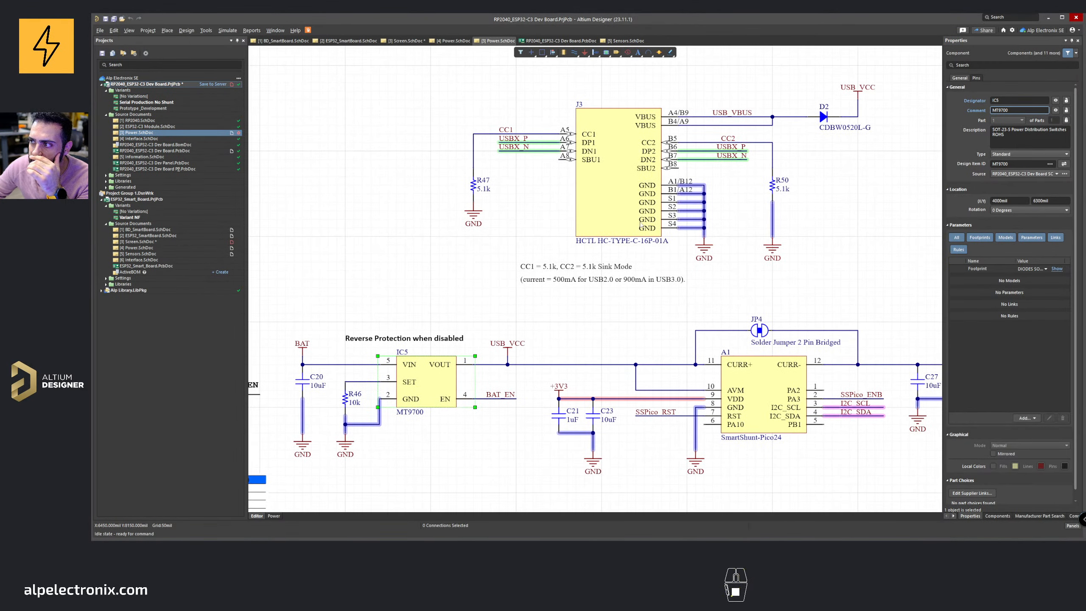
{"action": "right_click_drag", "start_coordinate": [429, 342], "coordinate": [601, 236]}
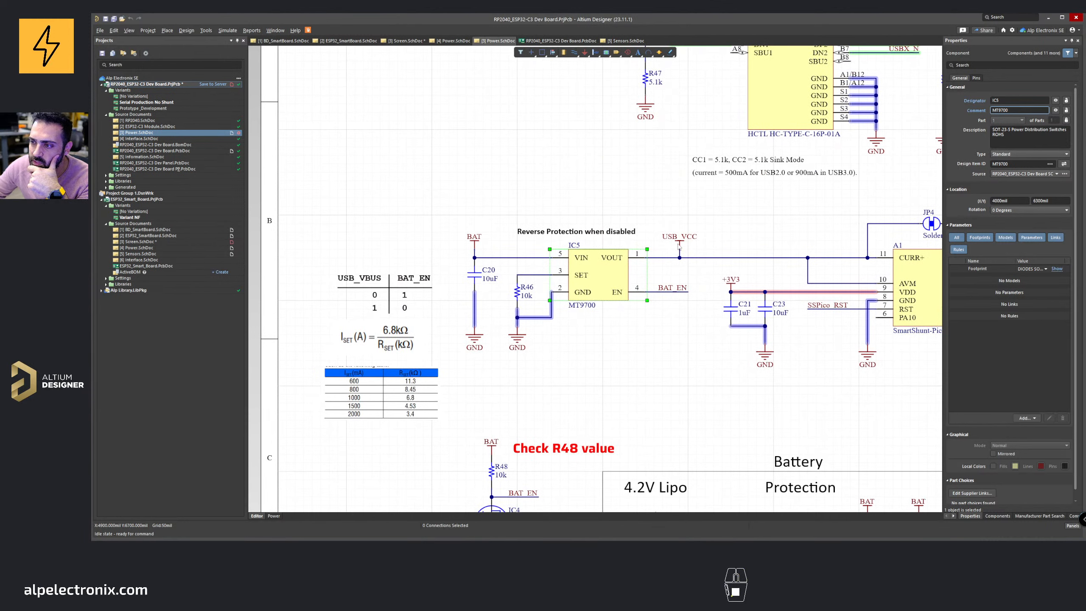
{"action": "left_click", "coordinate": [620, 210]}
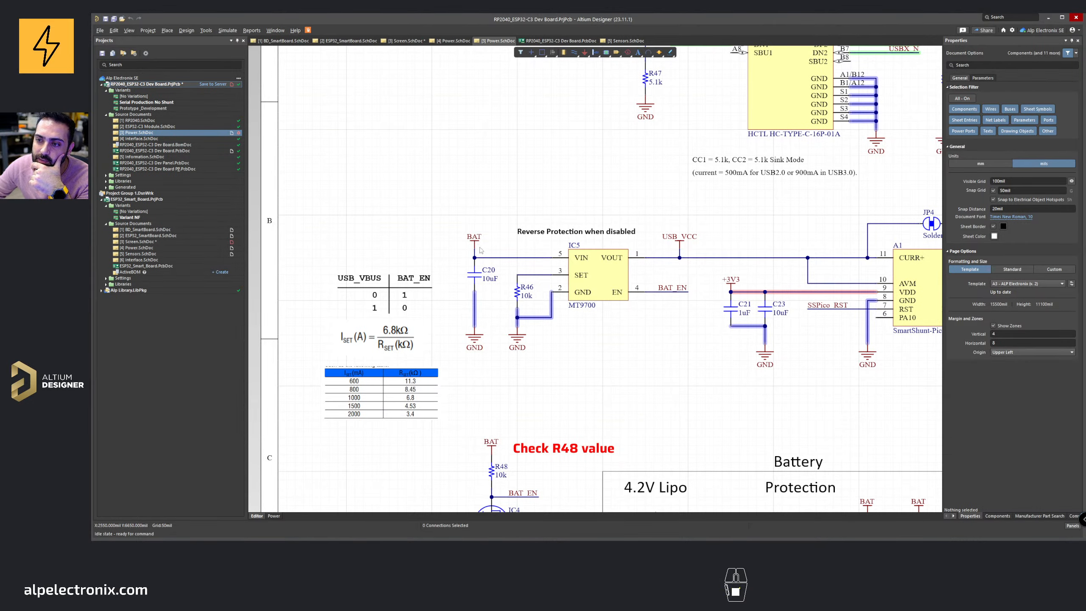
Step: Pan across the battery protection and LP4054H charger sections to inspect their wiring
{"action": "right_click_drag", "start_coordinate": [578, 305], "coordinate": [363, 143]}
{"action": "right_click_drag", "start_coordinate": [668, 296], "coordinate": [436, 285]}
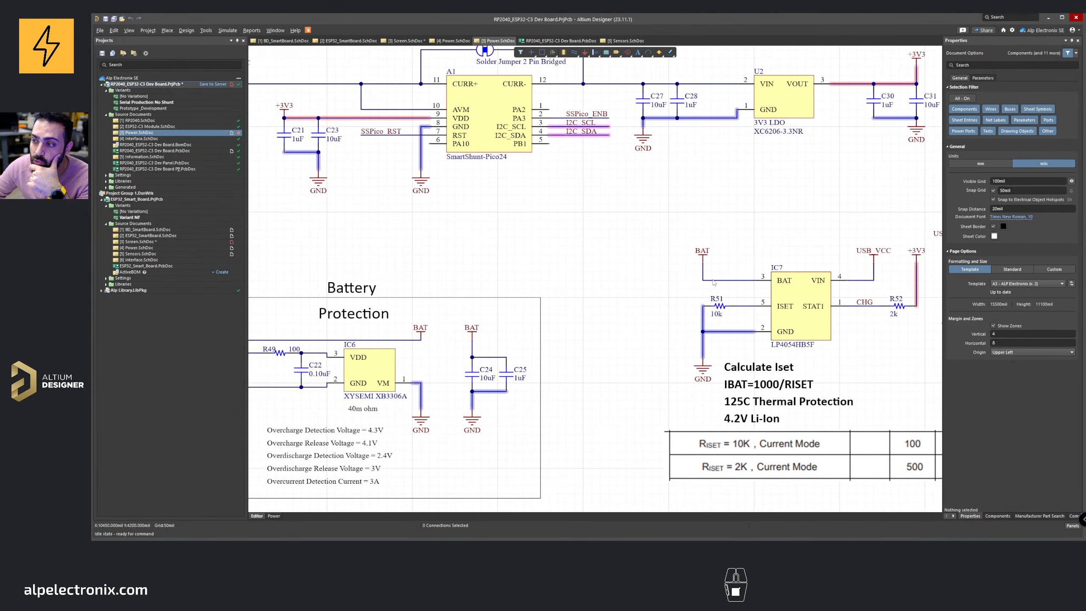
{"action": "scroll", "coordinate": [698, 282], "scroll_direction": "down", "scroll_amount": 1, "text": "ctrl"}
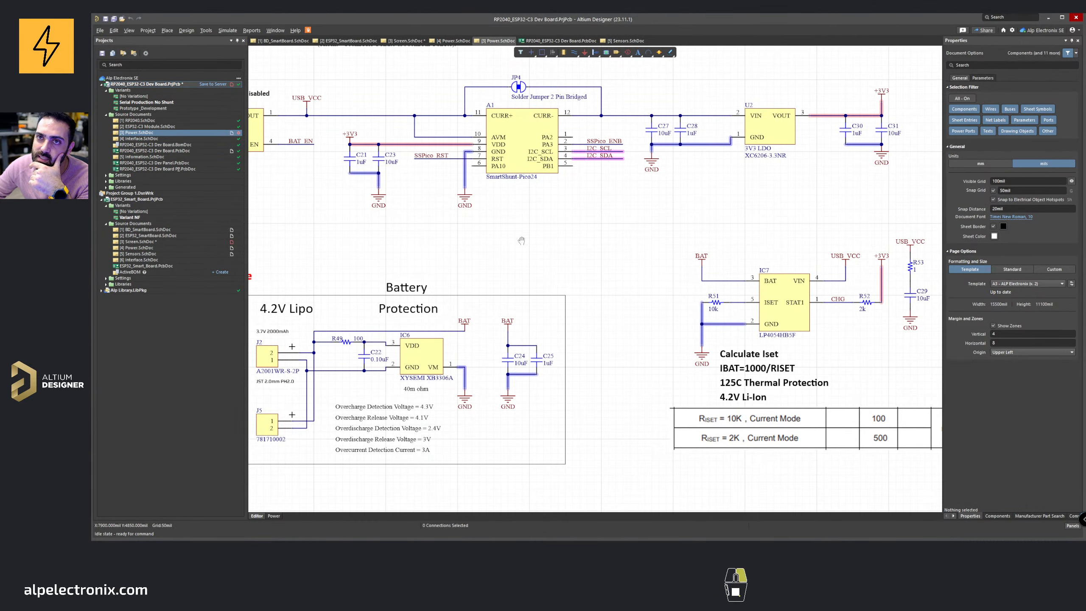
{"action": "right_click_drag", "start_coordinate": [502, 234], "coordinate": [670, 273]}
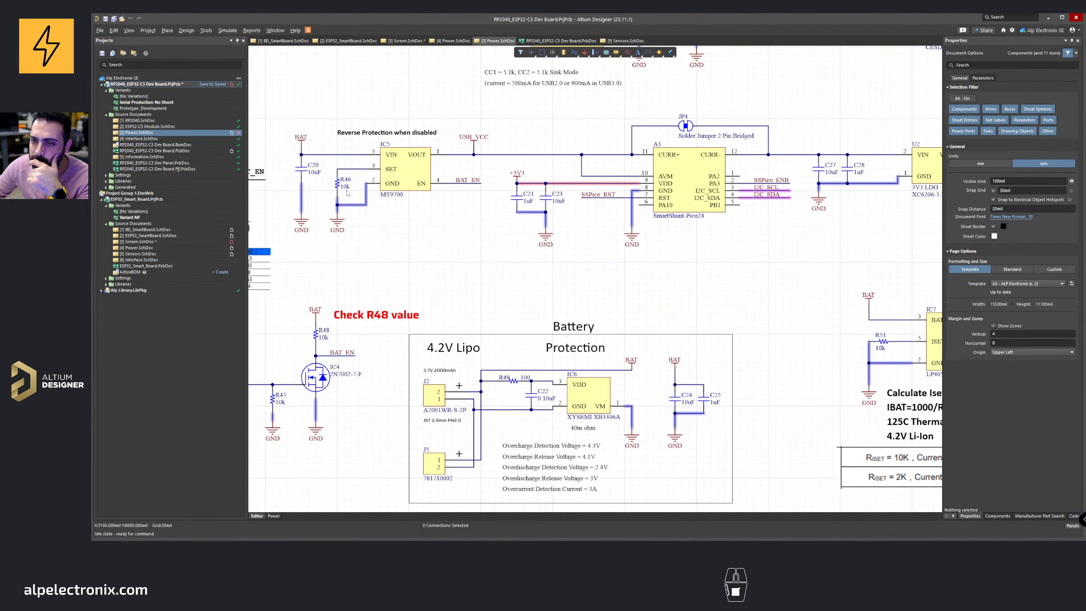
{"action": "right_click_drag", "start_coordinate": [392, 163], "coordinate": [494, 181]}
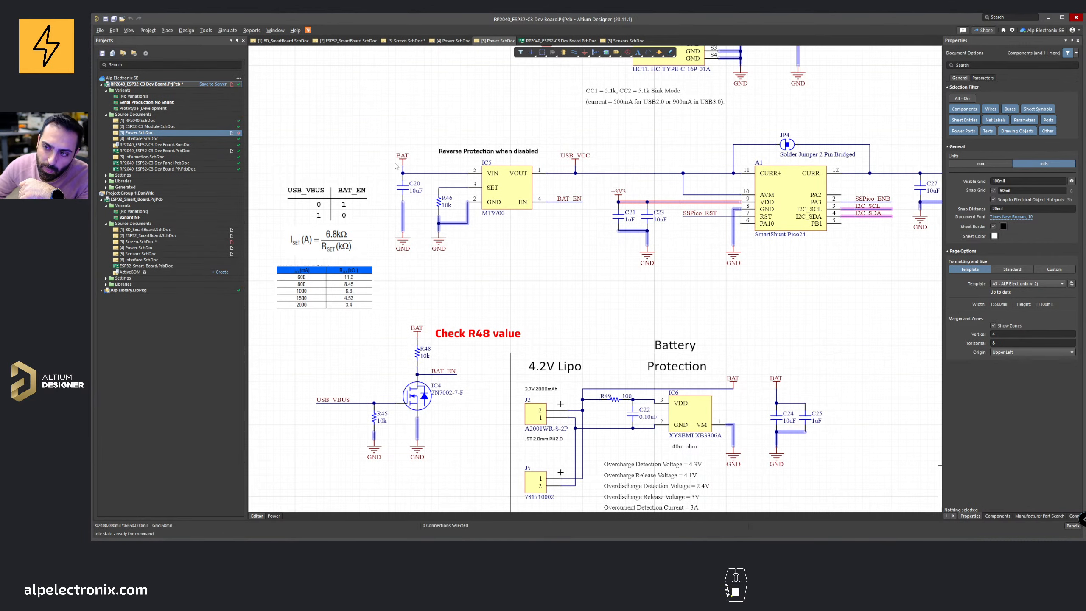
{"action": "right_click_drag", "start_coordinate": [512, 258], "coordinate": [561, 208]}
{"action": "right_click_drag", "start_coordinate": [455, 309], "coordinate": [445, 366]}
{"action": "scroll", "coordinate": [409, 419], "scroll_direction": "up", "scroll_amount": 2, "text": "ctrl"}
{"action": "right_click_drag", "start_coordinate": [409, 419], "coordinate": [455, 394]}
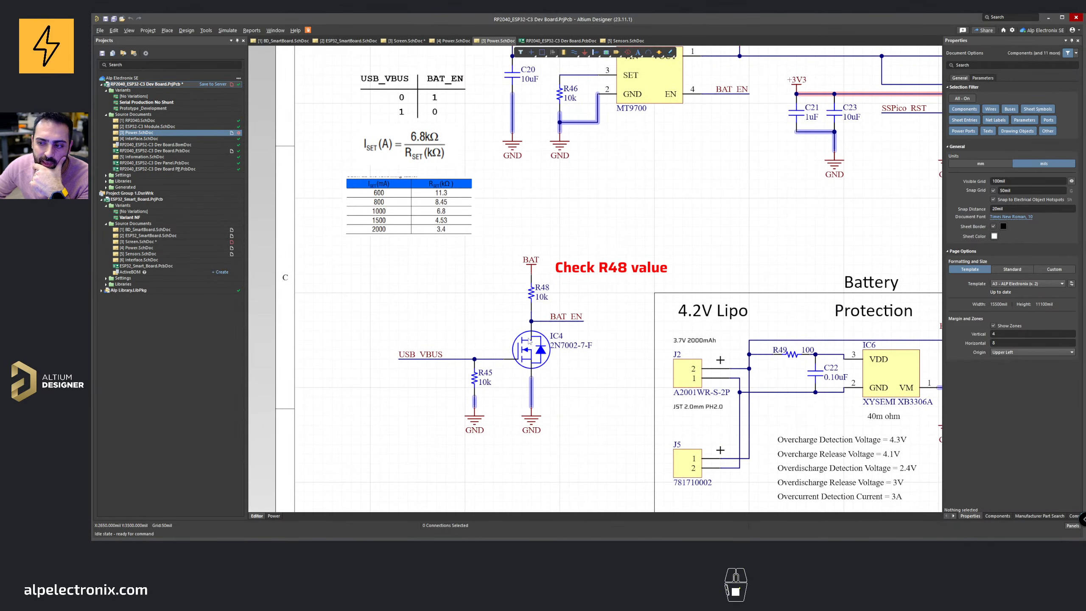
Step: Inspect the 2N7002 MOSFET IC4's properties and the surrounding BAT_EN and reverse protection circuitry
{"action": "left_click", "coordinate": [531, 343]}
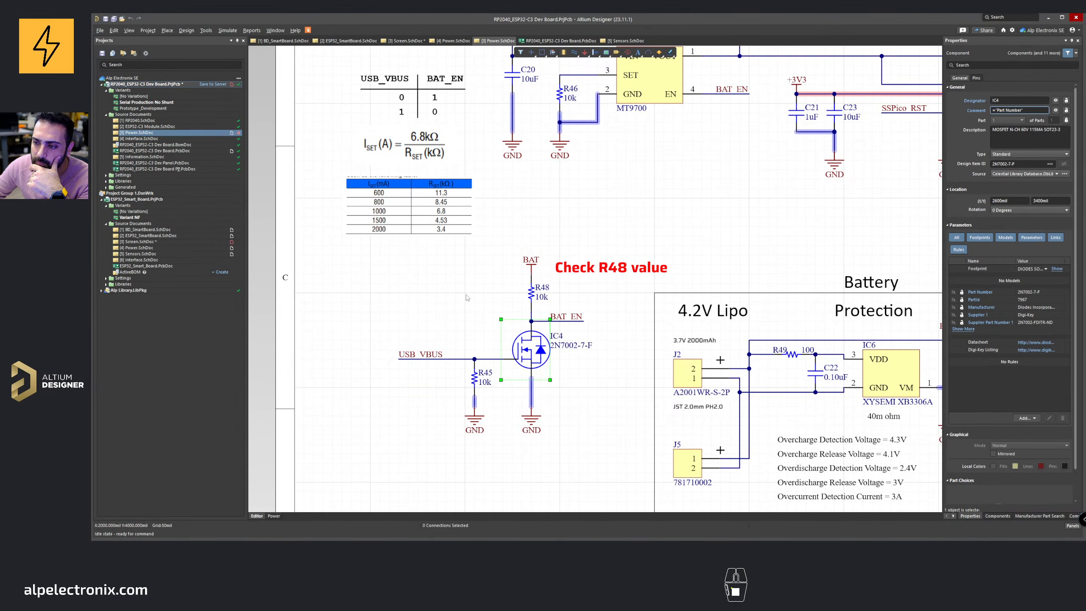
{"action": "left_click", "coordinate": [499, 301]}
{"action": "scroll", "coordinate": [436, 346], "scroll_direction": "down", "scroll_amount": 4, "text": "ctrl"}
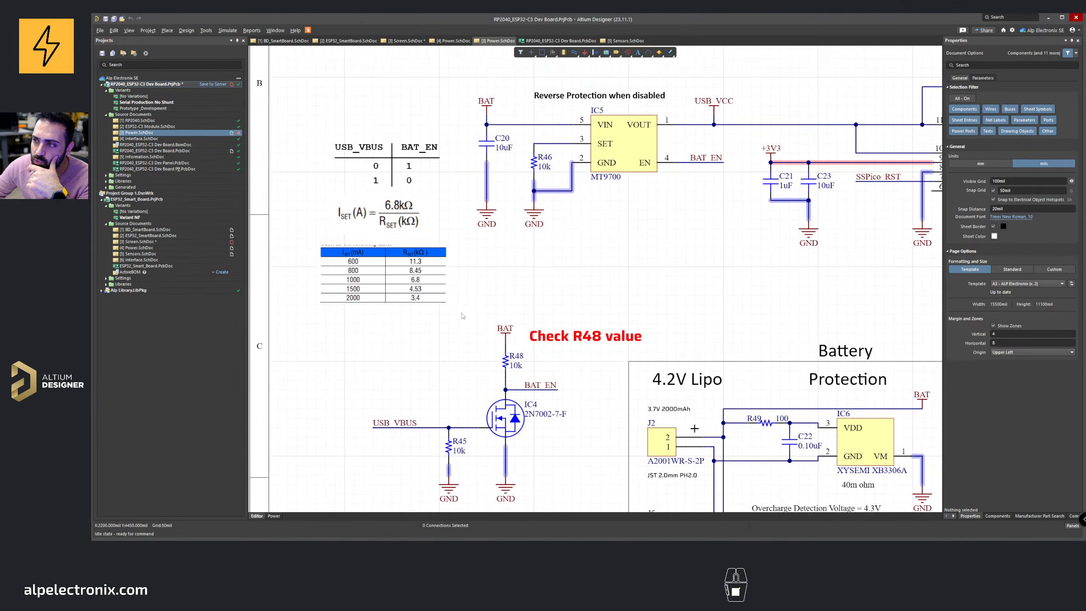
{"action": "right_click_drag", "start_coordinate": [727, 264], "coordinate": [668, 294]}
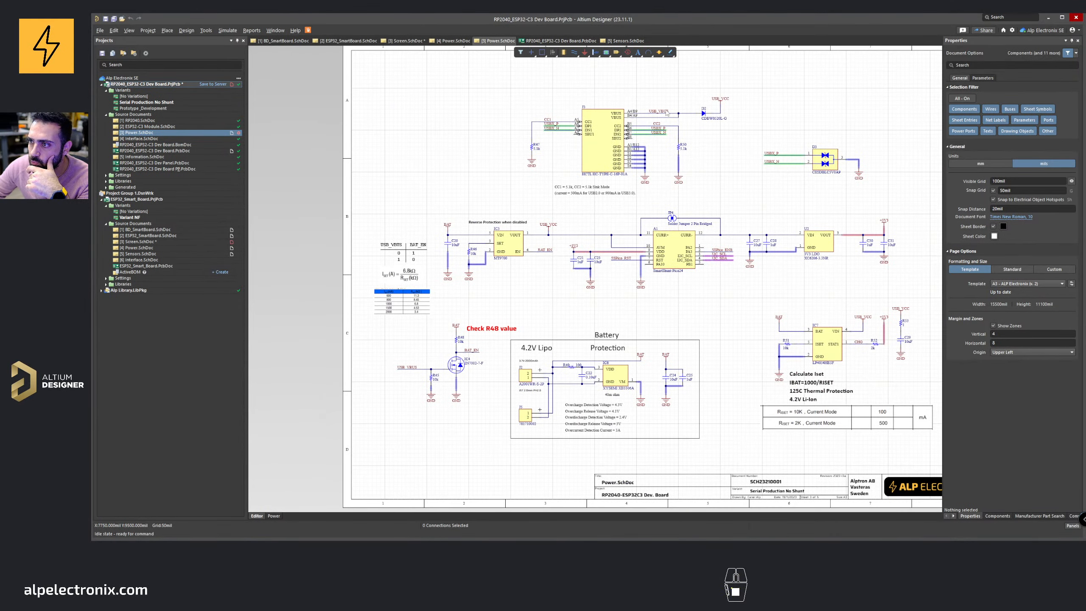
{"action": "scroll", "coordinate": [653, 111], "scroll_direction": "up", "scroll_amount": 2, "text": "ctrl"}
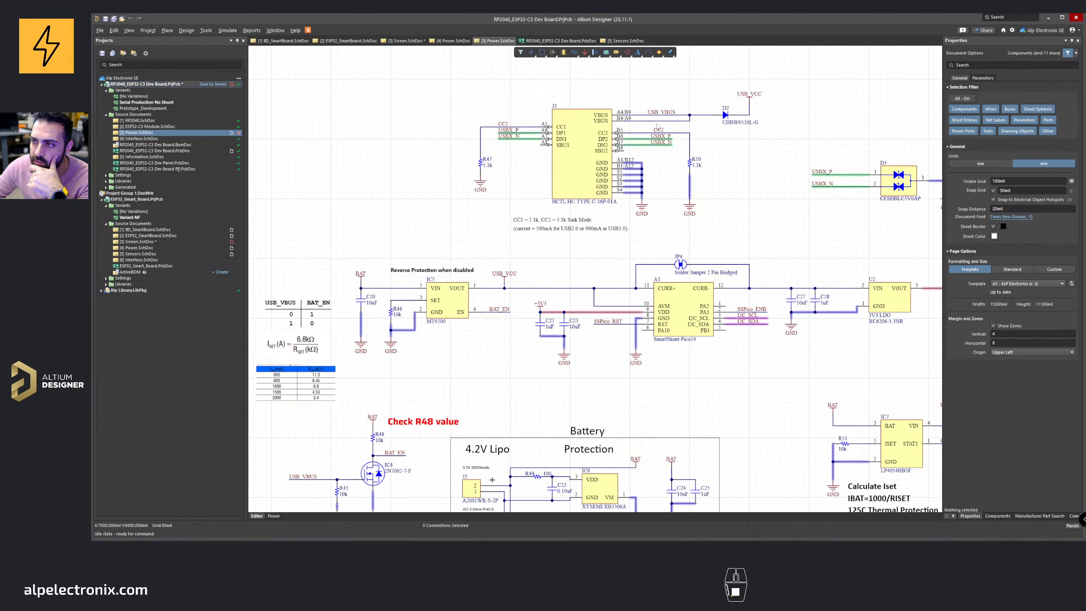
{"action": "right_click_drag", "start_coordinate": [427, 457], "coordinate": [532, 374]}
{"action": "scroll", "coordinate": [431, 396], "scroll_direction": "up", "scroll_amount": 3, "text": "ctrl"}
{"action": "right_click_drag", "start_coordinate": [431, 396], "coordinate": [438, 378]}
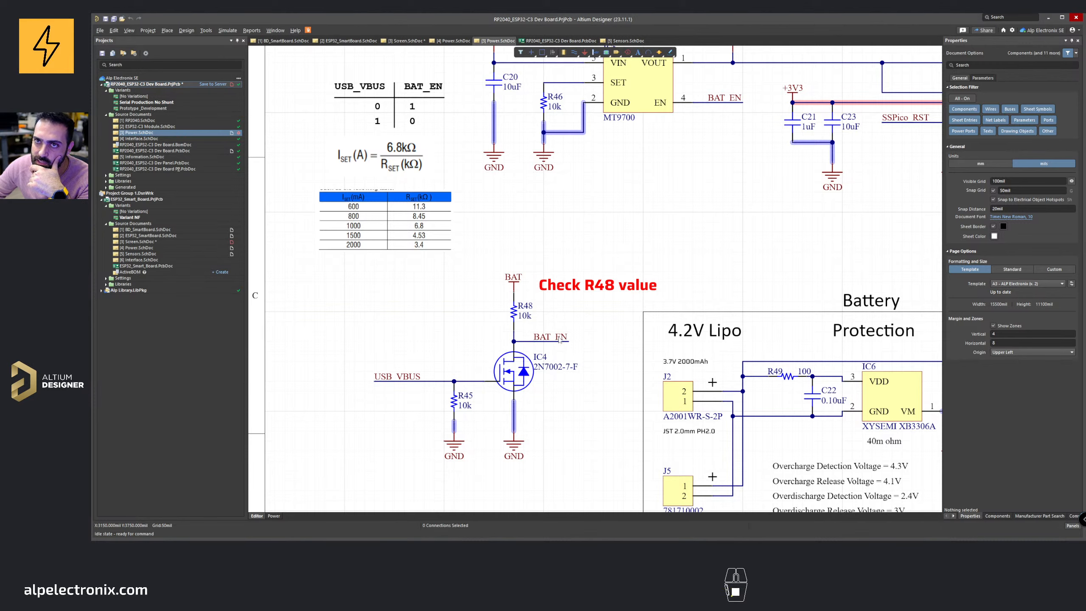
{"action": "scroll", "coordinate": [577, 306], "scroll_direction": "down", "scroll_amount": 1, "text": "ctrl"}
{"action": "right_click_drag", "start_coordinate": [653, 171], "coordinate": [598, 213]}
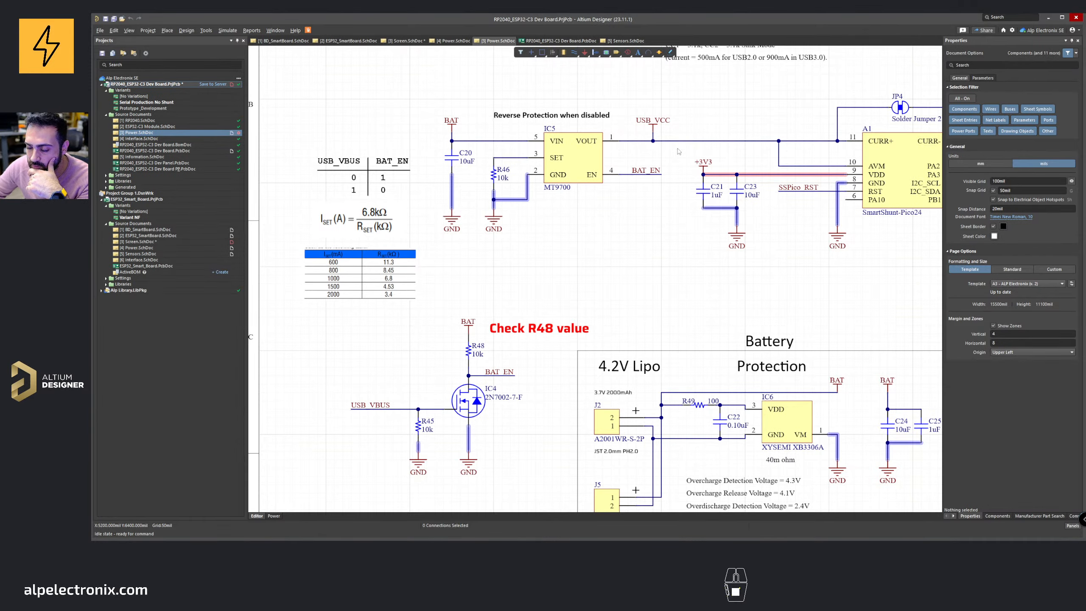
Step: Zoom and pan over the power schematic to review the reverse protection and battery sections
{"action": "right_click_drag", "start_coordinate": [527, 279], "coordinate": [518, 400]}
{"action": "scroll", "coordinate": [532, 302], "scroll_direction": "down", "scroll_amount": 4, "text": "ctrl"}
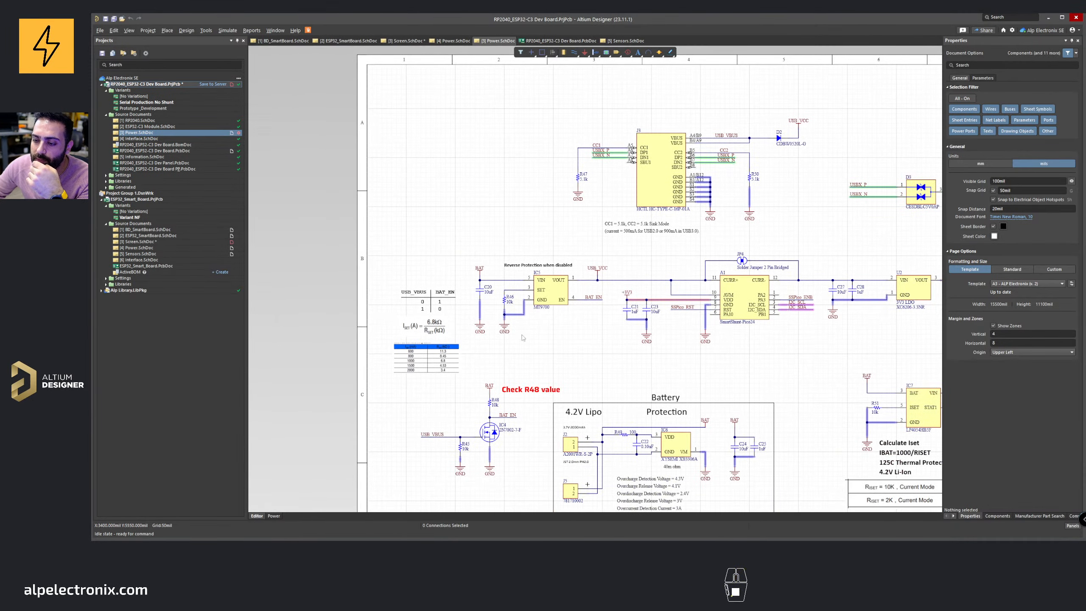
{"action": "right_click_drag", "start_coordinate": [473, 428], "coordinate": [520, 349]}
{"action": "scroll", "coordinate": [517, 353], "scroll_direction": "up", "scroll_amount": 2, "text": "ctrl"}
{"action": "right_click_drag", "start_coordinate": [577, 233], "coordinate": [530, 317]}
{"action": "scroll", "coordinate": [533, 302], "scroll_direction": "down", "scroll_amount": 4, "text": "ctrl"}
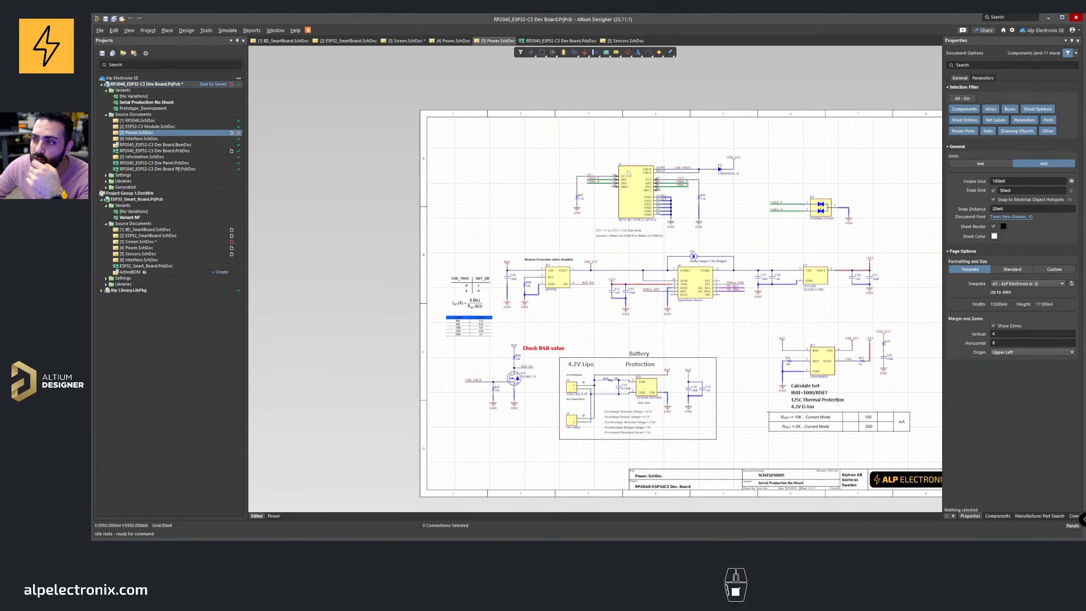
{"action": "scroll", "coordinate": [509, 362], "scroll_direction": "up", "scroll_amount": 3, "text": "ctrl"}
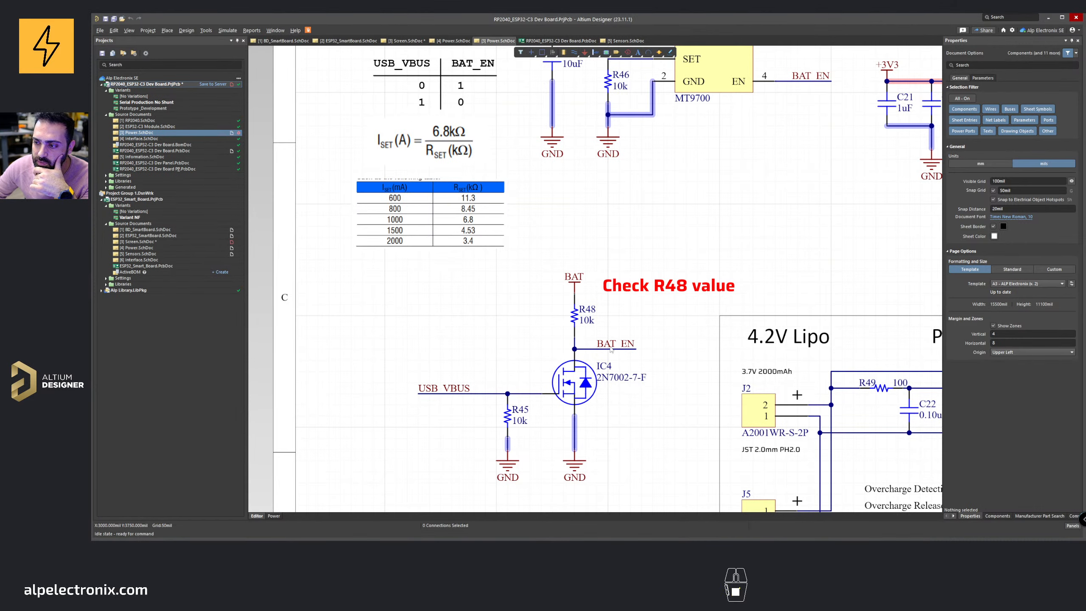
{"action": "scroll", "coordinate": [622, 344], "scroll_direction": "down", "scroll_amount": 1, "text": "ctrl"}
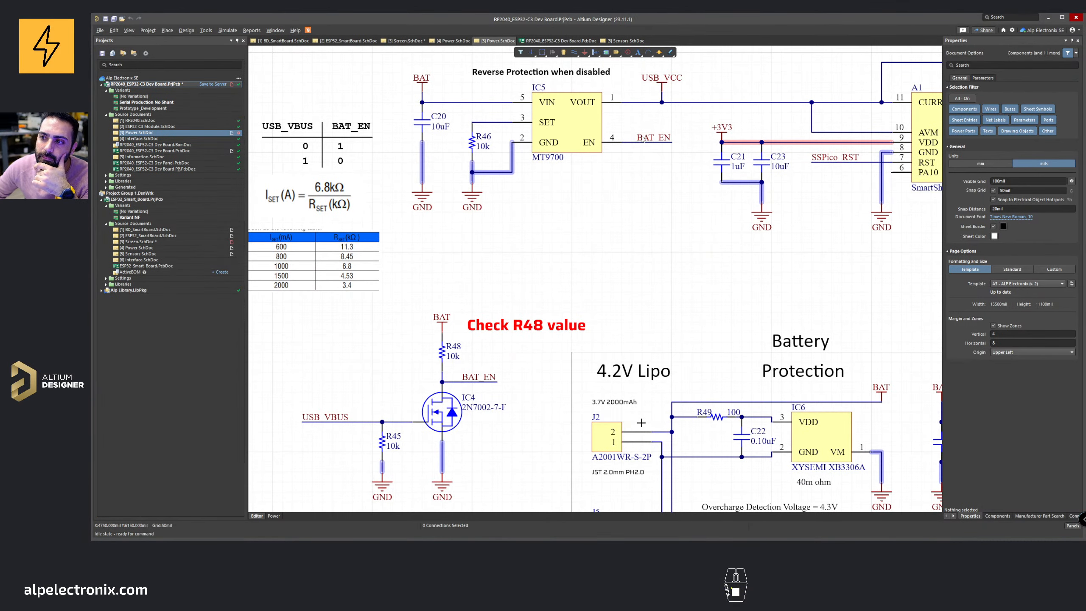
{"action": "scroll", "coordinate": [565, 193], "scroll_direction": "up", "scroll_amount": 2}
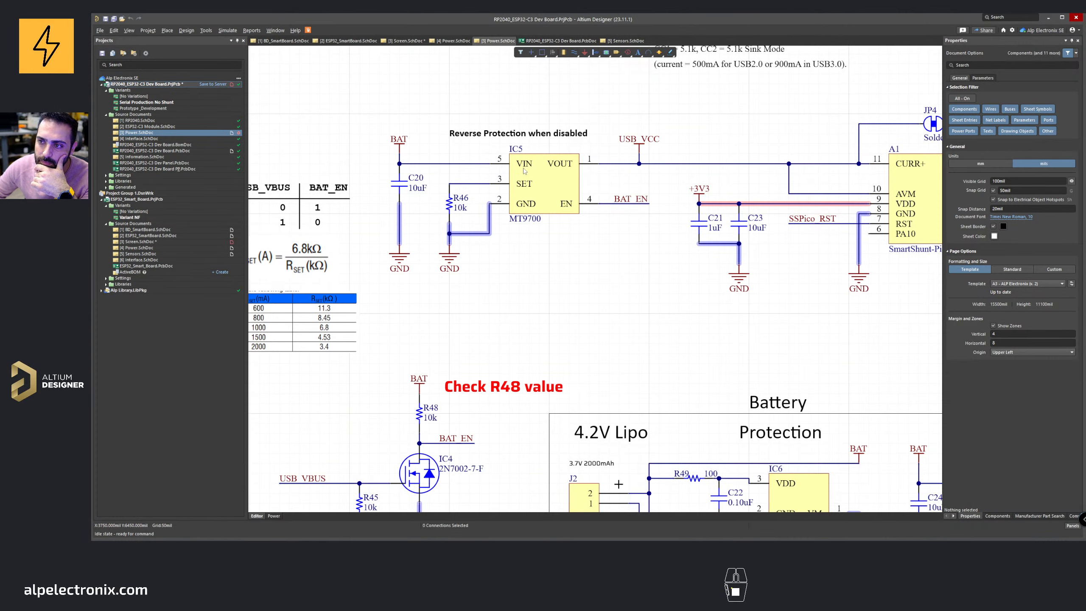
Step: Pan up to the USB-C input and inspect the D2 Schottky diode and the USB_VCC net
{"action": "scroll", "coordinate": [789, 194], "scroll_direction": "right", "scroll_amount": 5, "text": "shift"}
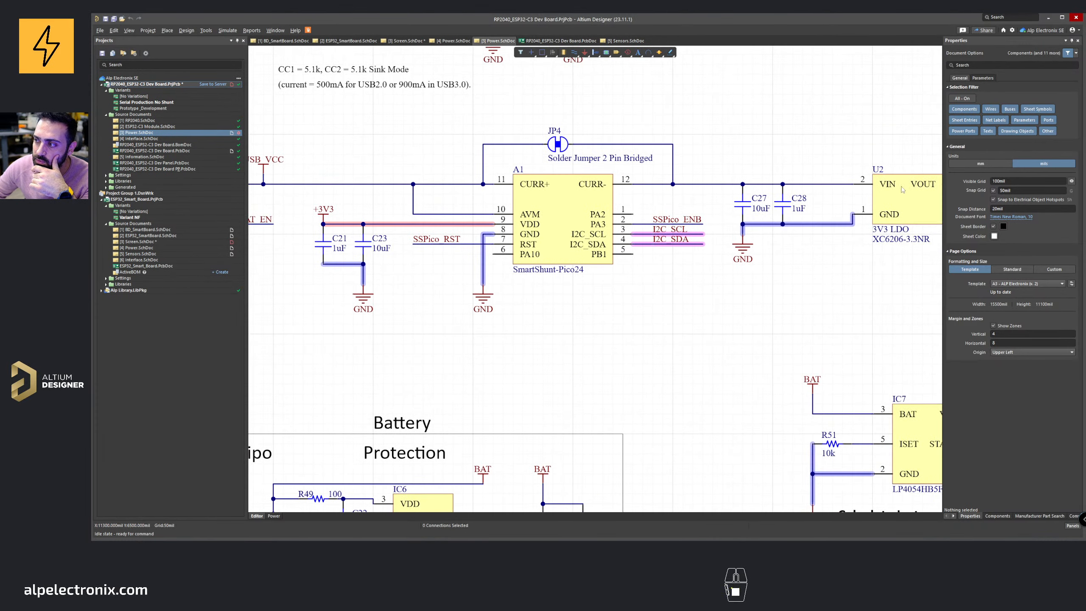
{"action": "scroll", "coordinate": [903, 190], "scroll_direction": "right", "scroll_amount": 3, "text": "shift"}
{"action": "scroll", "coordinate": [813, 195], "scroll_direction": "left", "scroll_amount": 4, "text": "shift"}
{"action": "scroll", "coordinate": [813, 195], "scroll_direction": "up", "scroll_amount": 1}
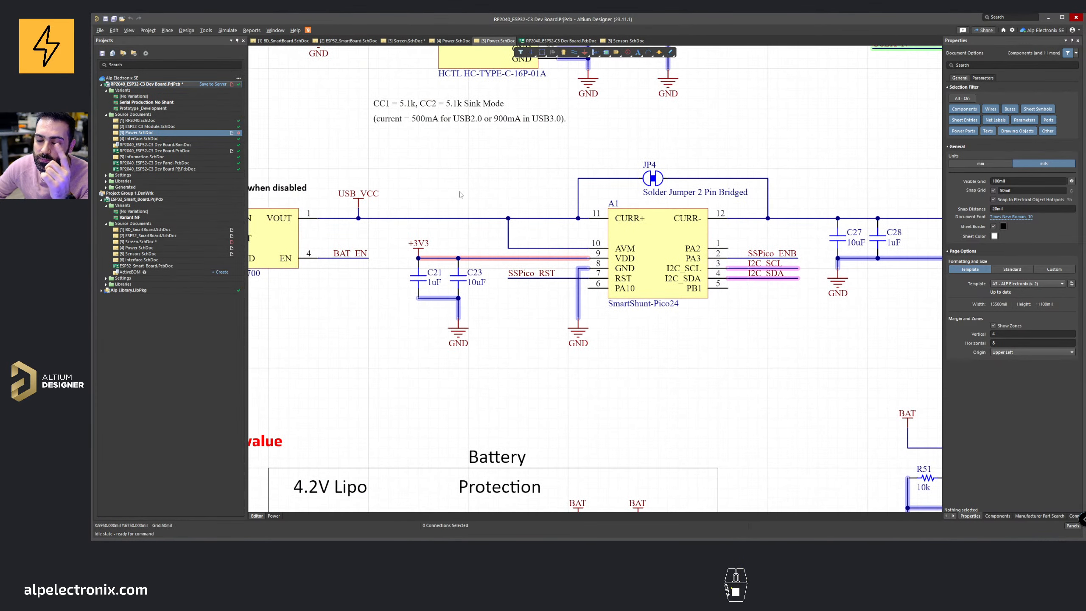
{"action": "scroll", "coordinate": [462, 205], "scroll_direction": "down", "scroll_amount": 3, "text": "ctrl"}
{"action": "scroll", "coordinate": [462, 205], "scroll_direction": "up", "scroll_amount": 2, "text": "ctrl"}
{"action": "right_click_drag", "start_coordinate": [477, 298], "coordinate": [507, 309]}
{"action": "right_click_drag", "start_coordinate": [453, 338], "coordinate": [466, 206]}
{"action": "scroll", "coordinate": [466, 206], "scroll_direction": "up", "scroll_amount": 5}
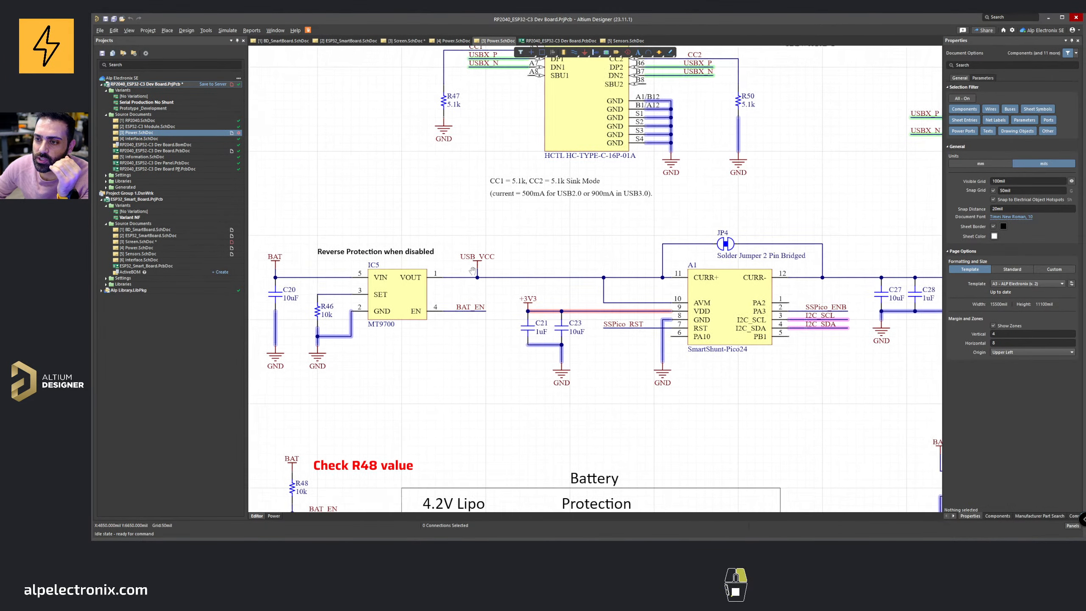
{"action": "scroll", "coordinate": [589, 220], "scroll_direction": "up", "scroll_amount": 1}
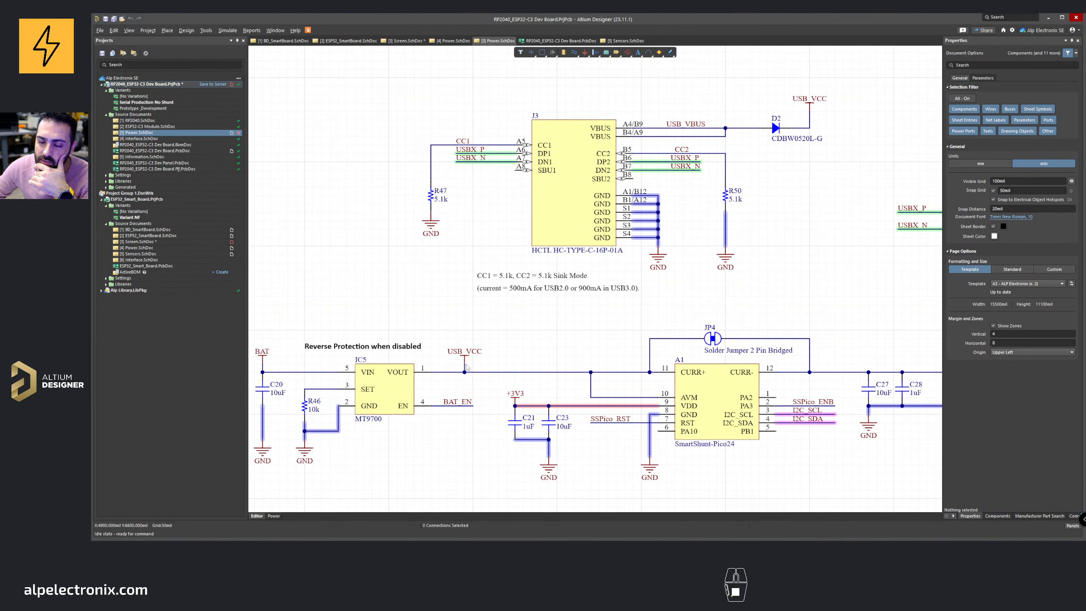
{"action": "scroll", "coordinate": [460, 373], "scroll_direction": "down", "scroll_amount": 1}
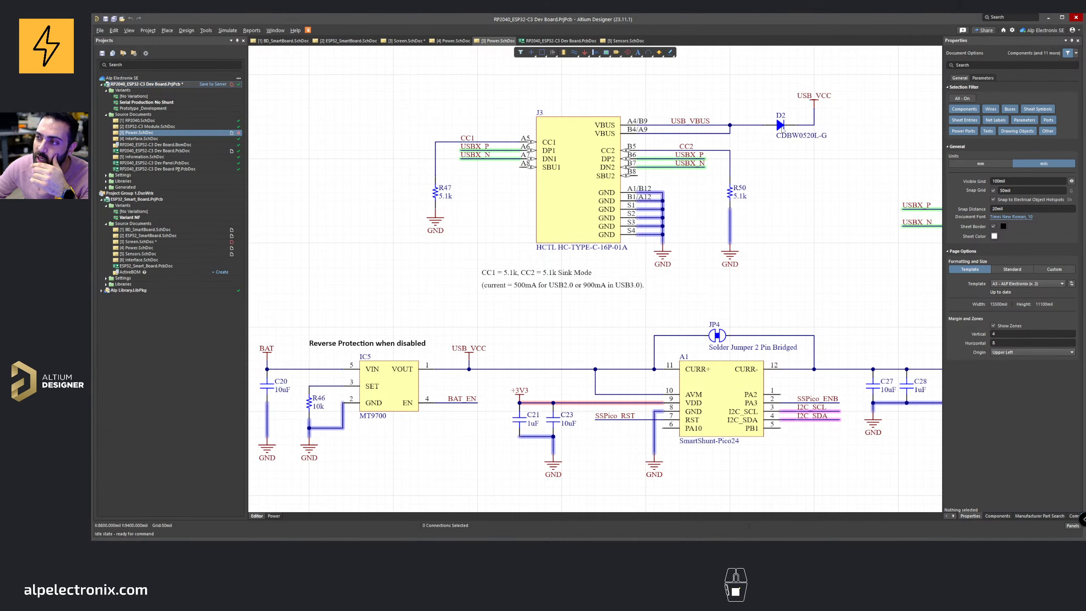
{"action": "left_click", "coordinate": [780, 125]}
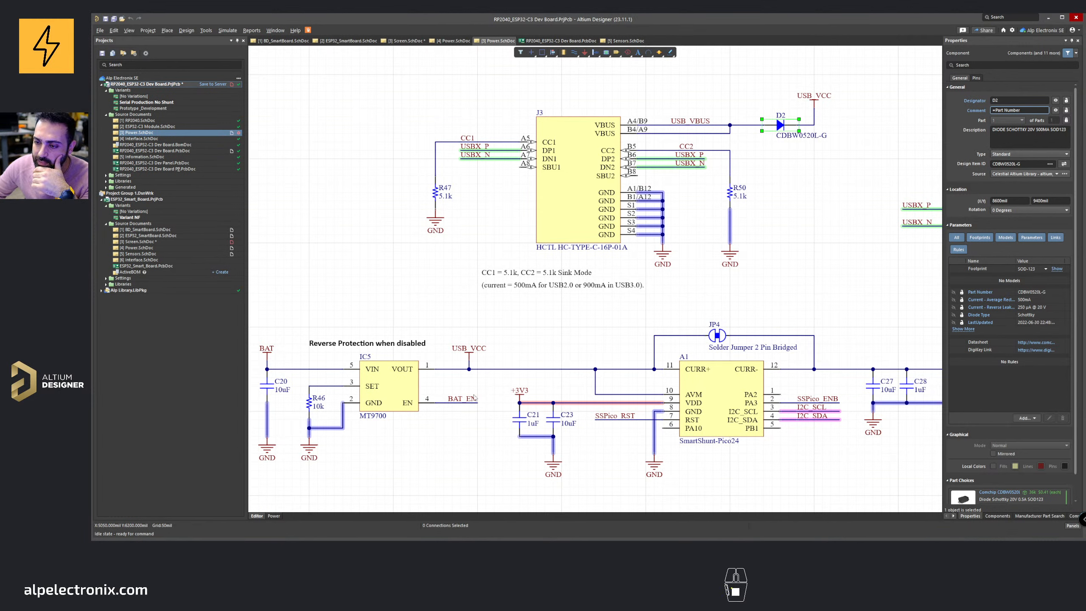
{"action": "left_click", "coordinate": [466, 369]}
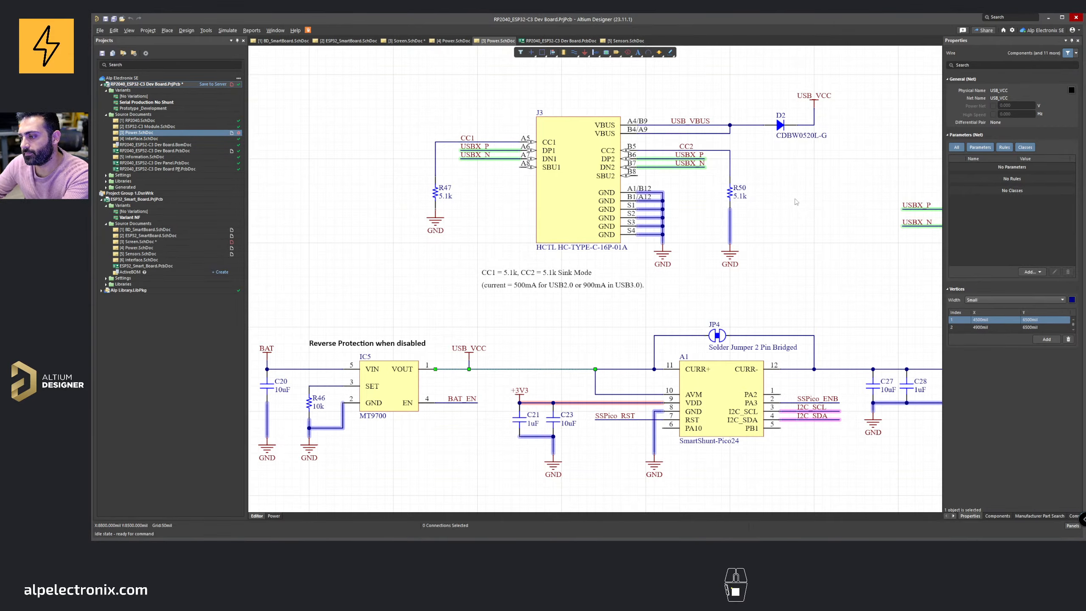
Step: Pan and zoom across the RP2040 power sheet between the USB-C input, reverse protection block and battery charger
{"action": "right_click_drag", "start_coordinate": [796, 205], "coordinate": [686, 182]}
{"action": "right_click_drag", "start_coordinate": [337, 369], "coordinate": [691, 172]}
{"action": "scroll", "coordinate": [568, 329], "scroll_direction": "down", "scroll_amount": 4, "text": "ctrl"}
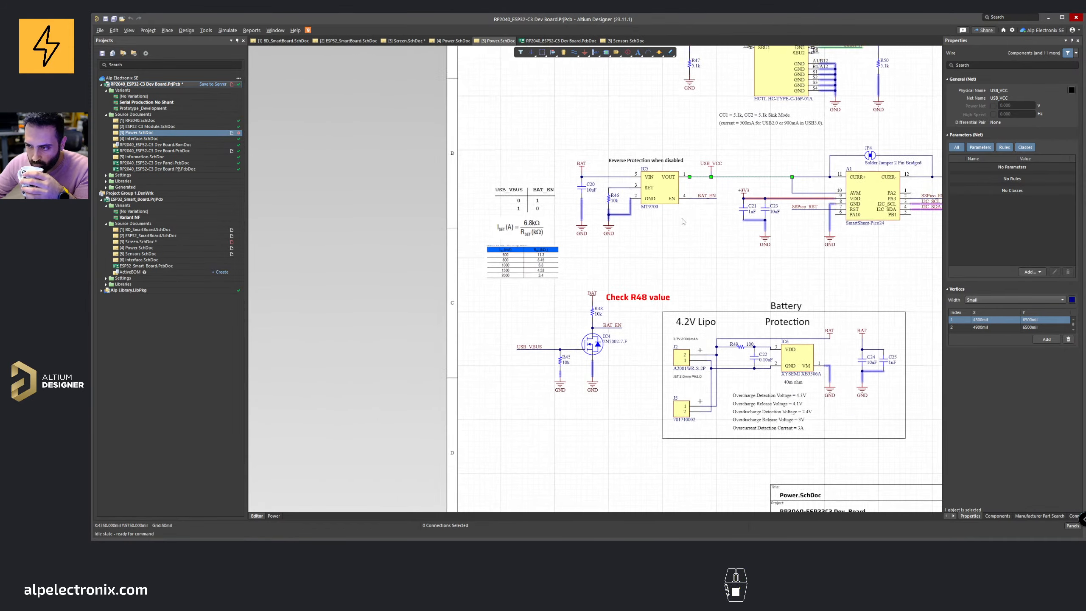
{"action": "right_click_drag", "start_coordinate": [828, 155], "coordinate": [728, 288]}
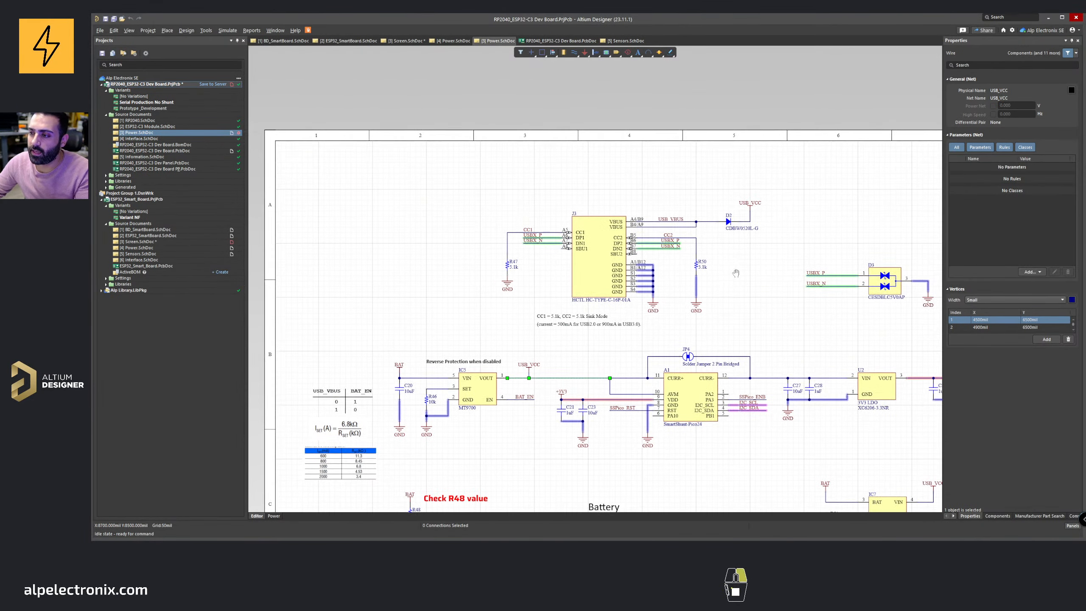
{"action": "scroll", "coordinate": [725, 212], "scroll_direction": "up", "scroll_amount": 2, "text": "ctrl"}
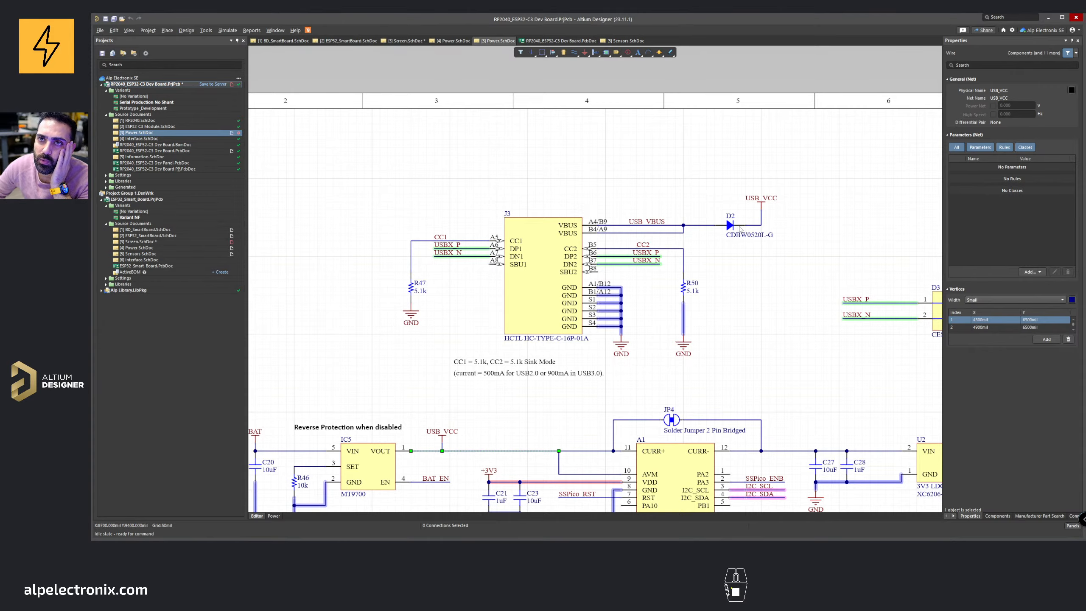
{"action": "scroll", "coordinate": [741, 230], "scroll_direction": "down", "scroll_amount": 2, "text": "ctrl"}
{"action": "scroll", "coordinate": [740, 231], "scroll_direction": "up", "scroll_amount": 1, "text": "ctrl"}
{"action": "scroll", "coordinate": [740, 233], "scroll_direction": "down", "scroll_amount": 1, "text": "ctrl"}
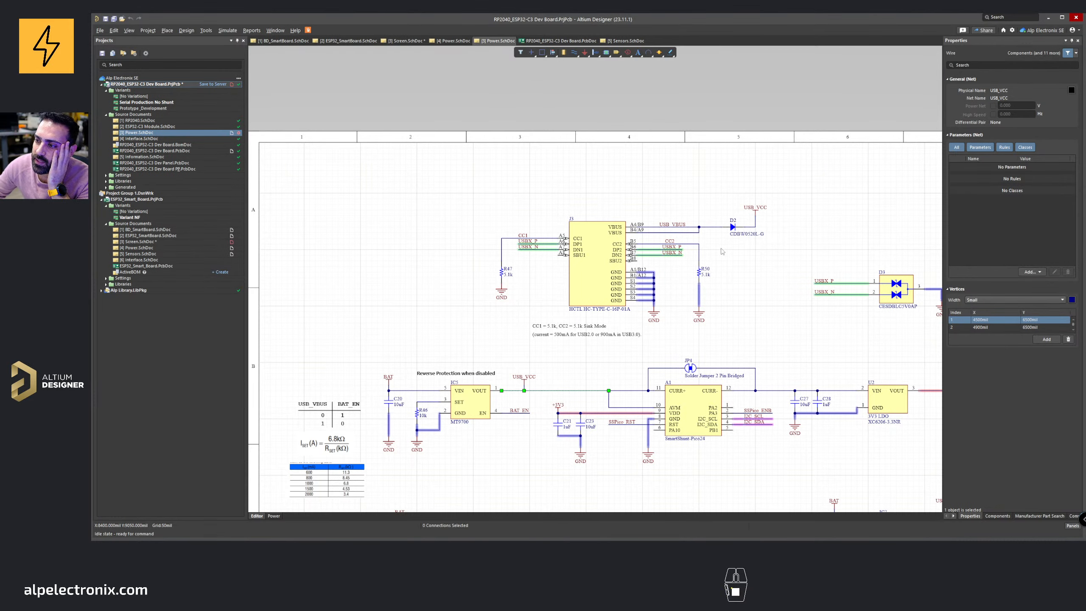
{"action": "right_click_drag", "start_coordinate": [722, 252], "coordinate": [645, 128]}
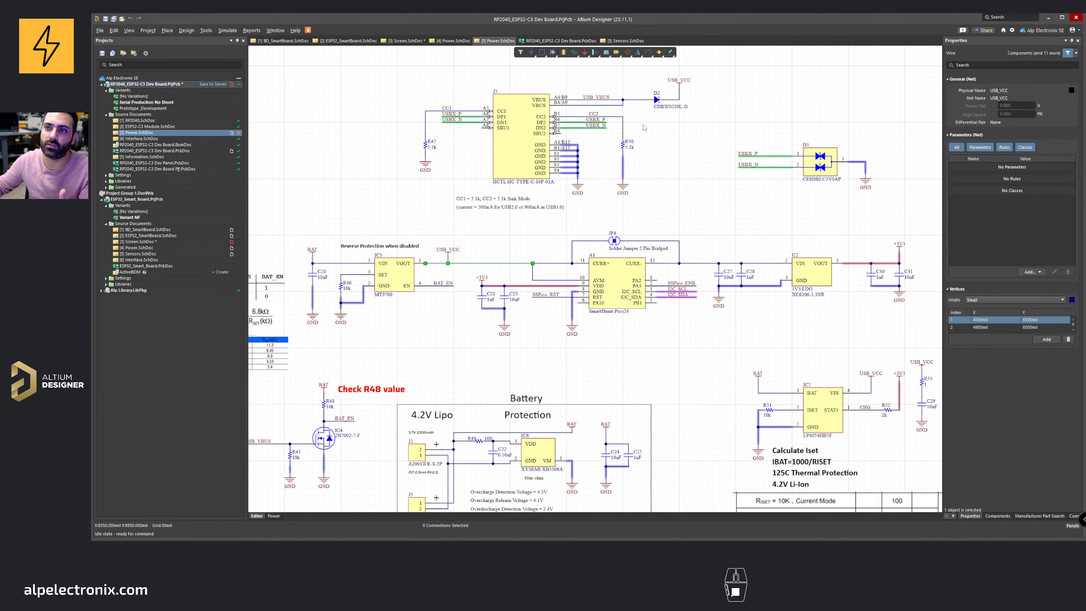
{"action": "scroll", "coordinate": [677, 157], "scroll_direction": "down", "scroll_amount": 3, "text": "ctrl"}
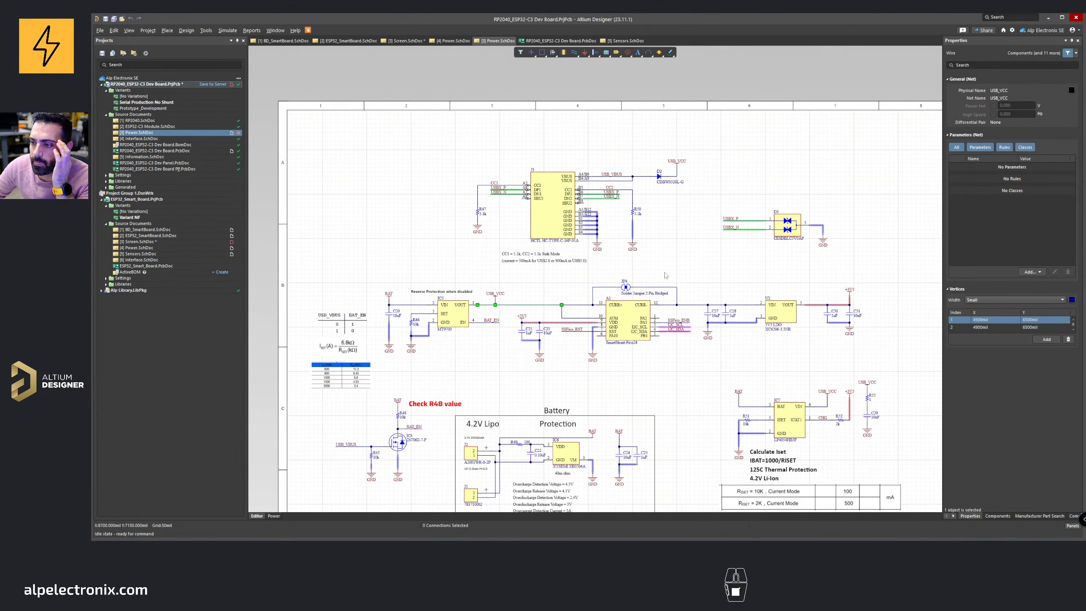
{"action": "right_click_drag", "start_coordinate": [665, 275], "coordinate": [664, 228]}
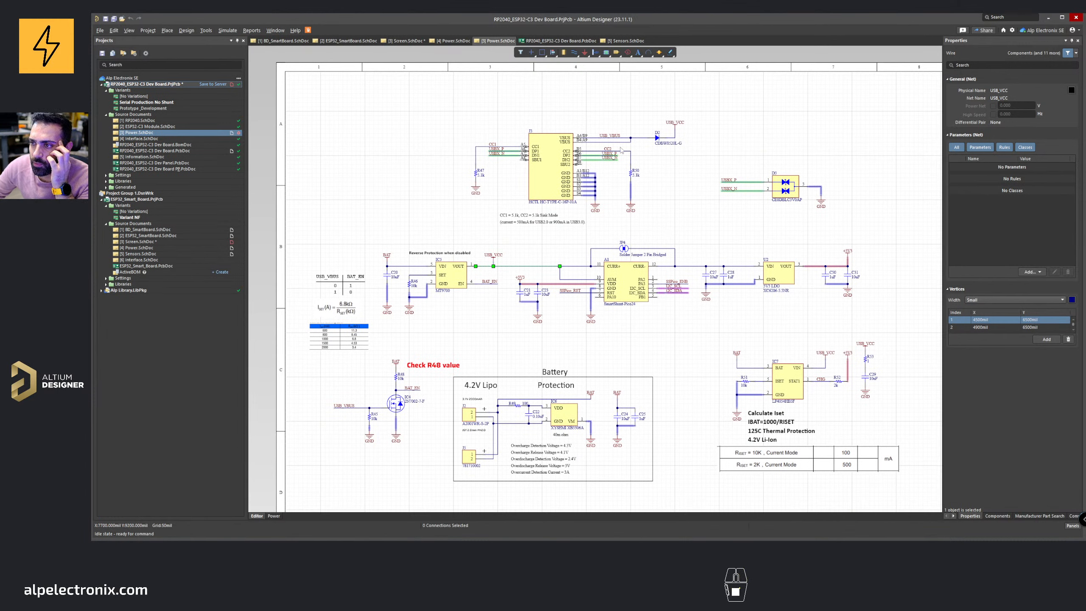
Step: Copy the D2 CDBW0520L-G Schottky diode into the ESP32 Smart Board power sheet beside the USB_VCC port
{"action": "left_click", "coordinate": [657, 138]}
{"action": "key", "text": "ctrl+c"}
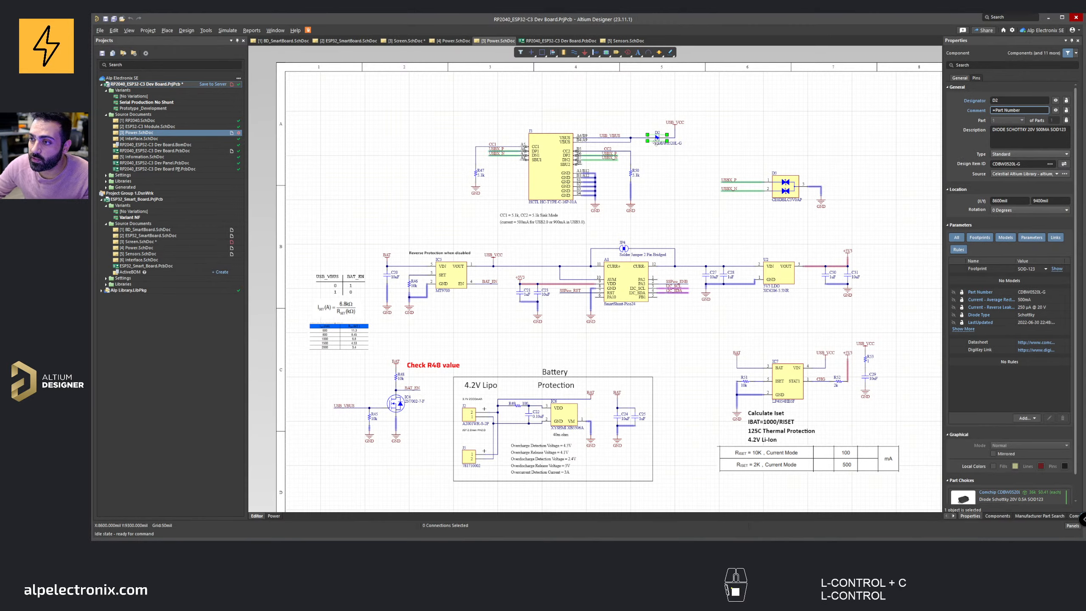
{"action": "scroll", "coordinate": [657, 139], "scroll_direction": "up", "scroll_amount": 3, "text": "ctrl"}
{"action": "scroll", "coordinate": [671, 156], "scroll_direction": "down", "scroll_amount": 6, "text": "ctrl"}
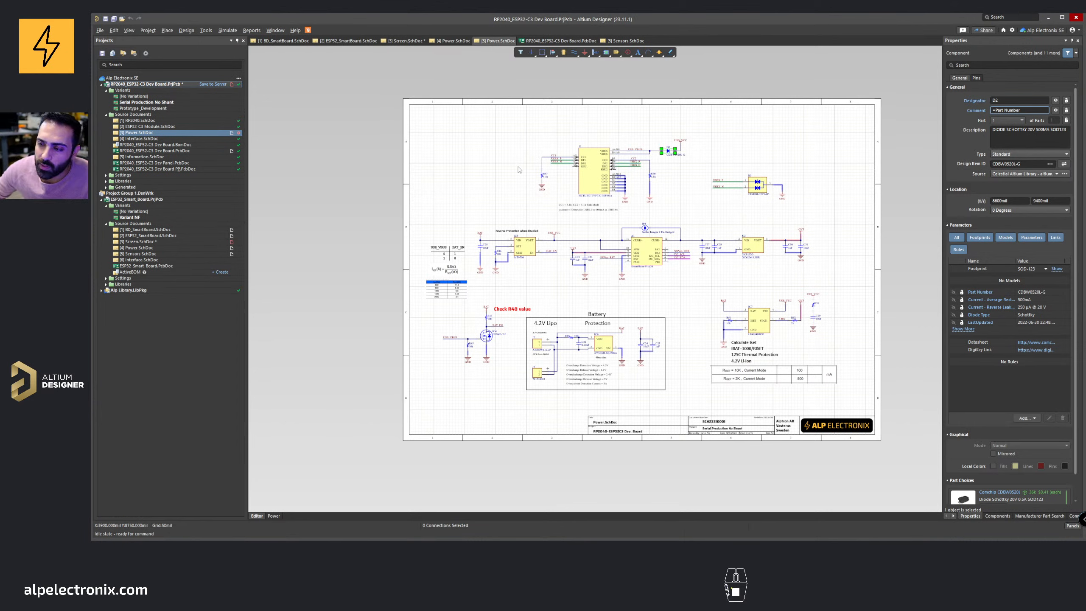
{"action": "left_click", "coordinate": [406, 41]}
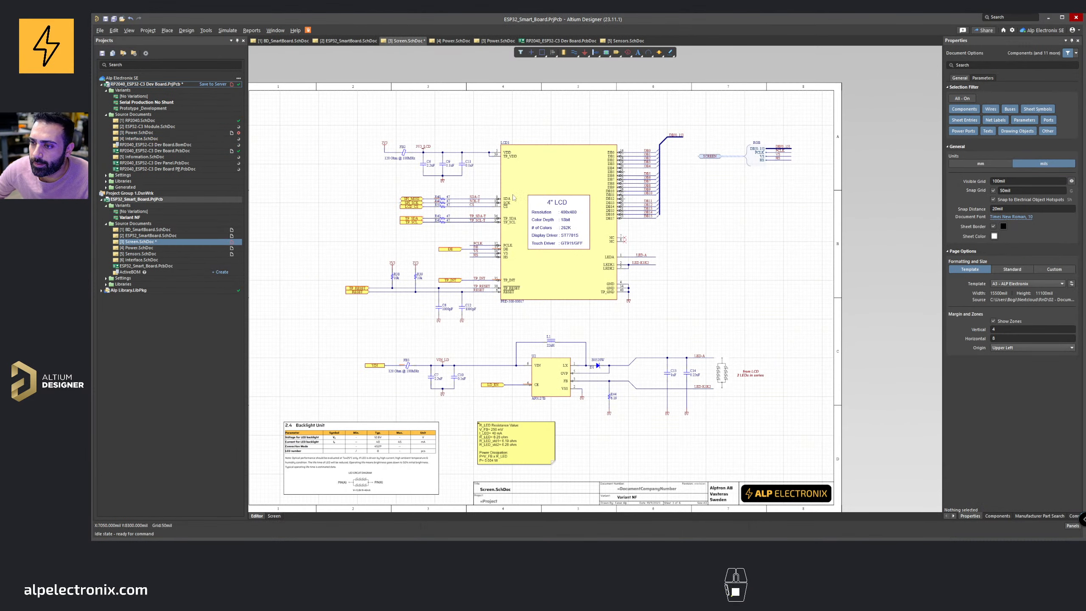
{"action": "left_click", "coordinate": [453, 41]}
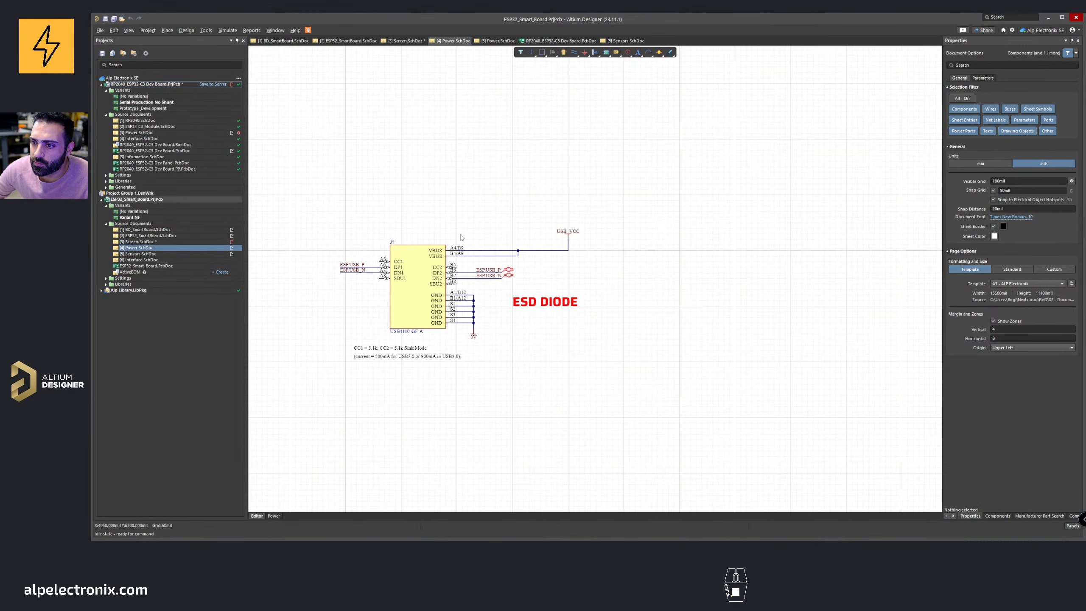
{"action": "scroll", "coordinate": [551, 214], "scroll_direction": "up", "scroll_amount": 4, "text": "ctrl"}
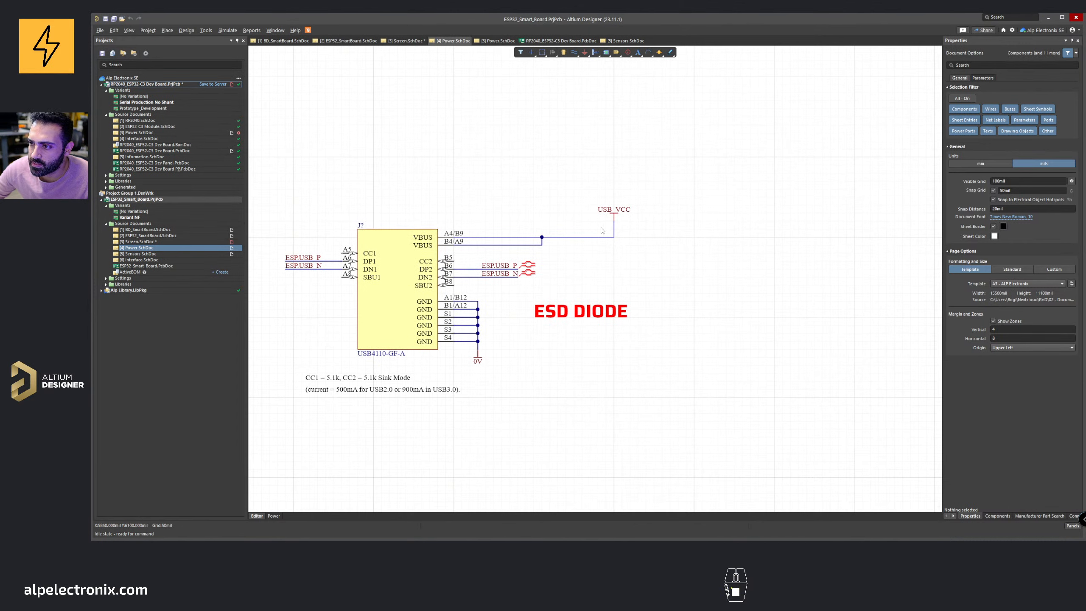
{"action": "key", "text": "ctrl+v"}
{"action": "left_click", "coordinate": [593, 276]}
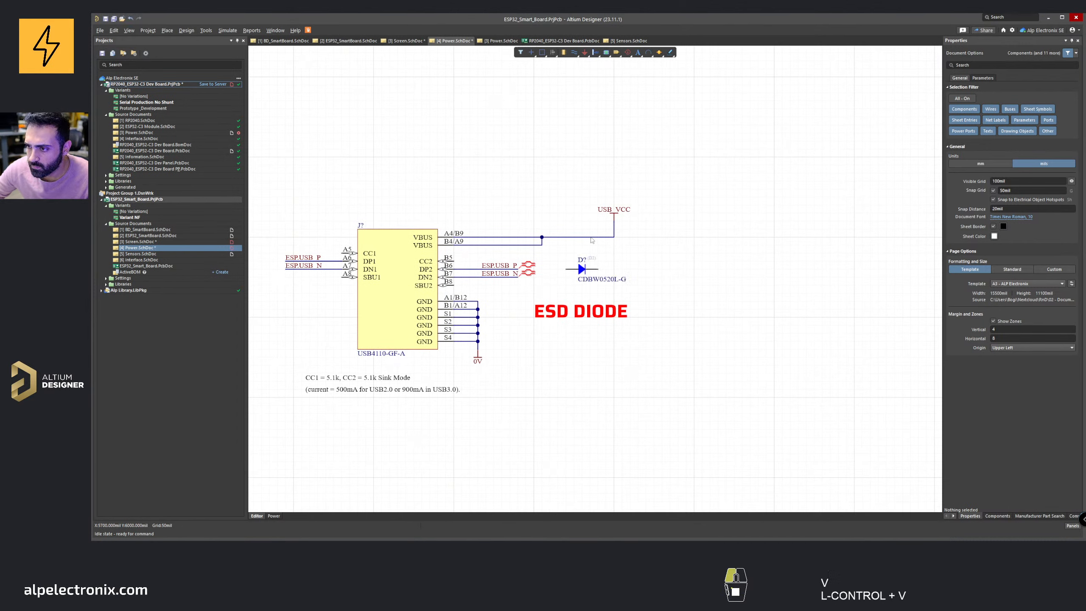
Step: Delete the wire from VBUS to USB_VCC and move the pasted diode into its place
{"action": "left_click", "coordinate": [589, 236]}
{"action": "key", "text": "Delete"}
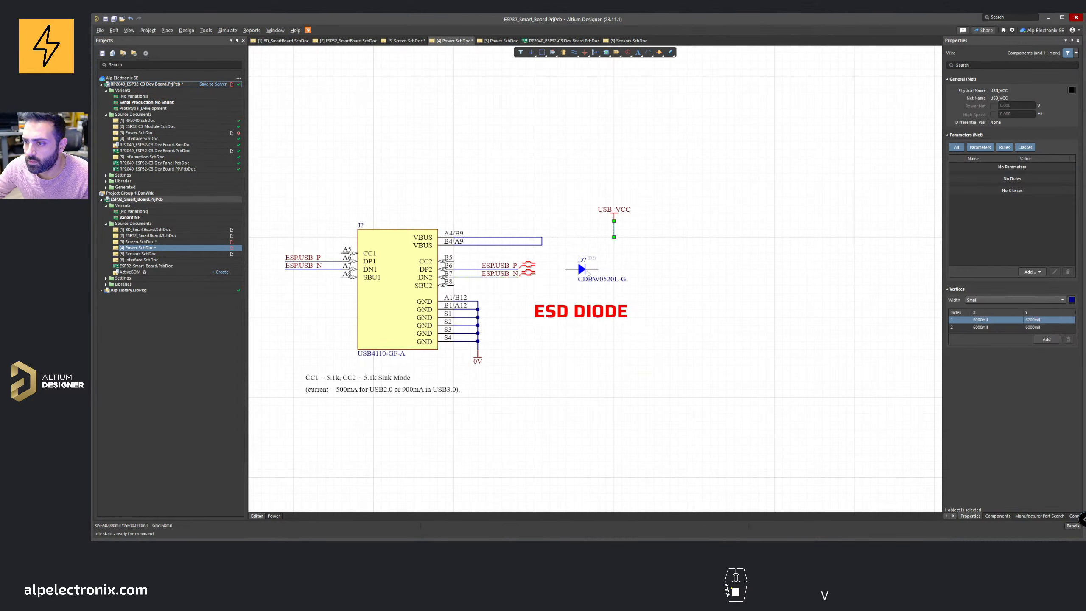
{"action": "left_click_drag", "start_coordinate": [586, 270], "coordinate": [590, 238]}
Step: Wire VBUS through the diode's anode and connect its cathode to USB_VCC
{"action": "scroll", "coordinate": [586, 222], "scroll_direction": "up", "scroll_amount": 4, "text": "ctrl"}
{"action": "key", "text": "ctrl+w"}
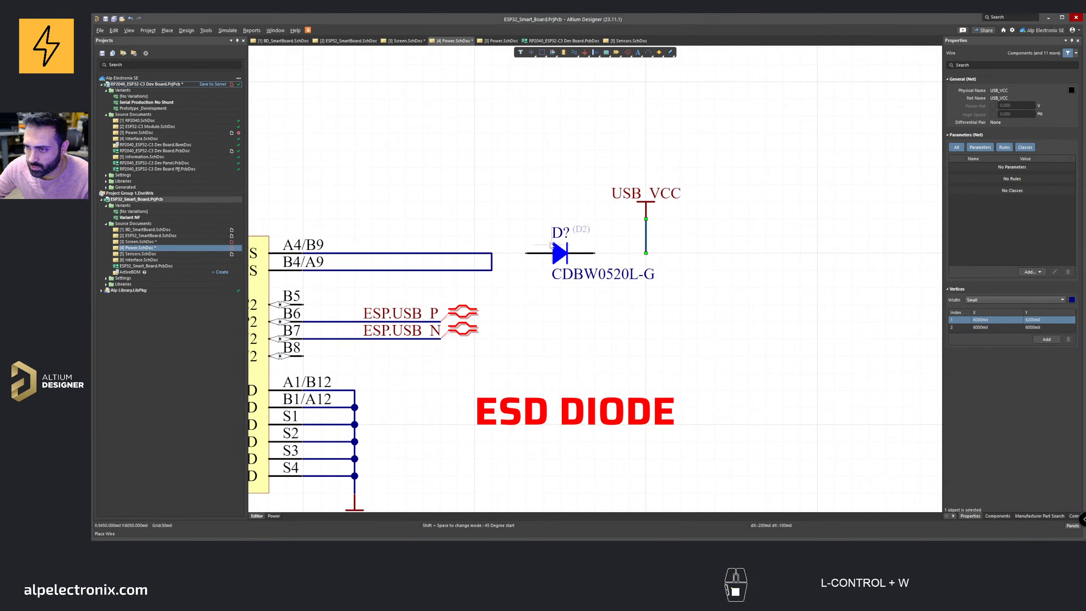
{"action": "left_click", "coordinate": [527, 254]}
{"action": "left_click", "coordinate": [491, 253]}
{"action": "left_click", "coordinate": [595, 253]}
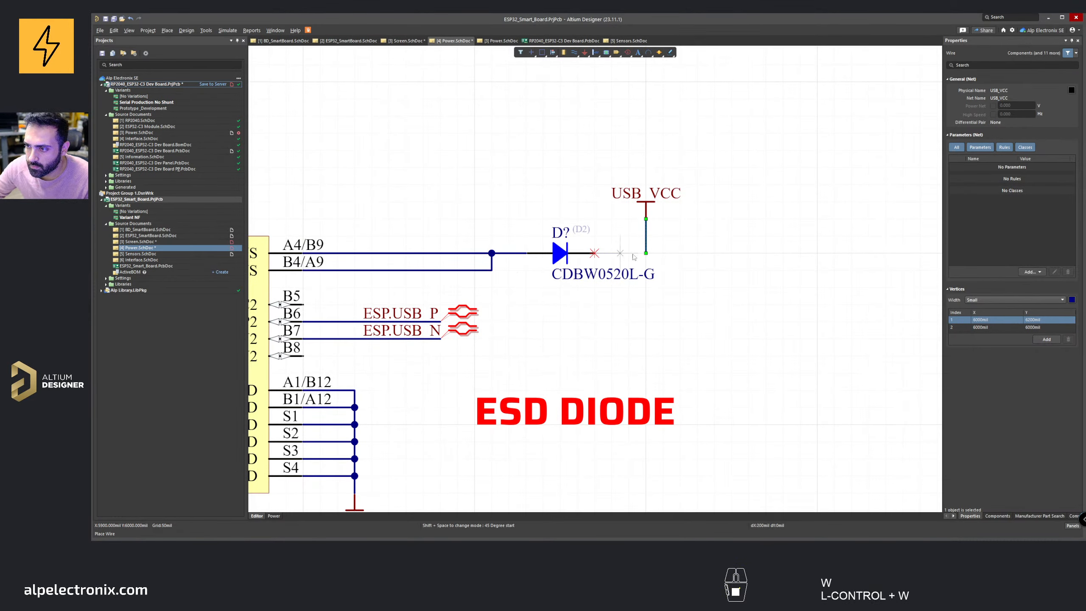
{"action": "left_click", "coordinate": [646, 253]}
{"action": "right_click", "coordinate": [646, 254]}
Step: Select the USB connector and diode circuit and reposition it on the sheet
{"action": "middle_click_drag", "start_coordinate": [567, 179], "coordinate": [559, 191]}
{"action": "right_click_drag", "start_coordinate": [557, 189], "coordinate": [524, 256]}
{"action": "left_click_drag", "start_coordinate": [391, 229], "coordinate": [685, 401]}
{"action": "left_click_drag", "start_coordinate": [489, 267], "coordinate": [552, 135]}
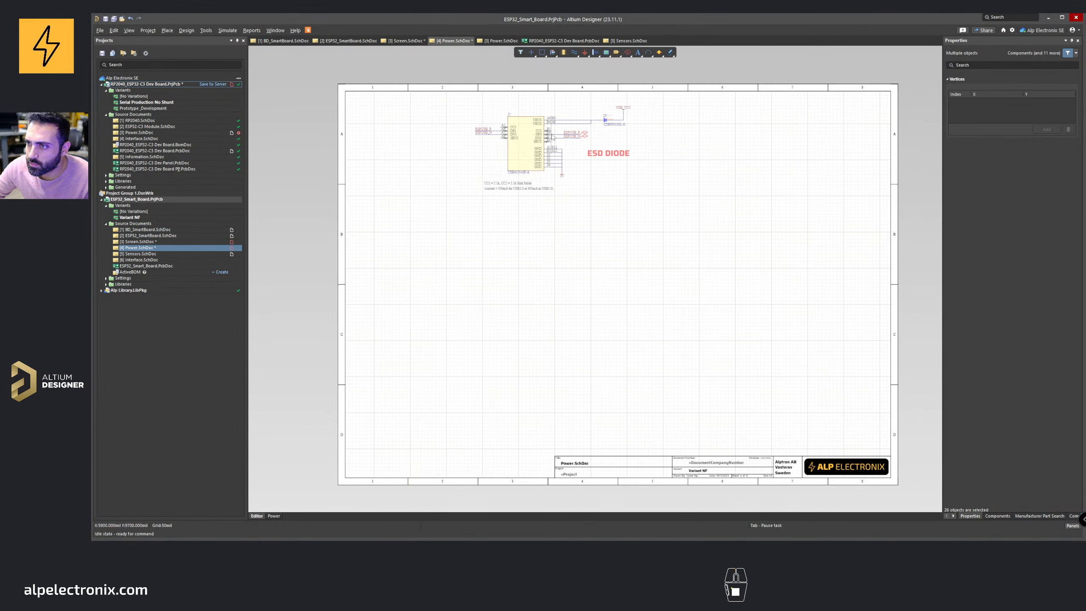
{"action": "left_click", "coordinate": [596, 285]}
Step: Copy the reverse protection, SmartShunt, LDO, battery and charger sections from the RP2040 power sheet and paste them below the USB connector
{"action": "left_click", "coordinate": [501, 41]}
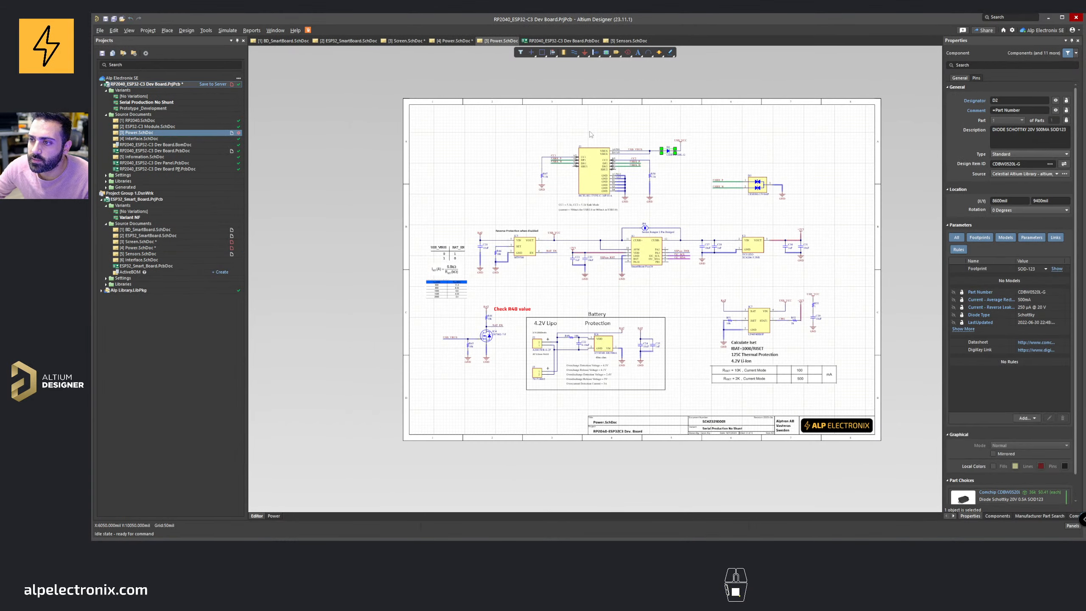
{"action": "scroll", "coordinate": [592, 225], "scroll_direction": "up", "scroll_amount": 2, "text": "ctrl"}
{"action": "right_click_drag", "start_coordinate": [592, 226], "coordinate": [546, 202]}
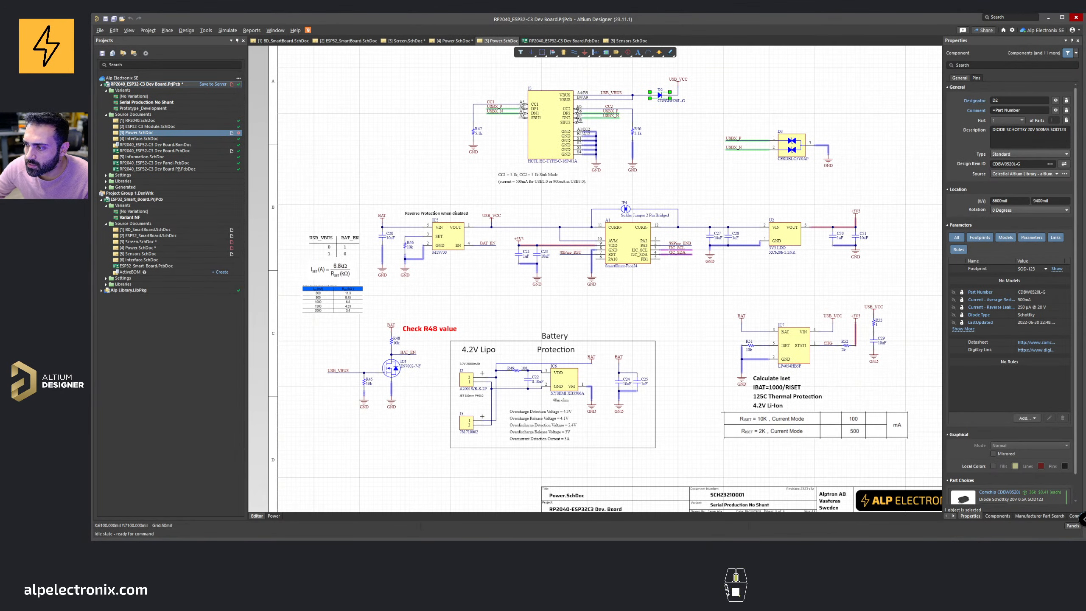
{"action": "scroll", "coordinate": [546, 201], "scroll_direction": "down", "scroll_amount": 1, "text": "ctrl"}
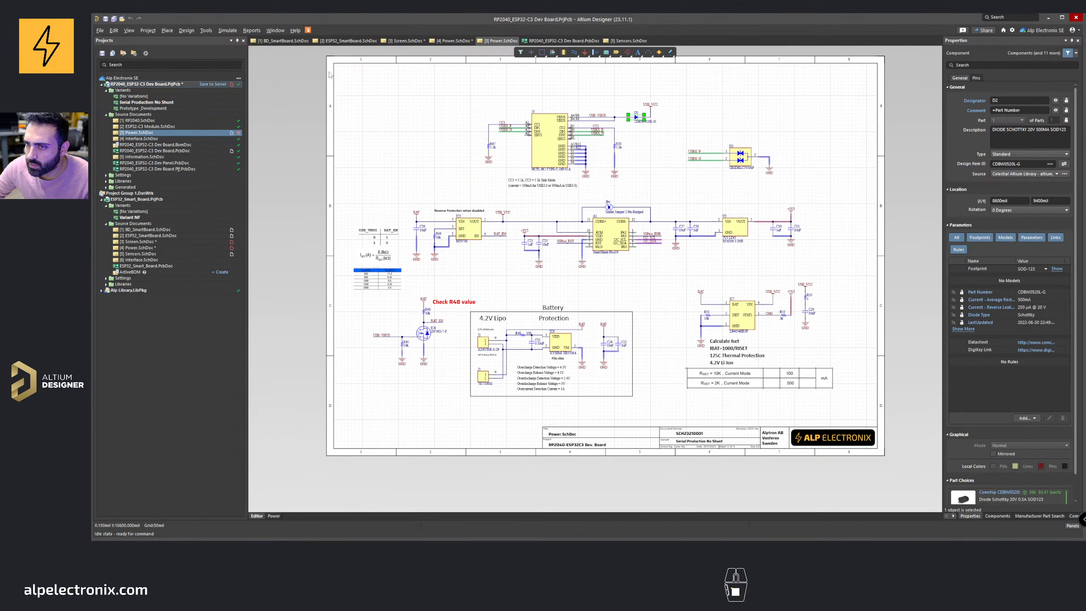
{"action": "left_click", "coordinate": [542, 52]}
{"action": "left_click", "coordinate": [360, 199]}
{"action": "left_click", "coordinate": [346, 192]}
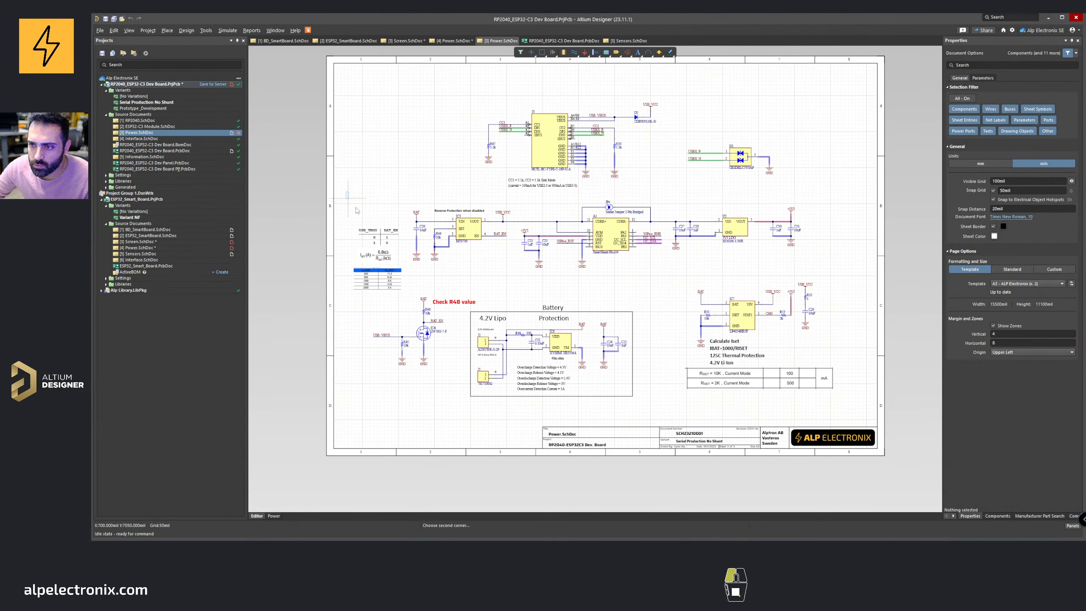
{"action": "left_click", "coordinate": [864, 419]}
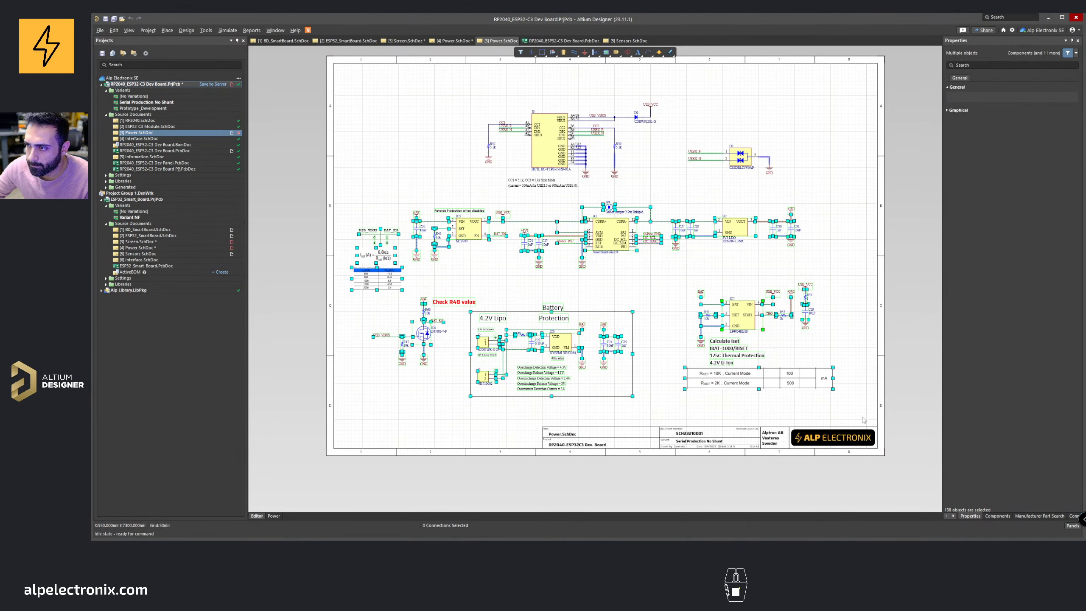
{"action": "key", "text": "ctrl+c"}
{"action": "left_click", "coordinate": [453, 40]}
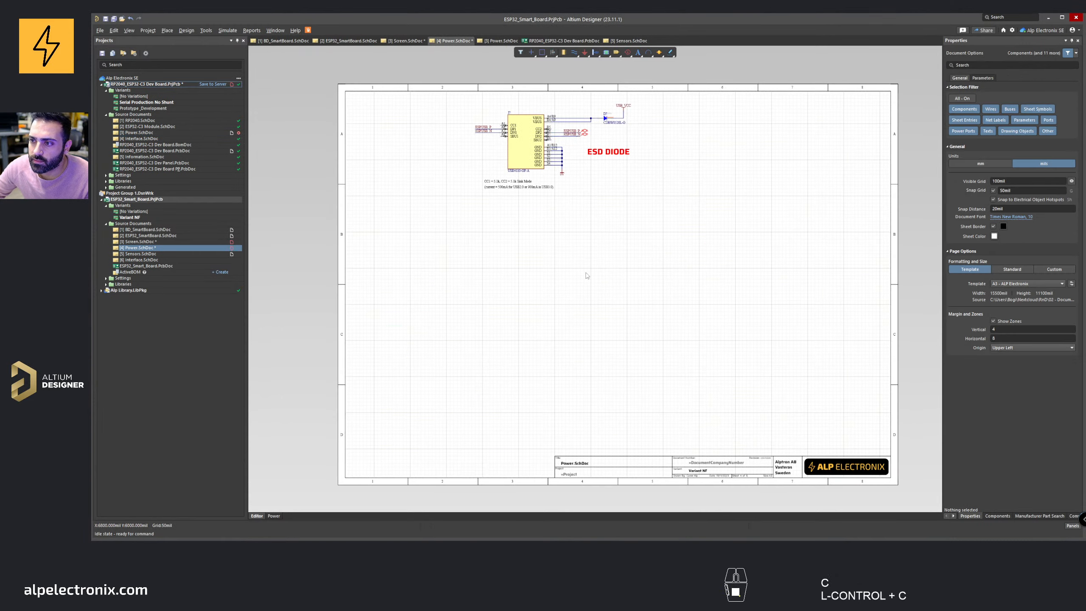
{"action": "key", "text": "ctrl+v"}
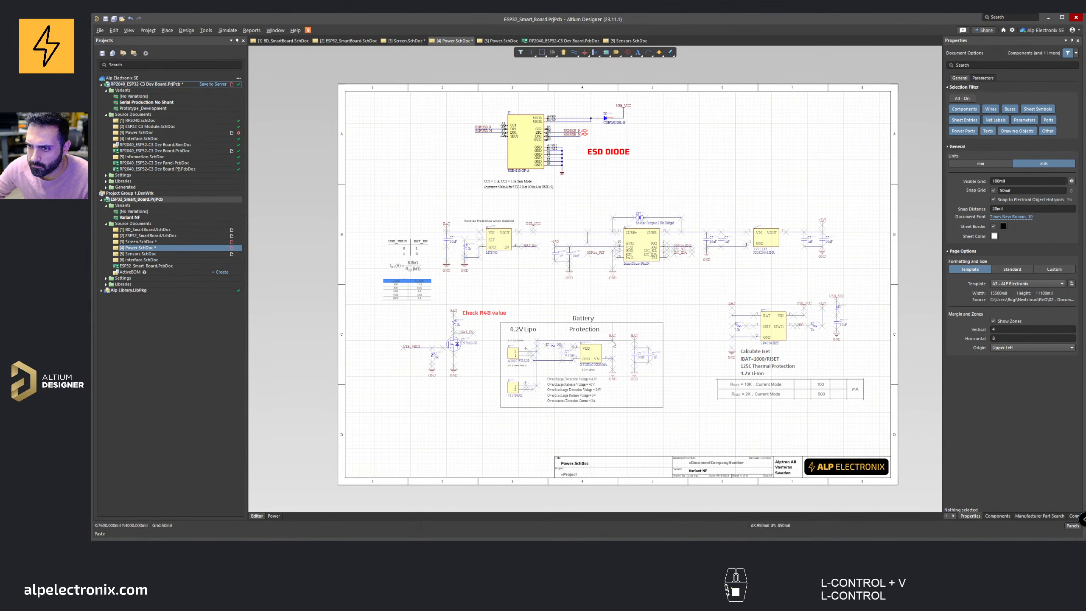
{"action": "left_click", "coordinate": [614, 345]}
Step: Pan and zoom over the pasted power circuitry on the ESP32 power sheet
{"action": "right_click_drag", "start_coordinate": [613, 345], "coordinate": [538, 285]}
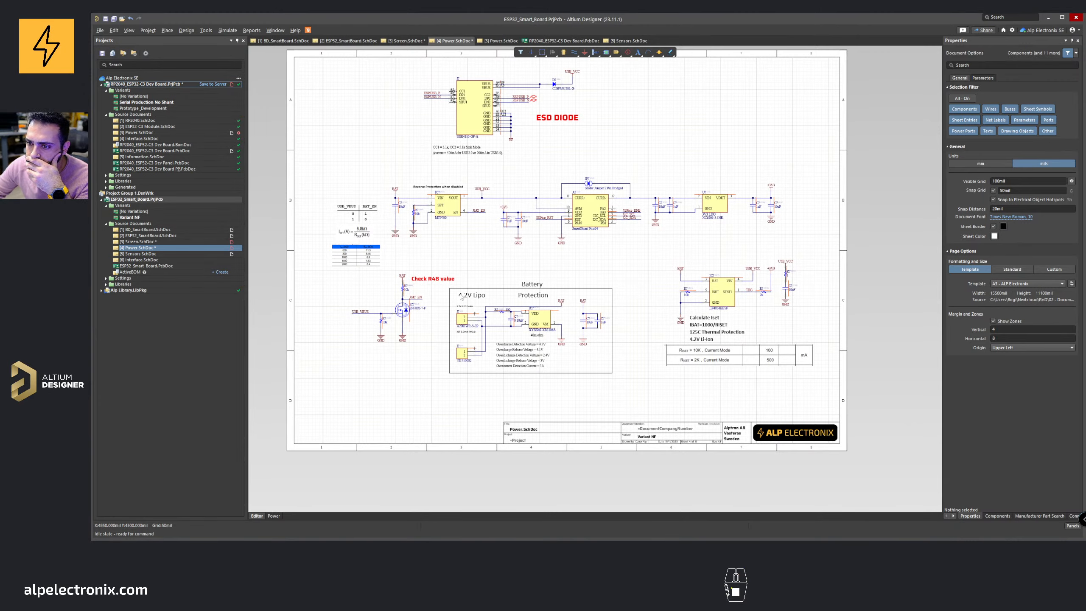
{"action": "scroll", "coordinate": [434, 284], "scroll_direction": "up", "scroll_amount": 3, "text": "ctrl"}
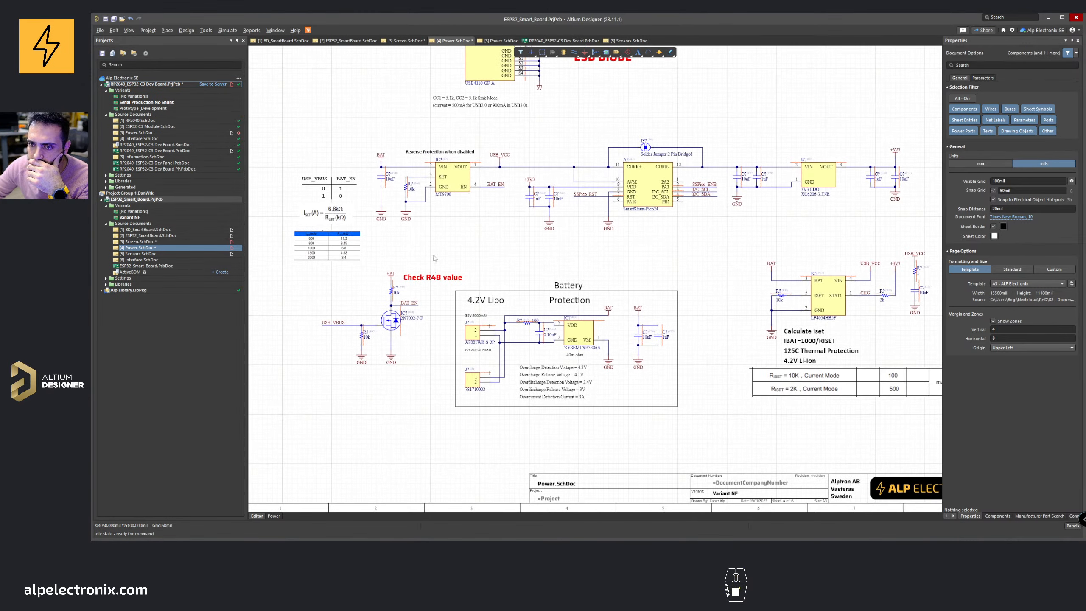
{"action": "right_click_drag", "start_coordinate": [459, 170], "coordinate": [490, 258]}
{"action": "left_click_drag", "start_coordinate": [357, 416], "coordinate": [579, 103], "text": "shift"}
{"action": "middle_click_drag", "start_coordinate": [585, 78], "coordinate": [552, 100]}
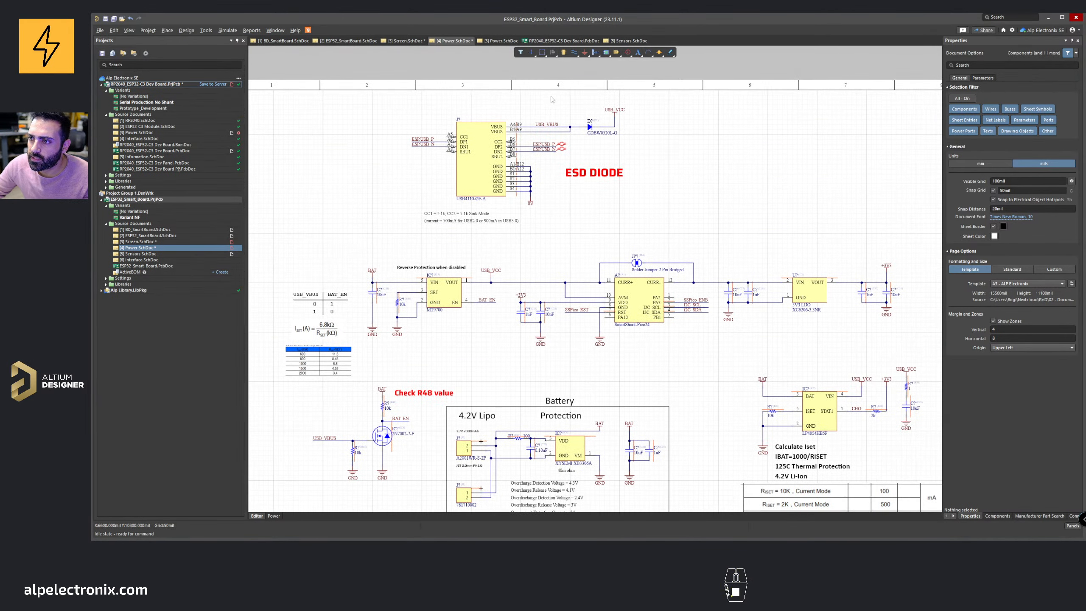
{"action": "middle_click_drag", "start_coordinate": [546, 151], "coordinate": [499, 166]}
{"action": "scroll", "coordinate": [500, 169], "scroll_direction": "up", "scroll_amount": 2, "text": "ctrl"}
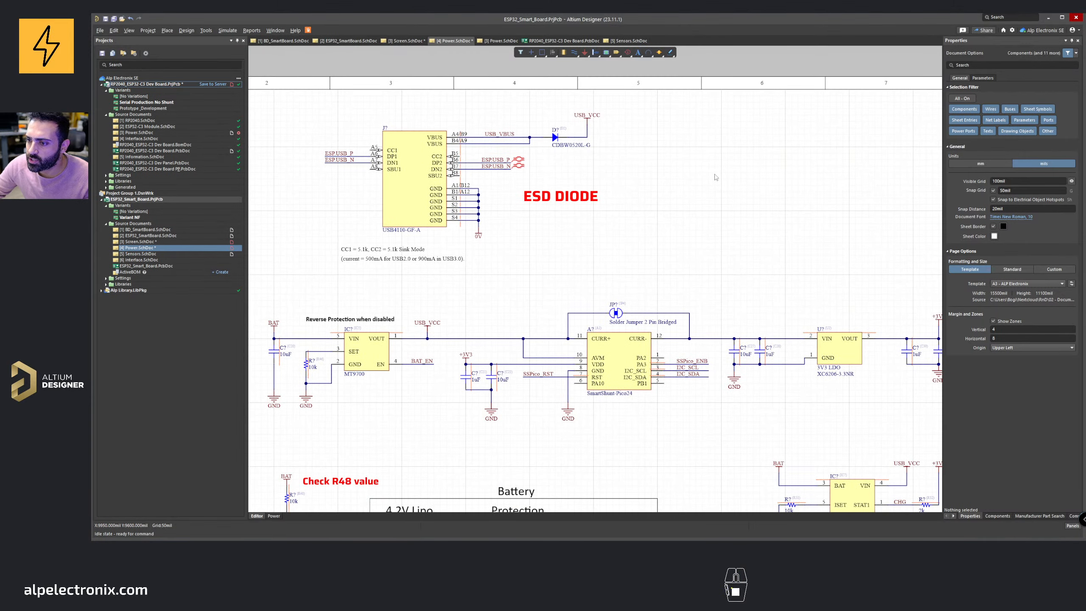
Step: Copy the CESD ESD diode array with its USBX_P and USBX_N nets and place it beside the ESP32 USB connector
{"action": "left_click", "coordinate": [499, 41]}
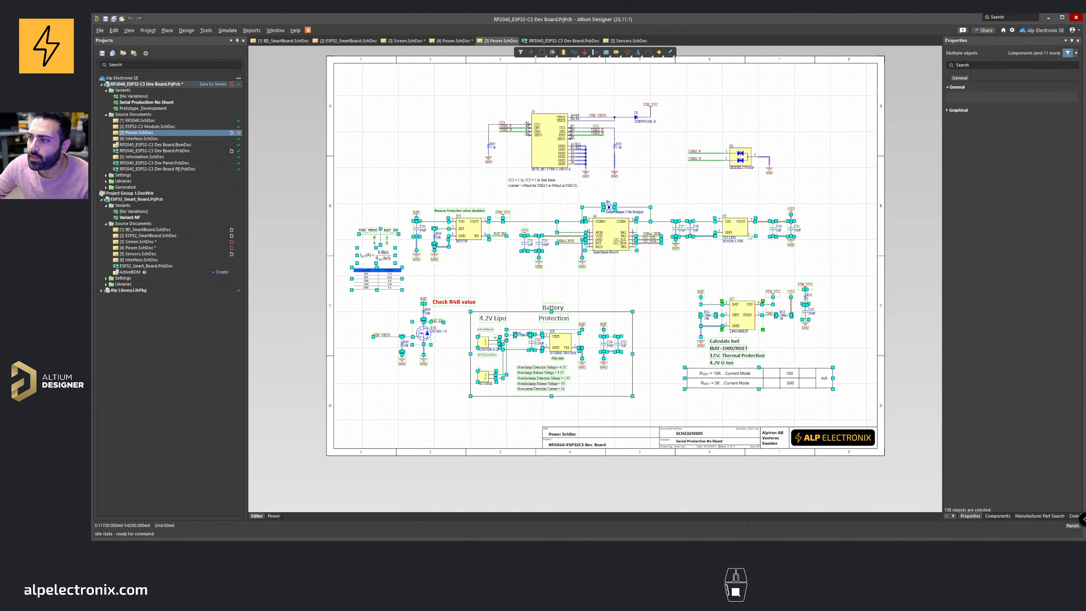
{"action": "scroll", "coordinate": [749, 236], "scroll_direction": "up", "scroll_amount": 3, "text": "ctrl"}
{"action": "left_click_drag", "start_coordinate": [555, 152], "coordinate": [764, 243]}
{"action": "key", "text": "ctrl+c"}
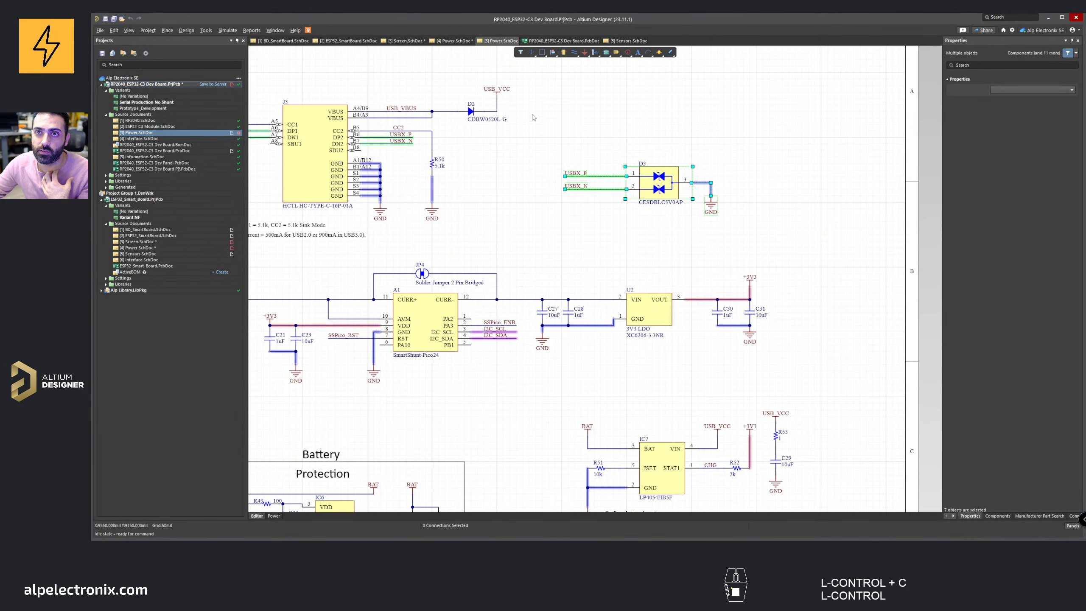
{"action": "left_click", "coordinate": [454, 41]}
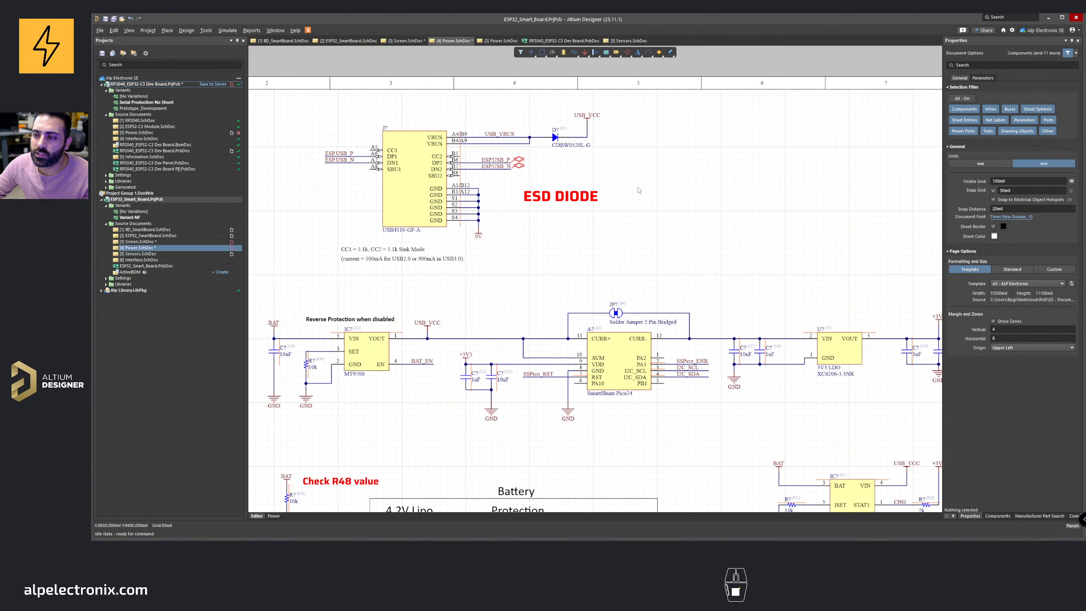
{"action": "key", "text": "ctrl+v"}
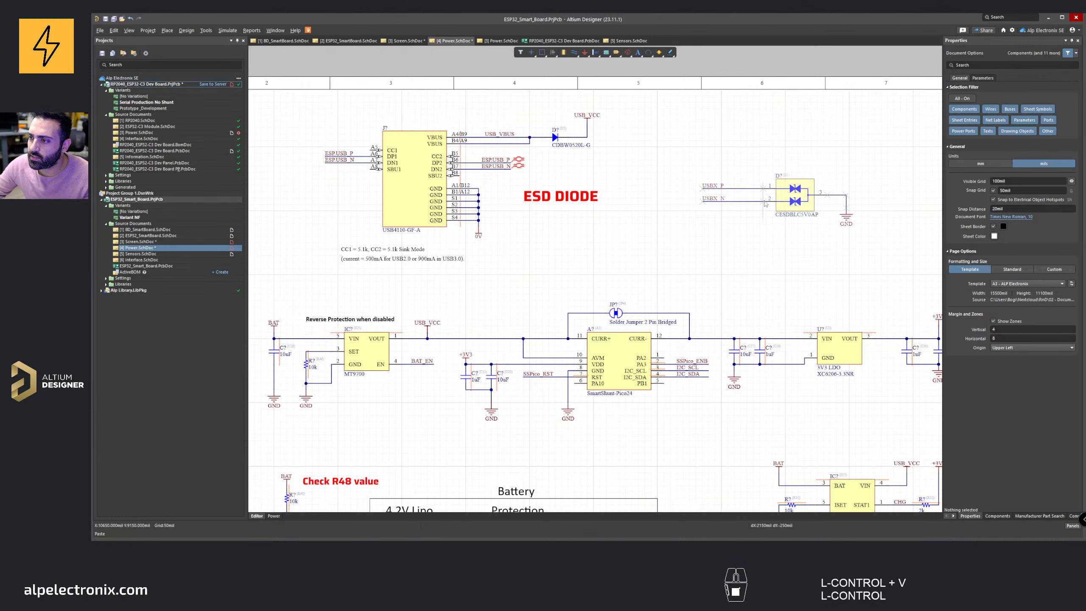
{"action": "left_click", "coordinate": [766, 200]}
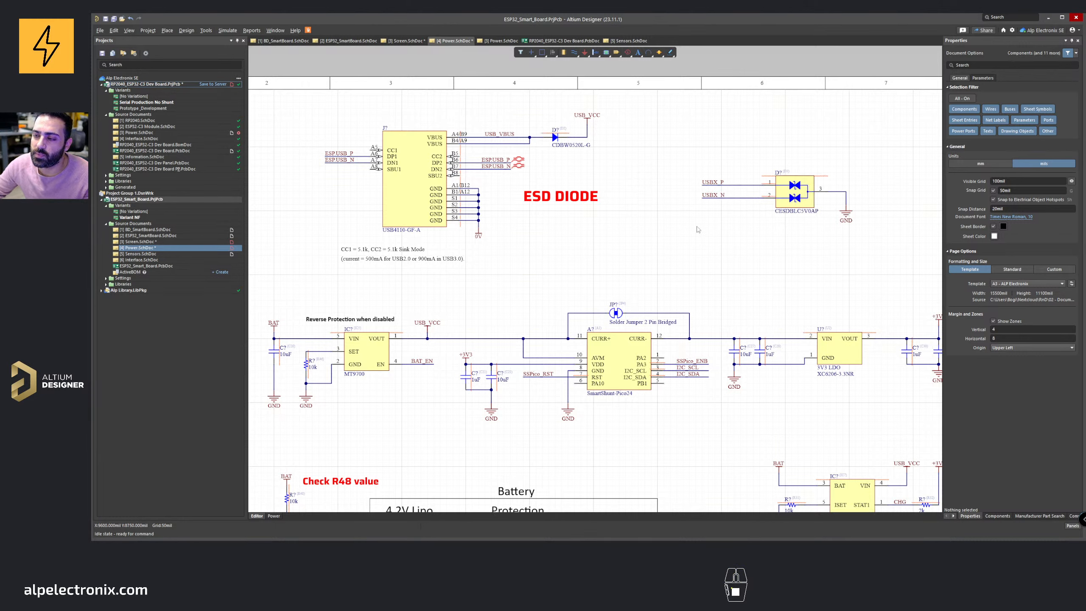
{"action": "right_click_drag", "start_coordinate": [502, 158], "coordinate": [562, 176]}
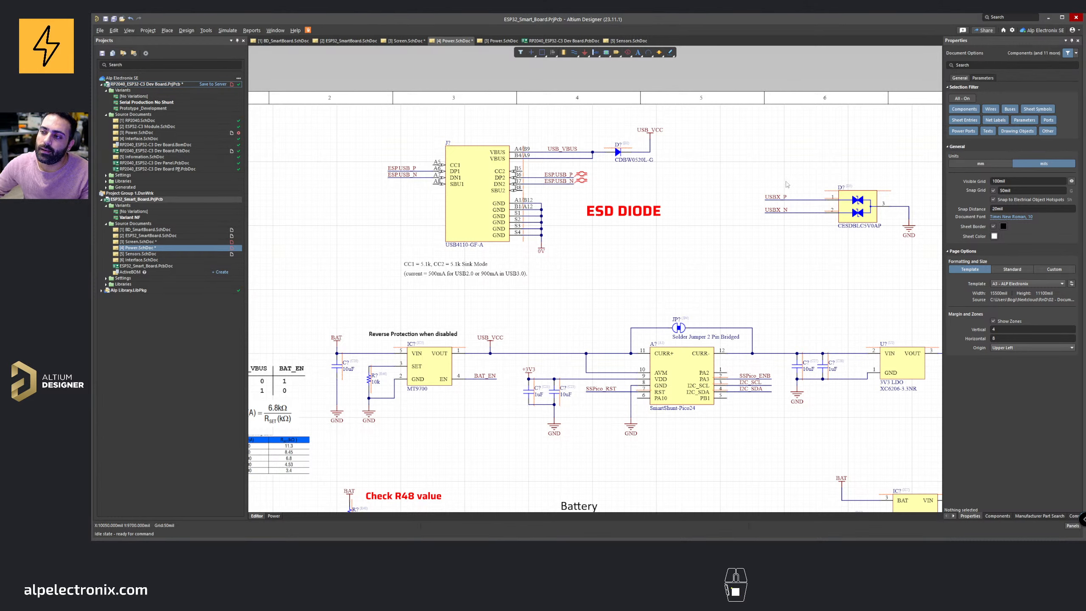
{"action": "scroll", "coordinate": [775, 204], "scroll_direction": "up", "scroll_amount": 1, "text": "ctrl"}
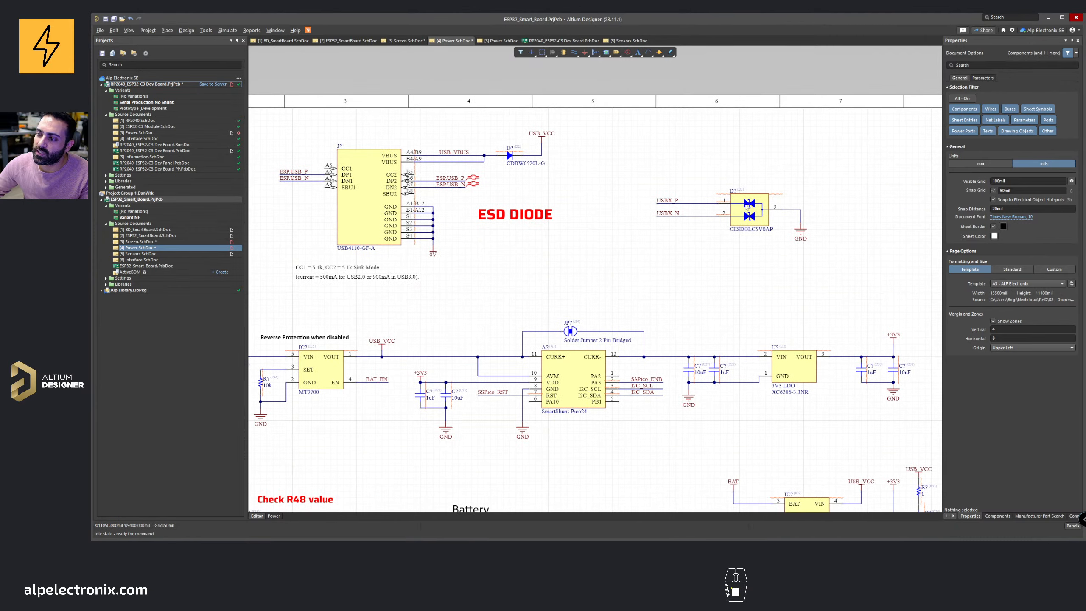
Step: Copy the ESD diode's USBX_P and USBX_N labels onto the connector's DP2/DN2 nets and delete the old ESPUSB labels there
{"action": "scroll", "coordinate": [910, 194], "scroll_direction": "up", "scroll_amount": 2, "text": "ctrl"}
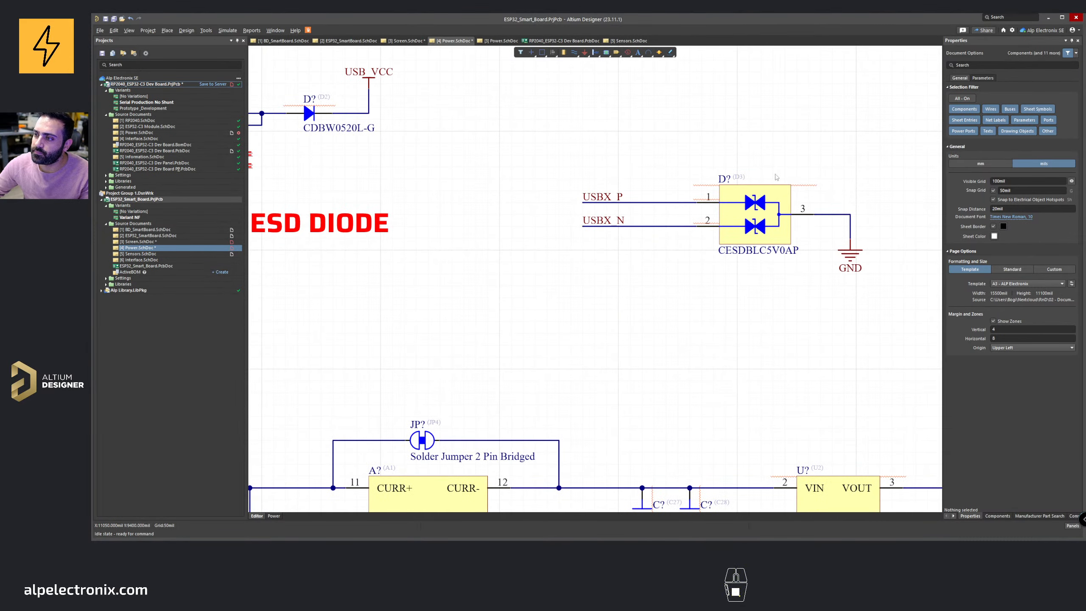
{"action": "left_click", "coordinate": [761, 212]}
{"action": "scroll", "coordinate": [616, 225], "scroll_direction": "down", "scroll_amount": 3, "text": "ctrl"}
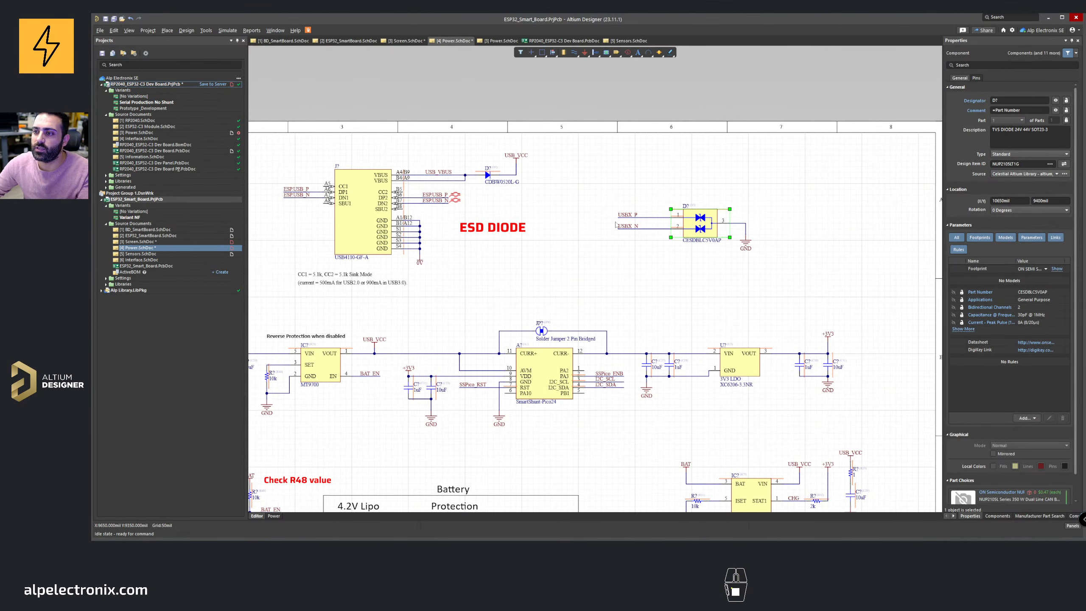
{"action": "right_click_drag", "start_coordinate": [530, 217], "coordinate": [677, 237]}
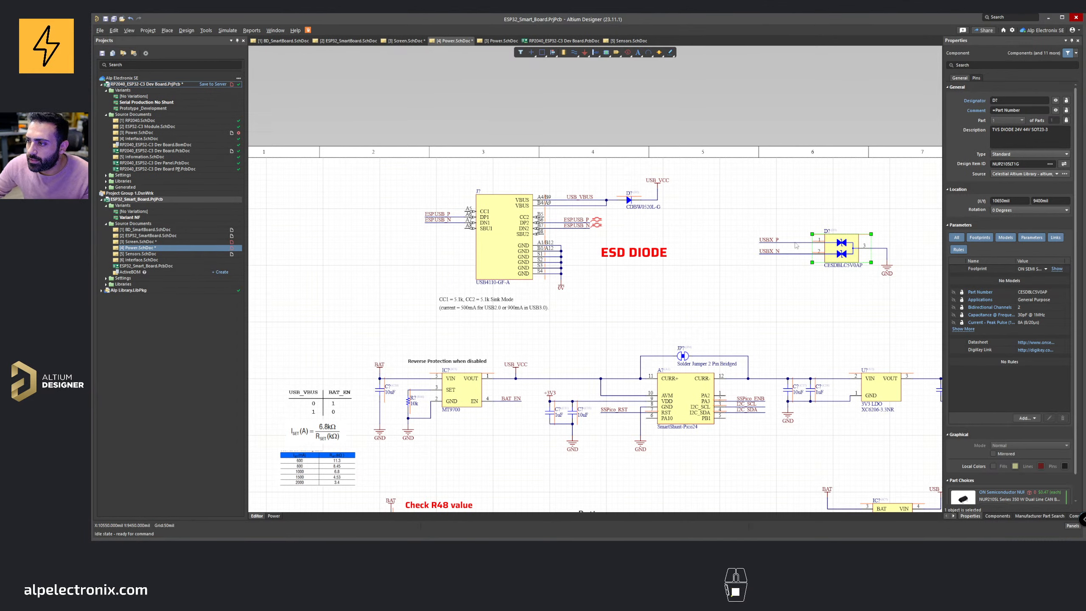
{"action": "scroll", "coordinate": [753, 245], "scroll_direction": "up", "scroll_amount": 2}
{"action": "right_click_drag", "start_coordinate": [753, 245], "coordinate": [822, 244]}
{"action": "left_click_drag", "start_coordinate": [844, 237], "coordinate": [569, 221], "text": "shift"}
{"action": "left_click", "coordinate": [581, 210]}
{"action": "key", "text": "Delete"}
{"action": "left_click", "coordinate": [581, 220]}
{"action": "key", "text": "Delete"}
{"action": "scroll", "coordinate": [569, 221], "scroll_direction": "up", "scroll_amount": 3, "text": "ctrl"}
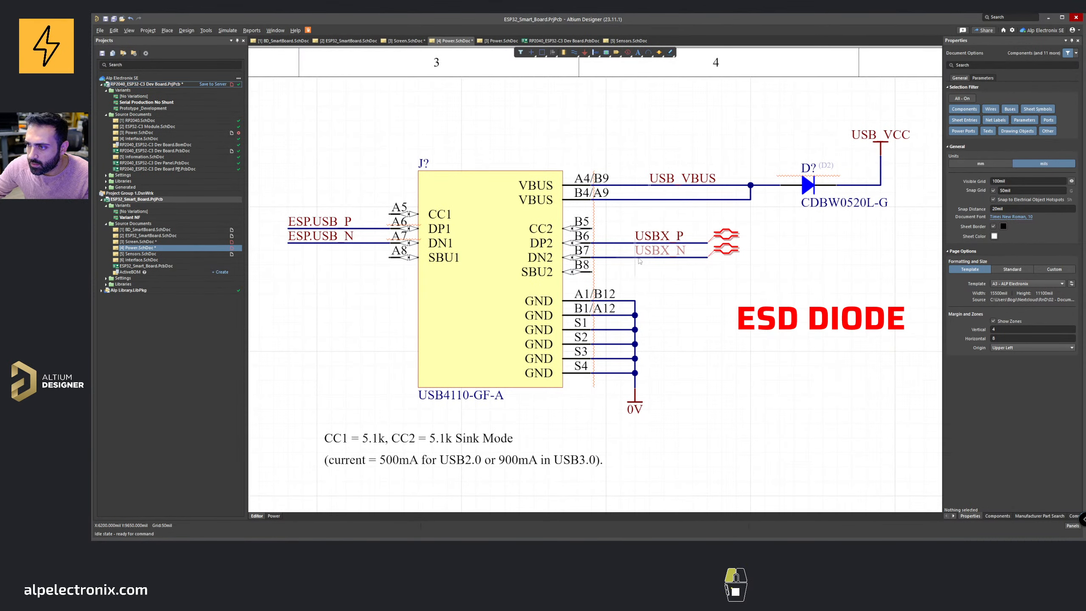
Step: Replace the ESP.USB_P and ESP.USB_N labels on the connector's DP1/DN1 pins with USBX_P and USBX_N, then save the sheet
{"action": "scroll", "coordinate": [639, 261], "scroll_direction": "left", "scroll_amount": 3, "text": "shift"}
{"action": "left_click_drag", "start_coordinate": [808, 257], "coordinate": [469, 271], "text": "shift"}
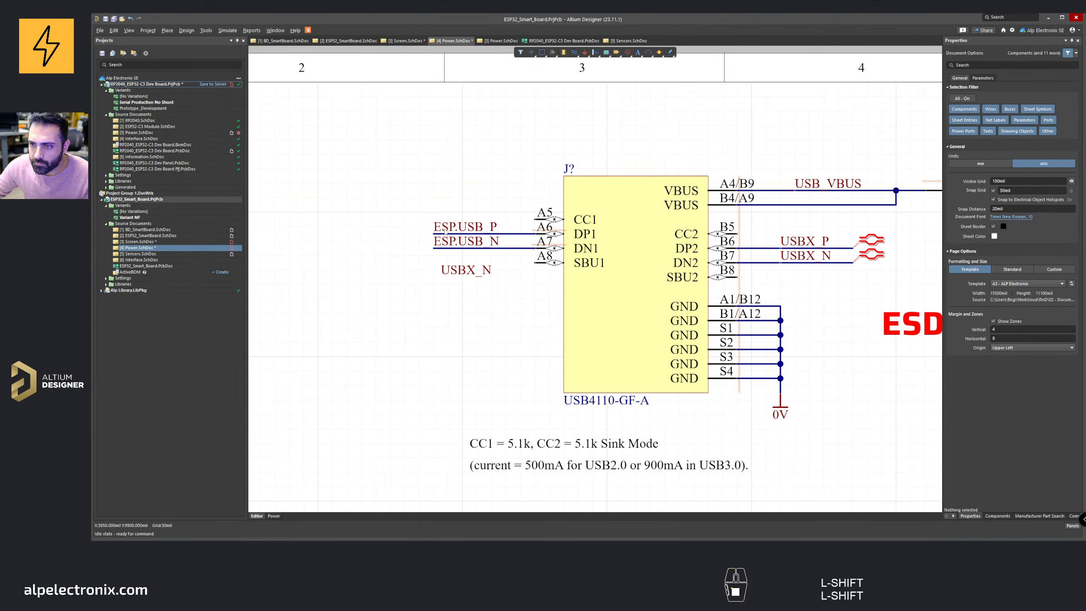
{"action": "key", "text": "Delete"}
{"action": "left_click", "coordinate": [456, 245]}
{"action": "key", "text": "Delete"}
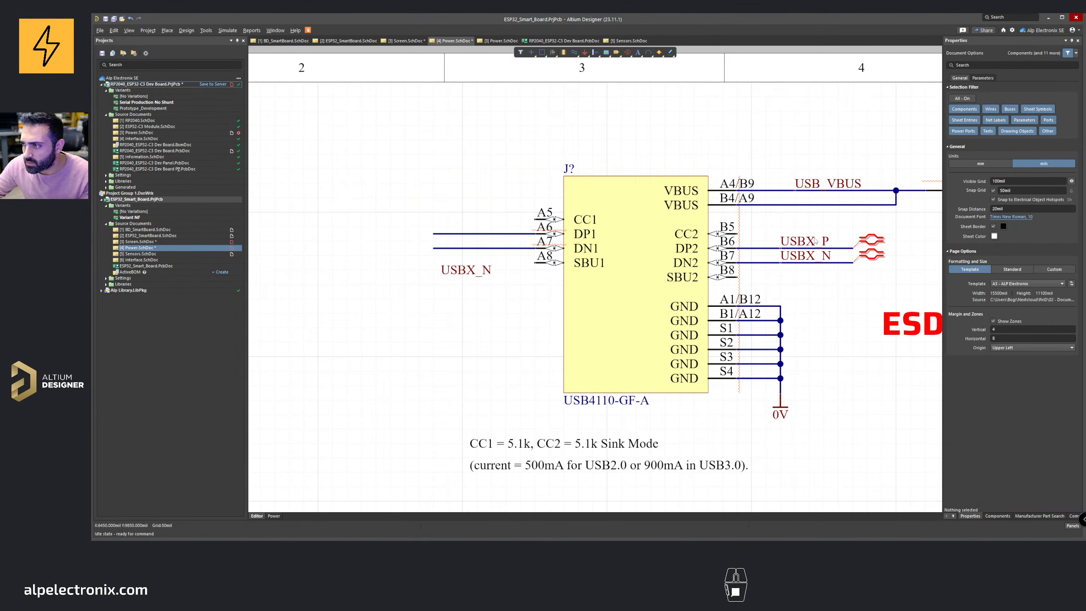
{"action": "left_click_drag", "start_coordinate": [798, 244], "coordinate": [440, 237], "text": "shift"}
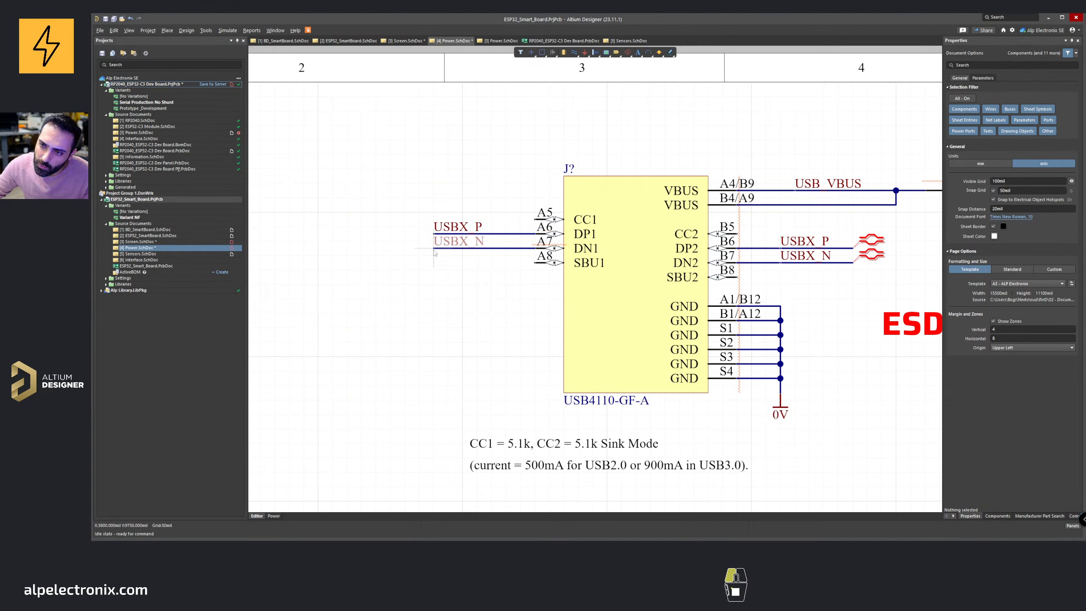
{"action": "key", "text": "ctrl+s"}
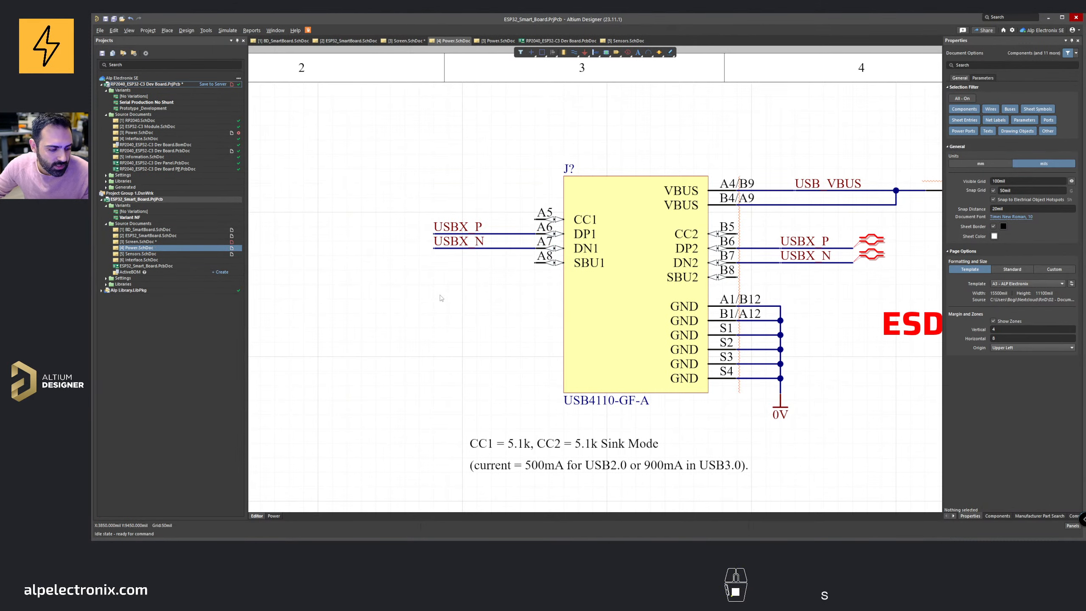
Step: Inspect the differential pair directive on the USBX nets beside the USB connector
{"action": "scroll", "coordinate": [449, 304], "scroll_direction": "down", "scroll_amount": 3, "text": "ctrl"}
{"action": "scroll", "coordinate": [661, 272], "scroll_direction": "up", "scroll_amount": 4, "text": "ctrl"}
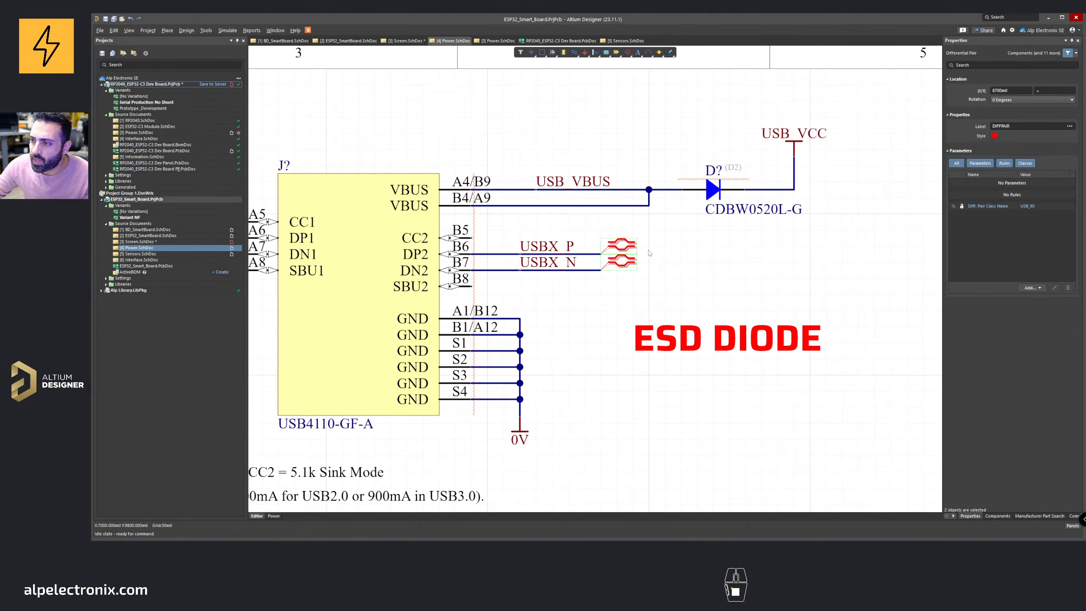
{"action": "left_click_drag", "start_coordinate": [657, 272], "coordinate": [610, 222]}
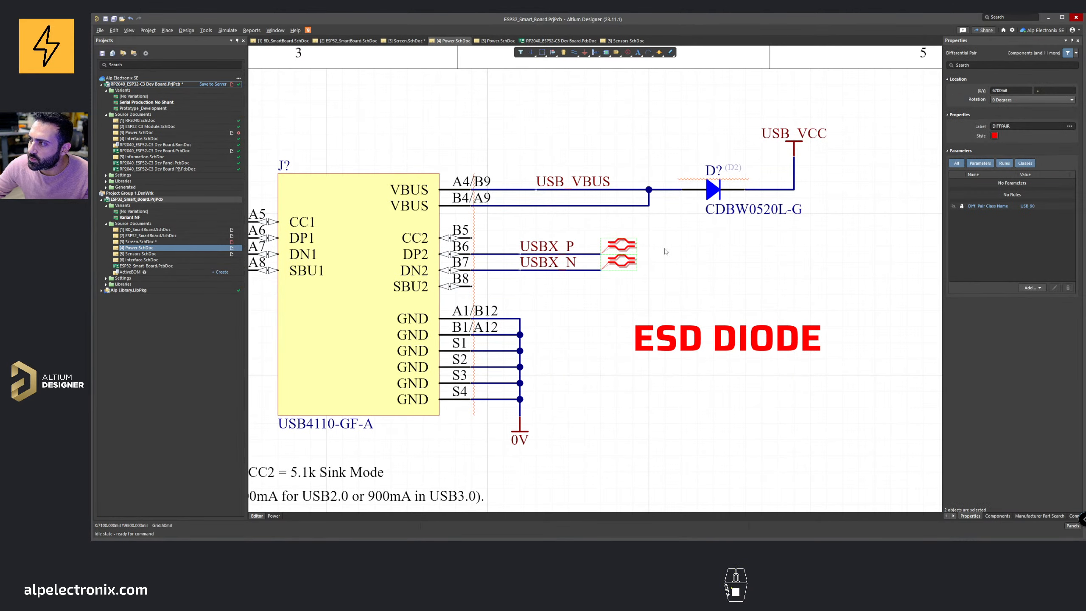
{"action": "left_click", "coordinate": [666, 251]}
{"action": "scroll", "coordinate": [671, 256], "scroll_direction": "down", "scroll_amount": 3, "text": "ctrl"}
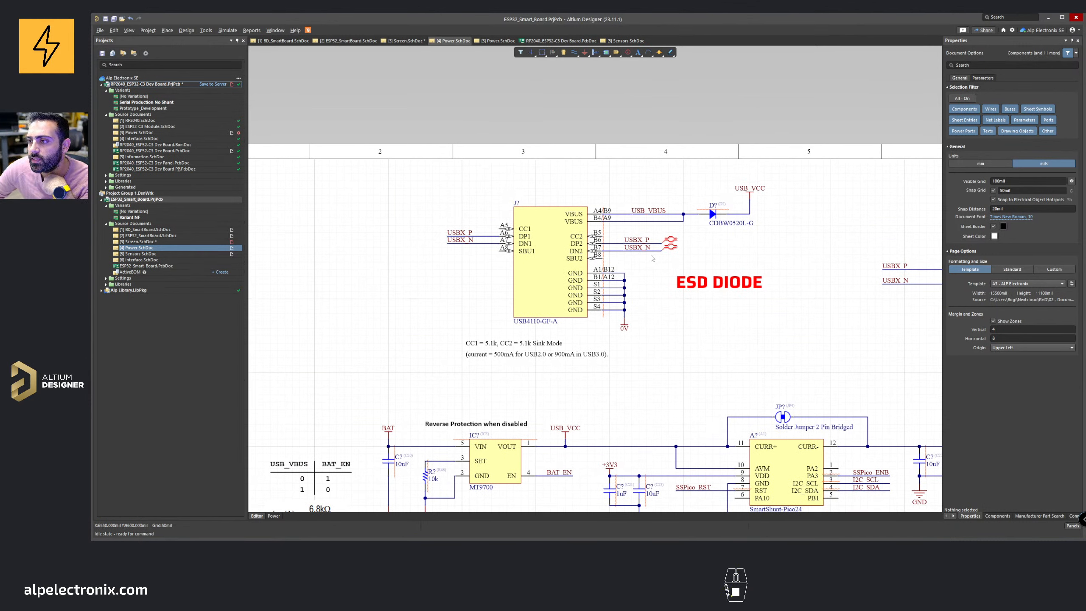
{"action": "scroll", "coordinate": [652, 258], "scroll_direction": "down", "scroll_amount": 3, "text": "ctrl"}
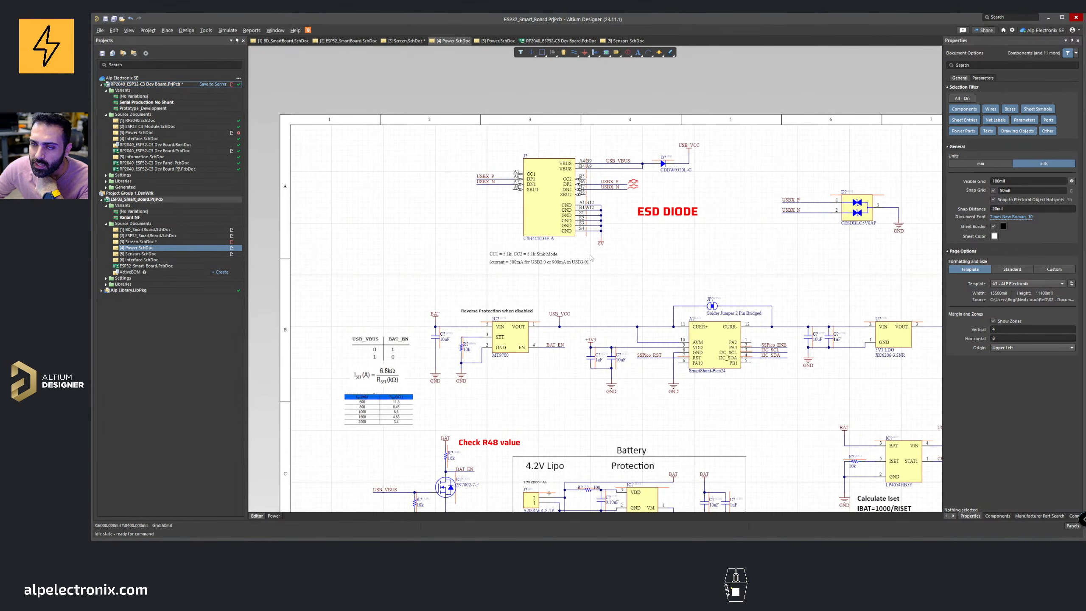
Step: Delete the SmartShunt current monitor together with its solder jumper, capacitors and net labels
{"action": "right_click_drag", "start_coordinate": [653, 343], "coordinate": [591, 266]}
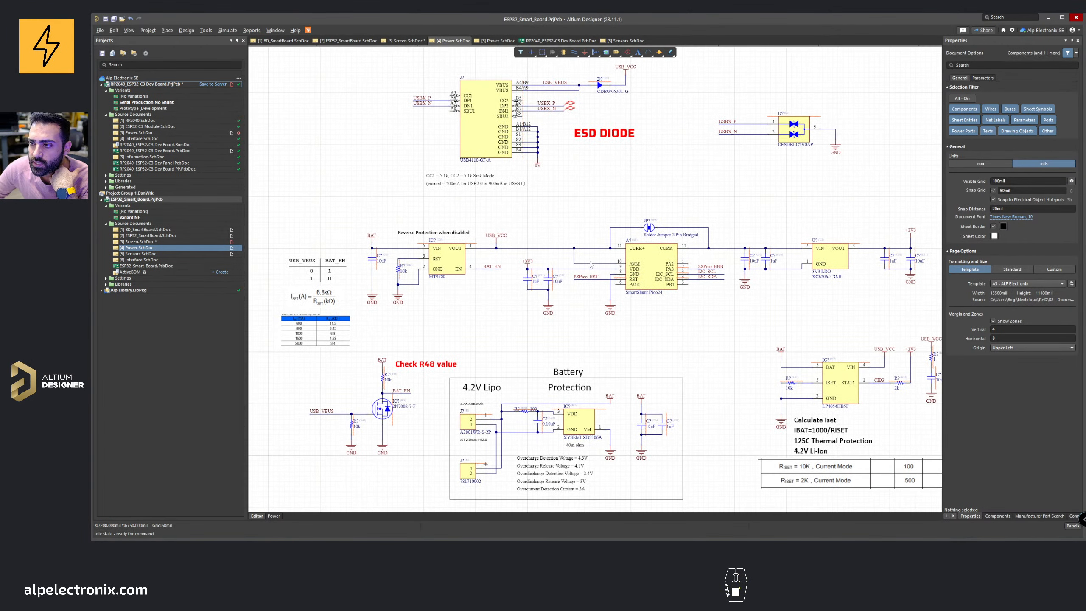
{"action": "left_click", "coordinate": [653, 281]}
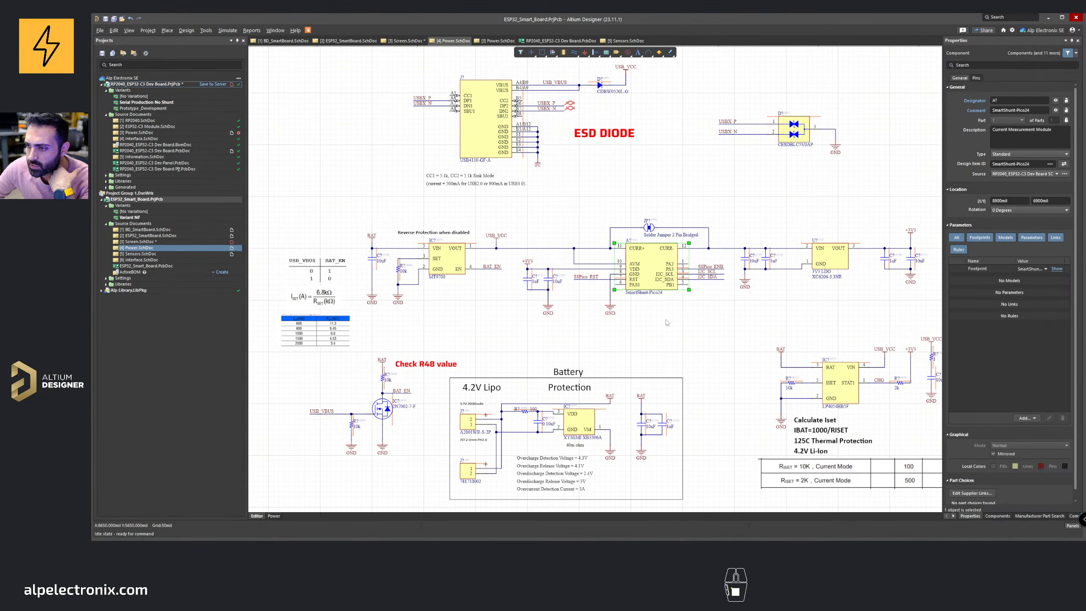
{"action": "key", "text": "Delete"}
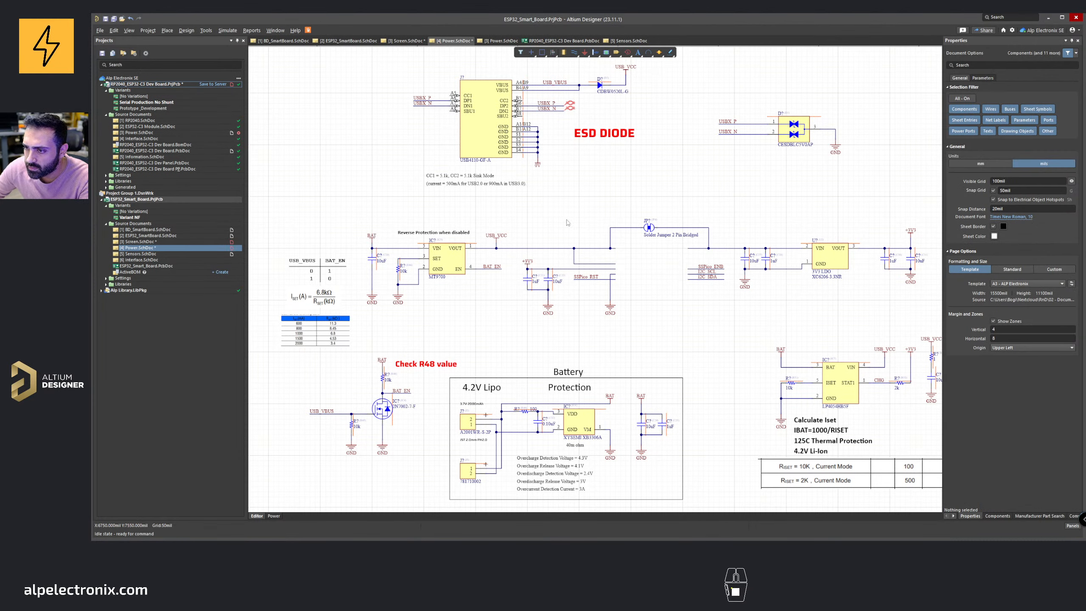
{"action": "left_click_drag", "start_coordinate": [635, 316], "coordinate": [496, 250]}
{"action": "key", "text": "Delete"}
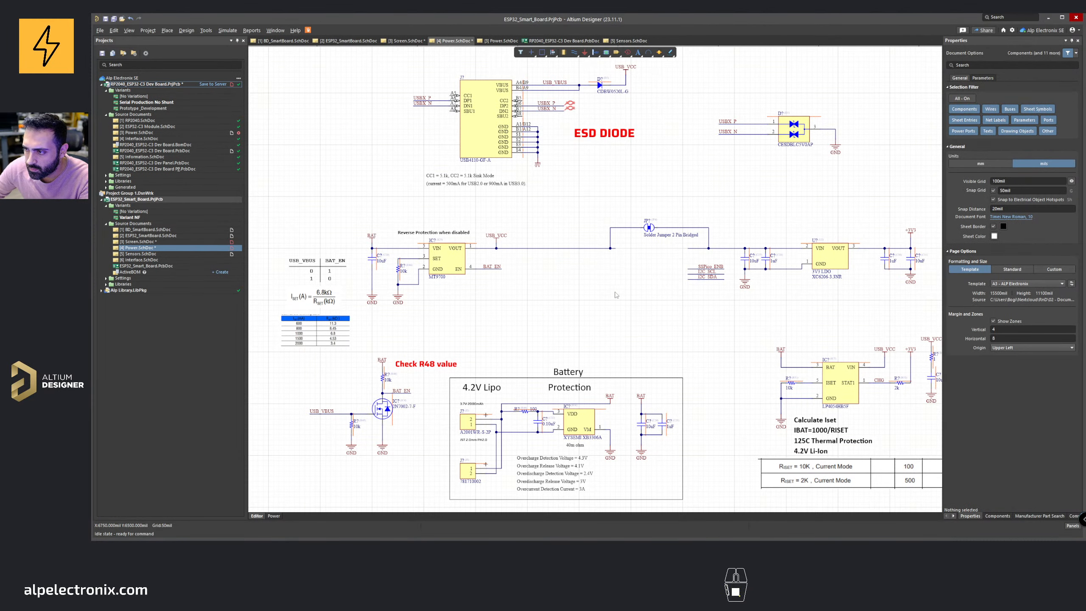
{"action": "left_click_drag", "start_coordinate": [717, 291], "coordinate": [685, 243]}
{"action": "key", "text": "Delete"}
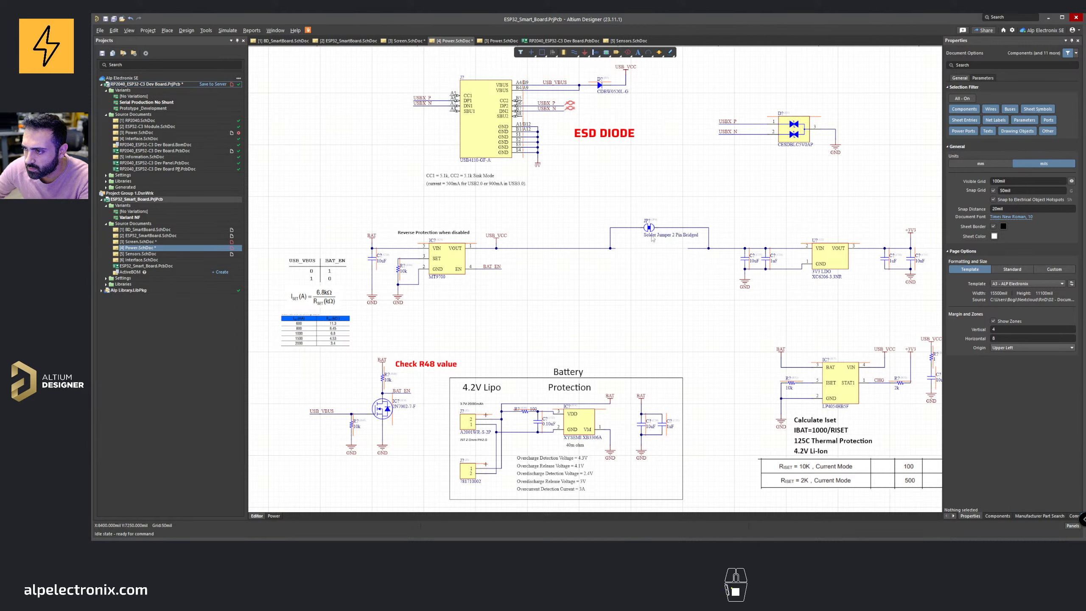
{"action": "left_click", "coordinate": [651, 229]}
{"action": "key", "text": "Delete"}
{"action": "left_click_drag", "start_coordinate": [687, 261], "coordinate": [654, 221]}
{"action": "key", "text": "Delete"}
Step: Draw a wire bridging the USB_VCC line from the reverse protection output to the LDO input
{"action": "key", "text": "ctrl+w"}
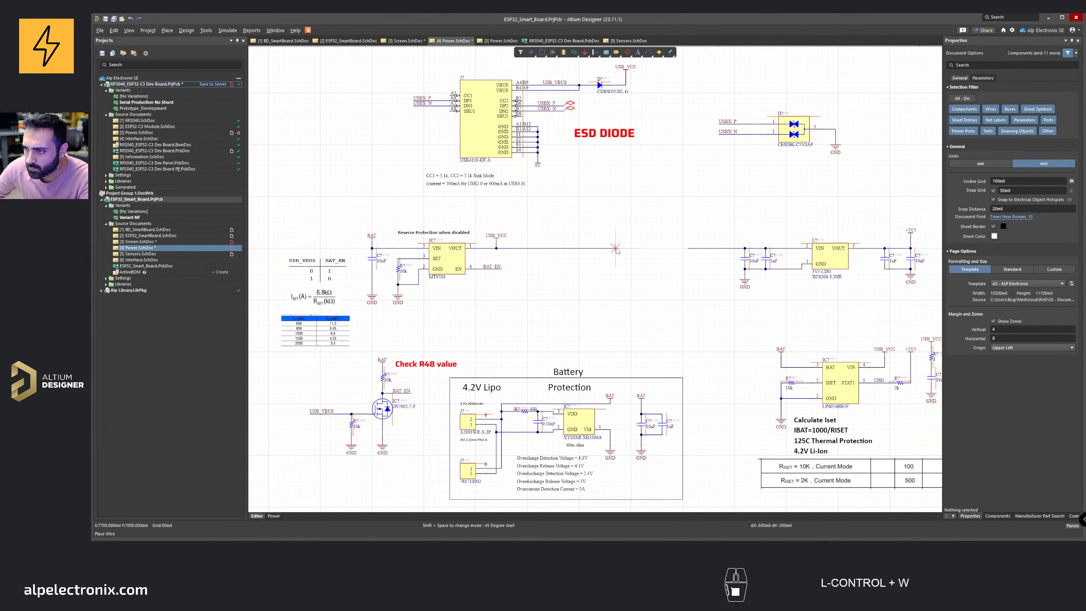
{"action": "left_click", "coordinate": [688, 249]}
{"action": "right_click", "coordinate": [645, 283]}
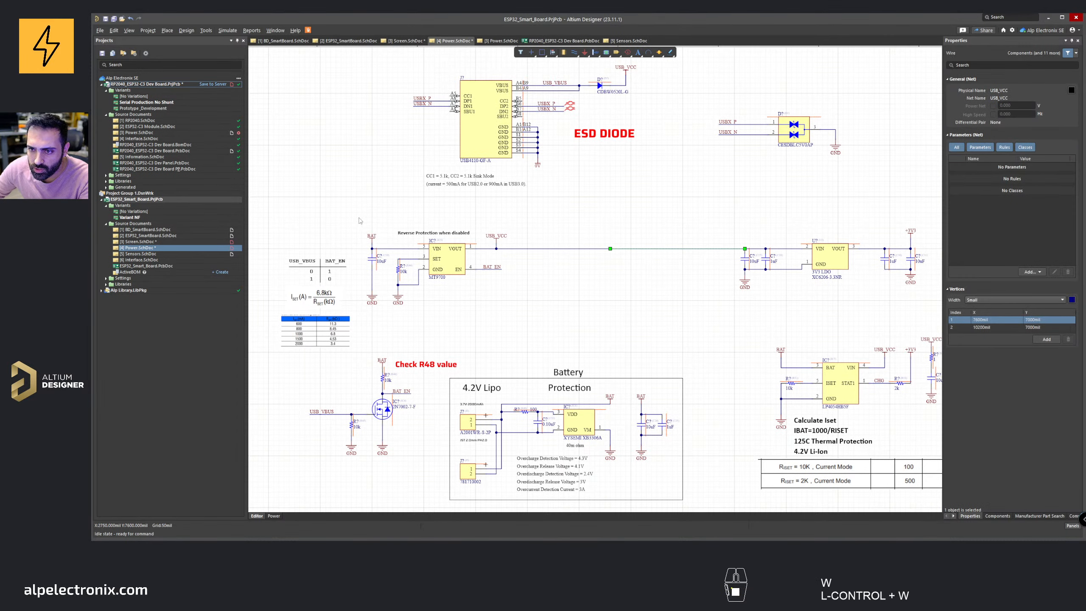
Step: Move the reverse protection circuit to the right toward the LDO
{"action": "left_click_drag", "start_coordinate": [359, 218], "coordinate": [532, 328]}
{"action": "left_click_drag", "start_coordinate": [421, 263], "coordinate": [494, 262]}
{"action": "left_click", "coordinate": [581, 262]}
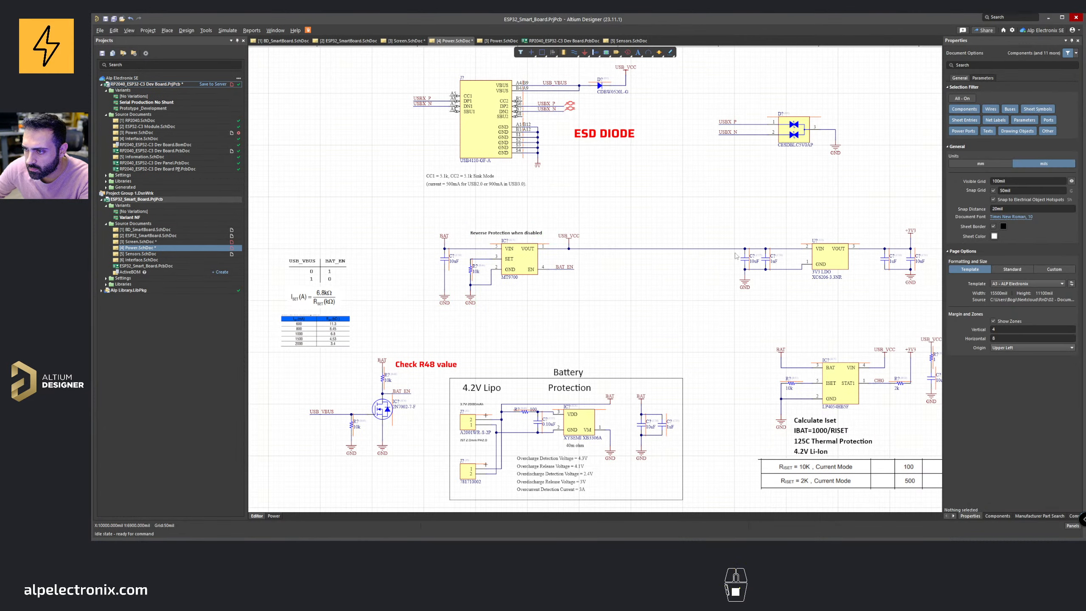
Step: Move the LDO section left so it sits next to the reverse protection circuit
{"action": "right_click_drag", "start_coordinate": [715, 209], "coordinate": [587, 214]}
{"action": "left_click_drag", "start_coordinate": [586, 214], "coordinate": [836, 325]}
{"action": "right_click_drag", "start_coordinate": [693, 266], "coordinate": [768, 276]}
{"action": "left_click_drag", "start_coordinate": [768, 278], "coordinate": [654, 278]}
{"action": "left_click", "coordinate": [517, 305]}
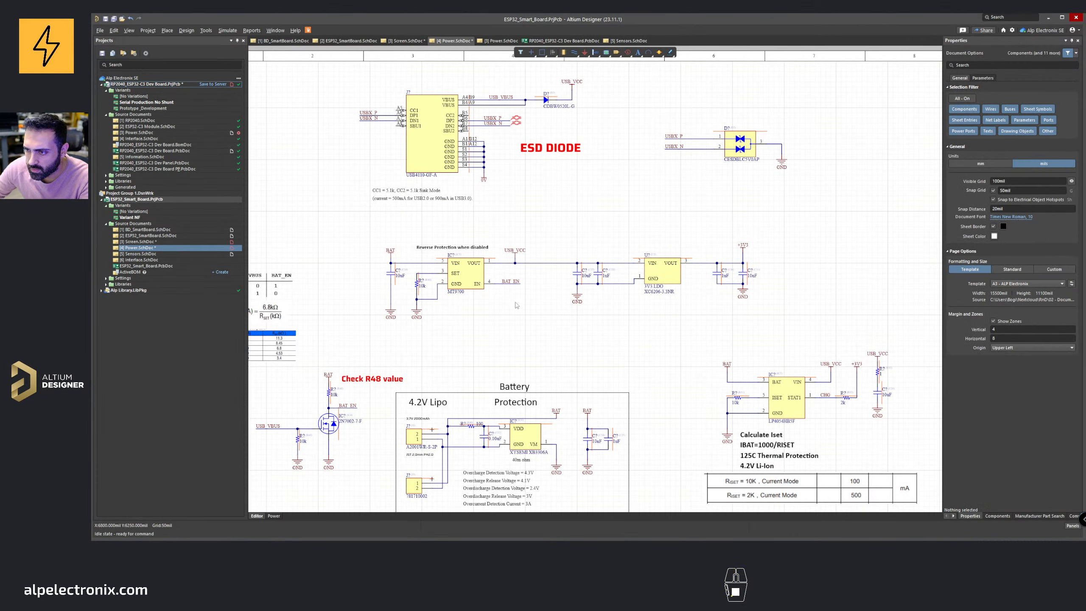
Step: Reposition the BAT_EN truth table and surrounding power sections to tidy the sheet layout
{"action": "right_click_drag", "start_coordinate": [341, 324], "coordinate": [485, 301]}
{"action": "left_click_drag", "start_coordinate": [338, 231], "coordinate": [491, 299]}
{"action": "left_click", "coordinate": [431, 323]}
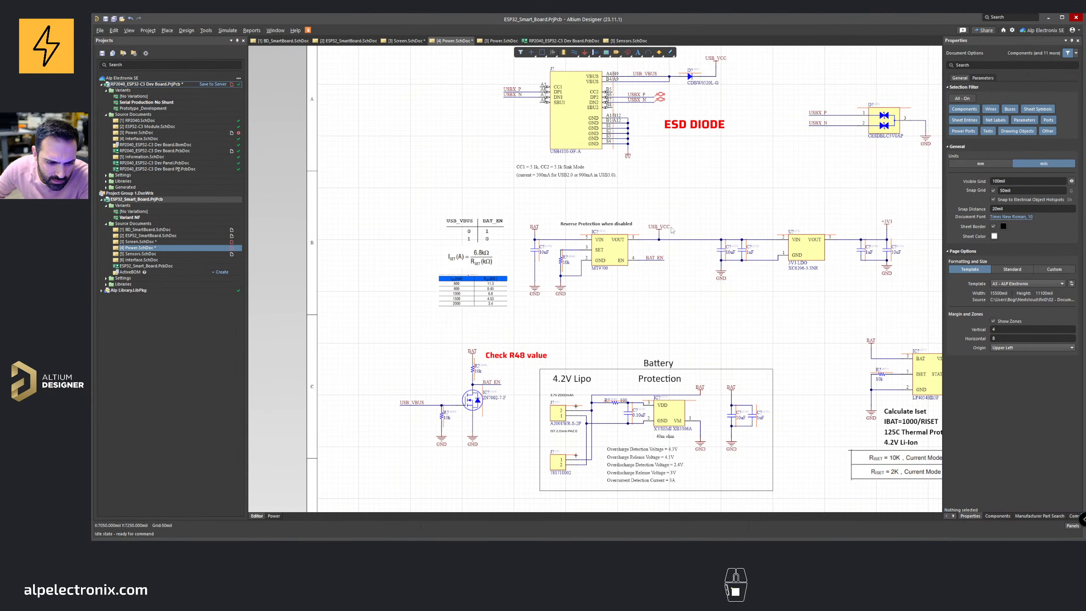
{"action": "scroll", "coordinate": [671, 231], "scroll_direction": "down", "scroll_amount": 2, "text": "ctrl"}
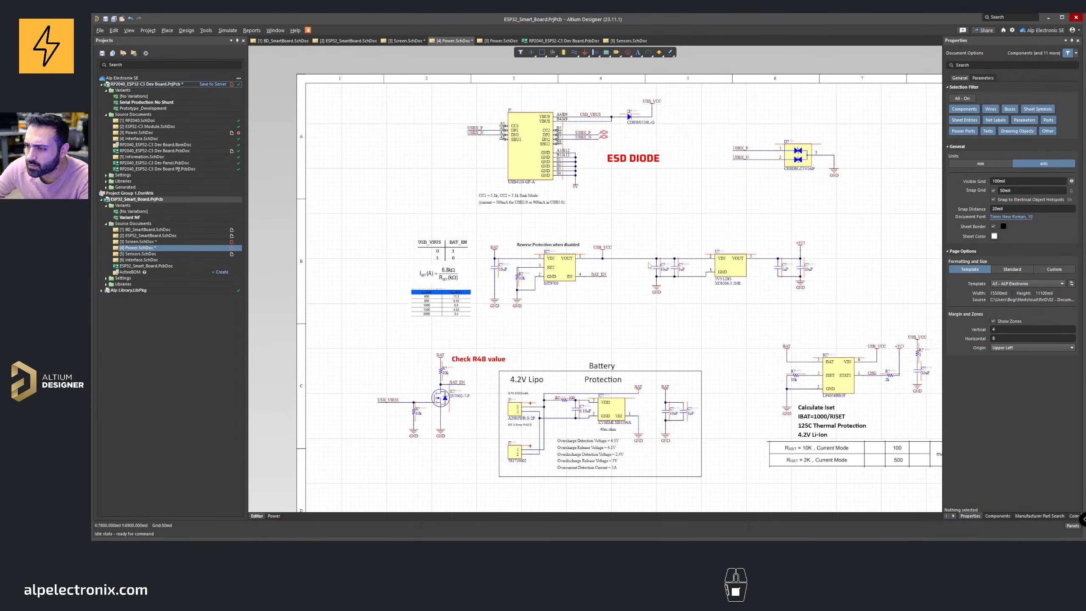
{"action": "right_click_drag", "start_coordinate": [650, 265], "coordinate": [655, 238]}
{"action": "right_click_drag", "start_coordinate": [699, 295], "coordinate": [634, 255]}
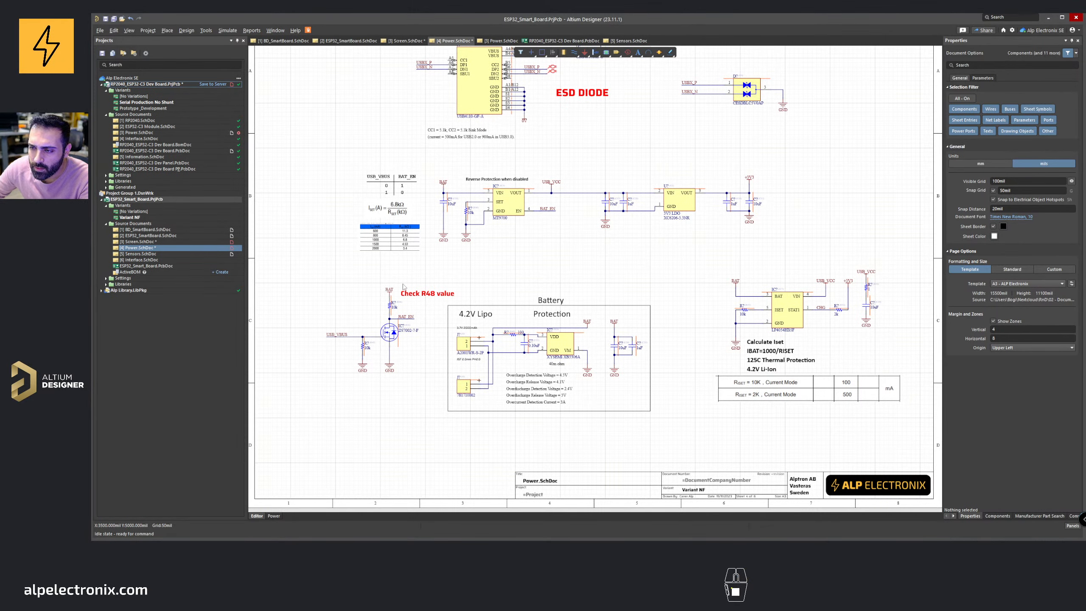
{"action": "scroll", "coordinate": [404, 287], "scroll_direction": "up", "scroll_amount": 2}
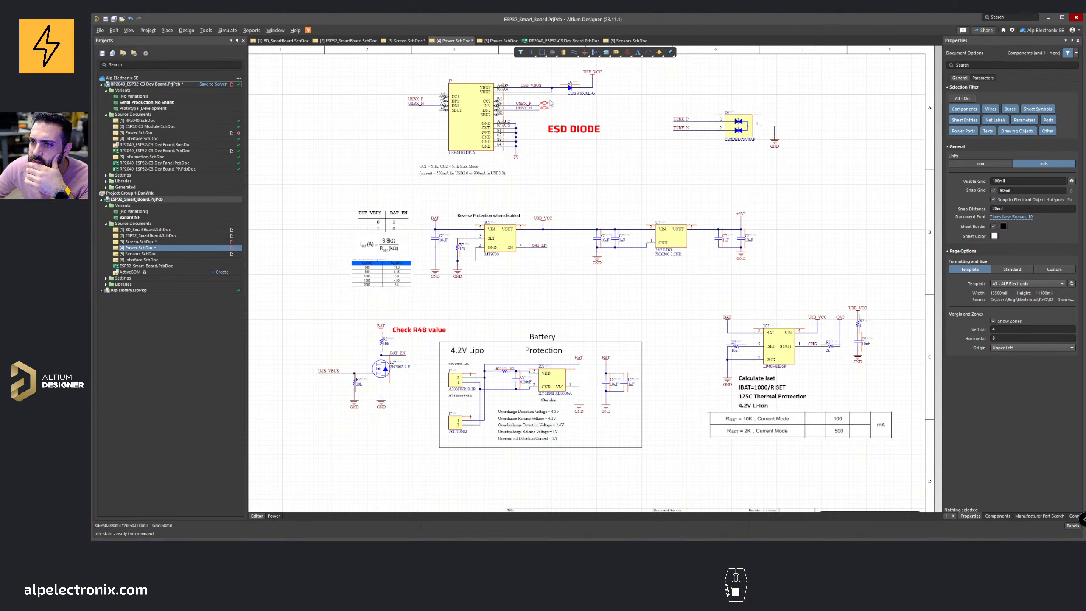
Step: Copy the USBX_P and USBX_N net labels and paste them into the ESP32_SmartBoard sheet
{"action": "left_click_drag", "start_coordinate": [514, 100], "coordinate": [536, 116]}
{"action": "key", "text": "ctrl+c"}
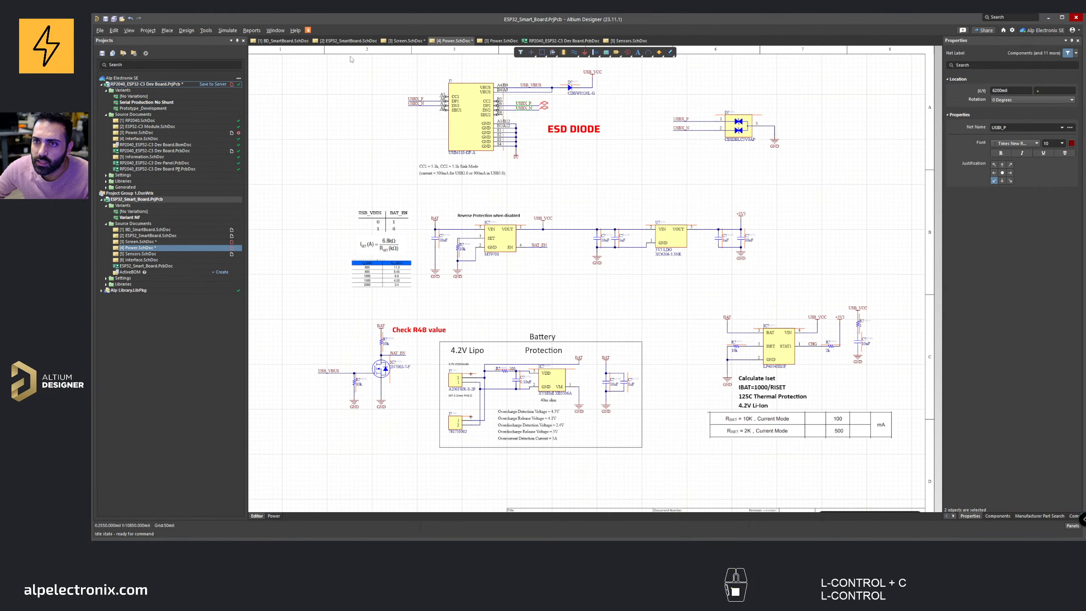
{"action": "left_click", "coordinate": [348, 40]}
{"action": "key", "text": "ctrl+c"}
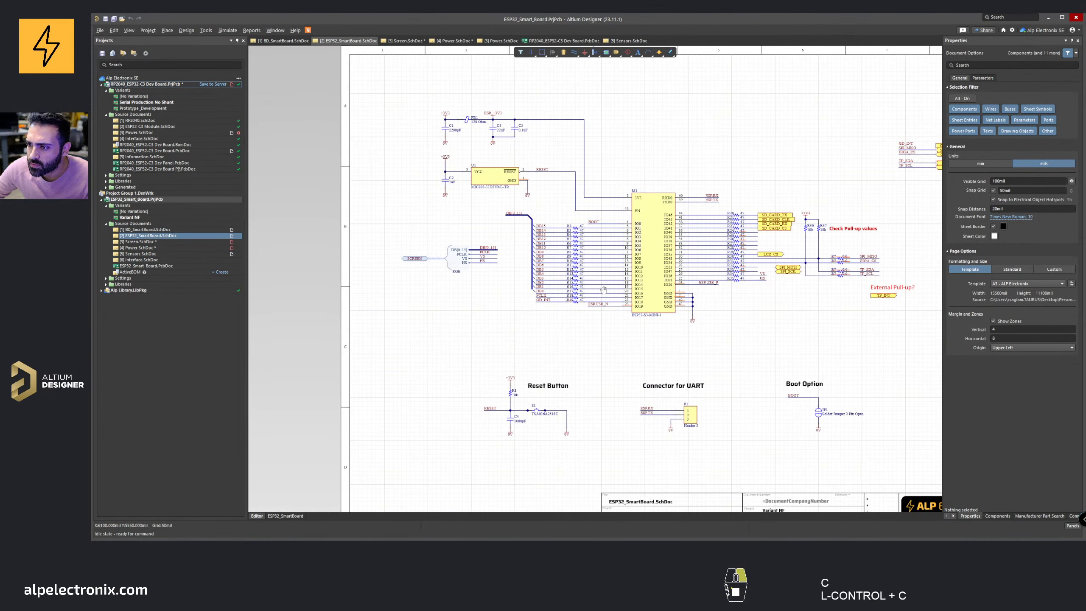
{"action": "scroll", "coordinate": [604, 292], "scroll_direction": "up", "scroll_amount": 2, "text": "ctrl"}
{"action": "key", "text": "ctrl+v"}
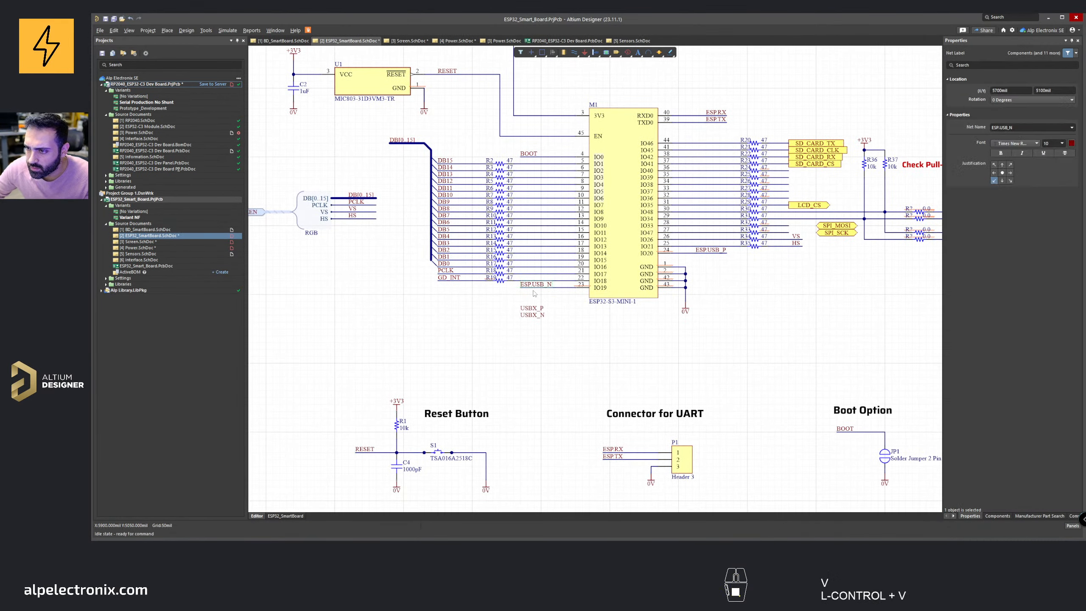
Step: Attach USBX_N to IO19 and USBX_P to IO20 of the ESP32 module, deleting the old ESP.USB labels
{"action": "scroll", "coordinate": [534, 294], "scroll_direction": "up", "scroll_amount": 2, "text": "ctrl"}
{"action": "key", "text": "Delete"}
{"action": "left_click_drag", "start_coordinate": [522, 326], "coordinate": [512, 282]}
{"action": "scroll", "coordinate": [532, 306], "scroll_direction": "down", "scroll_amount": 2, "text": "ctrl"}
{"action": "right_click_drag", "start_coordinate": [532, 305], "coordinate": [488, 322]}
{"action": "left_click_drag", "start_coordinate": [488, 329], "coordinate": [669, 274]}
{"action": "left_click", "coordinate": [678, 269]}
{"action": "key", "text": "Delete"}
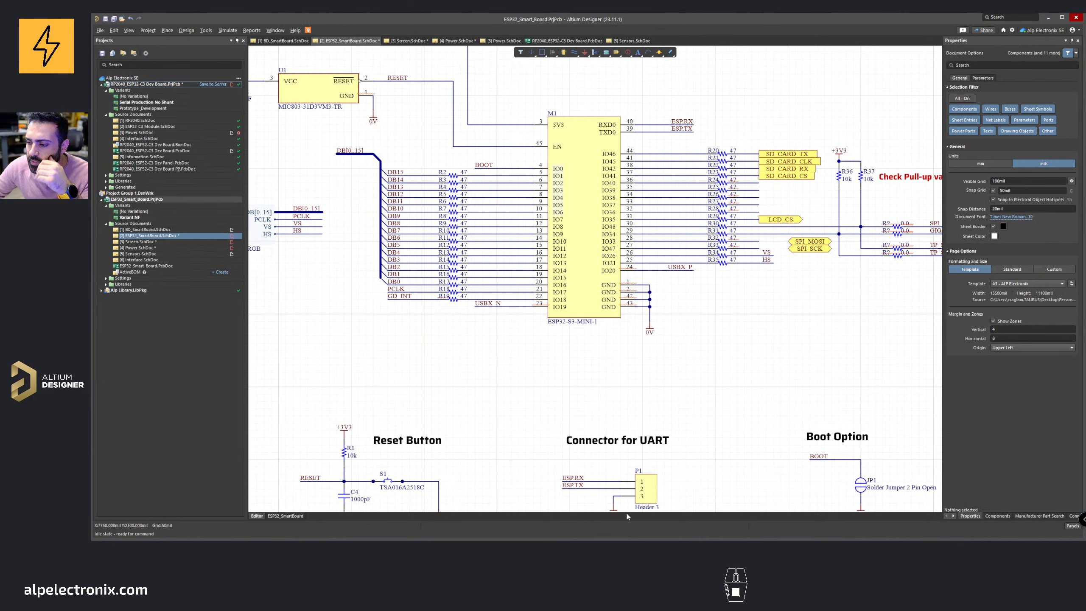
Step: Switch to the browser and page through the ESP32-S3-MINI-1 datasheet
{"action": "left_click", "coordinate": [527, 549]}
{"action": "left_click", "coordinate": [492, 519]}
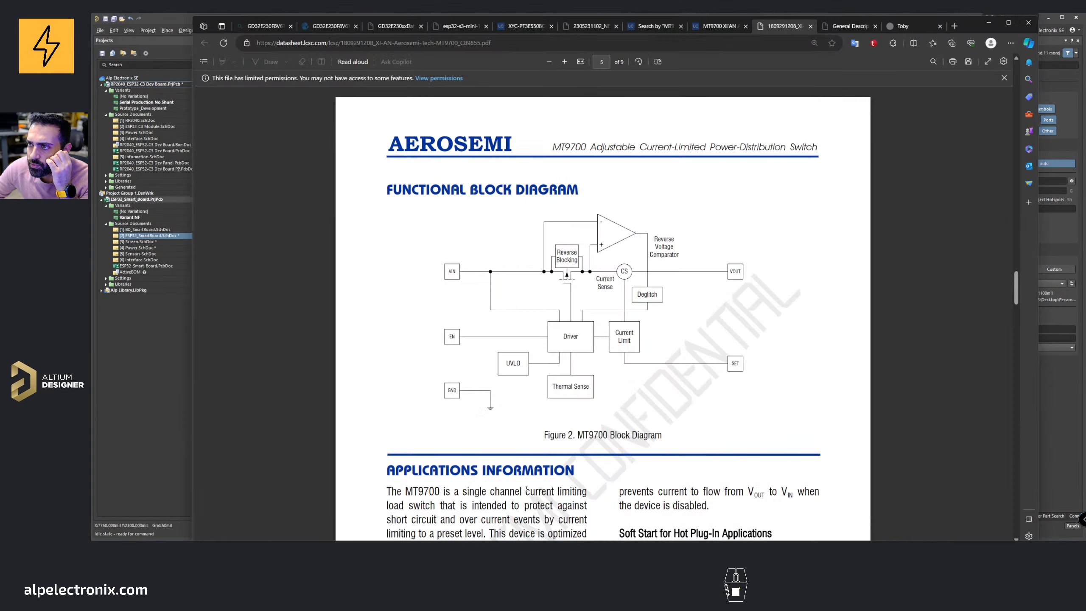
{"action": "left_click", "coordinate": [459, 27]}
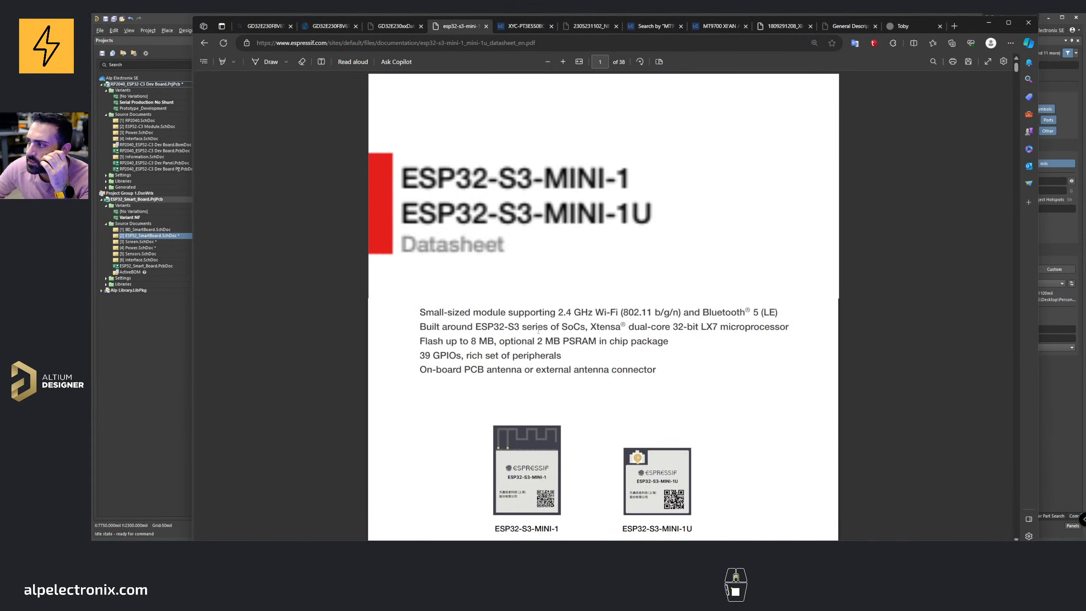
{"action": "scroll", "coordinate": [538, 332], "scroll_direction": "down", "scroll_amount": 10}
{"action": "scroll", "coordinate": [537, 332], "scroll_direction": "down", "scroll_amount": 20}
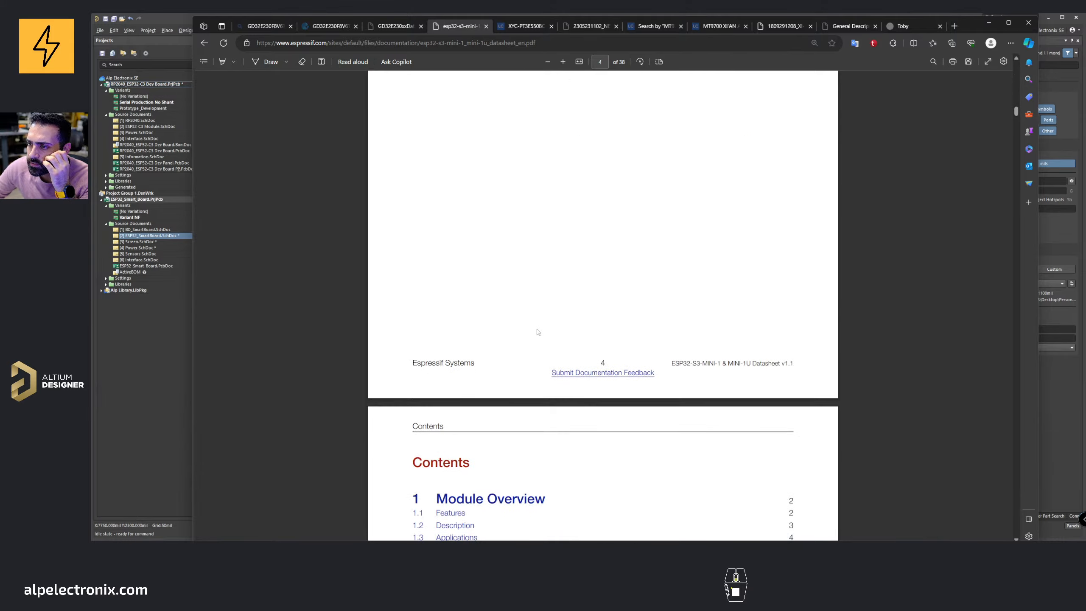
{"action": "scroll", "coordinate": [537, 332], "scroll_direction": "down", "scroll_amount": 3, "text": "ctrl"}
{"action": "scroll", "coordinate": [538, 332], "scroll_direction": "down", "scroll_amount": 20}
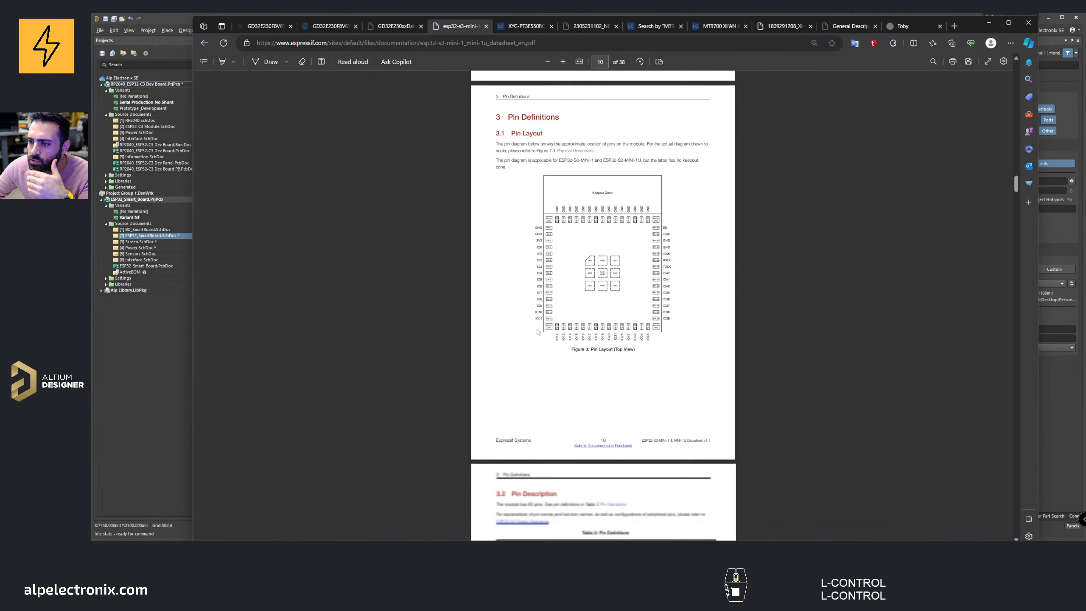
{"action": "scroll", "coordinate": [537, 332], "scroll_direction": "down", "scroll_amount": 20}
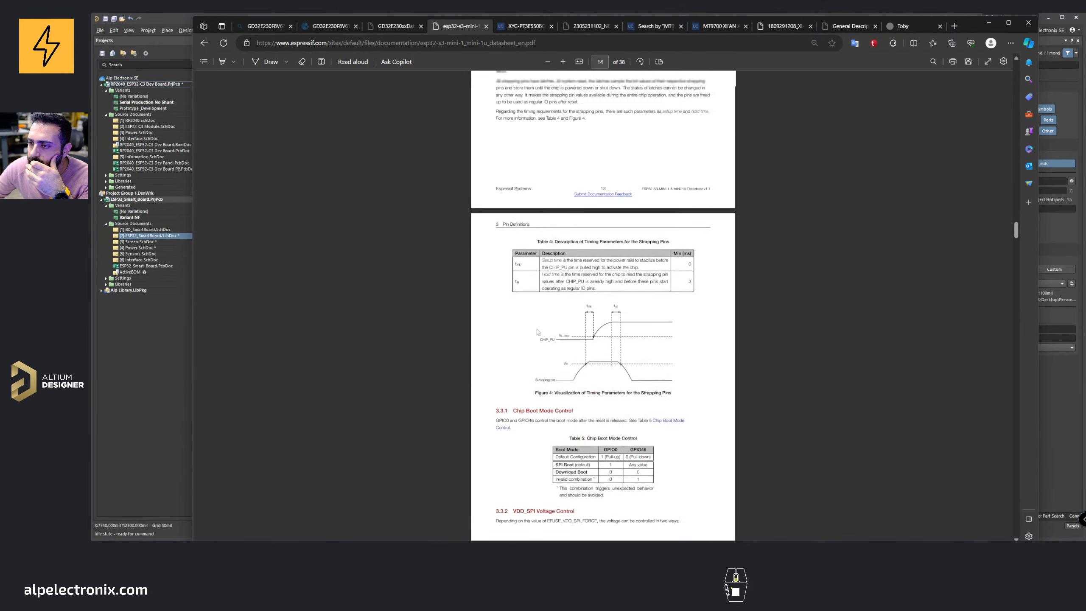
{"action": "scroll", "coordinate": [538, 332], "scroll_direction": "down", "scroll_amount": 20}
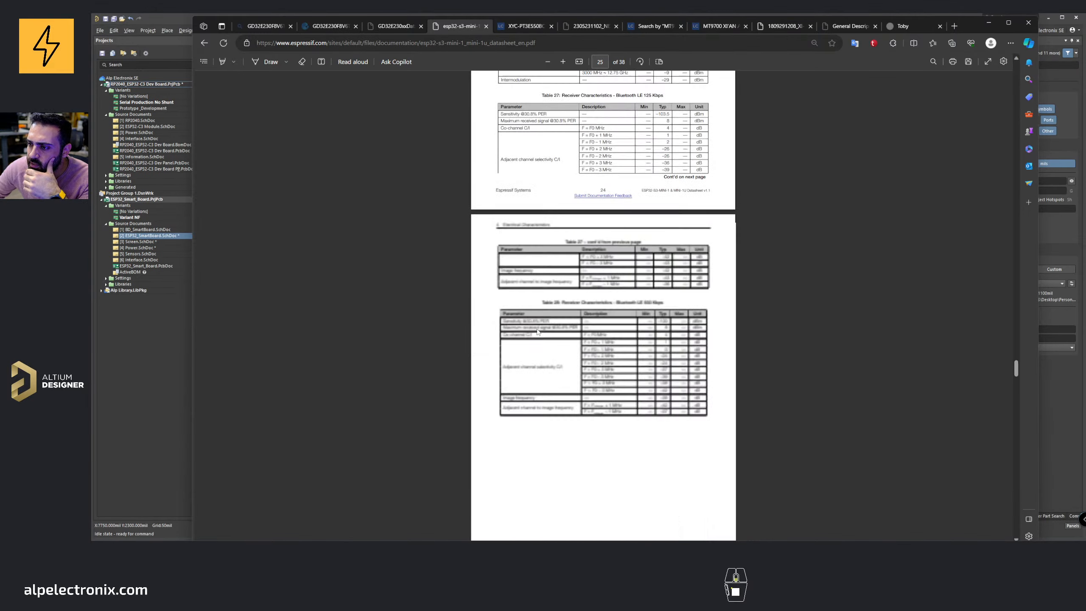
Step: Examine the USB_D+ and USB_D- series resistors in the ESP32-S3-MINI-1 datasheet's peripheral schematic
{"action": "scroll", "coordinate": [538, 332], "scroll_direction": "down", "scroll_amount": 3}
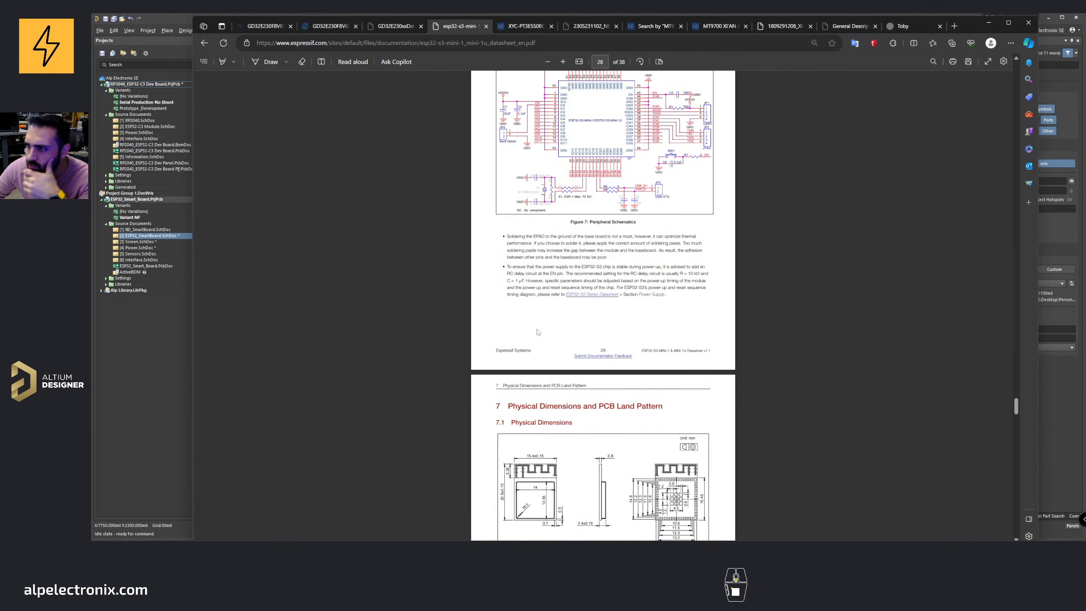
{"action": "scroll", "coordinate": [538, 332], "scroll_direction": "up", "scroll_amount": 1}
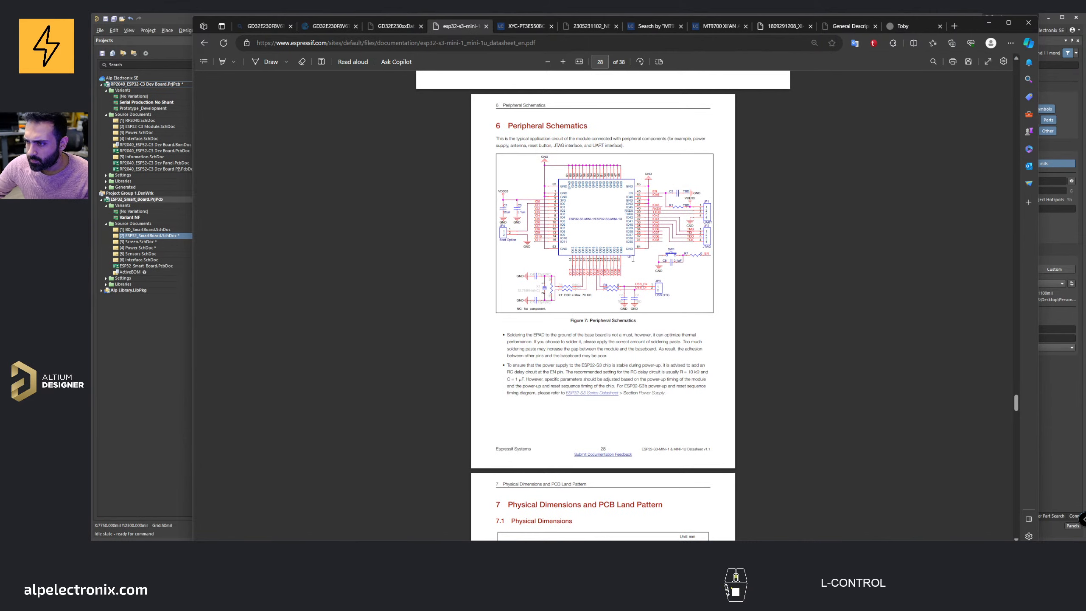
{"action": "scroll", "coordinate": [636, 262], "scroll_direction": "up", "scroll_amount": 3, "text": "ctrl"}
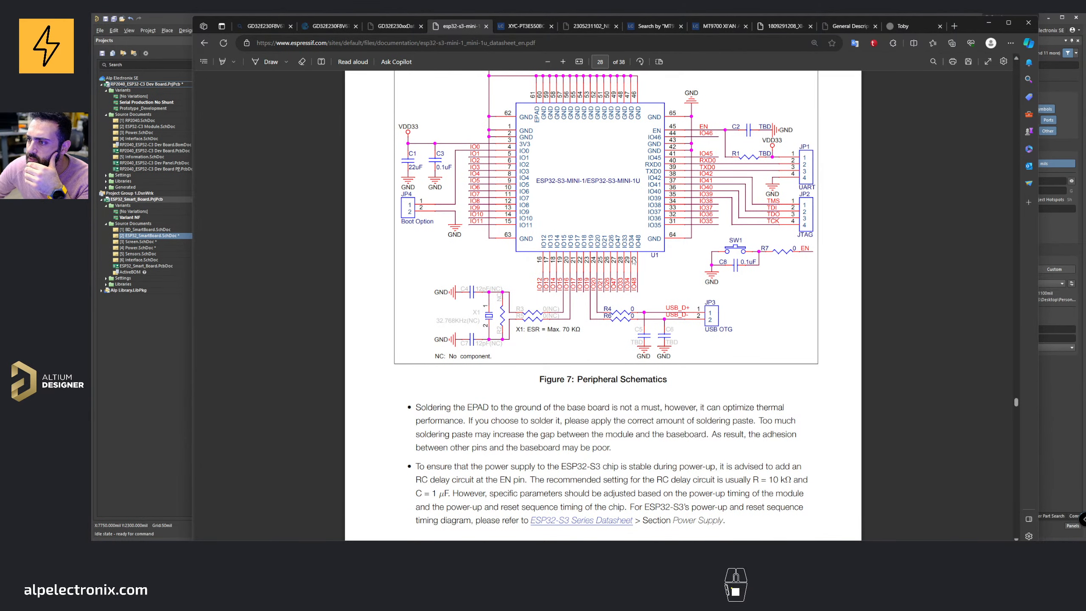
{"action": "scroll", "coordinate": [641, 308], "scroll_direction": "up", "scroll_amount": 2, "text": "ctrl"}
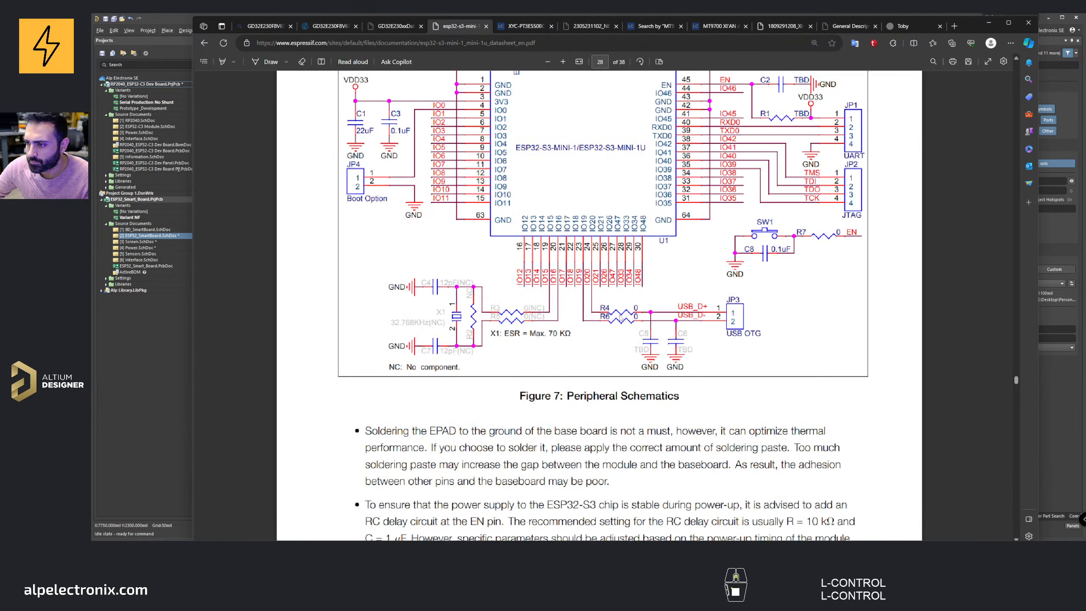
{"action": "left_click_drag", "start_coordinate": [557, 308], "coordinate": [573, 330]}
{"action": "left_click", "coordinate": [573, 330]}
{"action": "scroll", "coordinate": [573, 330], "scroll_direction": "down", "scroll_amount": 2, "text": "ctrl"}
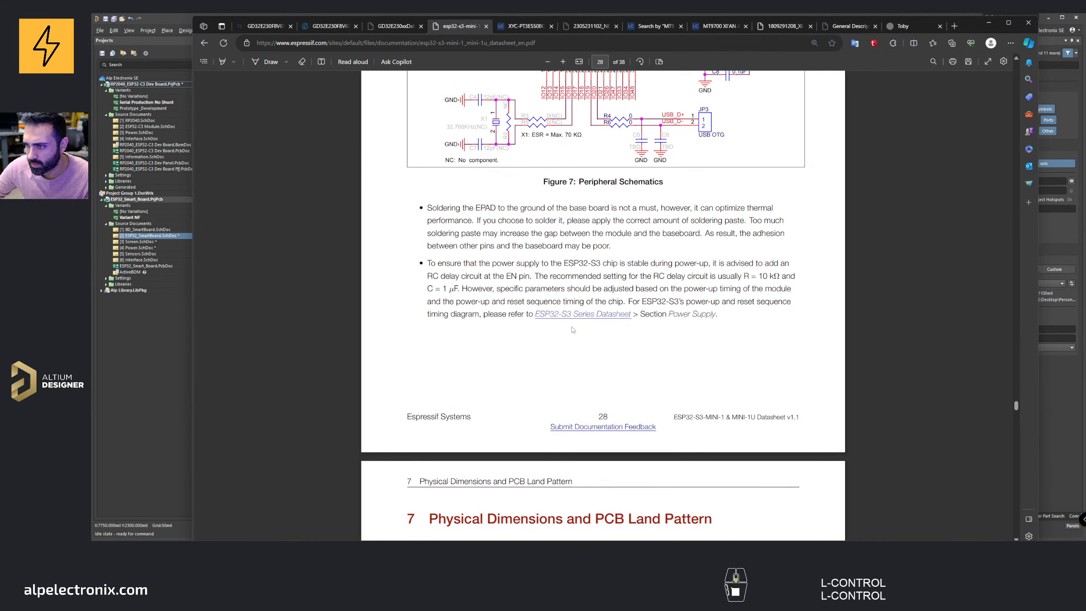
{"action": "scroll", "coordinate": [573, 330], "scroll_direction": "down", "scroll_amount": 5}
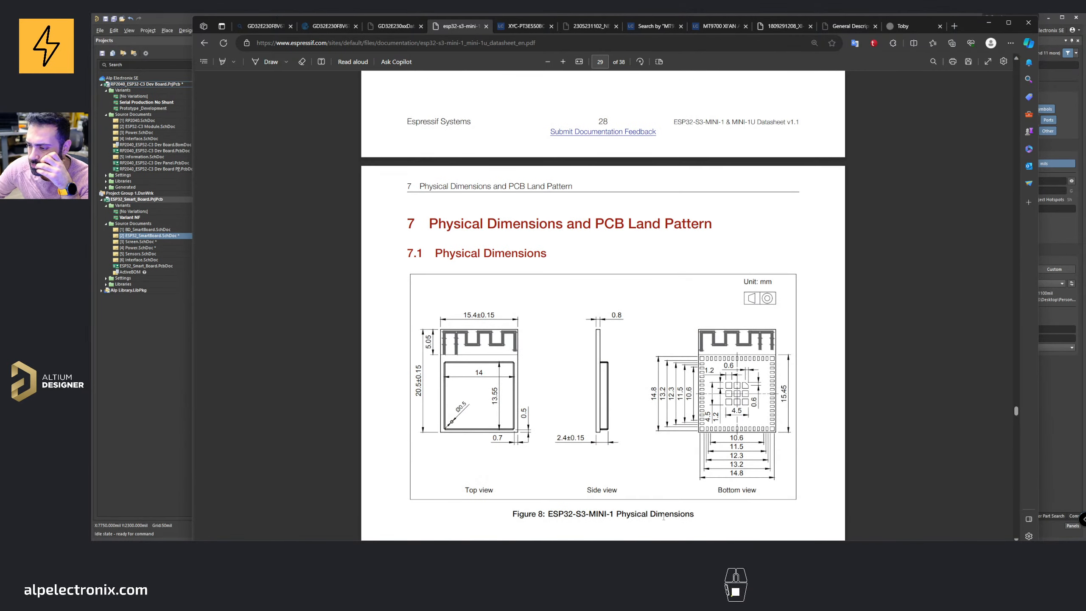
{"action": "scroll", "coordinate": [588, 373], "scroll_direction": "down", "scroll_amount": 7}
{"action": "scroll", "coordinate": [589, 374], "scroll_direction": "up", "scroll_amount": 10}
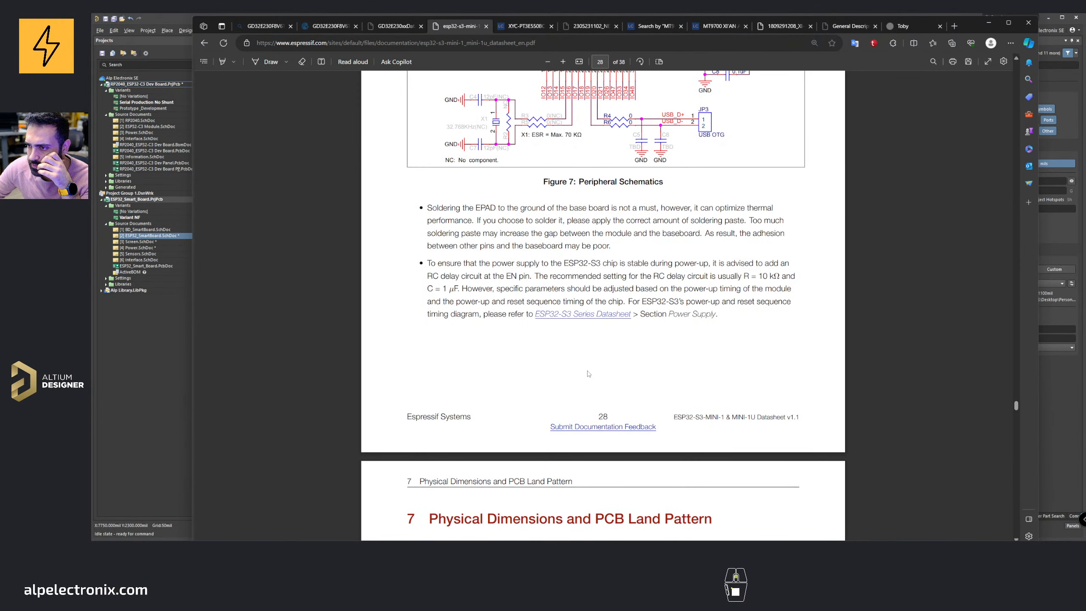
{"action": "scroll", "coordinate": [588, 373], "scroll_direction": "up", "scroll_amount": 6}
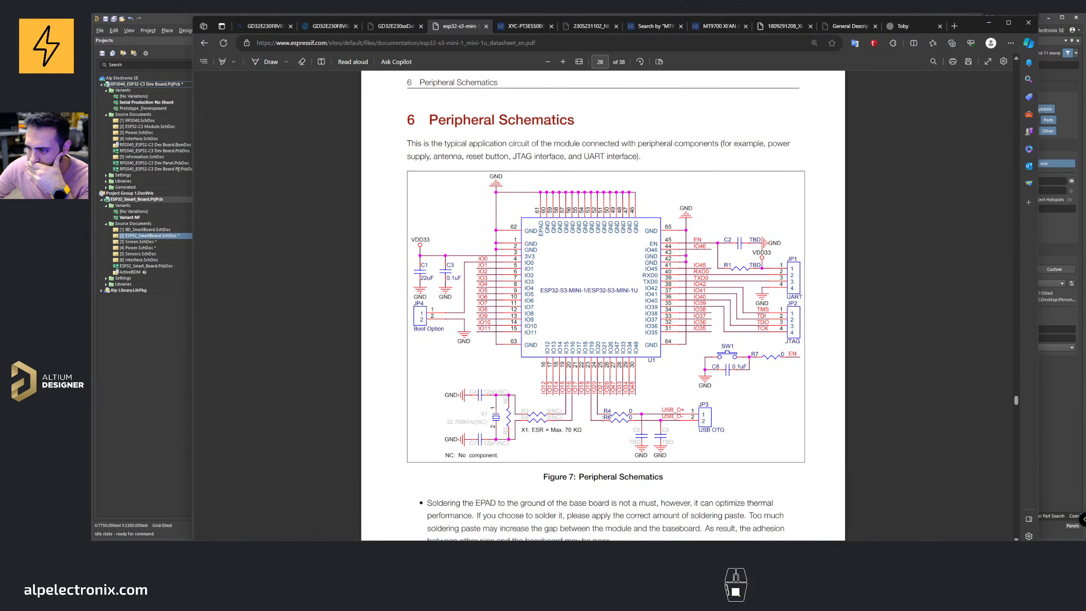
Step: Open the ESP32-C3 Module sheet and copy the 27.4 ohm series resistor R41 on the USB line
{"action": "key", "text": "alt+Tab"}
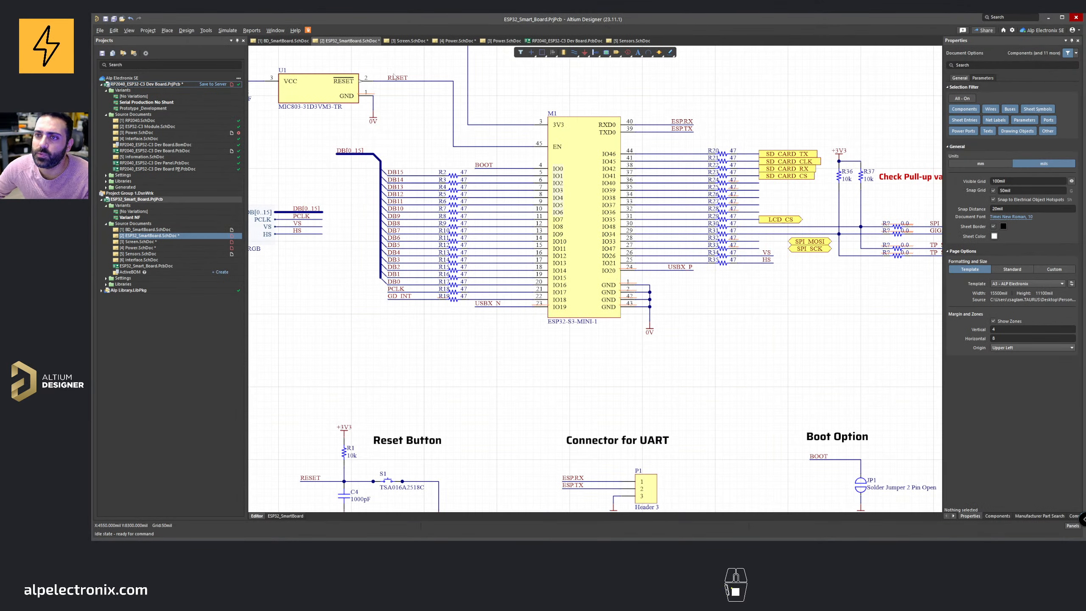
{"action": "double_click", "coordinate": [144, 126]}
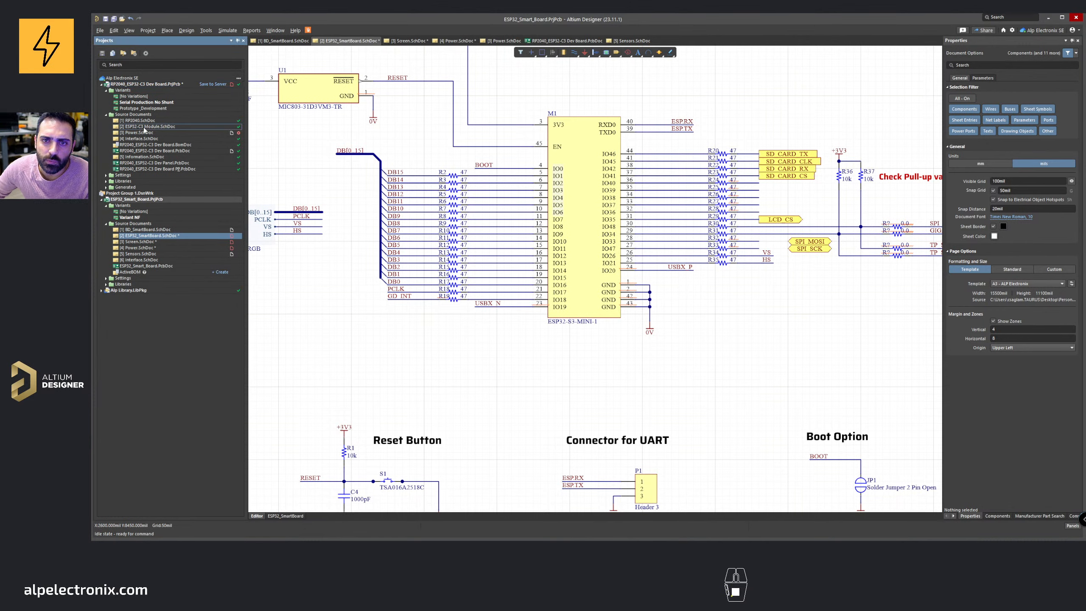
{"action": "scroll", "coordinate": [539, 265], "scroll_direction": "up", "scroll_amount": 2, "text": "ctrl"}
{"action": "scroll", "coordinate": [539, 266], "scroll_direction": "up", "scroll_amount": 1, "text": "ctrl"}
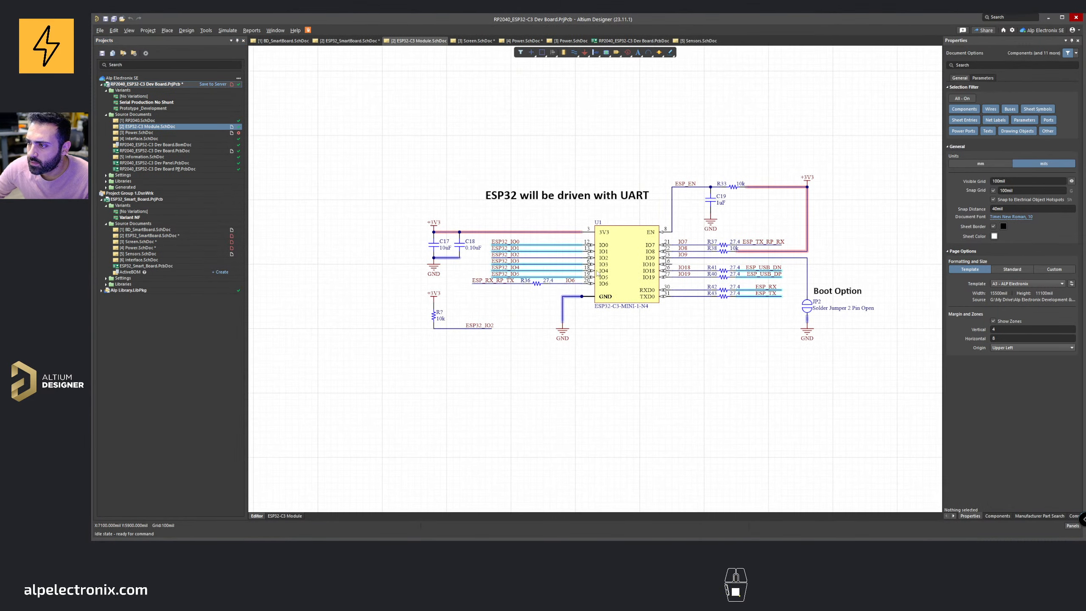
{"action": "scroll", "coordinate": [759, 277], "scroll_direction": "up", "scroll_amount": 1, "text": "ctrl"}
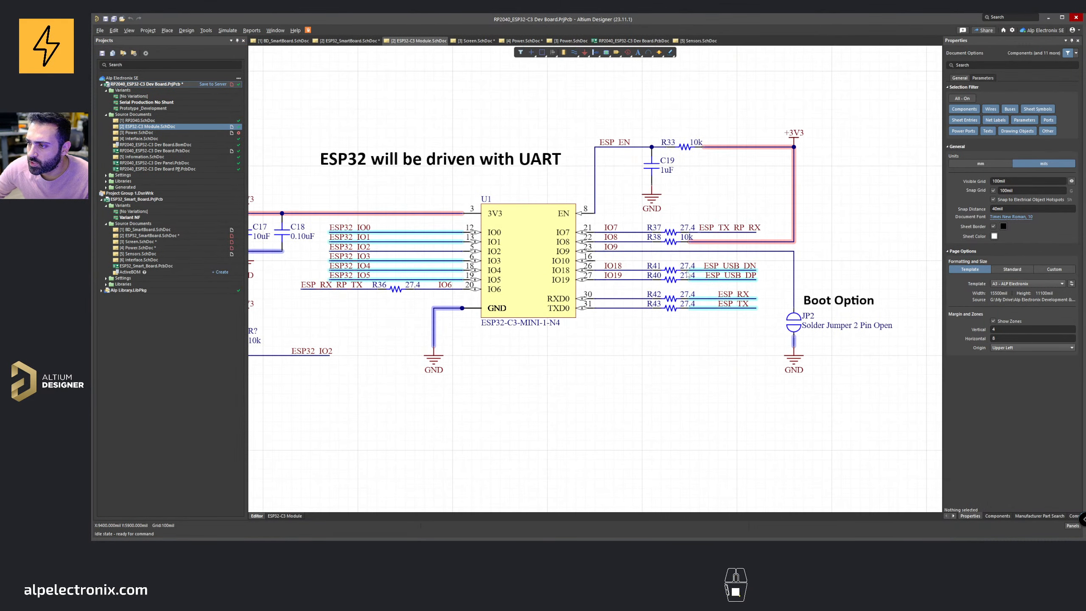
{"action": "left_click", "coordinate": [669, 270]}
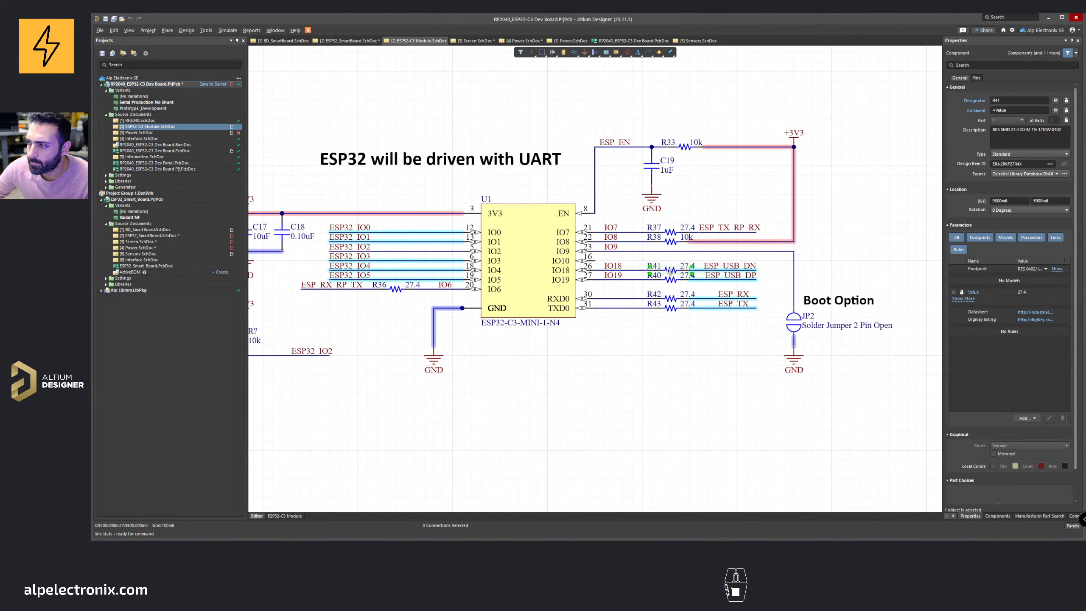
{"action": "key", "text": "ctrl+c"}
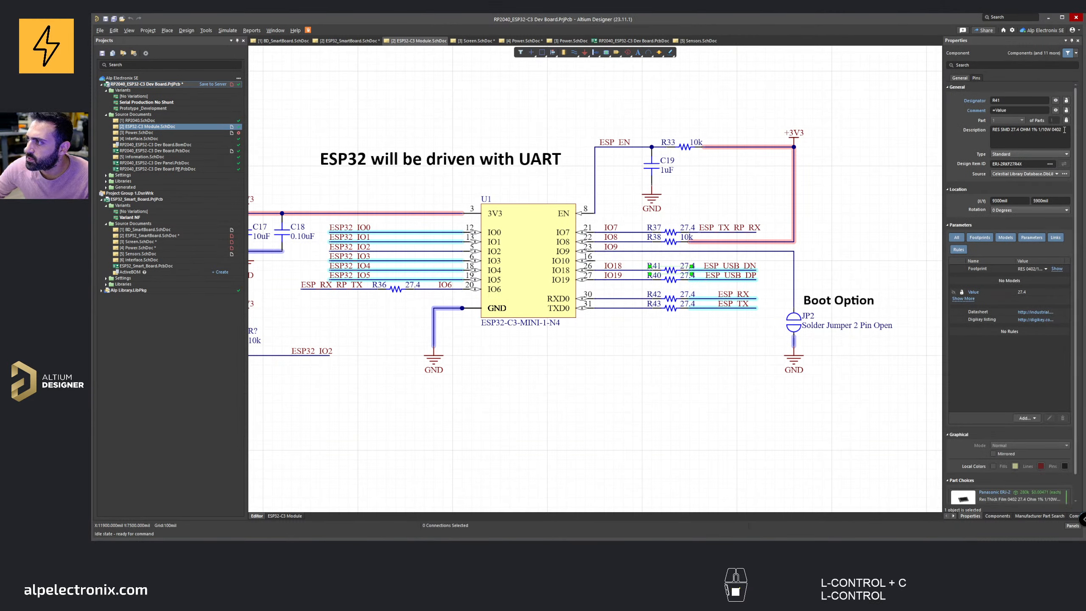
{"action": "left_click", "coordinate": [1043, 129]}
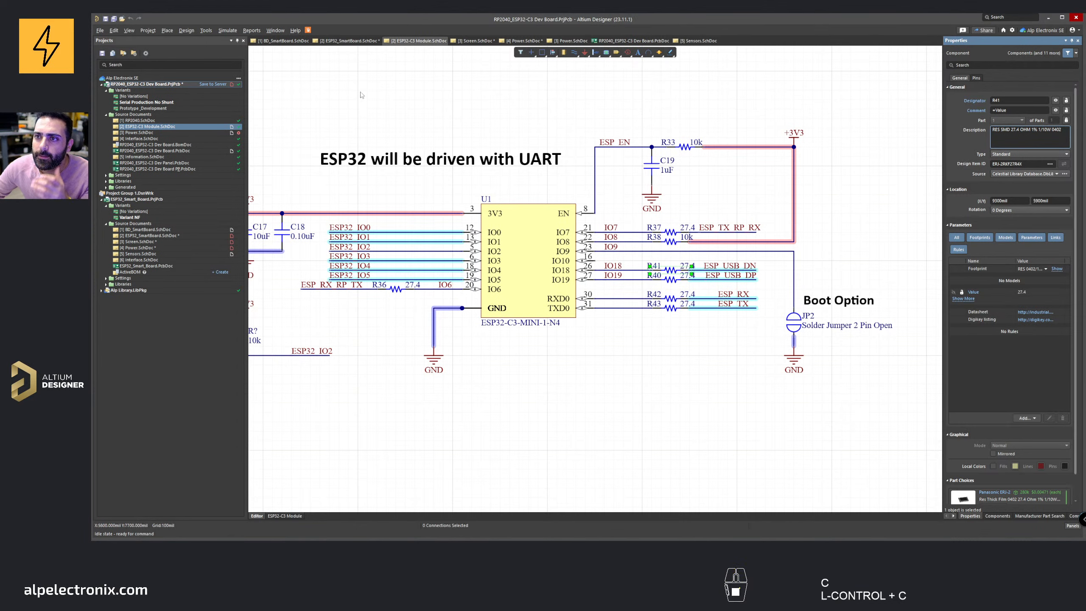
Step: Paste the copied resistor into the ESP32_SmartBoard sheet and place it in series on the IO20 line
{"action": "left_click", "coordinate": [520, 41]}
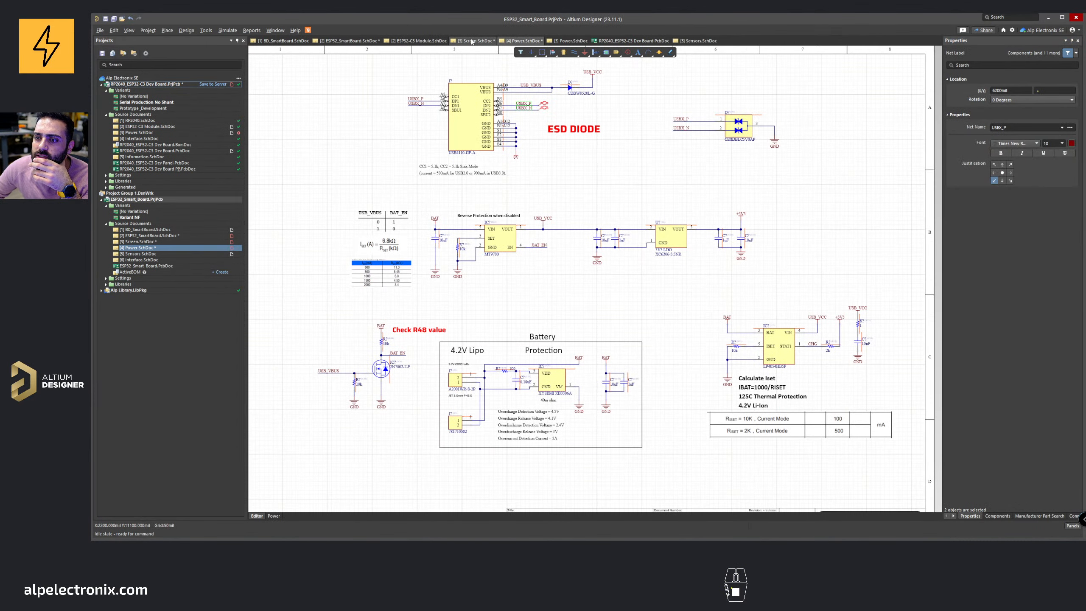
{"action": "left_click", "coordinate": [349, 41]}
{"action": "right_click", "coordinate": [425, 50]}
{"action": "left_click", "coordinate": [469, 89]}
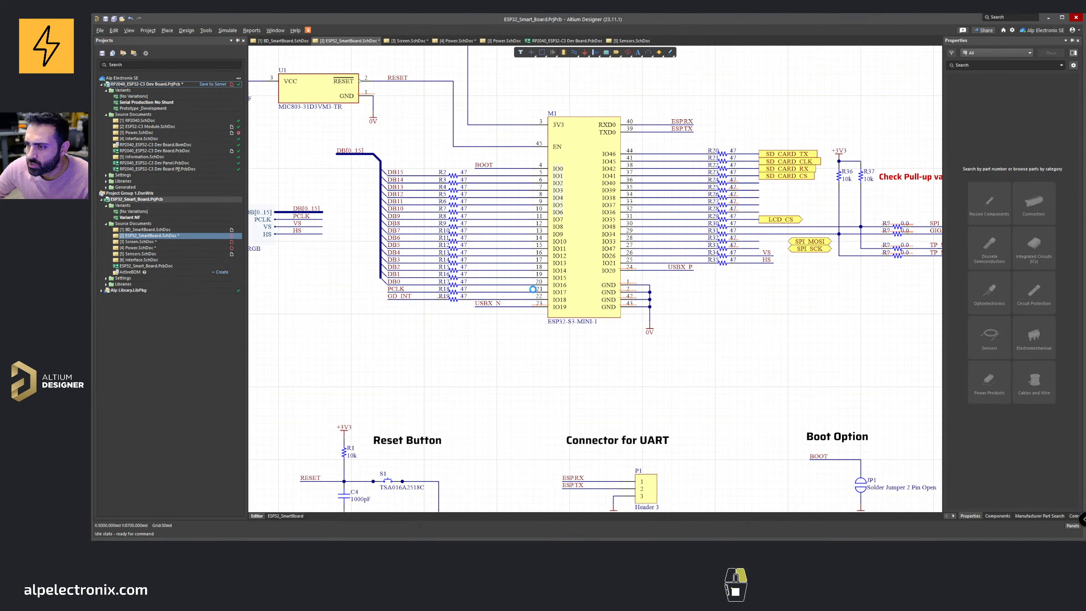
{"action": "right_click_drag", "start_coordinate": [682, 278], "coordinate": [596, 278]}
{"action": "left_click_drag", "start_coordinate": [656, 270], "coordinate": [668, 298], "text": "ctrl"}
{"action": "scroll", "coordinate": [641, 274], "scroll_direction": "up", "scroll_amount": 3, "text": "ctrl"}
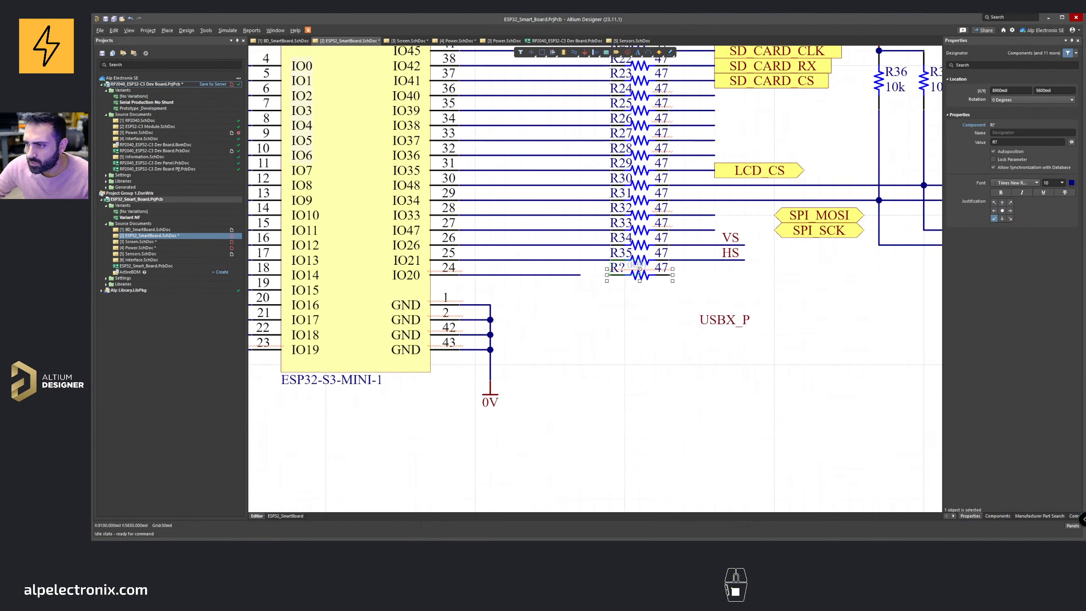
{"action": "left_click", "coordinate": [643, 274]}
{"action": "key", "text": "Delete"}
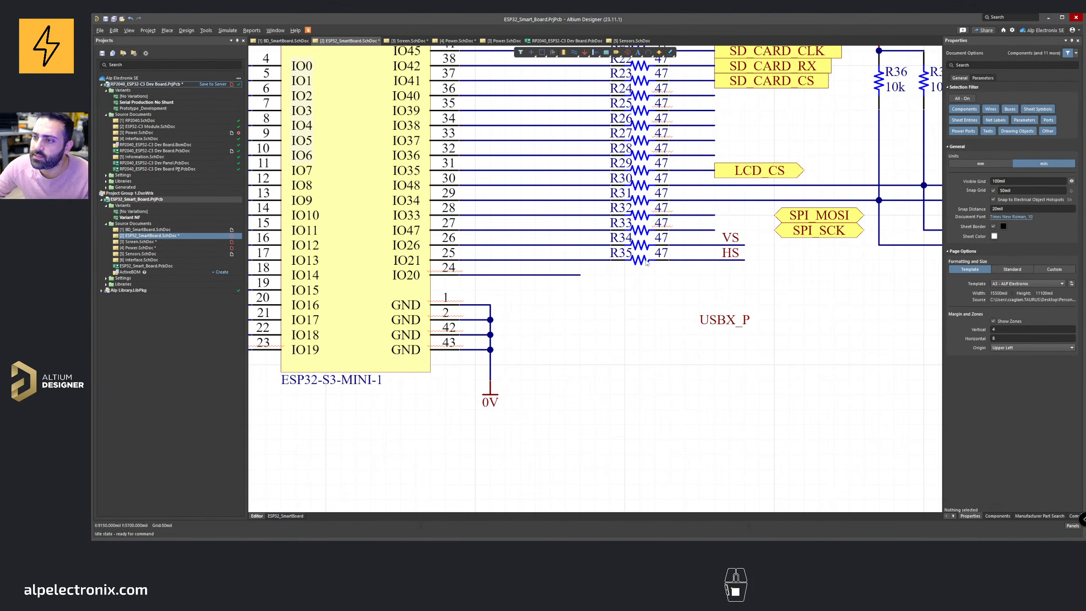
{"action": "key", "text": "shift"}
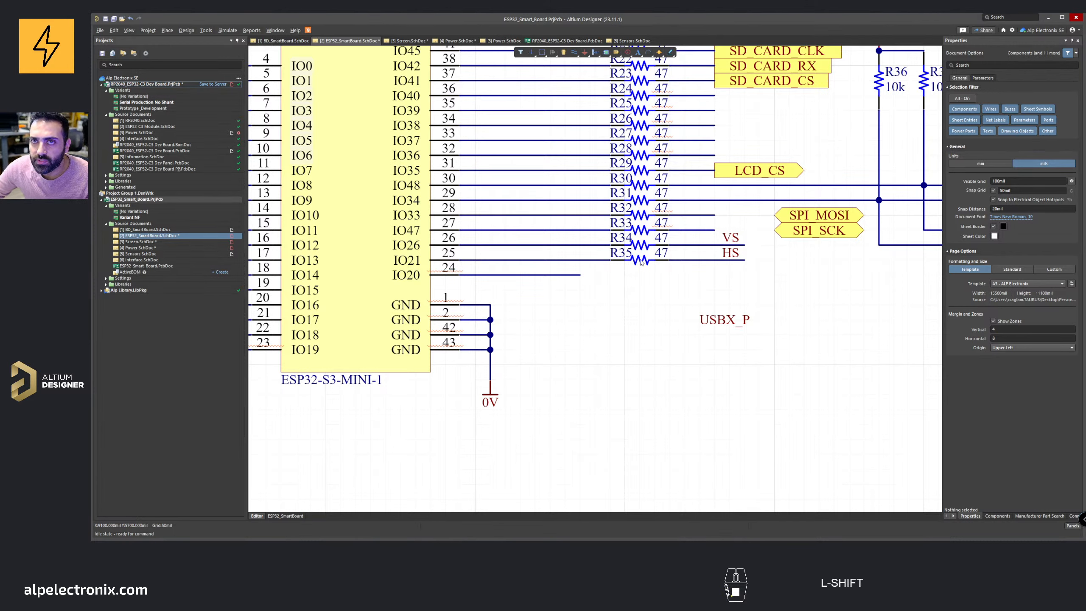
{"action": "left_click", "coordinate": [642, 263], "text": "shift"}
{"action": "left_click_drag", "start_coordinate": [672, 263], "coordinate": [671, 278], "text": "shift"}
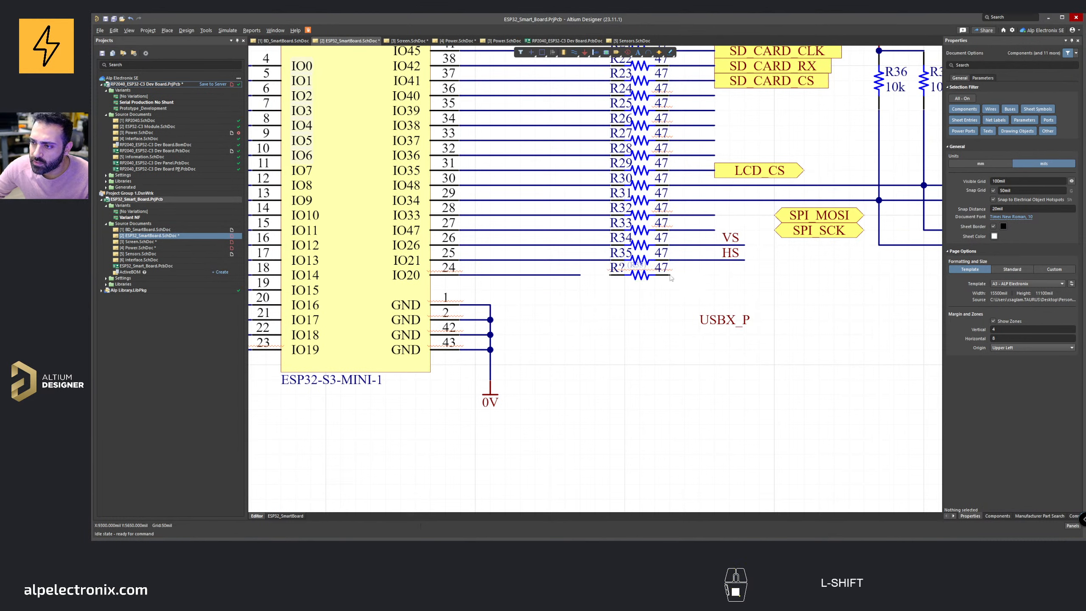
Step: Move the USBX_P label beyond the new resistor and wire IO20 through the resistor to it
{"action": "key", "text": "ctrl+w"}
{"action": "left_click", "coordinate": [579, 275]}
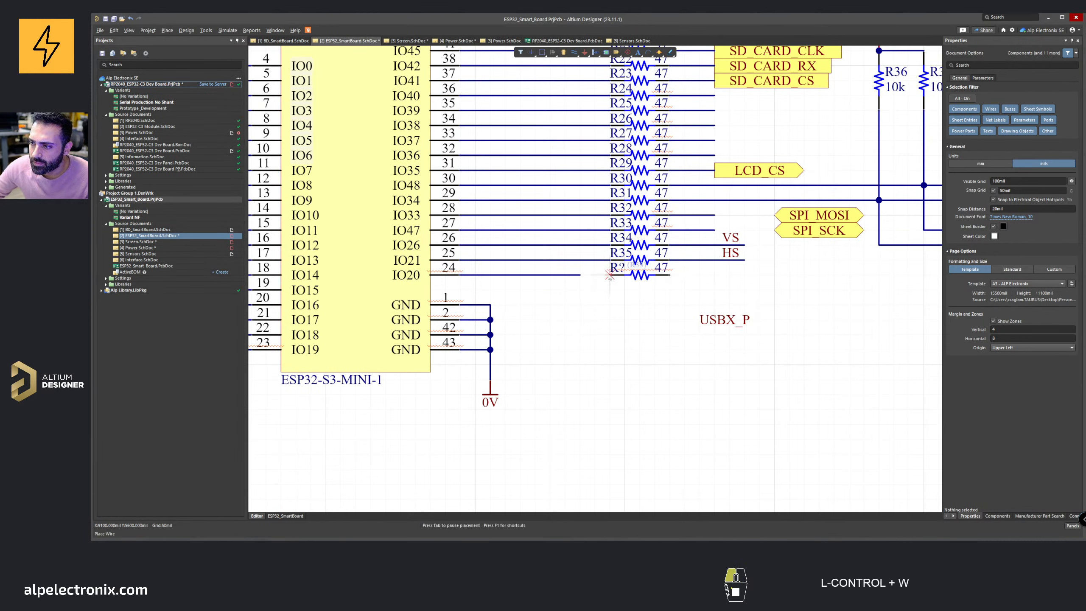
{"action": "right_click", "coordinate": [581, 277]}
{"action": "left_click_drag", "start_coordinate": [701, 320], "coordinate": [692, 276]}
{"action": "key", "text": "ctrl+w"}
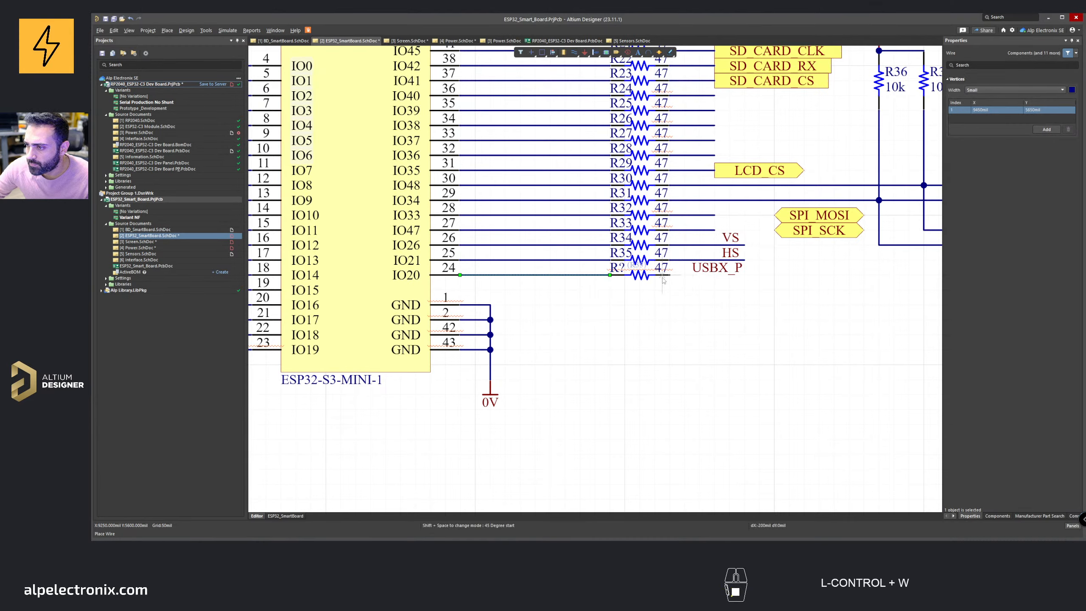
{"action": "left_click", "coordinate": [744, 275]}
{"action": "right_click", "coordinate": [705, 277]}
{"action": "right_click_drag", "start_coordinate": [529, 322], "coordinate": [768, 285]}
Step: Place a second series resistor on the IO19 line and wire it to the relocated USBX_N label
{"action": "scroll", "coordinate": [769, 284], "scroll_direction": "down", "scroll_amount": 4, "text": "ctrl"}
{"action": "scroll", "coordinate": [500, 305], "scroll_direction": "up", "scroll_amount": 3, "text": "ctrl"}
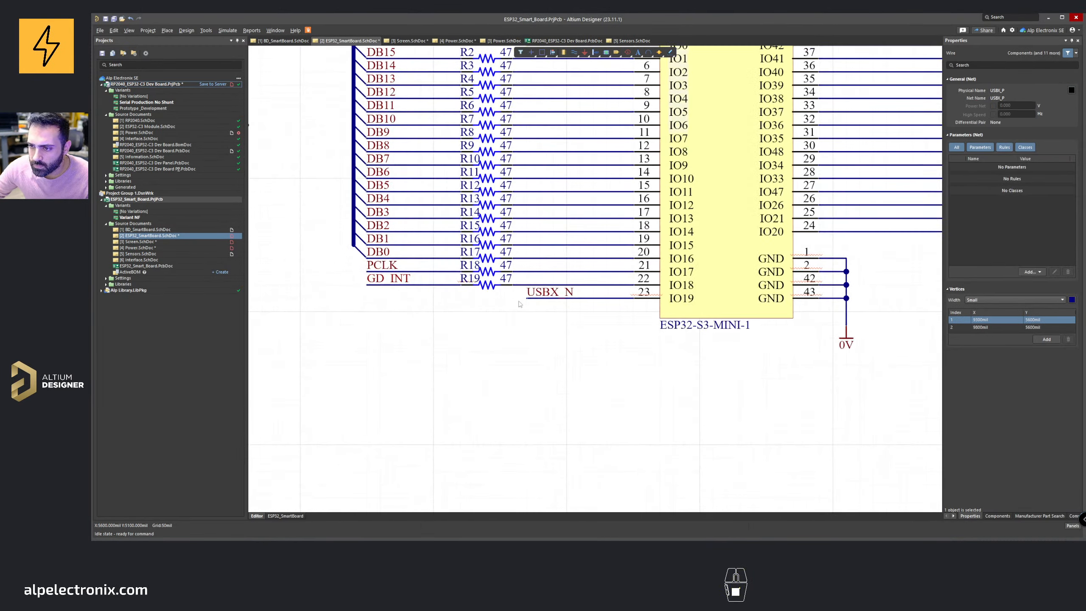
{"action": "left_click_drag", "start_coordinate": [529, 297], "coordinate": [368, 299]}
{"action": "key", "text": "ctrl+w"}
{"action": "right_click", "coordinate": [382, 301]}
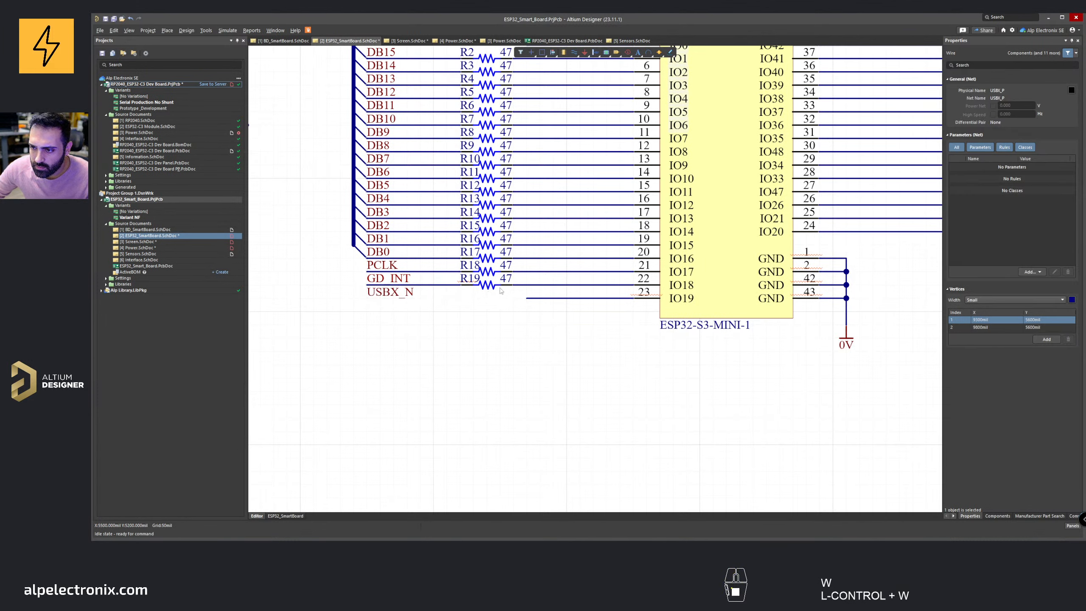
{"action": "left_click_drag", "start_coordinate": [514, 286], "coordinate": [518, 304], "text": "shift"}
{"action": "key", "text": "ctrl+w"}
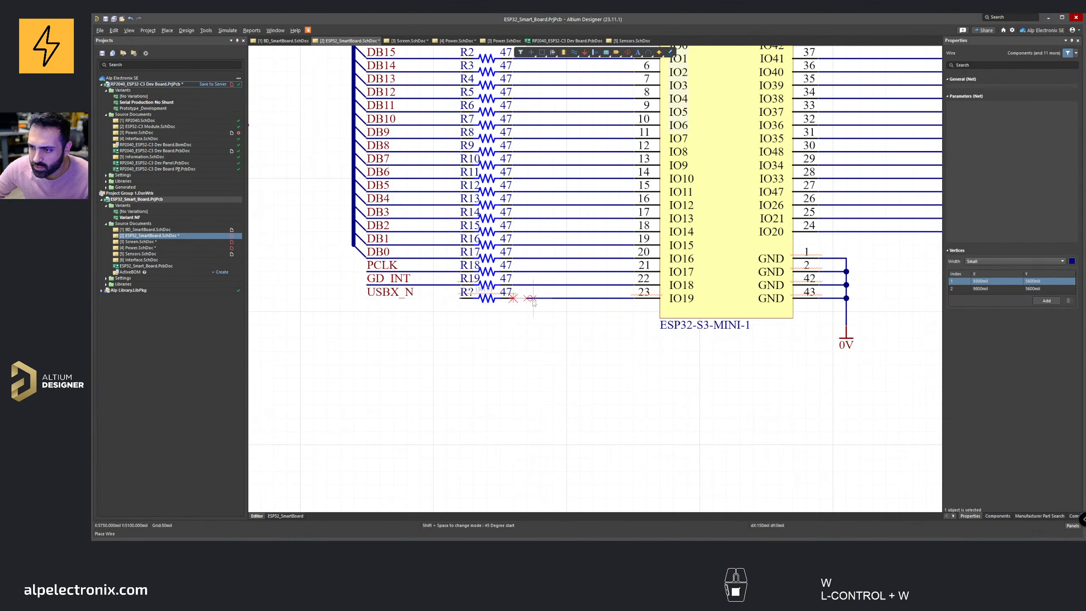
{"action": "left_click", "coordinate": [514, 298]}
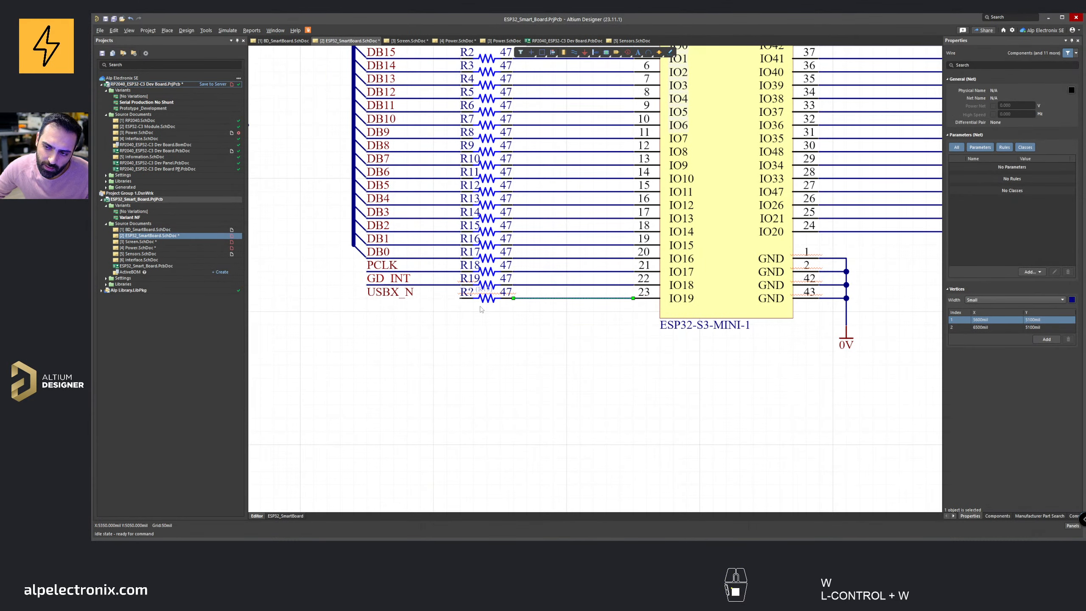
{"action": "left_click", "coordinate": [367, 299]}
{"action": "right_click", "coordinate": [367, 298]}
{"action": "right_click", "coordinate": [367, 298]}
Step: Save the ESP32_SmartBoard schematic sheet
{"action": "left_click", "coordinate": [321, 268]}
{"action": "scroll", "coordinate": [320, 266], "scroll_direction": "down", "scroll_amount": 2}
{"action": "right_click_drag", "start_coordinate": [318, 271], "coordinate": [366, 323]}
{"action": "key", "text": "ctrl+s"}
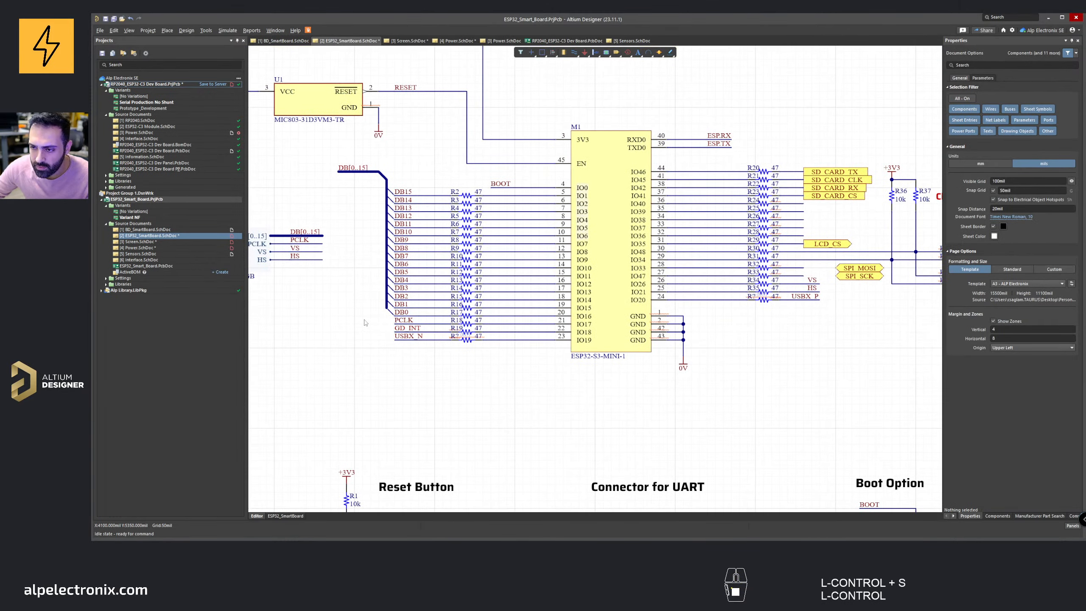
Step: Review the ESP32 module's connections and the pull-up resistors around it on the sheet
{"action": "scroll", "coordinate": [766, 304], "scroll_direction": "up", "scroll_amount": 2, "text": "ctrl"}
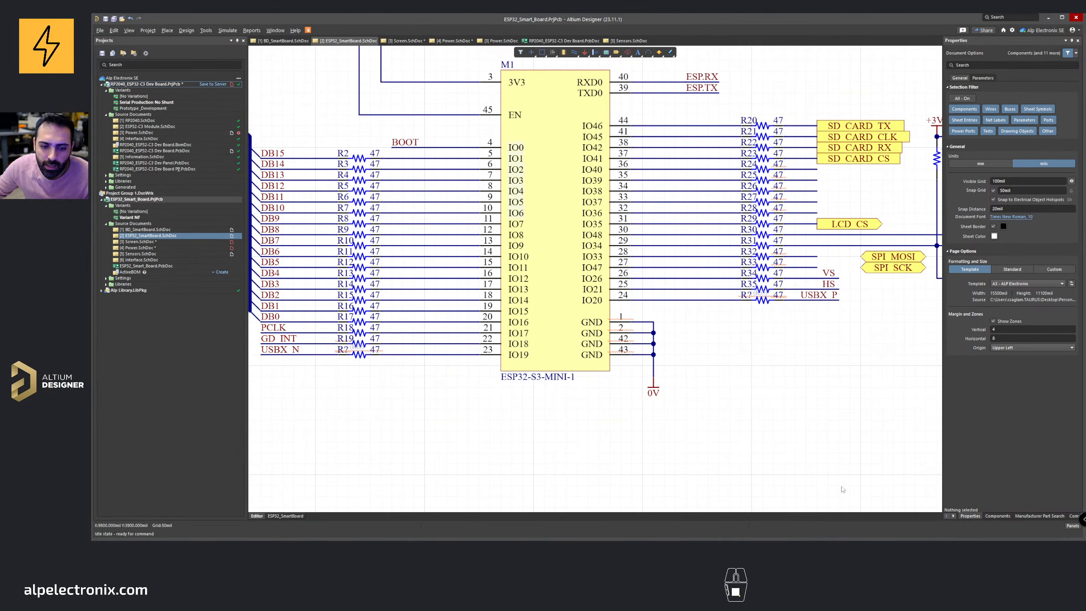
{"action": "scroll", "coordinate": [807, 364], "scroll_direction": "down", "scroll_amount": 3, "text": "ctrl"}
{"action": "right_click_drag", "start_coordinate": [784, 363], "coordinate": [732, 356]}
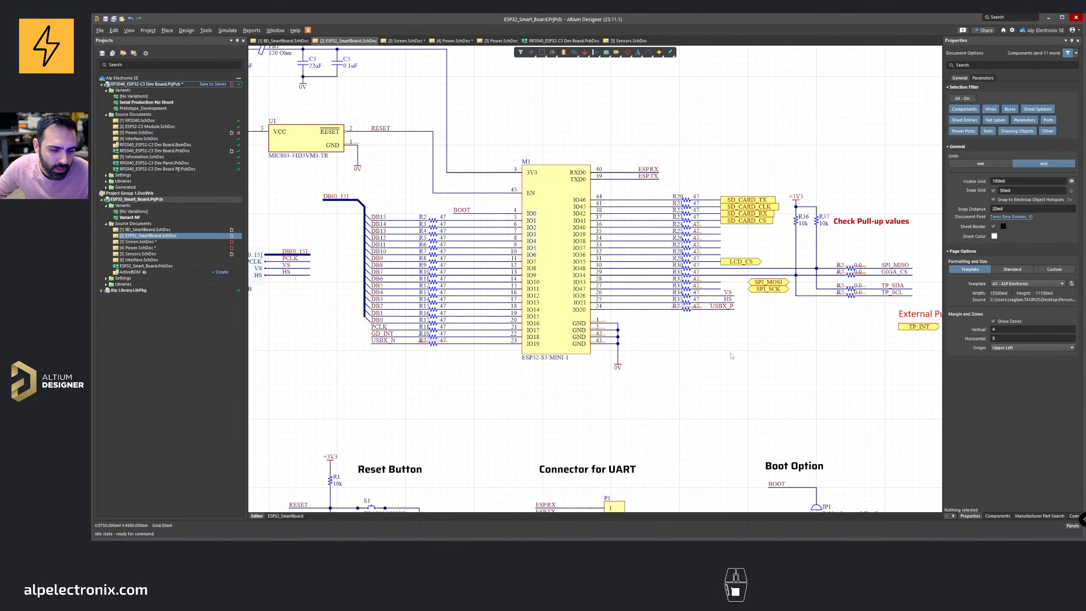
{"action": "middle_click_drag", "start_coordinate": [732, 356], "coordinate": [659, 325]}
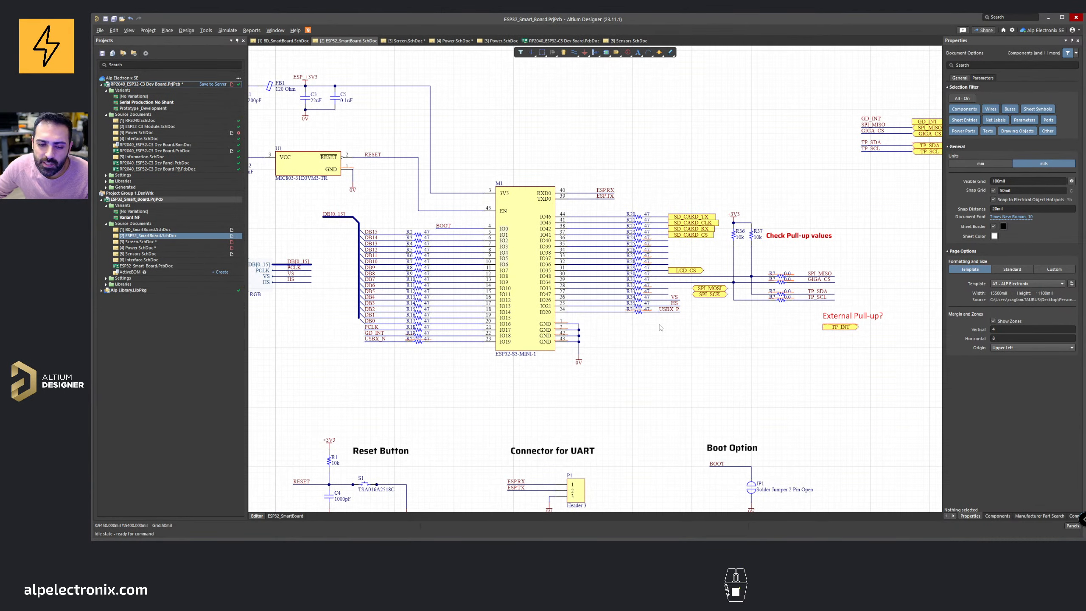
{"action": "right_click_drag", "start_coordinate": [754, 205], "coordinate": [769, 259]}
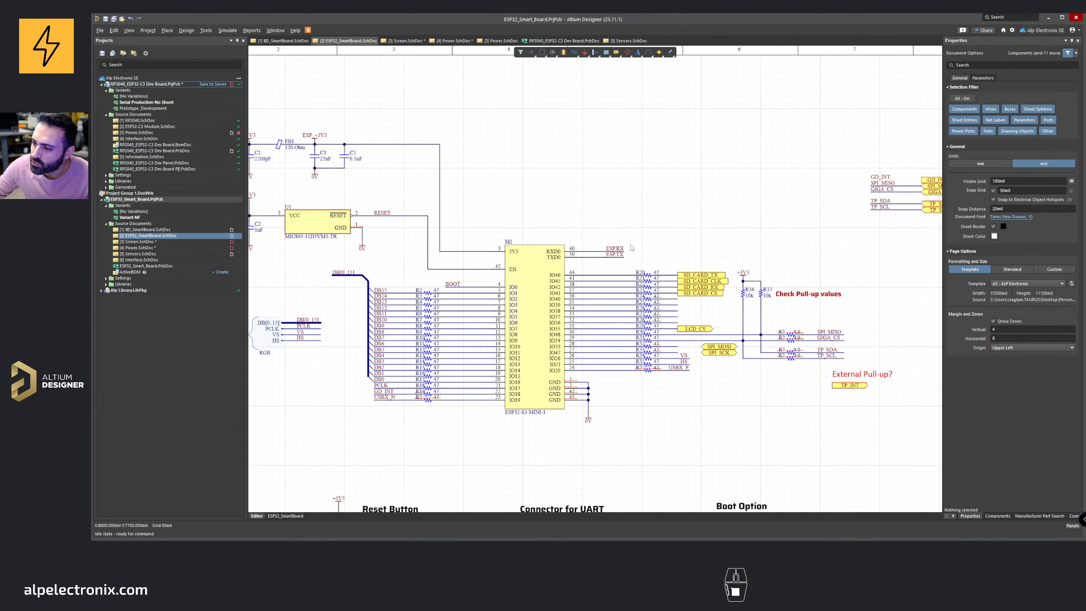
{"action": "right_click_drag", "start_coordinate": [631, 245], "coordinate": [643, 216]}
{"action": "middle_click_drag", "start_coordinate": [700, 319], "coordinate": [693, 301]}
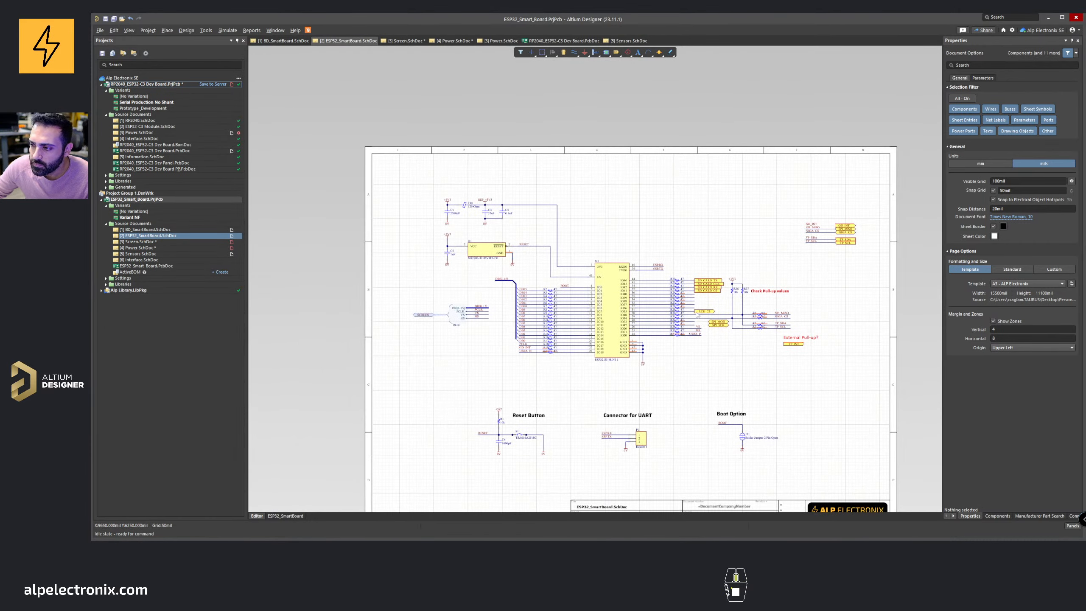
{"action": "right_click_drag", "start_coordinate": [693, 301], "coordinate": [653, 282]}
{"action": "scroll", "coordinate": [731, 300], "scroll_direction": "up", "scroll_amount": 4, "text": "ctrl"}
{"action": "left_click", "coordinate": [775, 298]}
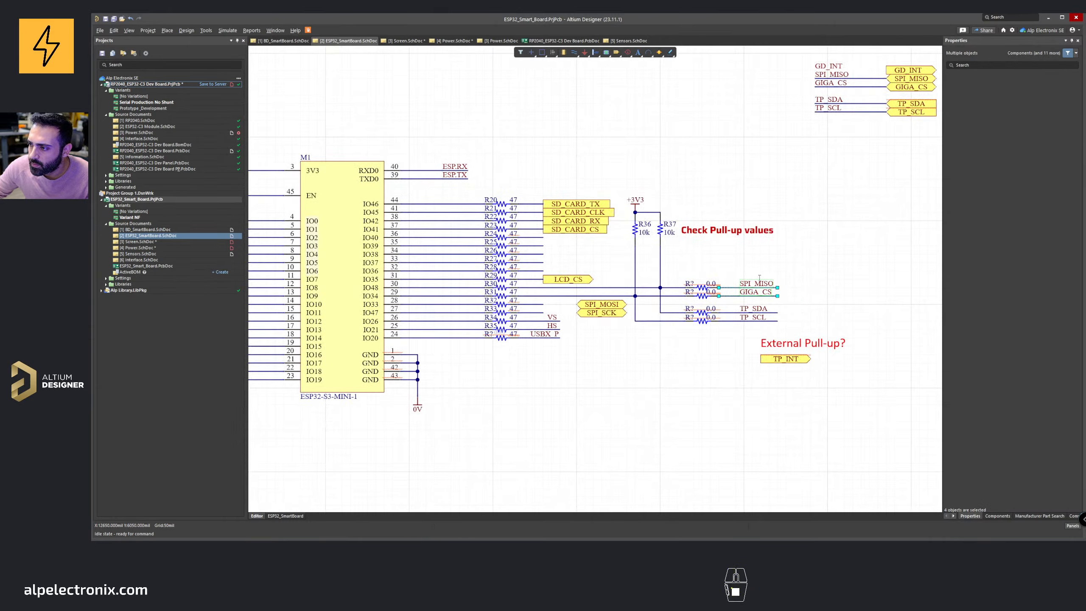
{"action": "left_click", "coordinate": [763, 263]}
{"action": "scroll", "coordinate": [503, 303], "scroll_direction": "down", "scroll_amount": 2, "text": "ctrl"}
{"action": "right_click_drag", "start_coordinate": [503, 303], "coordinate": [658, 293]}
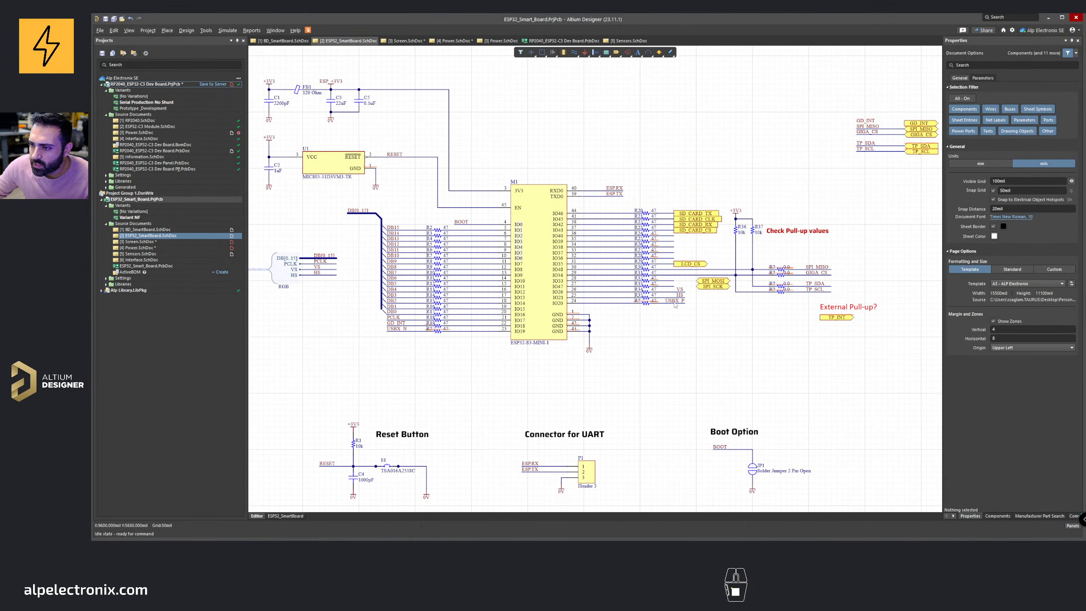
Step: Place a text note reading "Test the series resistors for the USB" at font size 18 beside the USB resistors, then save the sheet
{"action": "right_click_drag", "start_coordinate": [661, 365], "coordinate": [683, 255]}
{"action": "scroll", "coordinate": [687, 213], "scroll_direction": "up", "scroll_amount": 3, "text": "ctrl"}
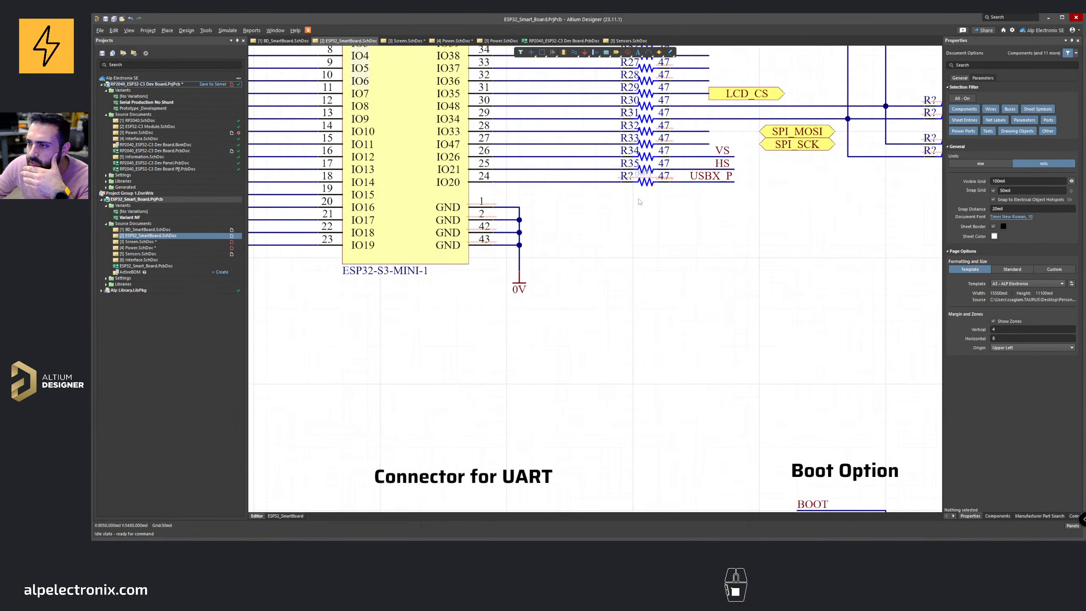
{"action": "right_click_drag", "start_coordinate": [640, 202], "coordinate": [674, 231]}
{"action": "left_click", "coordinate": [638, 52]}
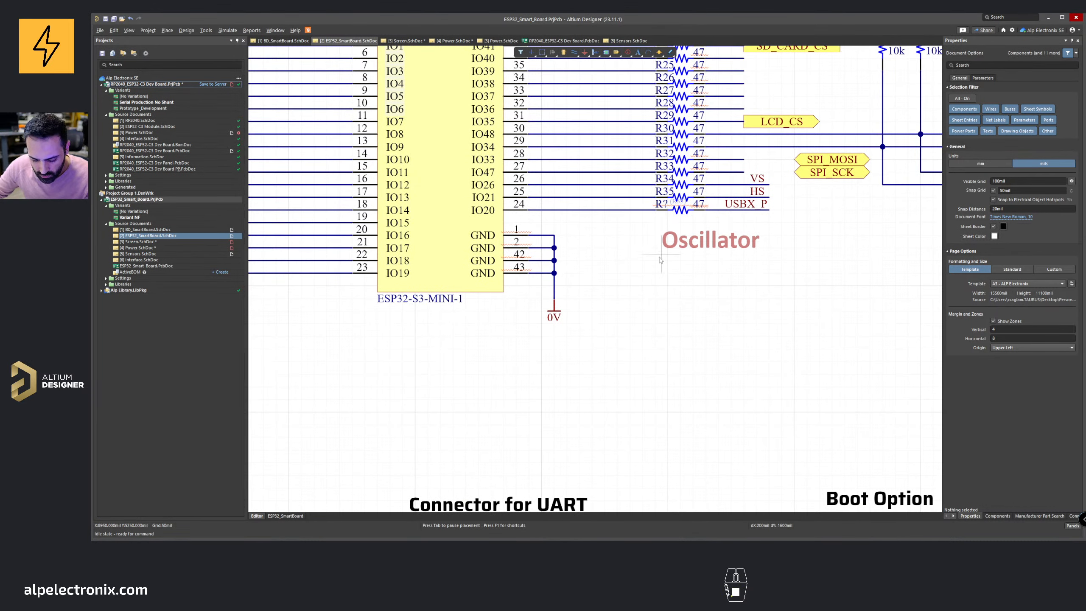
{"action": "key", "text": "Tab"}
{"action": "type", "text": "Ch"}
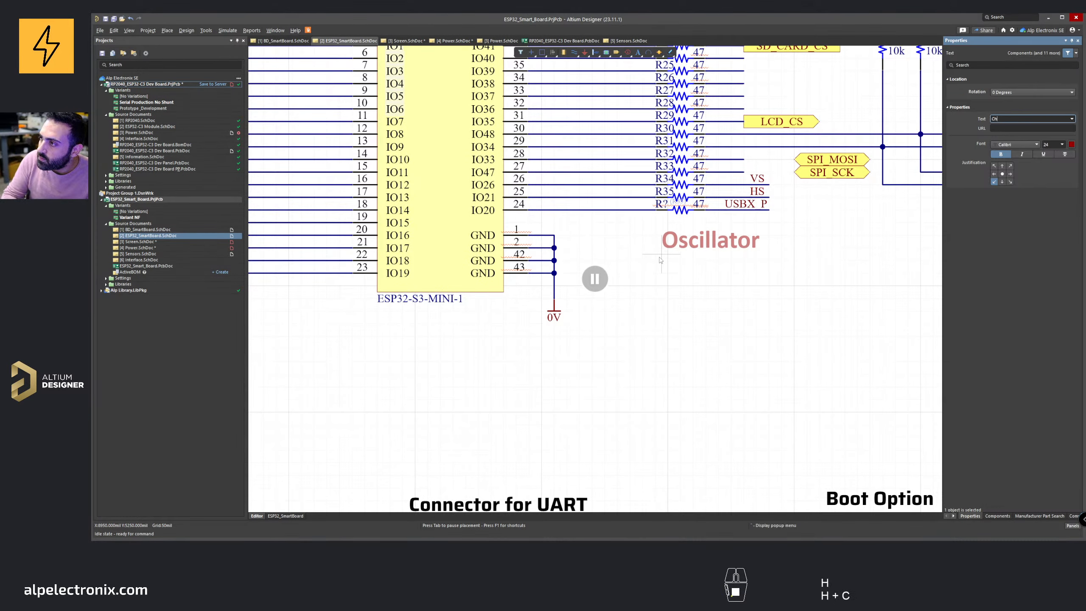
{"action": "key", "text": "BackSpace"}
{"action": "key", "text": "BackSpace"}
{"action": "type", "text": "Test the"}
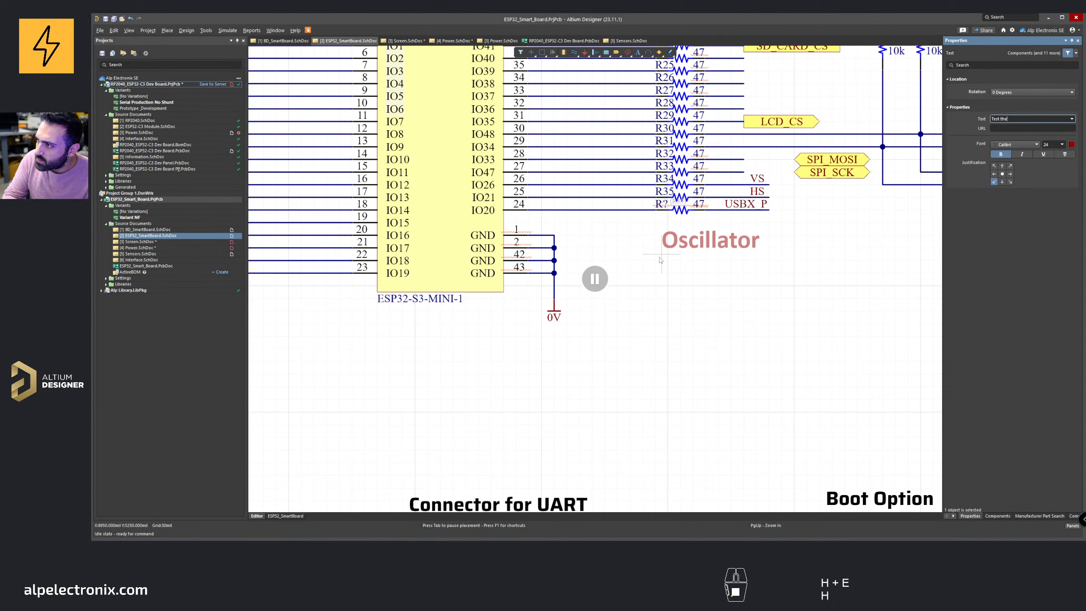
{"action": "type", "text": " series re"}
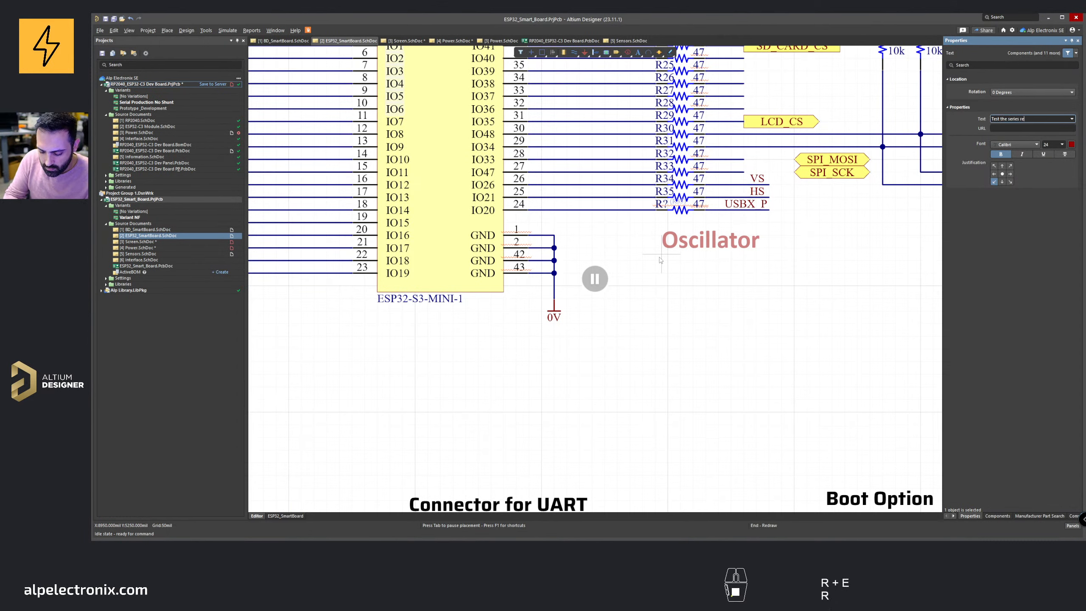
{"action": "type", "text": "sisto"}
{"action": "key", "text": "BackSpace"}
{"action": "type", "text": "sisto"}
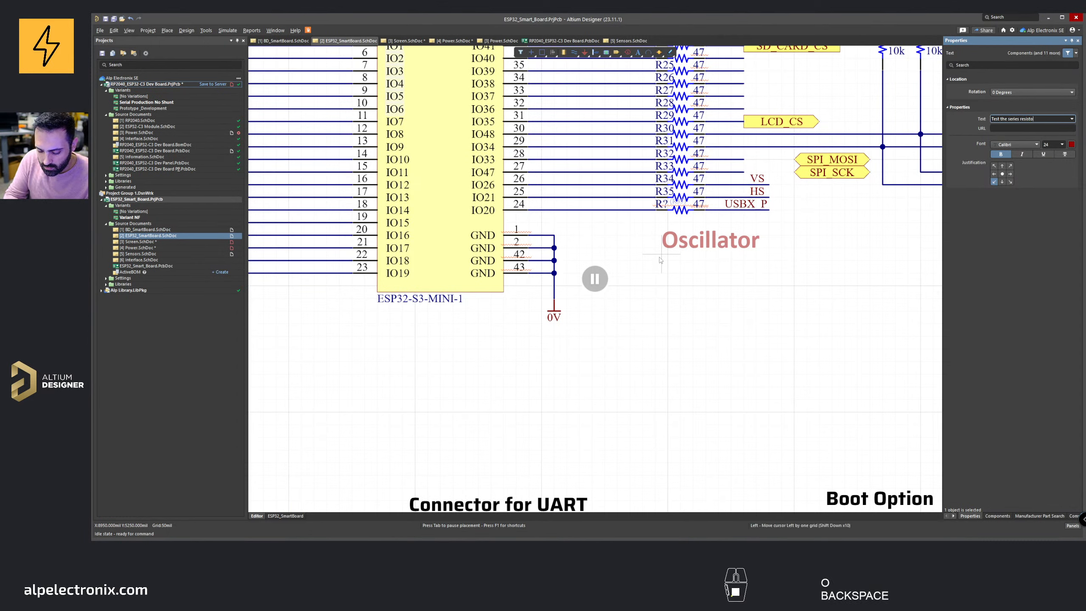
{"action": "key", "text": "Right"}
{"action": "type", "text": "rs for"}
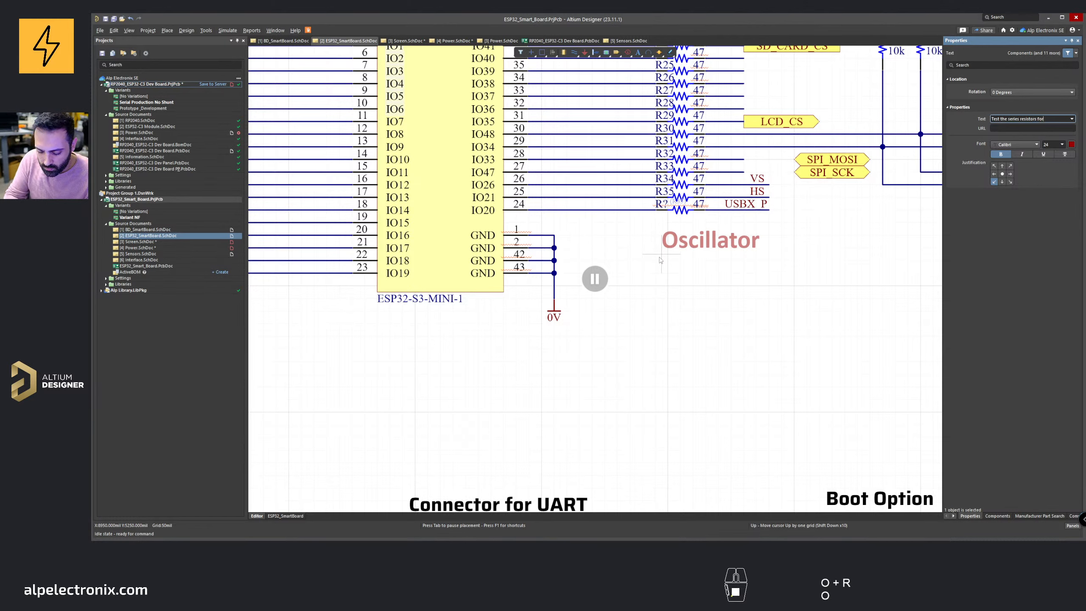
{"action": "type", "text": " the USB"}
{"action": "key", "text": "Return"}
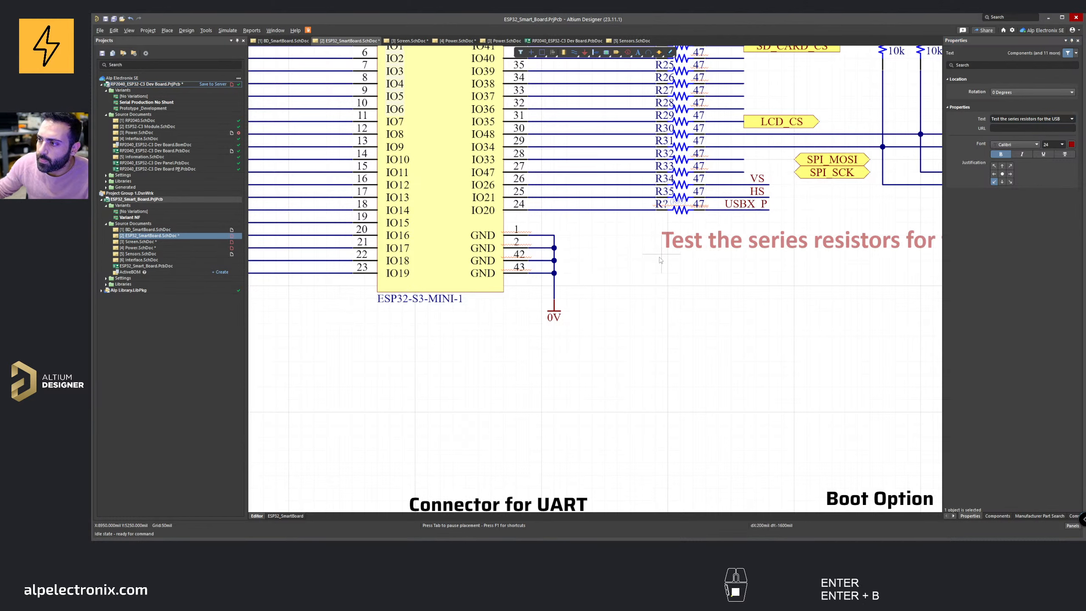
{"action": "key", "text": "Tab"}
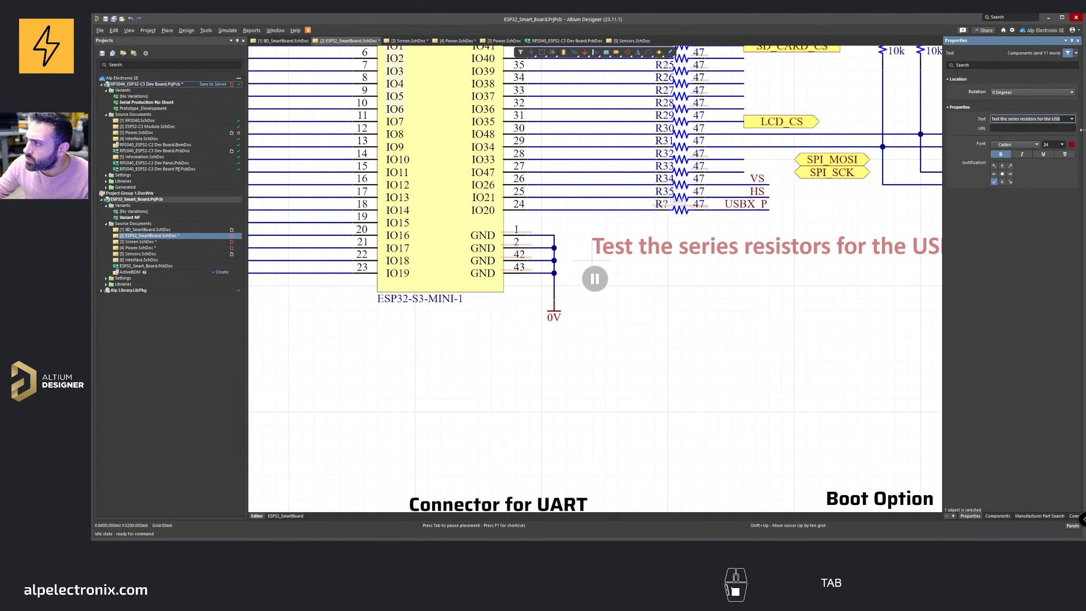
{"action": "left_click", "coordinate": [1063, 144]}
{"action": "left_click", "coordinate": [1053, 192]}
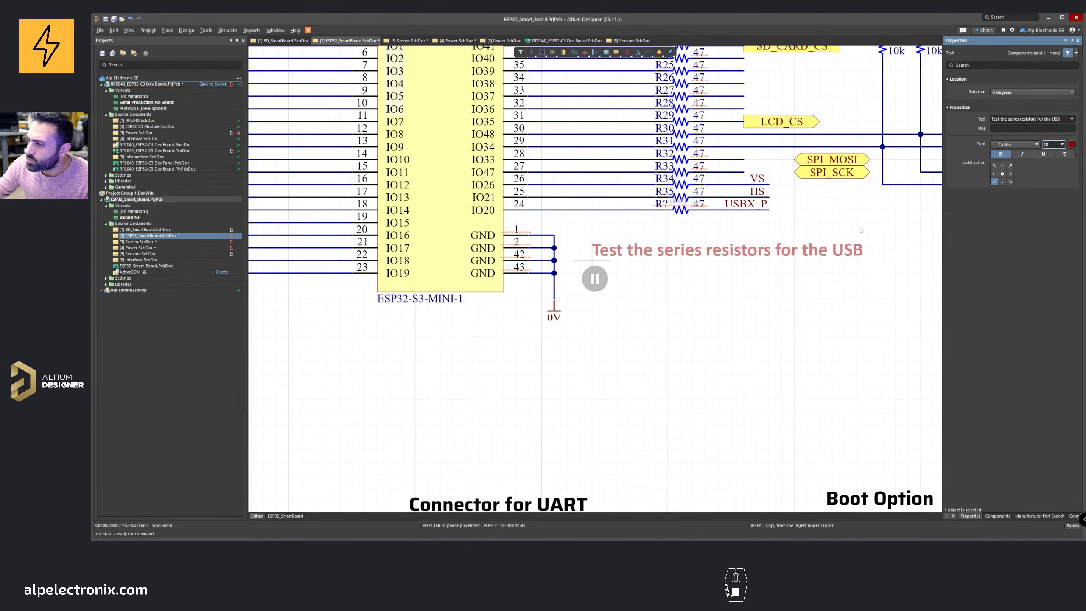
{"action": "left_click", "coordinate": [596, 279]}
{"action": "left_click", "coordinate": [585, 237]}
{"action": "right_click", "coordinate": [638, 269]}
{"action": "middle_click_drag", "start_coordinate": [638, 269], "coordinate": [639, 272]}
{"action": "right_click_drag", "start_coordinate": [639, 272], "coordinate": [651, 290]}
{"action": "key", "text": "ctrl+s"}
Step: Switch to draw.io and review the ESP32 Smart Screen block diagram's connections
{"action": "middle_click_drag", "start_coordinate": [652, 292], "coordinate": [654, 296]}
{"action": "mouse_move", "coordinate": [740, 284]}
{"action": "middle_mouse_down"}
{"action": "mouse_move", "coordinate": [754, 250]}
{"action": "mouse_move", "coordinate": [737, 279]}
{"action": "middle_mouse_up"}
{"action": "right_click_drag", "start_coordinate": [660, 317], "coordinate": [696, 206]}
{"action": "middle_click_drag", "start_coordinate": [695, 206], "coordinate": [678, 271]}
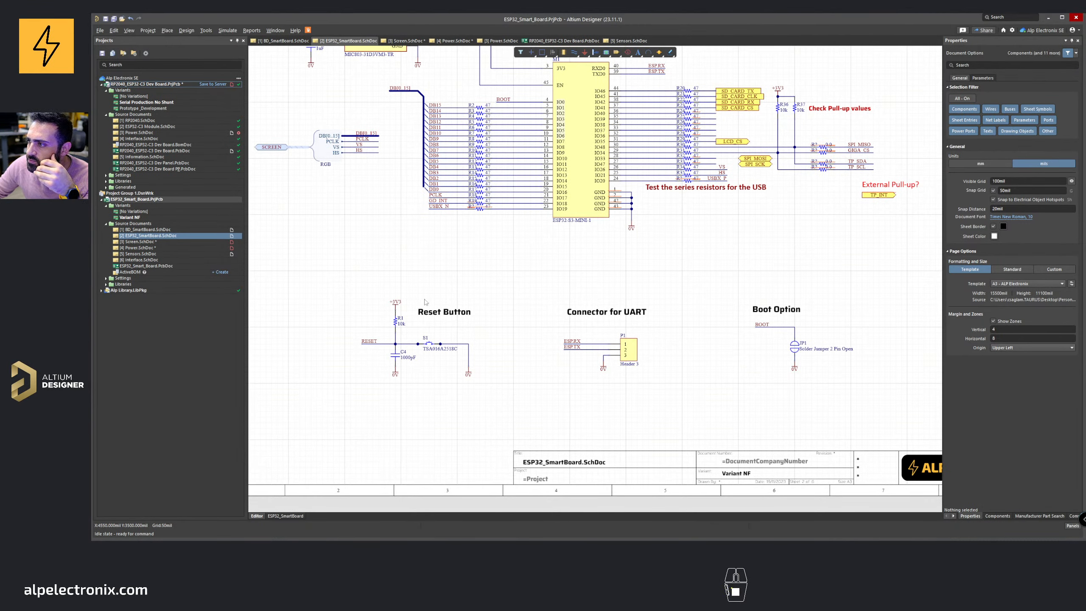
{"action": "right_click_drag", "start_coordinate": [828, 230], "coordinate": [620, 351]}
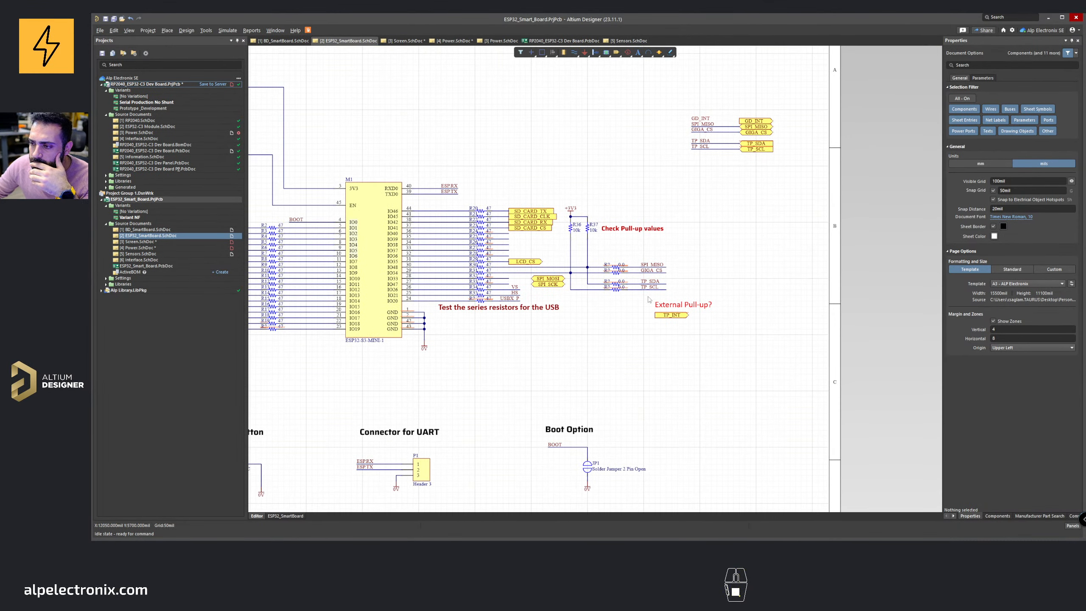
{"action": "left_click", "coordinate": [701, 550]}
{"action": "right_click_drag", "start_coordinate": [873, 356], "coordinate": [755, 301]}
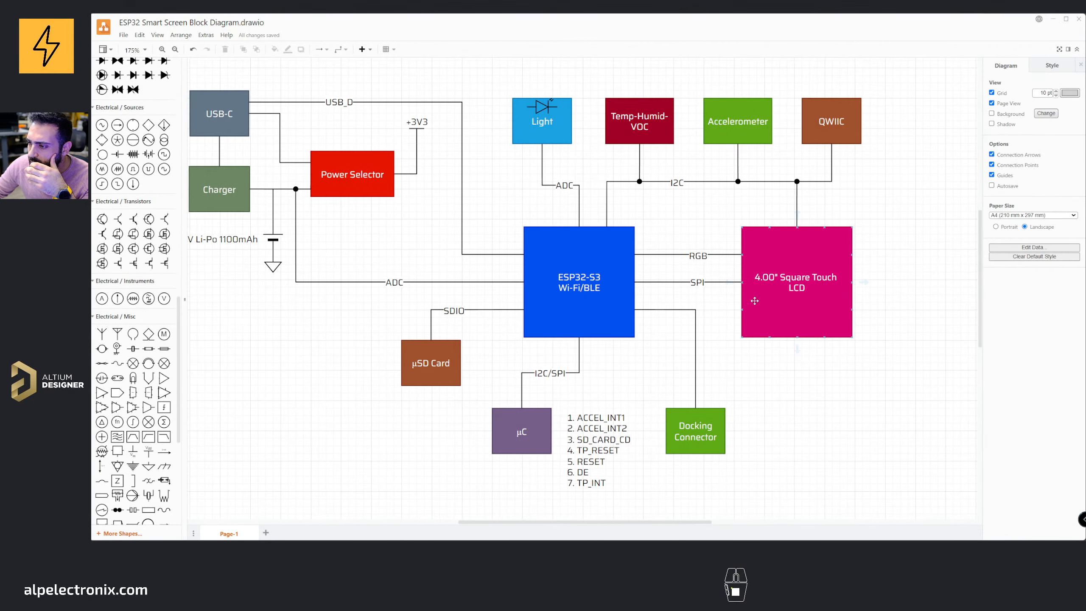
{"action": "mouse_move", "coordinate": [683, 251]}
{"action": "right_mouse_down"}
{"action": "mouse_move", "coordinate": [685, 262]}
{"action": "mouse_move", "coordinate": [747, 262]}
{"action": "right_mouse_up"}
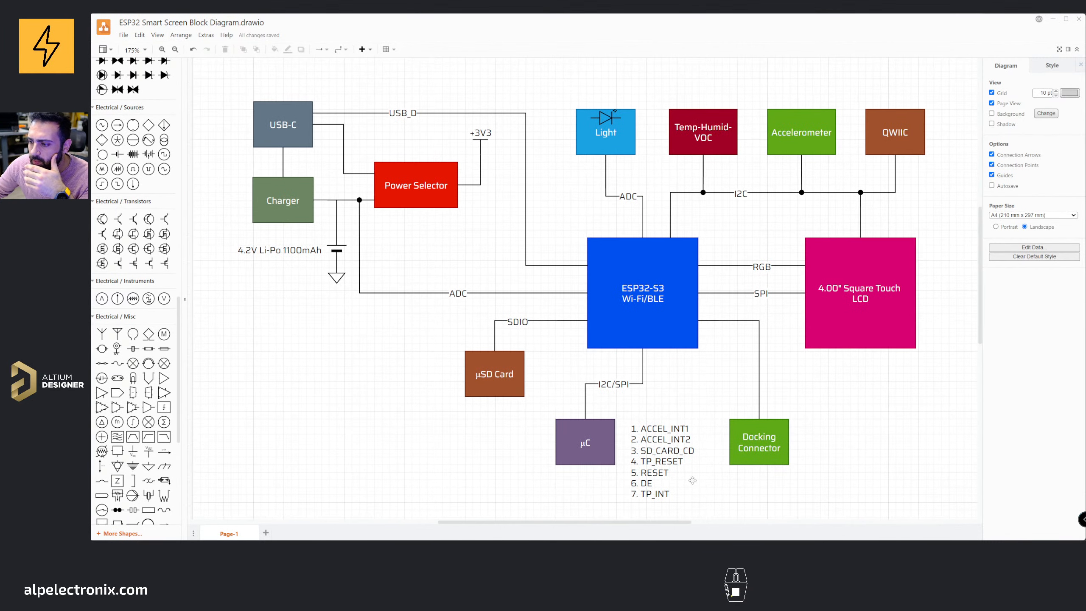
{"action": "left_click", "coordinate": [587, 443]}
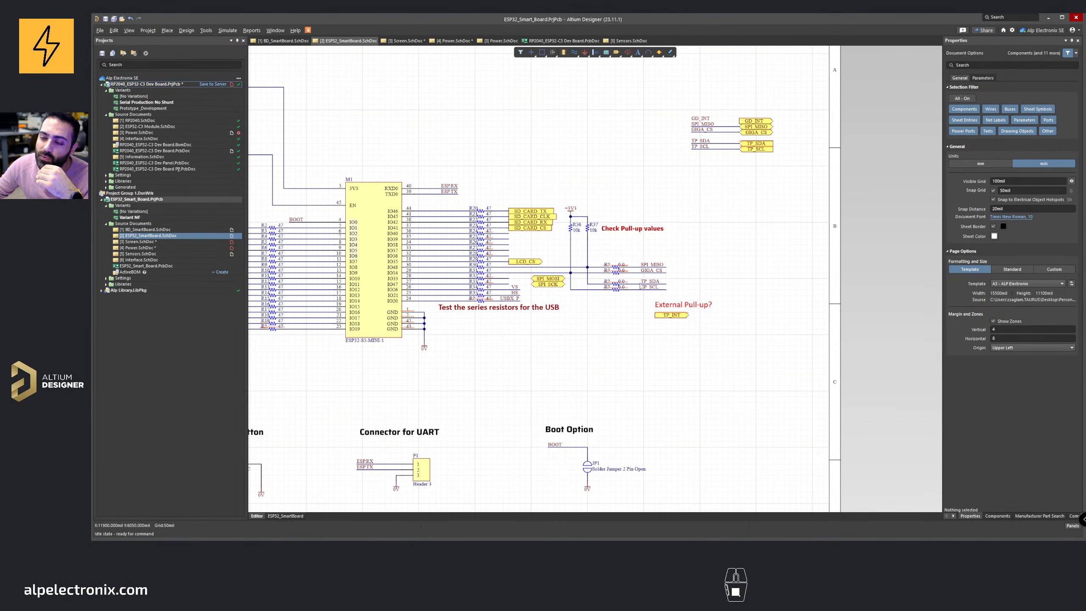
Step: Delete the SPI_MISO and GIGA_CS 0 Ω resistors with their wiring and move the TP_SCL resistor up beside TP_SDA
{"action": "scroll", "coordinate": [640, 273], "scroll_direction": "up", "scroll_amount": 2, "text": "ctrl"}
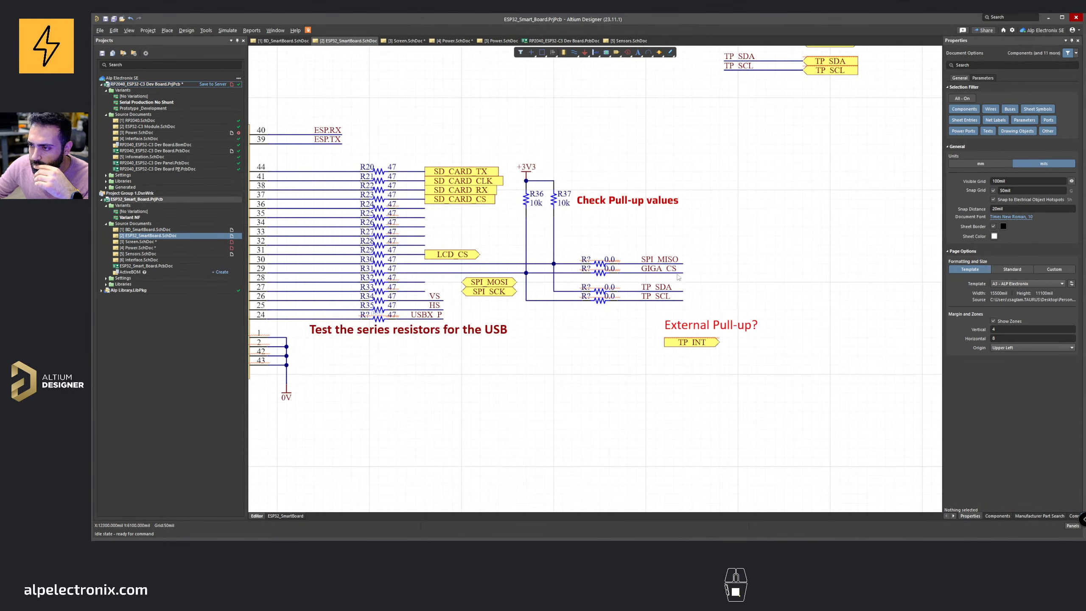
{"action": "left_click_drag", "start_coordinate": [694, 278], "coordinate": [617, 269]}
{"action": "key", "text": "Delete"}
{"action": "left_click", "coordinate": [573, 262]}
{"action": "key", "text": "Delete"}
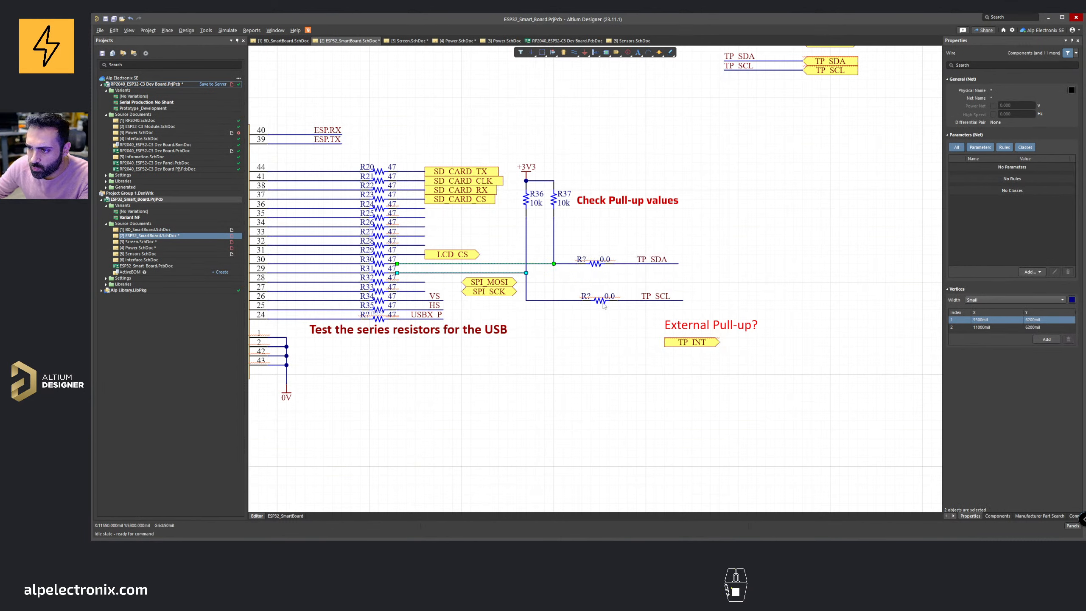
{"action": "left_click_drag", "start_coordinate": [604, 306], "coordinate": [600, 274]}
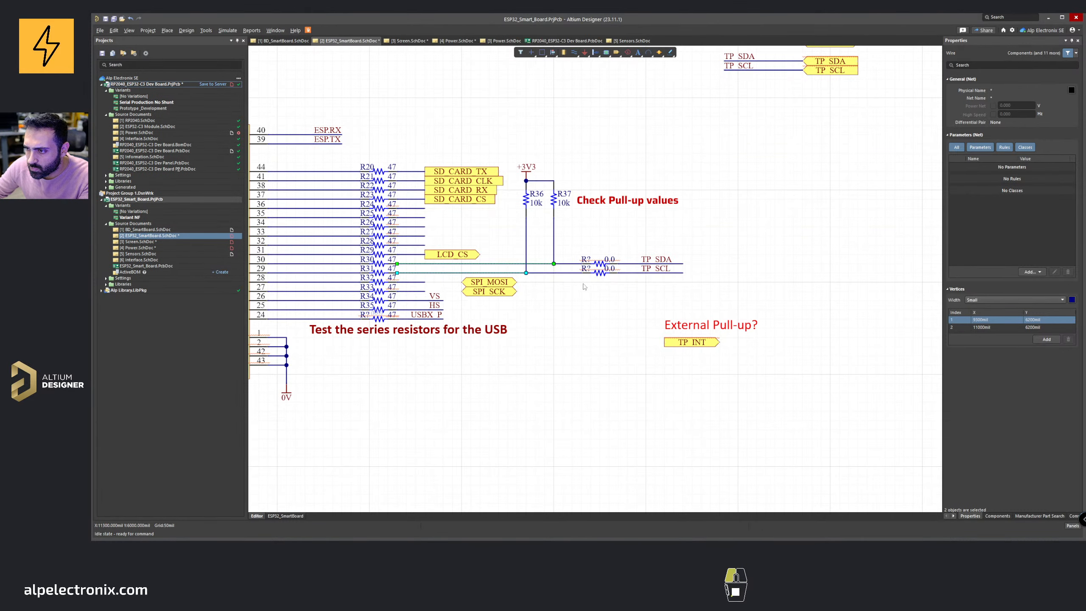
{"action": "left_click", "coordinate": [584, 287]}
Step: Save all modified project documents
{"action": "scroll", "coordinate": [585, 287], "scroll_direction": "down", "scroll_amount": 5, "text": "ctrl"}
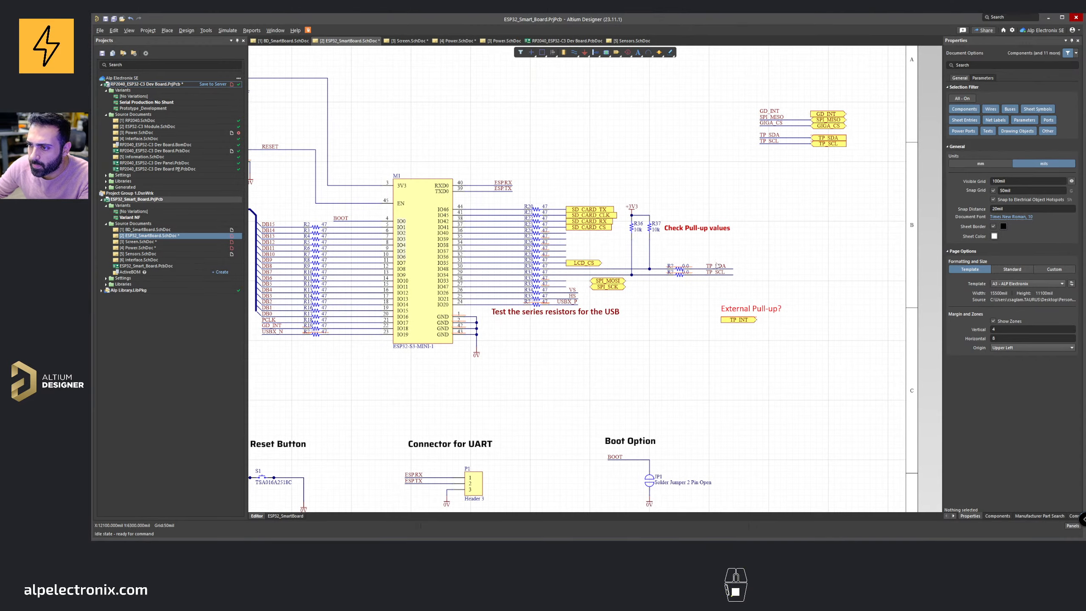
{"action": "right_click_drag", "start_coordinate": [717, 266], "coordinate": [826, 293]}
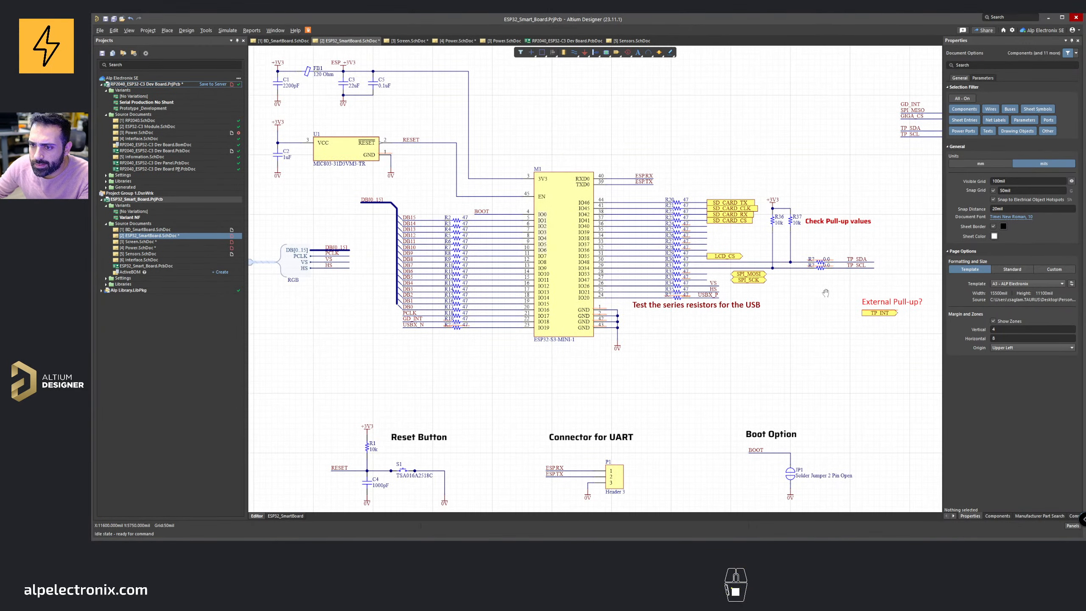
{"action": "right_click_drag", "start_coordinate": [541, 303], "coordinate": [501, 319]}
{"action": "scroll", "coordinate": [420, 319], "scroll_direction": "down", "scroll_amount": 1, "text": "ctrl"}
{"action": "right_click_drag", "start_coordinate": [424, 317], "coordinate": [506, 320]}
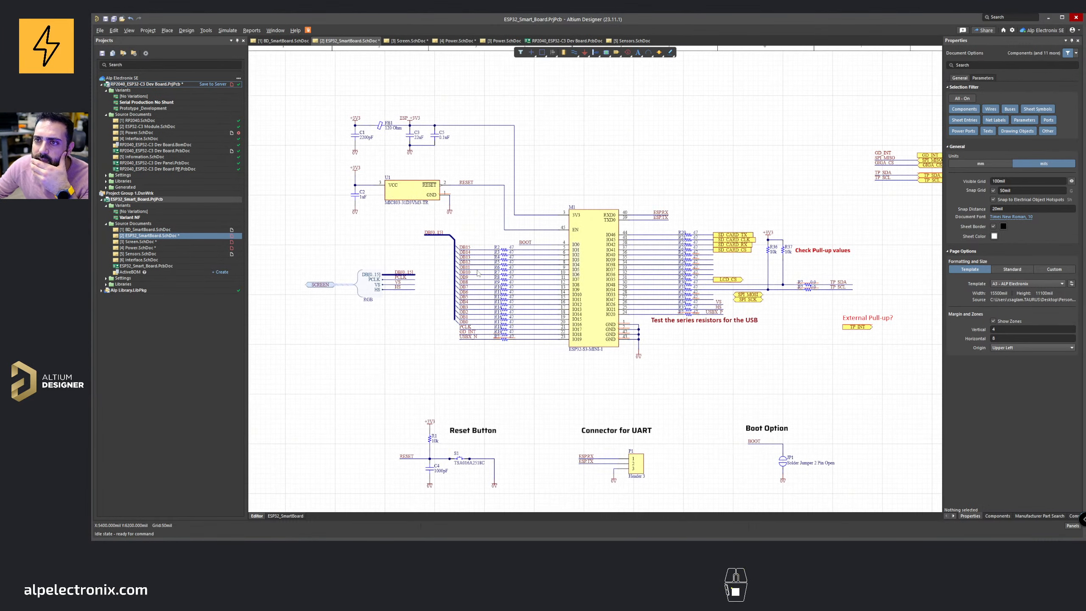
{"action": "left_click", "coordinate": [122, 19]}
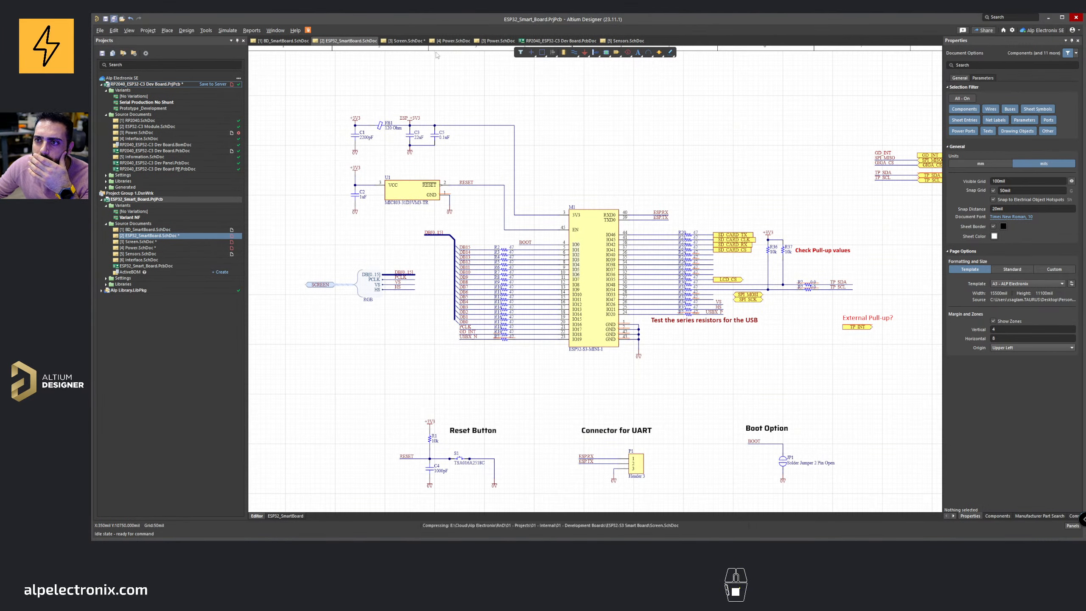
Step: Open the Power sheet and examine the charger circuit and its resistors
{"action": "left_click", "coordinate": [451, 41]}
{"action": "right_click", "coordinate": [495, 41]}
{"action": "left_click", "coordinate": [519, 48]}
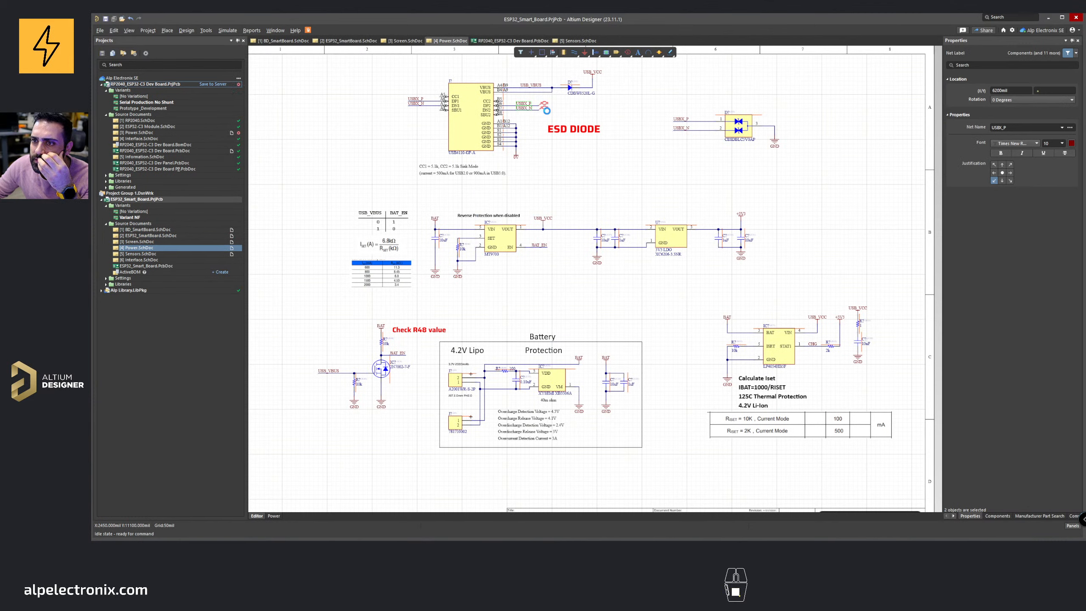
{"action": "right_click_drag", "start_coordinate": [709, 147], "coordinate": [705, 155]}
{"action": "left_click", "coordinate": [571, 137]}
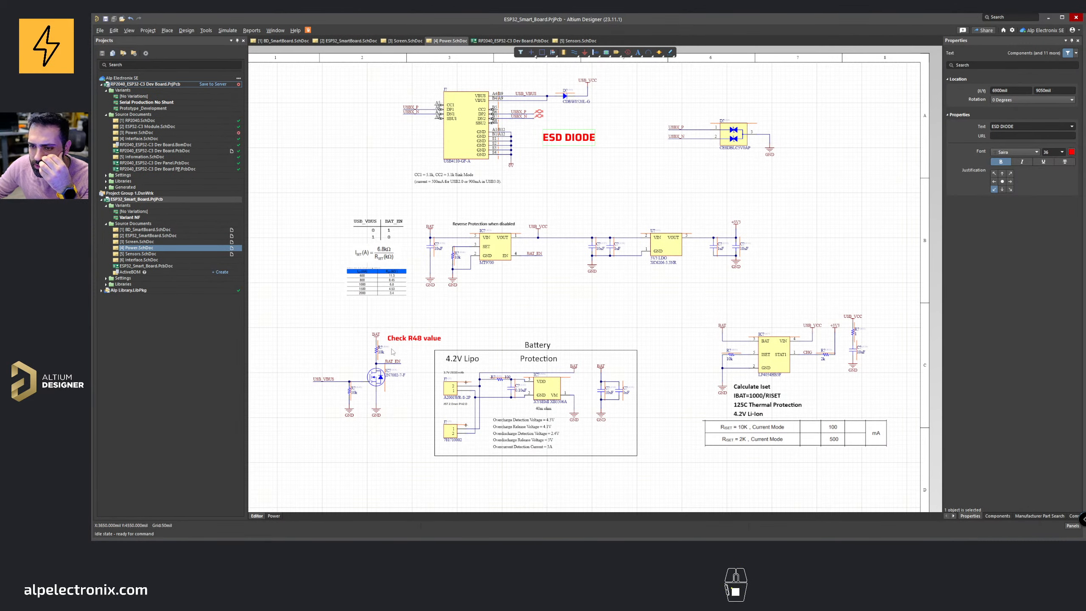
{"action": "right_click_drag", "start_coordinate": [375, 367], "coordinate": [428, 351]}
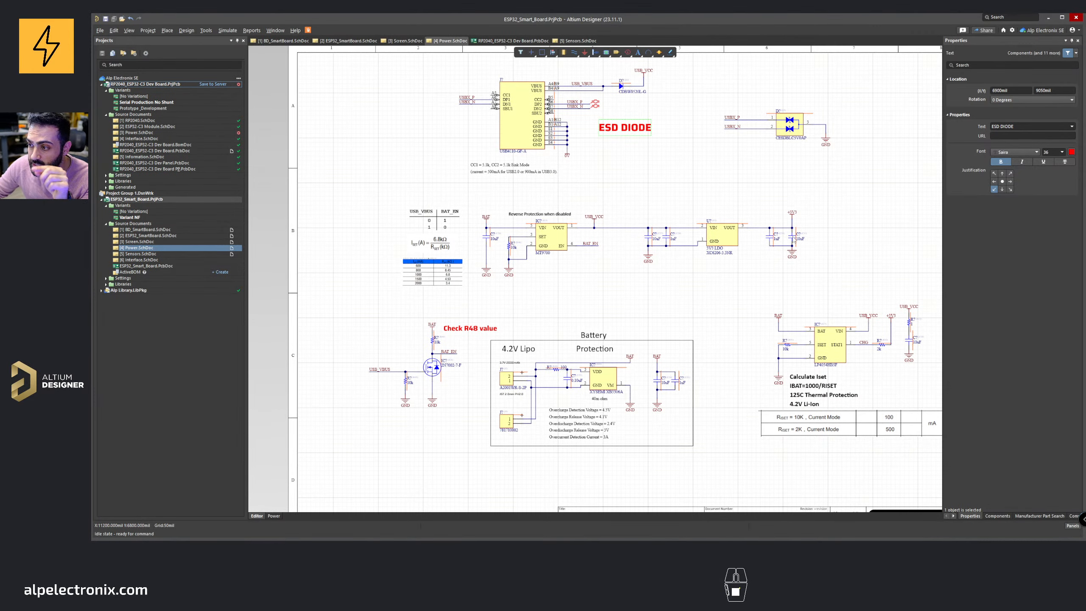
{"action": "right_click_drag", "start_coordinate": [779, 377], "coordinate": [740, 384]}
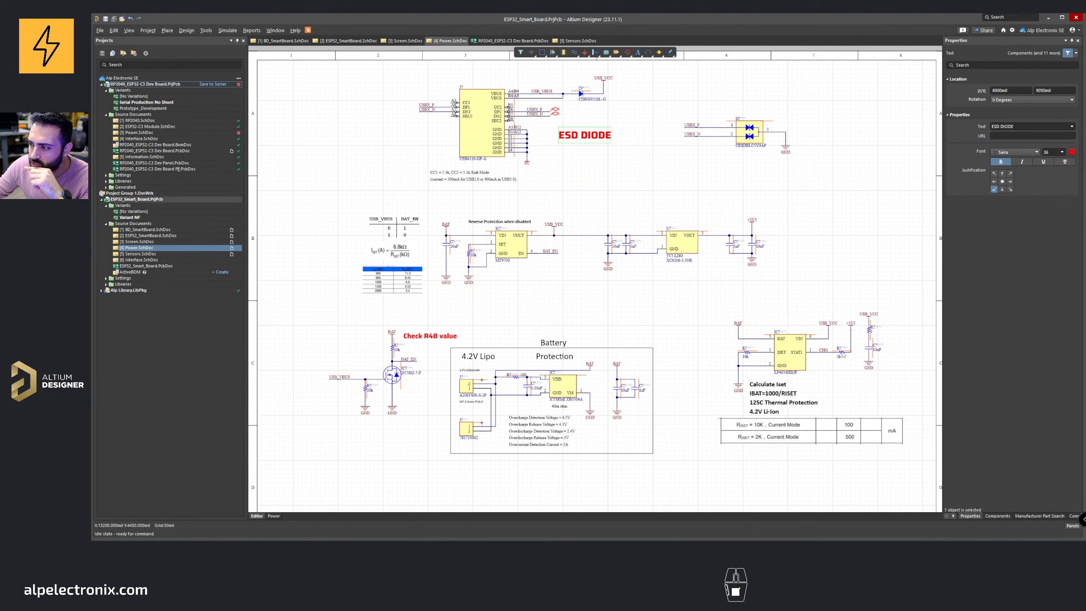
{"action": "left_click", "coordinate": [841, 354]}
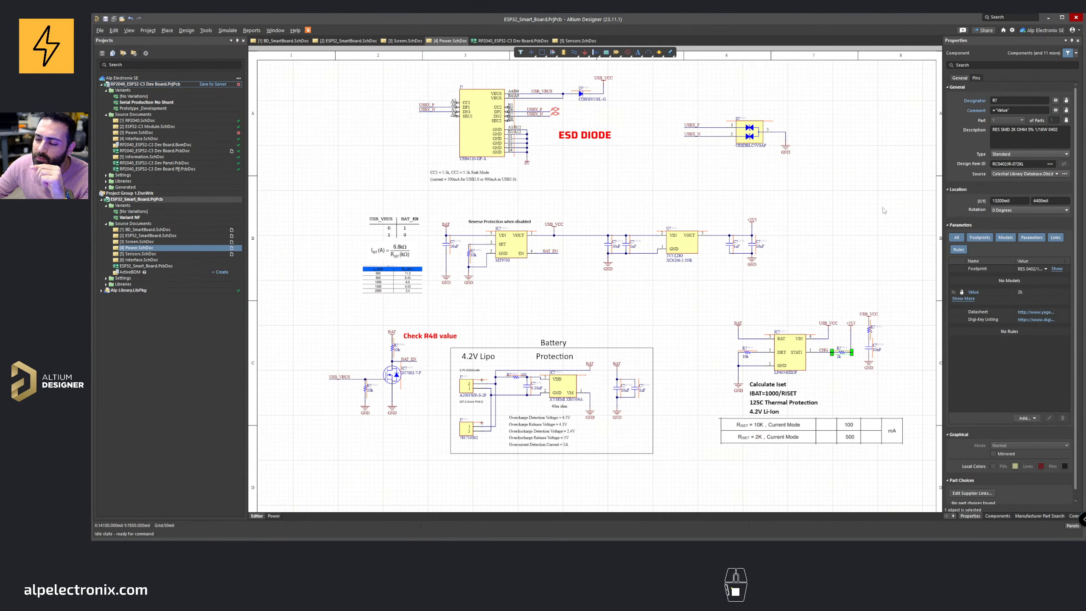
Step: Copy the 10k pull-up resistor R39 from the Screen sheet
{"action": "left_click", "coordinate": [405, 40]}
{"action": "scroll", "coordinate": [439, 181], "scroll_direction": "up", "scroll_amount": 3, "text": "ctrl"}
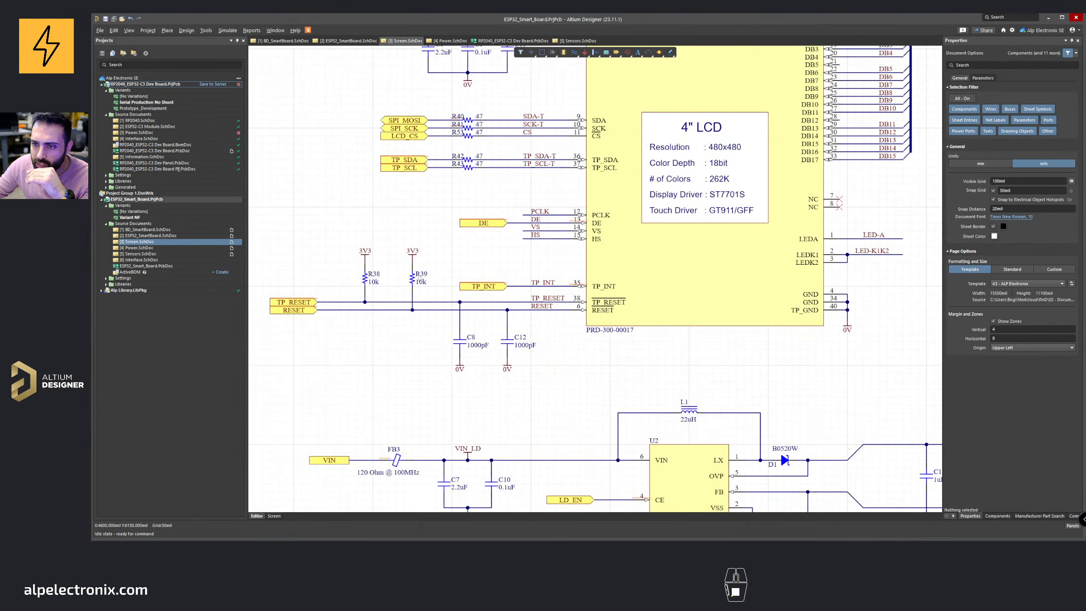
{"action": "right_click_drag", "start_coordinate": [424, 274], "coordinate": [481, 262]}
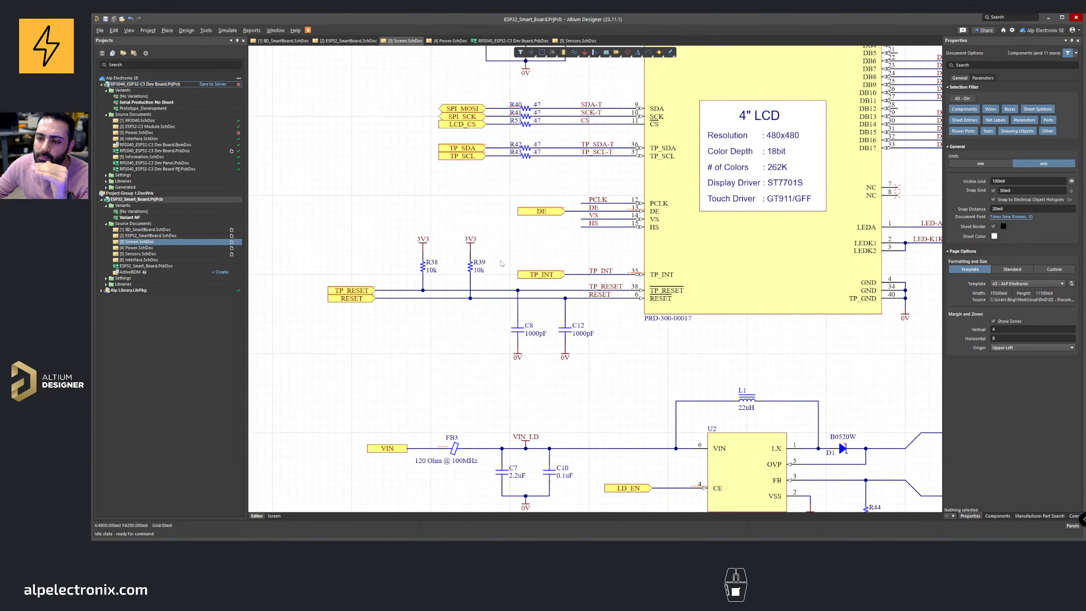
{"action": "left_click", "coordinate": [470, 266]}
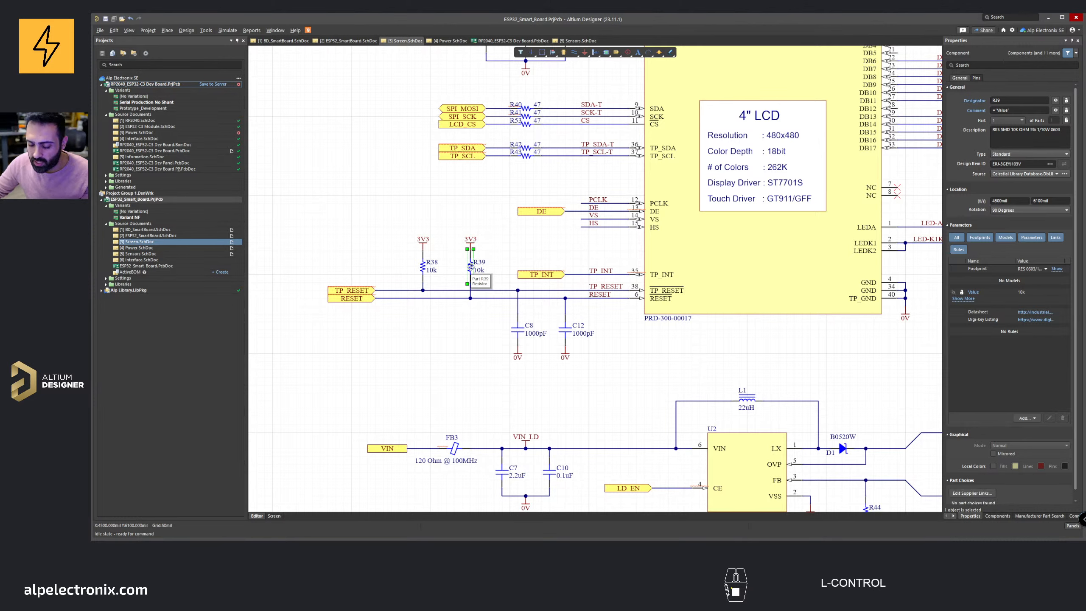
{"action": "key", "text": "ctrl+c"}
{"action": "left_click", "coordinate": [999, 515]}
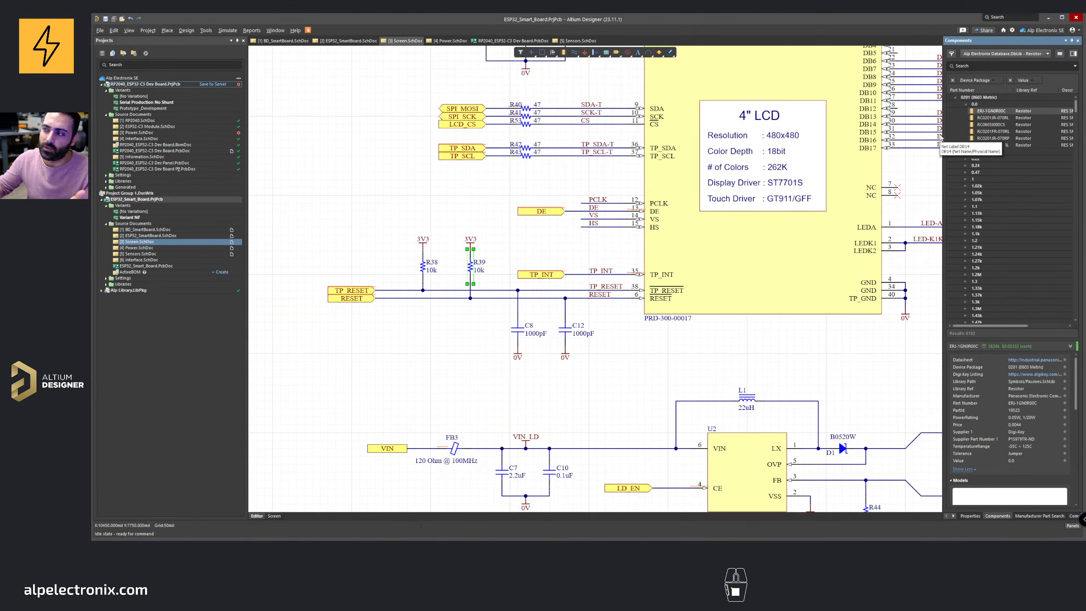
{"action": "left_click", "coordinate": [957, 98]}
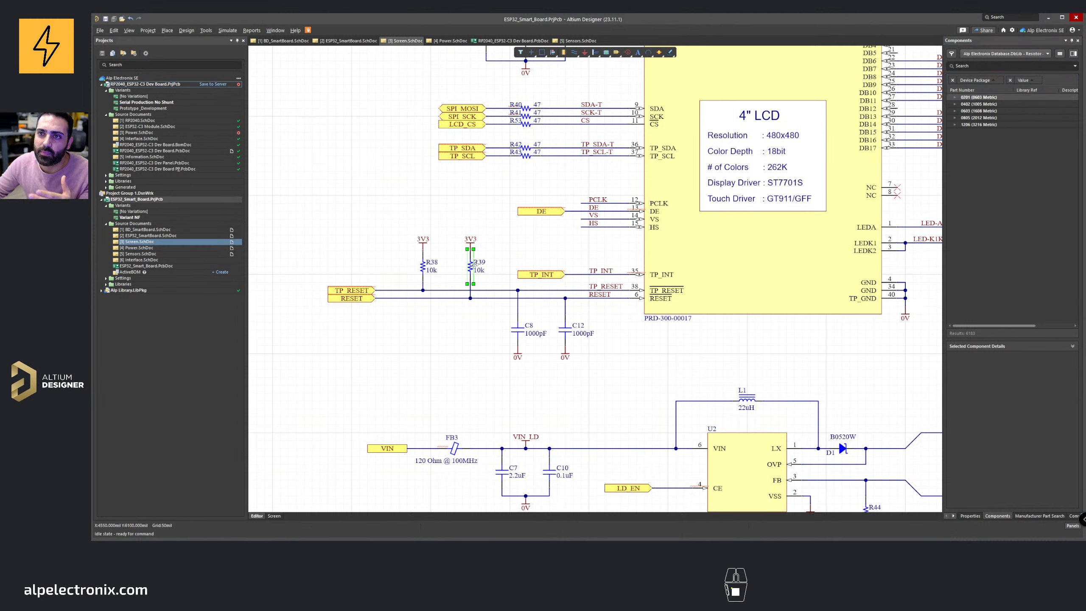
Step: Paste the copied 10k resistor onto the charger's ISET pin on the Power sheet
{"action": "left_click", "coordinate": [450, 41]}
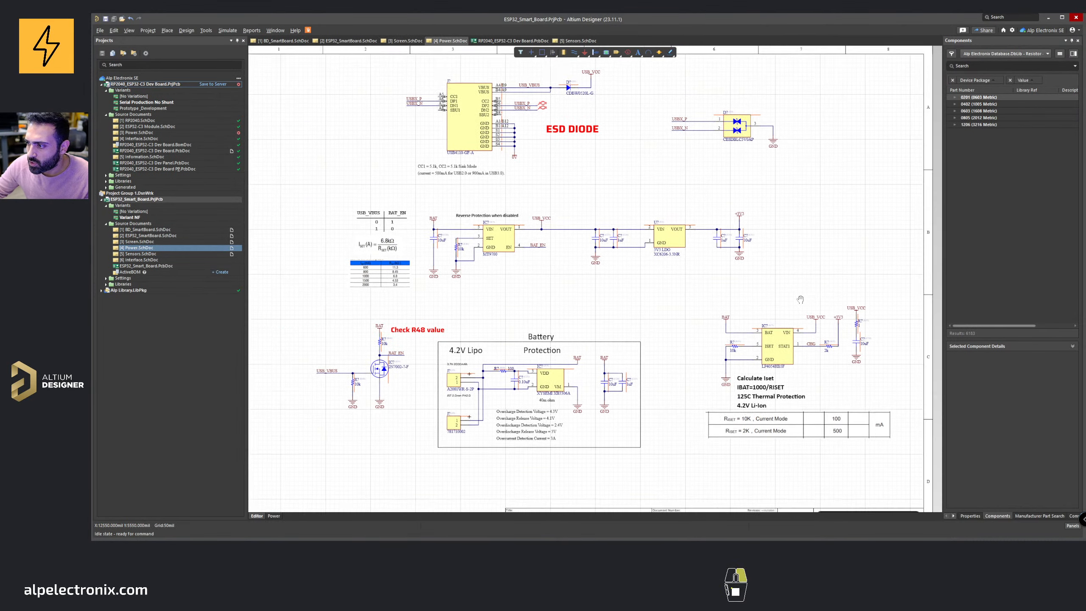
{"action": "key", "text": "ctrl+v"}
{"action": "scroll", "coordinate": [666, 315], "scroll_direction": "up", "scroll_amount": 6, "text": "ctrl"}
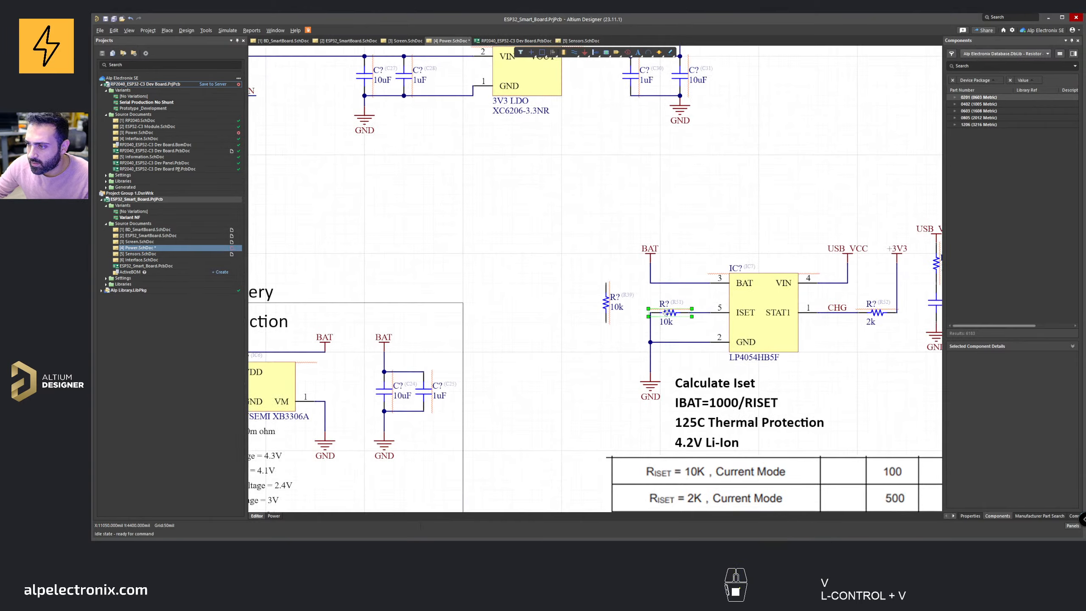
{"action": "key", "text": "space"}
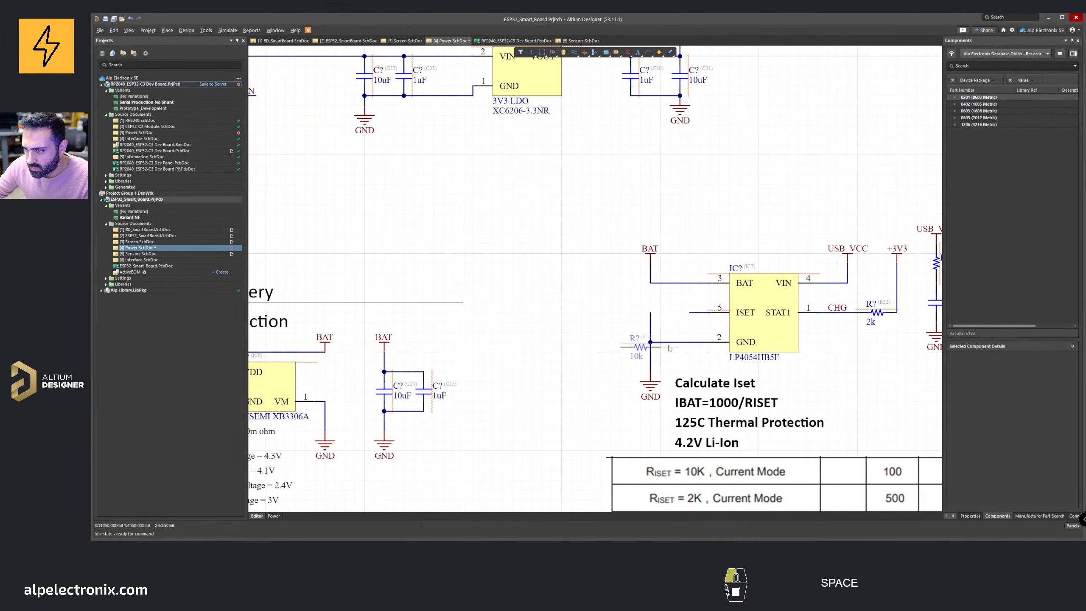
{"action": "left_click", "coordinate": [692, 316]}
Step: Replace the MT9700 SET resistor with a pasted copy of the 10k resistor
{"action": "scroll", "coordinate": [692, 316], "scroll_direction": "down", "scroll_amount": 4, "text": "ctrl"}
{"action": "scroll", "coordinate": [599, 278], "scroll_direction": "up", "scroll_amount": 3}
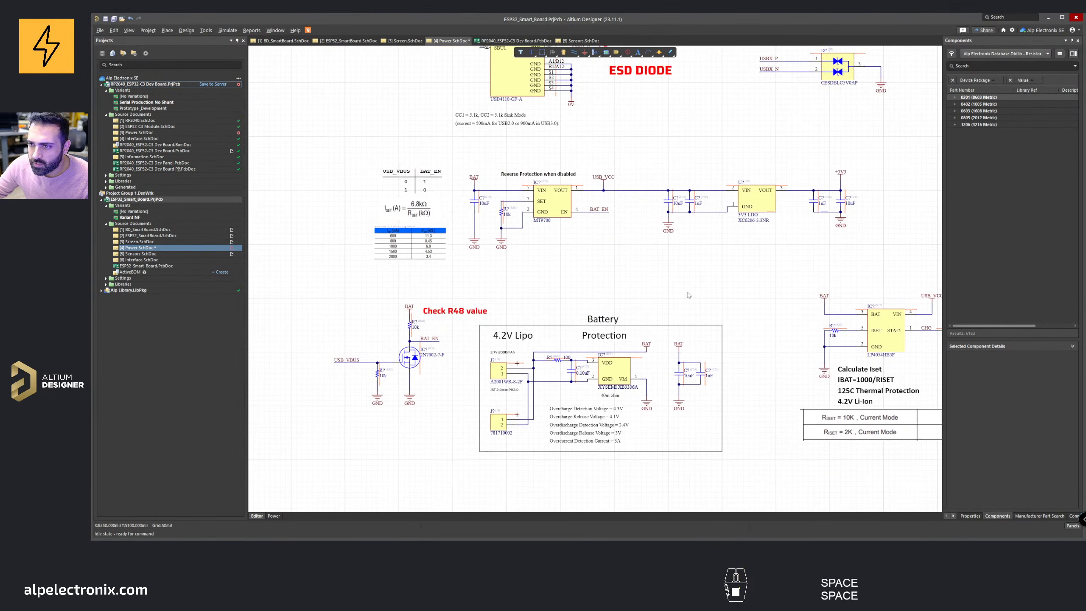
{"action": "scroll", "coordinate": [489, 234], "scroll_direction": "up", "scroll_amount": 4, "text": "ctrl"}
{"action": "left_click", "coordinate": [515, 191]}
{"action": "key", "text": "Delete"}
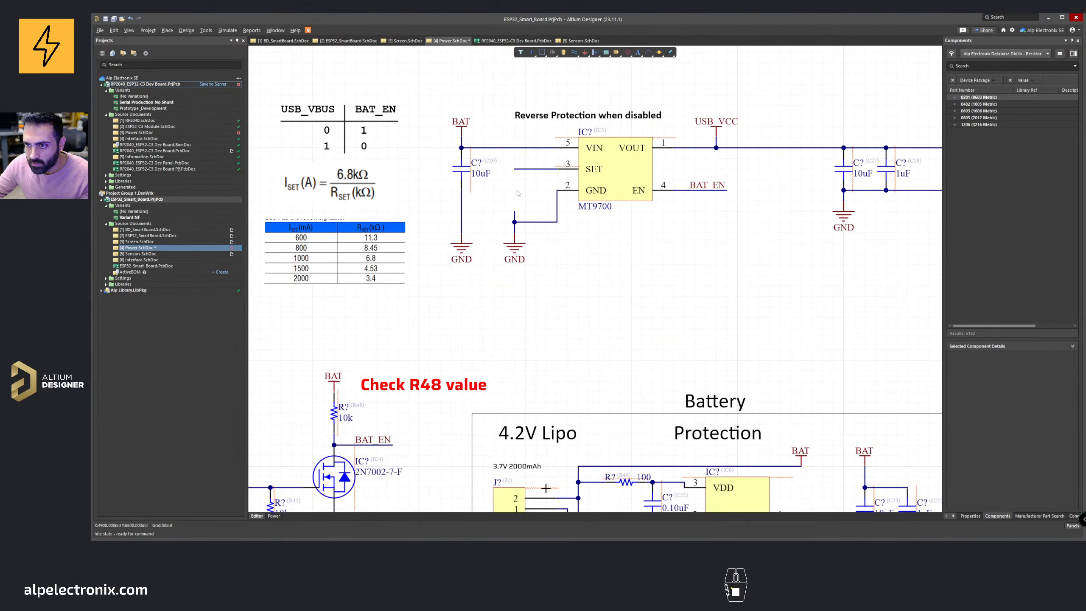
{"action": "key", "text": "ctrl+v"}
{"action": "left_click", "coordinate": [513, 188]}
Step: Replace the BAT pull-up resistor above the MOSFET with a pasted copy of the 10k resistor
{"action": "scroll", "coordinate": [513, 188], "scroll_direction": "down", "scroll_amount": 3, "text": "ctrl"}
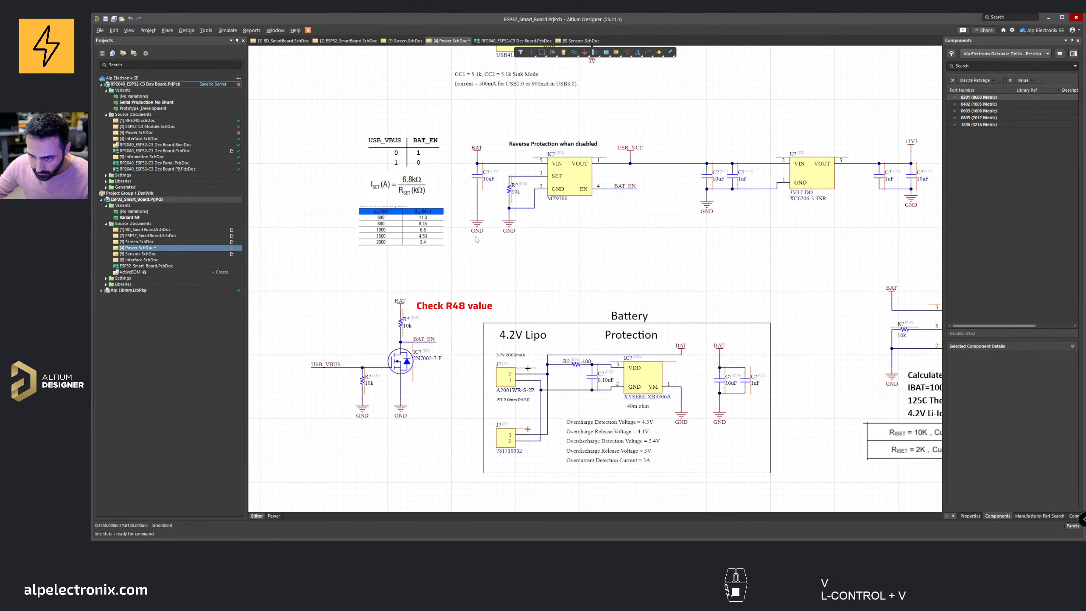
{"action": "scroll", "coordinate": [491, 308], "scroll_direction": "up", "scroll_amount": 3, "text": "ctrl"}
{"action": "left_click", "coordinate": [491, 304]}
{"action": "key", "text": "Delete"}
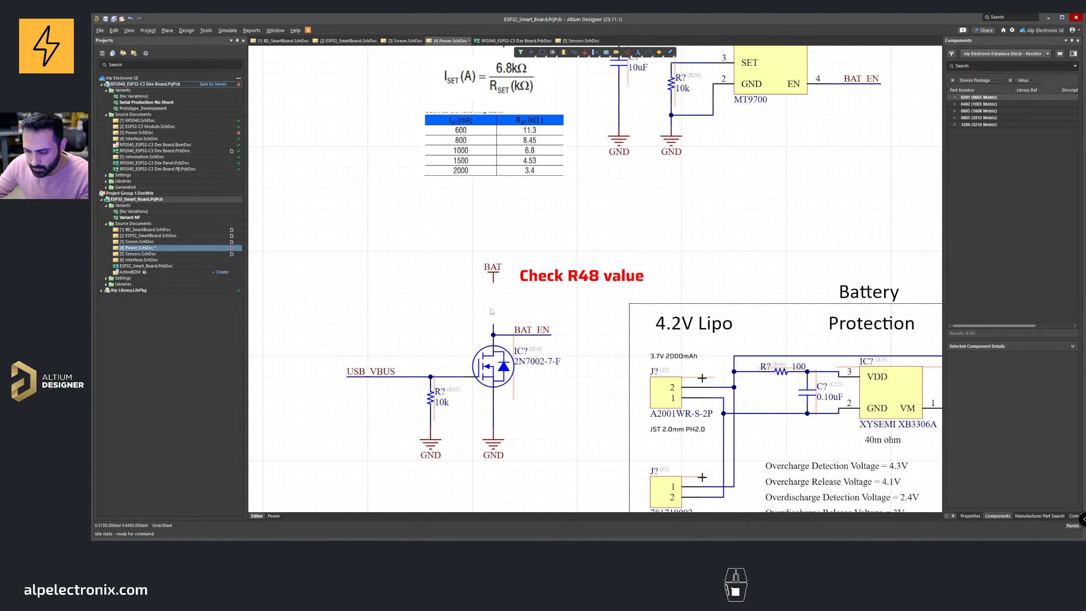
{"action": "key", "text": "ctrl+v"}
{"action": "left_click", "coordinate": [492, 305]}
Step: Replace the USB_VBUS pull-down resistor with a pasted copy of the 10k resistor
{"action": "left_click", "coordinate": [429, 395]}
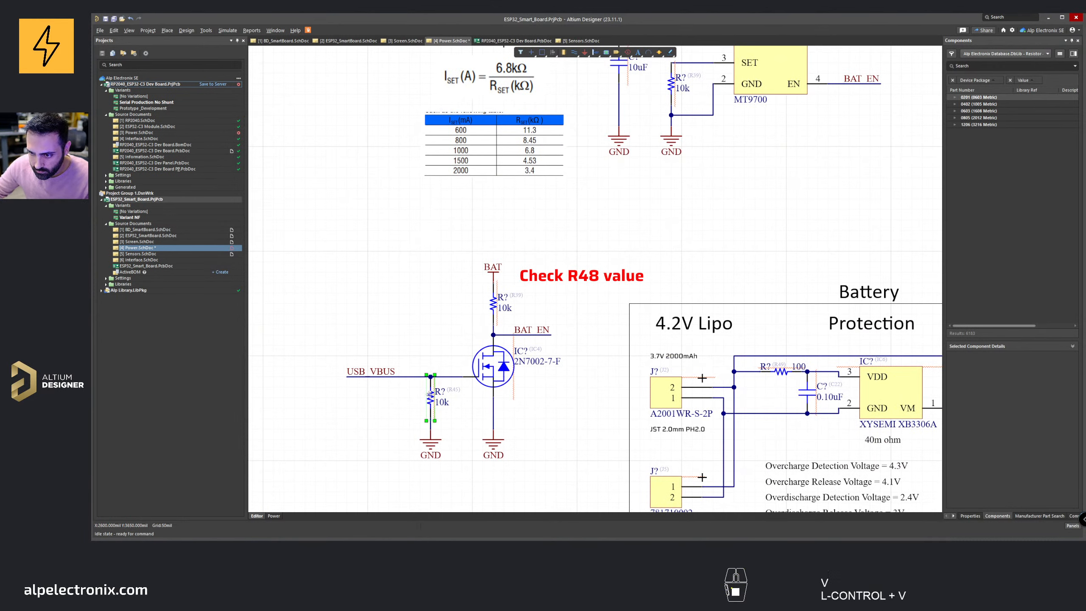
{"action": "key", "text": "Delete"}
{"action": "key", "text": "ctrl+v"}
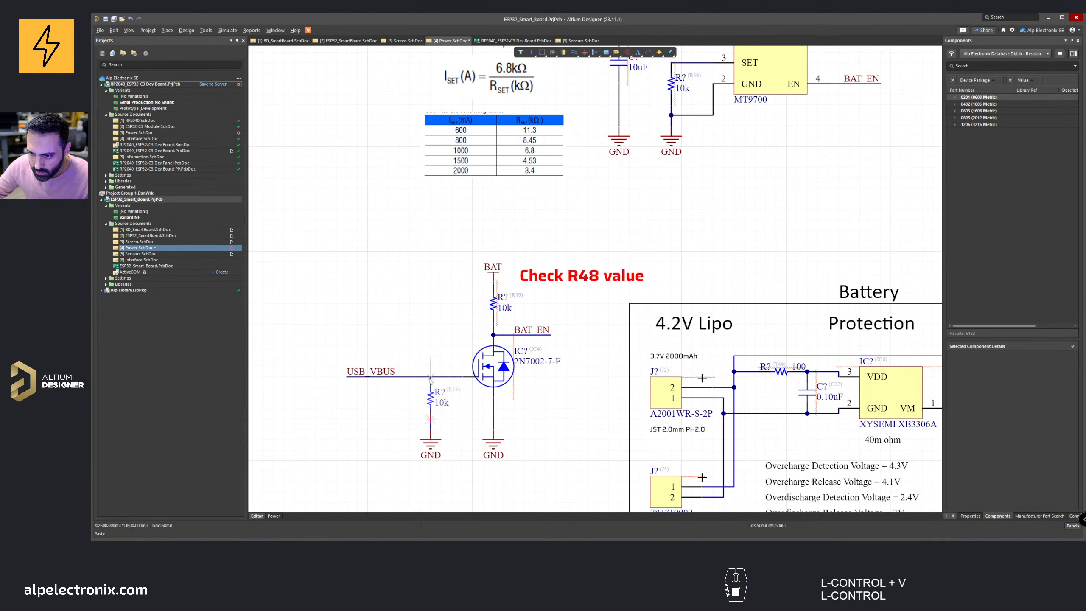
{"action": "left_click", "coordinate": [430, 377]}
Step: Search the component library for 2k and place a 2k resistor beside the charger circuit
{"action": "scroll", "coordinate": [513, 368], "scroll_direction": "down", "scroll_amount": 5, "text": "ctrl"}
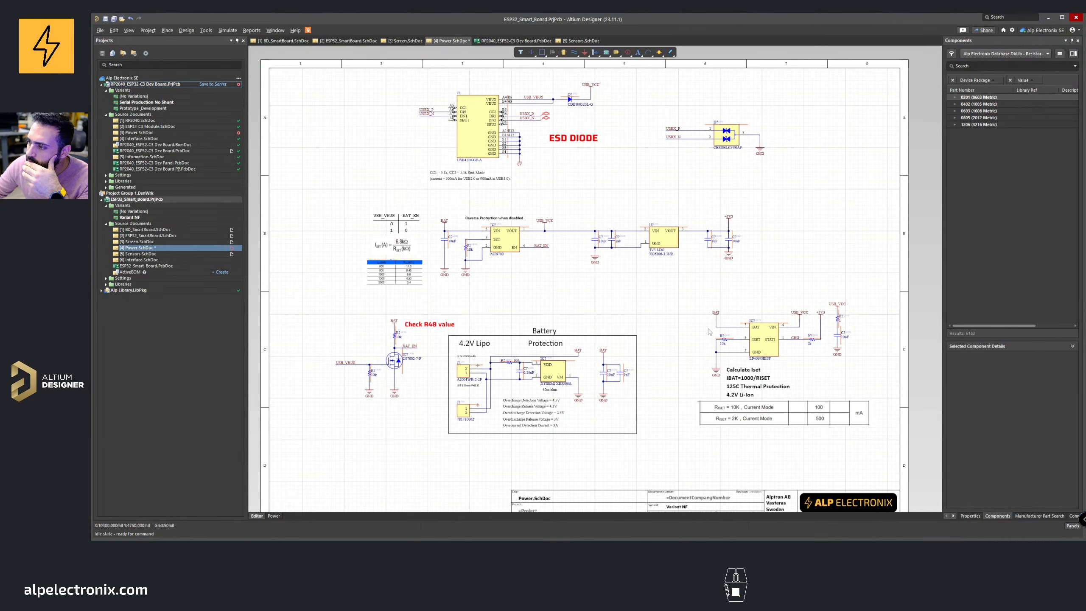
{"action": "right_click_drag", "start_coordinate": [832, 356], "coordinate": [779, 357]}
{"action": "left_click", "coordinate": [970, 515]}
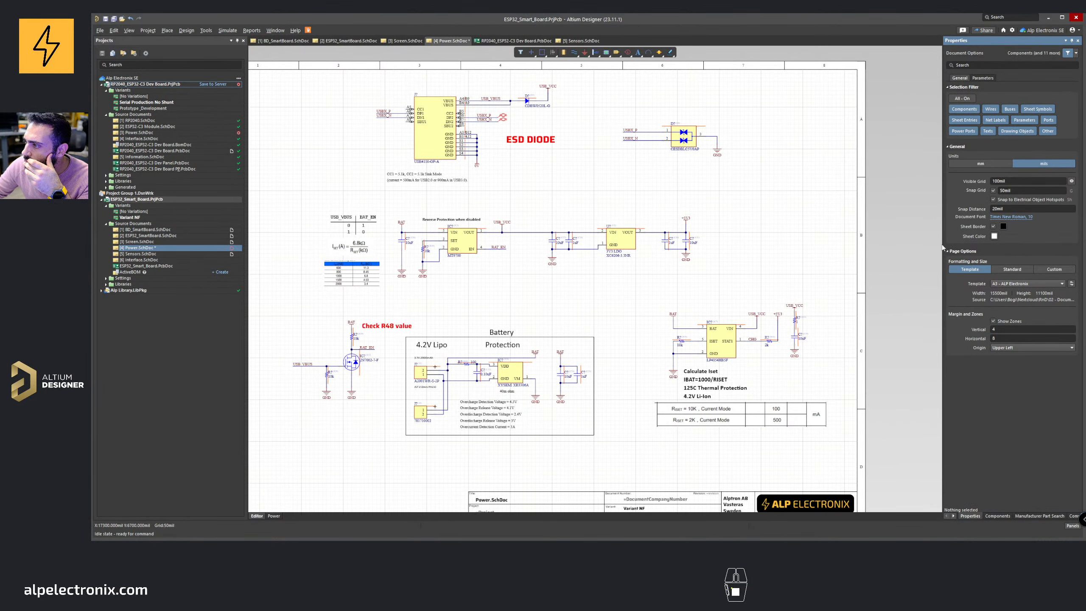
{"action": "left_click_drag", "start_coordinate": [942, 248], "coordinate": [840, 249]}
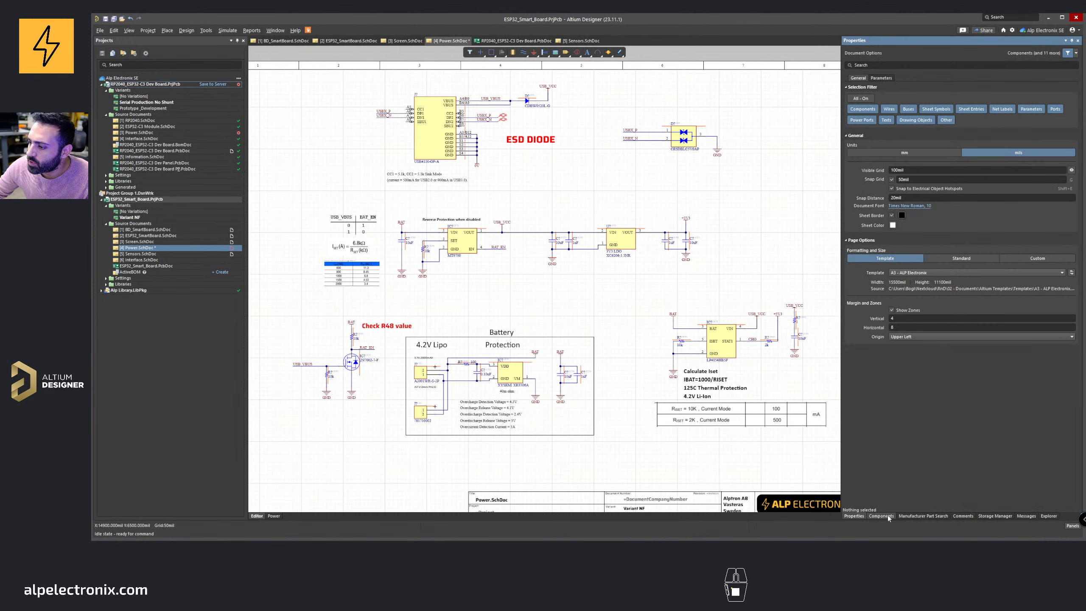
{"action": "left_click", "coordinate": [882, 516]}
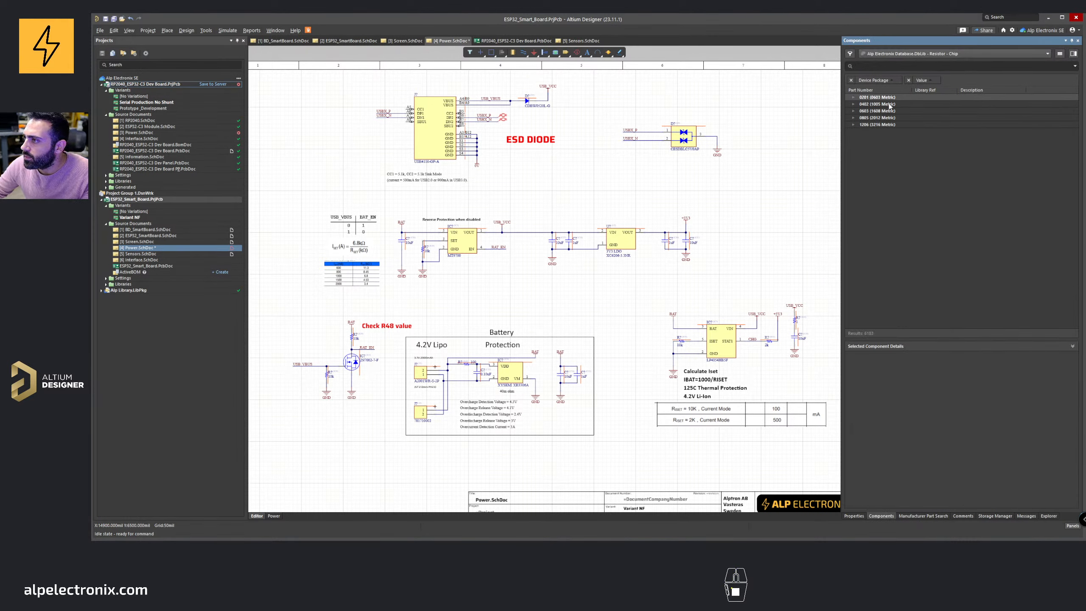
{"action": "left_click", "coordinate": [854, 111]}
{"action": "left_click", "coordinate": [887, 66]}
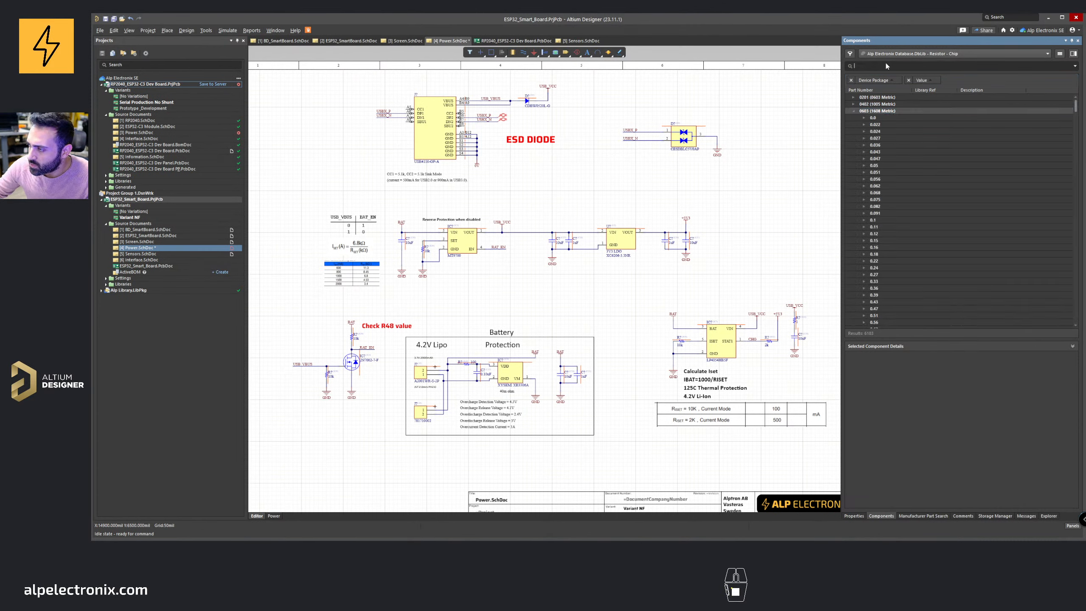
{"action": "type", "text": "2k"}
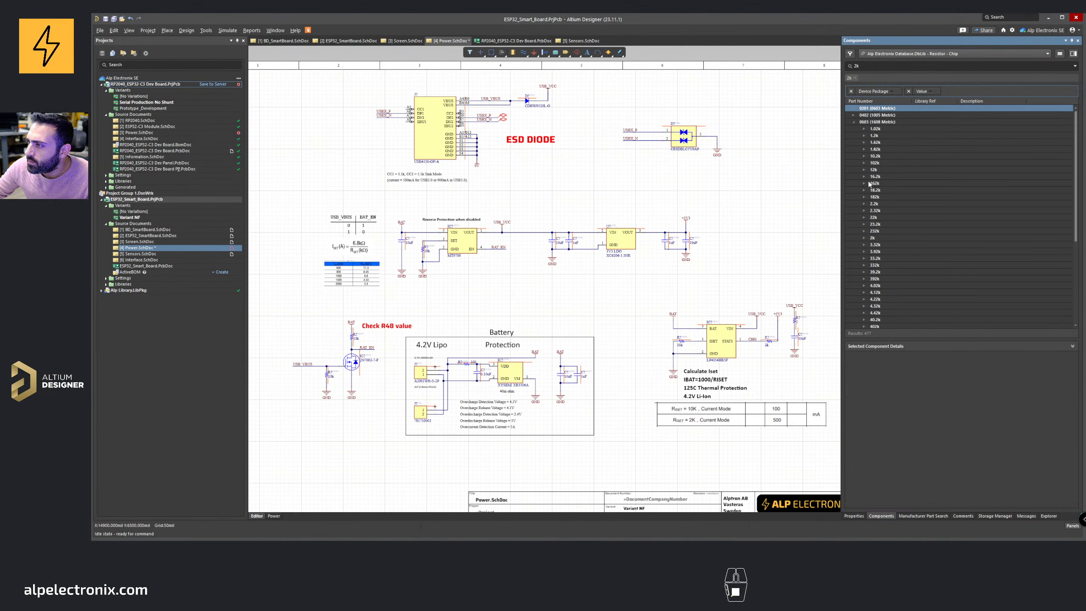
{"action": "scroll", "coordinate": [870, 197], "scroll_direction": "down", "scroll_amount": 5}
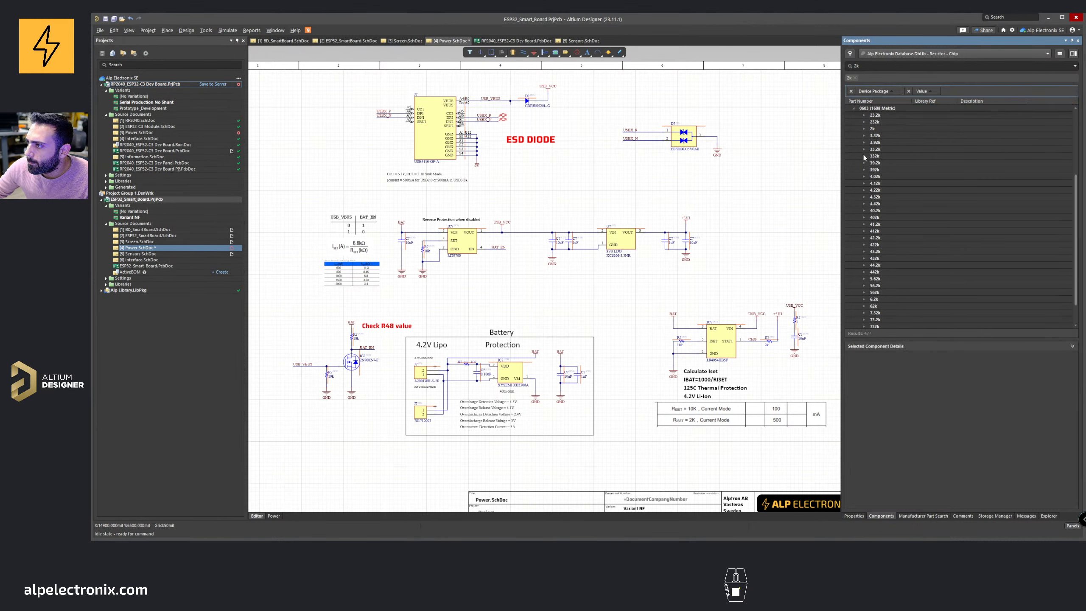
{"action": "left_click", "coordinate": [864, 129]}
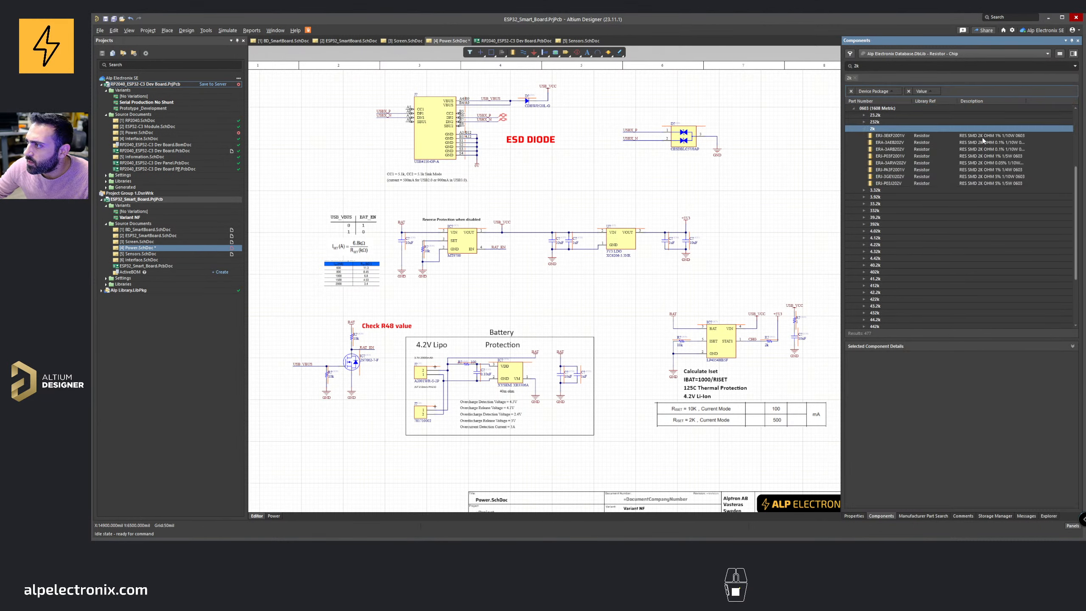
{"action": "double_click", "coordinate": [919, 176]}
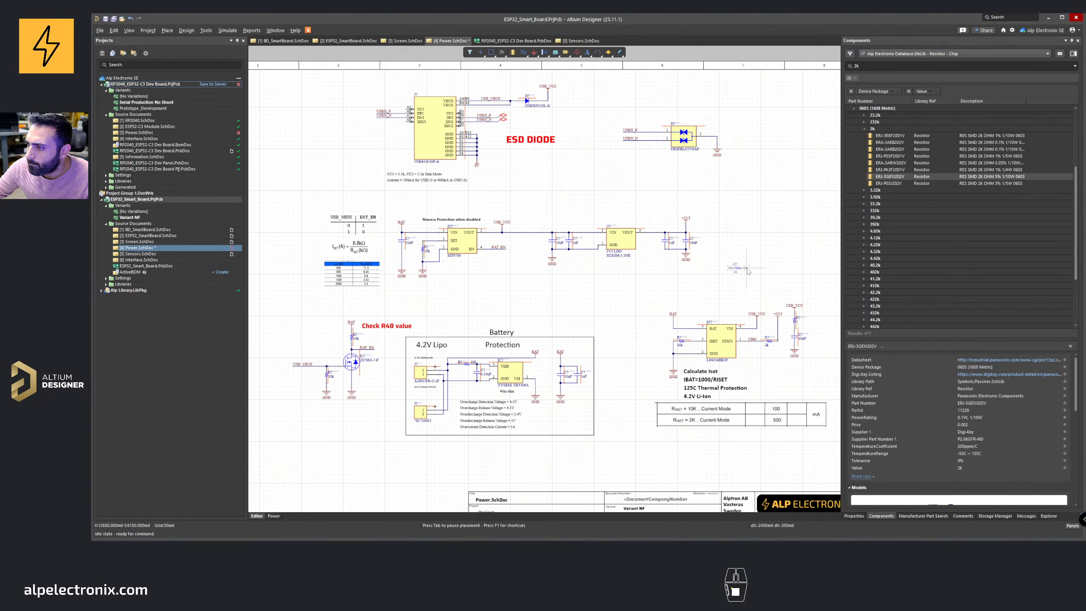
{"action": "key", "text": "space"}
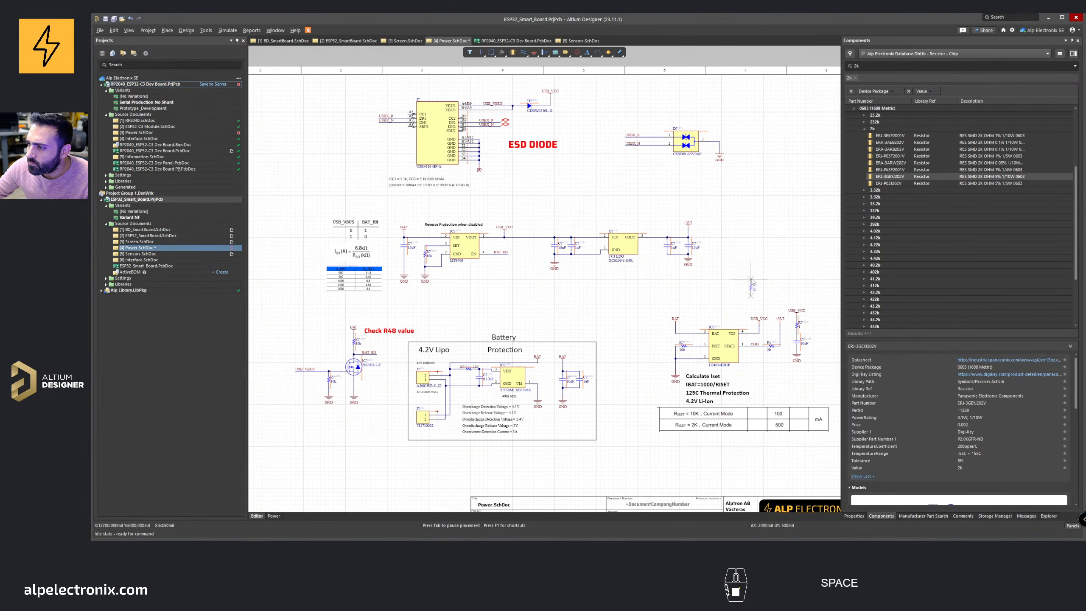
{"action": "scroll", "coordinate": [769, 264], "scroll_direction": "up", "scroll_amount": 3, "text": "ctrl"}
{"action": "left_click", "coordinate": [698, 291]}
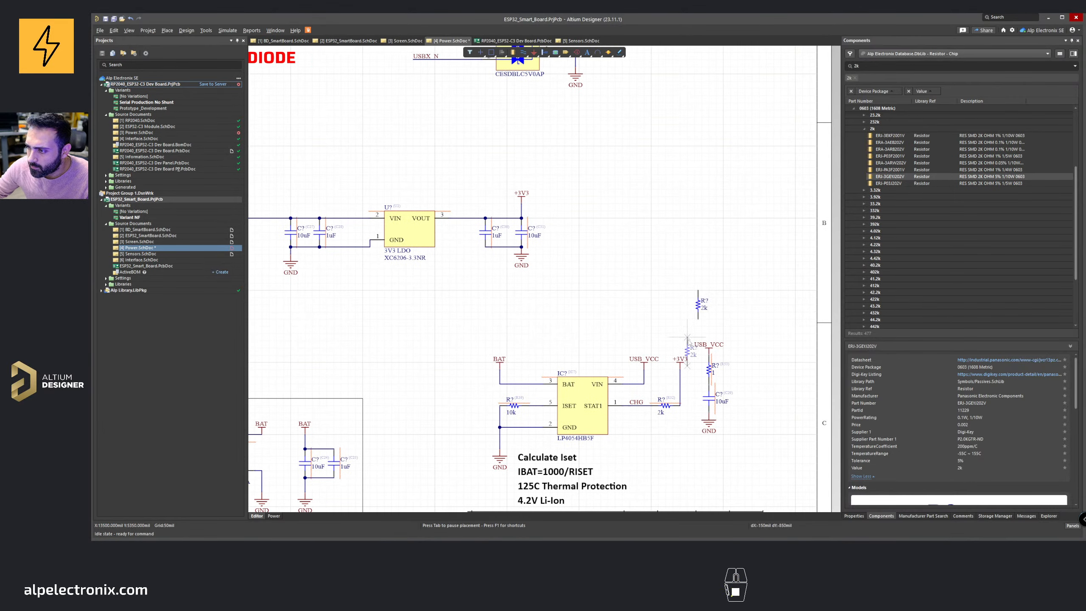
Step: Delete the old CHG resistor and move the new 2k resistor onto the CHG line
{"action": "right_click", "coordinate": [673, 404]}
{"action": "left_click", "coordinate": [668, 408]}
{"action": "key", "text": "Delete"}
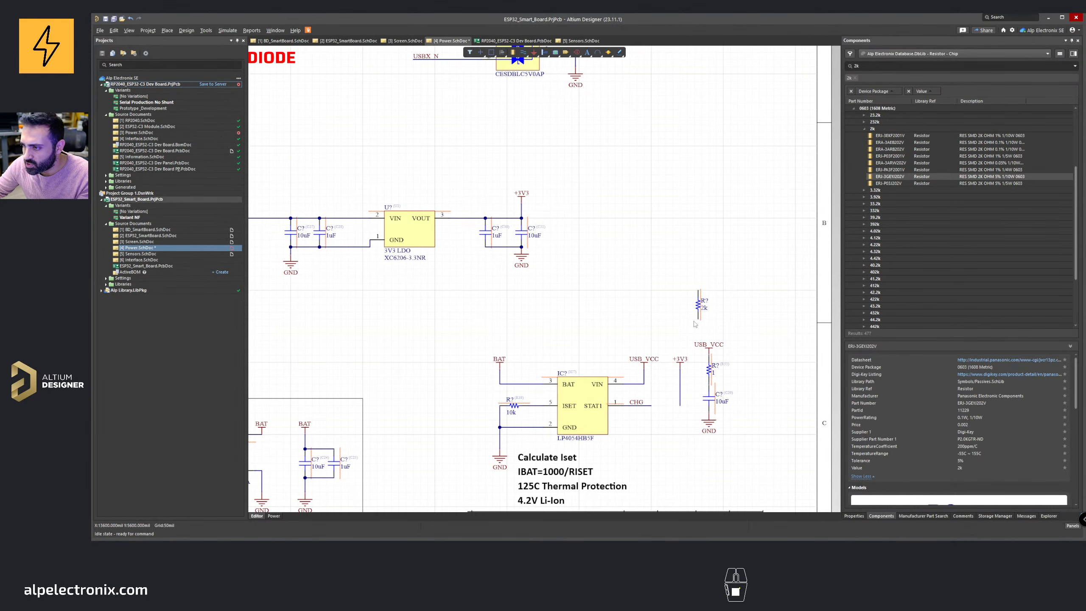
{"action": "left_click_drag", "start_coordinate": [698, 316], "coordinate": [680, 406]}
{"action": "key", "text": "space"}
{"action": "key", "text": "space"}
{"action": "right_click_drag", "start_coordinate": [654, 386], "coordinate": [681, 354]}
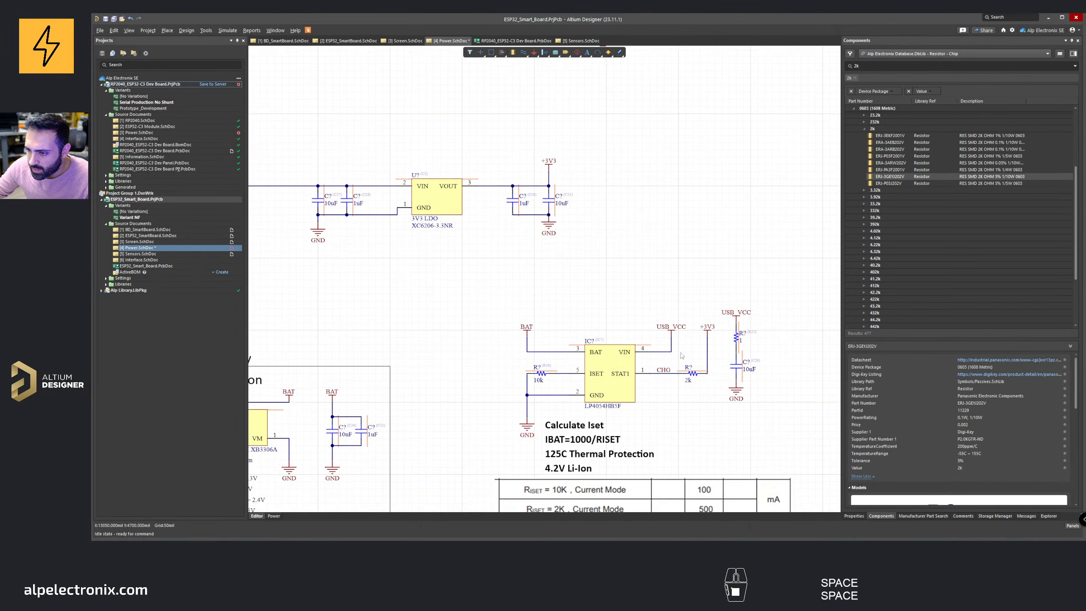
Step: Move the ISET resistor and its ground wire further left of the charger IC
{"action": "scroll", "coordinate": [594, 376], "scroll_direction": "up", "scroll_amount": 2, "text": "ctrl"}
{"action": "scroll", "coordinate": [533, 368], "scroll_direction": "up", "scroll_amount": 2, "text": "ctrl"}
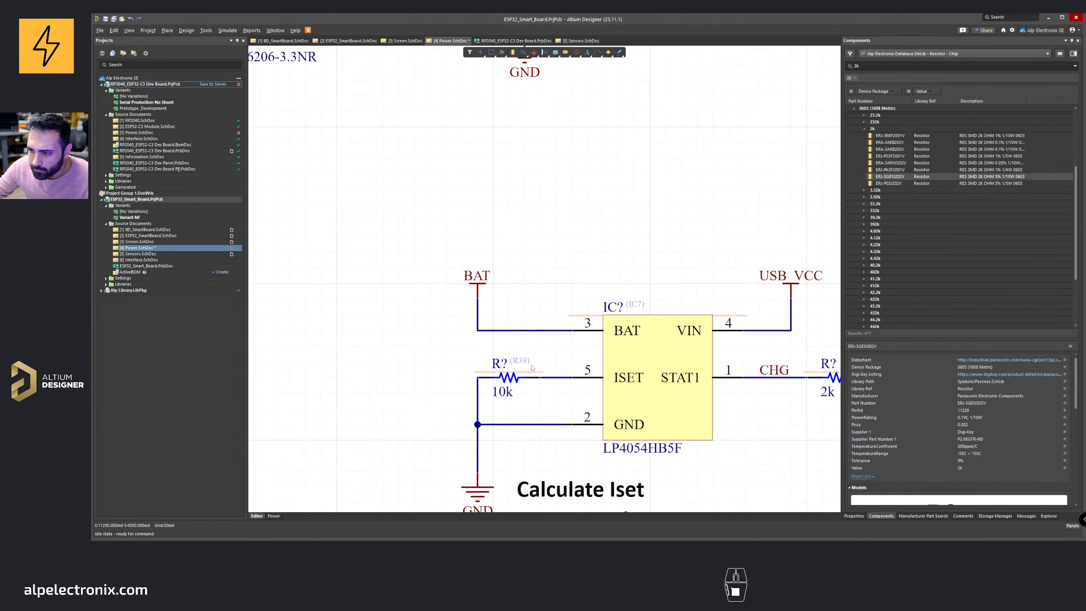
{"action": "right_click_drag", "start_coordinate": [541, 372], "coordinate": [598, 342]}
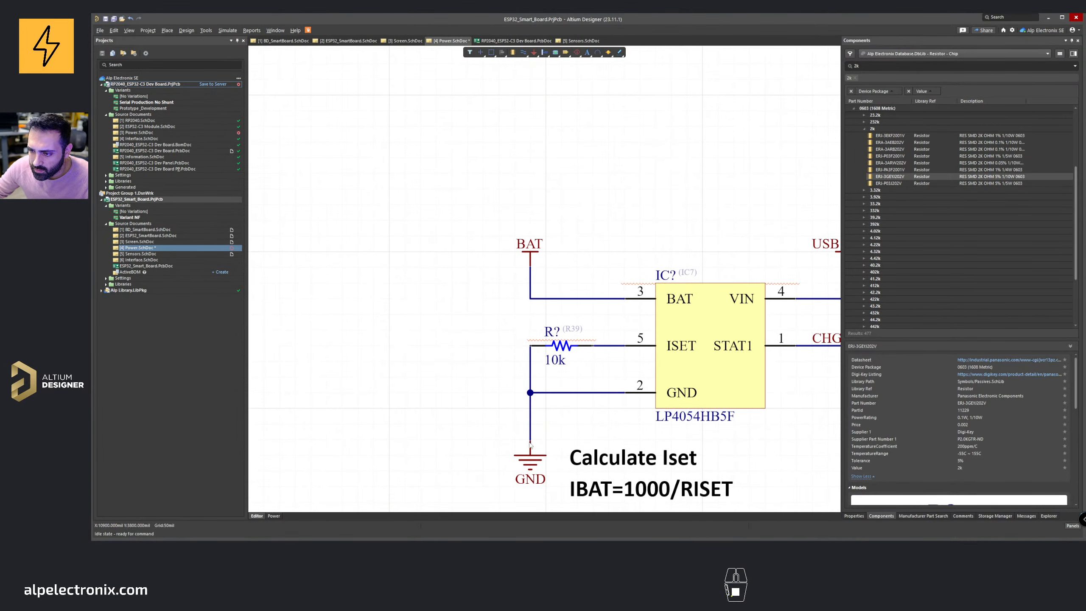
{"action": "left_click_drag", "start_coordinate": [530, 446], "coordinate": [483, 445]}
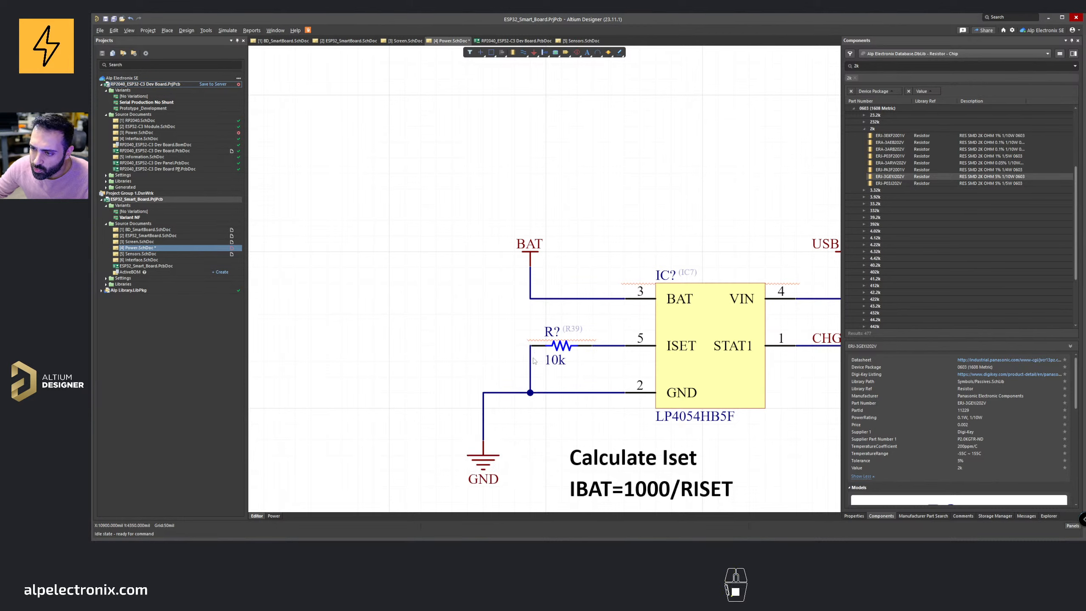
{"action": "left_click_drag", "start_coordinate": [532, 361], "coordinate": [492, 350]}
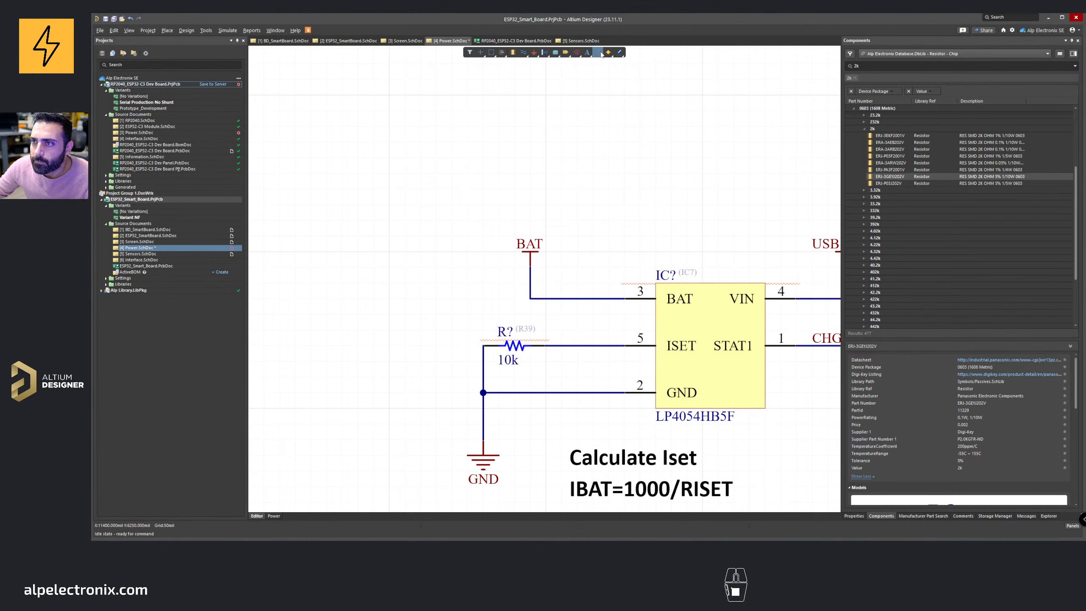
Step: Place an ISET net label on the wire between the ISET resistor and the charger's ISET pin
{"action": "right_click", "coordinate": [525, 53]}
{"action": "left_click", "coordinate": [537, 90]}
{"action": "key", "text": "Tab"}
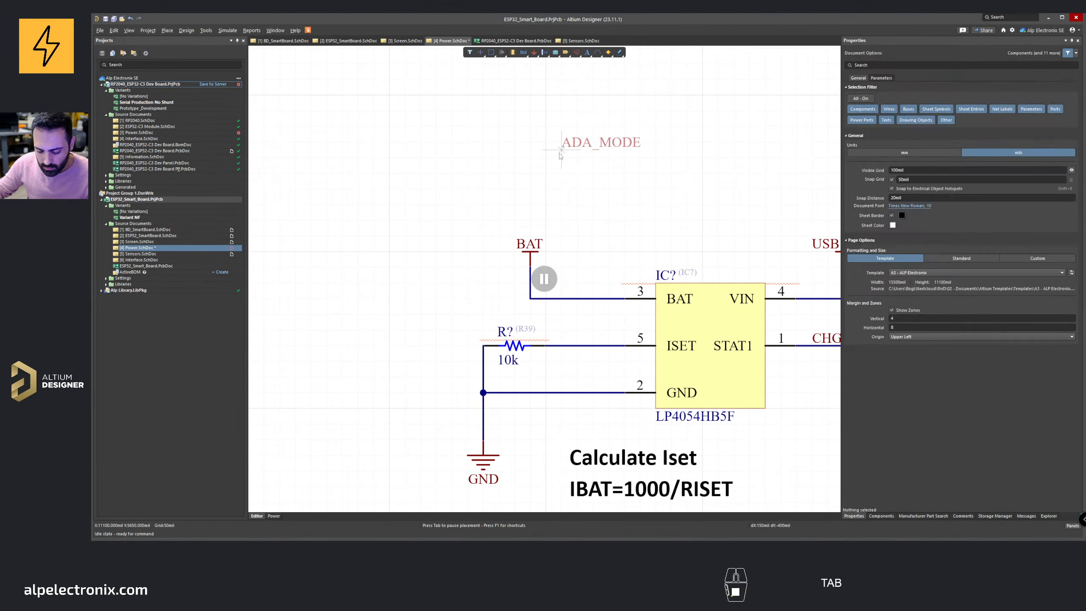
{"action": "type", "text": "ISET"}
{"action": "key", "text": "Return"}
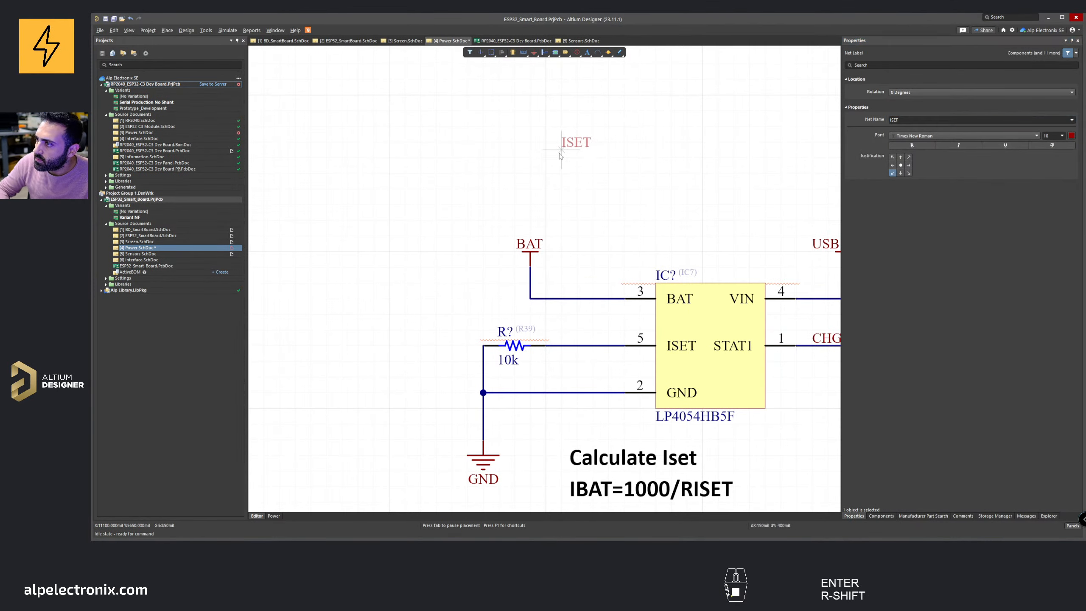
{"action": "left_click", "coordinate": [560, 348]}
{"action": "scroll", "coordinate": [578, 253], "scroll_direction": "down", "scroll_amount": 3, "text": "ctrl"}
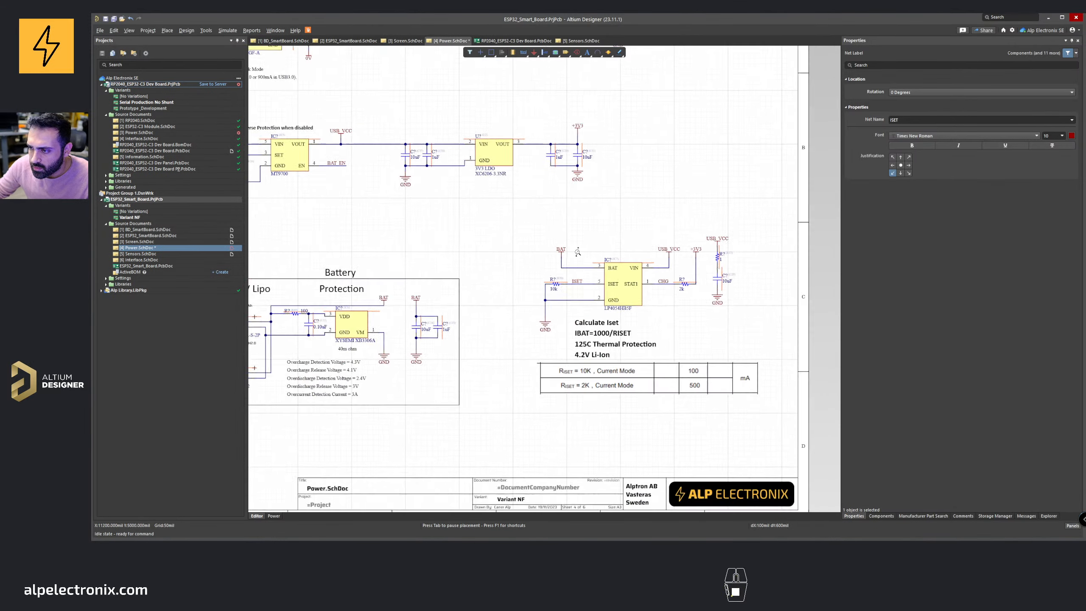
{"action": "scroll", "coordinate": [577, 253], "scroll_direction": "up", "scroll_amount": 3}
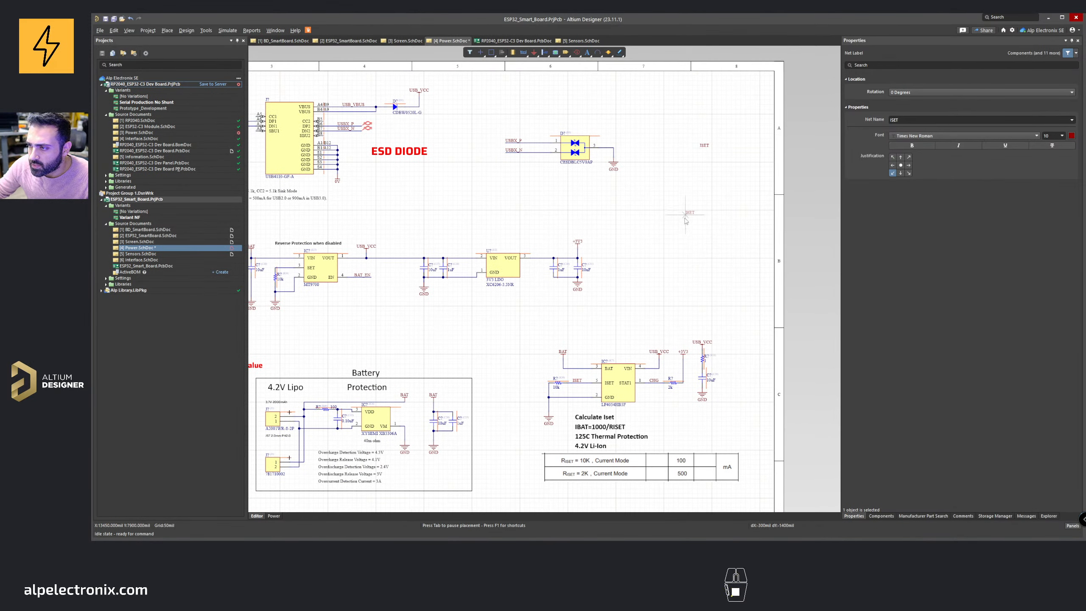
Step: Cancel the net label placement and delete the stray net label above the charger circuit
{"action": "right_click", "coordinate": [678, 258]}
{"action": "left_click_drag", "start_coordinate": [655, 381], "coordinate": [700, 154], "text": "shift"}
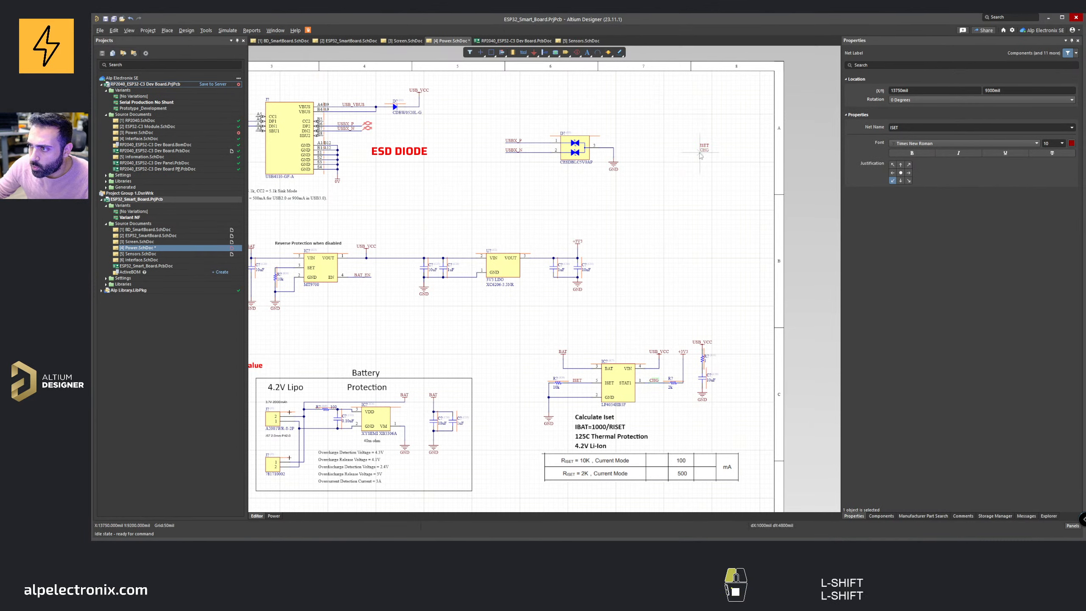
{"action": "right_click_drag", "start_coordinate": [725, 207], "coordinate": [806, 172]}
{"action": "left_click_drag", "start_coordinate": [435, 241], "coordinate": [510, 198], "text": "shift"}
{"action": "left_click", "coordinate": [516, 194]}
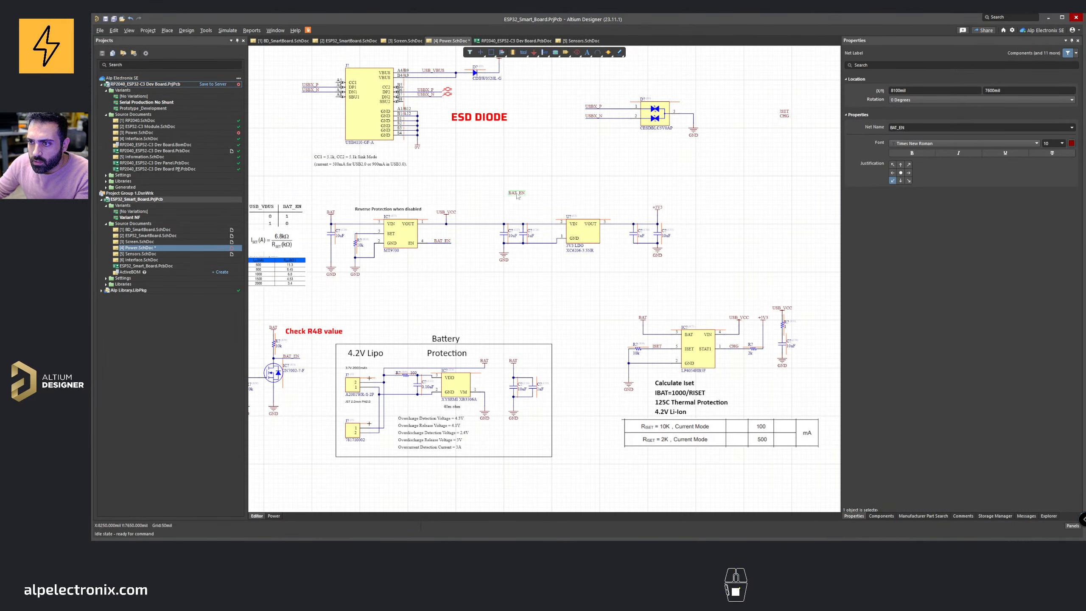
{"action": "key", "text": "Delete"}
Step: Rearrange the leftover net labels near the ESD diode and save the power schematic
{"action": "right_click_drag", "start_coordinate": [829, 150], "coordinate": [814, 161]}
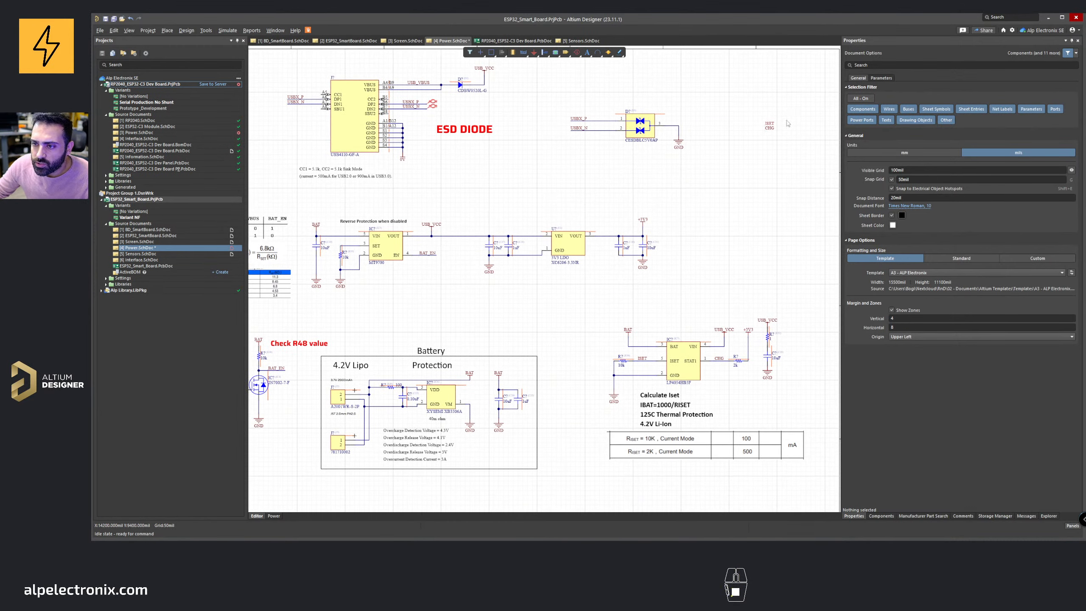
{"action": "right_click_drag", "start_coordinate": [581, 270], "coordinate": [655, 265]}
{"action": "left_click_drag", "start_coordinate": [489, 99], "coordinate": [824, 125], "text": "shift"}
{"action": "right_click_drag", "start_coordinate": [774, 138], "coordinate": [535, 179]}
{"action": "right_click_drag", "start_coordinate": [300, 151], "coordinate": [358, 148]}
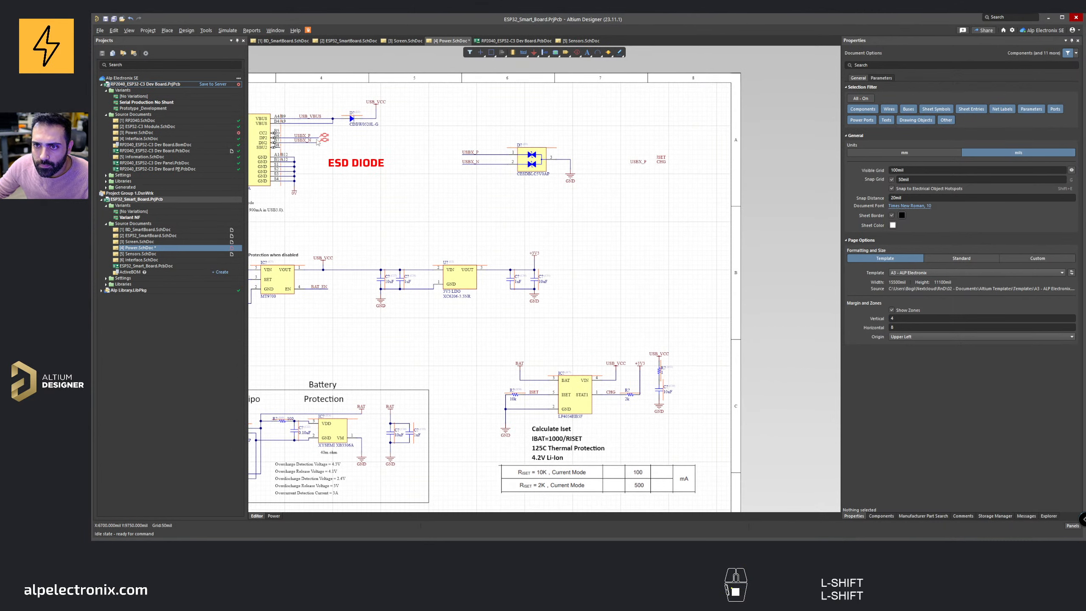
{"action": "left_click_drag", "start_coordinate": [300, 141], "coordinate": [662, 150], "text": "shift"}
{"action": "right_click_drag", "start_coordinate": [634, 201], "coordinate": [676, 188]}
{"action": "scroll", "coordinate": [685, 183], "scroll_direction": "down", "scroll_amount": 2, "text": "ctrl"}
{"action": "key", "text": "ctrl+s"}
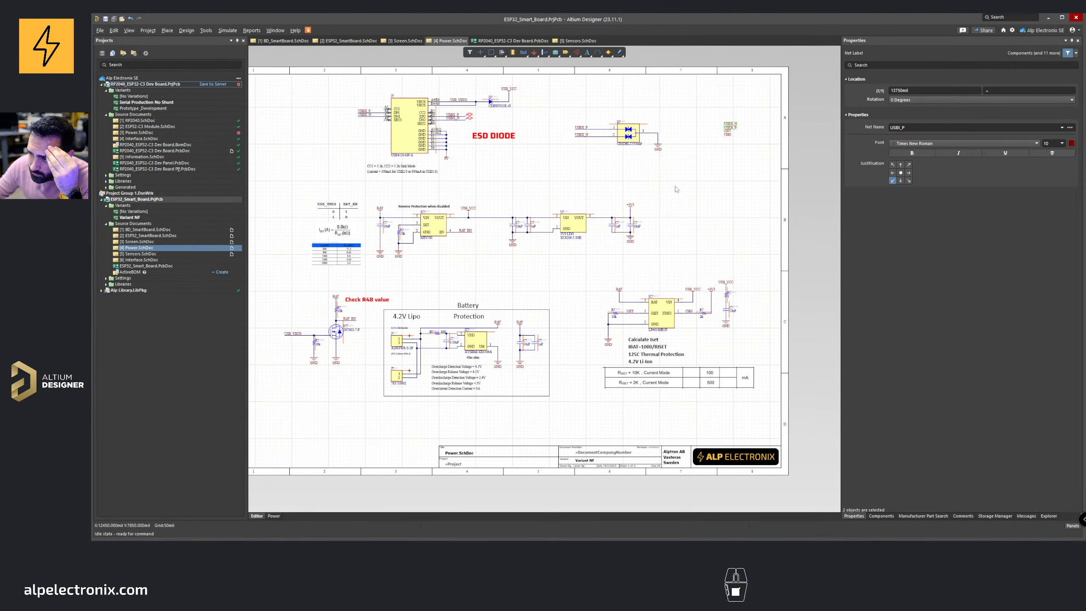
Step: Search the component library for a 1 Ω 0603 resistor and place it beside the USB_VCC capacitor
{"action": "scroll", "coordinate": [736, 300], "scroll_direction": "up", "scroll_amount": 5, "text": "ctrl"}
{"action": "scroll", "coordinate": [703, 284], "scroll_direction": "down", "scroll_amount": 1, "text": "ctrl"}
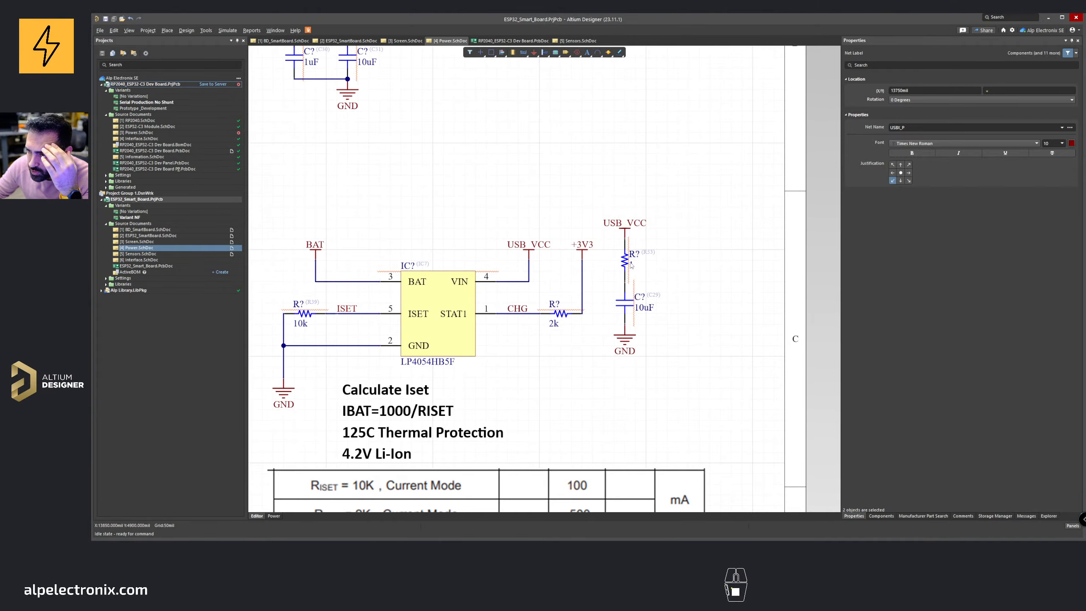
{"action": "scroll", "coordinate": [631, 265], "scroll_direction": "down", "scroll_amount": 6, "text": "ctrl"}
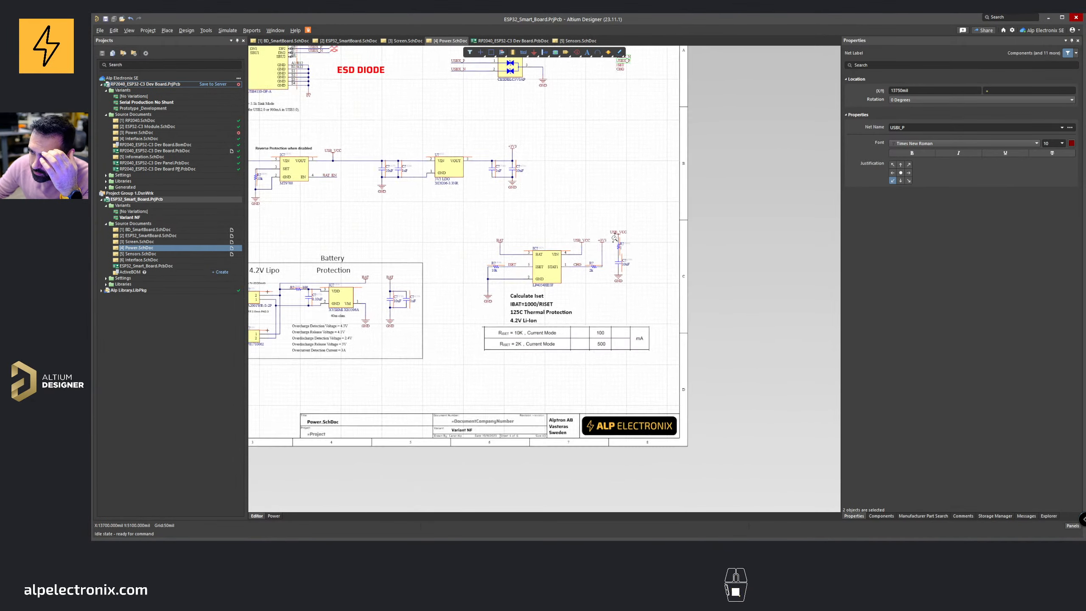
{"action": "scroll", "coordinate": [615, 238], "scroll_direction": "up", "scroll_amount": 3, "text": "ctrl"}
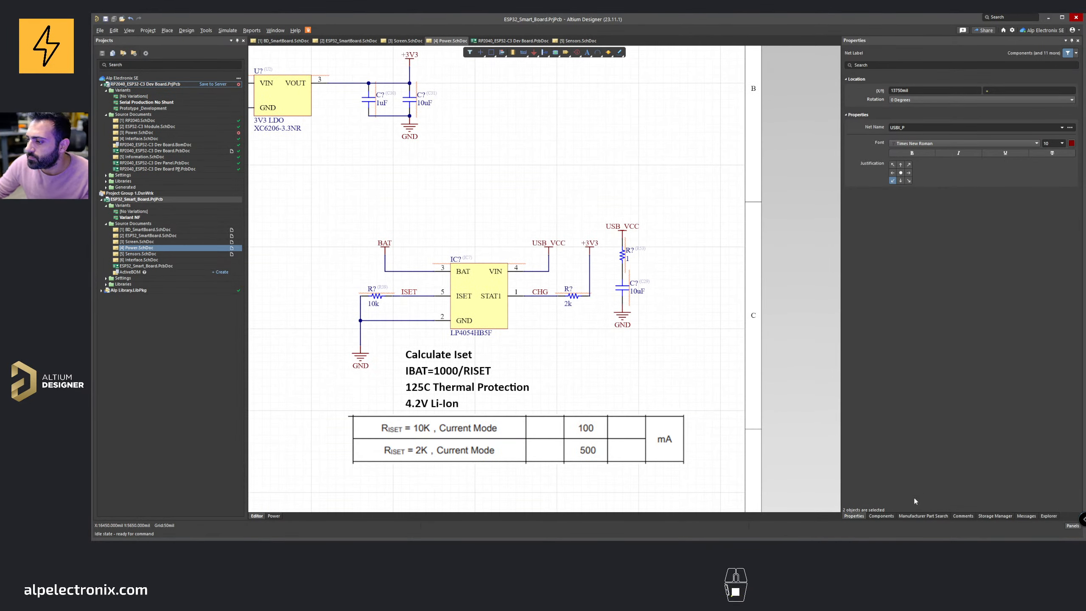
{"action": "left_click", "coordinate": [882, 515]}
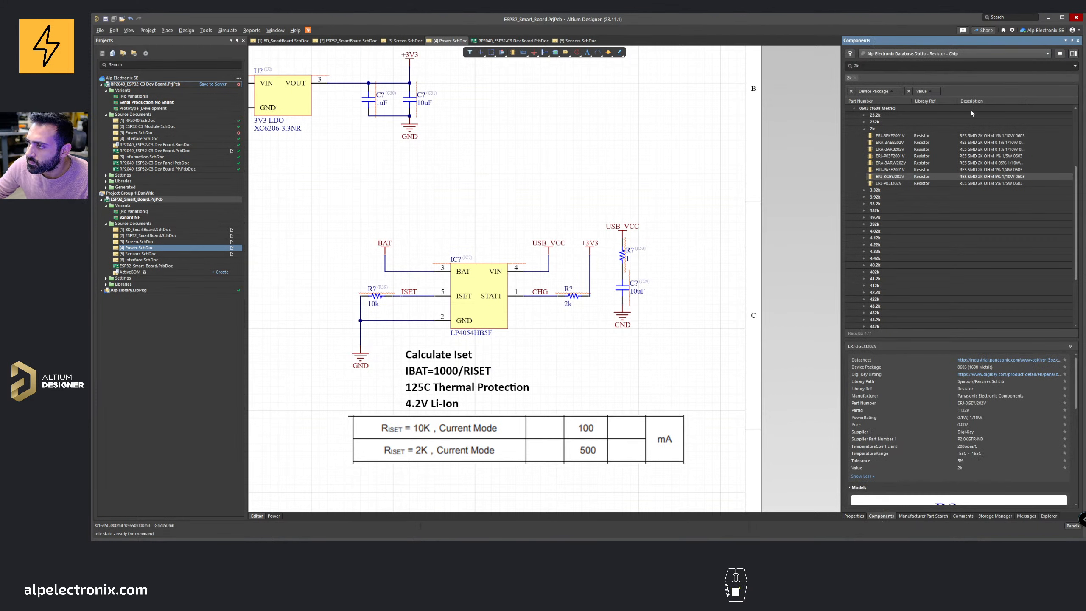
{"action": "left_click", "coordinate": [865, 130]}
{"action": "left_click", "coordinate": [675, 233]}
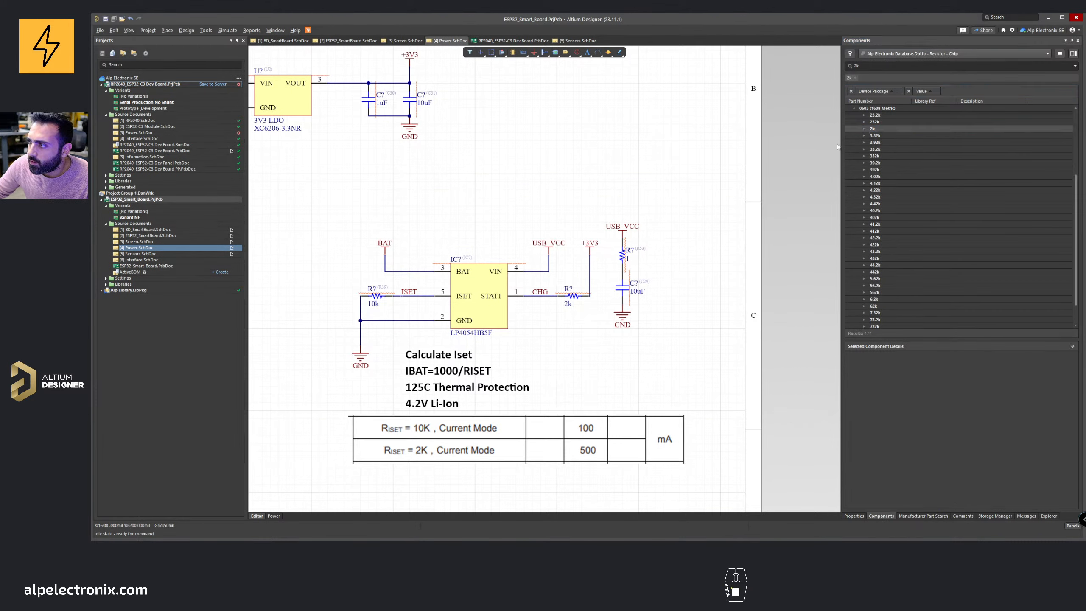
{"action": "left_click", "coordinate": [884, 68]}
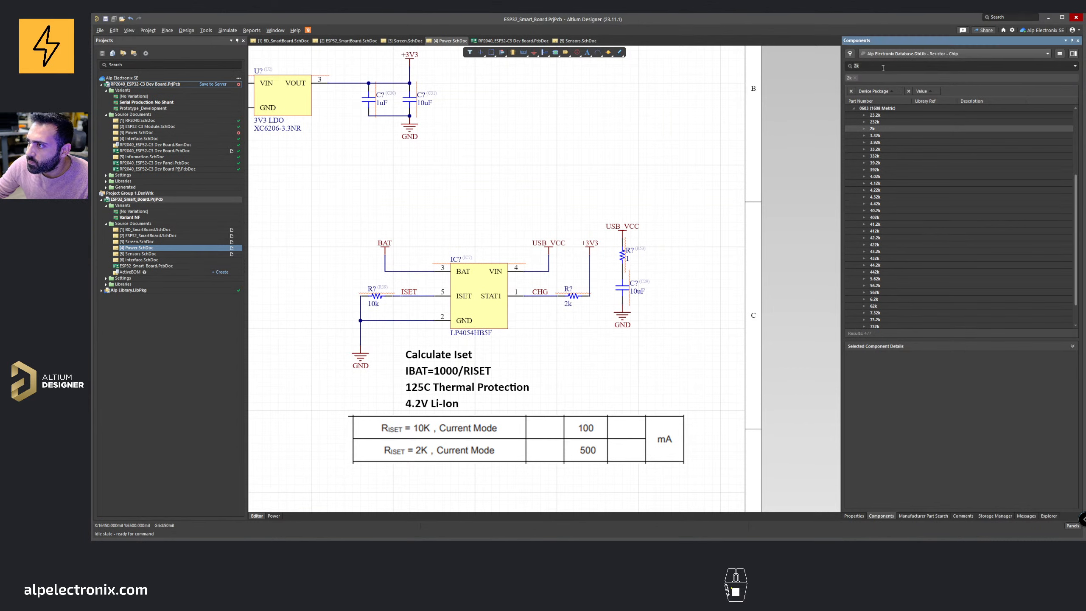
{"action": "type", "text": "1"}
{"action": "key", "text": "Return"}
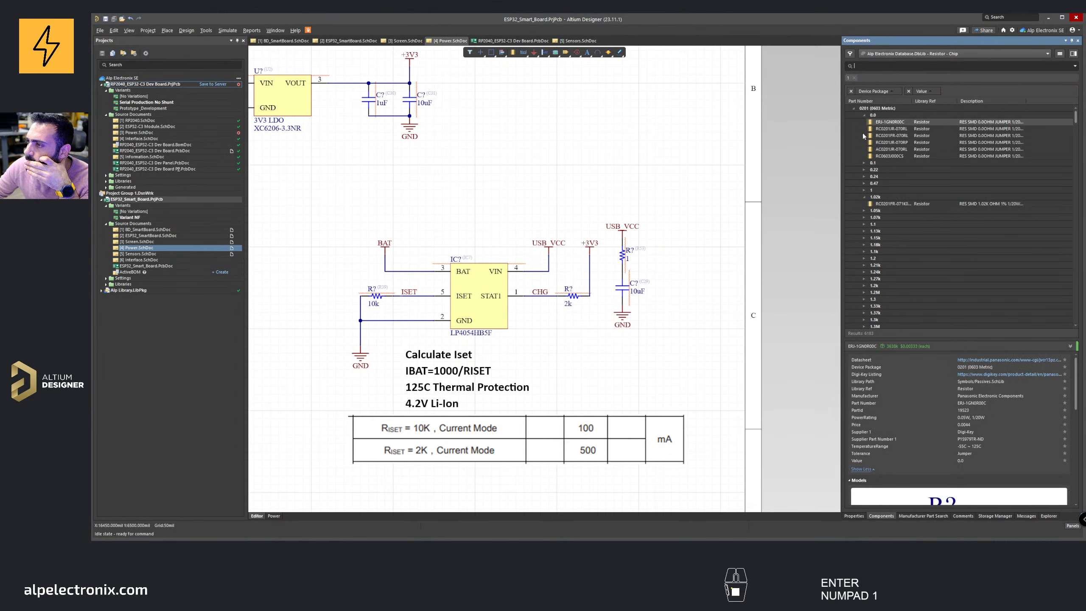
{"action": "left_click", "coordinate": [854, 109]}
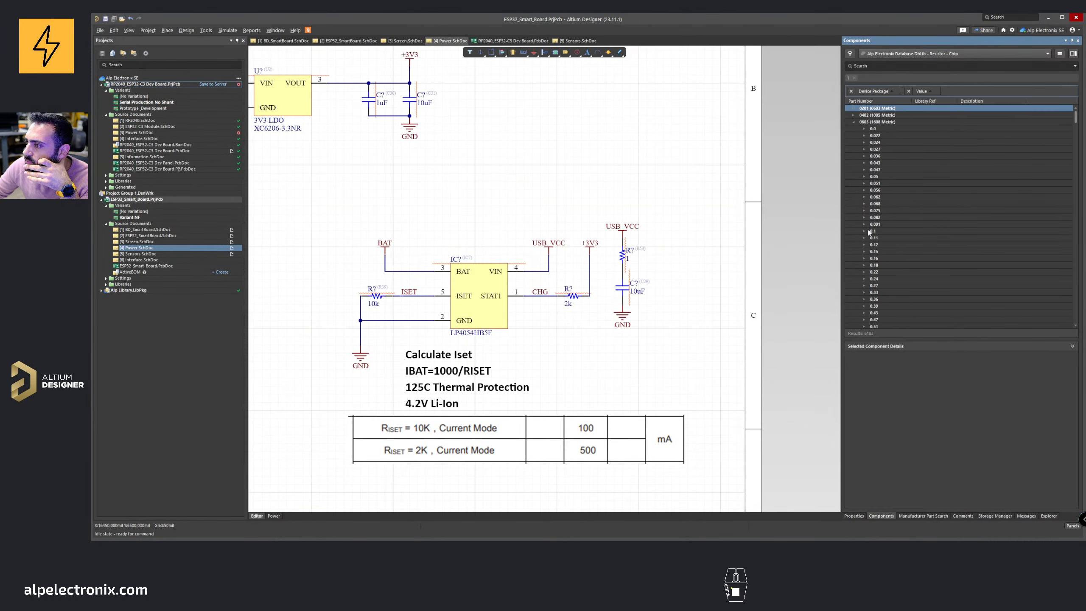
{"action": "scroll", "coordinate": [869, 232], "scroll_direction": "down", "scroll_amount": 5}
{"action": "left_click", "coordinate": [866, 258]}
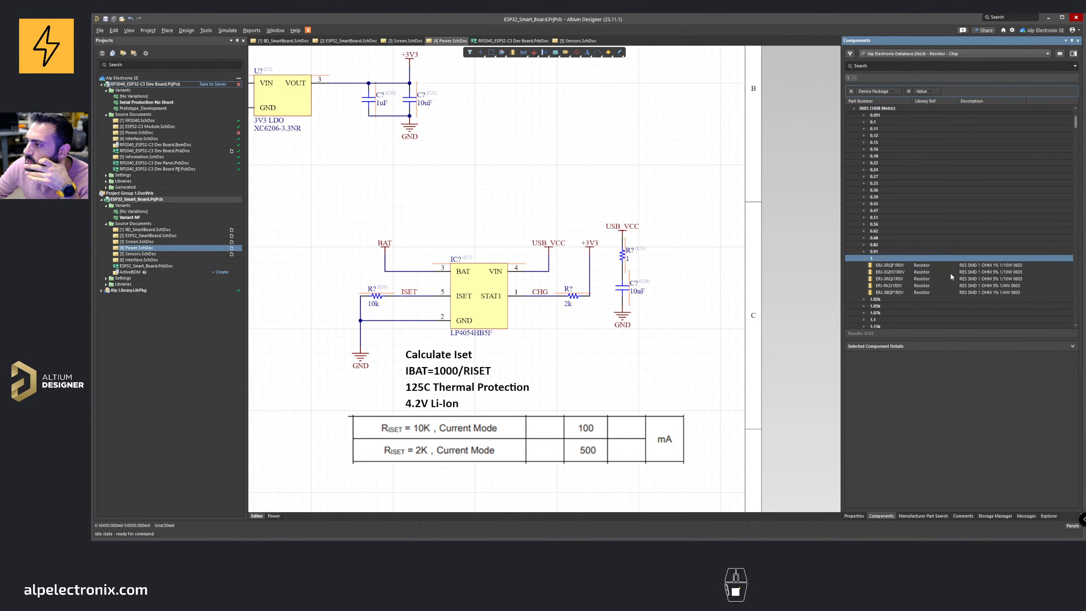
{"action": "left_click_drag", "start_coordinate": [892, 274], "coordinate": [668, 214]}
{"action": "left_click_drag", "start_coordinate": [708, 275], "coordinate": [641, 261]}
Step: Delete the old resistor under USB_VCC and move the rotated 1 Ω resistor into its place
{"action": "left_click", "coordinate": [624, 257]}
{"action": "key", "text": "Delete"}
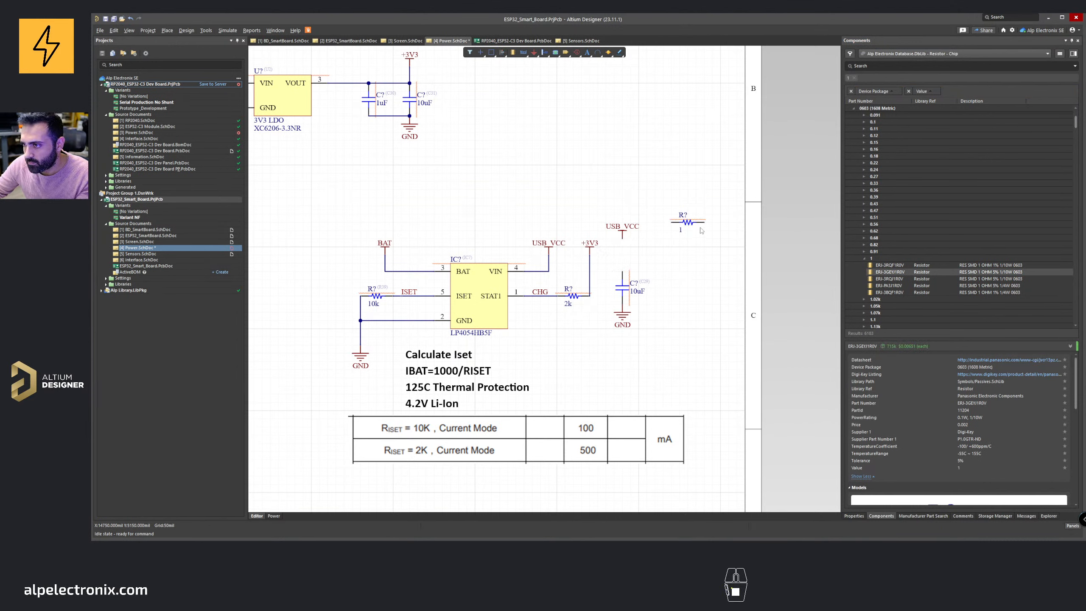
{"action": "key", "text": "space"}
{"action": "left_click_drag", "start_coordinate": [688, 223], "coordinate": [623, 241]}
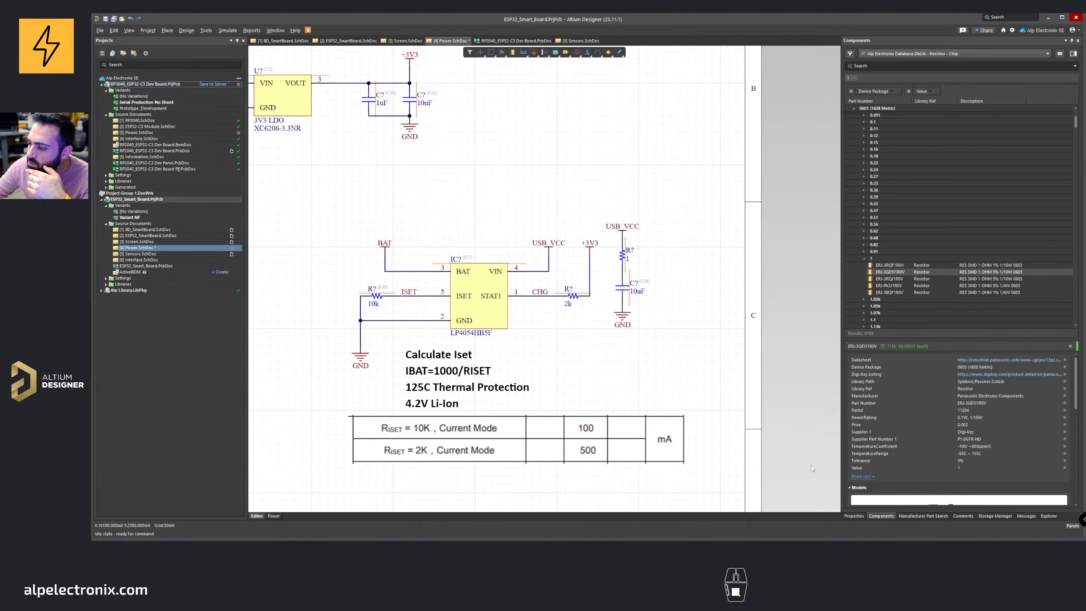
Step: Inspect the properties of the USB_VCC and 3V3 LDO capacitors to check their footprints
{"action": "left_click", "coordinate": [861, 515]}
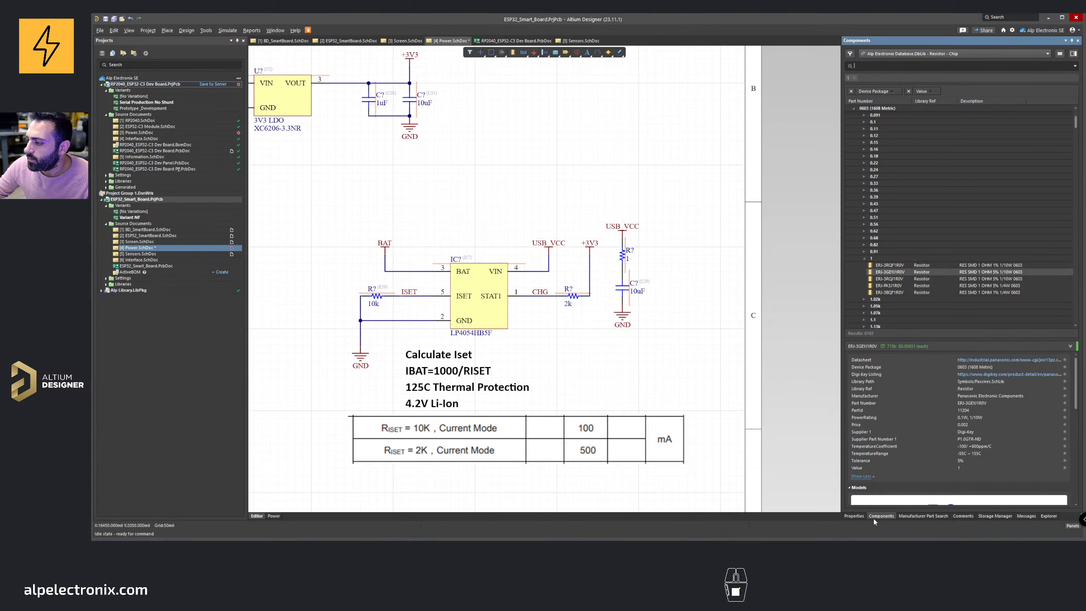
{"action": "left_click", "coordinate": [901, 54]}
{"action": "left_click", "coordinate": [646, 312]}
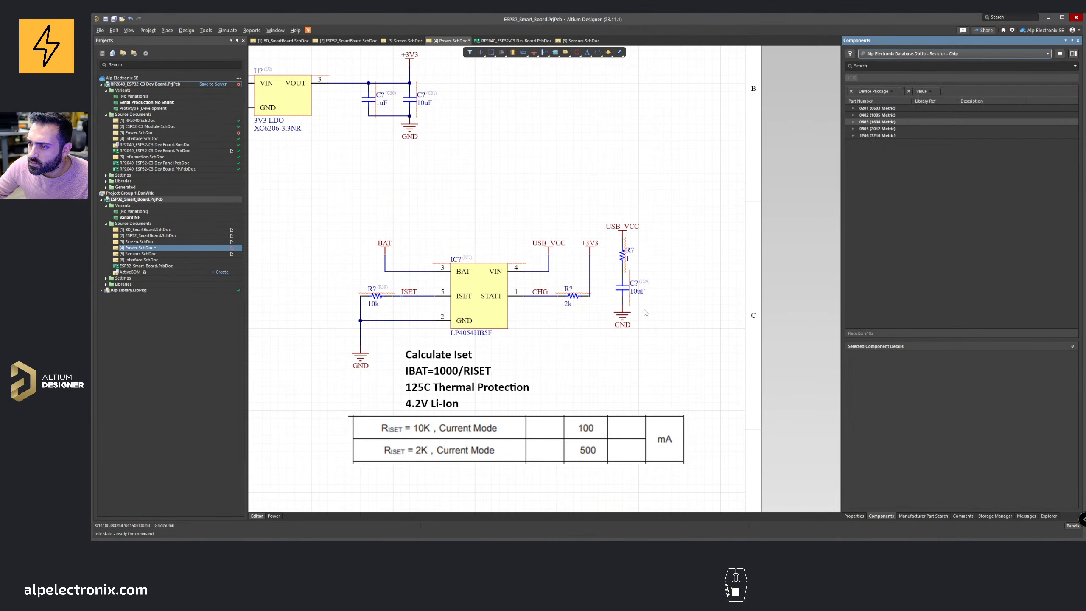
{"action": "double_click", "coordinate": [622, 287]}
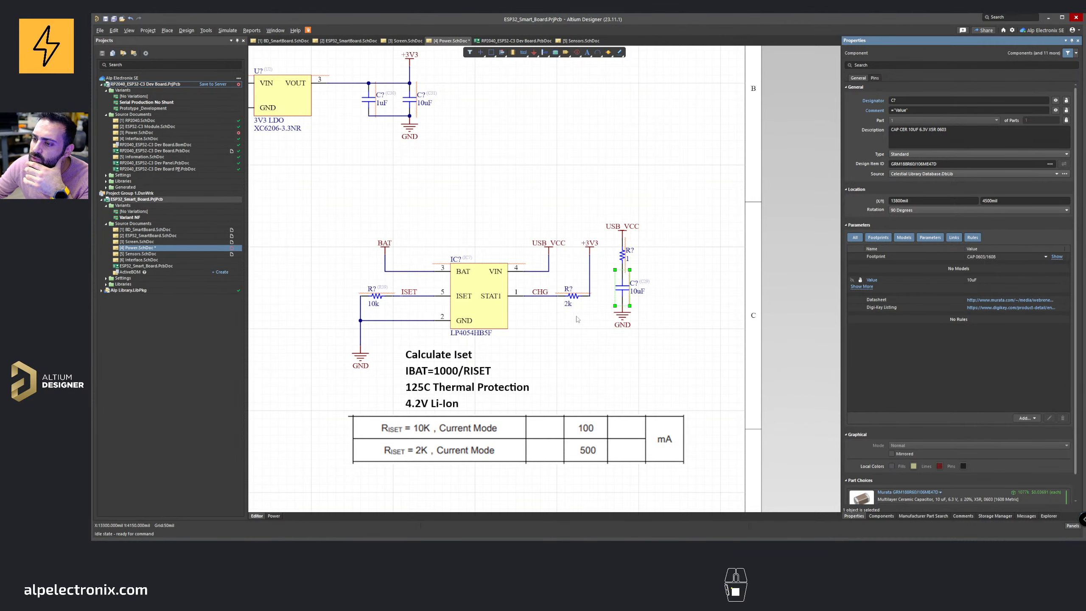
{"action": "right_click_drag", "start_coordinate": [556, 306], "coordinate": [681, 310]}
{"action": "scroll", "coordinate": [628, 278], "scroll_direction": "down", "scroll_amount": 1, "text": "ctrl"}
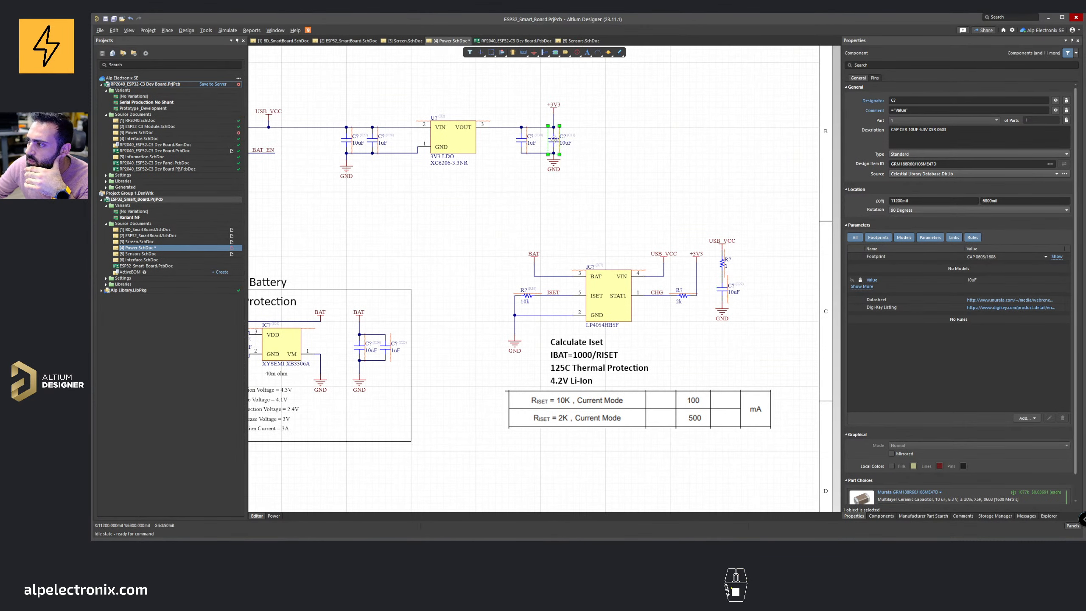
{"action": "left_click", "coordinate": [524, 140]}
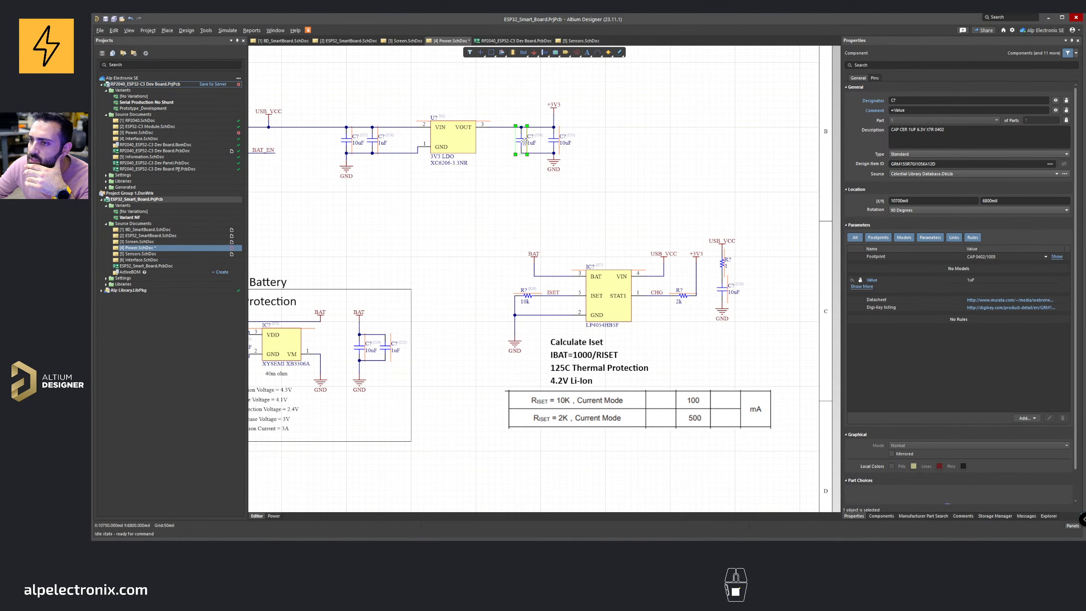
Step: Switch to the ceramic capacitor library and place a 1 µF 0603 capacitor near the 3V3 LDO
{"action": "left_click", "coordinate": [882, 516]}
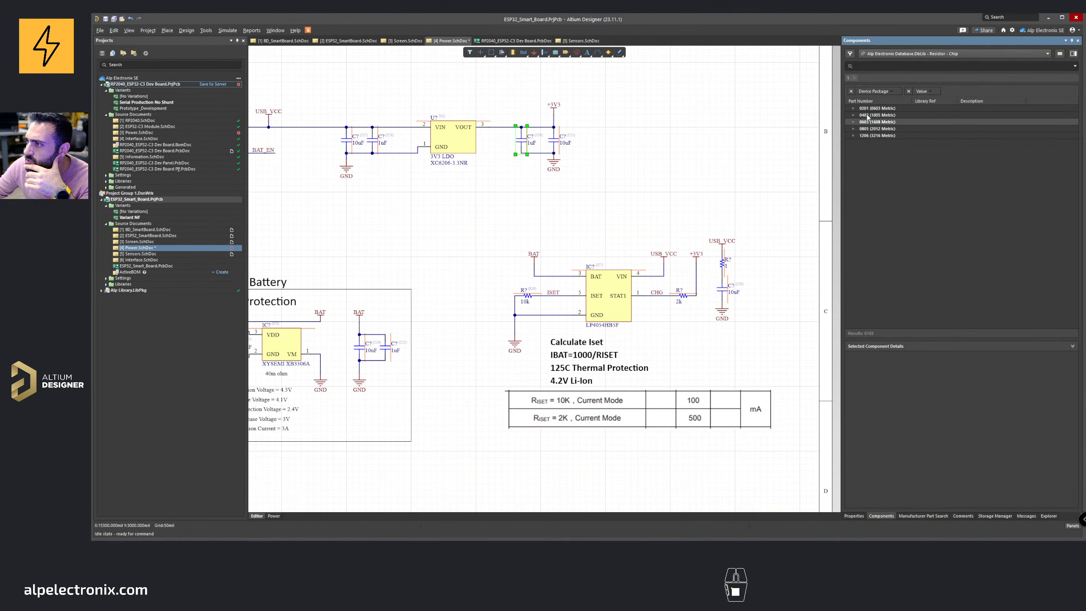
{"action": "left_click", "coordinate": [940, 53]}
{"action": "scroll", "coordinate": [920, 171], "scroll_direction": "down", "scroll_amount": 3}
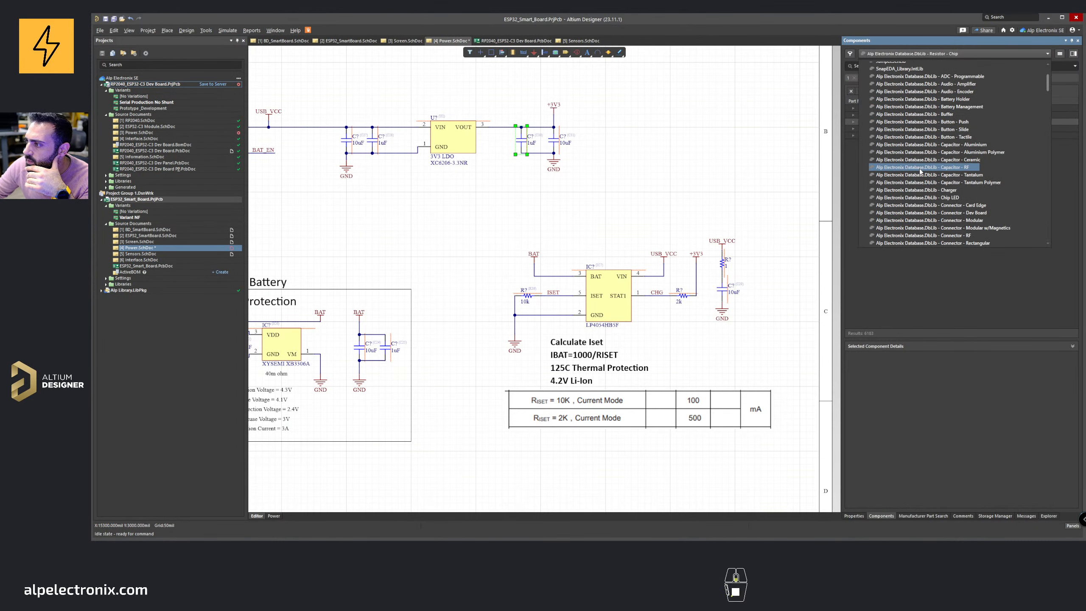
{"action": "left_click", "coordinate": [923, 160]}
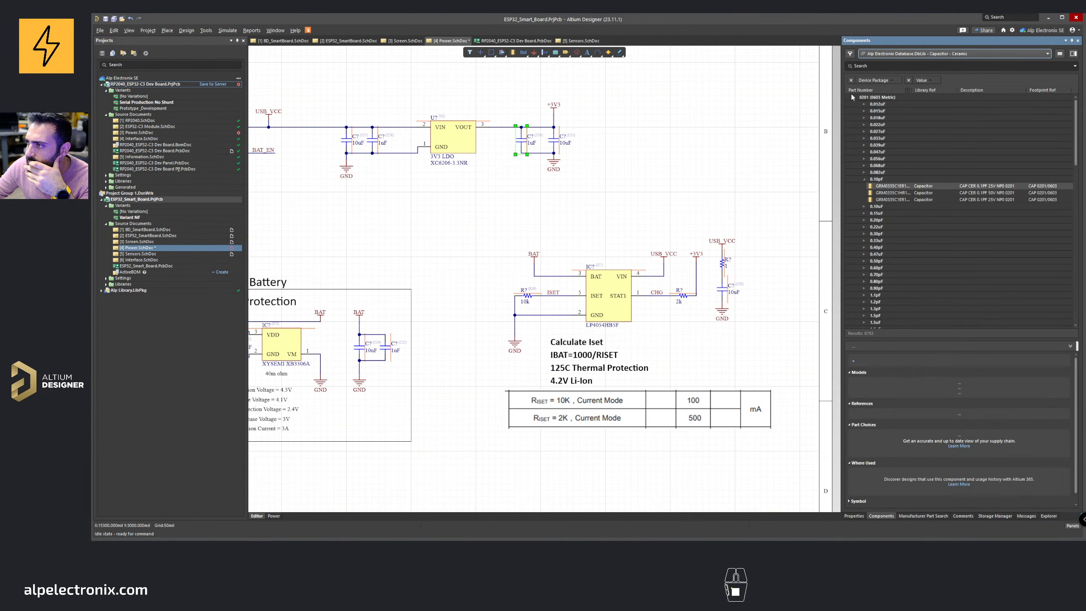
{"action": "left_click", "coordinate": [853, 97]}
{"action": "left_click", "coordinate": [855, 111]}
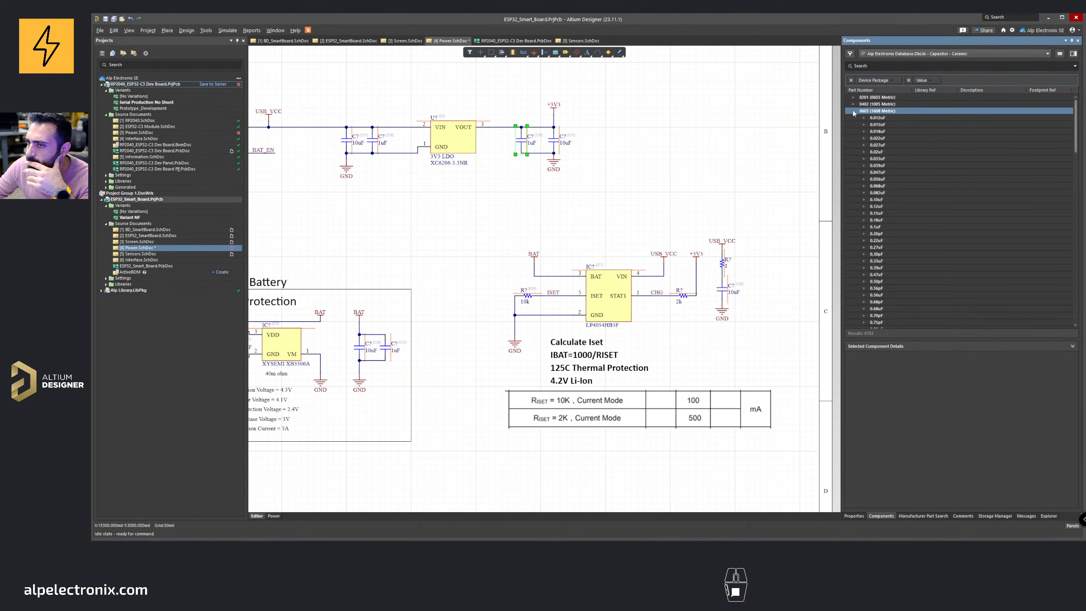
{"action": "scroll", "coordinate": [861, 233], "scroll_direction": "down", "scroll_amount": 3}
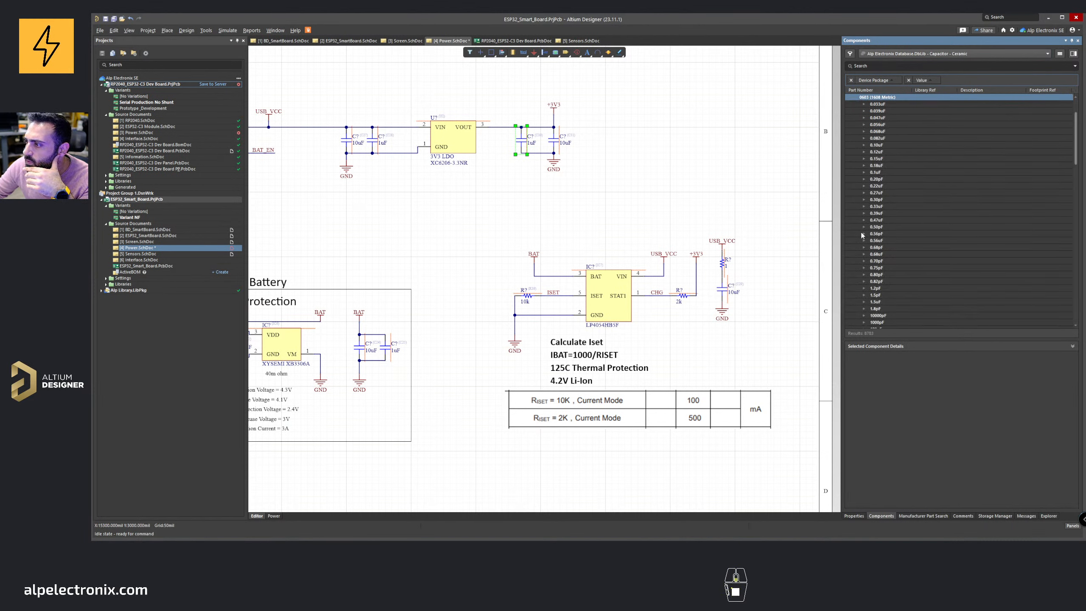
{"action": "scroll", "coordinate": [868, 295], "scroll_direction": "down", "scroll_amount": 2}
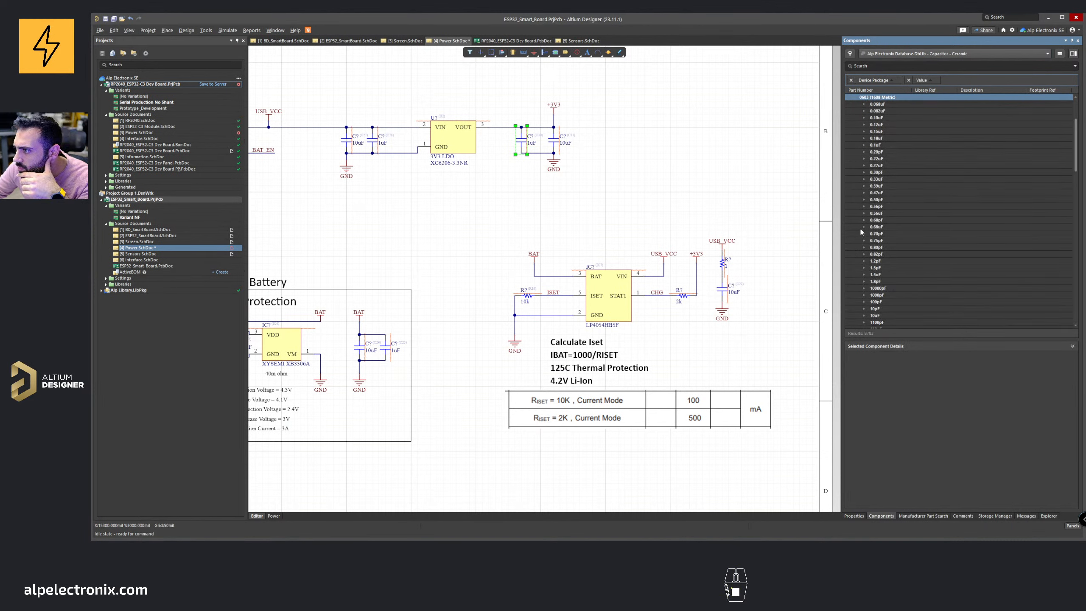
{"action": "scroll", "coordinate": [866, 166], "scroll_direction": "down", "scroll_amount": 4}
{"action": "scroll", "coordinate": [865, 265], "scroll_direction": "down", "scroll_amount": 4}
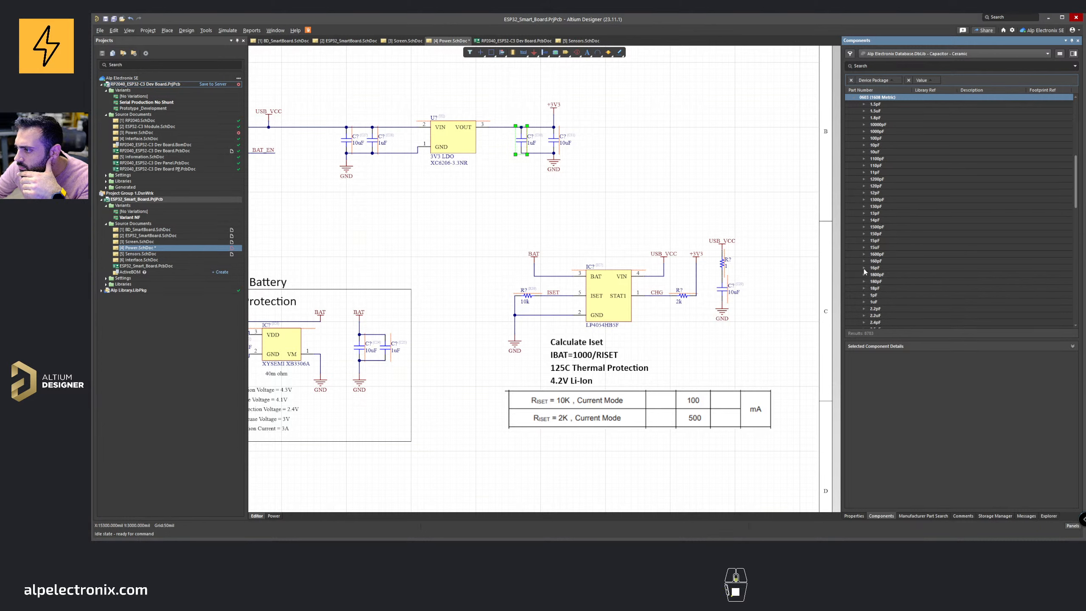
{"action": "left_click", "coordinate": [864, 302]}
{"action": "scroll", "coordinate": [937, 217], "scroll_direction": "down", "scroll_amount": 5}
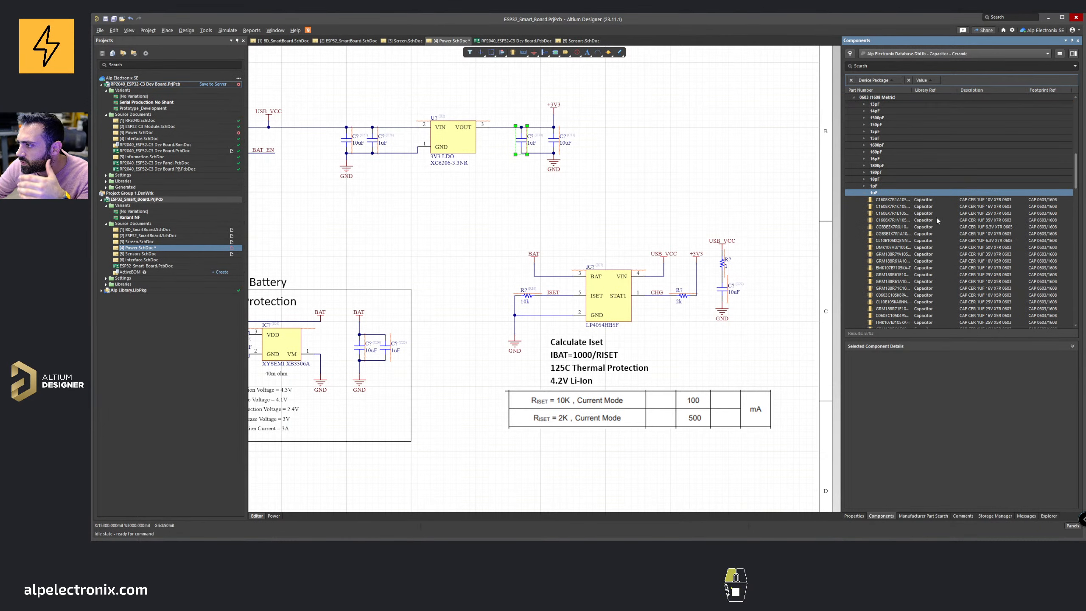
{"action": "left_click", "coordinate": [936, 199]}
{"action": "left_click_drag", "start_coordinate": [950, 201], "coordinate": [533, 193]}
{"action": "key", "text": "space"}
{"action": "left_click", "coordinate": [508, 178]}
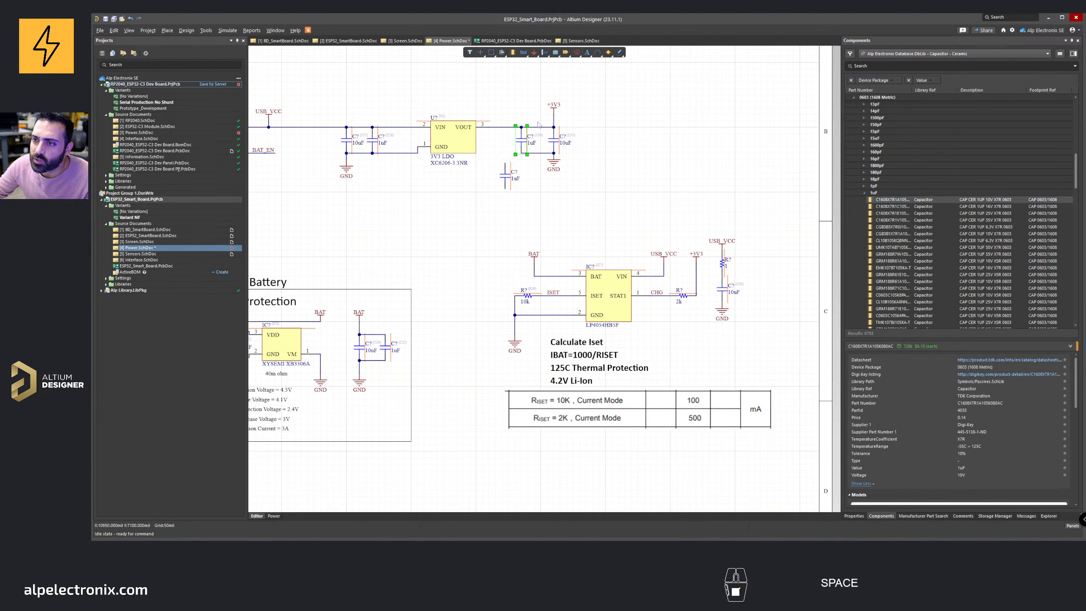
Step: Delete the old 1 µF capacitors and move the new 0603 1 µF capacitor beside the LDO input capacitor
{"action": "key", "text": "Delete"}
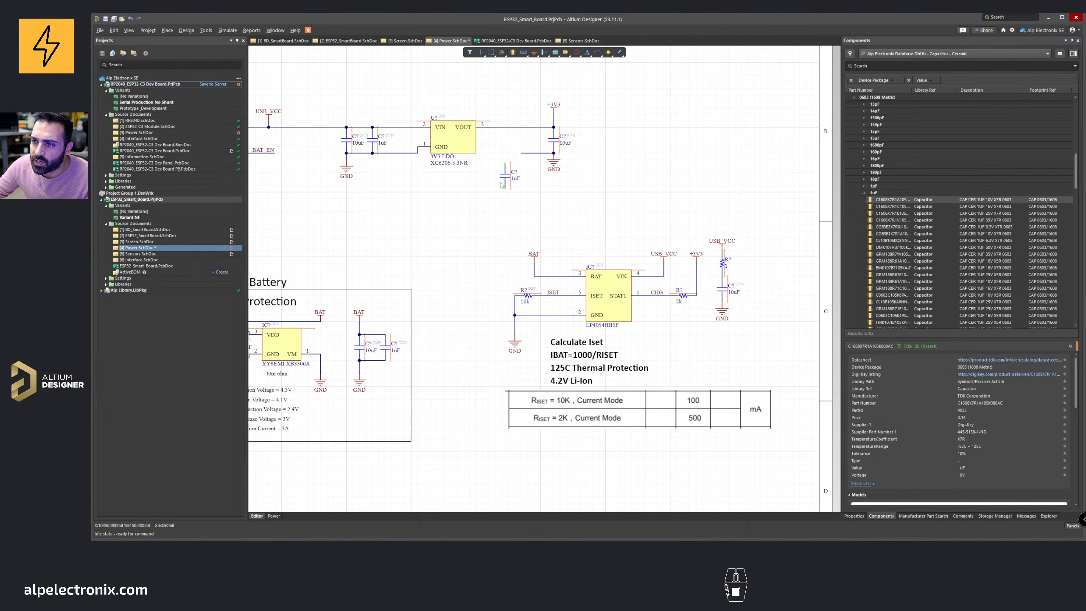
{"action": "left_click_drag", "start_coordinate": [501, 183], "coordinate": [523, 154]}
{"action": "right_click_drag", "start_coordinate": [505, 187], "coordinate": [689, 166]}
{"action": "scroll", "coordinate": [675, 165], "scroll_direction": "down", "scroll_amount": 2, "text": "ctrl"}
{"action": "left_click_drag", "start_coordinate": [702, 130], "coordinate": [588, 149], "text": "shift"}
{"action": "left_click", "coordinate": [589, 130]}
{"action": "key", "text": "Delete"}
{"action": "scroll", "coordinate": [593, 152], "scroll_direction": "up", "scroll_amount": 2, "text": "ctrl"}
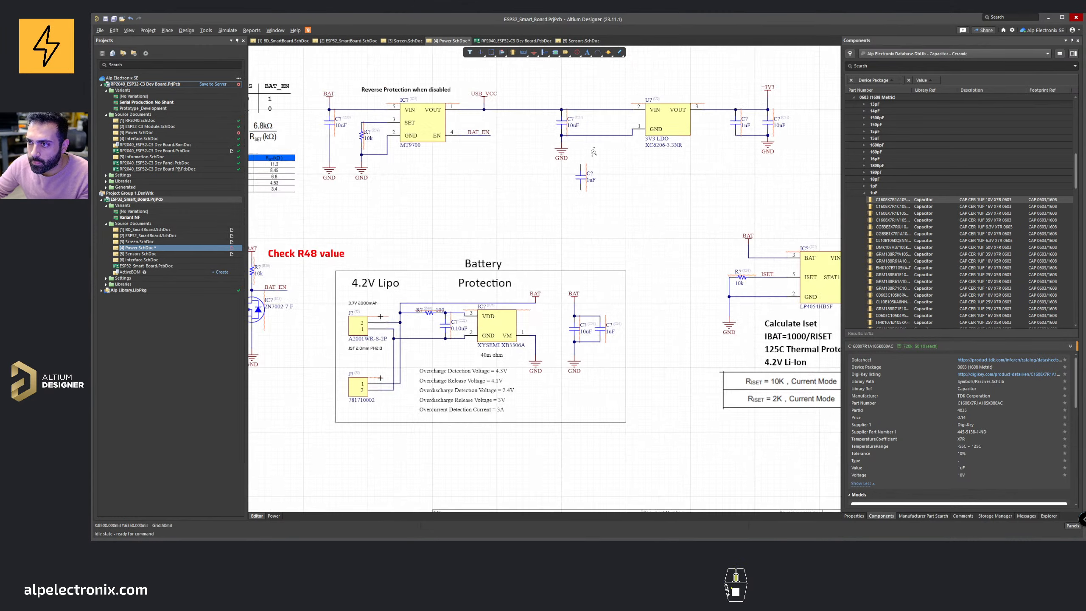
{"action": "left_click_drag", "start_coordinate": [579, 192], "coordinate": [595, 133]}
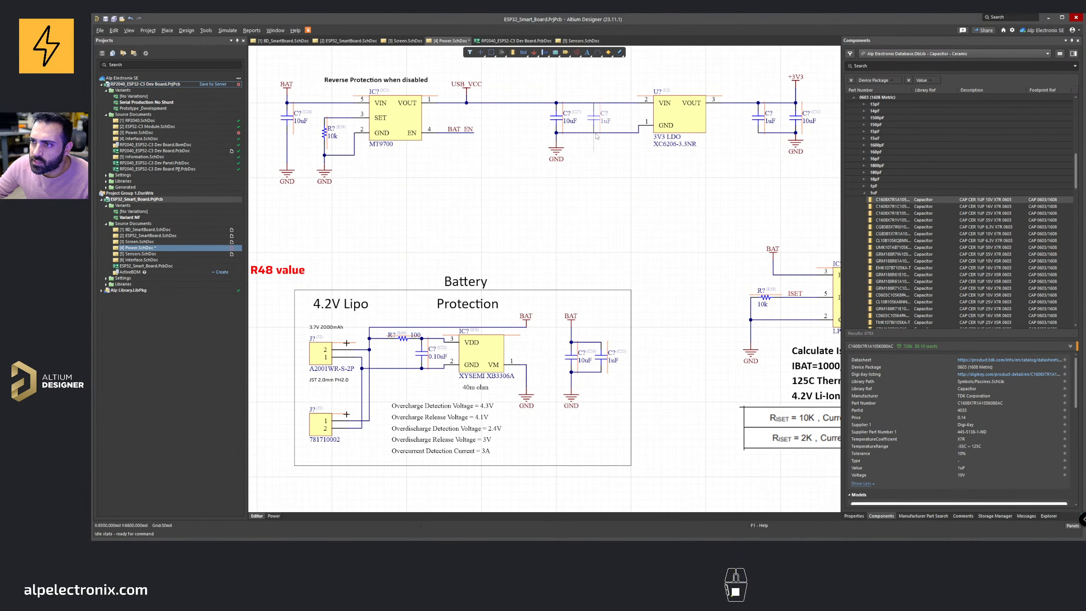
{"action": "right_click_drag", "start_coordinate": [485, 130], "coordinate": [598, 214]}
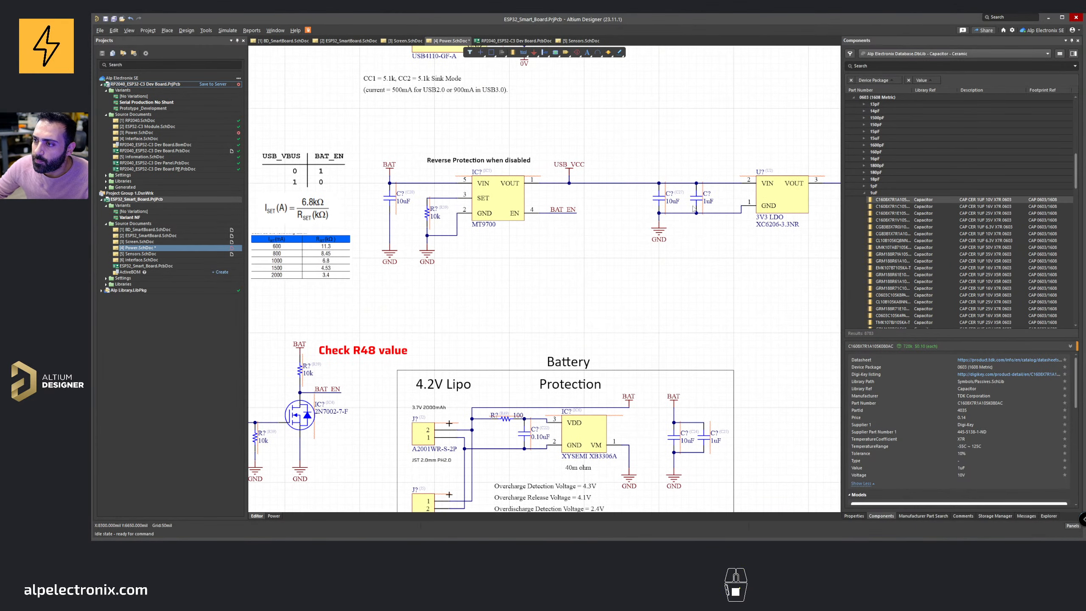
{"action": "right_click_drag", "start_coordinate": [709, 268], "coordinate": [742, 310]}
{"action": "scroll", "coordinate": [709, 257], "scroll_direction": "down", "scroll_amount": 2, "text": "ctrl"}
{"action": "right_click_drag", "start_coordinate": [707, 256], "coordinate": [570, 174]}
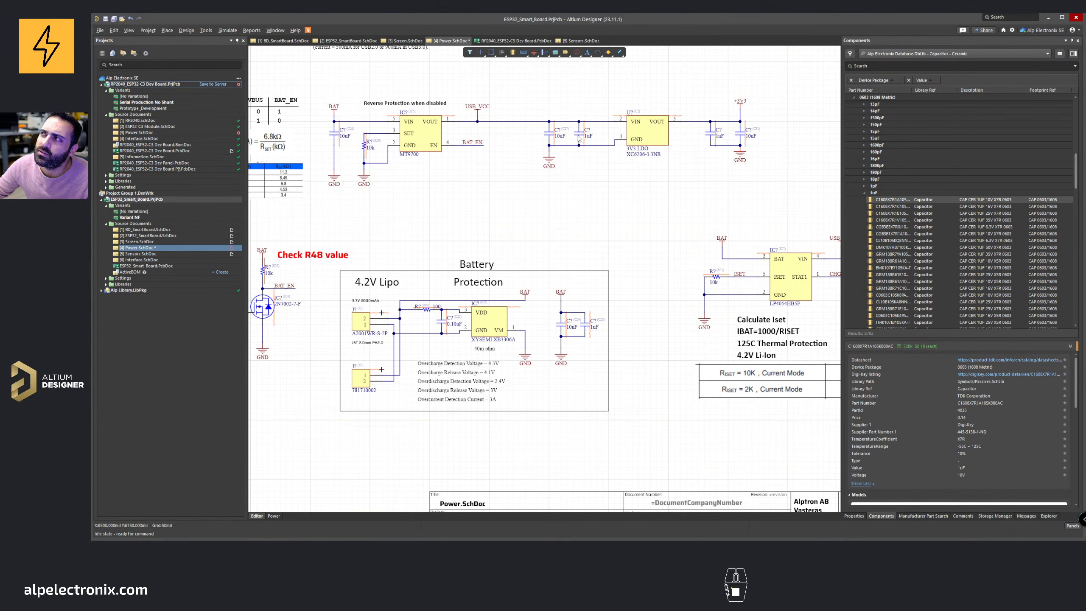
Step: Try to replace the battery protection's 0.1 µF capacitor with the spare 1 µF capacitor from the LDO area
{"action": "left_click_drag", "start_coordinate": [581, 135], "coordinate": [633, 304], "text": "shift"}
{"action": "scroll", "coordinate": [612, 321], "scroll_direction": "up", "scroll_amount": 2}
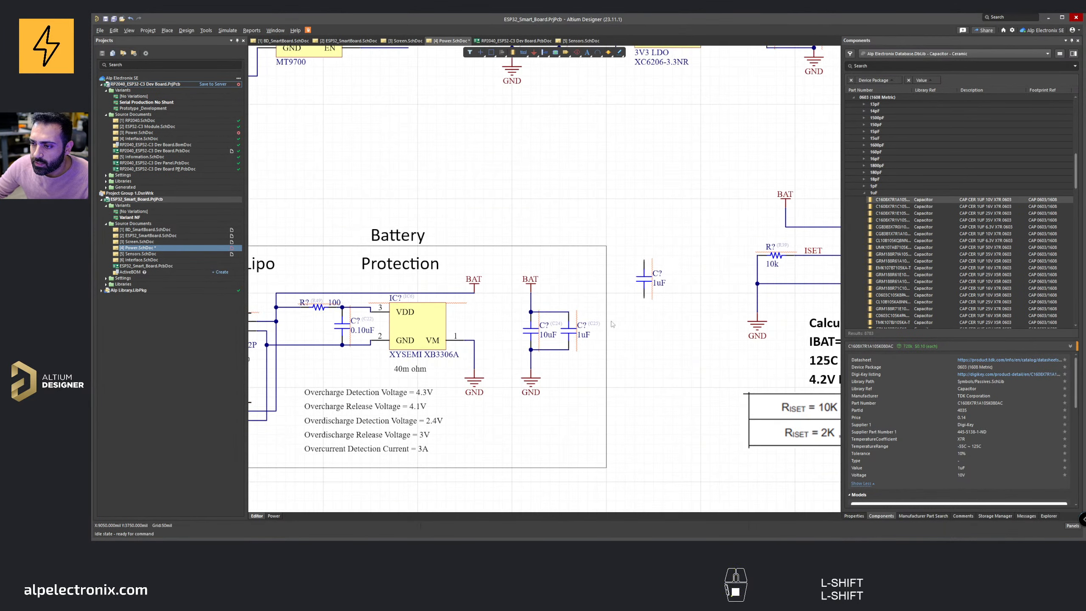
{"action": "left_click", "coordinate": [568, 331]}
{"action": "key", "text": "Delete"}
{"action": "left_click_drag", "start_coordinate": [642, 288], "coordinate": [568, 350]}
{"action": "right_click_drag", "start_coordinate": [540, 342], "coordinate": [704, 333]}
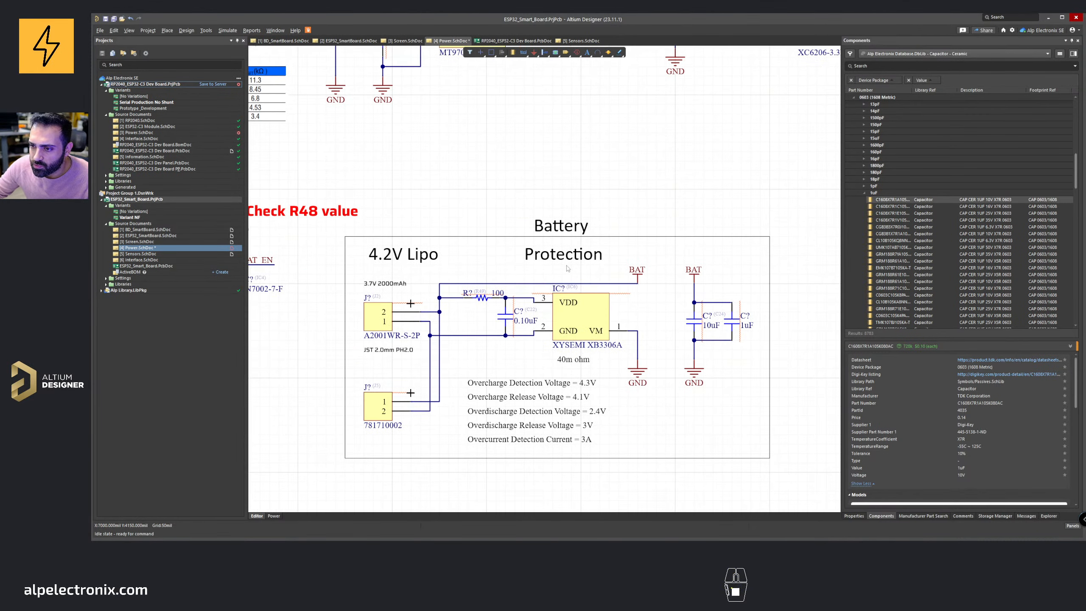
{"action": "scroll", "coordinate": [568, 269], "scroll_direction": "down", "scroll_amount": 3, "text": "ctrl"}
{"action": "scroll", "coordinate": [480, 295], "scroll_direction": "up", "scroll_amount": 1, "text": "ctrl"}
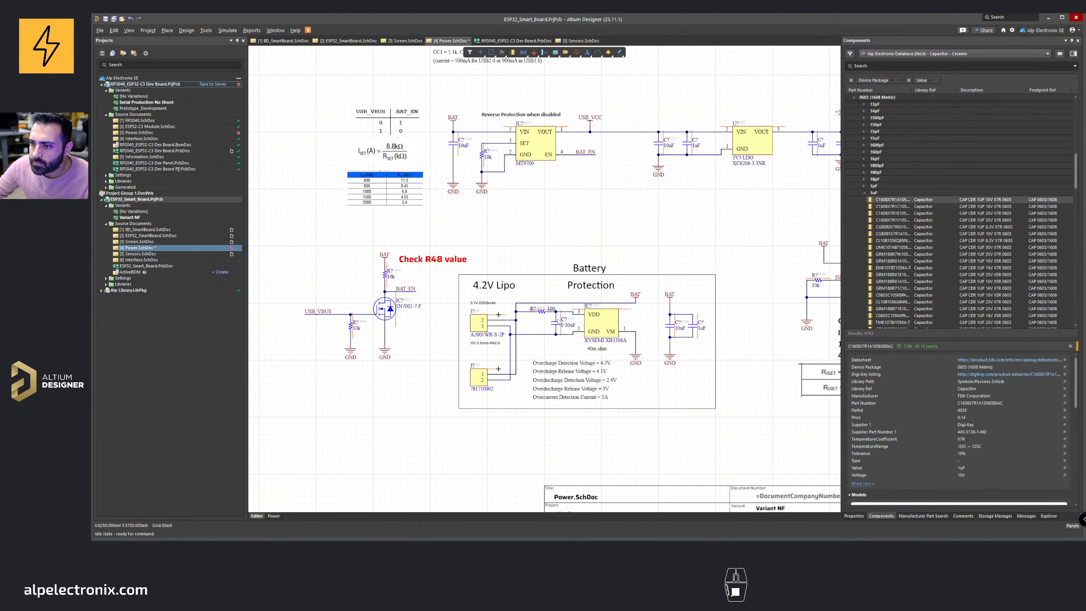
{"action": "left_click", "coordinate": [556, 324]}
{"action": "right_click_drag", "start_coordinate": [653, 234], "coordinate": [635, 315]}
{"action": "middle_click_drag", "start_coordinate": [604, 274], "coordinate": [603, 287]}
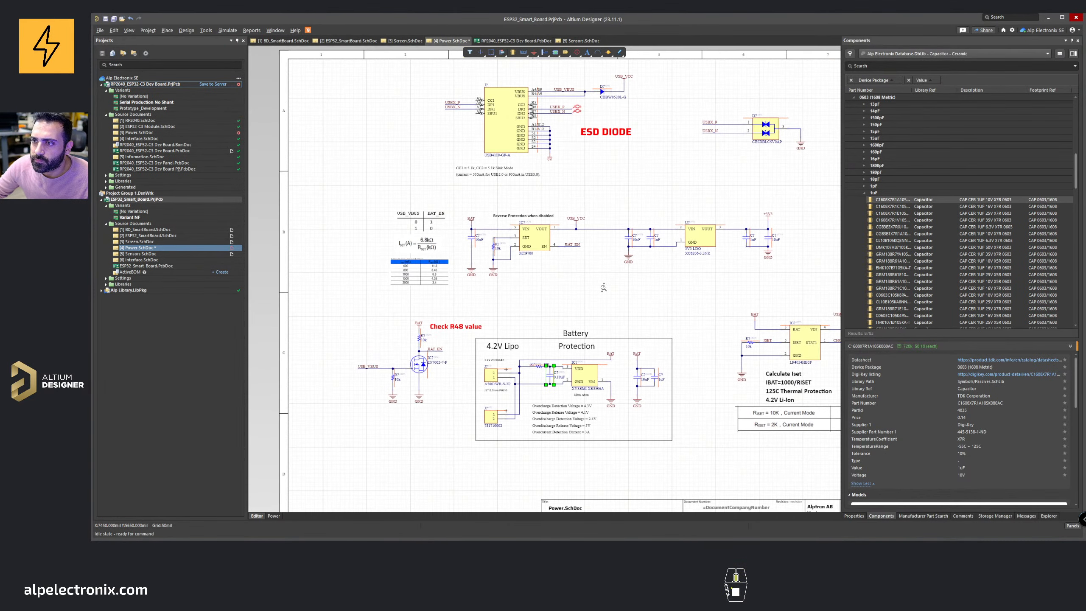
Step: Copy the 0.1 µF capacitor C10 from the Screen sheet
{"action": "left_click", "coordinate": [402, 41]}
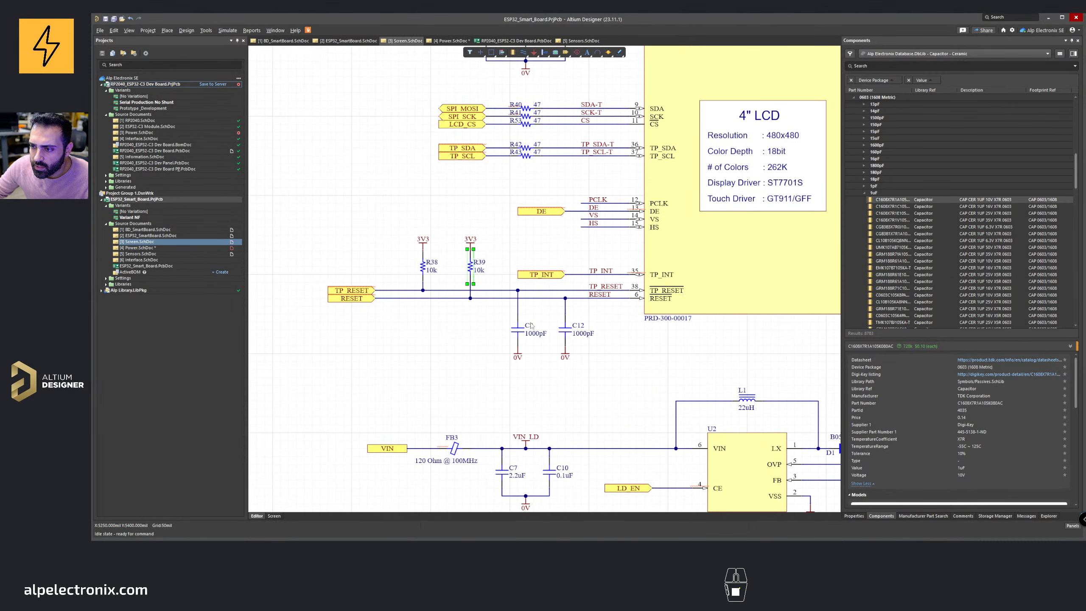
{"action": "right_click_drag", "start_coordinate": [531, 325], "coordinate": [450, 206]}
{"action": "left_click", "coordinate": [473, 353]}
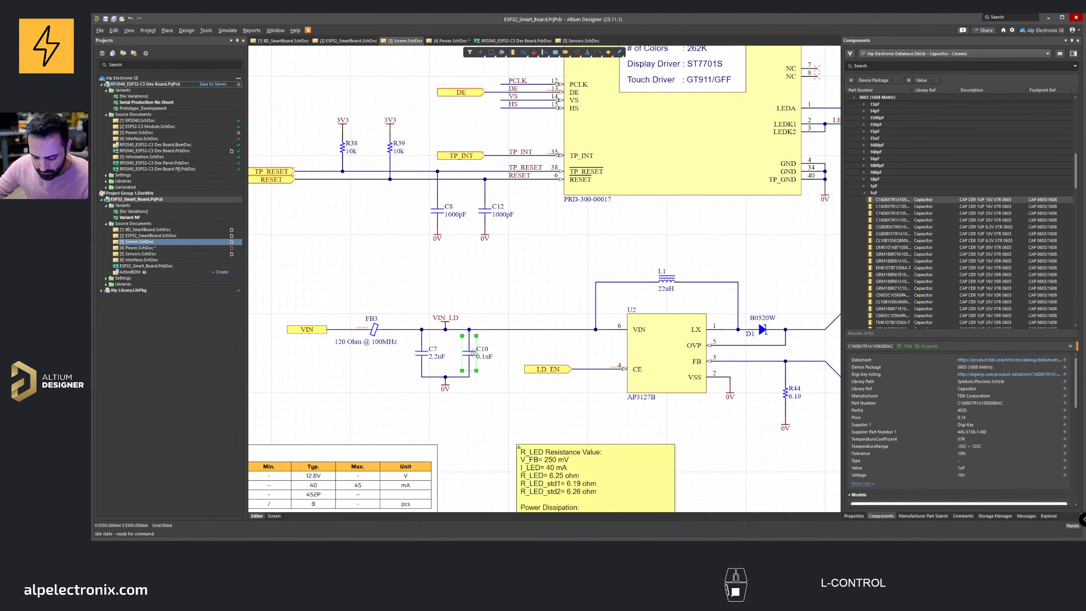
{"action": "key", "text": "ctrl+c"}
Step: Paste the 0.1 µF capacitor on the Power sheet and swap it in for the battery protection's old 0.1 µF capacitor
{"action": "left_click", "coordinate": [451, 41]}
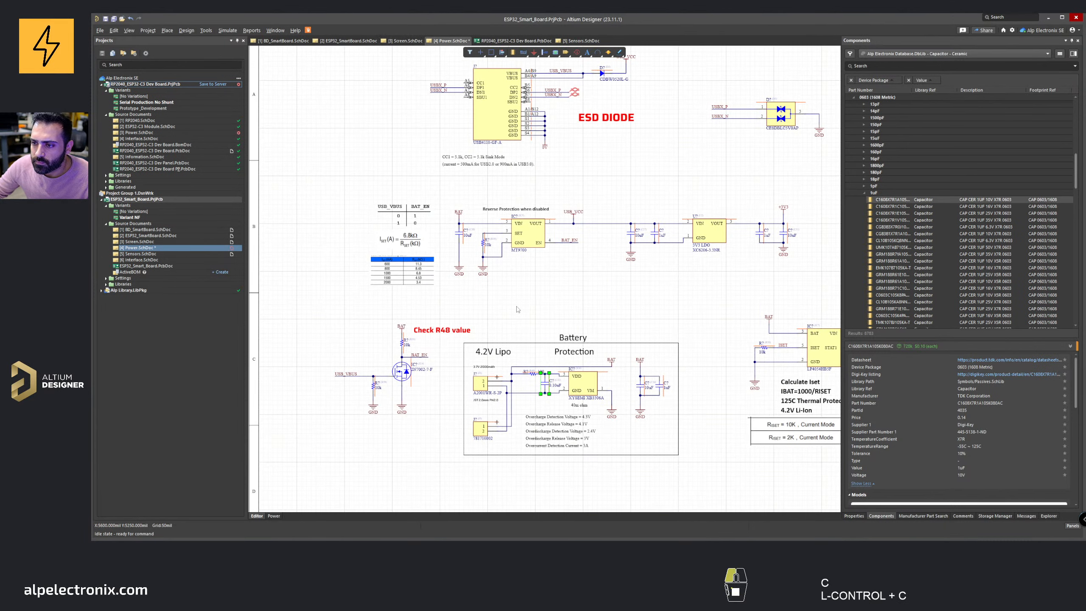
{"action": "key", "text": "ctrl+v"}
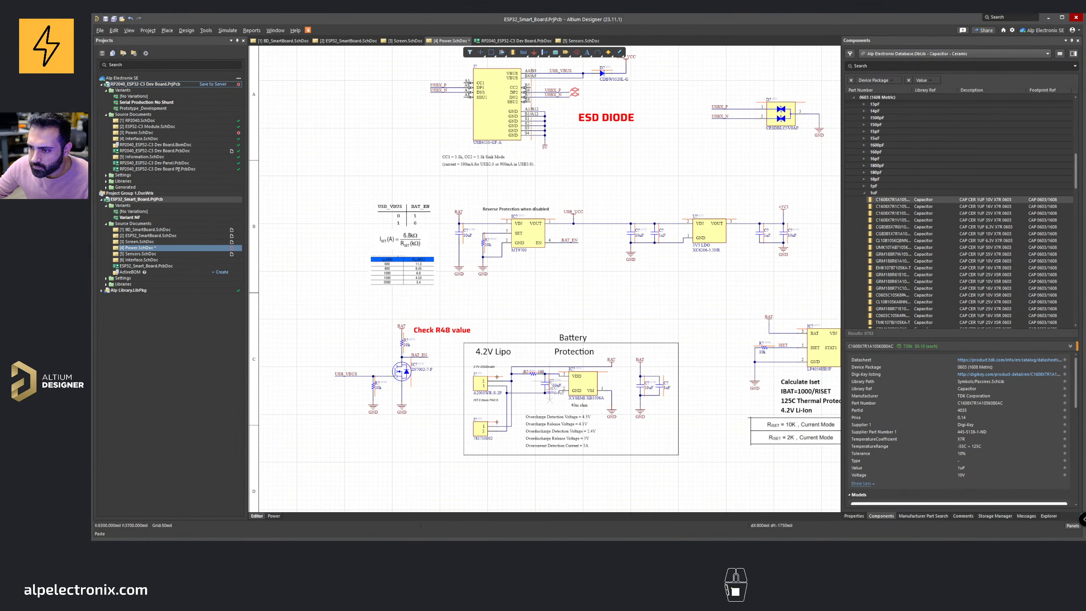
{"action": "left_click", "coordinate": [543, 316]}
{"action": "scroll", "coordinate": [547, 394], "scroll_direction": "up", "scroll_amount": 4, "text": "ctrl"}
{"action": "left_click", "coordinate": [546, 384]}
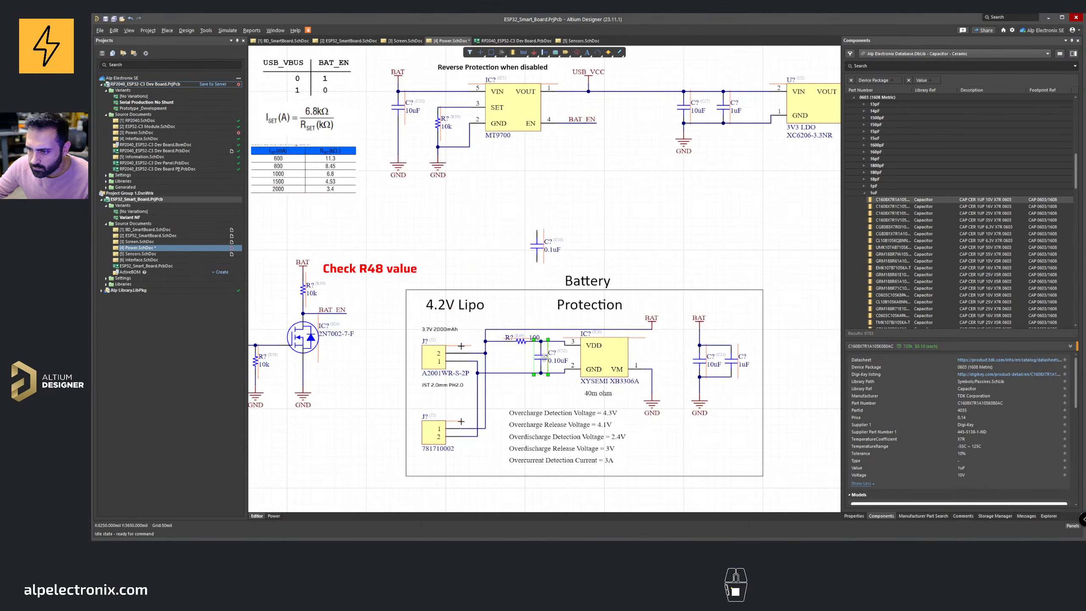
{"action": "key", "text": "Delete"}
{"action": "left_click_drag", "start_coordinate": [538, 253], "coordinate": [542, 366]}
Step: Inspect the properties of the battery protection's 100 Ω resistor to check its footprint
{"action": "left_click", "coordinate": [521, 342]}
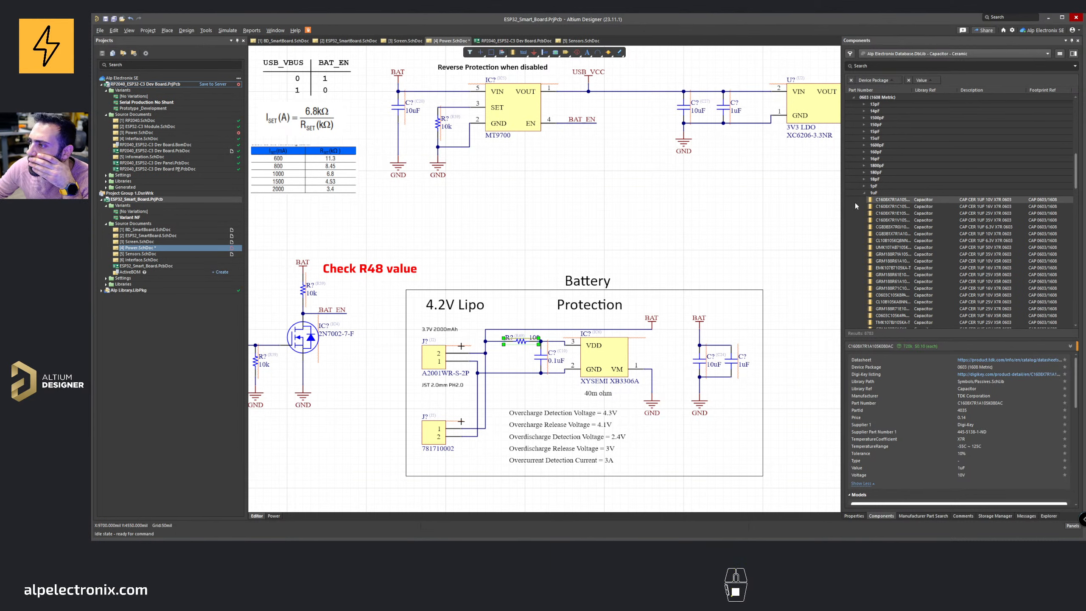
{"action": "left_click", "coordinate": [864, 193]}
{"action": "left_click", "coordinate": [894, 53]}
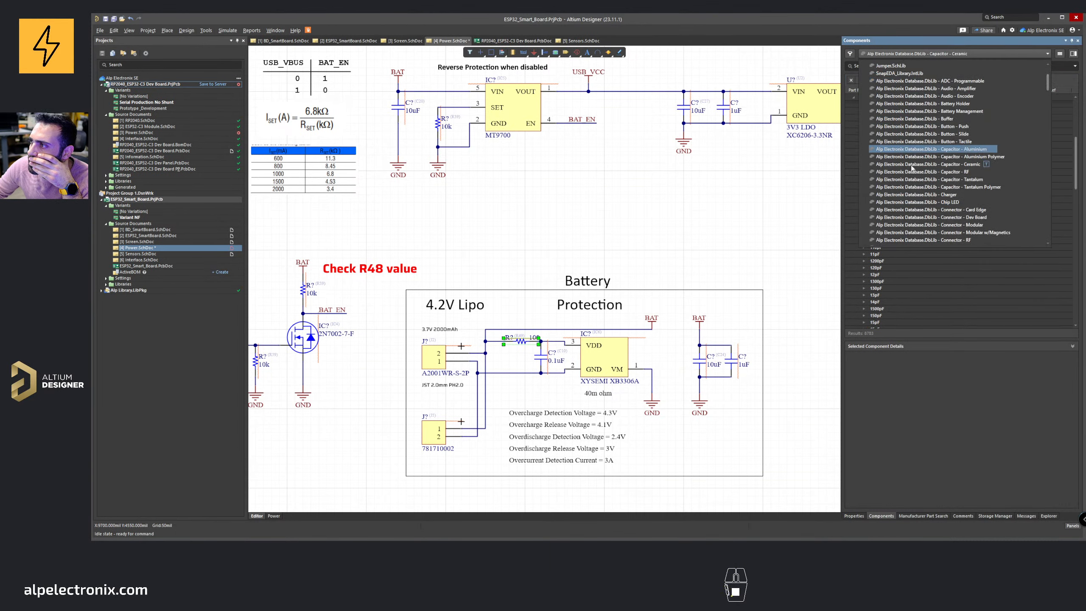
{"action": "left_click", "coordinate": [848, 516]}
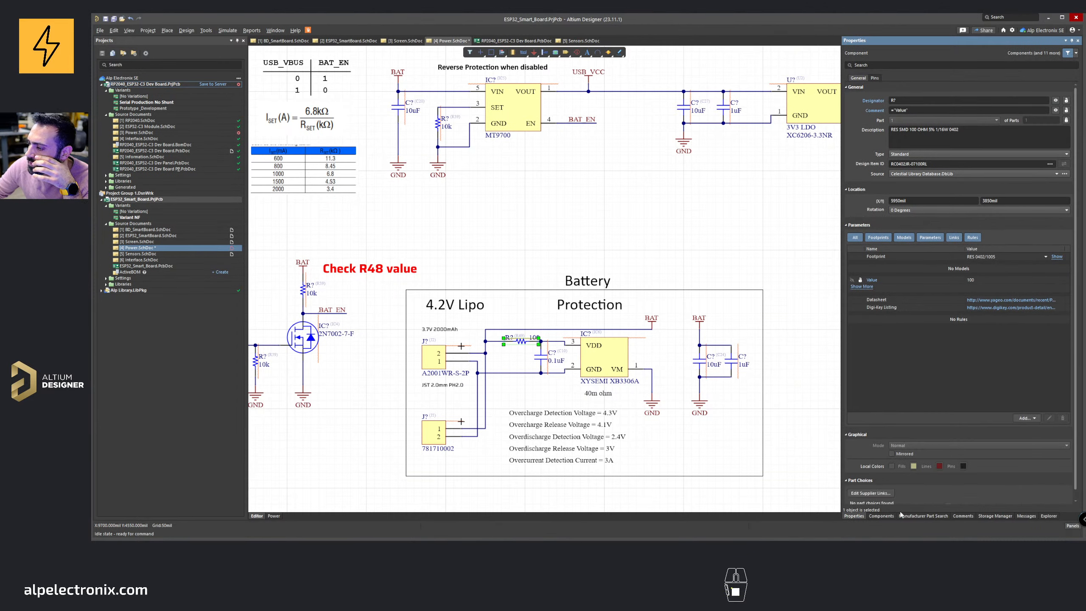
Step: Switch to the chip resistor library and place a 100 Ω 0603 resistor near the battery protection circuit
{"action": "left_click", "coordinate": [881, 516]}
{"action": "left_click", "coordinate": [913, 54]}
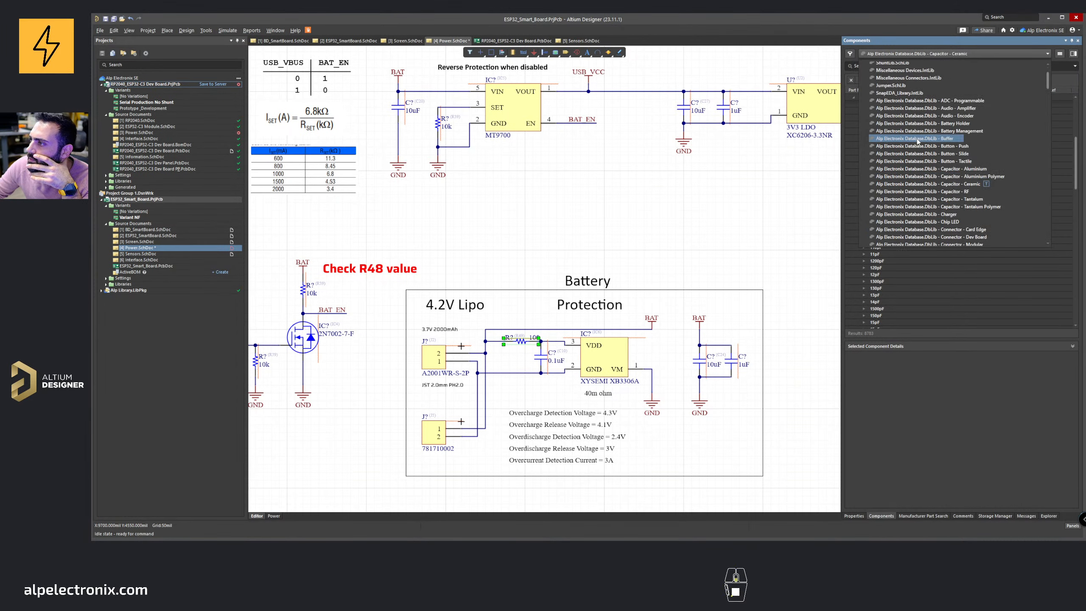
{"action": "scroll", "coordinate": [917, 147], "scroll_direction": "down", "scroll_amount": 5}
{"action": "scroll", "coordinate": [918, 148], "scroll_direction": "up", "scroll_amount": 5}
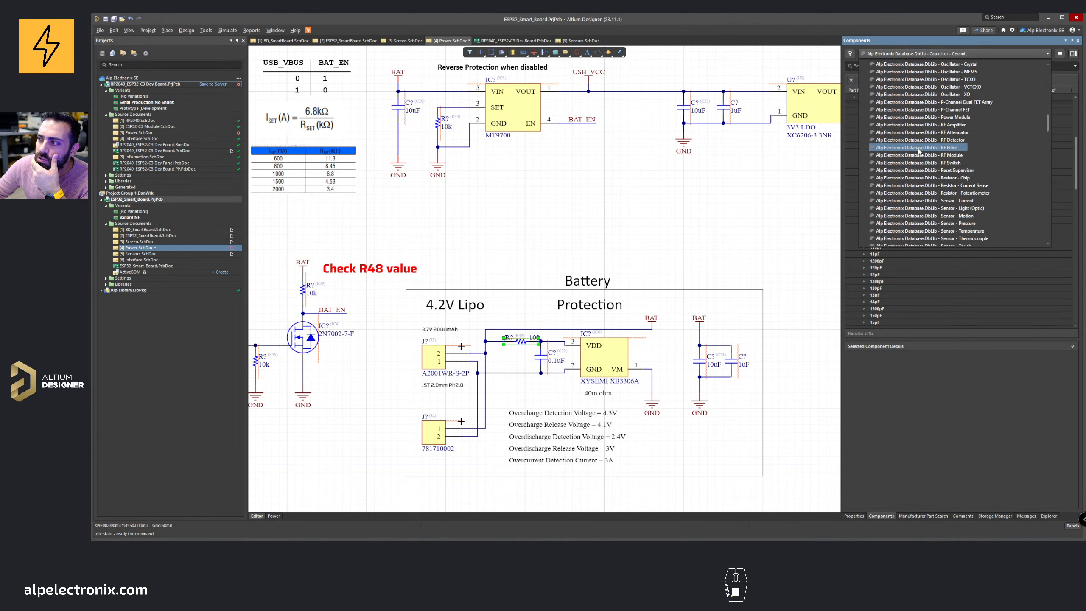
{"action": "left_click", "coordinate": [927, 178]}
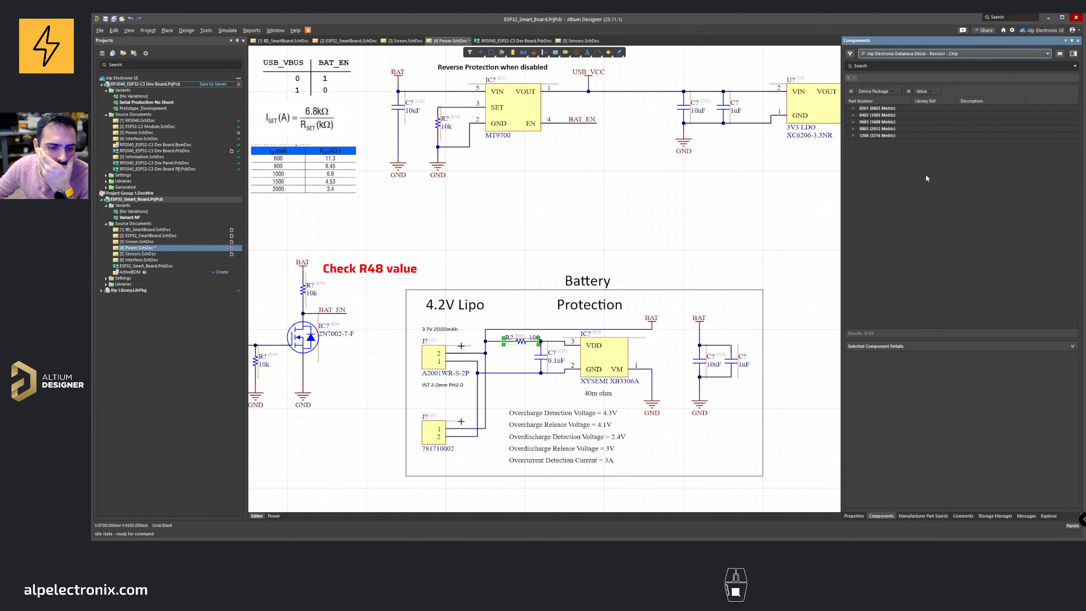
{"action": "double_click", "coordinate": [862, 122]}
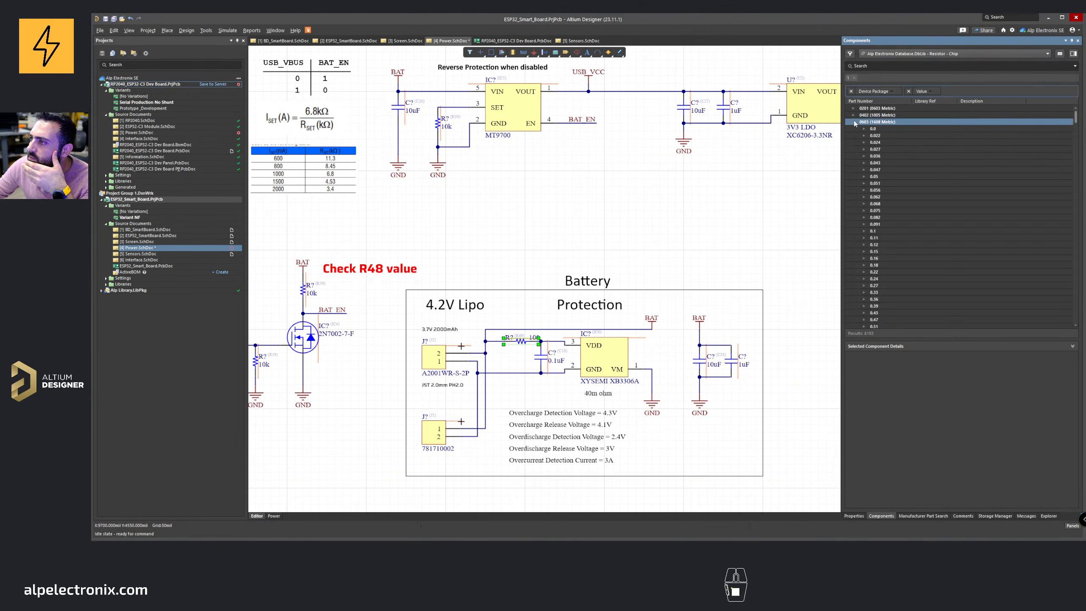
{"action": "scroll", "coordinate": [870, 214], "scroll_direction": "down", "scroll_amount": 1}
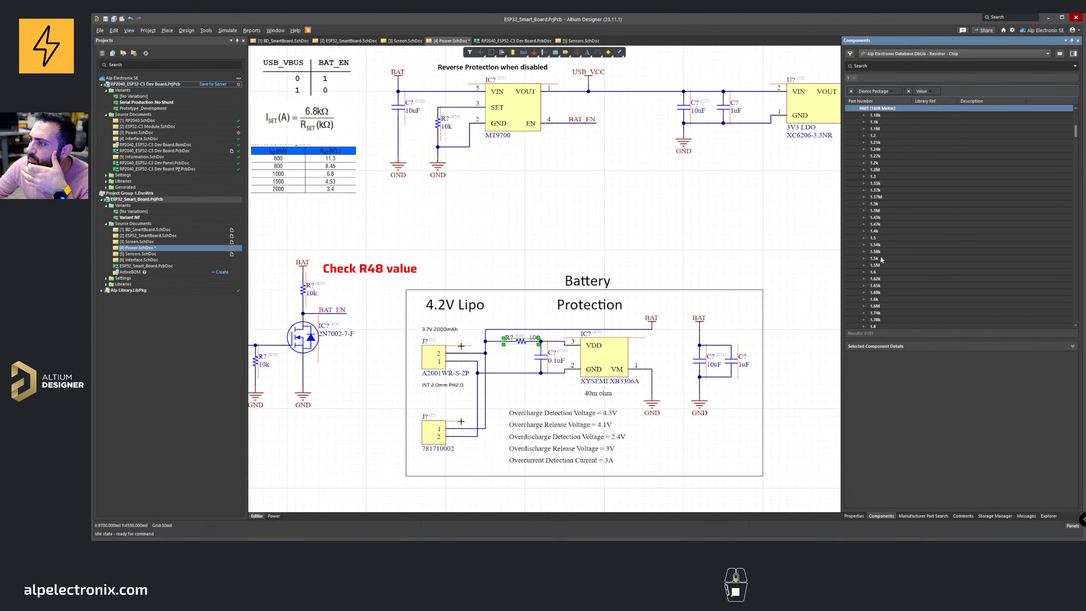
{"action": "scroll", "coordinate": [881, 259], "scroll_direction": "down", "scroll_amount": 5}
{"action": "left_click", "coordinate": [863, 259]}
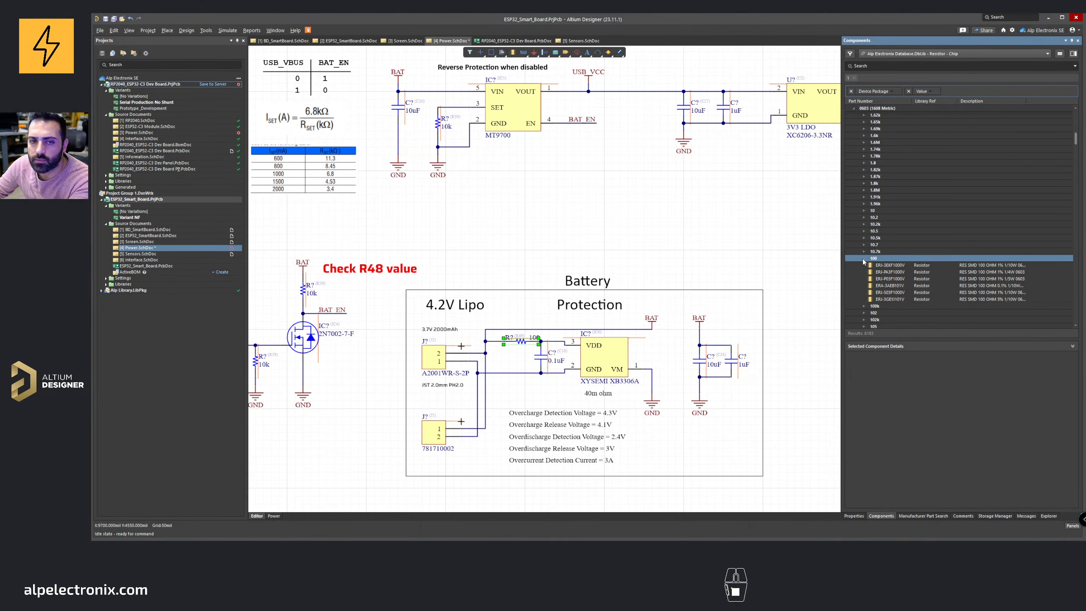
{"action": "left_click", "coordinate": [893, 267]}
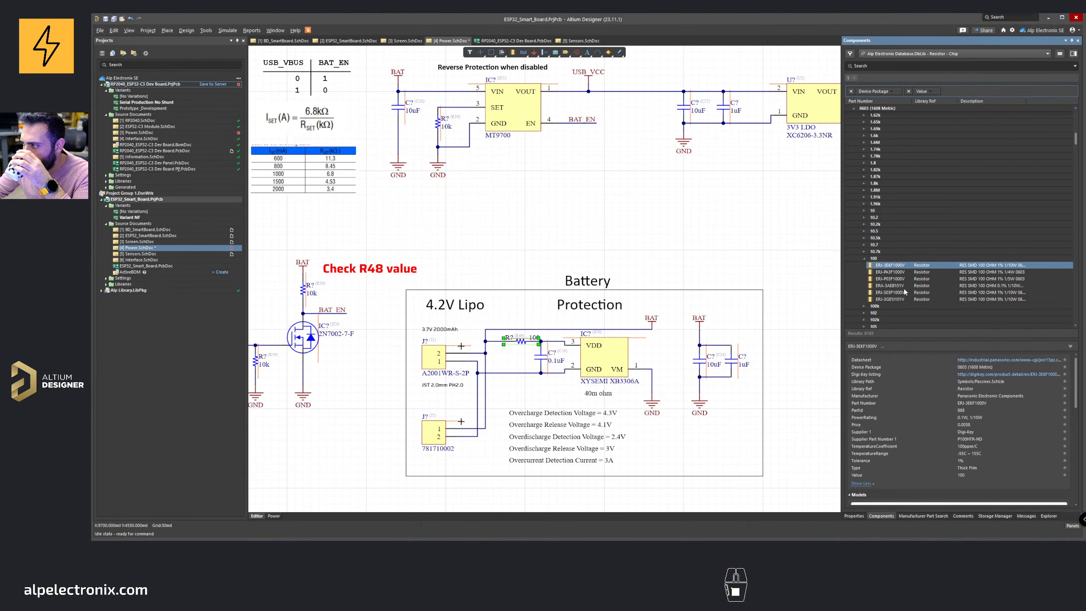
{"action": "left_click", "coordinate": [899, 300]}
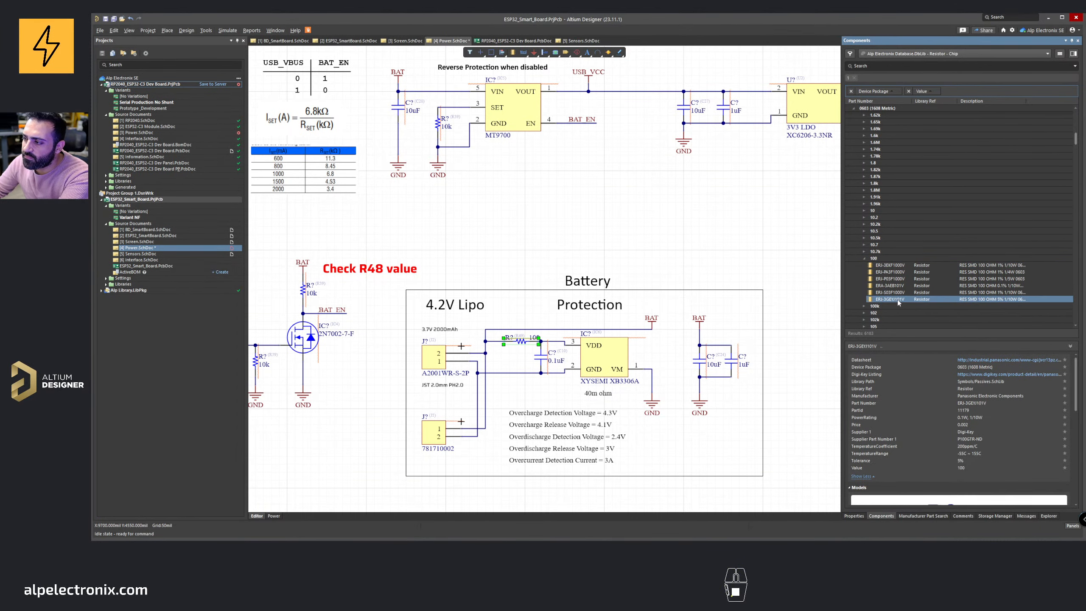
{"action": "left_click_drag", "start_coordinate": [898, 302], "coordinate": [546, 238]}
Step: Delete the old 100 Ω resistor and move the new 0603 resistor into its place
{"action": "scroll", "coordinate": [524, 344], "scroll_direction": "up", "scroll_amount": 2, "text": "ctrl"}
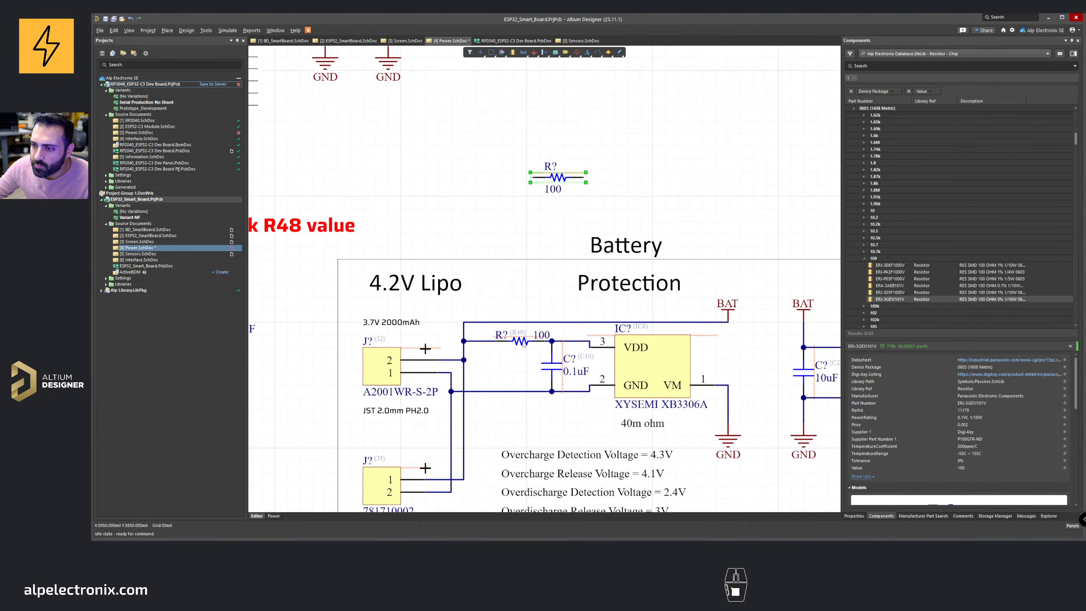
{"action": "left_click", "coordinate": [520, 341]}
{"action": "key", "text": "Delete"}
{"action": "left_click_drag", "start_coordinate": [567, 177], "coordinate": [497, 341]}
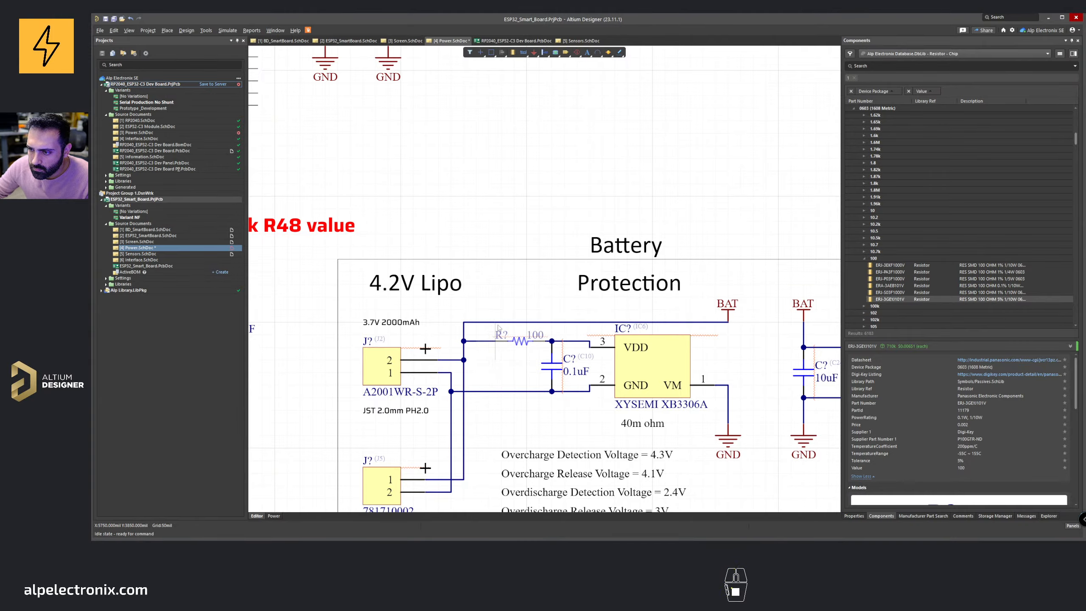
Step: Switch to the Screen sheet and examine the passives around the LCD connector and LED driver
{"action": "scroll", "coordinate": [499, 327], "scroll_direction": "down", "scroll_amount": 4, "text": "ctrl"}
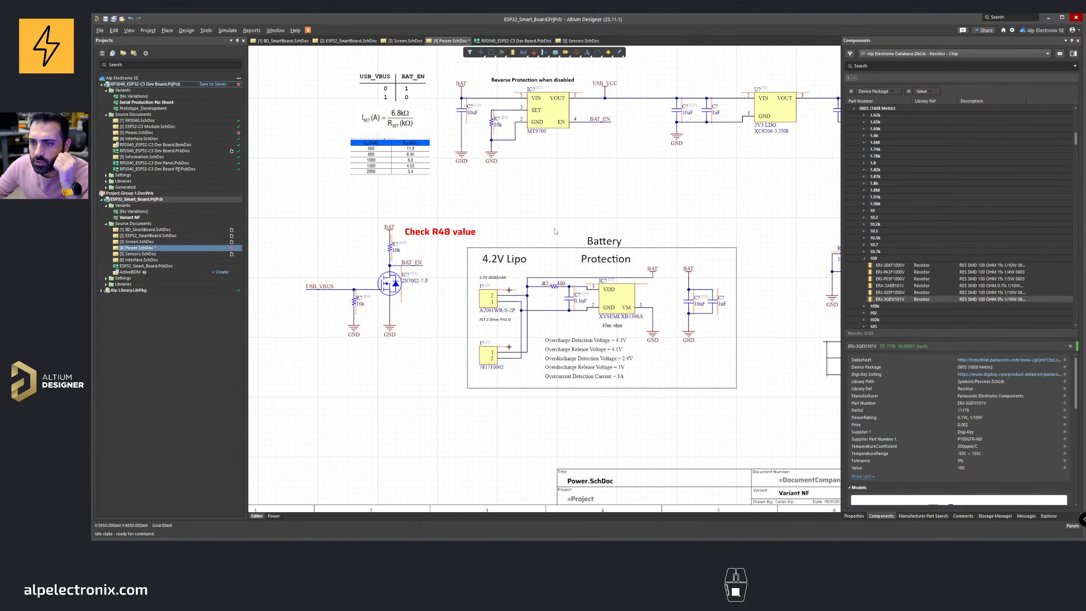
{"action": "scroll", "coordinate": [542, 225], "scroll_direction": "down", "scroll_amount": 3, "text": "ctrl"}
{"action": "right_click_drag", "start_coordinate": [503, 266], "coordinate": [509, 301]}
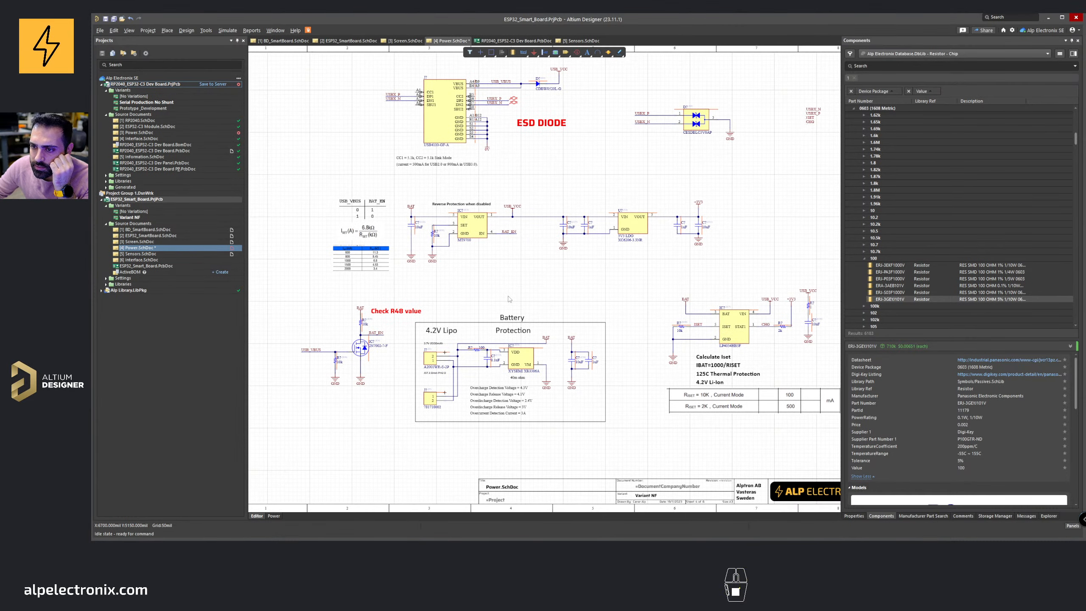
{"action": "left_click", "coordinate": [405, 41]}
{"action": "scroll", "coordinate": [455, 261], "scroll_direction": "down", "scroll_amount": 2, "text": "ctrl"}
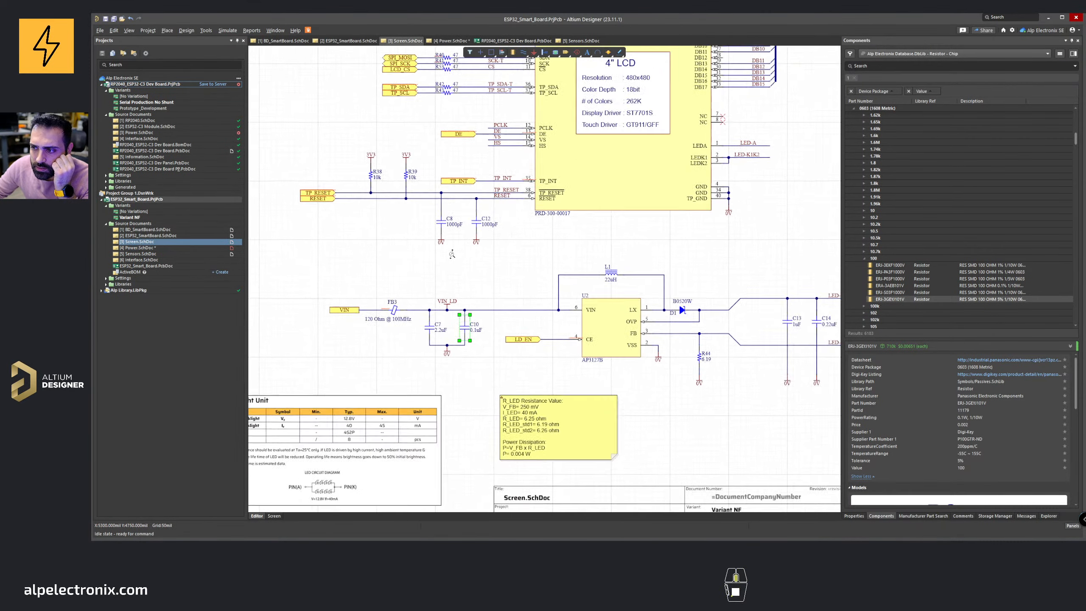
{"action": "scroll", "coordinate": [468, 265], "scroll_direction": "up", "scroll_amount": 3, "text": "ctrl"}
{"action": "left_click_drag", "start_coordinate": [537, 251], "coordinate": [422, 239]}
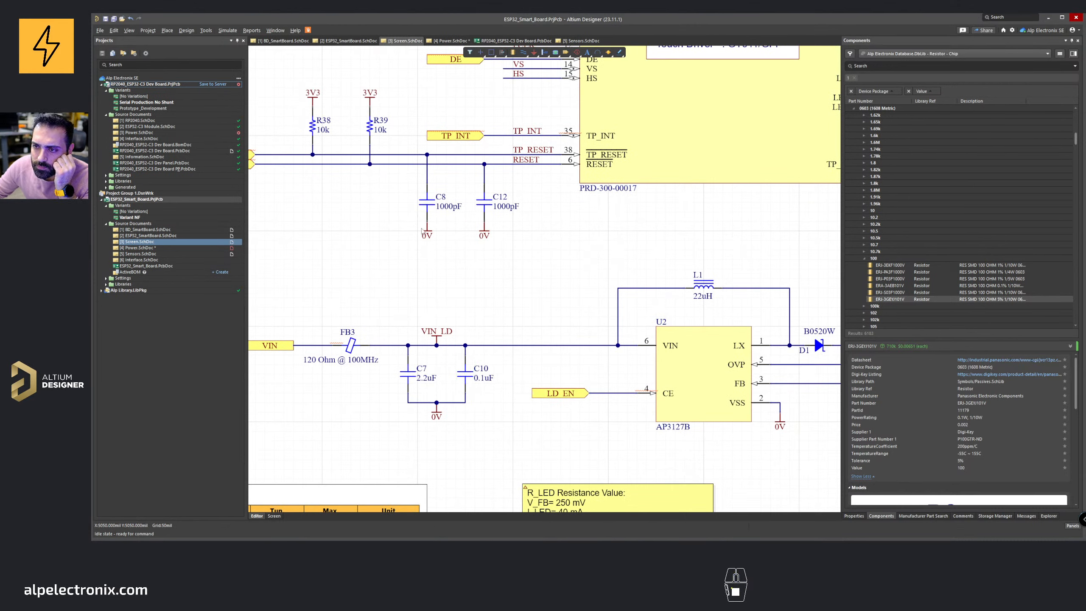
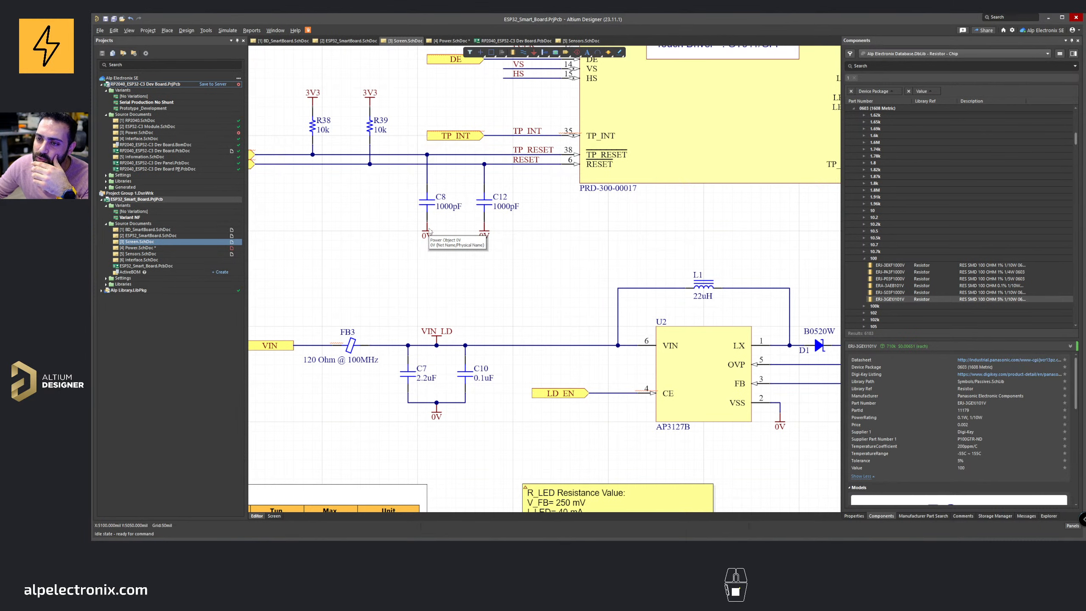
Step: On the Power sheet, select every GND power port using Find Similar Objects matching the same style and text
{"action": "left_click", "coordinate": [451, 41]}
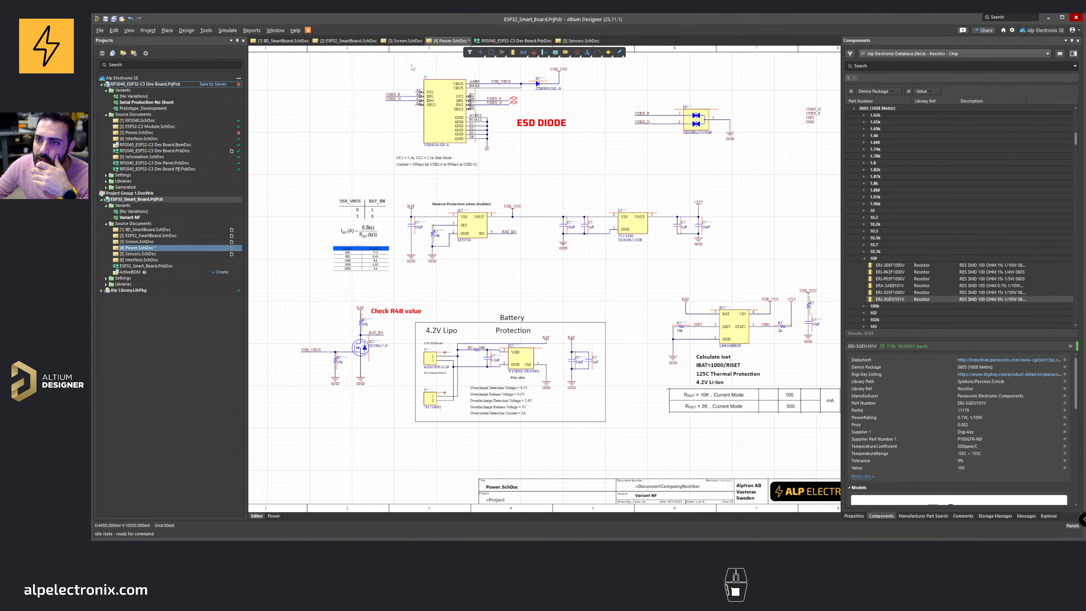
{"action": "left_click", "coordinate": [413, 258]}
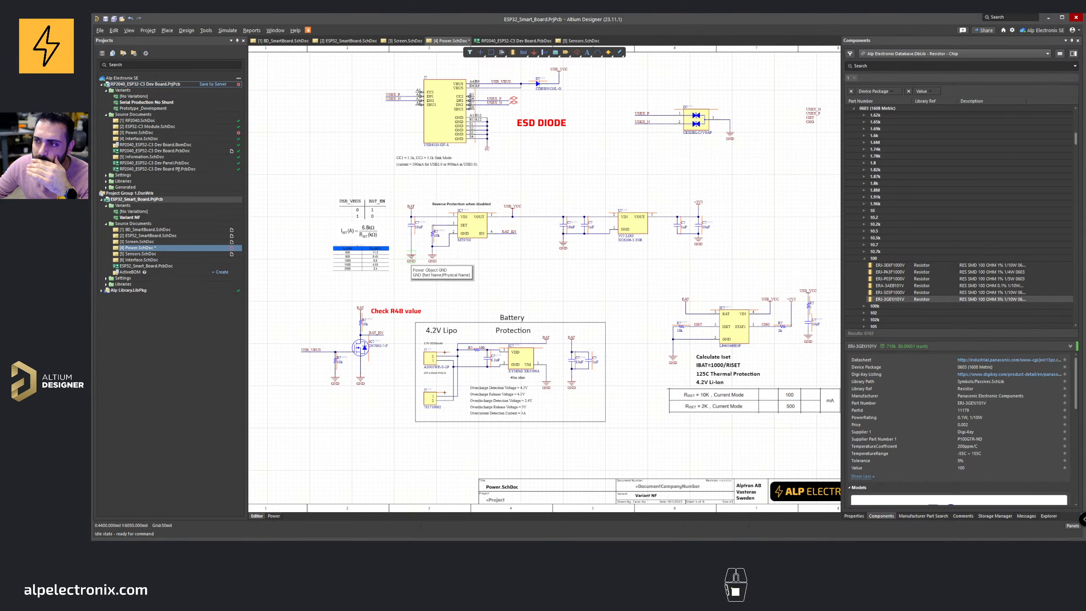
{"action": "right_click", "coordinate": [411, 258]}
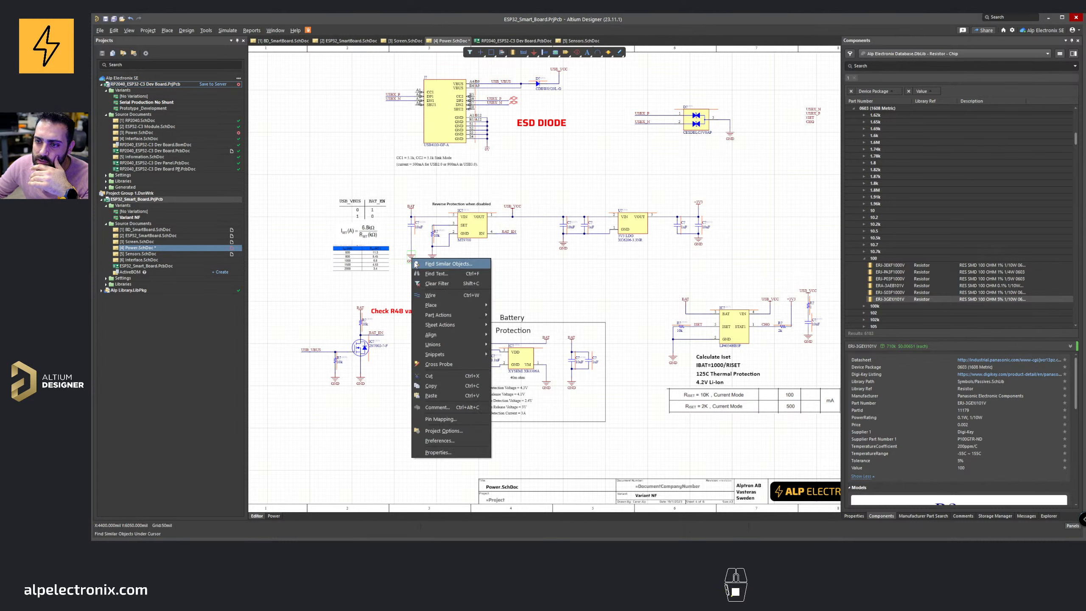
{"action": "left_click", "coordinate": [449, 264]}
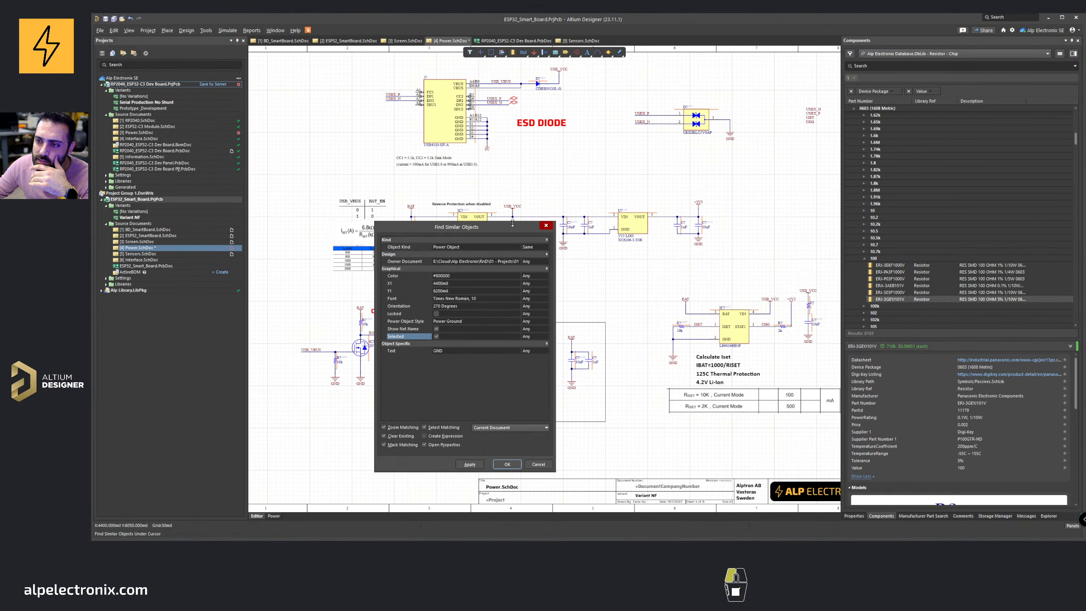
{"action": "left_click_drag", "start_coordinate": [466, 235], "coordinate": [601, 159]}
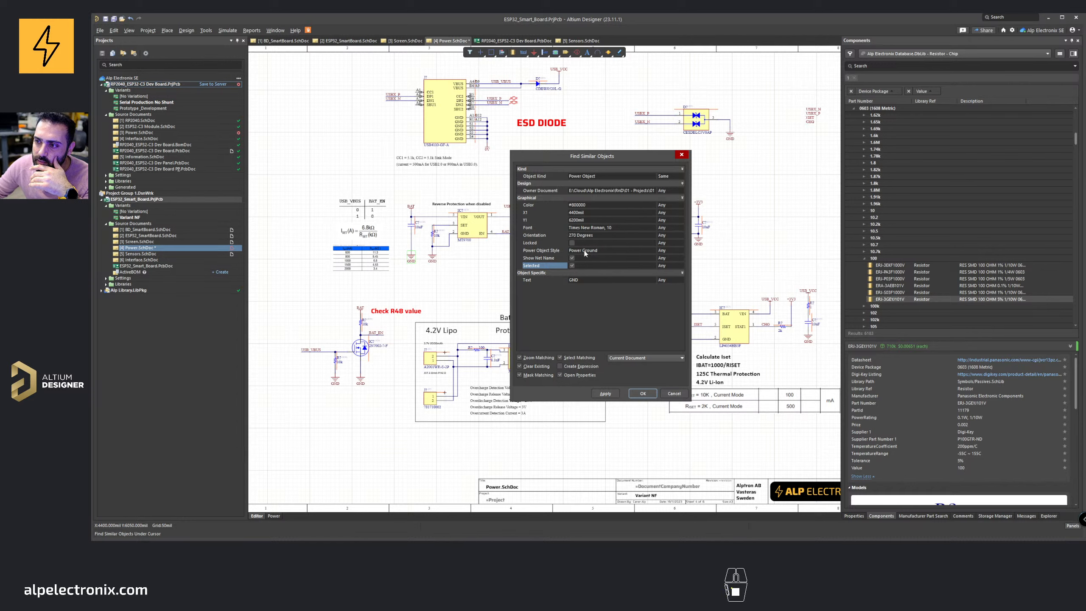
{"action": "left_click", "coordinate": [678, 252]}
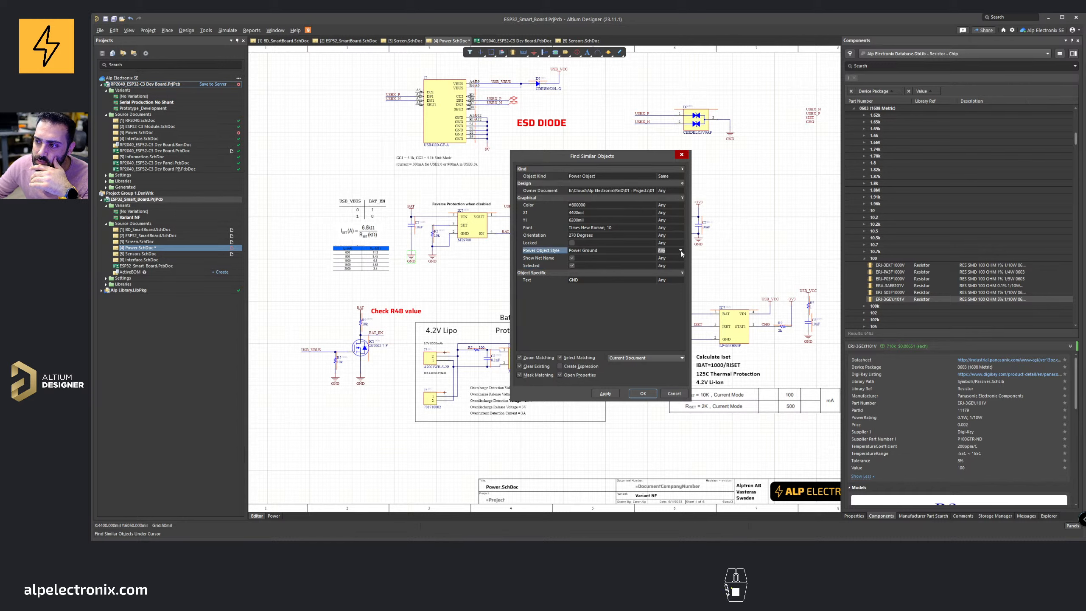
{"action": "left_click", "coordinate": [681, 251]}
{"action": "left_click", "coordinate": [667, 262]}
{"action": "left_click", "coordinate": [677, 281]}
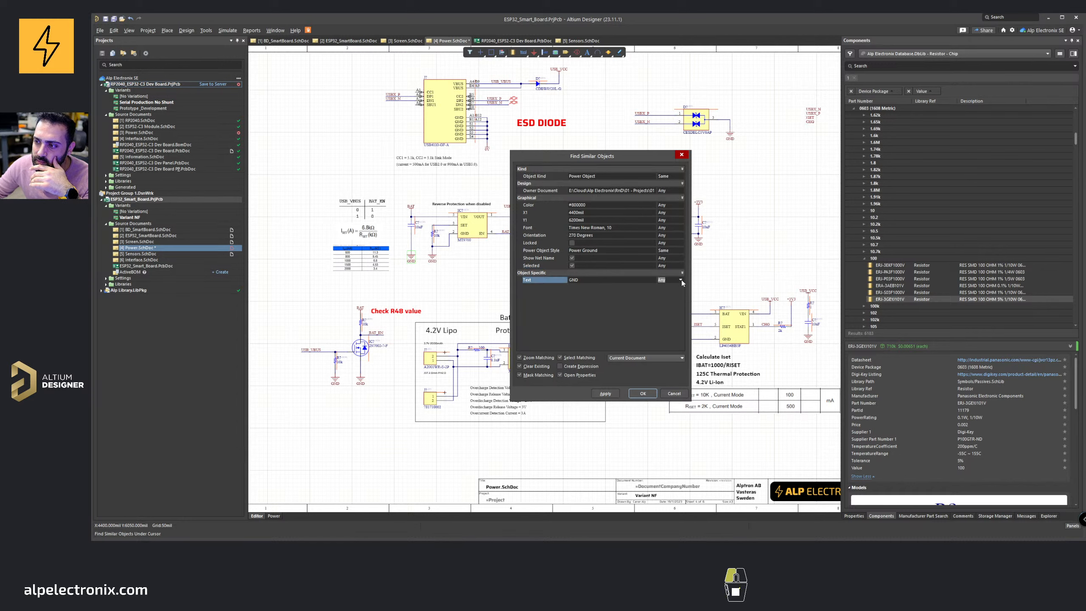
{"action": "left_click", "coordinate": [680, 280]}
{"action": "left_click", "coordinate": [667, 292]}
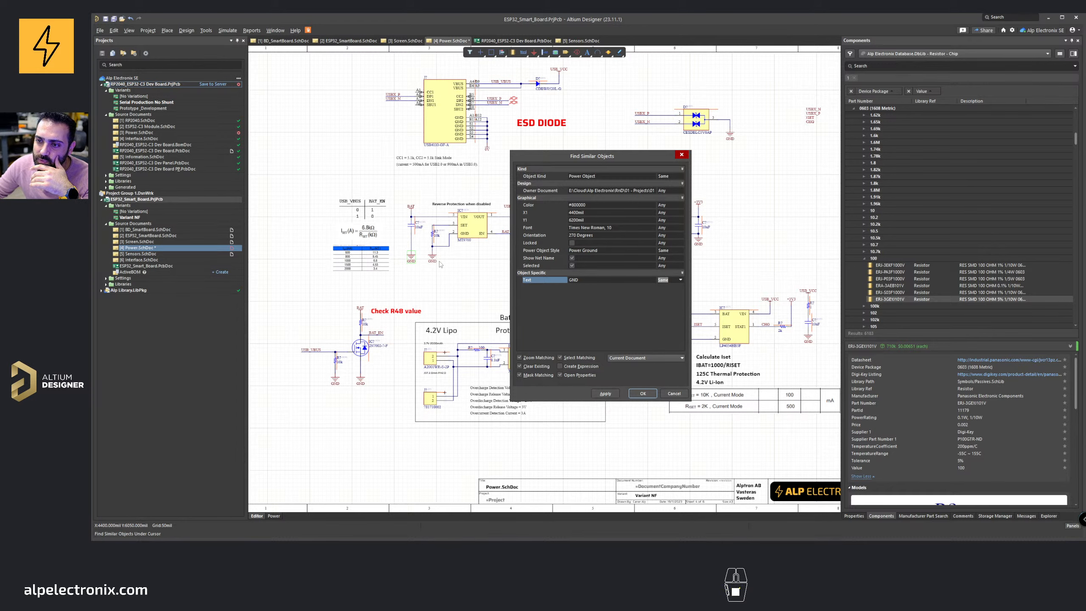
{"action": "left_click", "coordinate": [618, 394]}
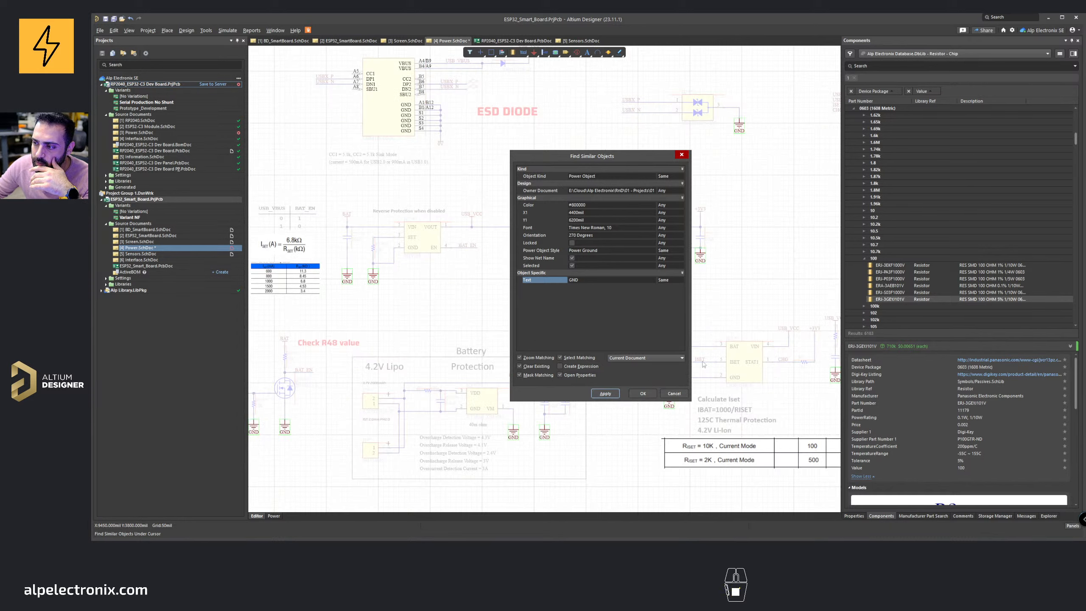
{"action": "left_click", "coordinate": [643, 393]}
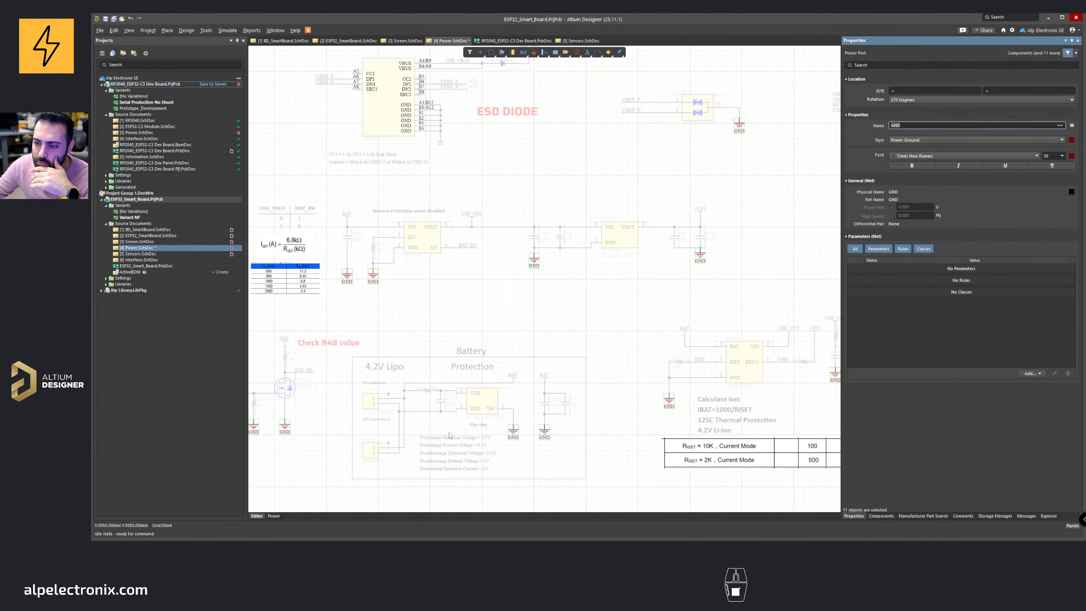
Step: Change the selected ground ports to the Bar style and rename them 0V
{"action": "left_click", "coordinate": [915, 139]}
{"action": "left_click", "coordinate": [912, 159]}
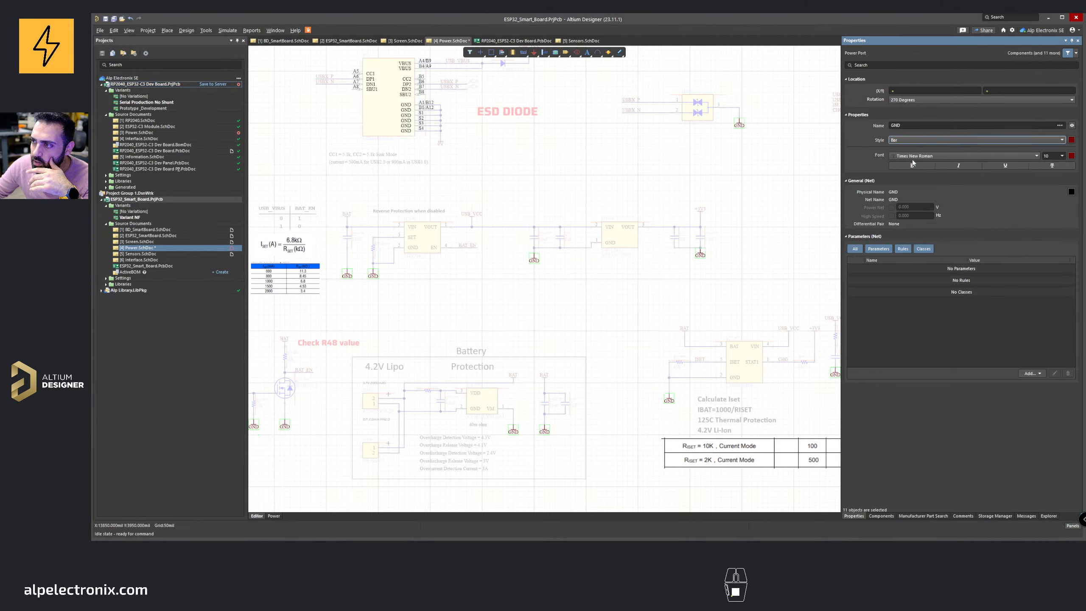
{"action": "left_click", "coordinate": [917, 125]}
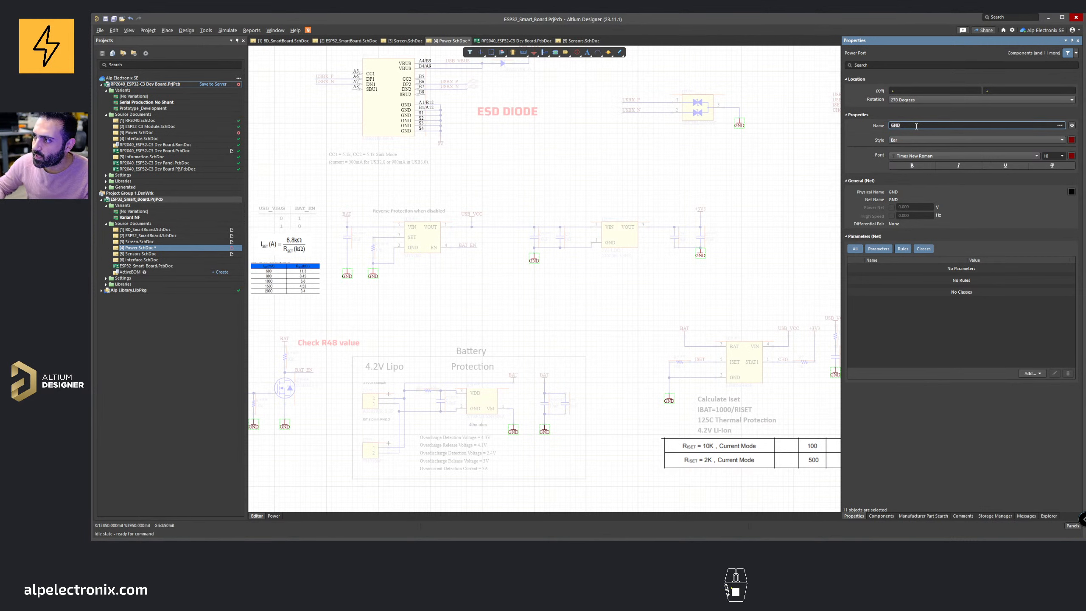
{"action": "type", "text": "0V"}
{"action": "key", "text": "Return"}
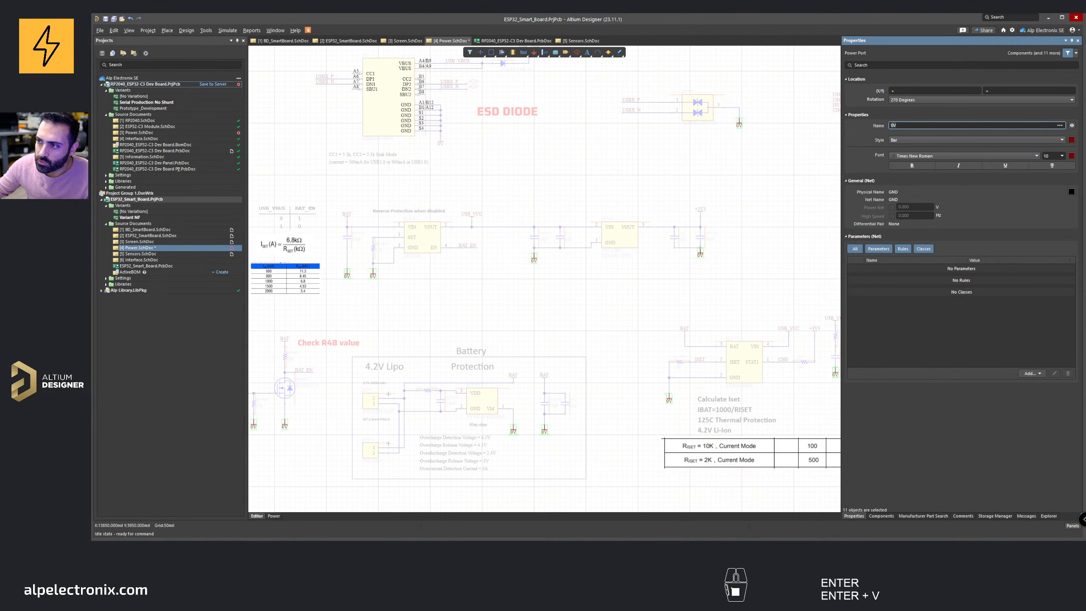
Step: Clear the selection and filter, then save the Power sheet
{"action": "left_click", "coordinate": [618, 177]}
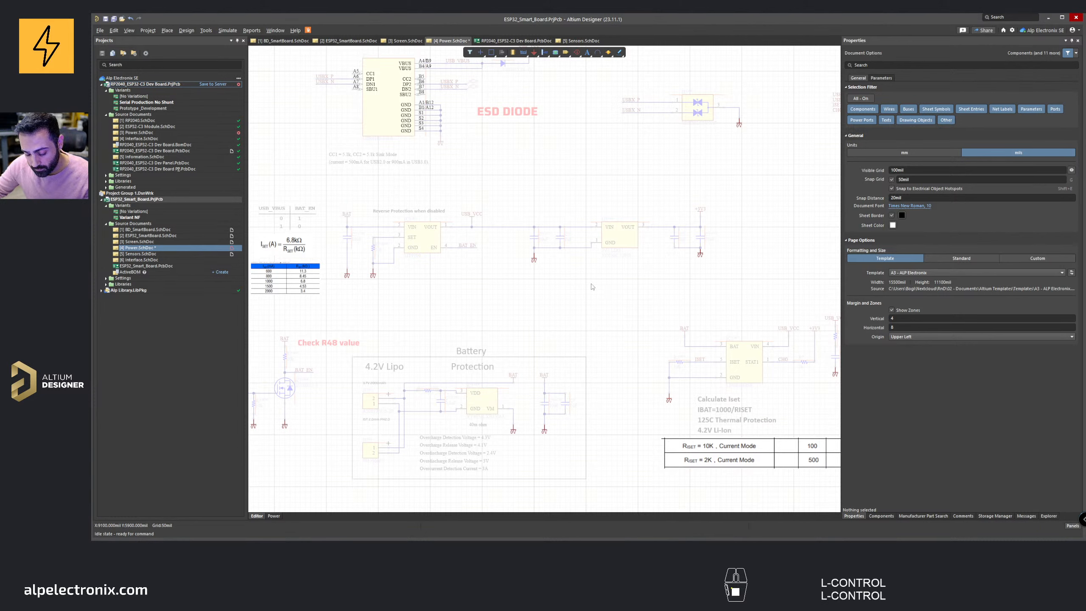
{"action": "key", "text": "shift+c"}
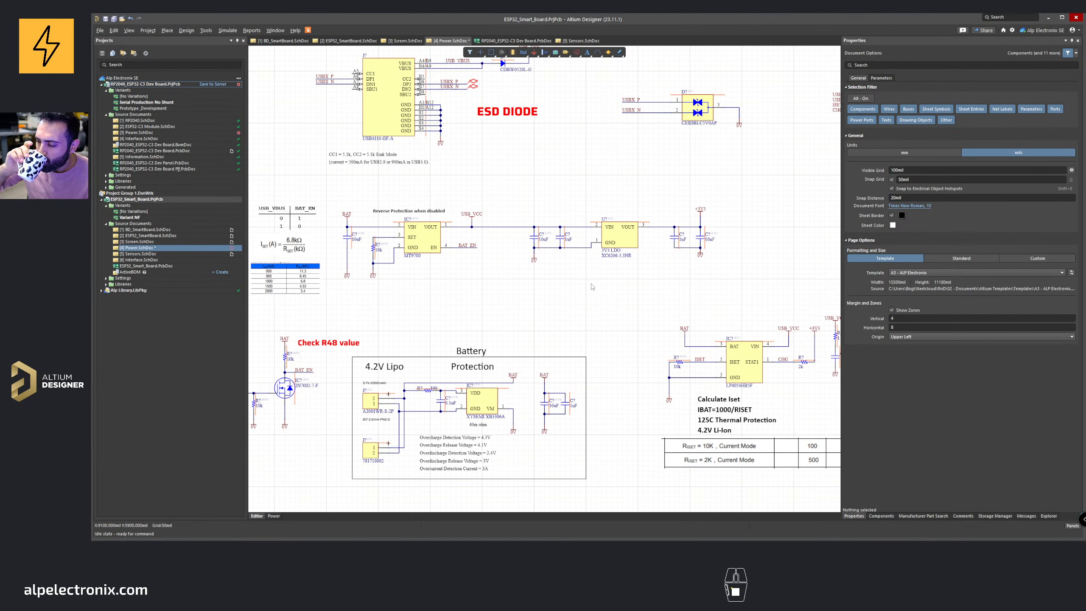
{"action": "key", "text": "ctrl+s"}
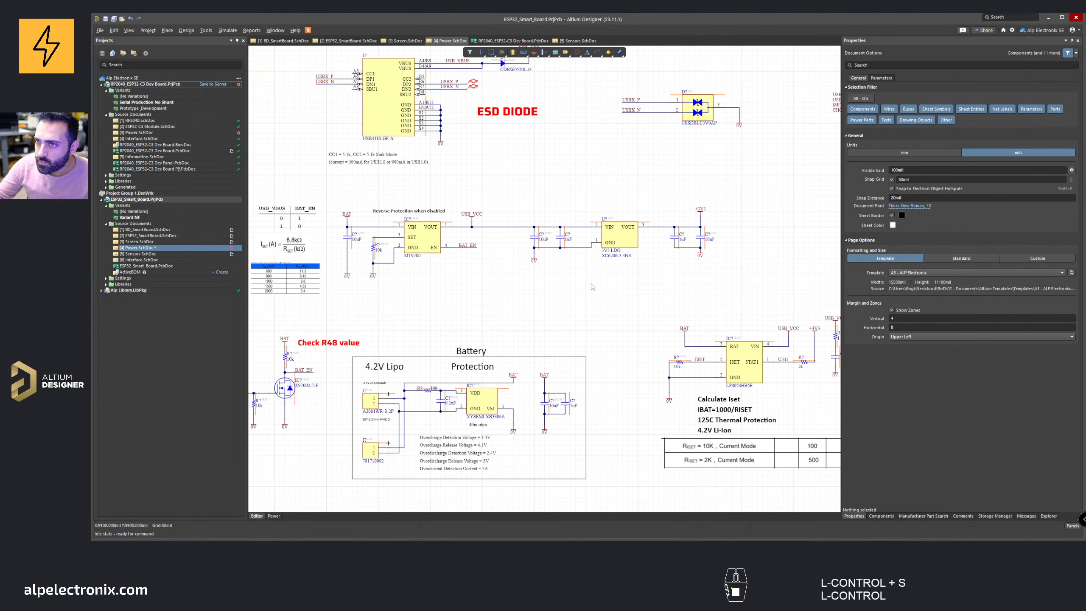
{"action": "key", "text": "s"}
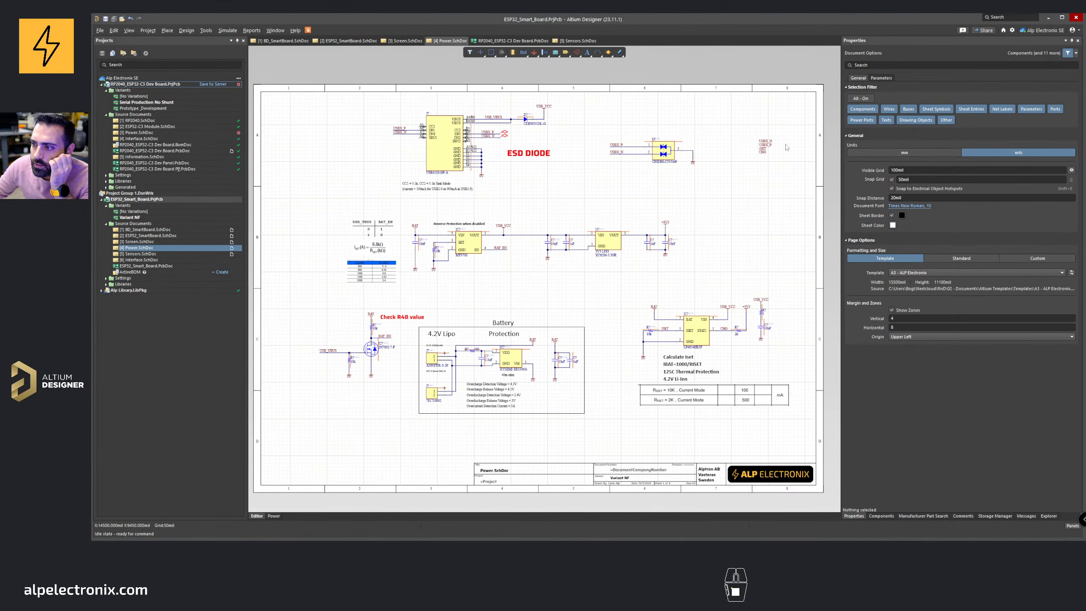
Step: Copy the ISET and CHG net labels from the charger area of the Power sheet
{"action": "left_click_drag", "start_coordinate": [748, 130], "coordinate": [779, 169]}
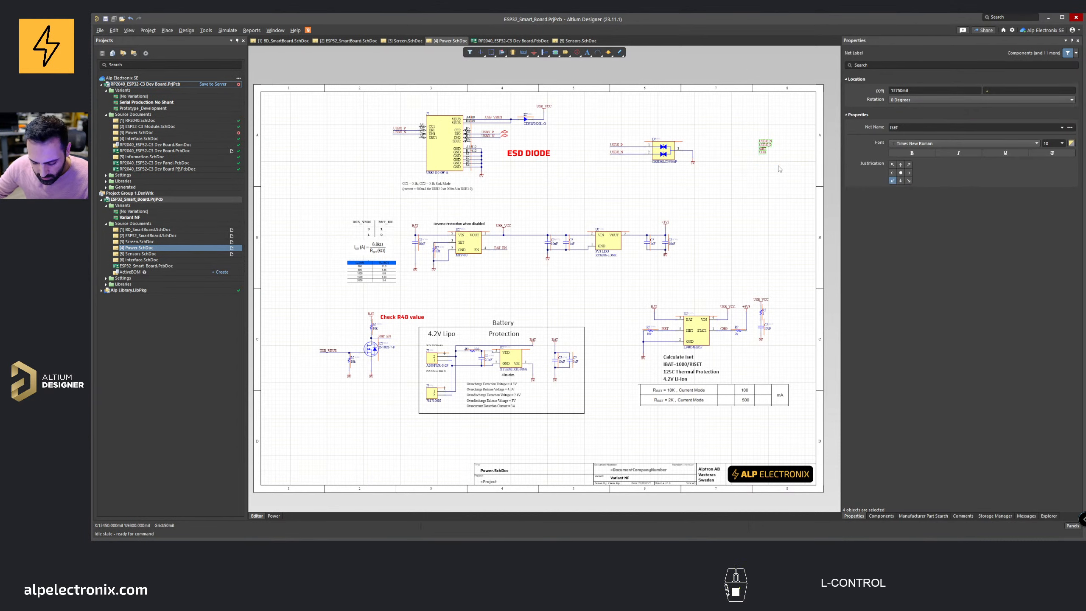
{"action": "scroll", "coordinate": [779, 168], "scroll_direction": "up", "scroll_amount": 3, "text": "ctrl"}
{"action": "key", "text": "ctrl+c"}
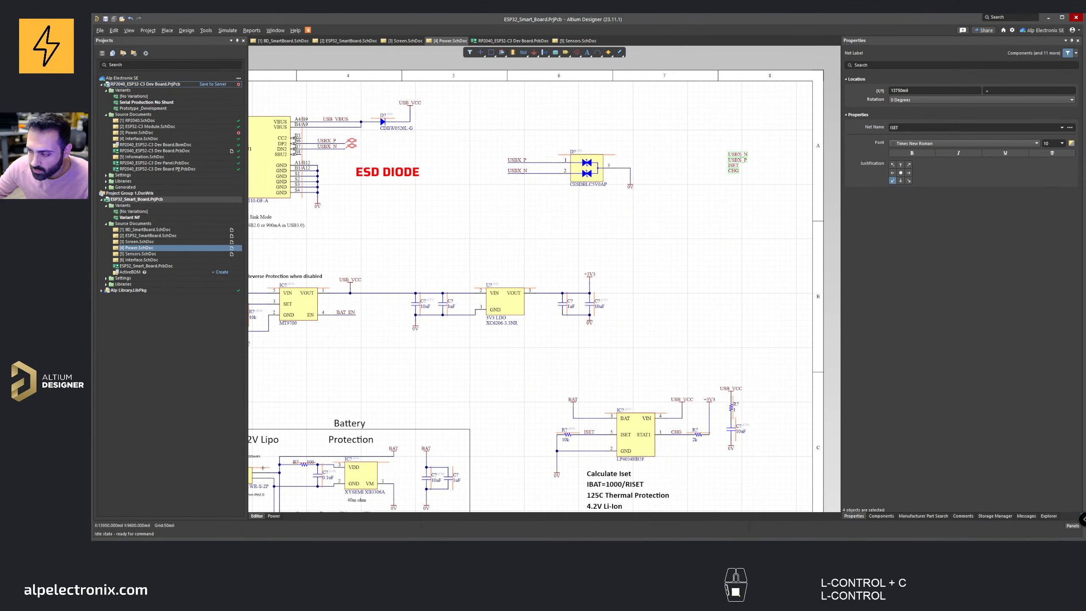
{"action": "left_click_drag", "start_coordinate": [750, 184], "coordinate": [724, 166]}
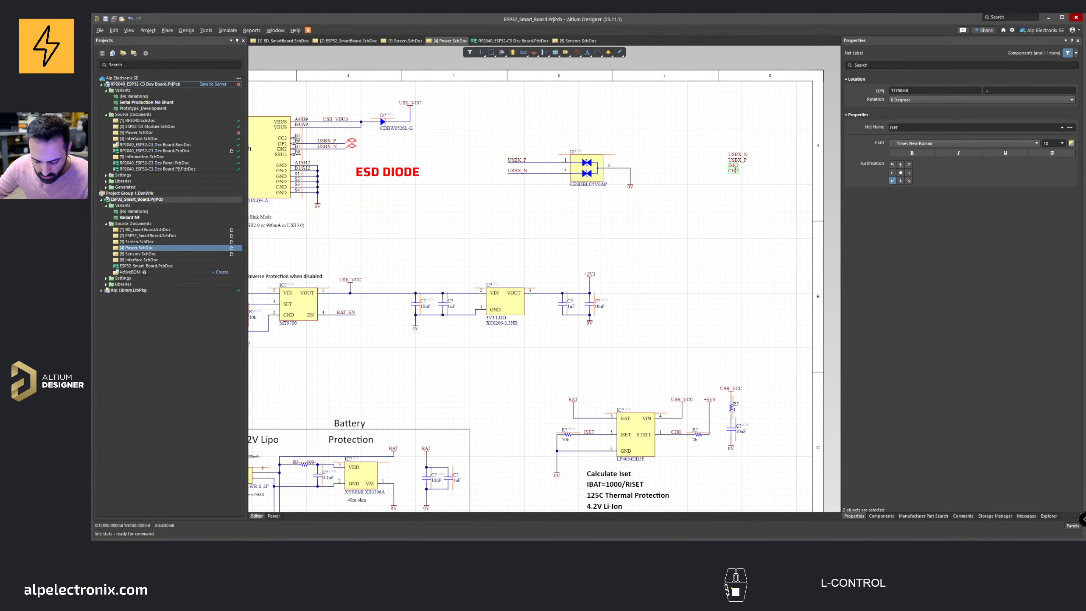
{"action": "key", "text": "ctrl+c"}
Step: Paste the ISET and CHG net labels onto the Sensors sheet below the GD32 microcontroller and arrange them
{"action": "left_click", "coordinate": [348, 41]}
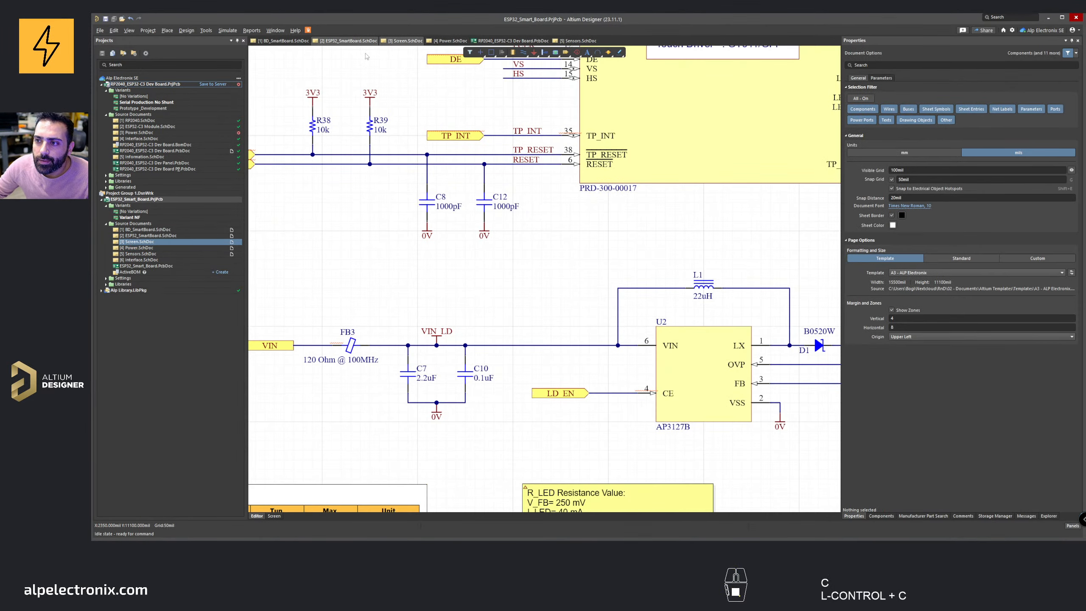
{"action": "scroll", "coordinate": [517, 235], "scroll_direction": "down", "scroll_amount": 5}
{"action": "scroll", "coordinate": [291, 92], "scroll_direction": "down", "scroll_amount": 2}
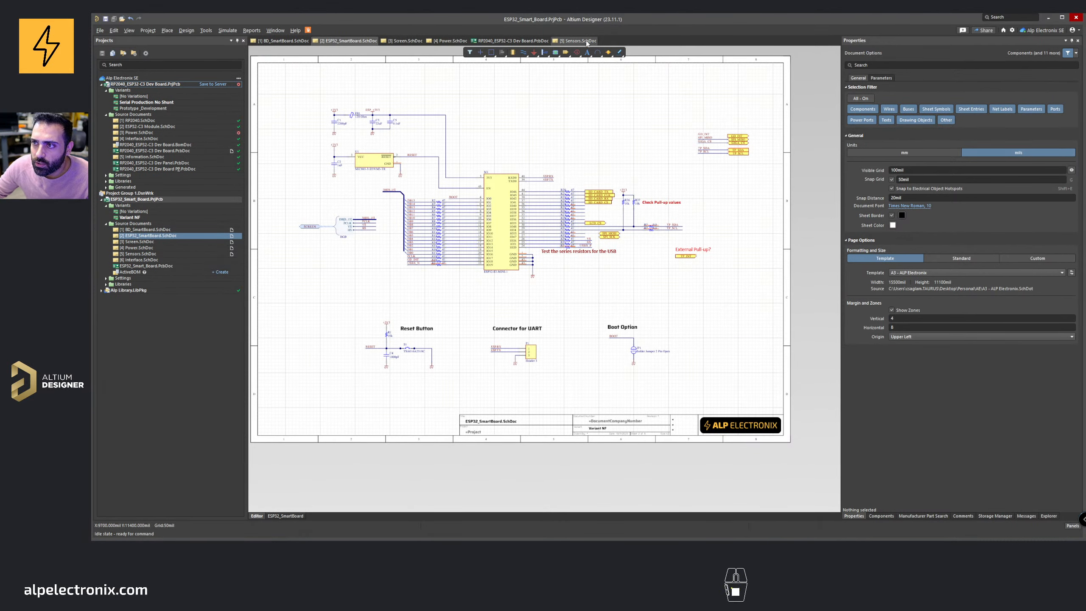
{"action": "scroll", "coordinate": [511, 209], "scroll_direction": "up", "scroll_amount": 2, "text": "ctrl"}
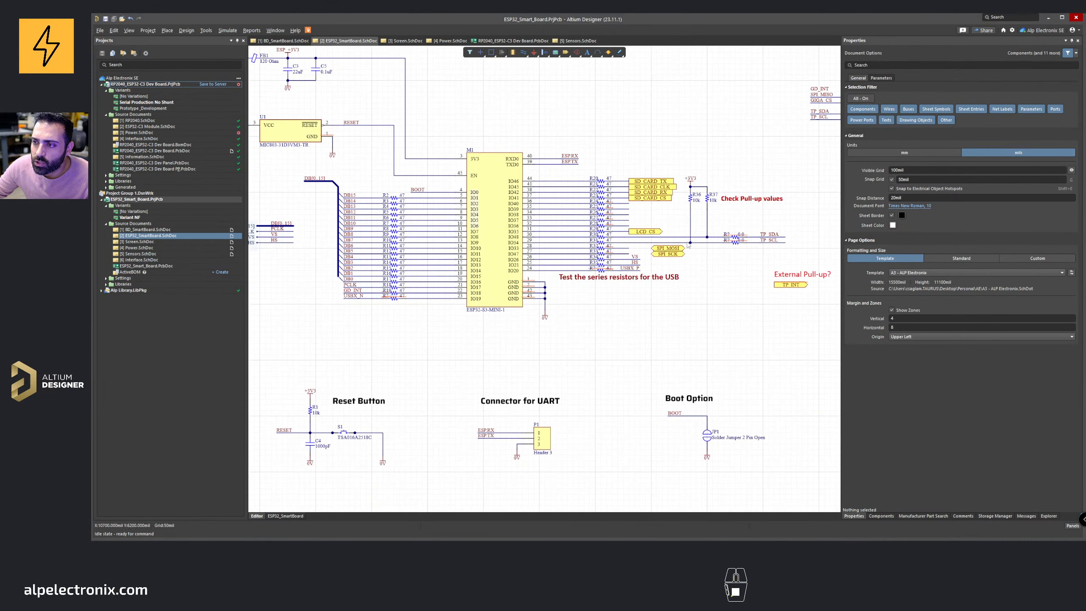
{"action": "left_click", "coordinate": [578, 40]}
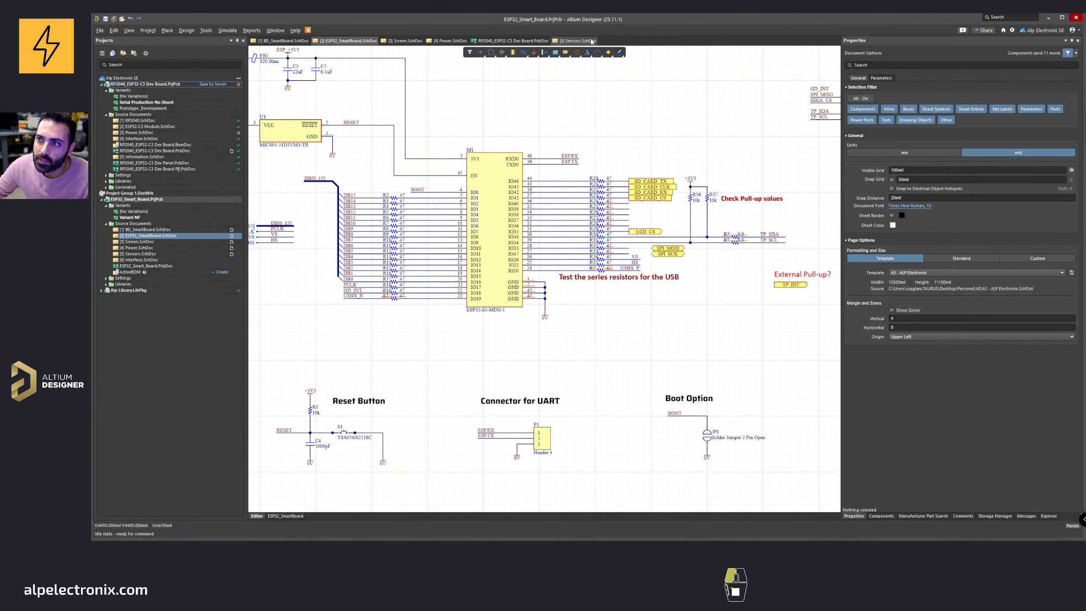
{"action": "scroll", "coordinate": [633, 240], "scroll_direction": "up", "scroll_amount": 2, "text": "ctrl"}
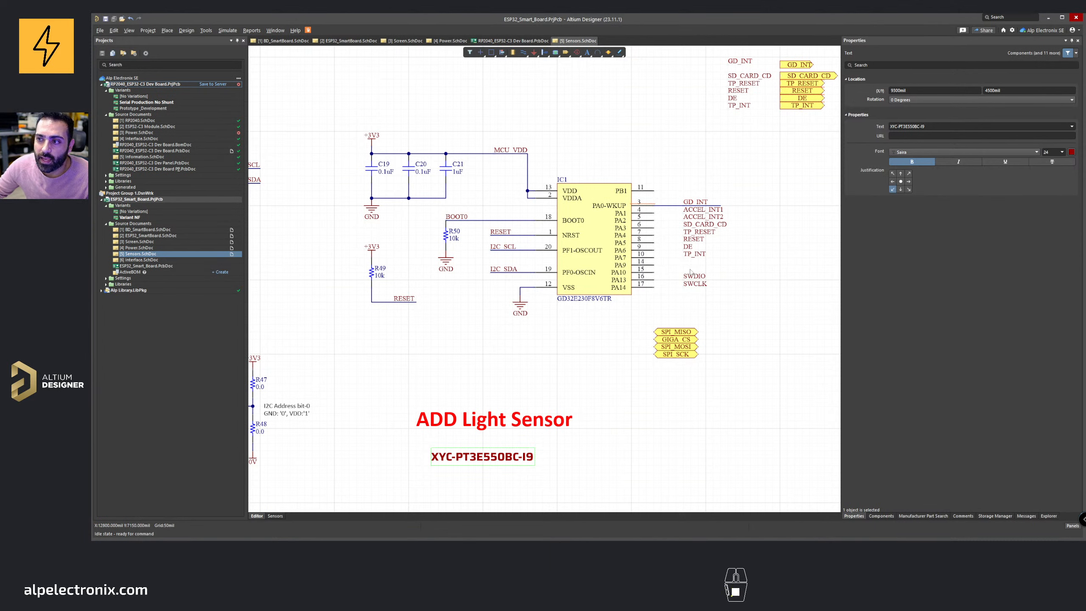
{"action": "left_click", "coordinate": [597, 345]}
{"action": "key", "text": "ctrl+v"}
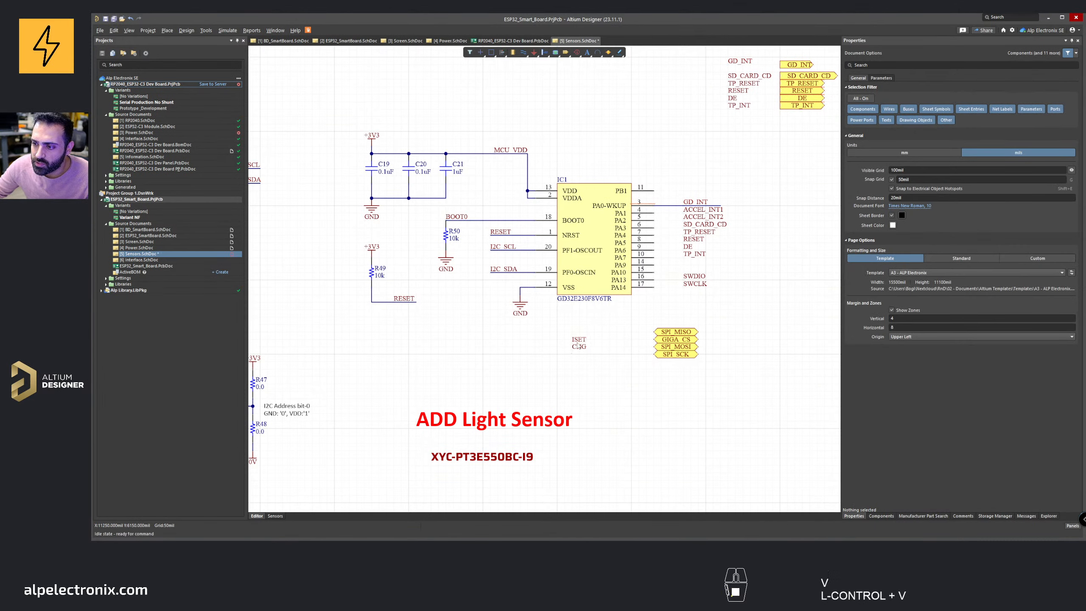
{"action": "mouse_move", "coordinate": [577, 346]}
{"action": "left_mouse_down"}
{"action": "mouse_move", "coordinate": [662, 336]}
{"action": "mouse_move", "coordinate": [683, 273]}
{"action": "mouse_move", "coordinate": [624, 340]}
{"action": "mouse_move", "coordinate": [570, 357]}
{"action": "left_mouse_up"}
{"action": "left_click", "coordinate": [579, 340]}
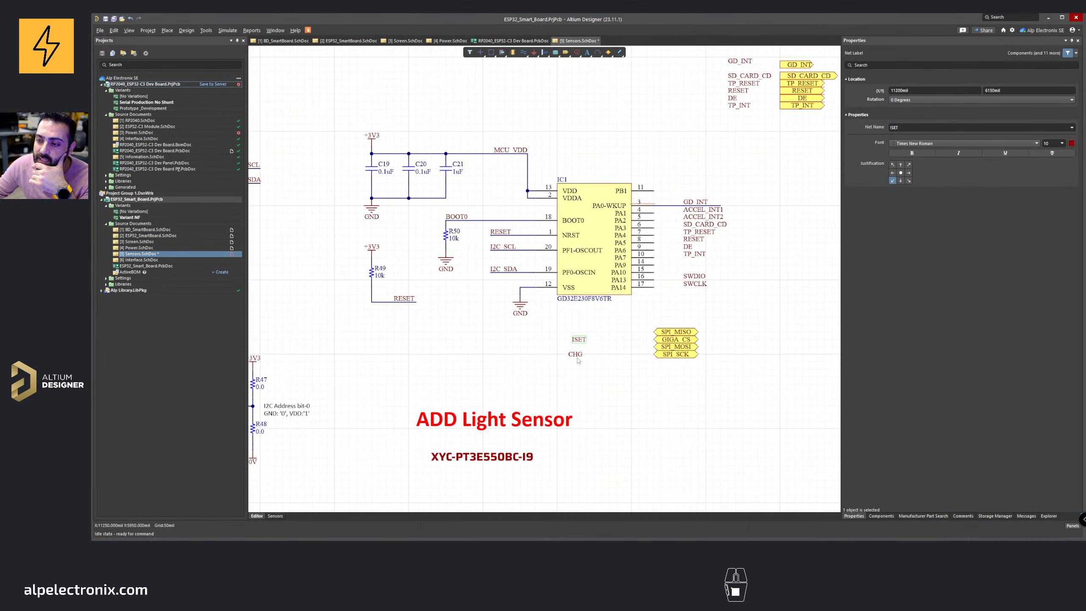
{"action": "left_click_drag", "start_coordinate": [579, 361], "coordinate": [572, 362]}
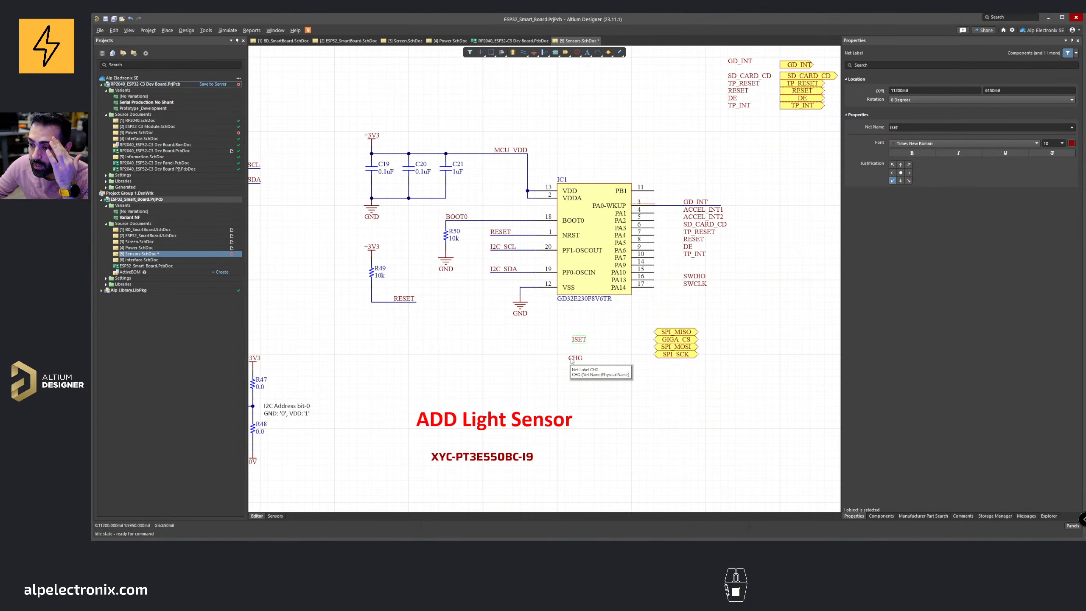
Step: Open the GD32E230 datasheet in the browser and review the LGA20 pin definitions table
{"action": "left_click", "coordinate": [479, 511]}
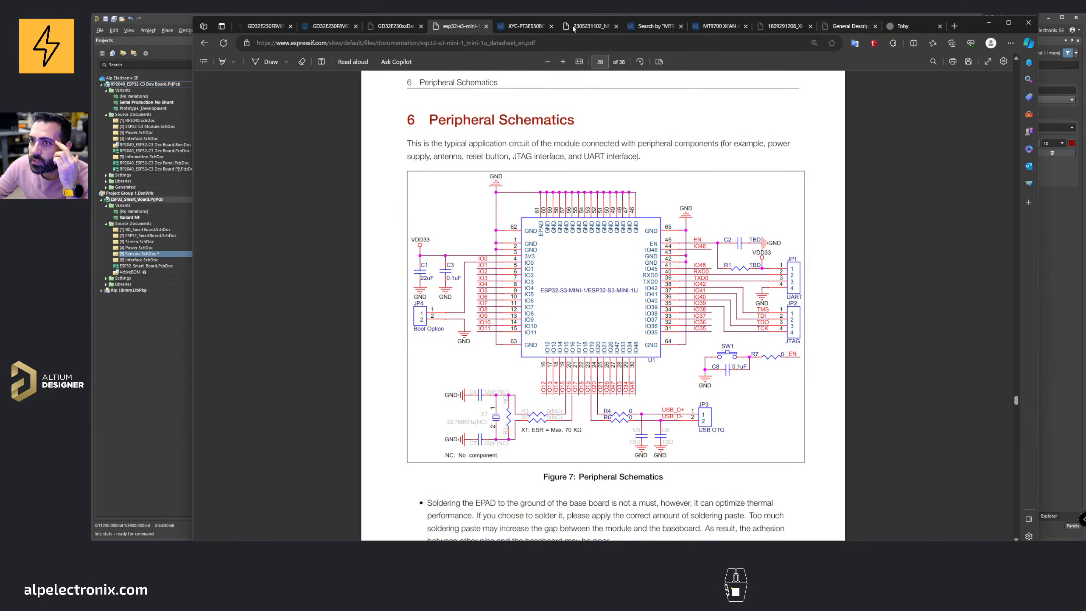
{"action": "left_click", "coordinate": [390, 25]}
{"action": "scroll", "coordinate": [530, 122], "scroll_direction": "up", "scroll_amount": 15}
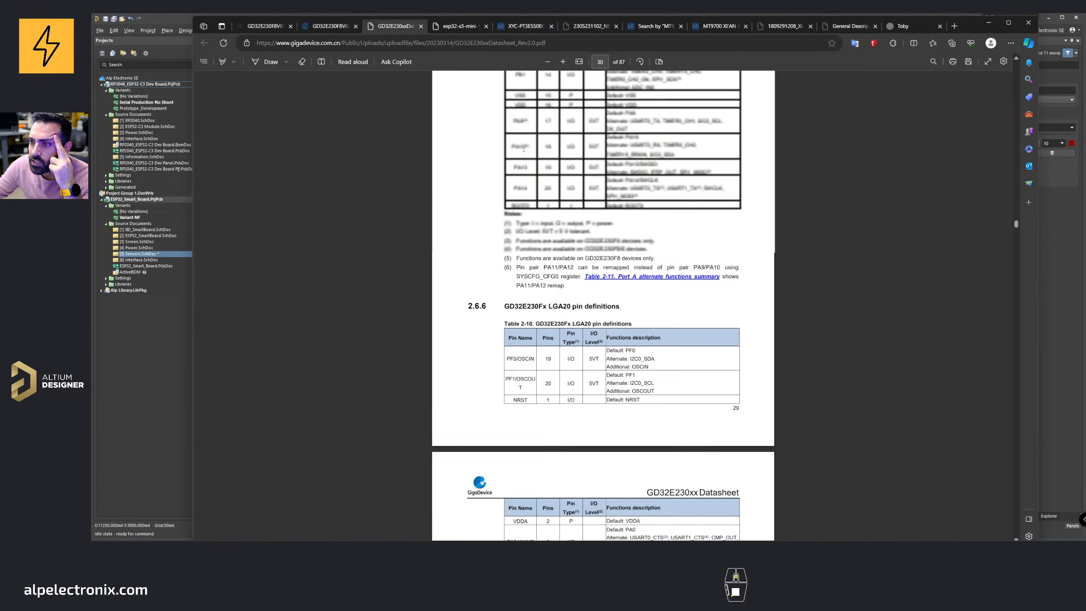
{"action": "scroll", "coordinate": [524, 149], "scroll_direction": "up", "scroll_amount": 7}
{"action": "scroll", "coordinate": [525, 149], "scroll_direction": "down", "scroll_amount": 6}
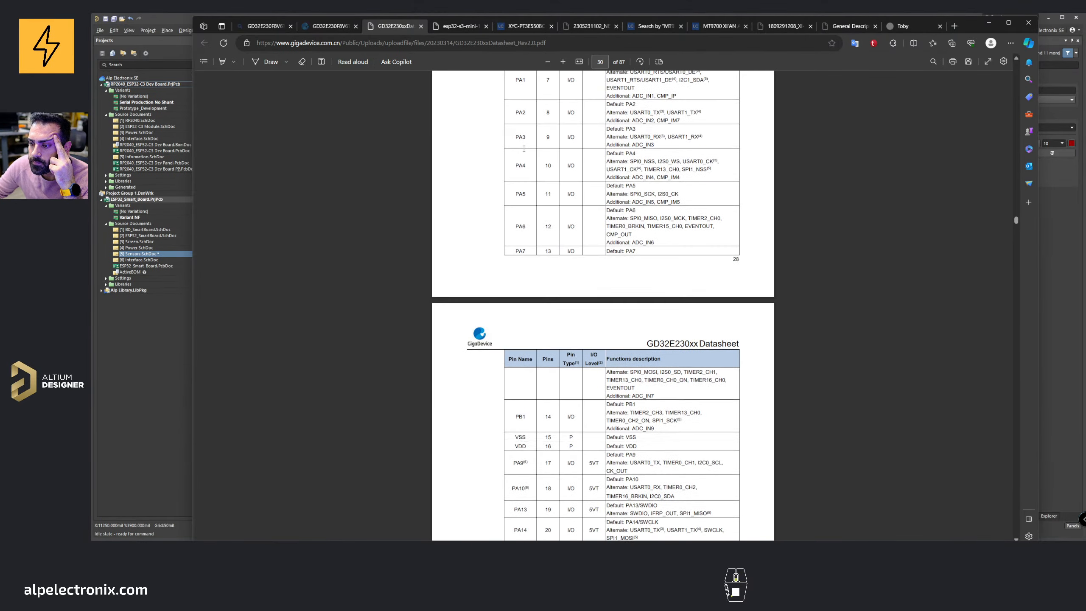
{"action": "scroll", "coordinate": [524, 149], "scroll_direction": "up", "scroll_amount": 6}
{"action": "scroll", "coordinate": [541, 206], "scroll_direction": "down", "scroll_amount": 15}
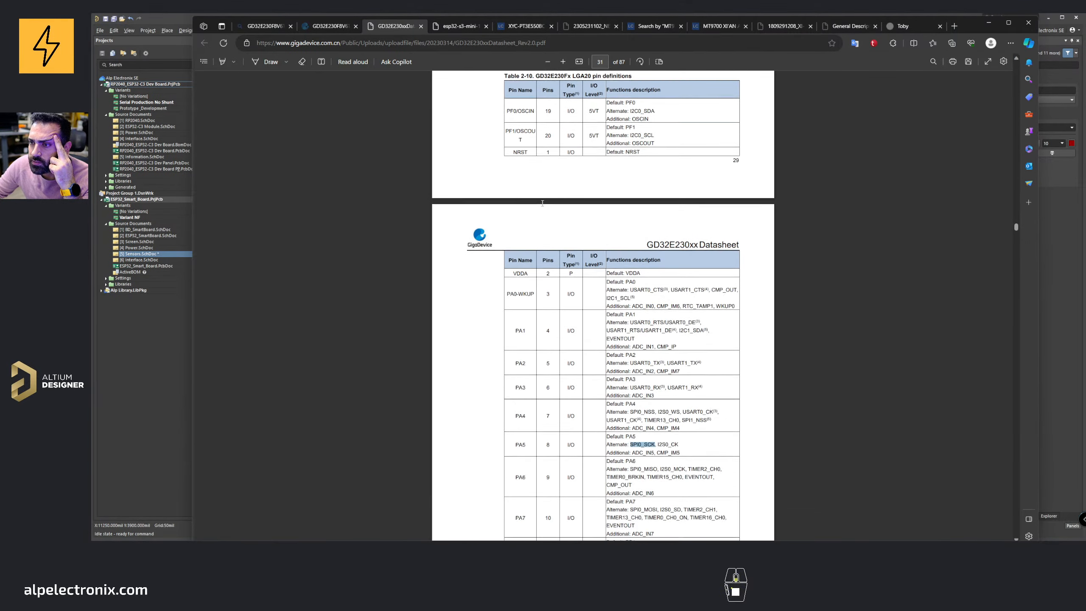
{"action": "left_click_drag", "start_coordinate": [589, 172], "coordinate": [566, 174]}
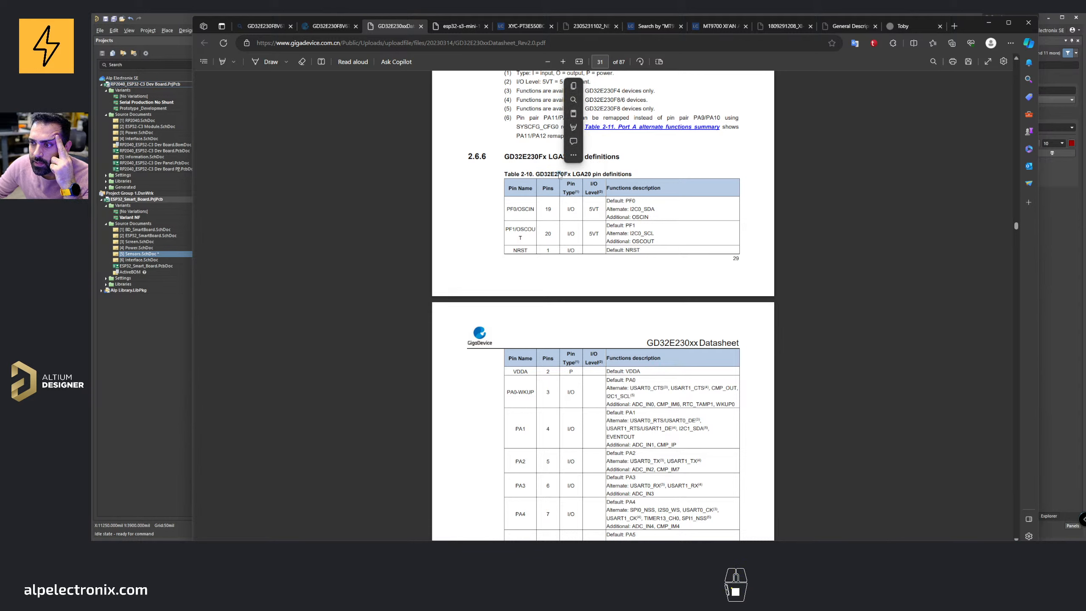
{"action": "scroll", "coordinate": [607, 150], "scroll_direction": "down", "scroll_amount": 2}
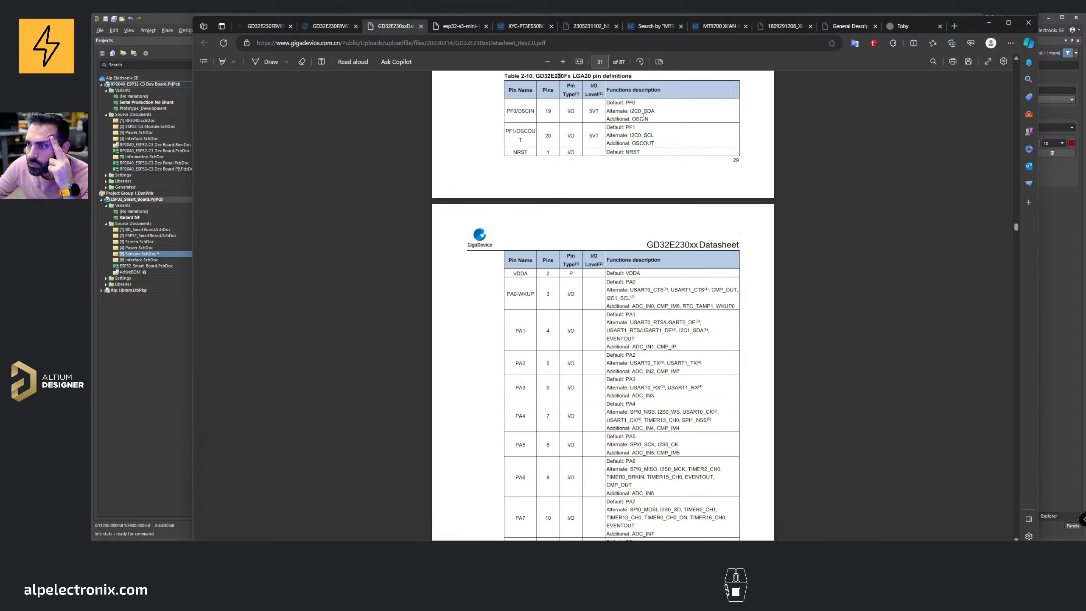
{"action": "scroll", "coordinate": [632, 287], "scroll_direction": "down", "scroll_amount": 2}
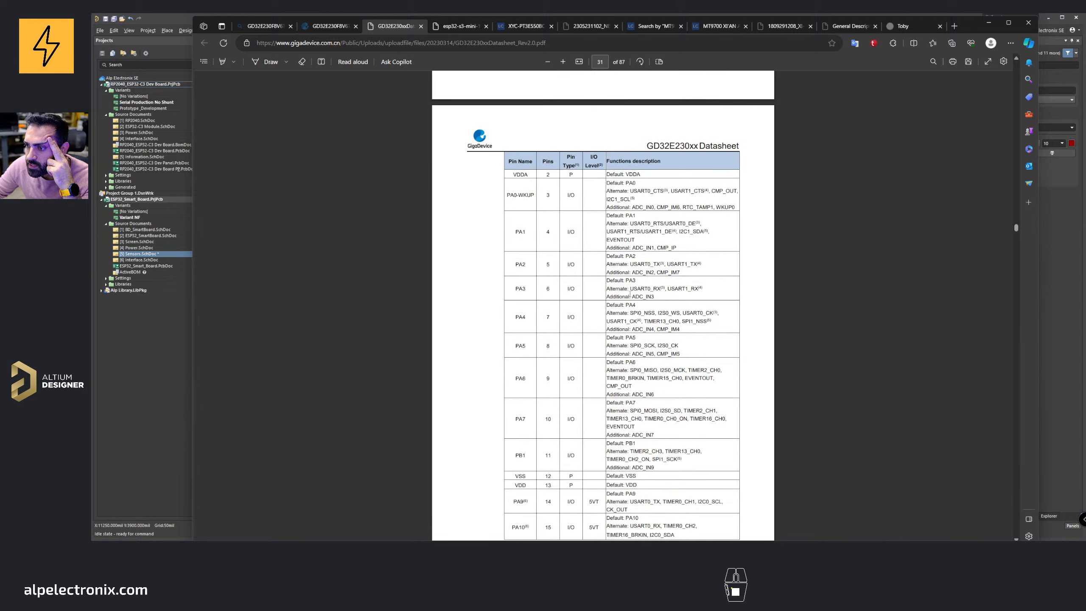
Step: Check the GD32E230 datasheet pin table for which pin offers an ADC input
{"action": "left_click", "coordinate": [652, 205]}
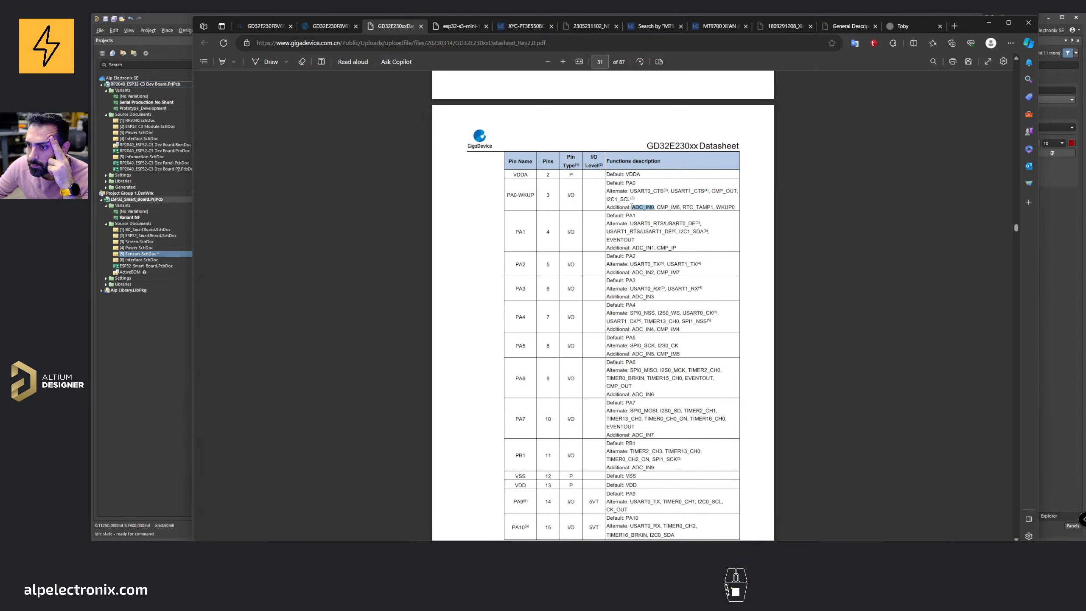
{"action": "key", "text": "alt+Tab"}
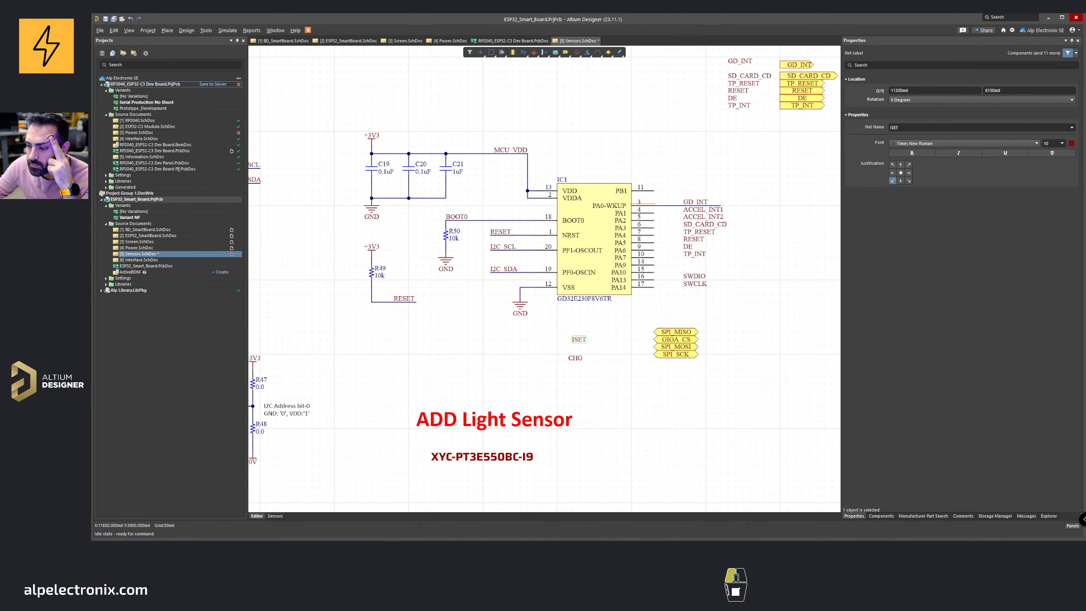
{"action": "key", "text": "alt+Tab"}
{"action": "scroll", "coordinate": [599, 332], "scroll_direction": "down", "scroll_amount": 5}
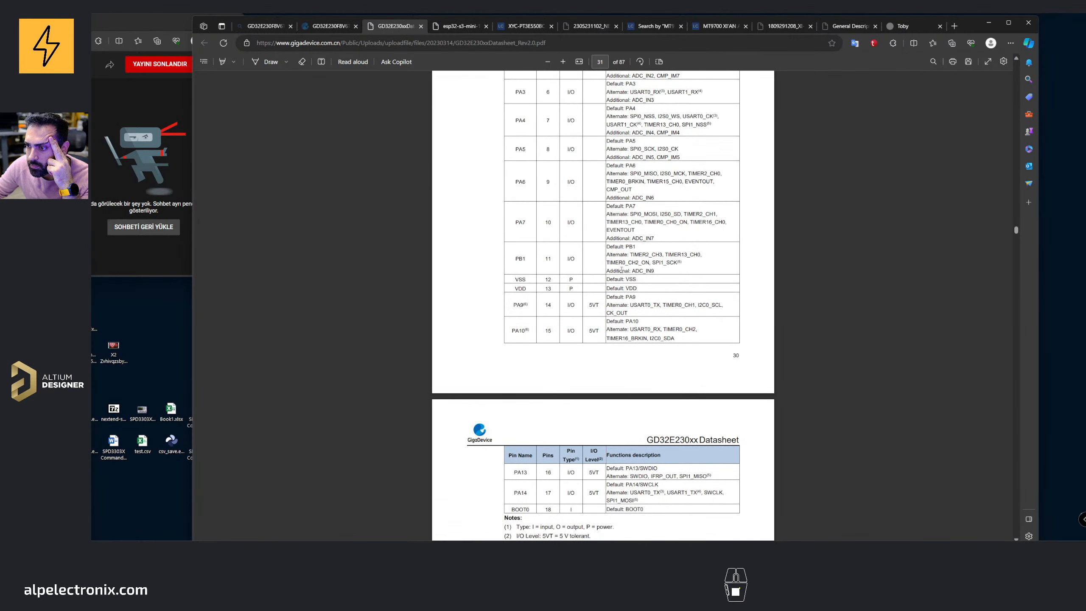
{"action": "left_click_drag", "start_coordinate": [653, 269], "coordinate": [633, 270]}
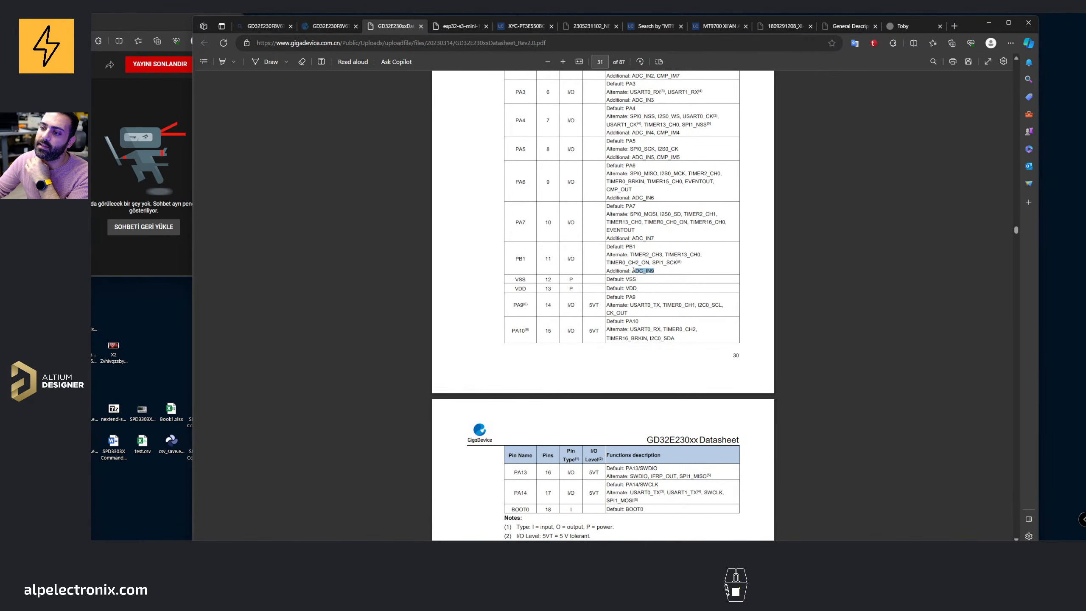
{"action": "left_click", "coordinate": [988, 22]}
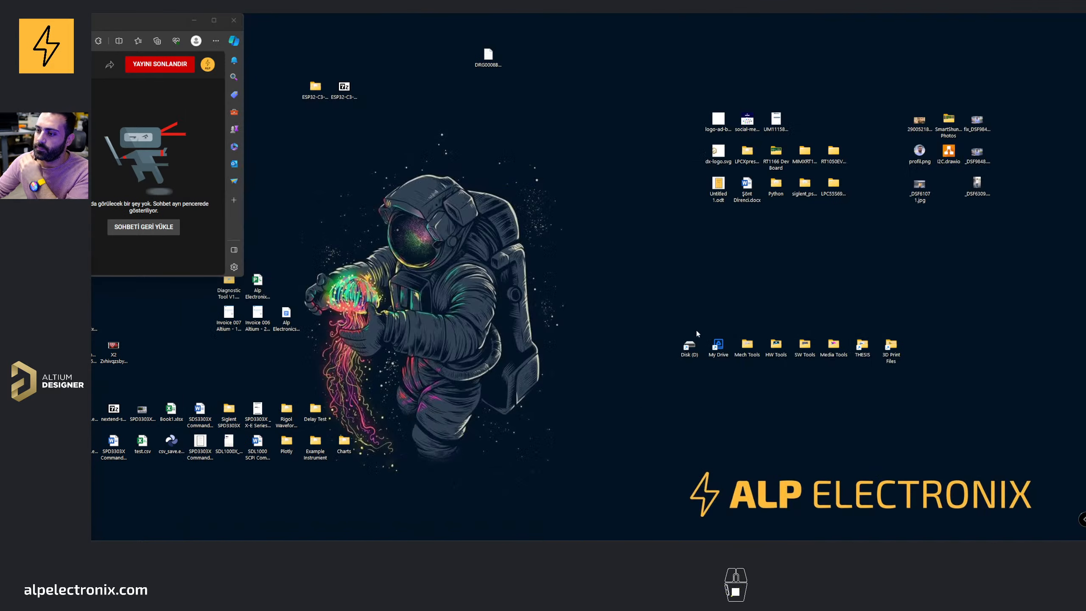
{"action": "left_click", "coordinate": [640, 536]}
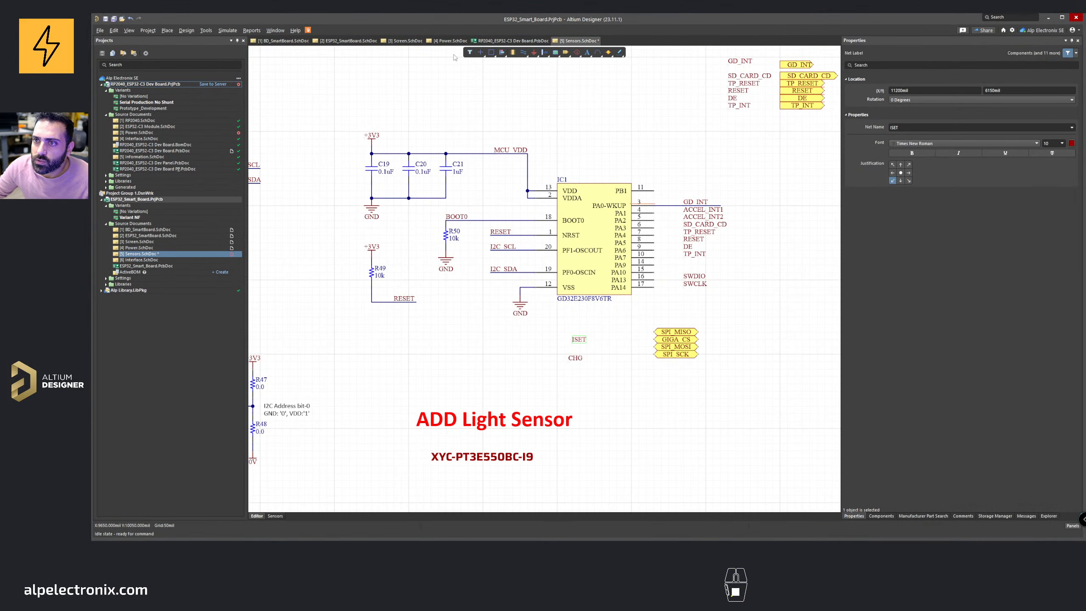
Step: Move the ISET net label beside the GD32's PB1 pin
{"action": "right_click_drag", "start_coordinate": [598, 203], "coordinate": [480, 189]}
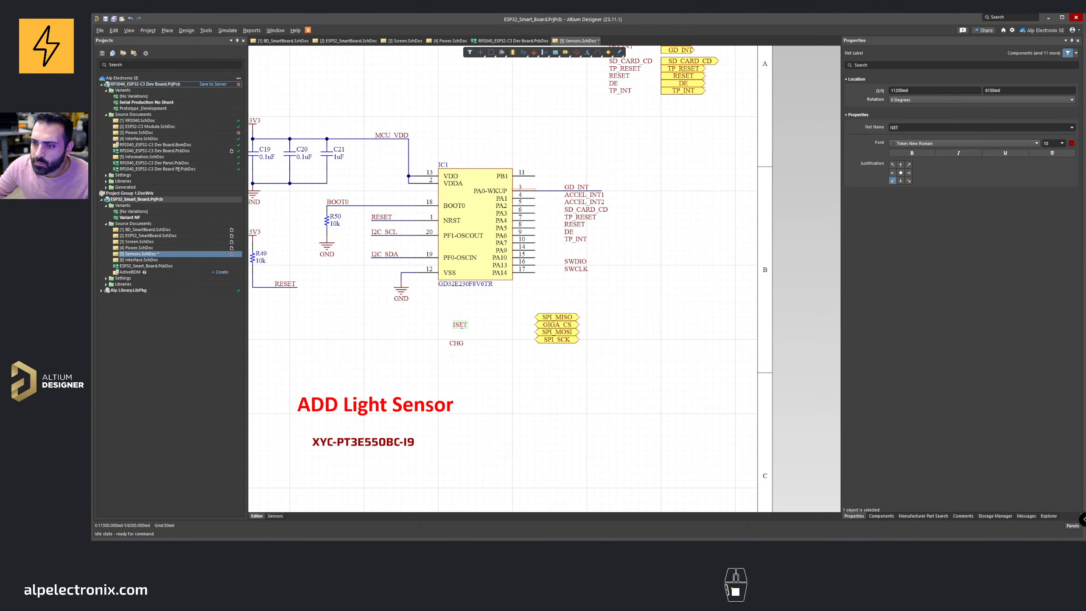
{"action": "left_click_drag", "start_coordinate": [454, 327], "coordinate": [661, 175]}
{"action": "scroll", "coordinate": [473, 167], "scroll_direction": "down", "scroll_amount": 2, "text": "ctrl"}
{"action": "right_click_drag", "start_coordinate": [339, 169], "coordinate": [387, 182]}
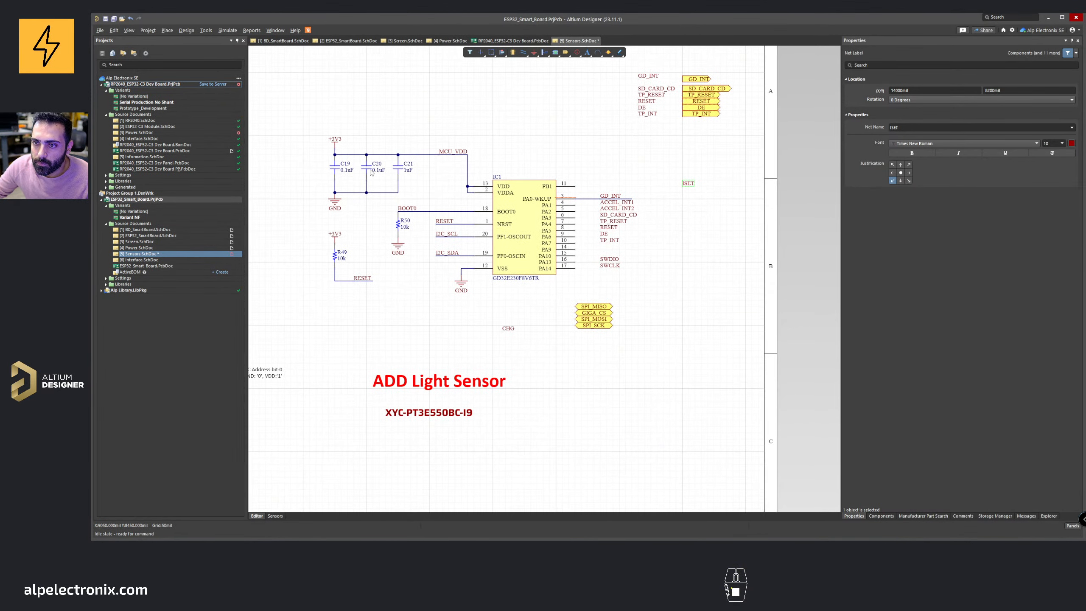
Step: Duplicate a 0.1uF decoupling capacitor and place the copy next to the ISET label near PB1
{"action": "left_click", "coordinate": [371, 171]}
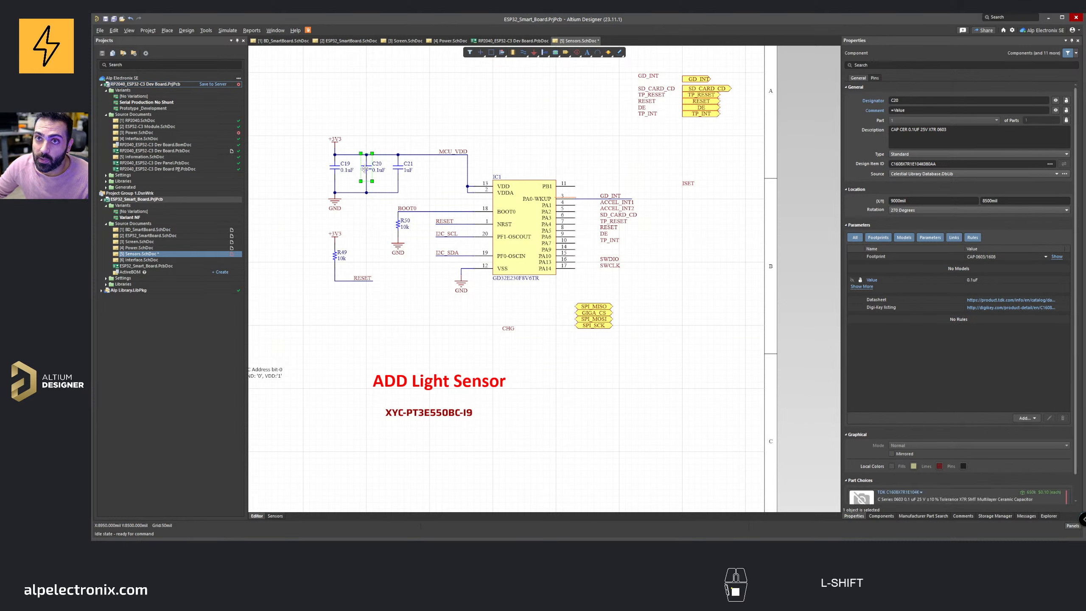
{"action": "left_click_drag", "start_coordinate": [364, 170], "coordinate": [657, 188], "text": "shift"}
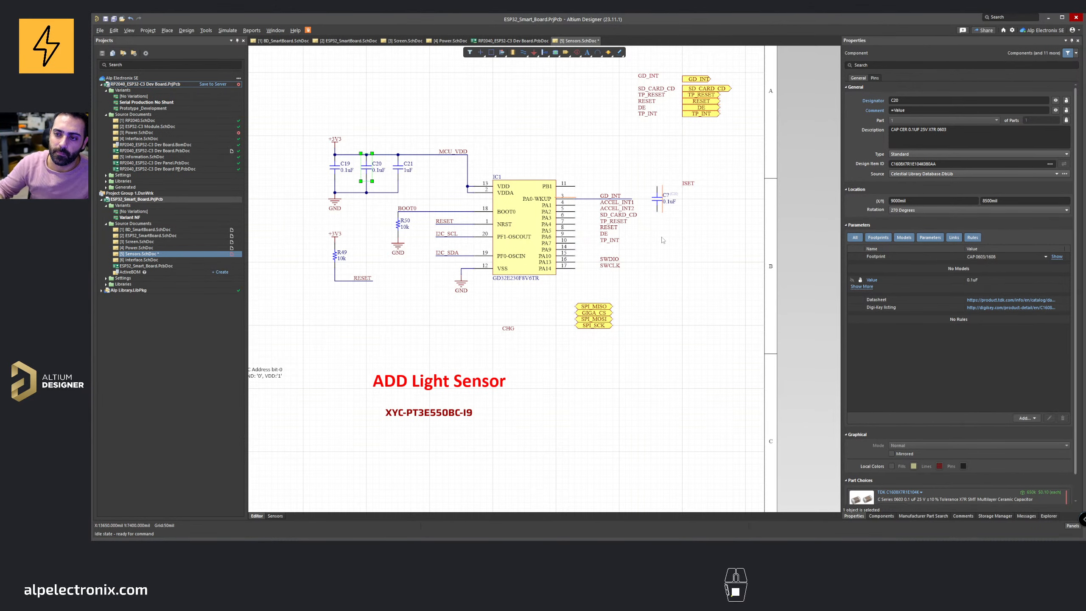
{"action": "scroll", "coordinate": [665, 187], "scroll_direction": "up", "scroll_amount": 3, "text": "ctrl"}
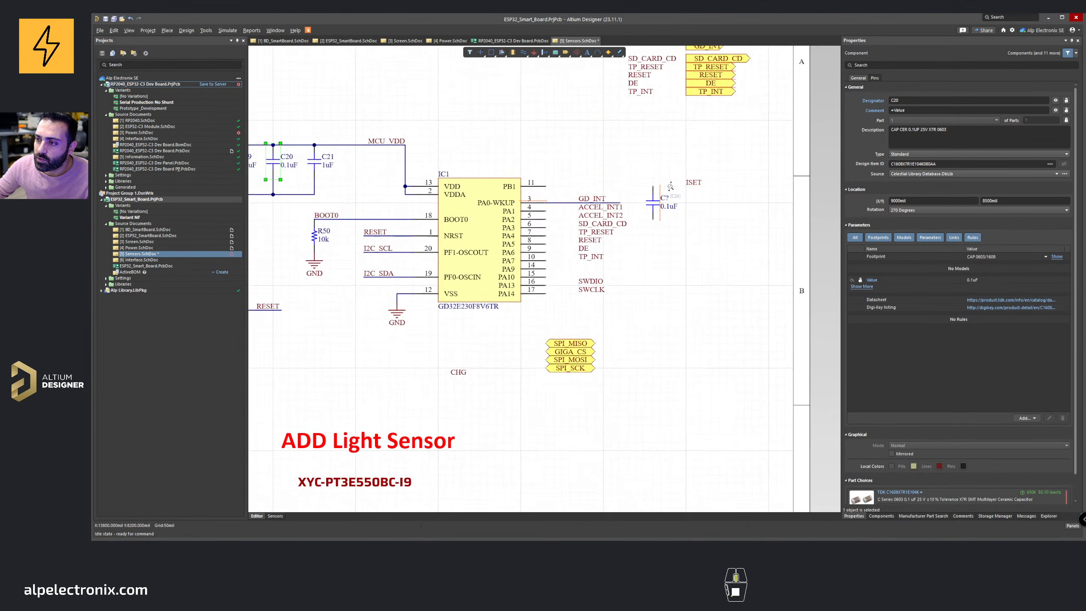
Step: Wire the GD32's PB1 pin to the new capacitor and ISET label
{"action": "key", "text": "ctrl+w"}
{"action": "left_click", "coordinate": [482, 187]}
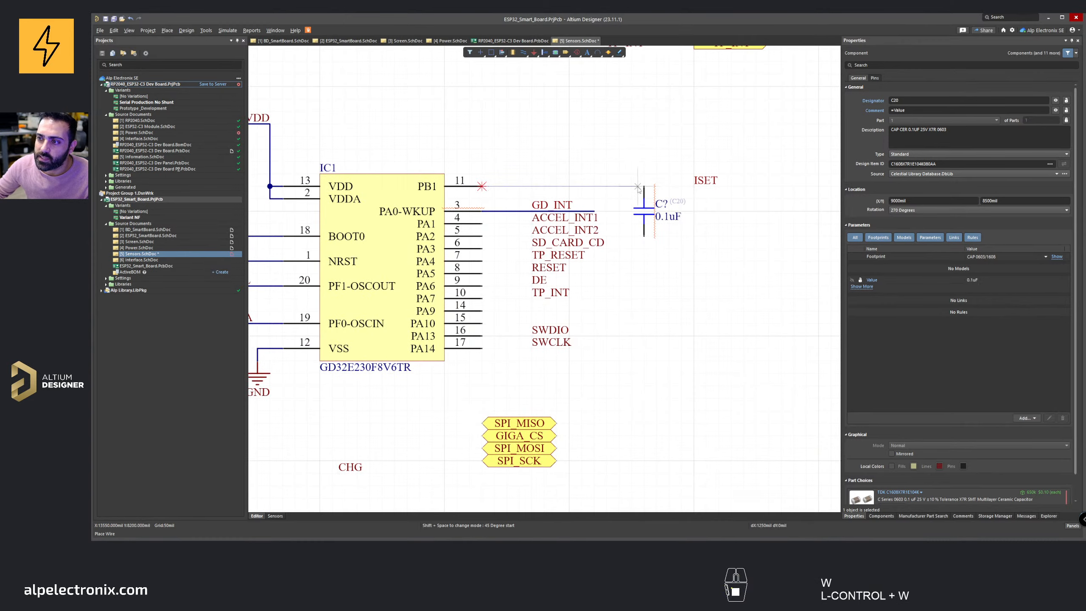
{"action": "left_click", "coordinate": [643, 186]}
{"action": "key", "text": "Escape"}
Step: Select the three ground ports around the GD32 circuit and set their style to Bar
{"action": "scroll", "coordinate": [412, 349], "scroll_direction": "down", "scroll_amount": 3, "text": "ctrl"}
{"action": "scroll", "coordinate": [412, 349], "scroll_direction": "down", "scroll_amount": 2, "text": "ctrl"}
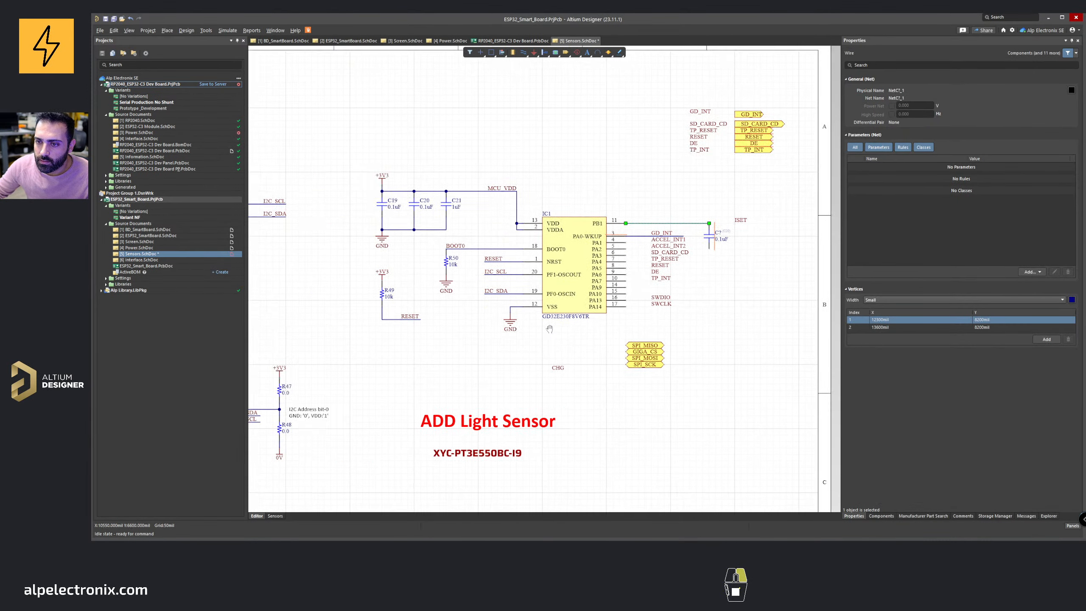
{"action": "scroll", "coordinate": [501, 285], "scroll_direction": "down", "scroll_amount": 2}
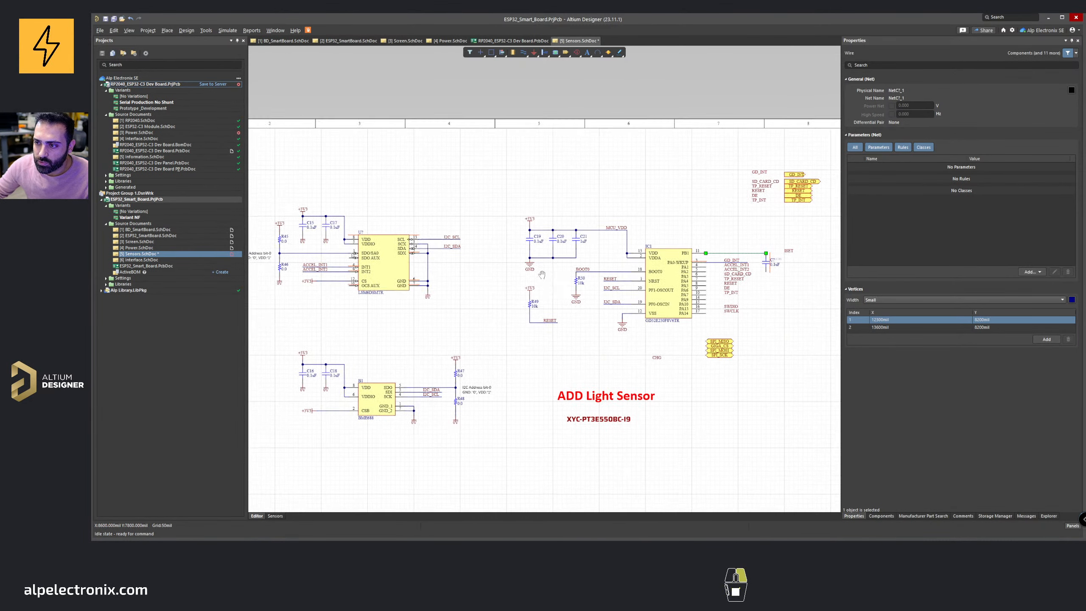
{"action": "scroll", "coordinate": [463, 258], "scroll_direction": "left", "scroll_amount": 3, "text": "shift"}
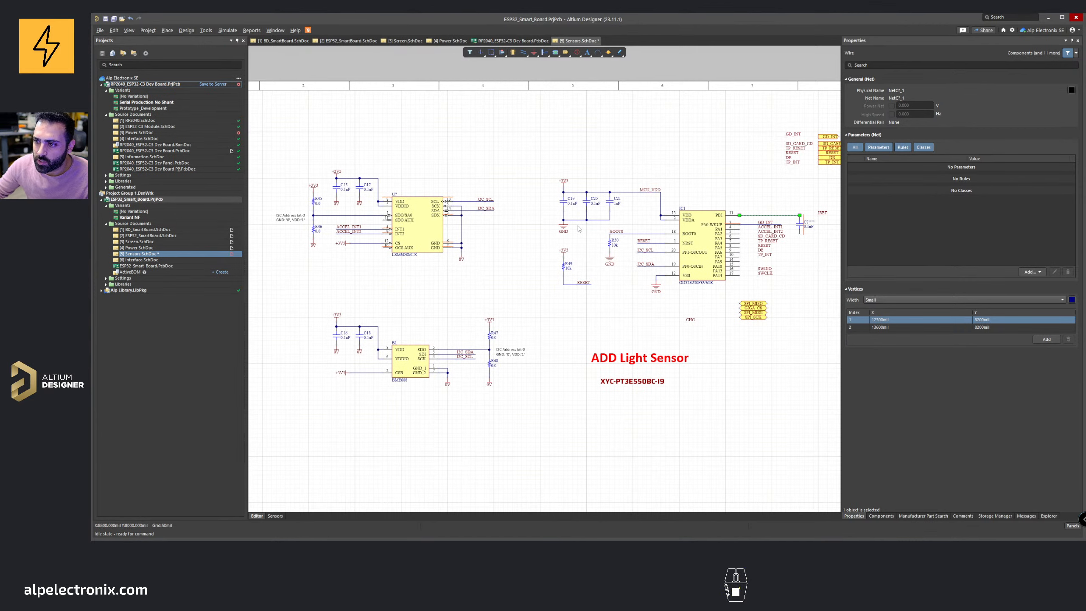
{"action": "scroll", "coordinate": [580, 228], "scroll_direction": "up", "scroll_amount": 2, "text": "ctrl"}
{"action": "left_click", "coordinate": [469, 209]}
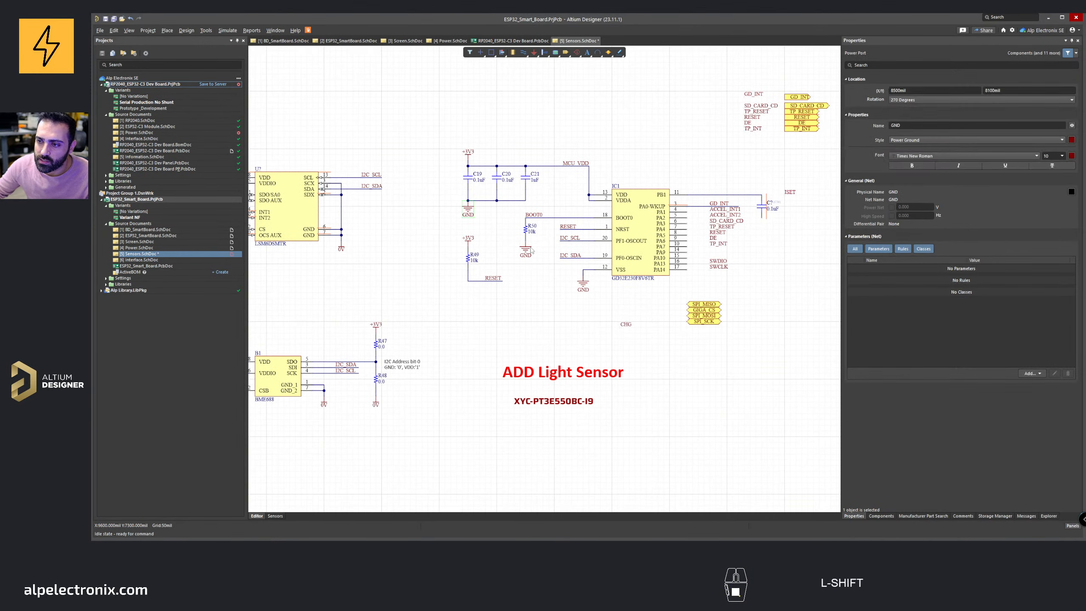
{"action": "left_click", "coordinate": [526, 249], "text": "shift"}
{"action": "left_click", "coordinate": [583, 282], "text": "shift"}
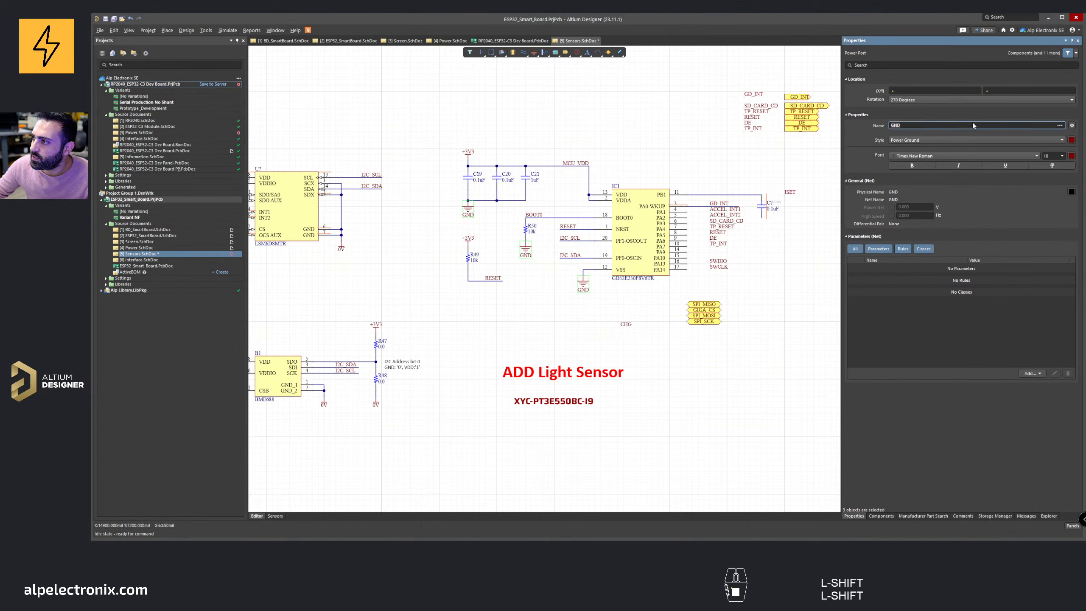
{"action": "left_click", "coordinate": [941, 139]}
{"action": "left_click", "coordinate": [928, 162]}
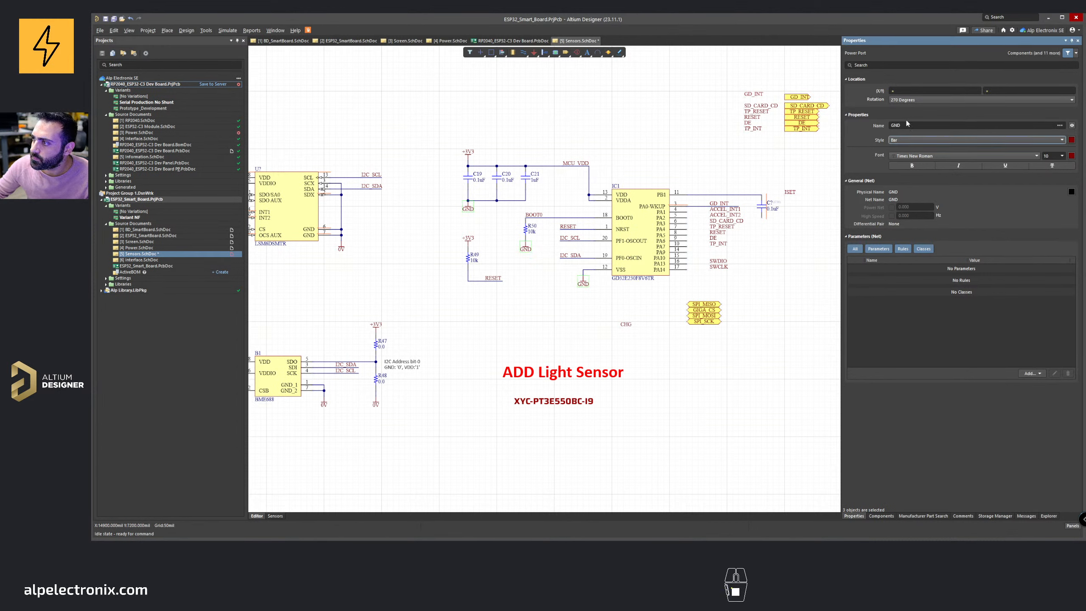
Step: Rename the selected ground ports to 0V
{"action": "left_click", "coordinate": [941, 125]}
{"action": "type", "text": "02"}
{"action": "key", "text": "BackSpace"}
{"action": "key", "text": "BackSpace"}
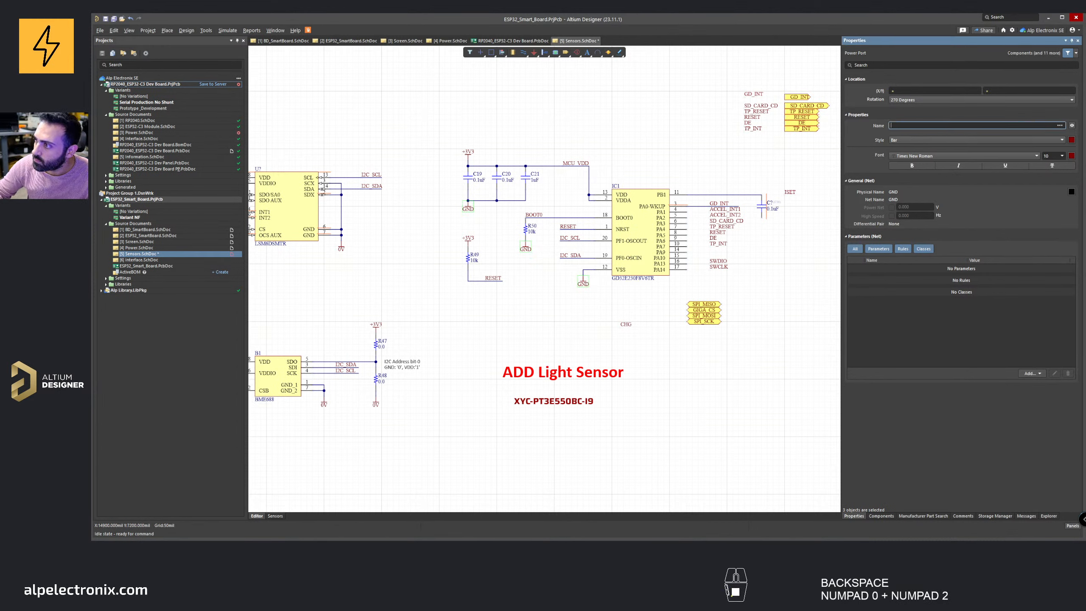
{"action": "type", "text": "0V"}
{"action": "key", "text": "Return"}
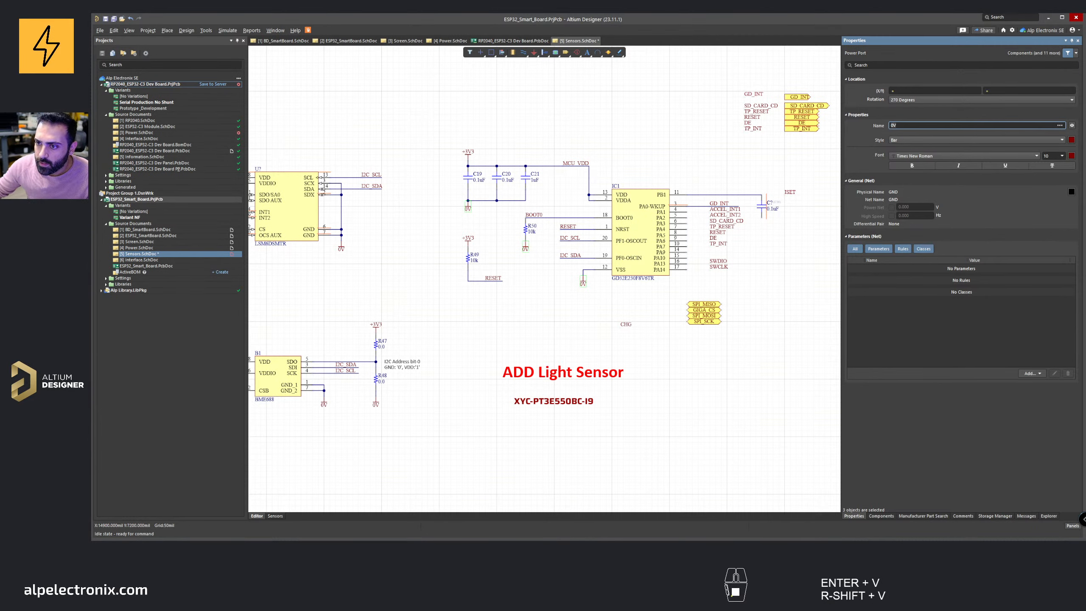
Step: Search the web for rc low pass filter
{"action": "left_click", "coordinate": [523, 287]}
{"action": "right_click_drag", "start_coordinate": [609, 463], "coordinate": [557, 483]}
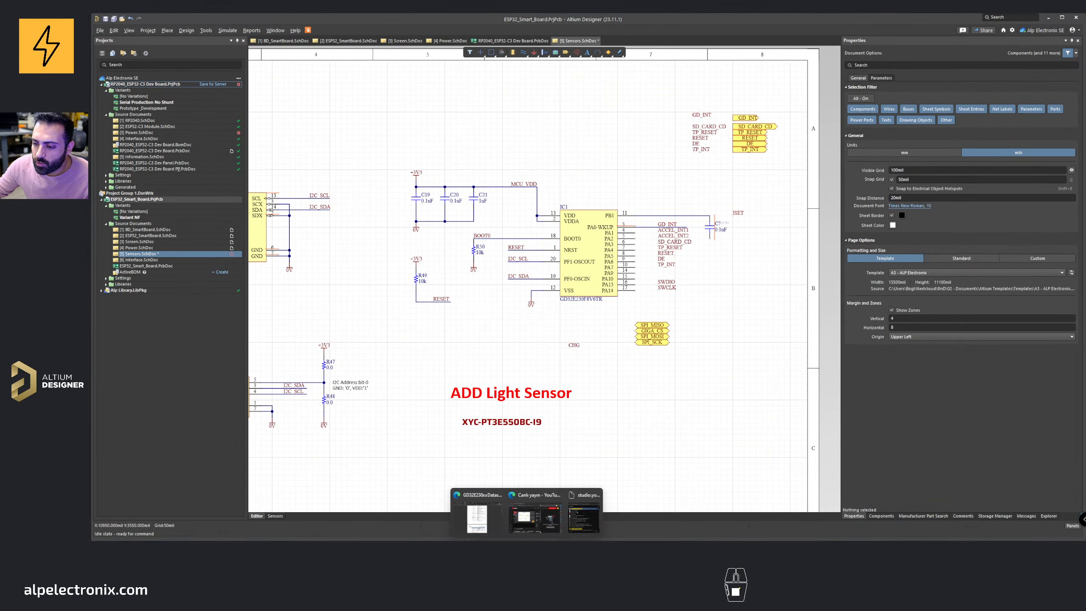
{"action": "left_click", "coordinate": [479, 509]}
{"action": "left_click", "coordinate": [900, 30]}
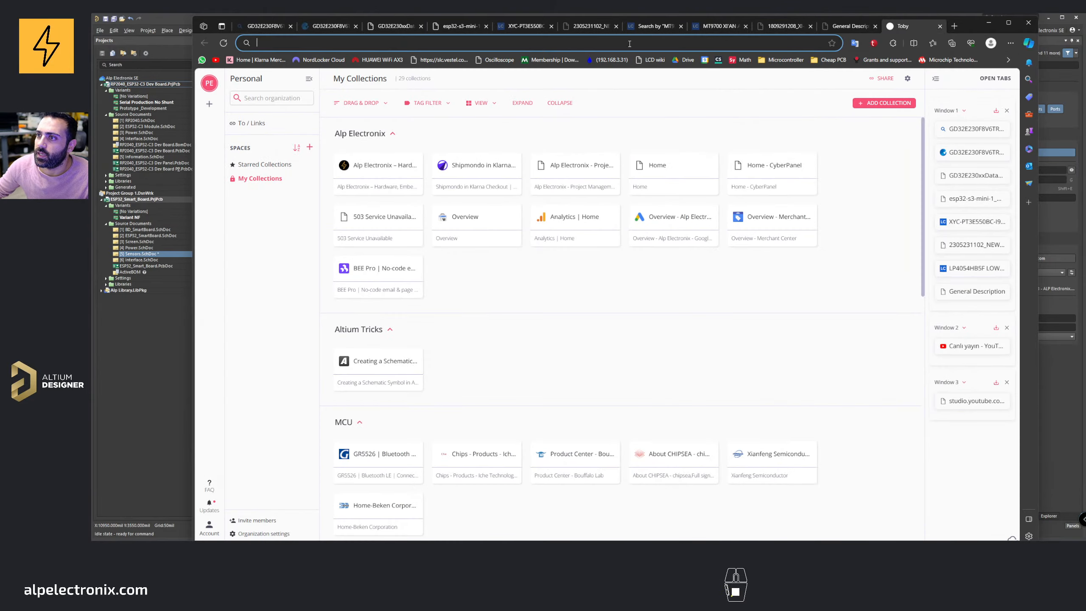
{"action": "left_click", "coordinate": [612, 47]}
{"action": "type", "text": "r"}
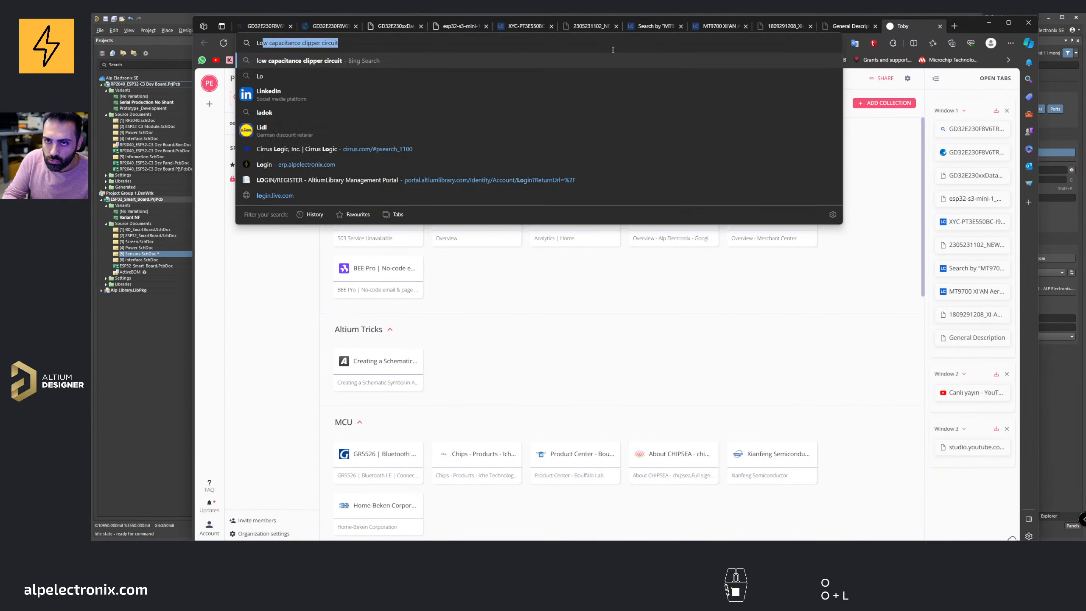
{"action": "key", "text": "BackSpace"}
{"action": "key", "text": "BackSpace"}
{"action": "type", "text": "rc low pass filte"}
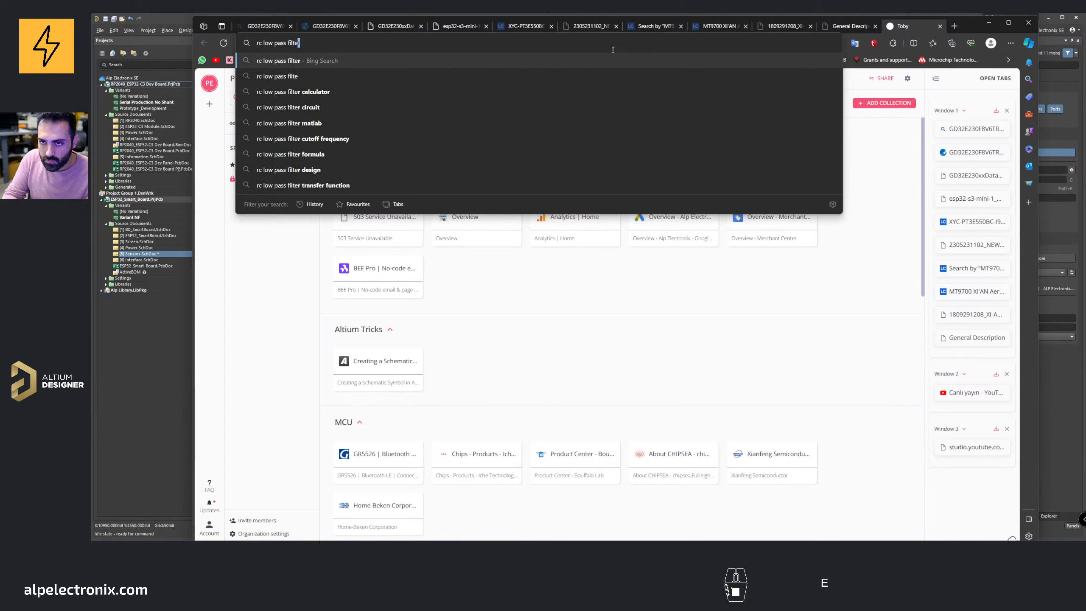
{"action": "key", "text": "Return"}
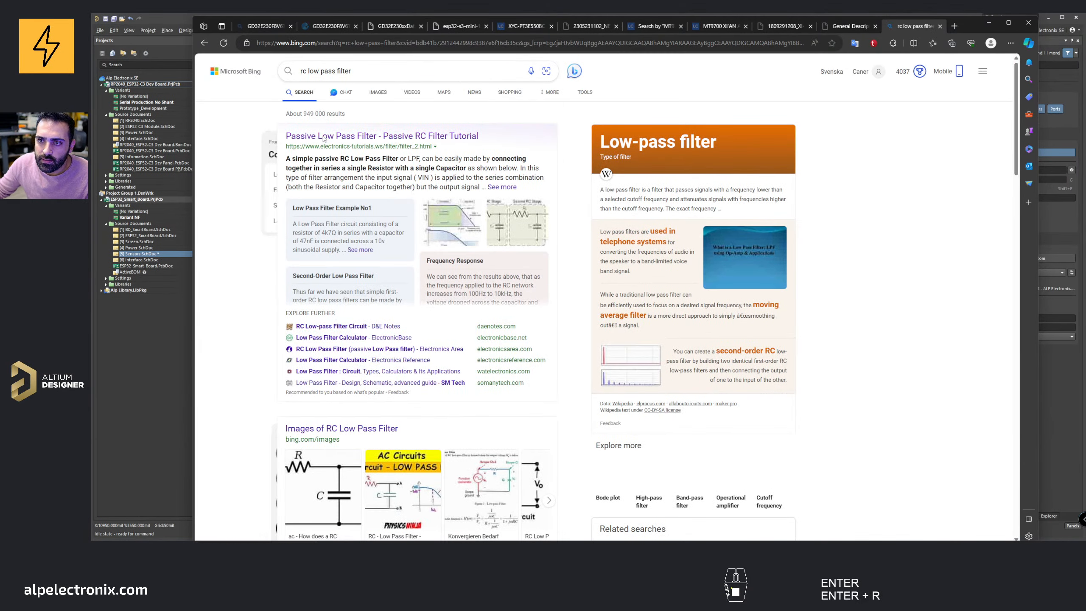
Step: Read the passive RC low pass filter tutorial, focusing on the cut-off frequency equation
{"action": "left_click", "coordinate": [323, 137]}
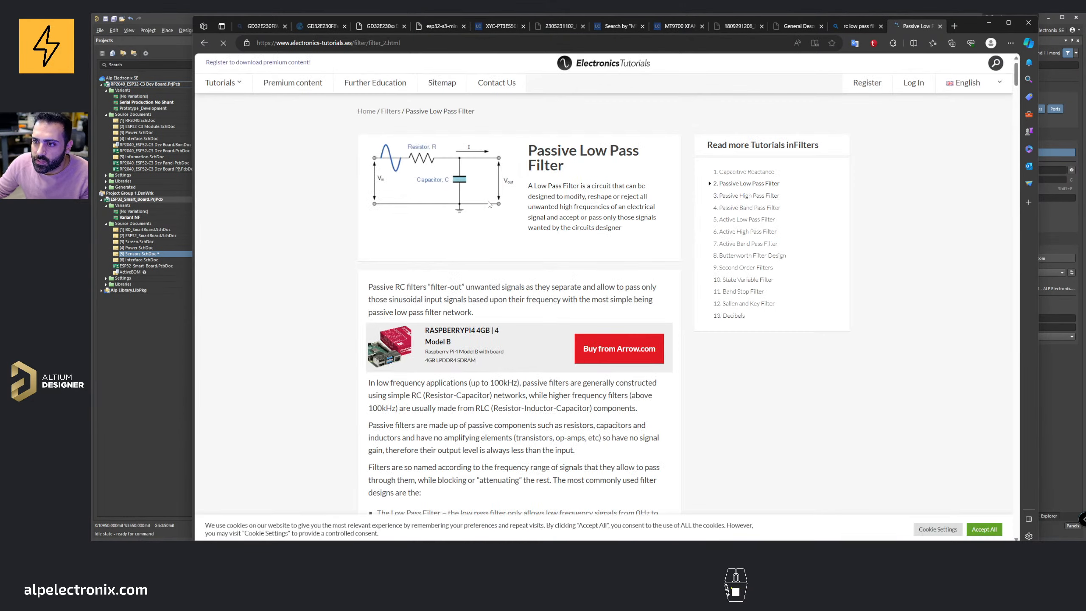
{"action": "scroll", "coordinate": [436, 158], "scroll_direction": "down", "scroll_amount": 15}
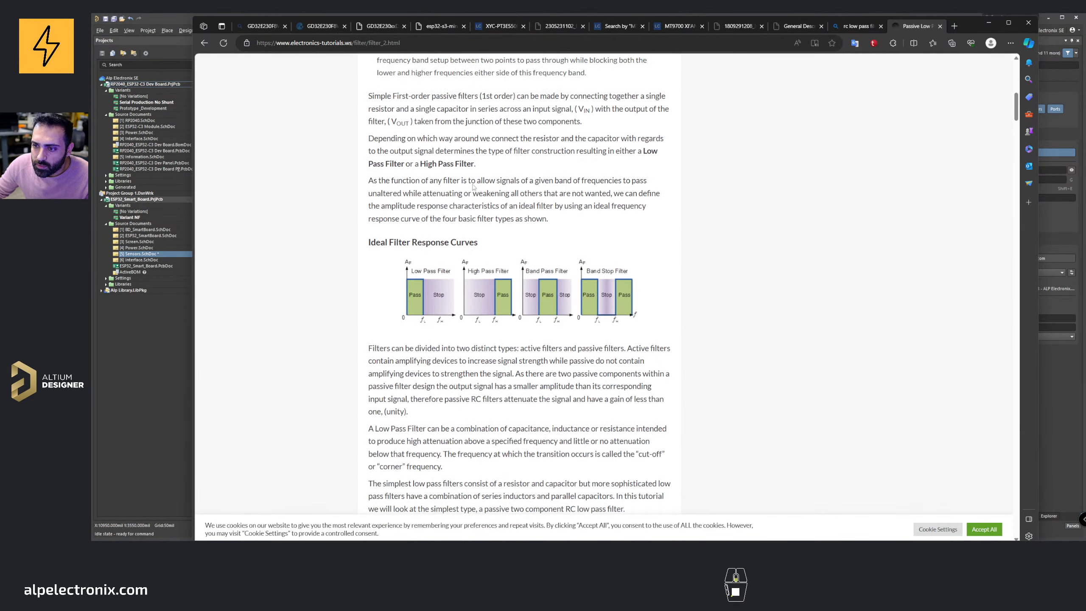
{"action": "scroll", "coordinate": [473, 185], "scroll_direction": "down", "scroll_amount": 15}
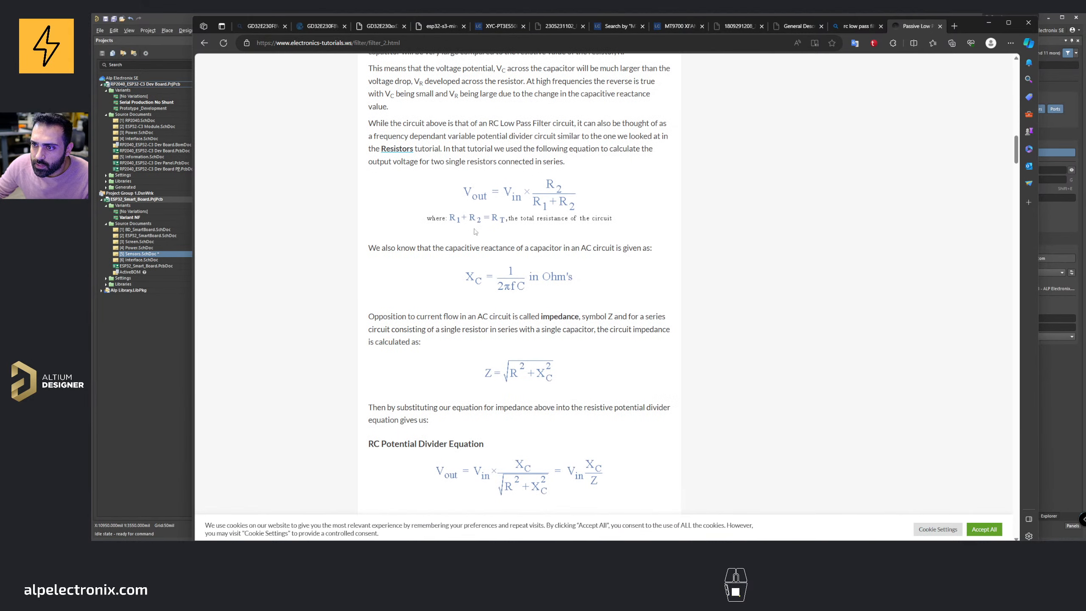
{"action": "scroll", "coordinate": [483, 243], "scroll_direction": "up", "scroll_amount": 5}
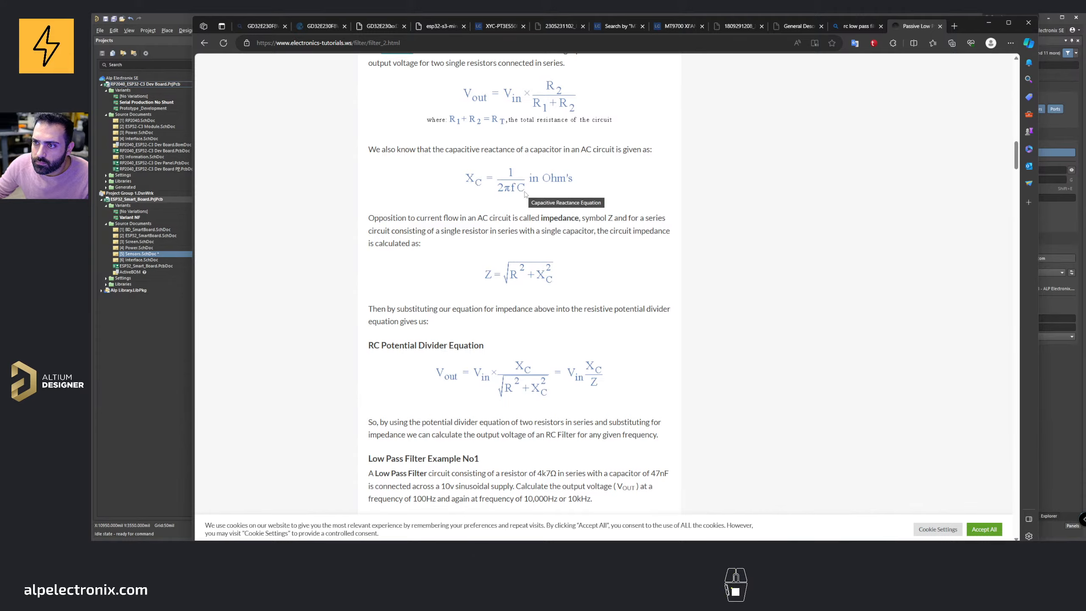
{"action": "scroll", "coordinate": [526, 194], "scroll_direction": "down", "scroll_amount": 12}
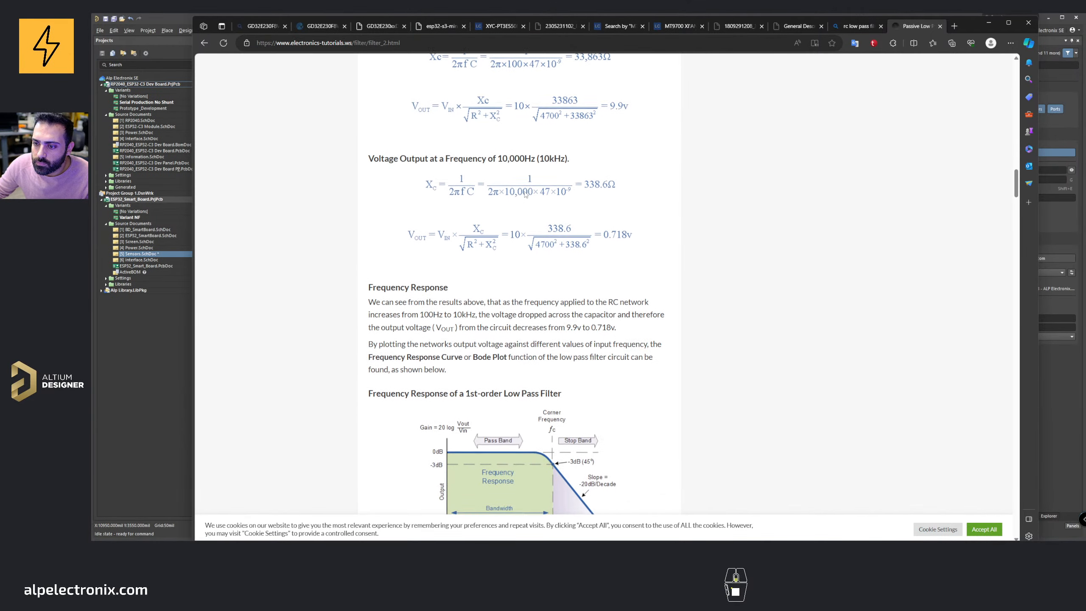
{"action": "scroll", "coordinate": [525, 194], "scroll_direction": "down", "scroll_amount": 15}
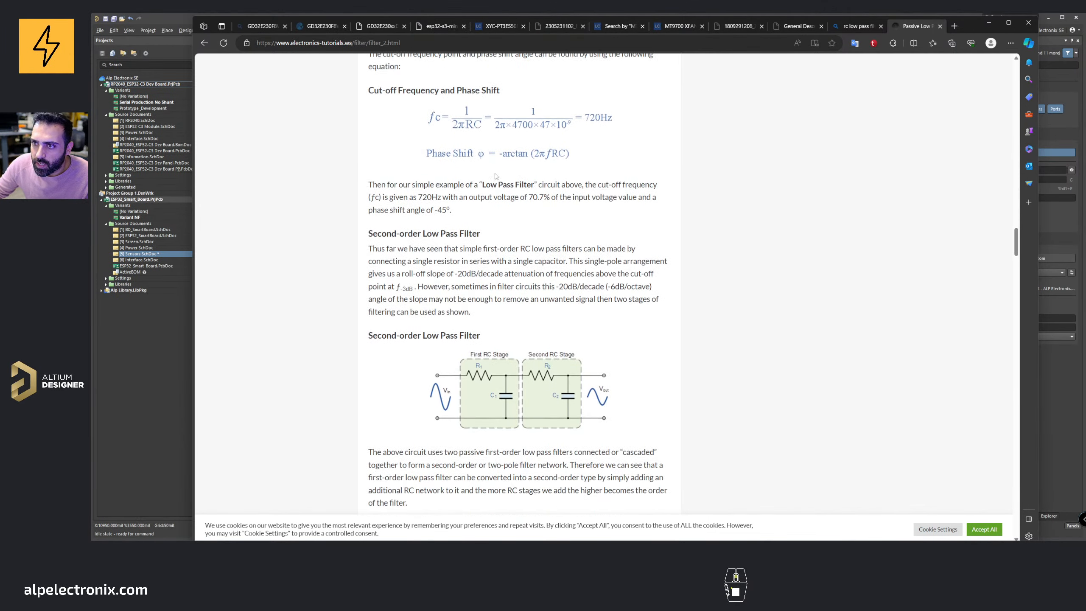
{"action": "scroll", "coordinate": [496, 175], "scroll_direction": "up", "scroll_amount": 1}
{"action": "scroll", "coordinate": [428, 165], "scroll_direction": "up", "scroll_amount": 3, "text": "ctrl"}
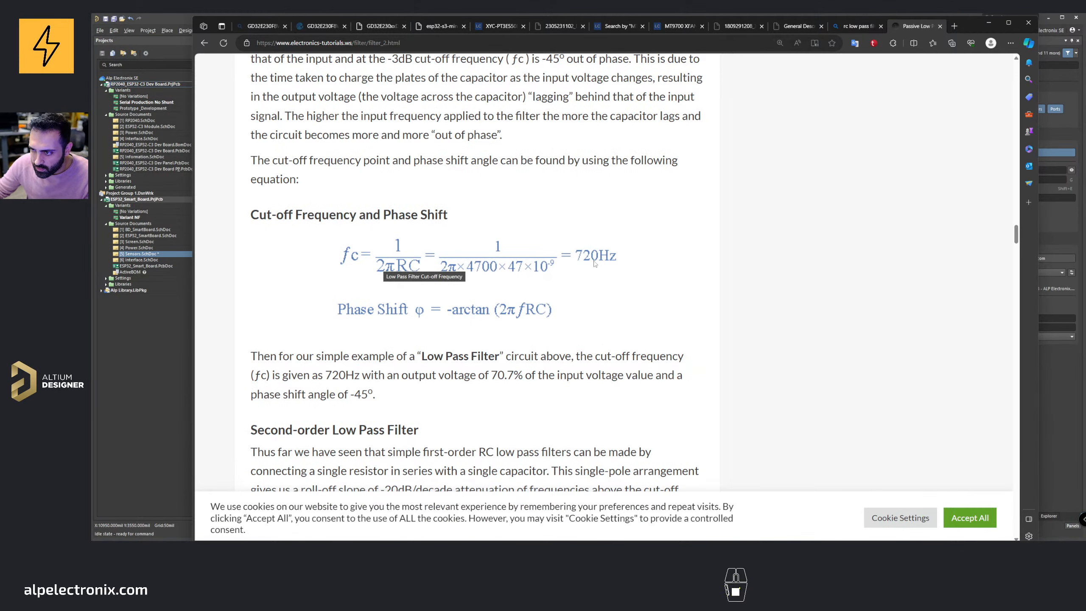
{"action": "scroll", "coordinate": [452, 268], "scroll_direction": "down", "scroll_amount": 1, "text": "ctrl"}
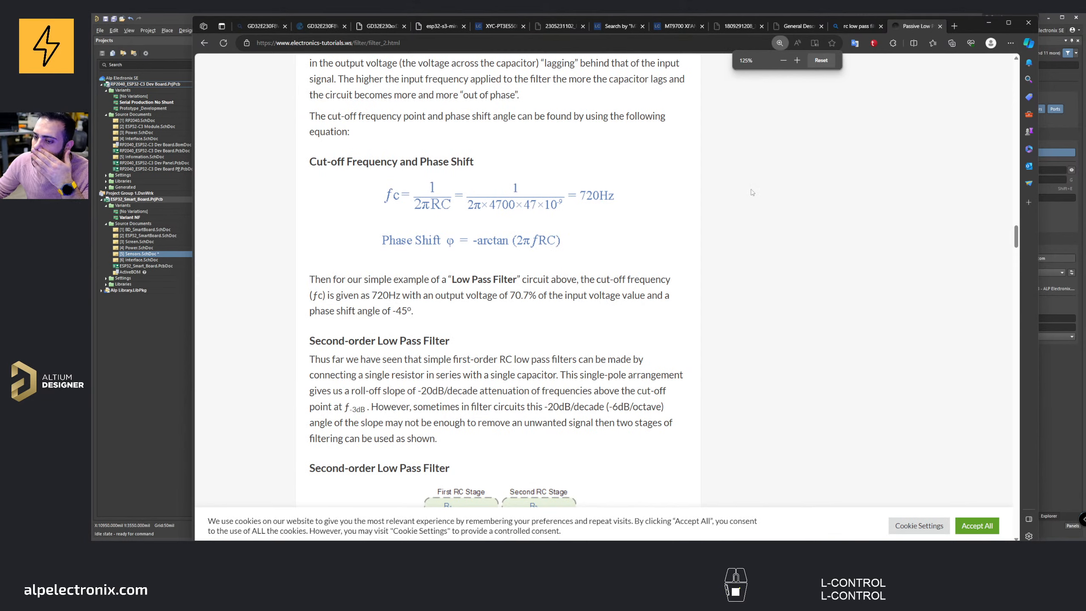
{"action": "scroll", "coordinate": [752, 193], "scroll_direction": "down", "scroll_amount": 2}
{"action": "scroll", "coordinate": [753, 193], "scroll_direction": "up", "scroll_amount": 2}
{"action": "scroll", "coordinate": [620, 192], "scroll_direction": "down", "scroll_amount": 1, "text": "ctrl"}
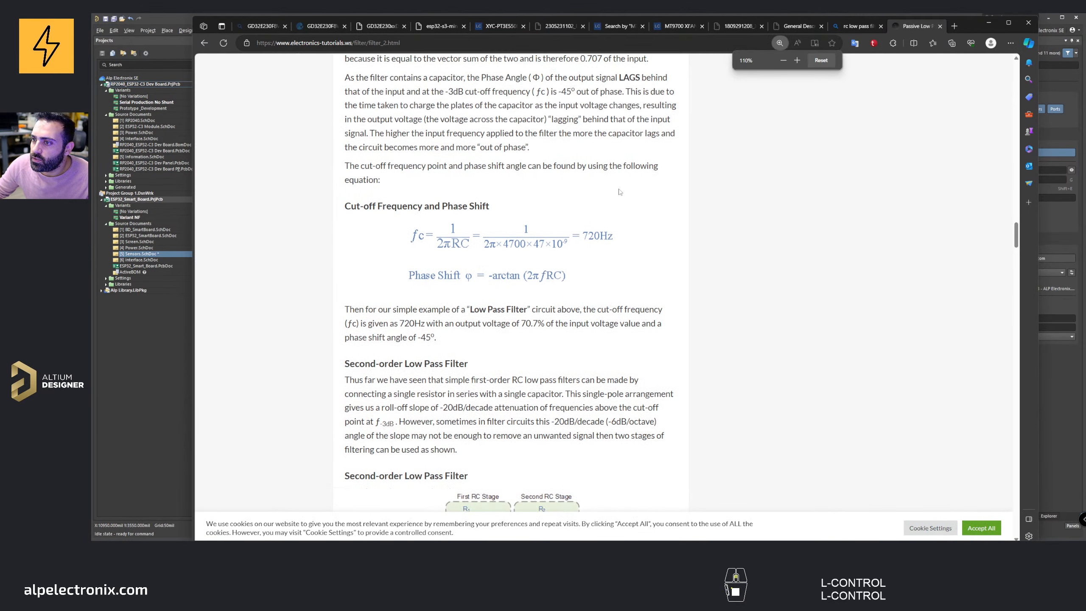
{"action": "scroll", "coordinate": [620, 192], "scroll_direction": "up", "scroll_amount": 1}
{"action": "left_click", "coordinate": [988, 22]}
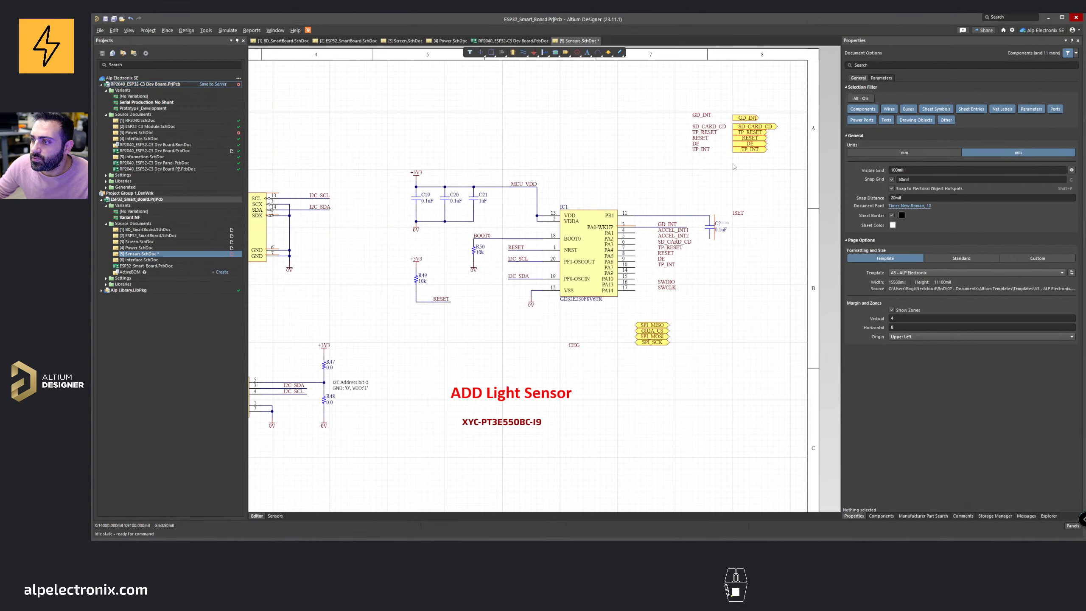
{"action": "right_click_drag", "start_coordinate": [361, 261], "coordinate": [449, 256]}
{"action": "scroll", "coordinate": [450, 256], "scroll_direction": "down", "scroll_amount": 1, "text": "ctrl"}
{"action": "right_click_drag", "start_coordinate": [387, 281], "coordinate": [523, 266]}
{"action": "scroll", "coordinate": [483, 267], "scroll_direction": "up", "scroll_amount": 1, "text": "ctrl"}
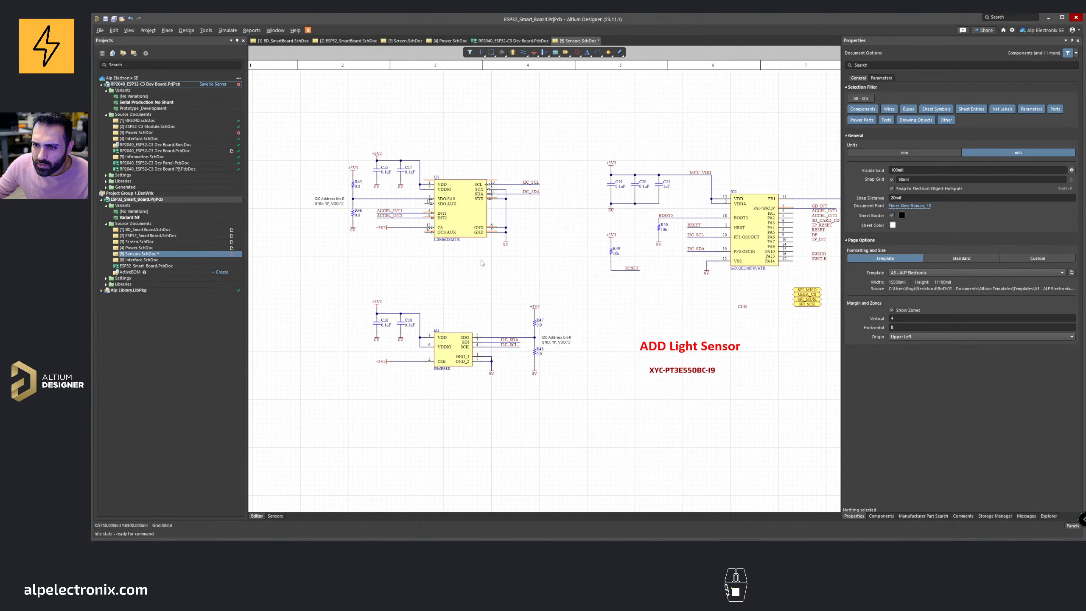
Step: Review the SmartBoard, Power and Screen schematic sheets to compare the charger ISET circuit with the Sensors sheet
{"action": "right_click_drag", "start_coordinate": [582, 239], "coordinate": [452, 268]}
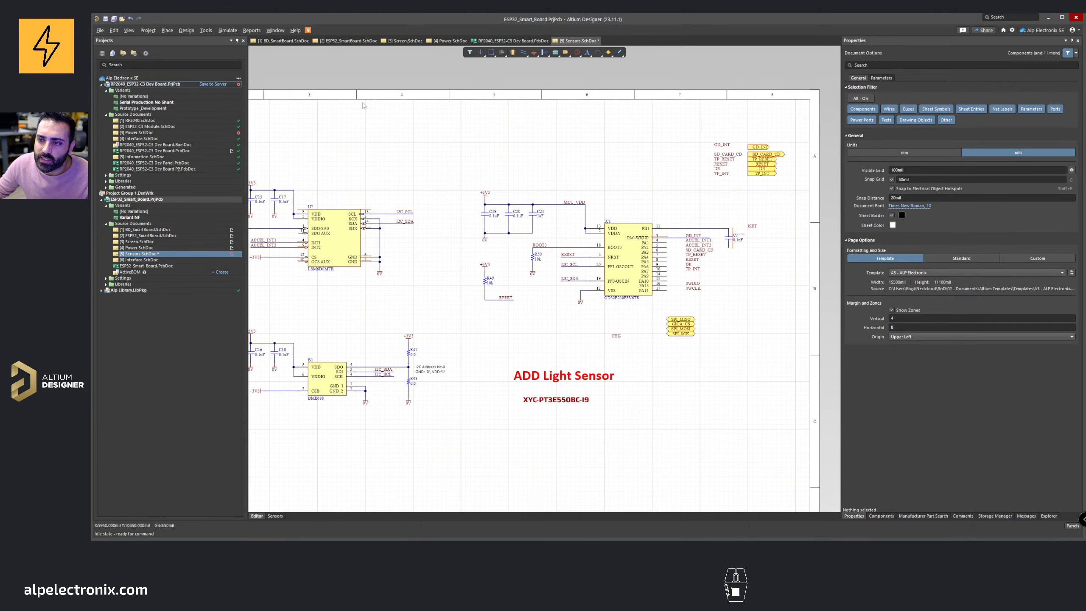
{"action": "left_click", "coordinate": [325, 43]}
{"action": "right_click_drag", "start_coordinate": [387, 141], "coordinate": [485, 151]}
{"action": "scroll", "coordinate": [427, 136], "scroll_direction": "down", "scroll_amount": 1, "text": "ctrl"}
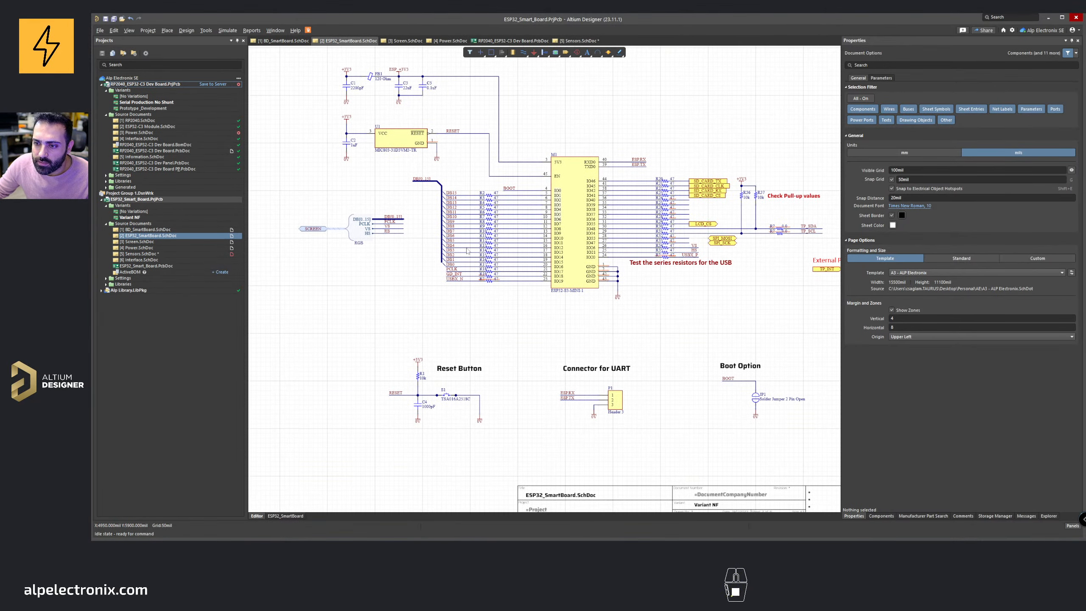
{"action": "right_click_drag", "start_coordinate": [410, 264], "coordinate": [369, 334]}
{"action": "left_click", "coordinate": [449, 41]}
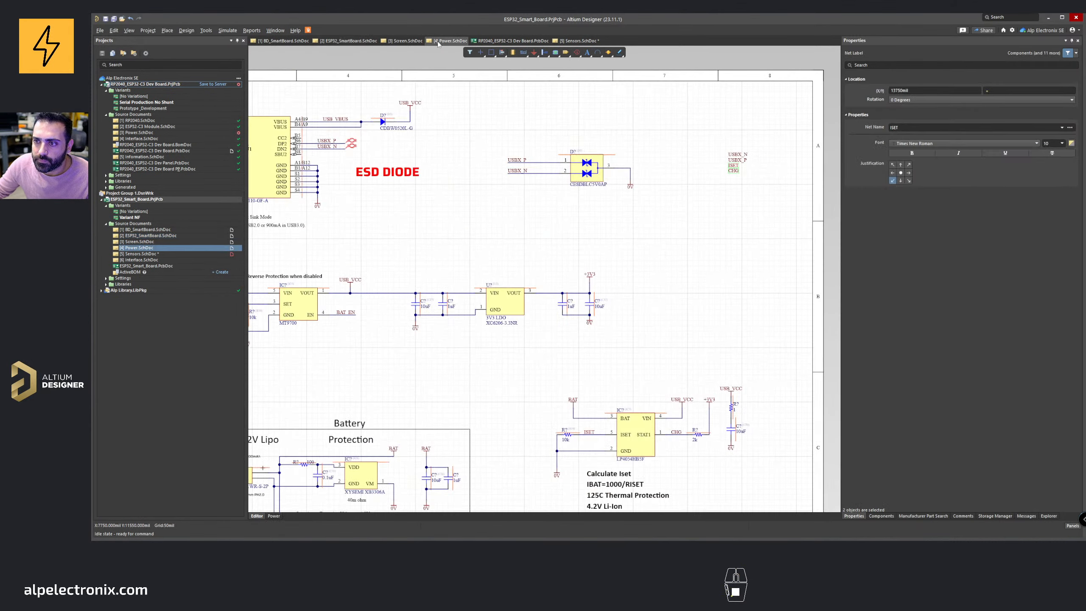
{"action": "right_click_drag", "start_coordinate": [412, 124], "coordinate": [569, 117]}
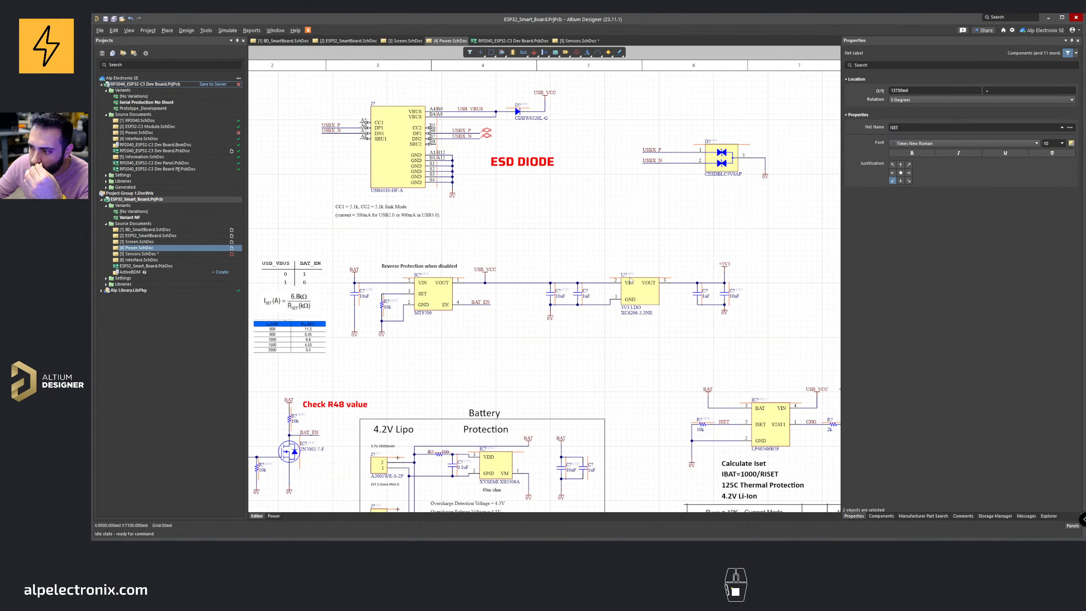
{"action": "right_click_drag", "start_coordinate": [631, 280], "coordinate": [540, 247]}
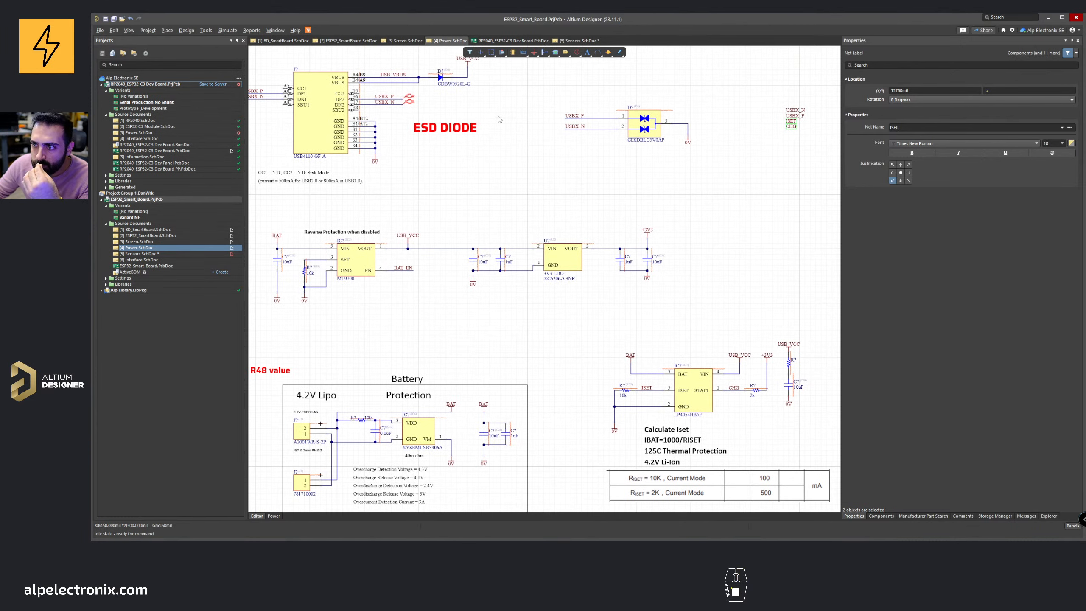
{"action": "left_click", "coordinate": [578, 41]}
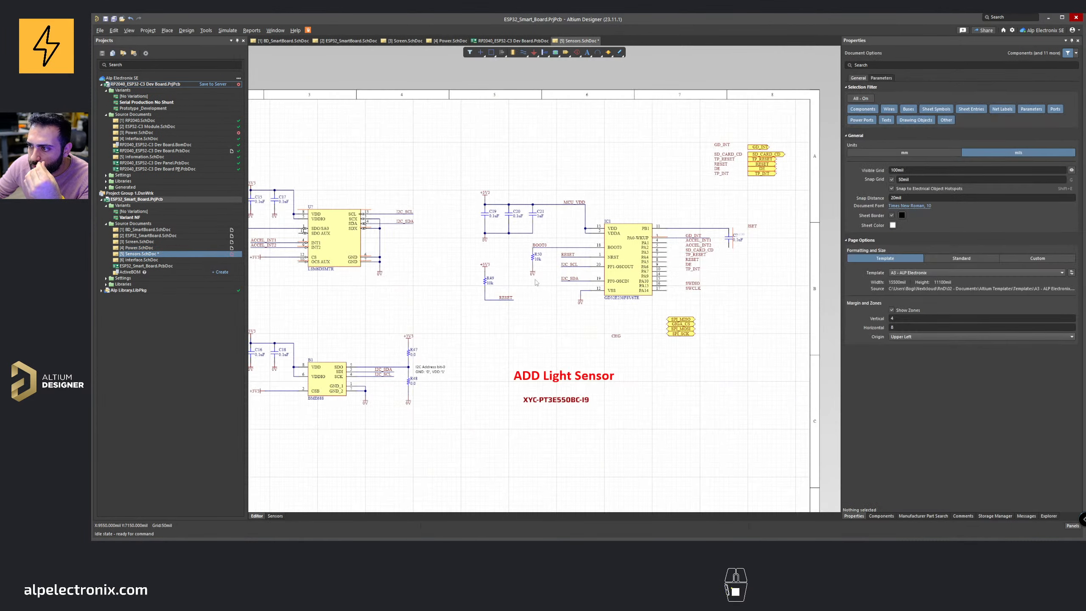
{"action": "right_click_drag", "start_coordinate": [536, 282], "coordinate": [569, 282]}
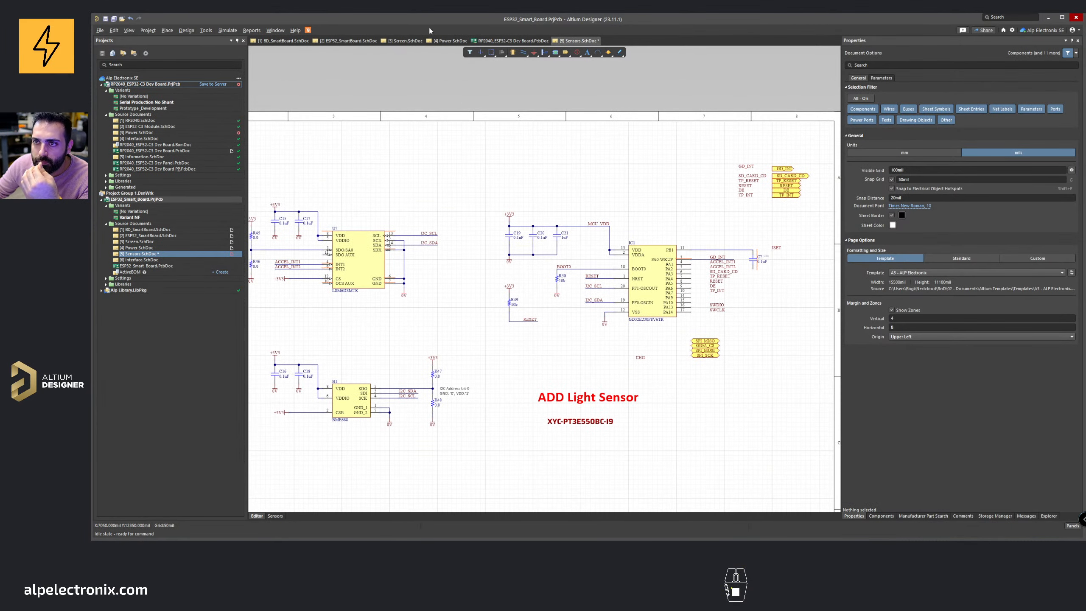
{"action": "left_click", "coordinate": [442, 41]}
{"action": "scroll", "coordinate": [436, 169], "scroll_direction": "down", "scroll_amount": 1, "text": "ctrl"}
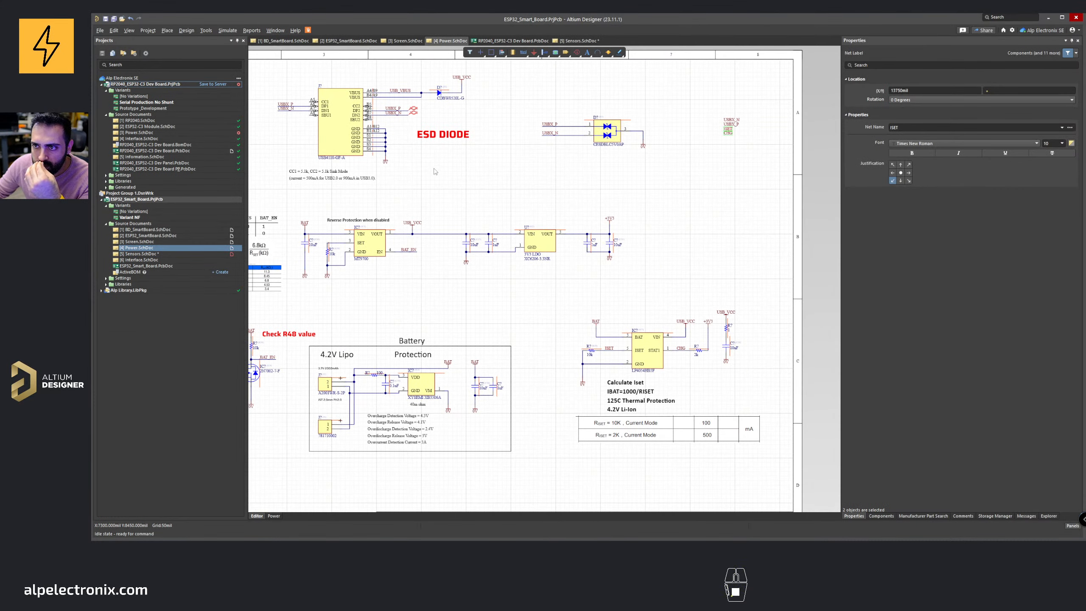
{"action": "left_click", "coordinate": [402, 41]}
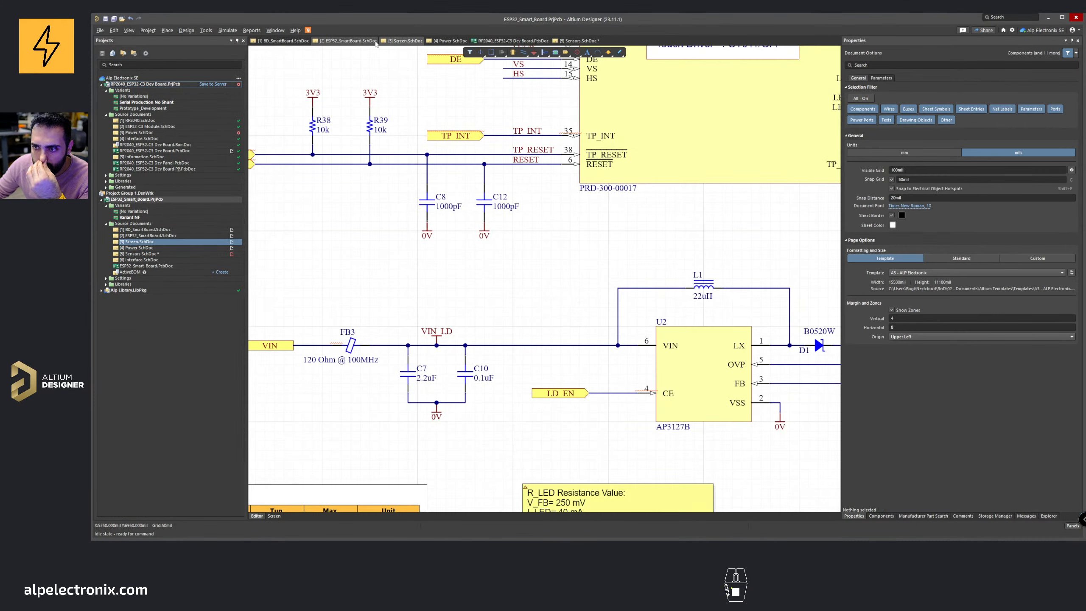
{"action": "scroll", "coordinate": [418, 207], "scroll_direction": "down", "scroll_amount": 5, "text": "ctrl"}
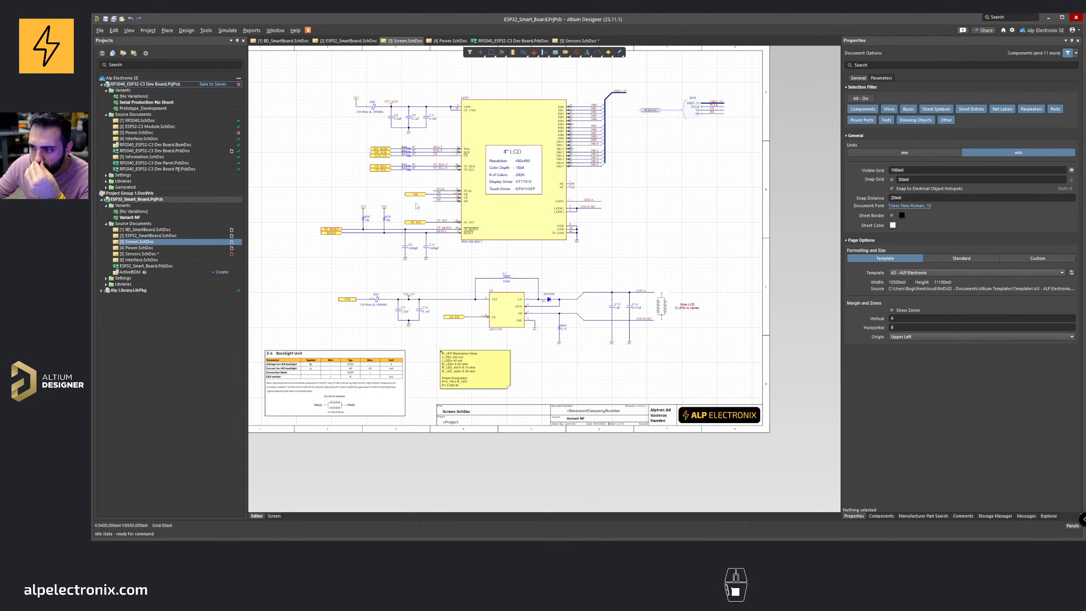
{"action": "left_click", "coordinate": [350, 42]}
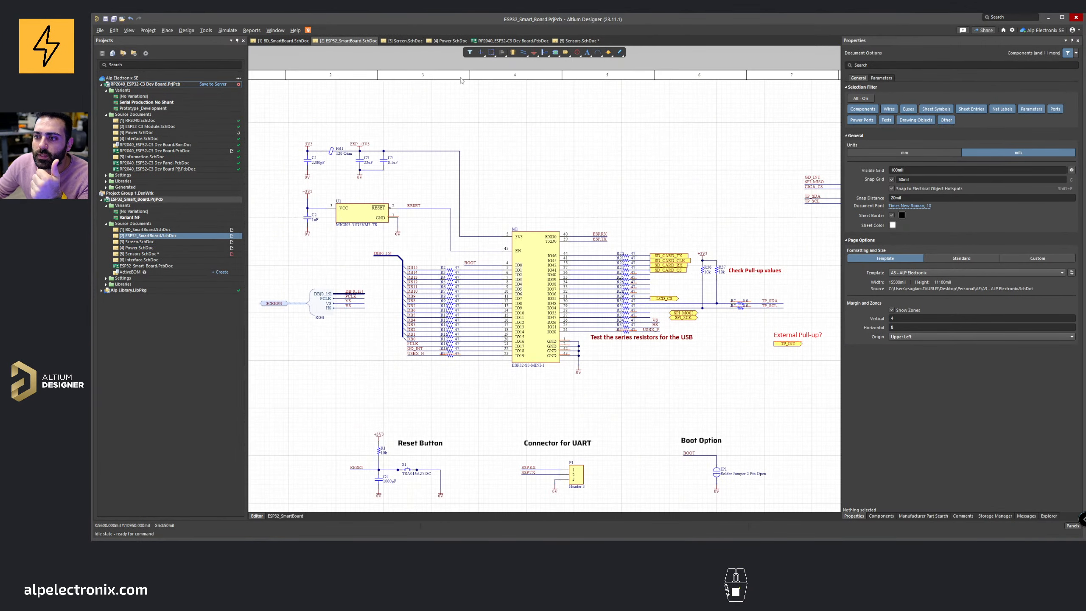
{"action": "right_click_drag", "start_coordinate": [620, 239], "coordinate": [579, 213]}
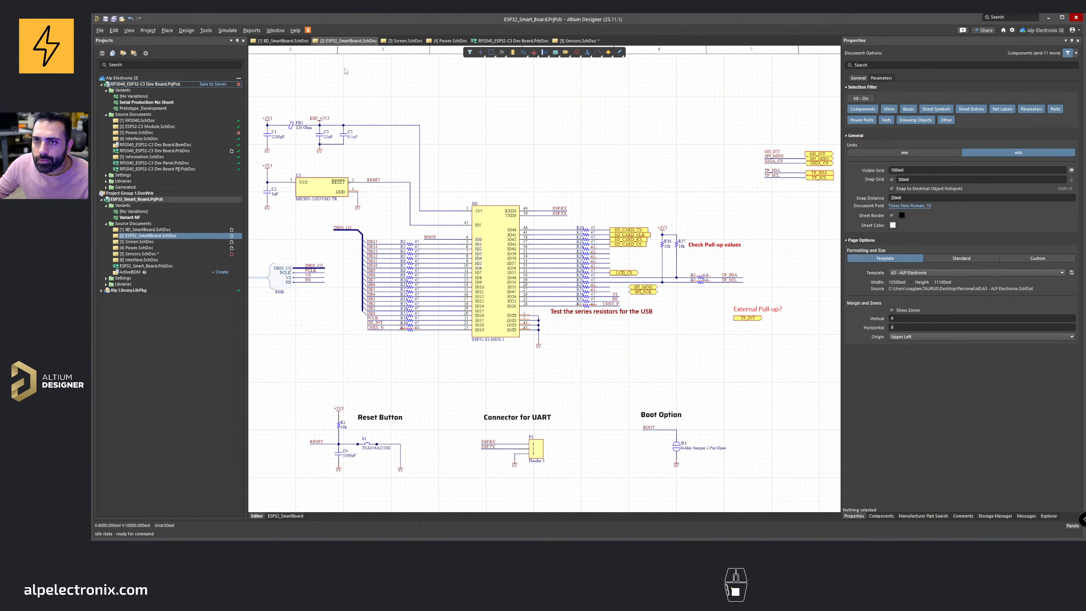
{"action": "left_click", "coordinate": [594, 42]}
Step: Place a 1k 0603 resistor from the component library beside the 0.1uF capacitor on the GD32 PB1 line
{"action": "left_click", "coordinate": [880, 516]}
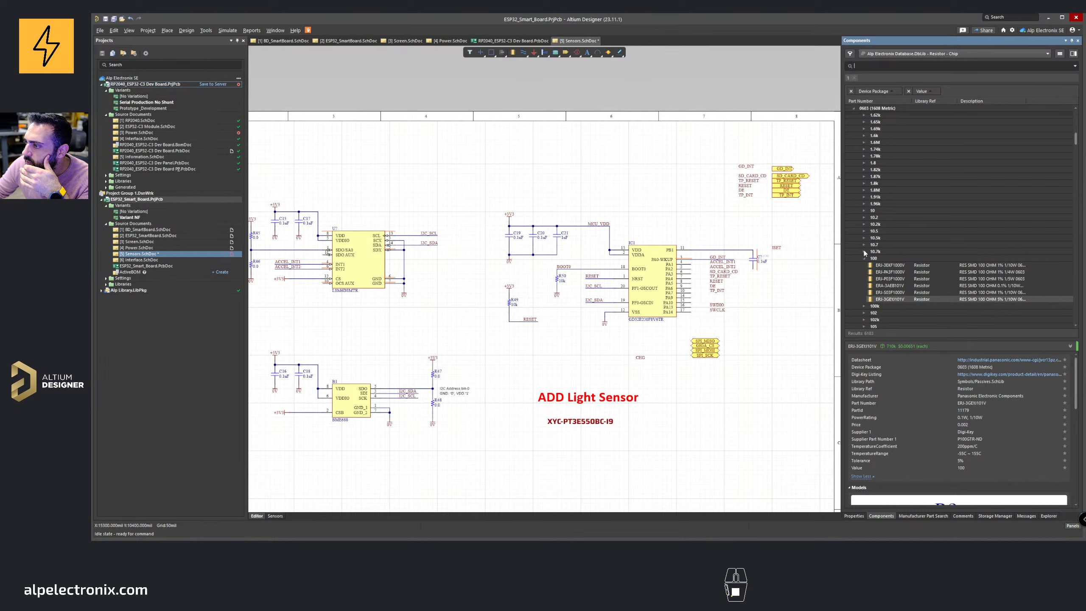
{"action": "scroll", "coordinate": [864, 252], "scroll_direction": "down", "scroll_amount": 9}
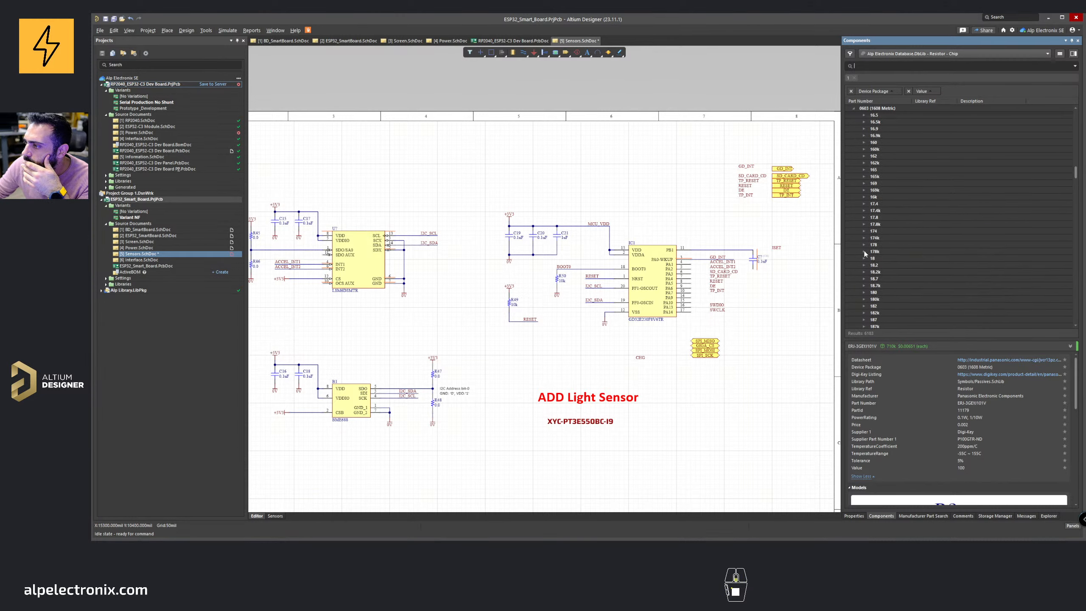
{"action": "scroll", "coordinate": [864, 253], "scroll_direction": "down", "scroll_amount": 7}
{"action": "double_click", "coordinate": [873, 259]}
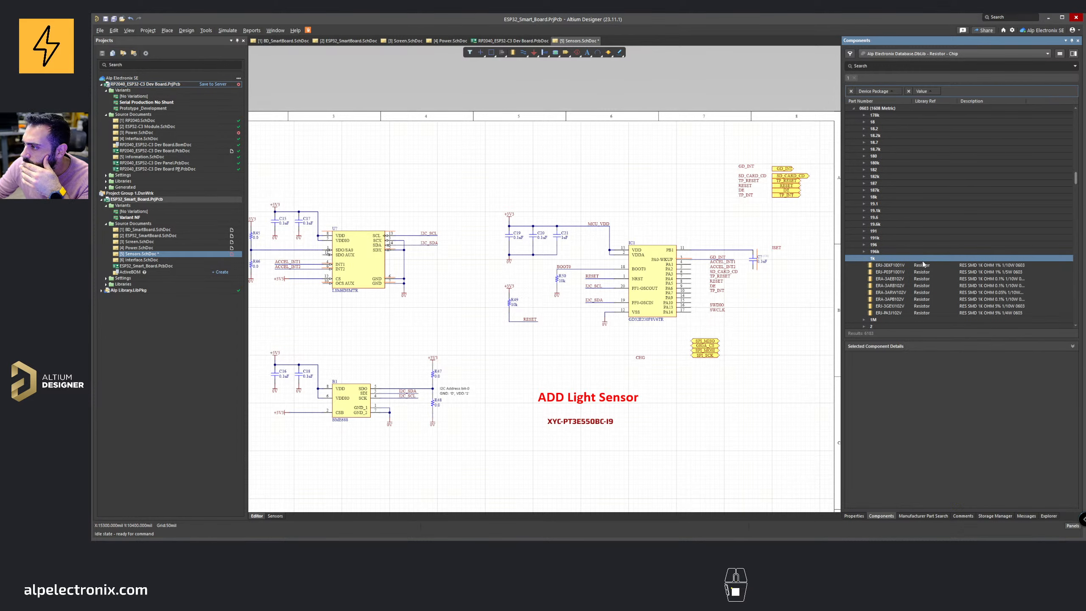
{"action": "left_click", "coordinate": [937, 307]}
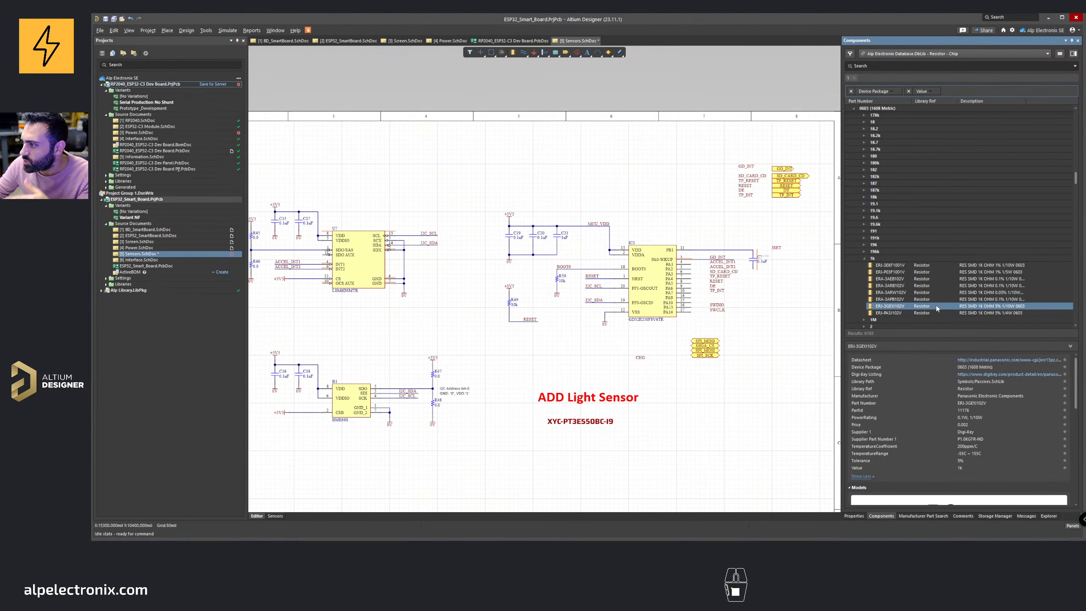
{"action": "left_click_drag", "start_coordinate": [937, 307], "coordinate": [790, 261]}
{"action": "key", "text": "space"}
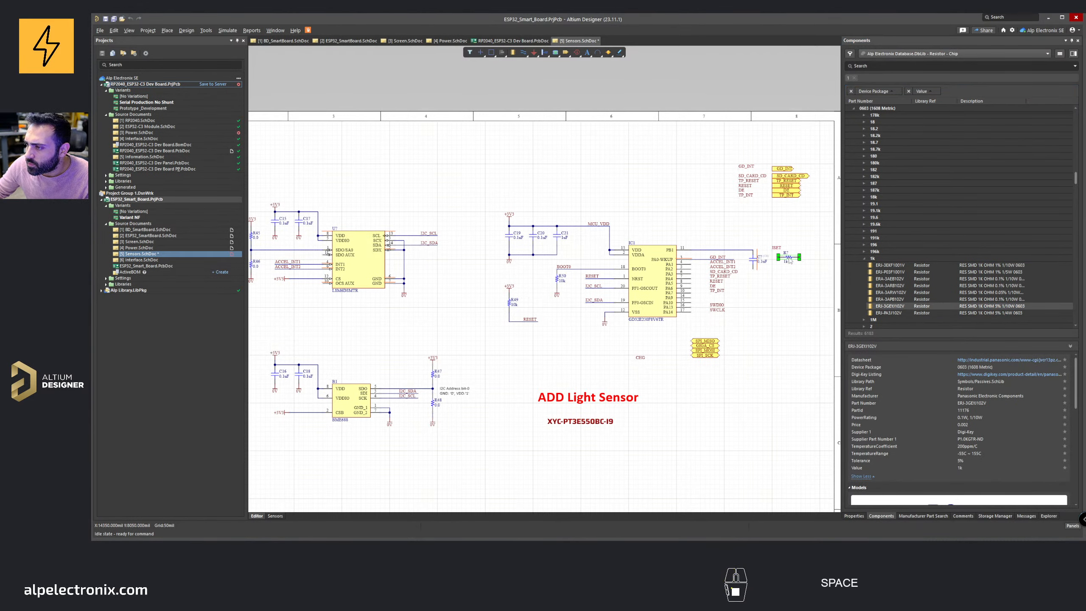
{"action": "key", "text": "space"}
{"action": "scroll", "coordinate": [790, 259], "scroll_direction": "up", "scroll_amount": 4, "text": "ctrl"}
{"action": "right_click_drag", "start_coordinate": [791, 282], "coordinate": [666, 275]}
{"action": "left_click_drag", "start_coordinate": [659, 266], "coordinate": [692, 274]}
{"action": "left_click_drag", "start_coordinate": [626, 247], "coordinate": [659, 255]}
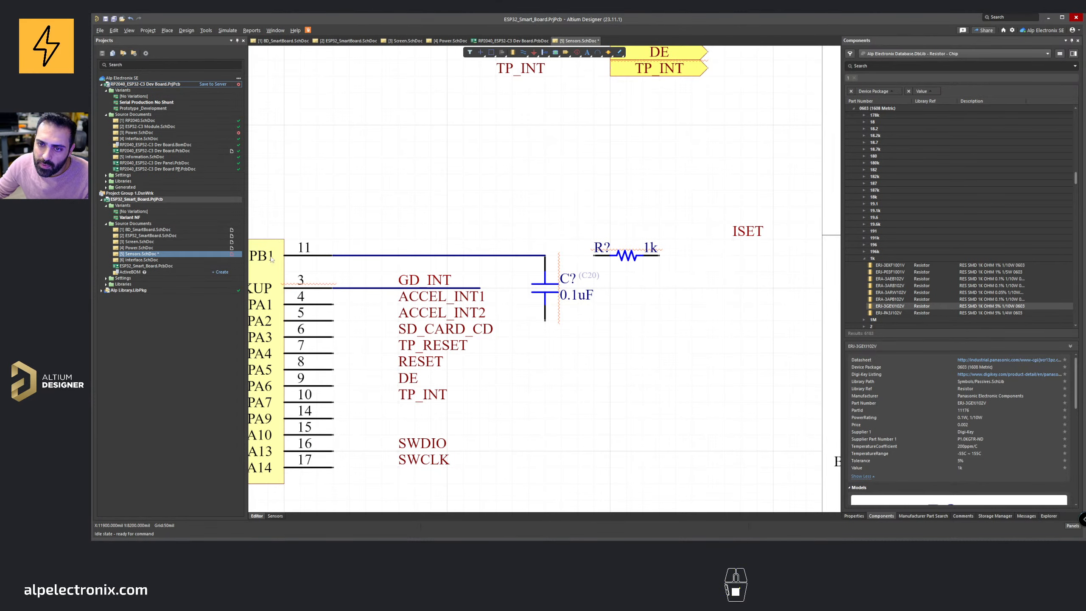
Step: Position the resistor and ISET label on PB1's line and wire the resistor between ISET and the capacitor node
{"action": "right_click_drag", "start_coordinate": [292, 251], "coordinate": [431, 235]}
{"action": "right_click_drag", "start_coordinate": [604, 250], "coordinate": [456, 250]}
{"action": "left_click_drag", "start_coordinate": [735, 223], "coordinate": [683, 241]}
{"action": "key", "text": "ctrl+w"}
{"action": "left_click", "coordinate": [649, 240]}
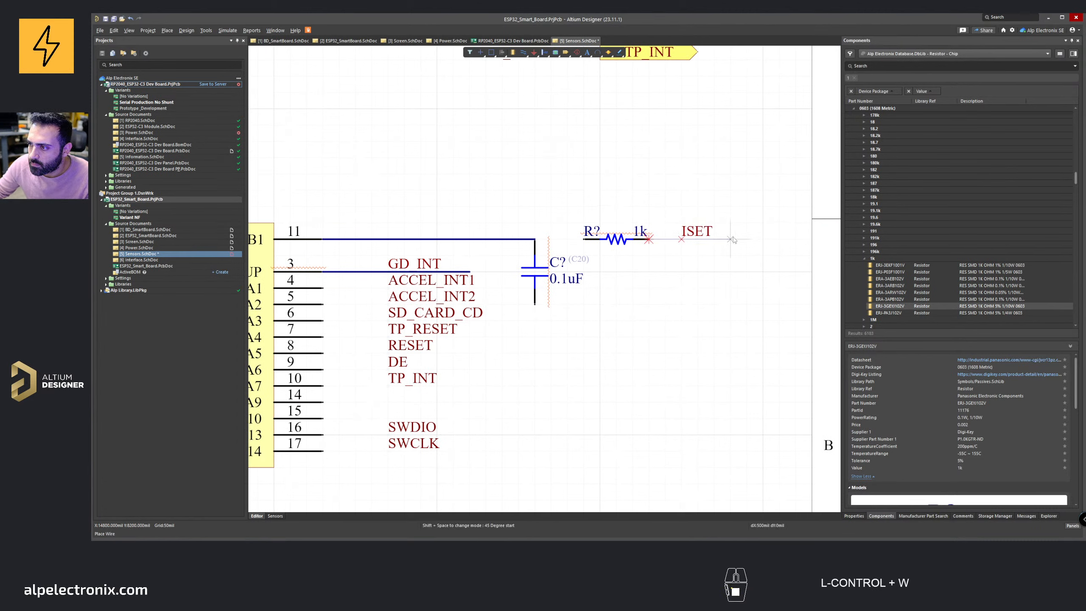
{"action": "left_click", "coordinate": [715, 240]}
{"action": "right_click", "coordinate": [715, 239]}
{"action": "right_click", "coordinate": [723, 182]}
{"action": "left_click", "coordinate": [679, 173]}
{"action": "key", "text": "ctrl+w"}
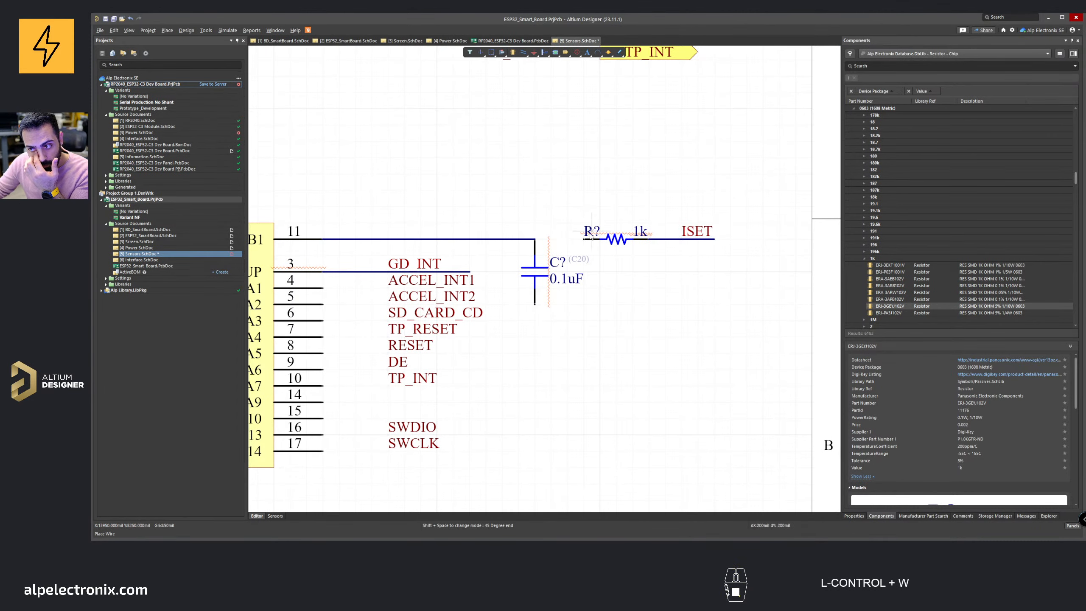
{"action": "left_click", "coordinate": [584, 239]}
{"action": "left_click", "coordinate": [535, 239]}
{"action": "right_click", "coordinate": [564, 184]}
Step: Place a text annotation reading ADC_IN9 above the PB1 wire
{"action": "scroll", "coordinate": [568, 183], "scroll_direction": "down", "scroll_amount": 1, "text": "ctrl"}
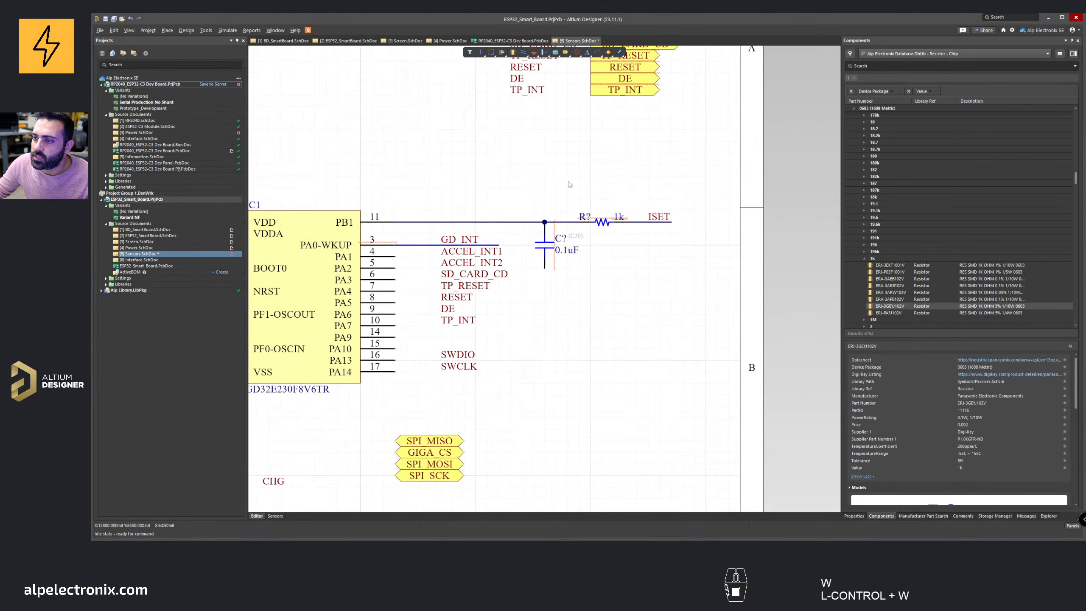
{"action": "right_click_drag", "start_coordinate": [568, 182], "coordinate": [653, 201]}
{"action": "scroll", "coordinate": [581, 255], "scroll_direction": "down", "scroll_amount": 1, "text": "ctrl"}
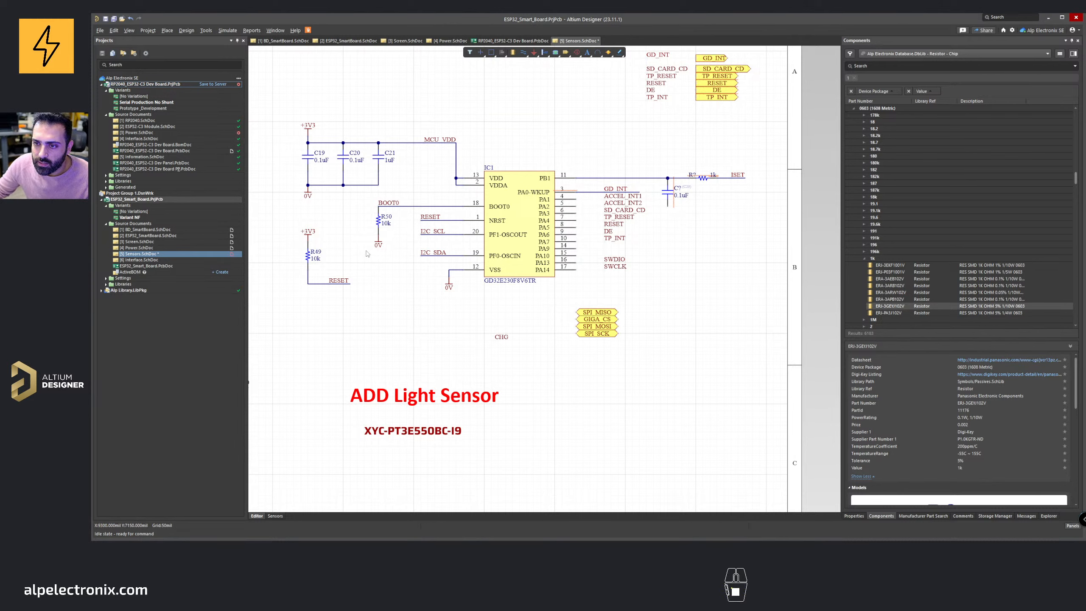
{"action": "left_click_drag", "start_coordinate": [378, 244], "coordinate": [668, 210], "text": "shift"}
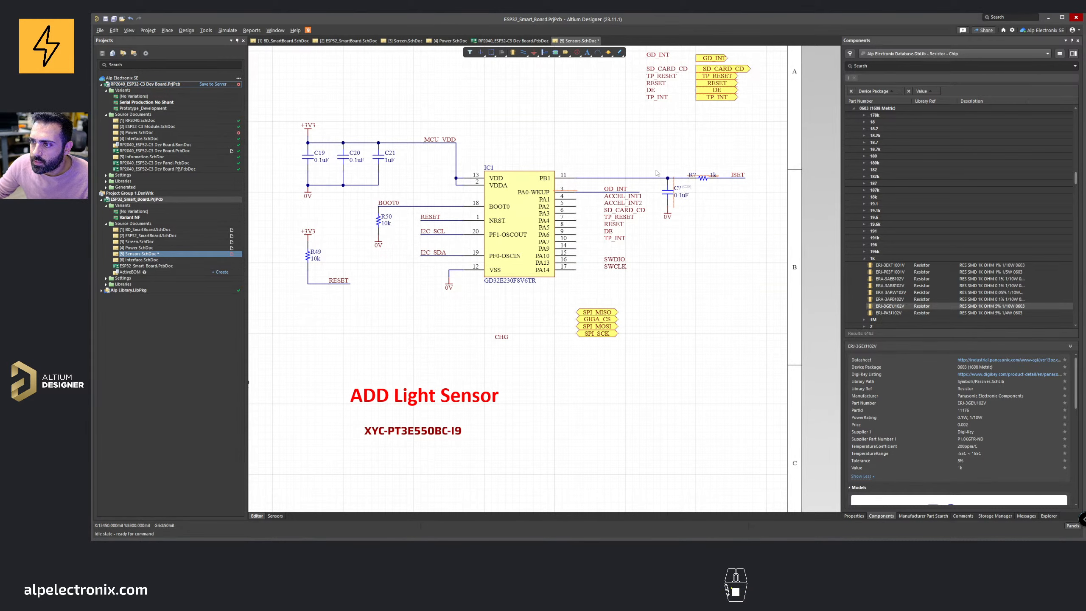
{"action": "right_click_drag", "start_coordinate": [658, 173], "coordinate": [549, 241]}
{"action": "scroll", "coordinate": [511, 237], "scroll_direction": "up", "scroll_amount": 1, "text": "ctrl"}
{"action": "left_click", "coordinate": [587, 52]}
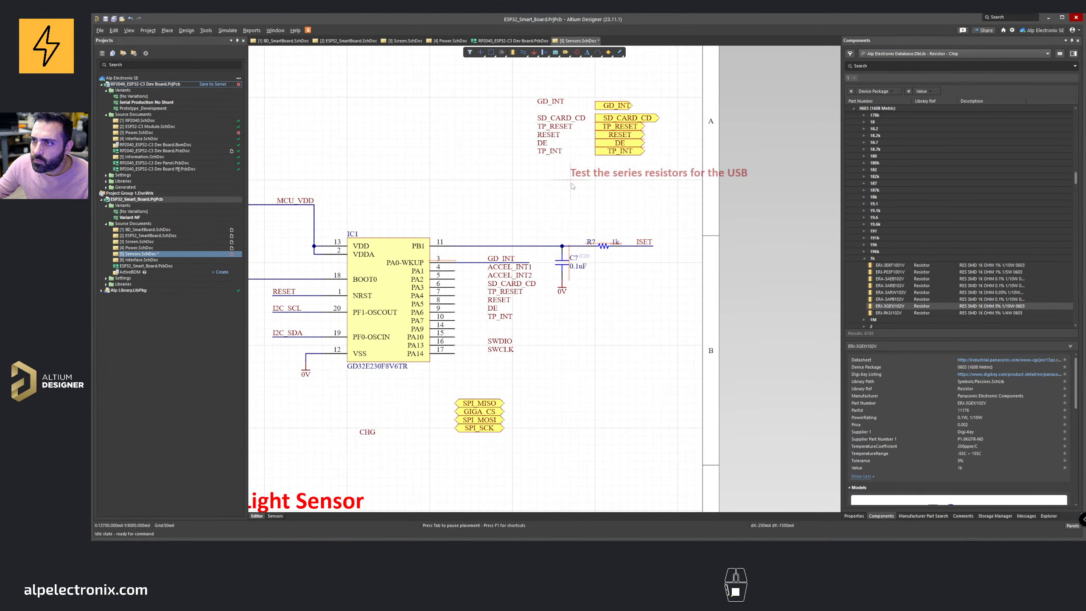
{"action": "key", "text": "Tab"}
{"action": "type", "text": "ADC"}
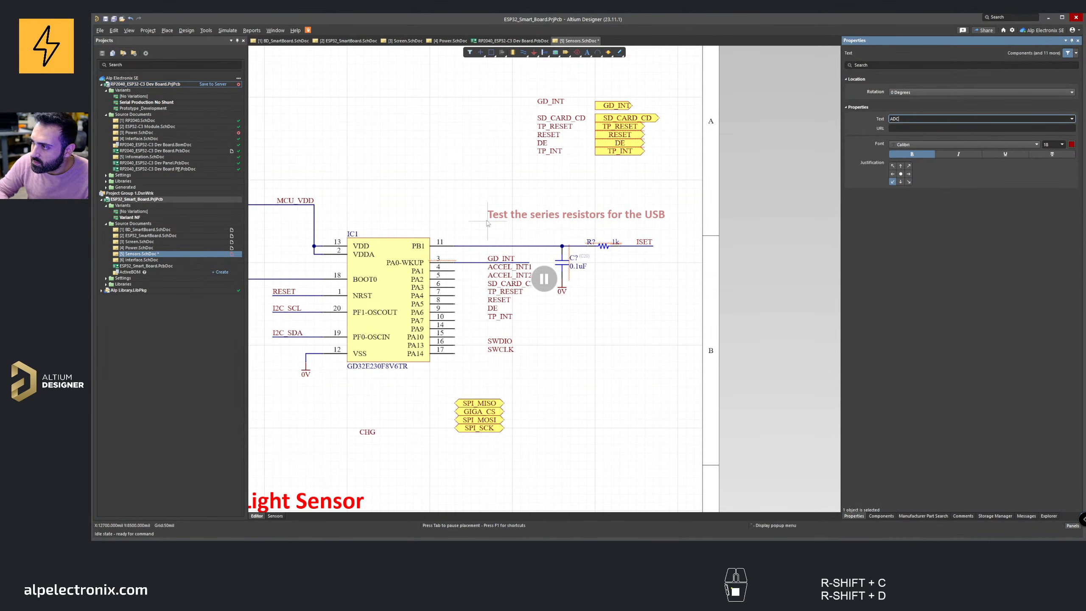
{"action": "type", "text": "_IN9"}
{"action": "key", "text": "Return"}
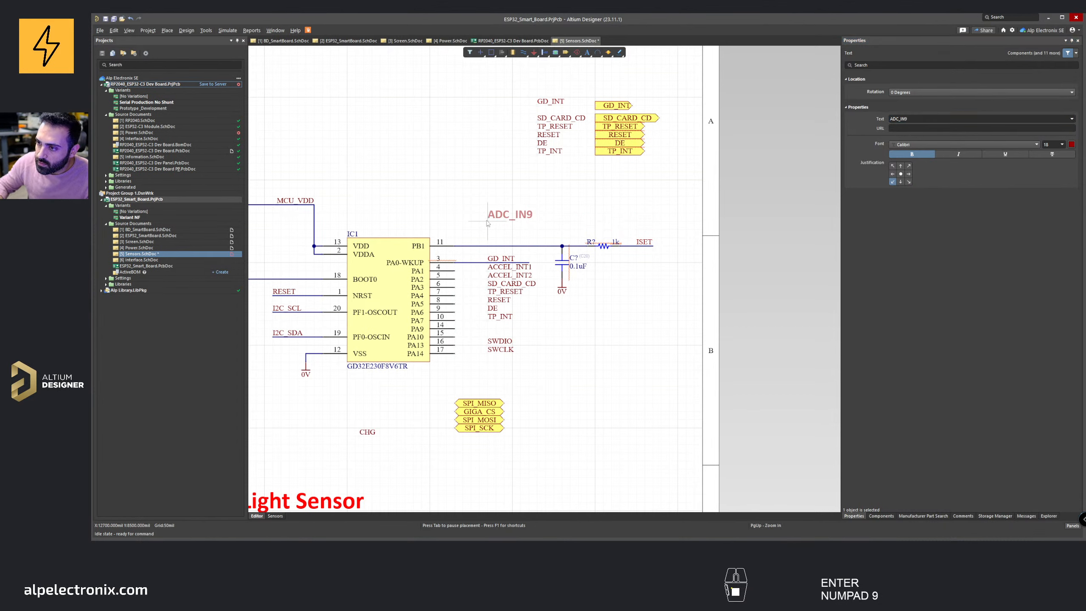
Step: Set the ADC_IN9 text to black at 12 points and drop it on the PB1 wire
{"action": "key", "text": "Tab"}
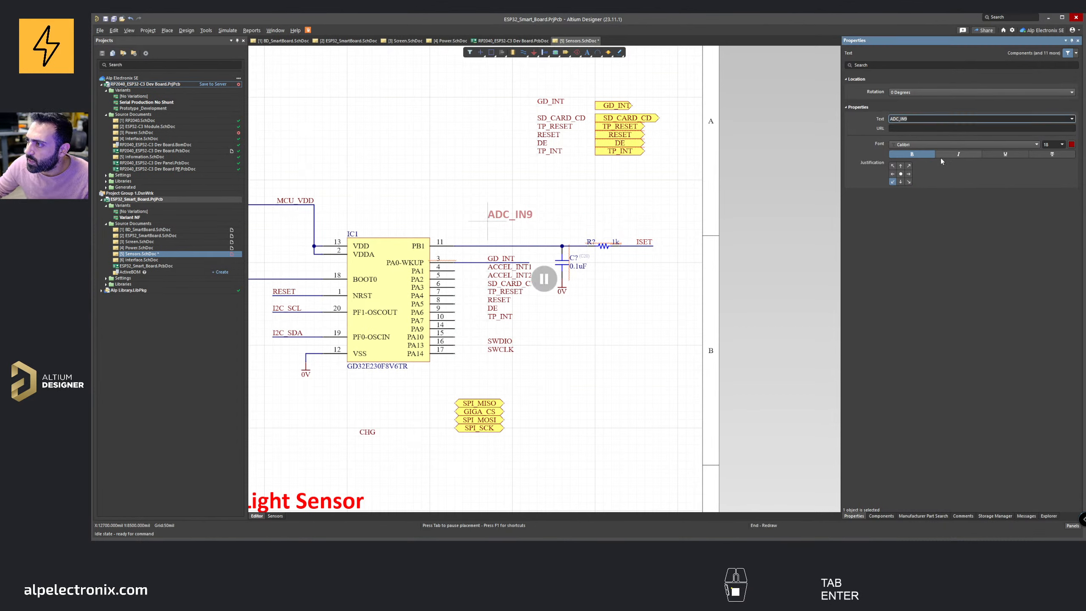
{"action": "left_click", "coordinate": [1072, 144]}
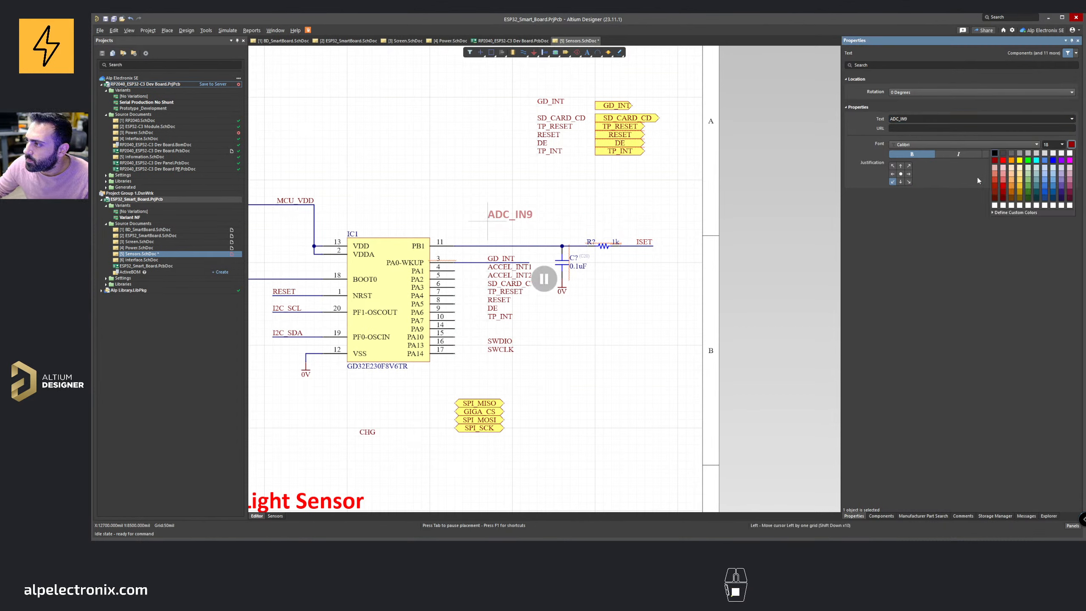
{"action": "left_click", "coordinate": [995, 153]}
{"action": "left_click", "coordinate": [1062, 144]}
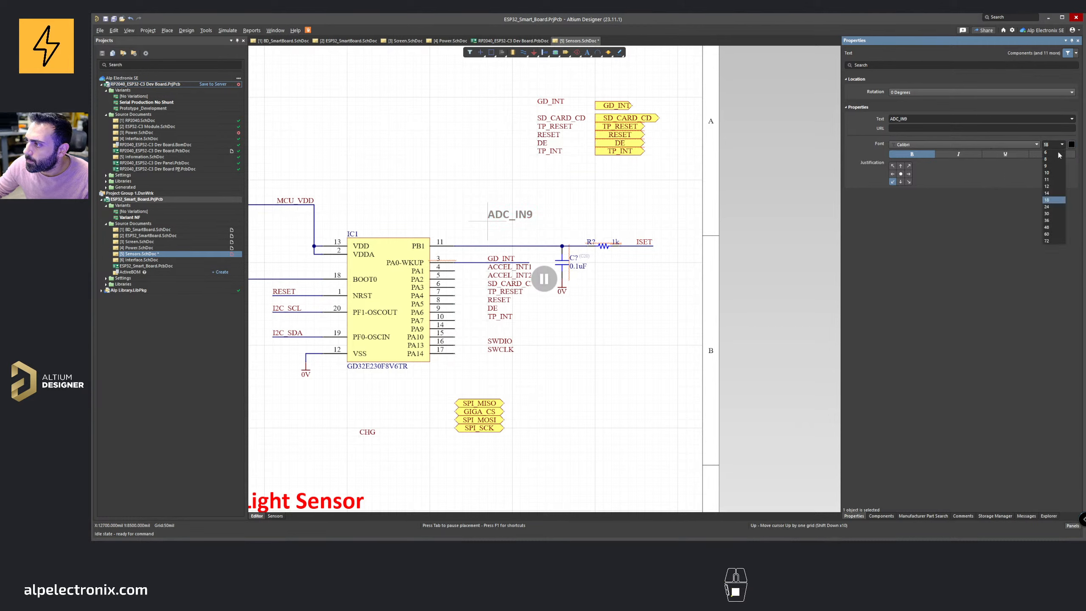
{"action": "left_click", "coordinate": [1047, 193]}
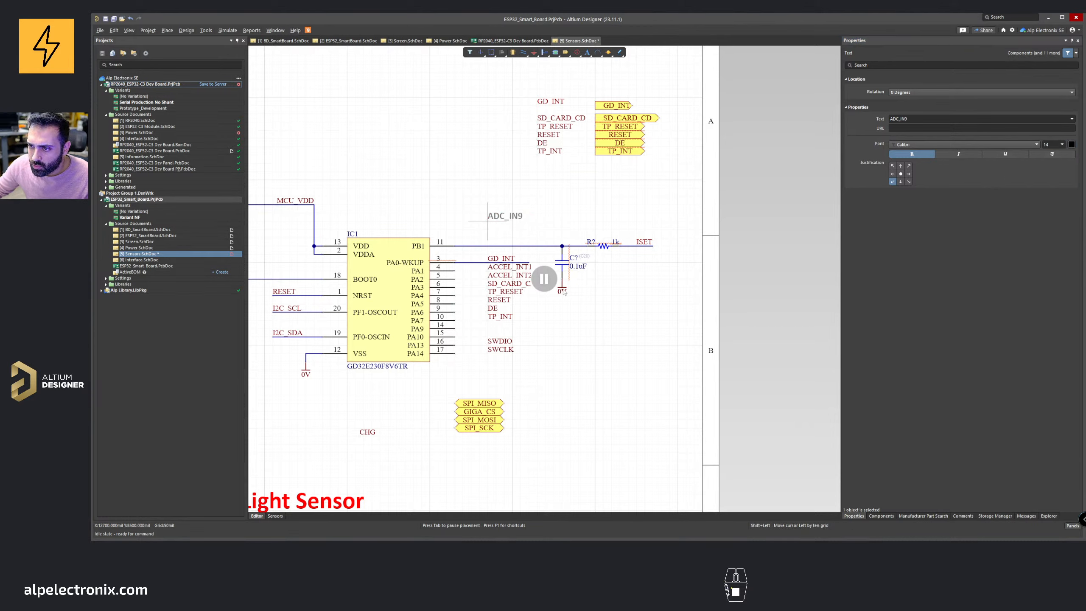
{"action": "left_click", "coordinate": [544, 279]}
{"action": "key", "text": "Tab"}
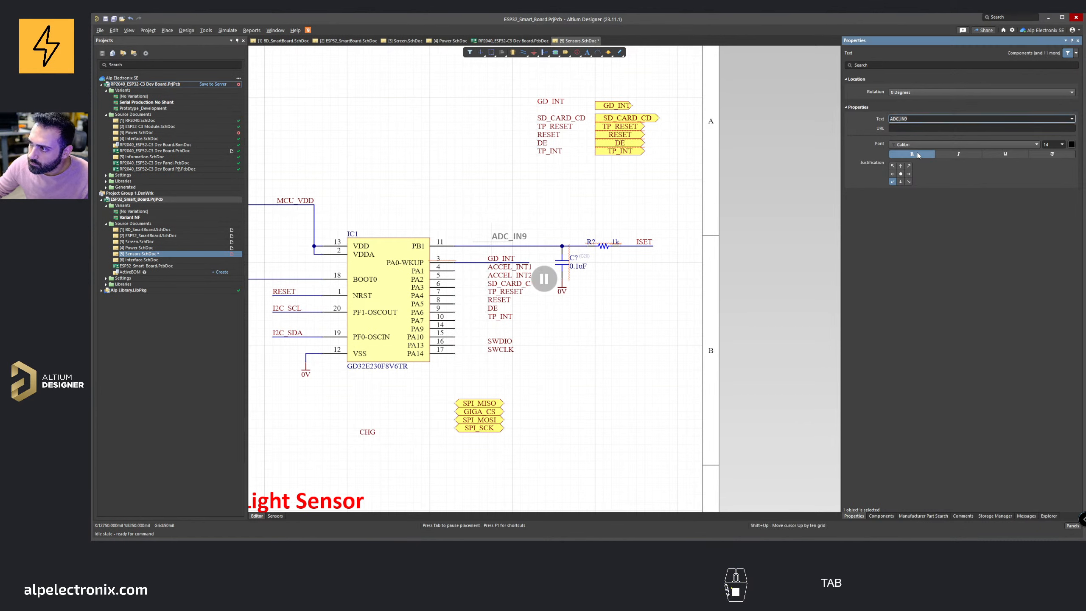
{"action": "left_click", "coordinate": [1063, 144]}
{"action": "left_click", "coordinate": [1051, 187]}
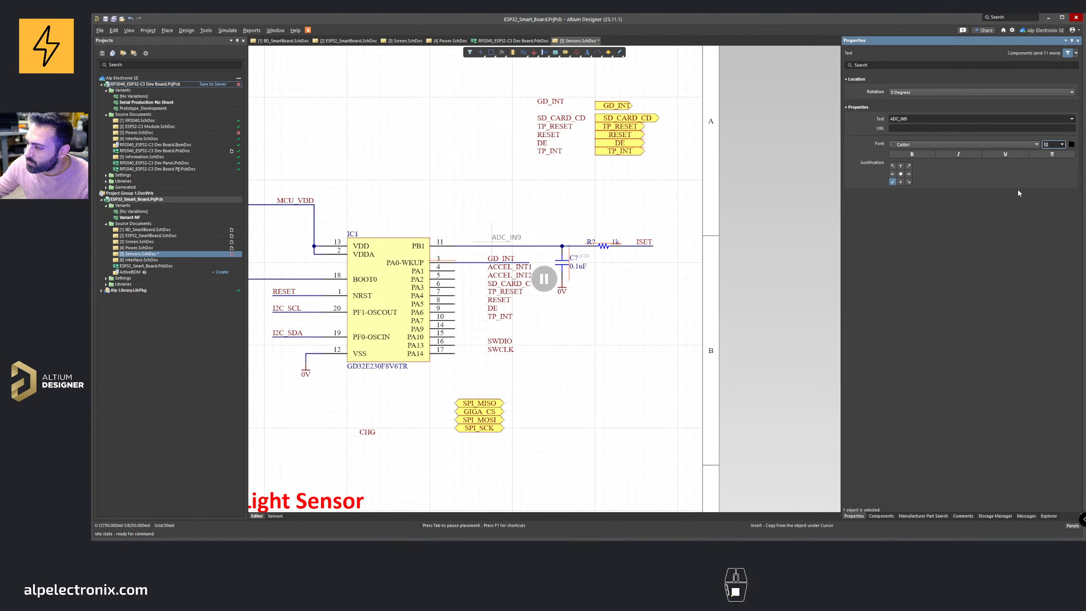
{"action": "left_click", "coordinate": [544, 279]}
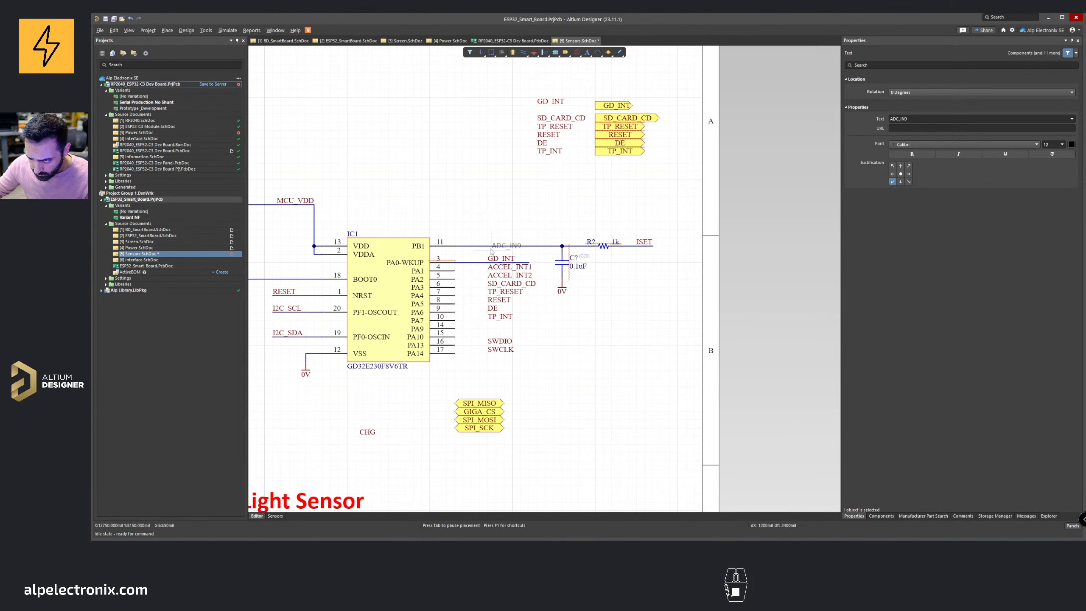
{"action": "left_click", "coordinate": [490, 250]}
{"action": "right_click", "coordinate": [432, 252]}
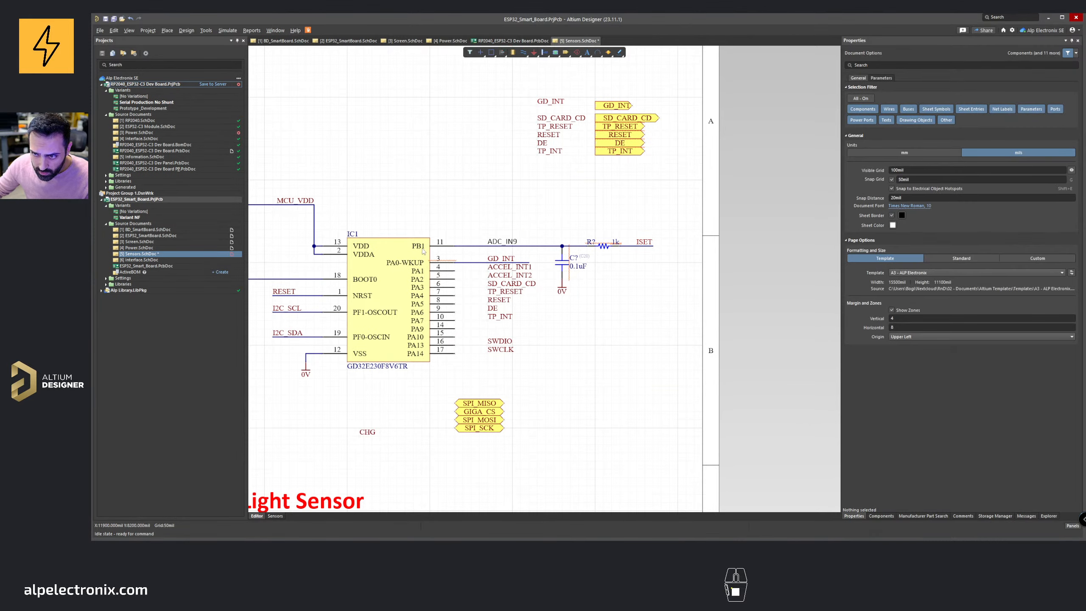
{"action": "right_click_drag", "start_coordinate": [485, 219], "coordinate": [565, 209]}
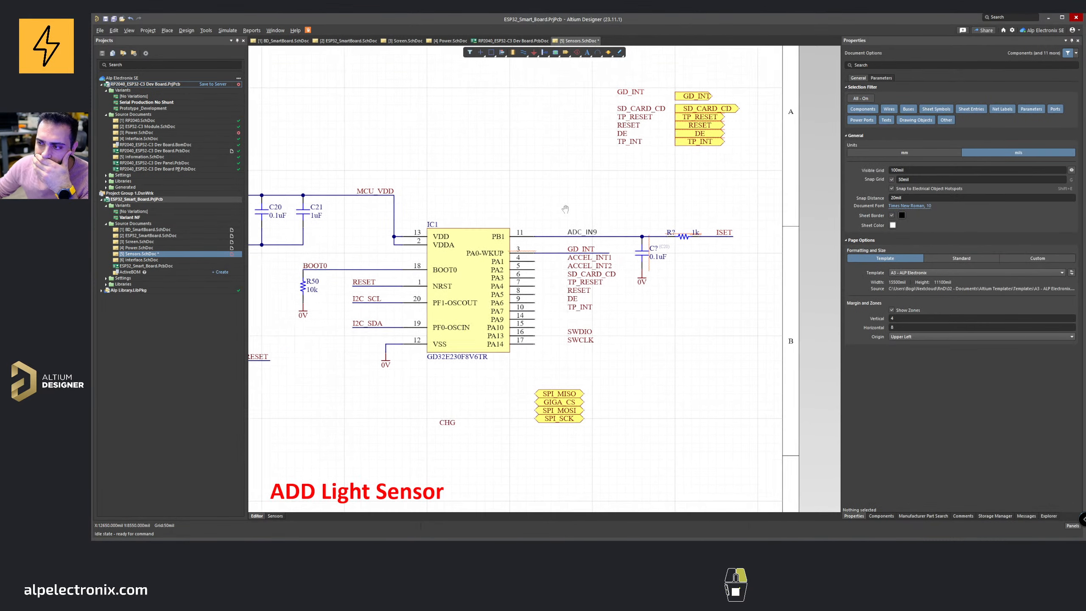
Step: Check the GD32E230 datasheet pin table for the ADC channel available on PB1
{"action": "scroll", "coordinate": [599, 209], "scroll_direction": "down", "scroll_amount": 2, "text": "ctrl"}
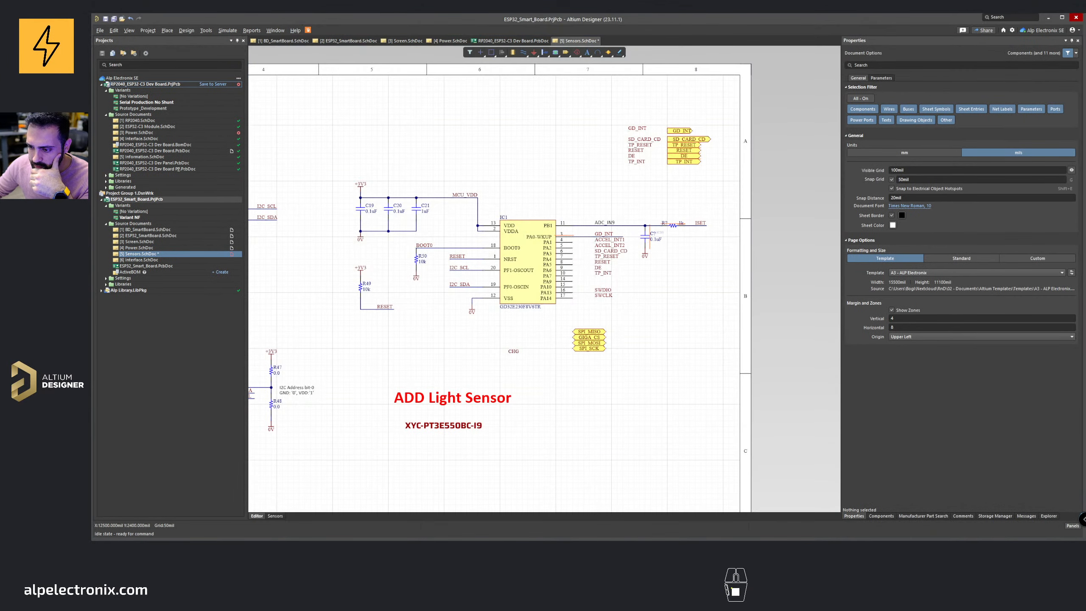
{"action": "mouse_move", "coordinate": [529, 541]}
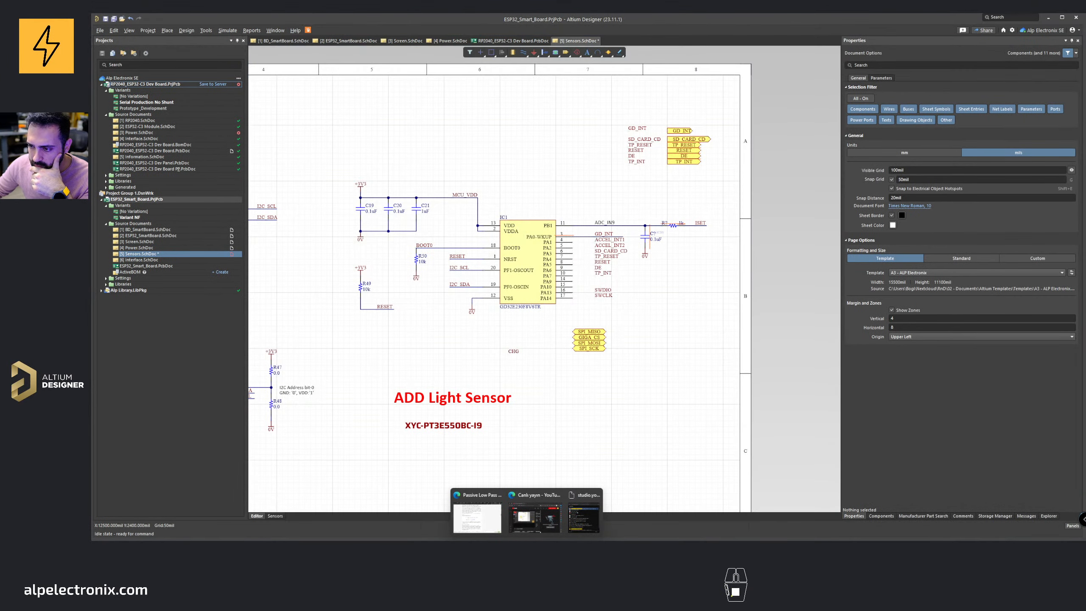
{"action": "left_click", "coordinate": [490, 522]}
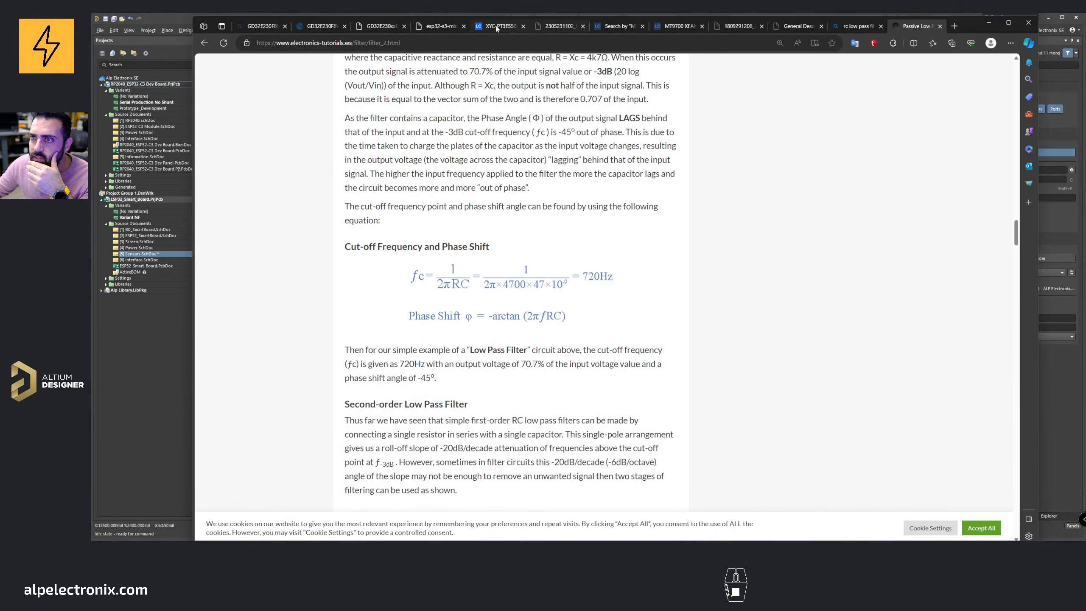
{"action": "left_click", "coordinate": [381, 26]}
{"action": "left_click", "coordinate": [630, 272]}
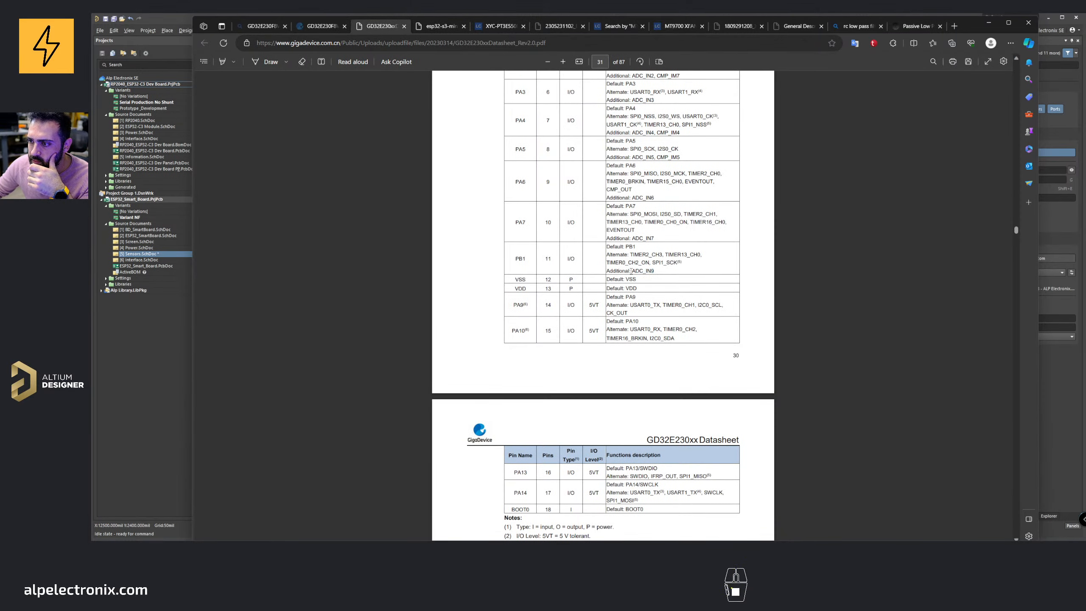
{"action": "left_click_drag", "start_coordinate": [632, 271], "coordinate": [652, 271]}
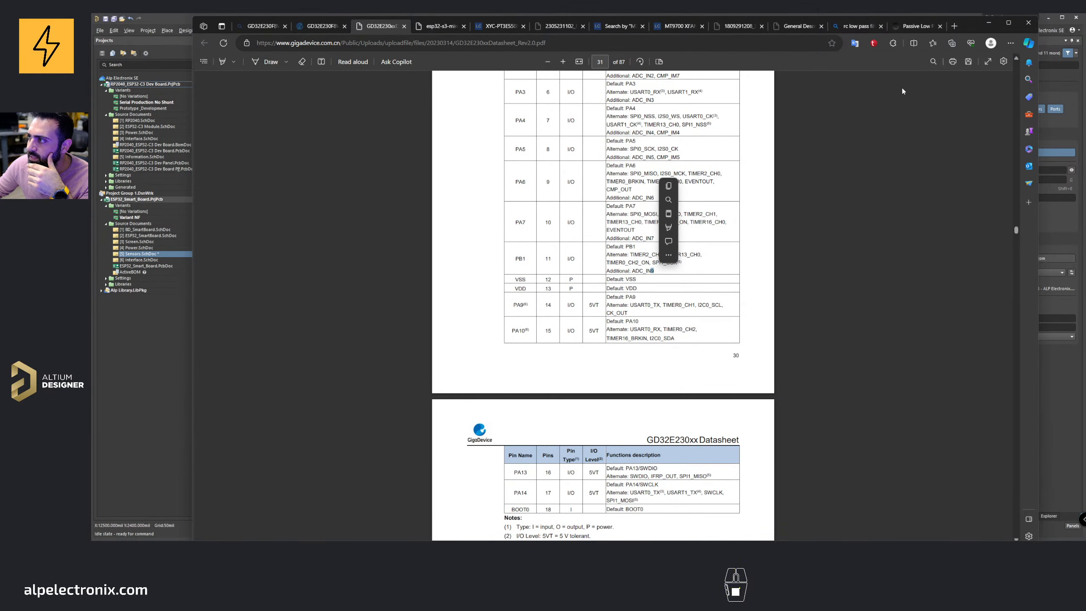
{"action": "left_click", "coordinate": [992, 26]}
{"action": "scroll", "coordinate": [603, 260], "scroll_direction": "up", "scroll_amount": 2, "text": "ctrl"}
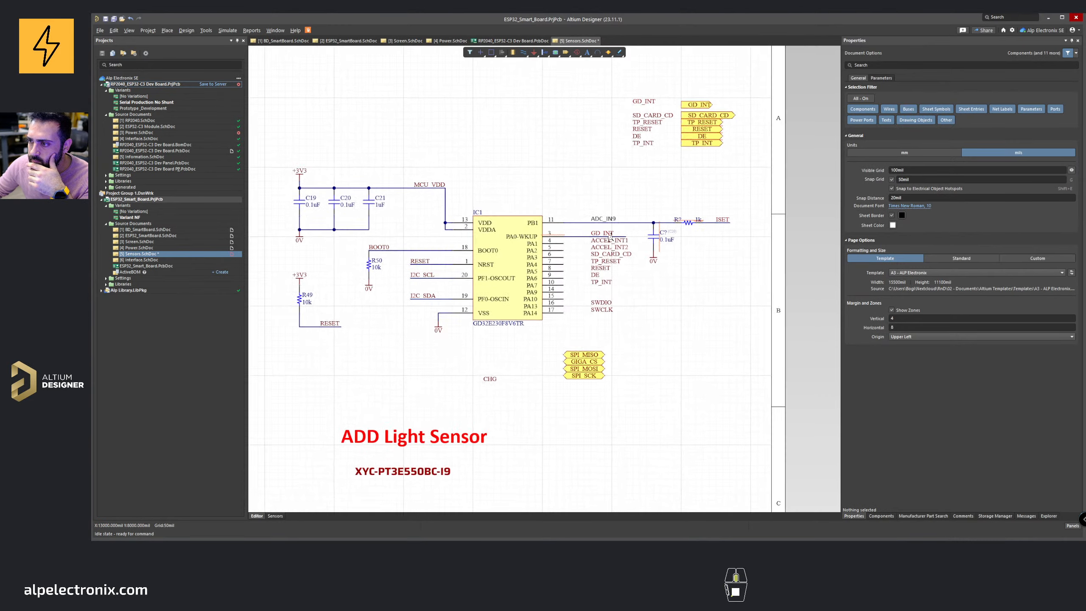
Step: Wire the GD32's PA1 pin to the ACCEL_INT1 net label
{"action": "left_click_drag", "start_coordinate": [477, 391], "coordinate": [591, 297]}
{"action": "scroll", "coordinate": [591, 297], "scroll_direction": "up", "scroll_amount": 2, "text": "ctrl"}
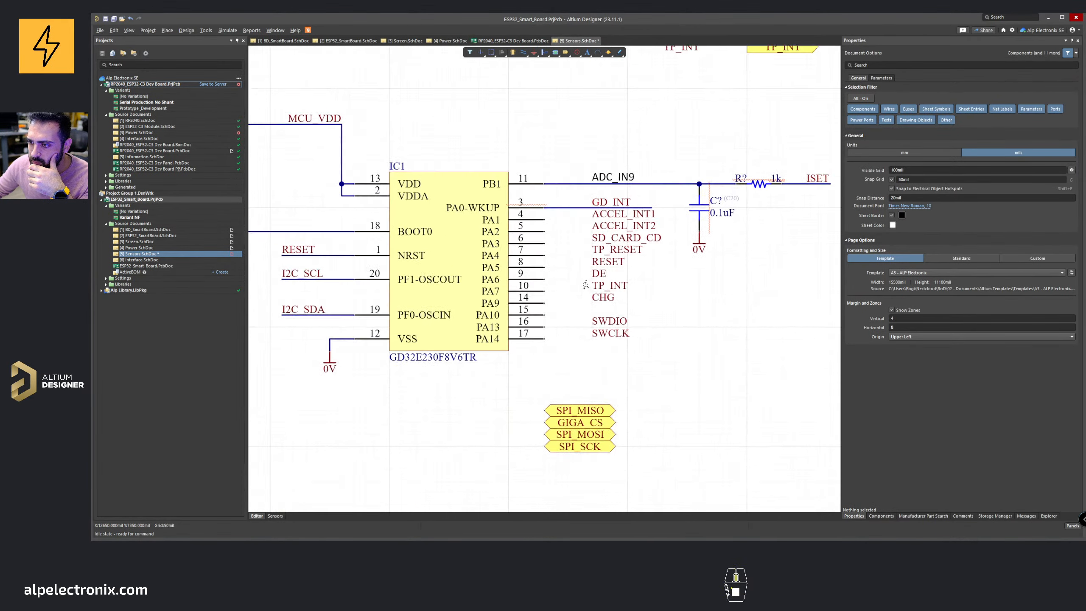
{"action": "key", "text": "ctrl+w"}
{"action": "left_click", "coordinate": [543, 217]}
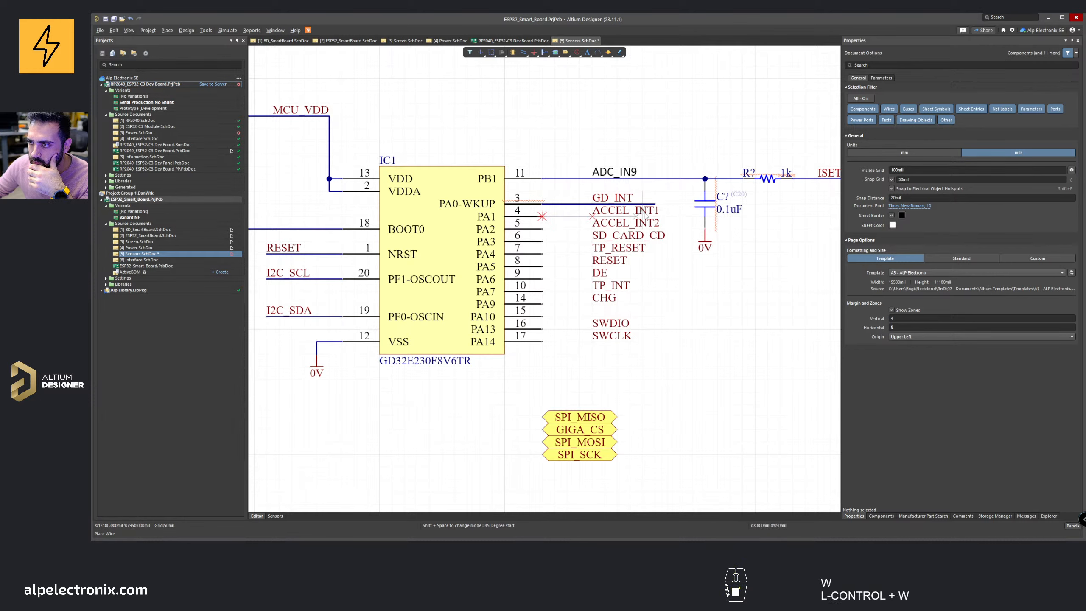
{"action": "left_click", "coordinate": [667, 216]}
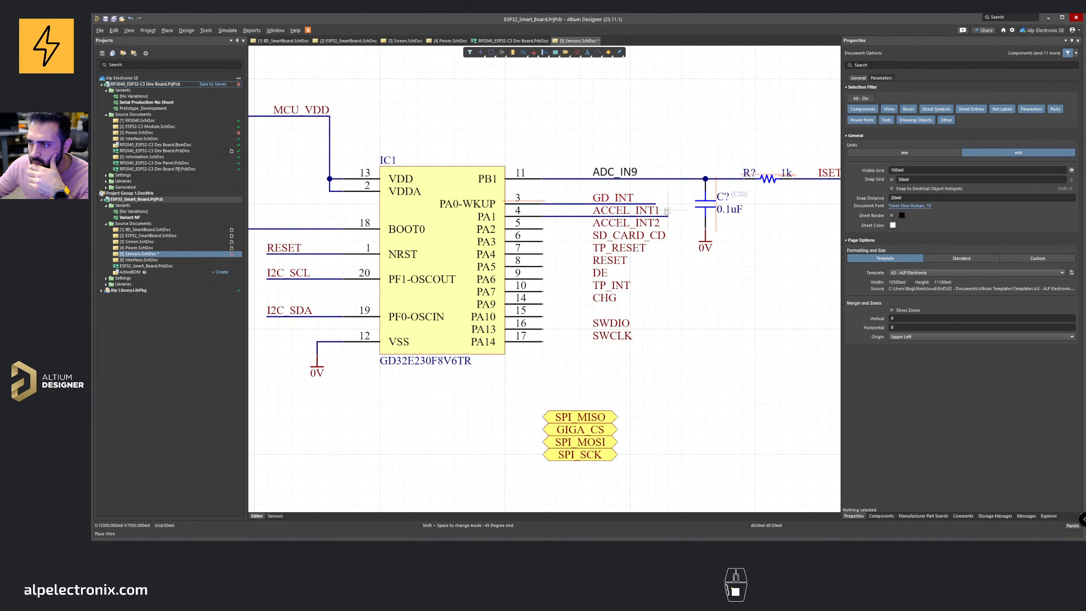
{"action": "right_click", "coordinate": [666, 210]}
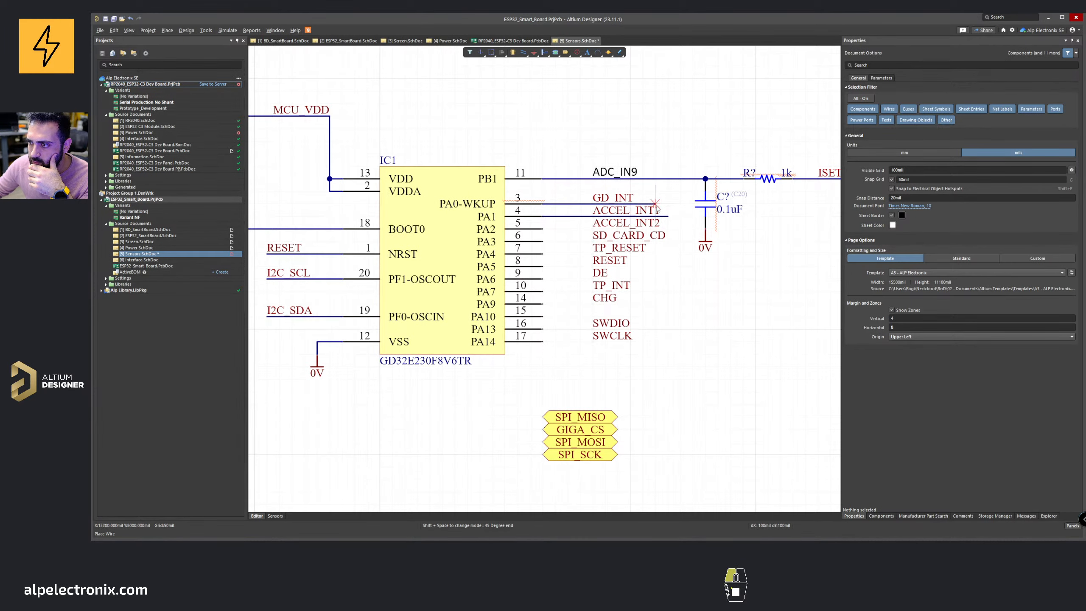
{"action": "right_click", "coordinate": [566, 236]}
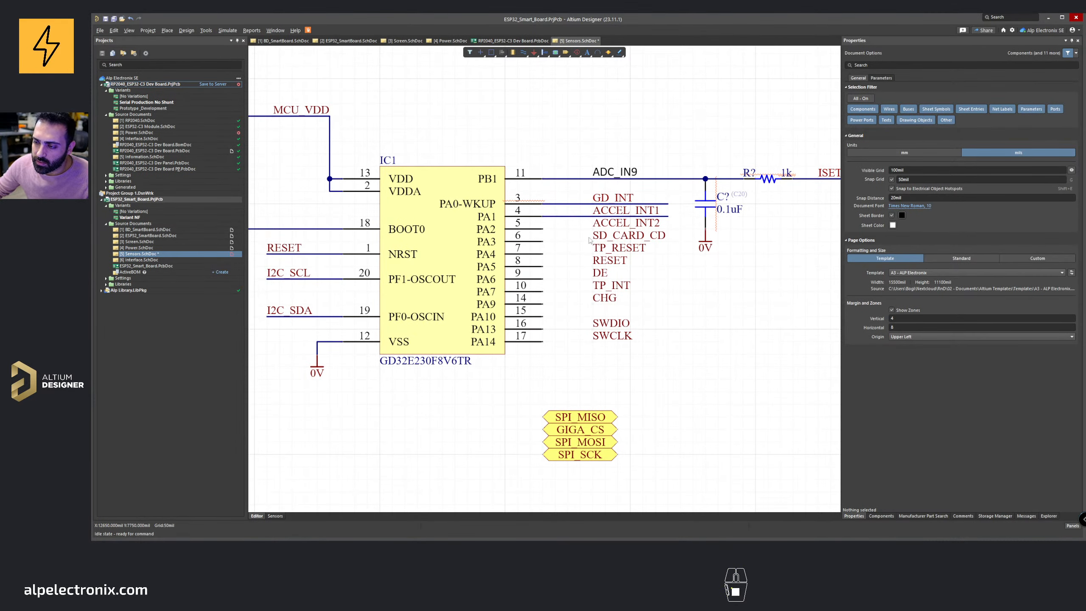
Step: Copy the PA0 and PA1 pin wires and paste them onto pins PA2 through PA5
{"action": "scroll", "coordinate": [546, 231], "scroll_direction": "up", "scroll_amount": 2, "text": "ctrl"}
{"action": "left_click_drag", "start_coordinate": [629, 256], "coordinate": [613, 203]}
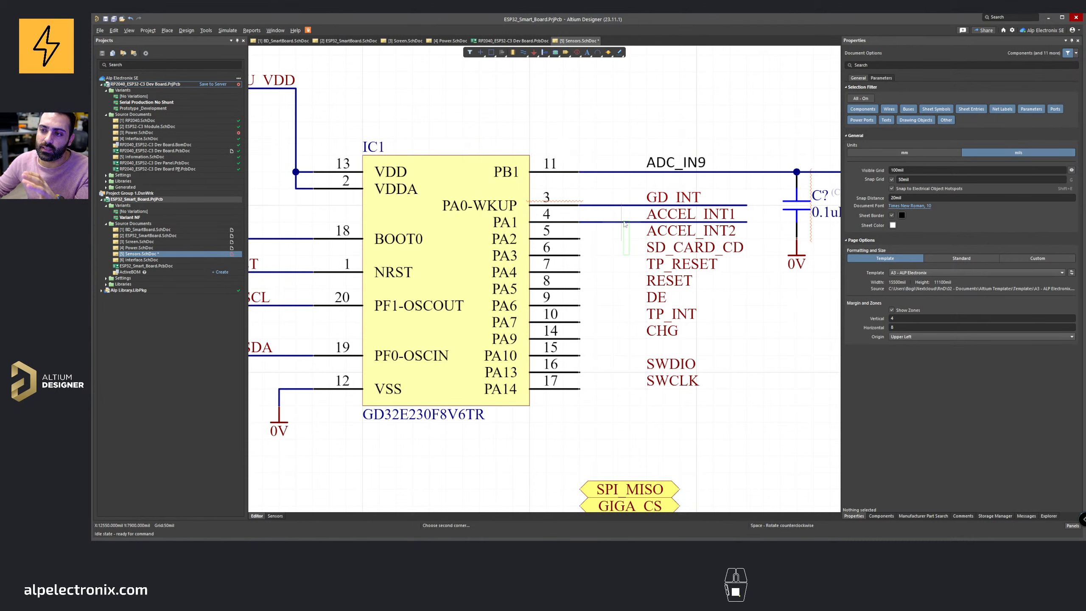
{"action": "left_click_drag", "start_coordinate": [625, 224], "coordinate": [614, 197]}
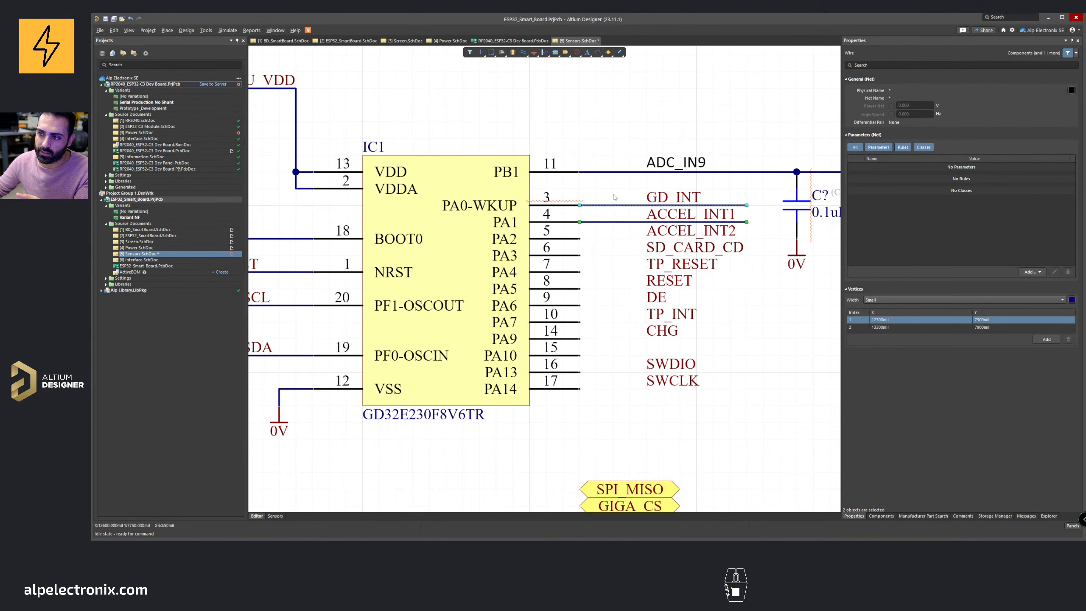
{"action": "left_click", "coordinate": [614, 197]}
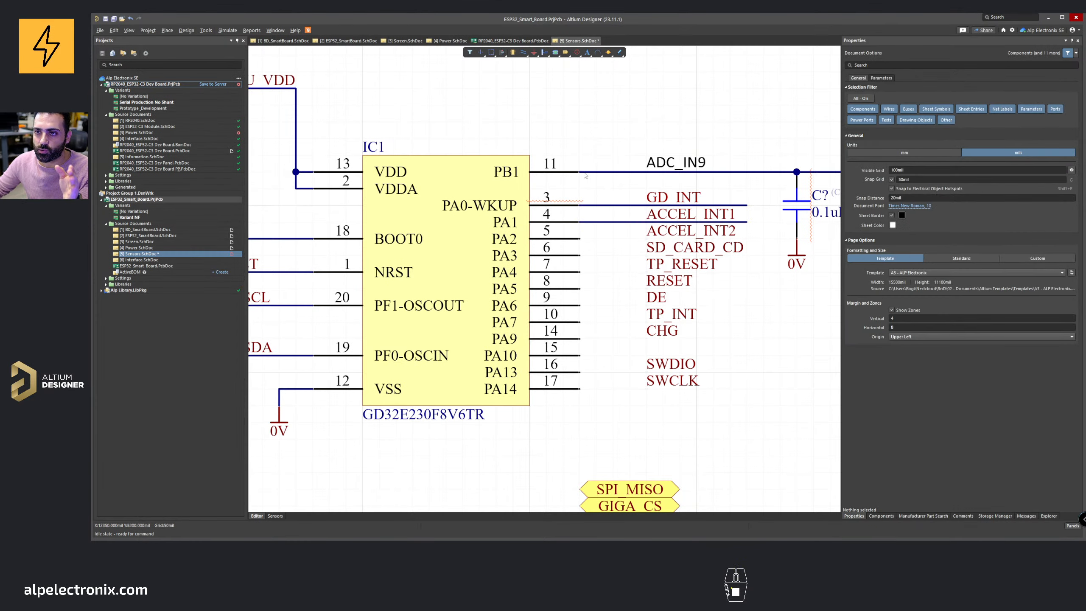
{"action": "left_click_drag", "start_coordinate": [527, 89], "coordinate": [648, 147]}
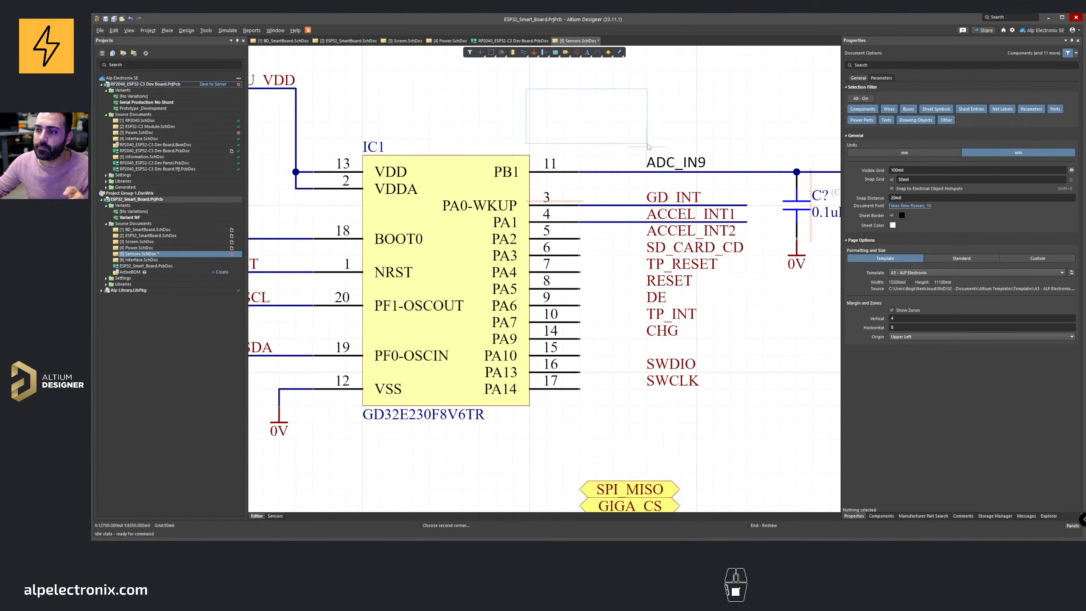
{"action": "left_click", "coordinate": [647, 144]}
{"action": "left_click_drag", "start_coordinate": [632, 273], "coordinate": [608, 198]}
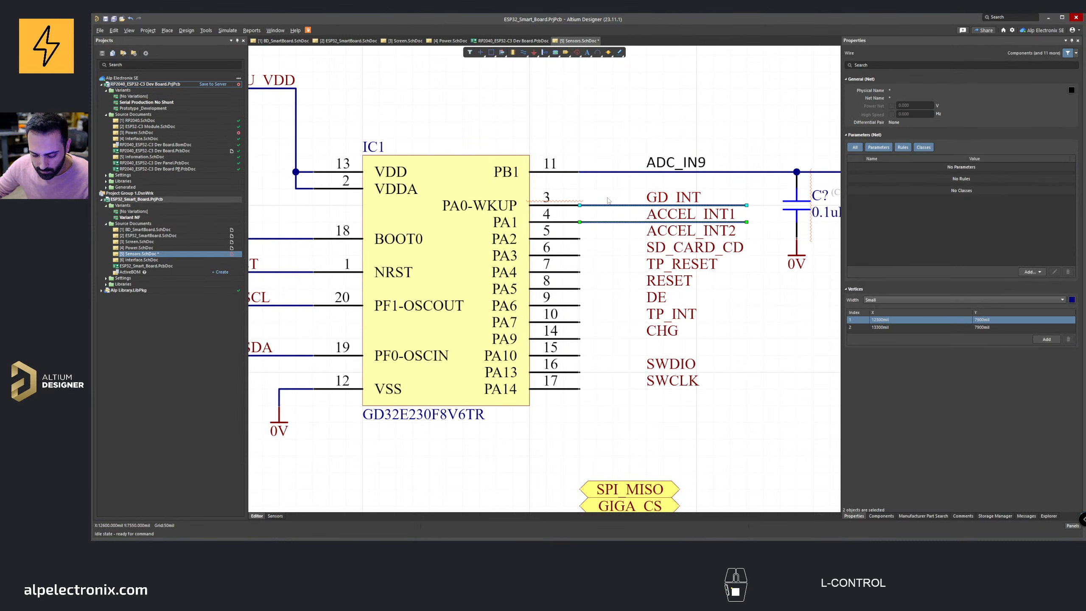
{"action": "key", "text": "ctrl+c"}
{"action": "key", "text": "ctrl+v"}
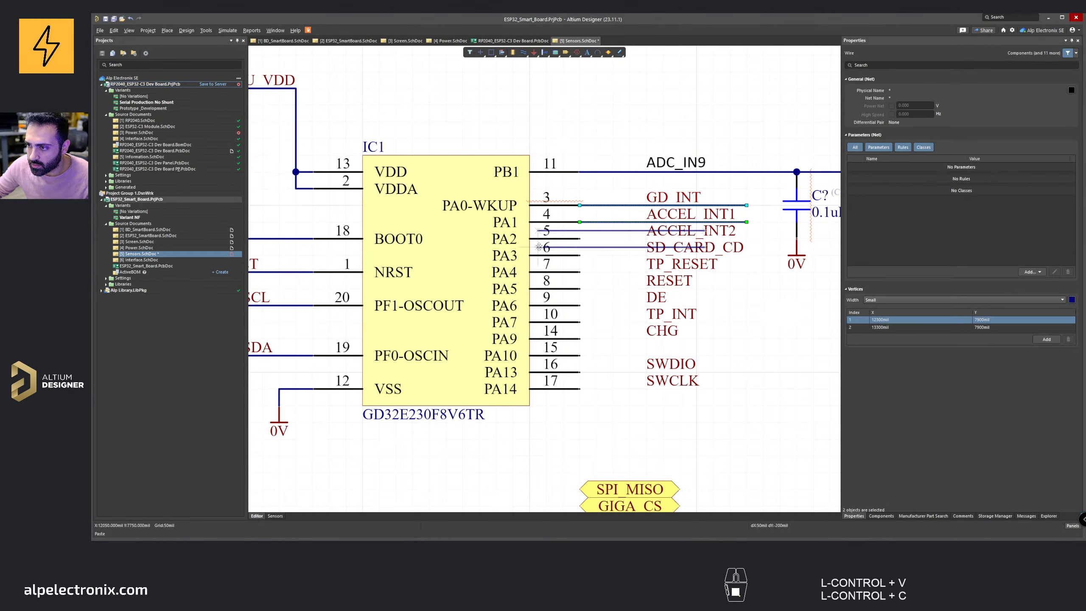
{"action": "left_click", "coordinate": [579, 255]}
{"action": "key", "text": "ctrl+v"}
{"action": "left_click", "coordinate": [579, 289]}
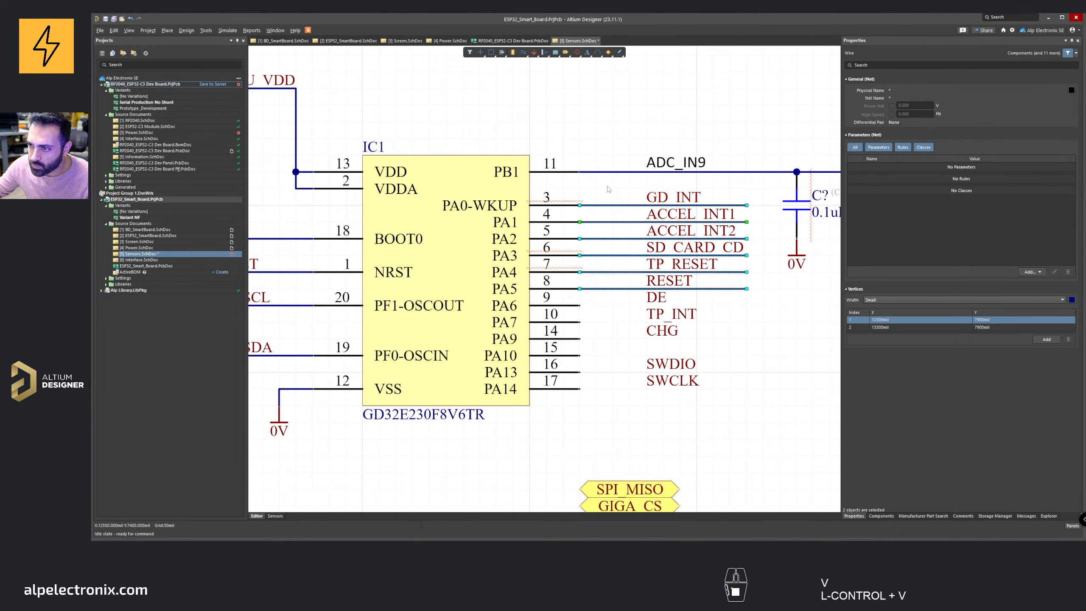
Step: Copy the six wires on PA0–PA5 and paste them onto pins PA6 through PA14
{"action": "left_click_drag", "start_coordinate": [609, 190], "coordinate": [595, 298]}
{"action": "key", "text": "ctrl+c"}
{"action": "key", "text": "ctrl+v"}
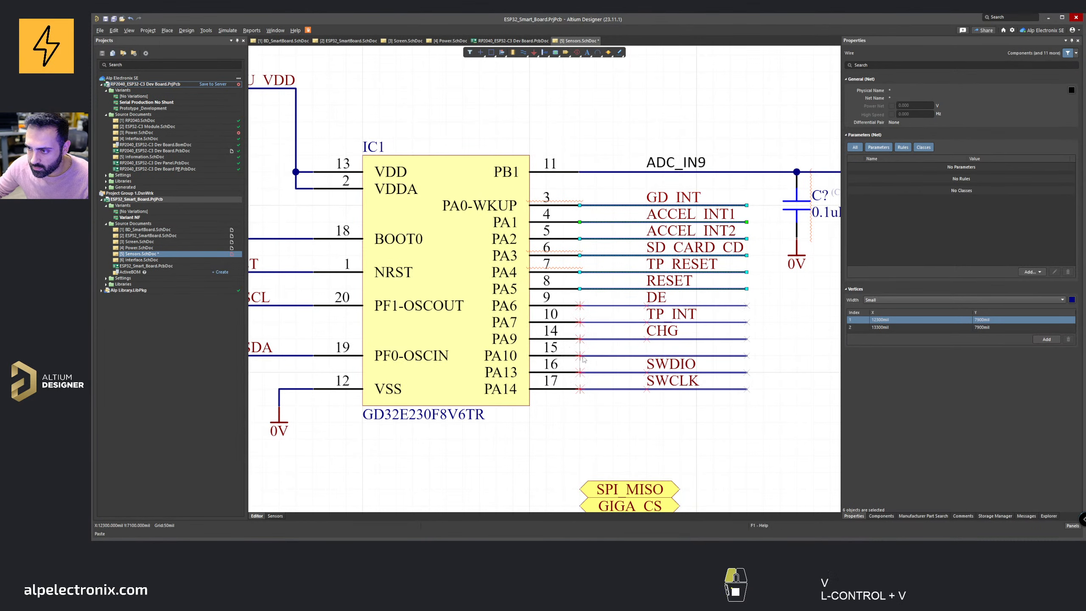
{"action": "left_click", "coordinate": [584, 360]}
Step: Delete the SPI_MISO, GIGA_CS, SPI_MOSI and SPI_SCK net labels below the GD32
{"action": "left_click", "coordinate": [638, 356]}
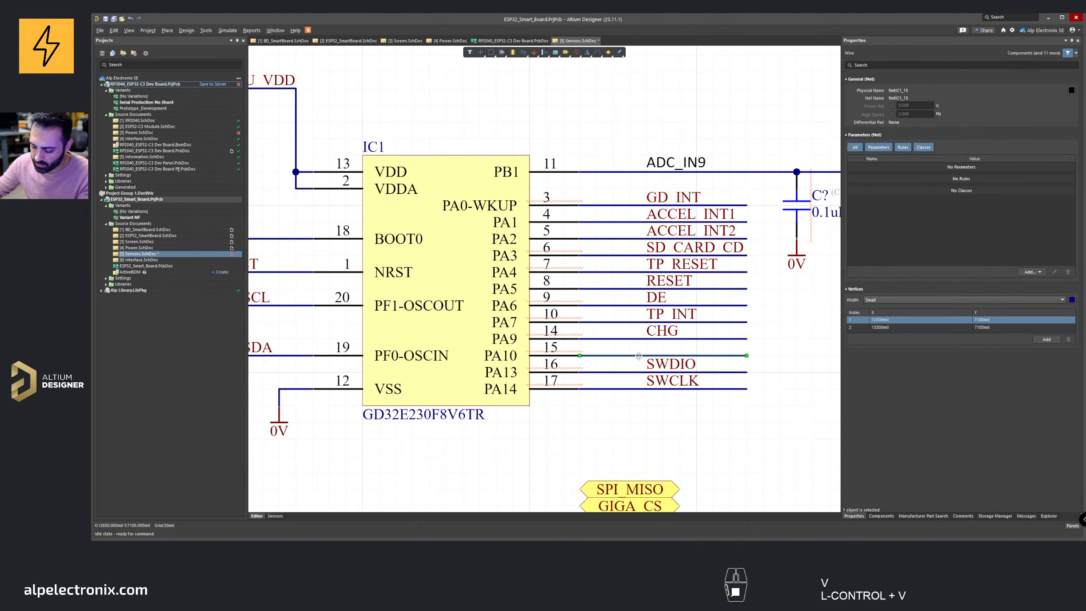
{"action": "scroll", "coordinate": [639, 356], "scroll_direction": "down", "scroll_amount": 6, "text": "ctrl"}
{"action": "scroll", "coordinate": [682, 358], "scroll_direction": "up", "scroll_amount": 3, "text": "ctrl"}
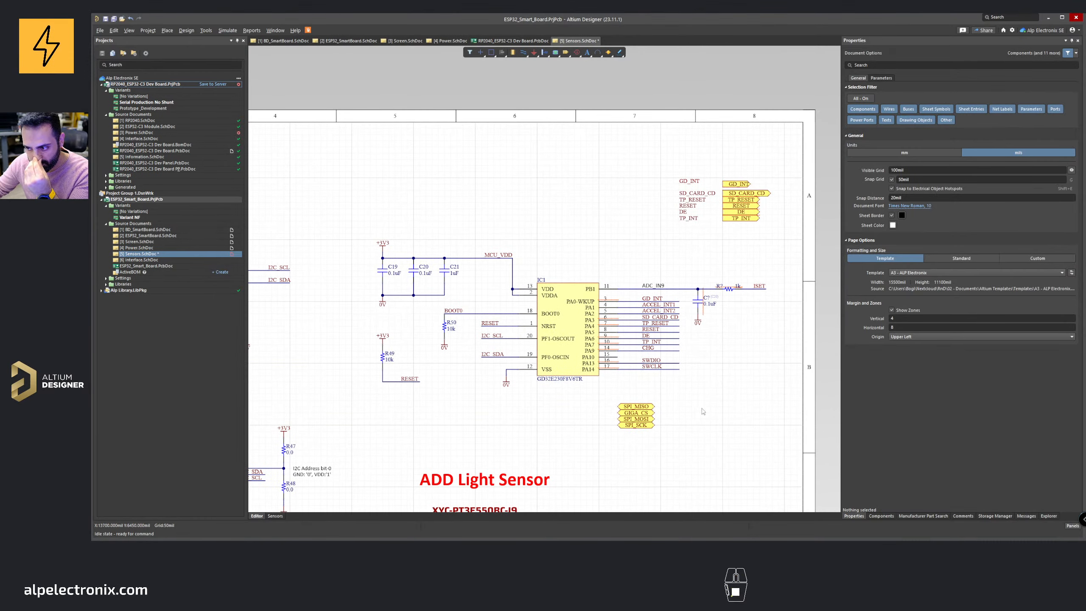
{"action": "left_click_drag", "start_coordinate": [681, 396], "coordinate": [621, 435]}
{"action": "key", "text": "Delete"}
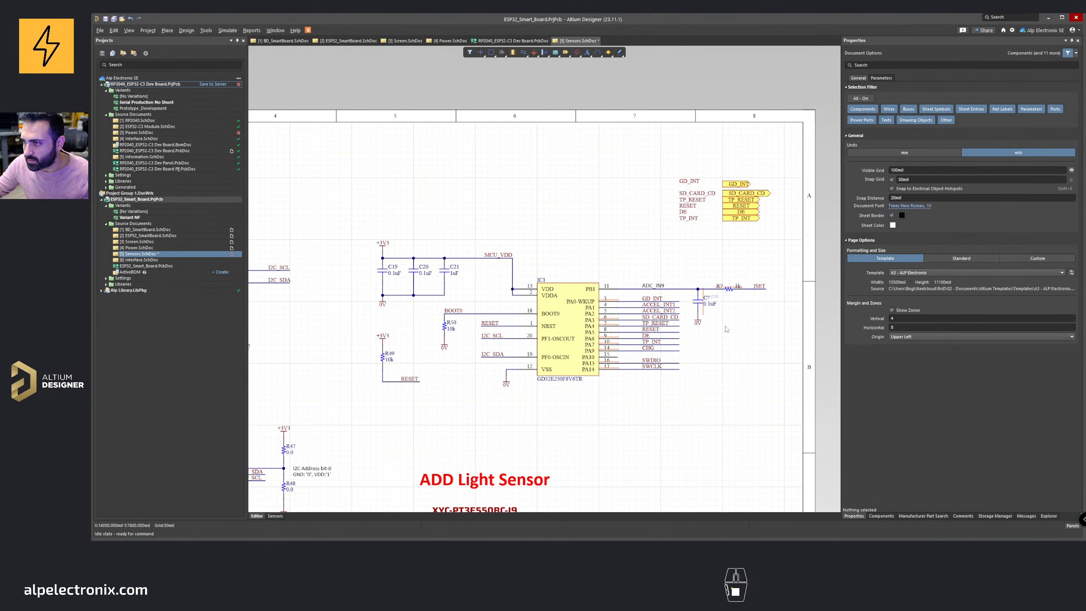
{"action": "right_click_drag", "start_coordinate": [613, 289], "coordinate": [671, 256]}
{"action": "scroll", "coordinate": [671, 256], "scroll_direction": "down", "scroll_amount": 1, "text": "ctrl"}
{"action": "right_click_drag", "start_coordinate": [570, 312], "coordinate": [652, 292]}
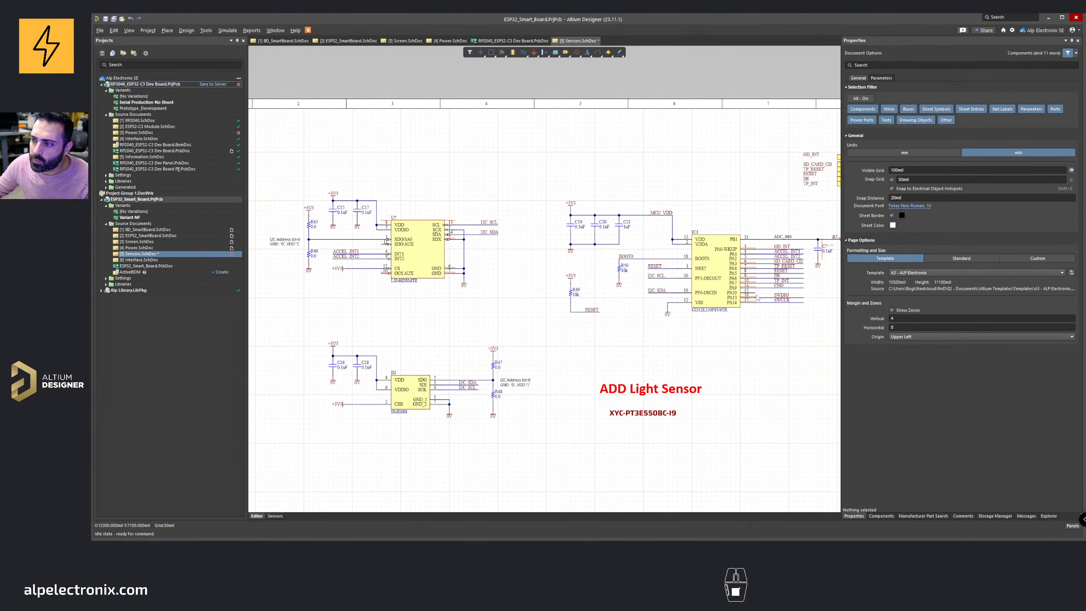
{"action": "scroll", "coordinate": [769, 283], "scroll_direction": "up", "scroll_amount": 1, "text": "ctrl"}
{"action": "right_click_drag", "start_coordinate": [769, 282], "coordinate": [648, 271]}
{"action": "middle_click_drag", "start_coordinate": [648, 277], "coordinate": [650, 270]}
{"action": "right_click_drag", "start_coordinate": [548, 345], "coordinate": [553, 293]}
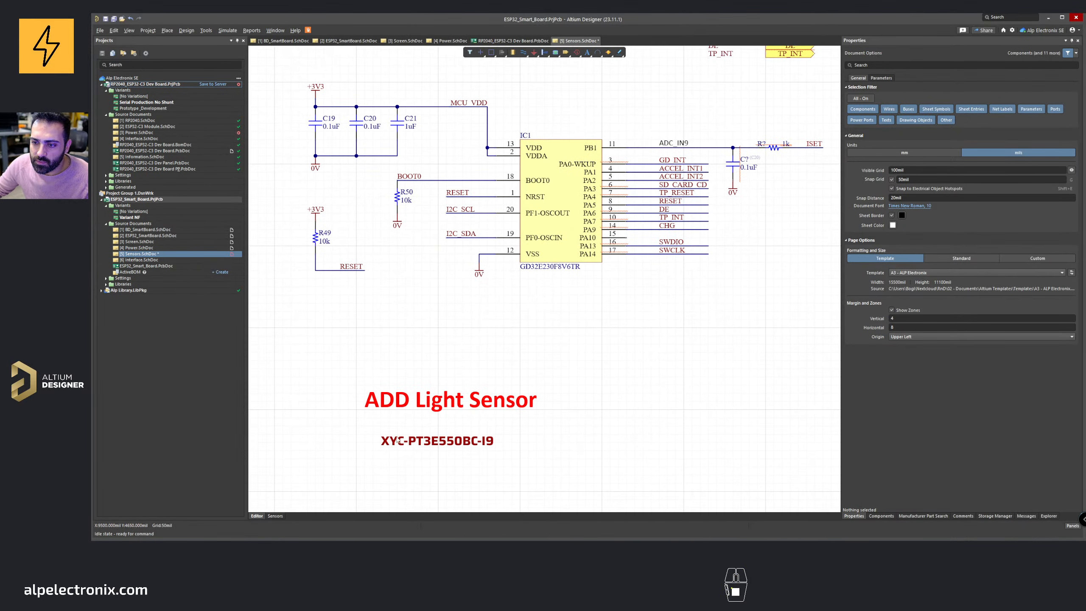
{"action": "key", "text": "ctrl+w"}
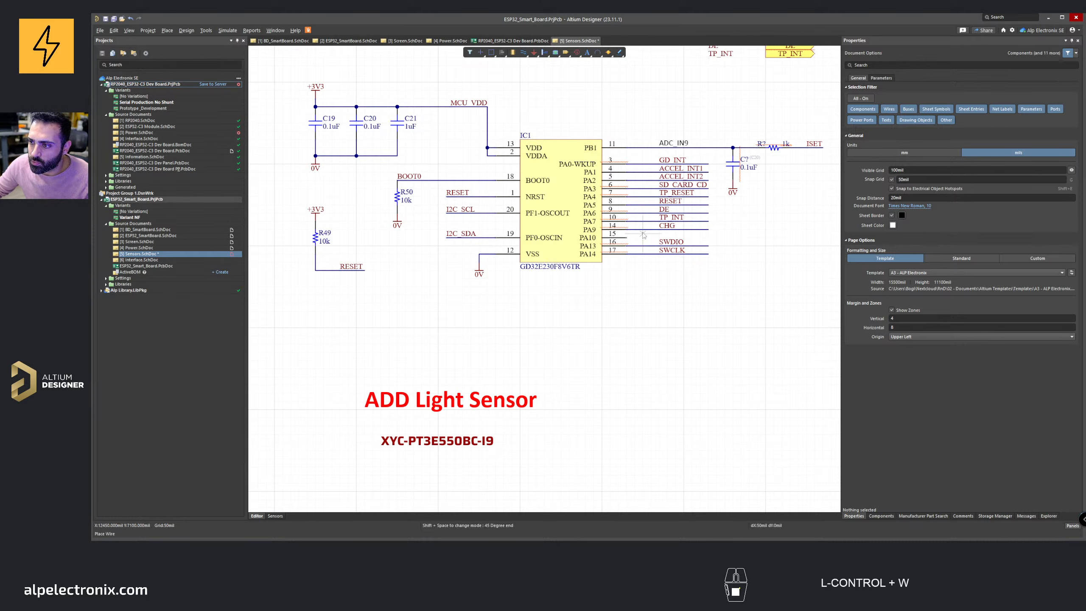
{"action": "key", "text": "w"}
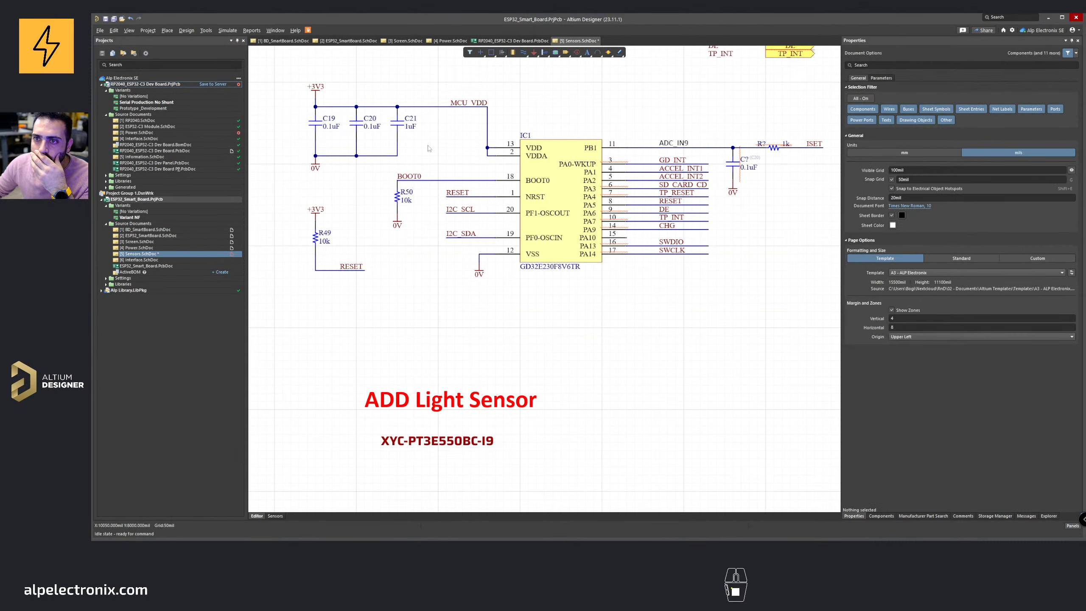
Step: Switch to the browser and open the LCSC product page for the XYC-PT3E550BC-I9 light sensor
{"action": "left_click", "coordinate": [114, 19]}
{"action": "mouse_move", "coordinate": [527, 550]}
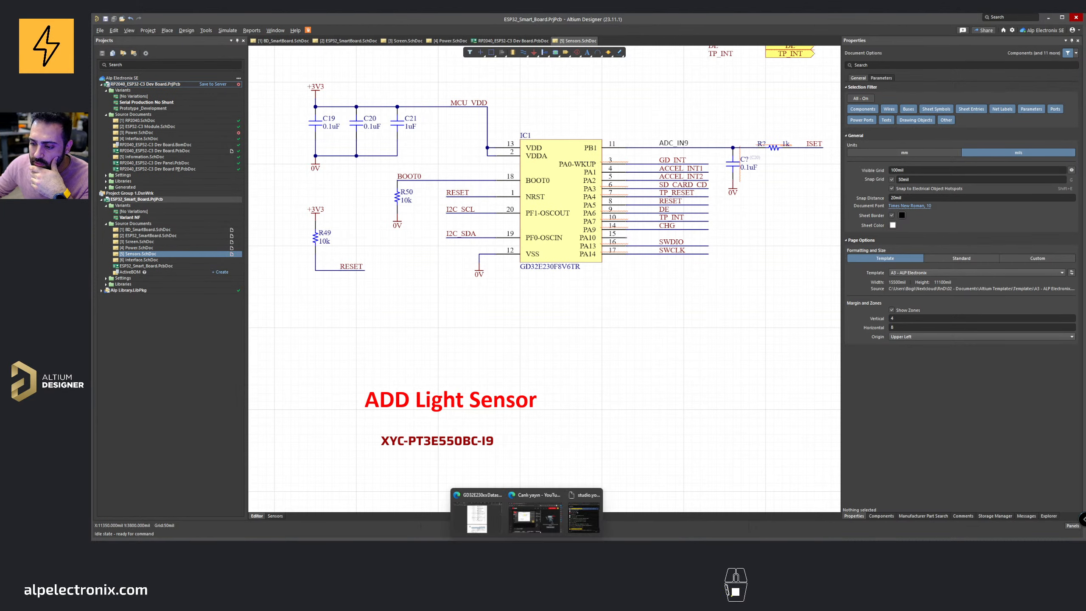
{"action": "left_click", "coordinate": [477, 514]}
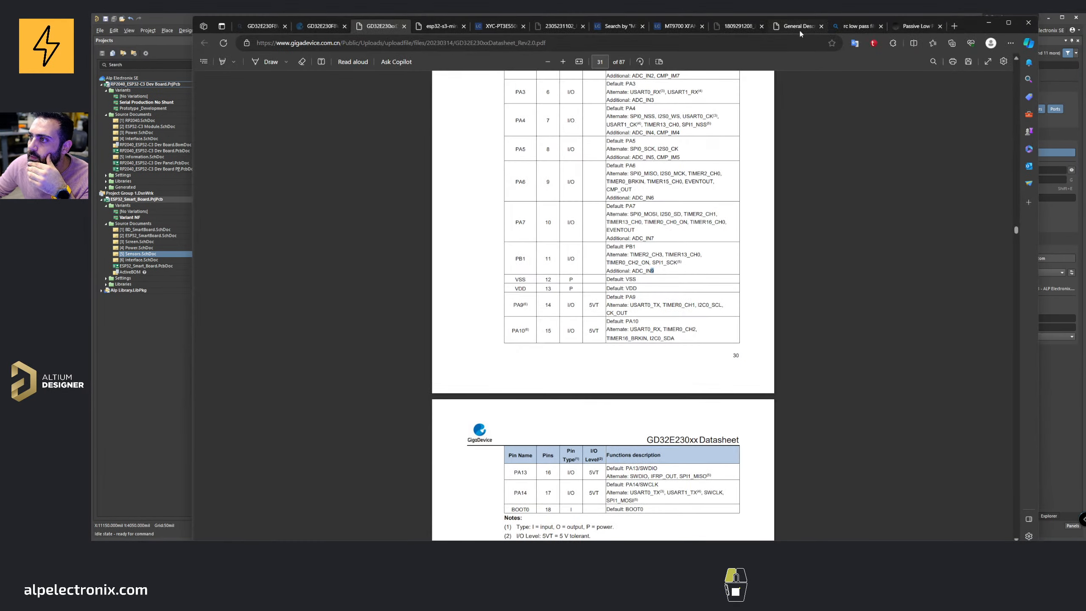
{"action": "left_click", "coordinate": [799, 30]}
{"action": "left_click", "coordinate": [741, 28]}
{"action": "left_click", "coordinate": [607, 31]}
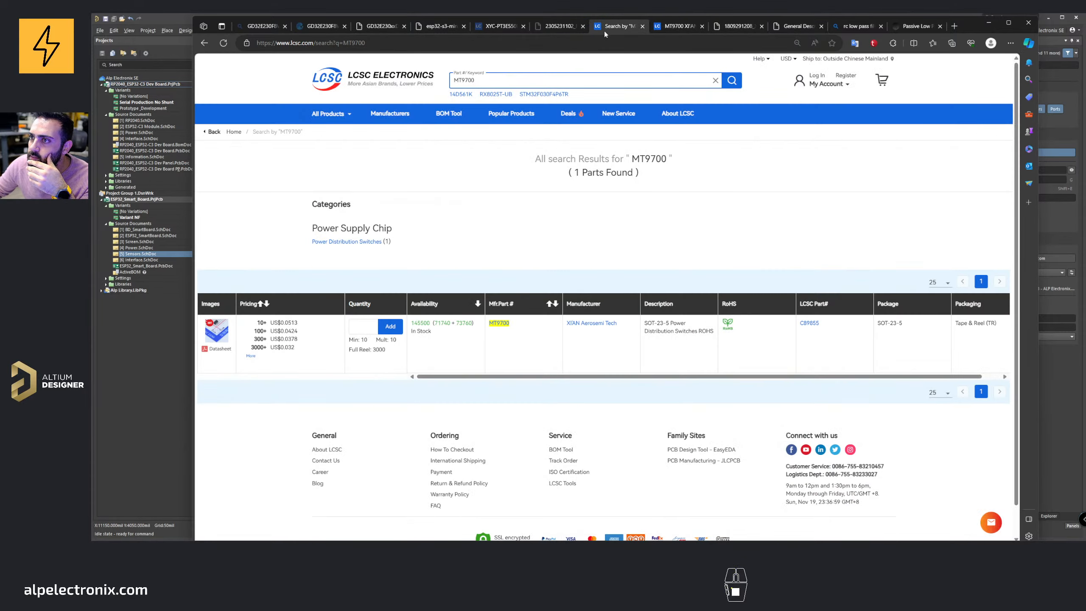
{"action": "left_click", "coordinate": [556, 27]}
{"action": "left_click", "coordinate": [495, 28]}
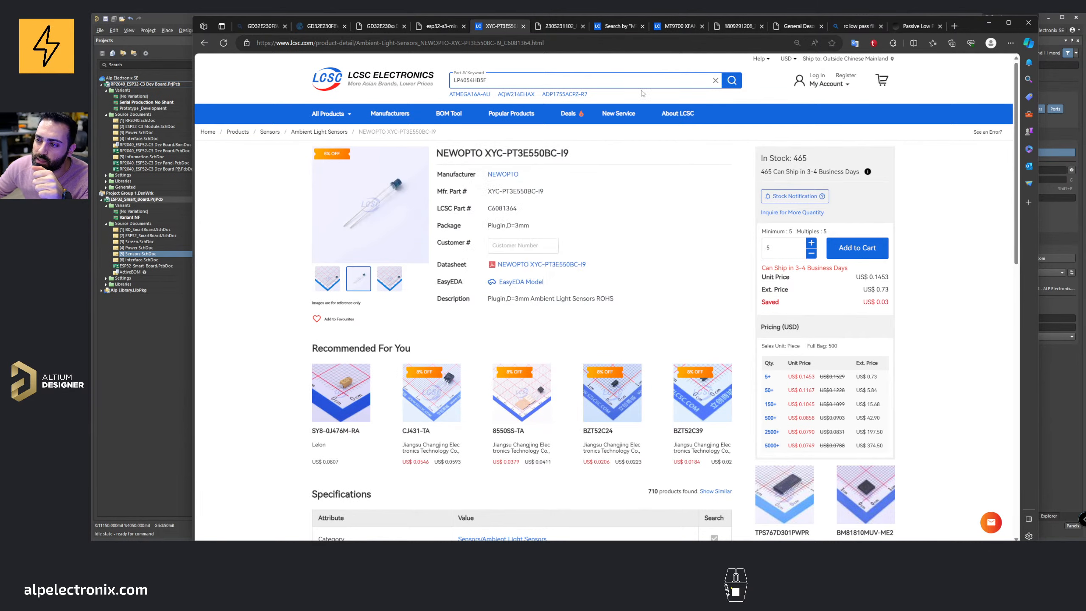
Step: Read the light sensor datasheet's description, maximum ratings and electro-optical characteristics
{"action": "left_click", "coordinate": [566, 27]}
{"action": "scroll", "coordinate": [646, 174], "scroll_direction": "up", "scroll_amount": 6}
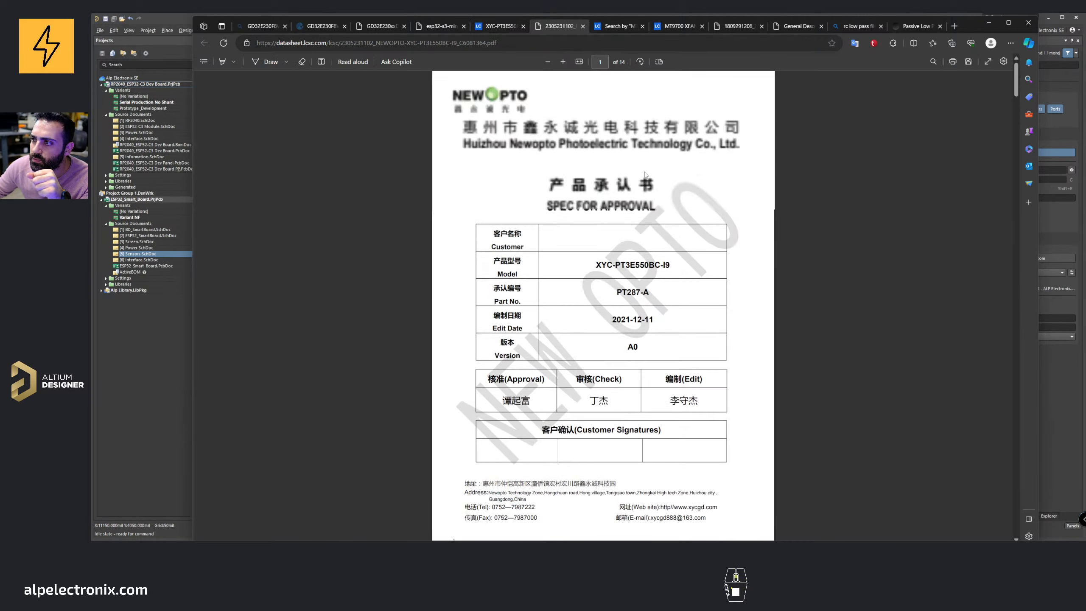
{"action": "scroll", "coordinate": [646, 174], "scroll_direction": "down", "scroll_amount": 11}
{"action": "scroll", "coordinate": [646, 174], "scroll_direction": "down", "scroll_amount": 2}
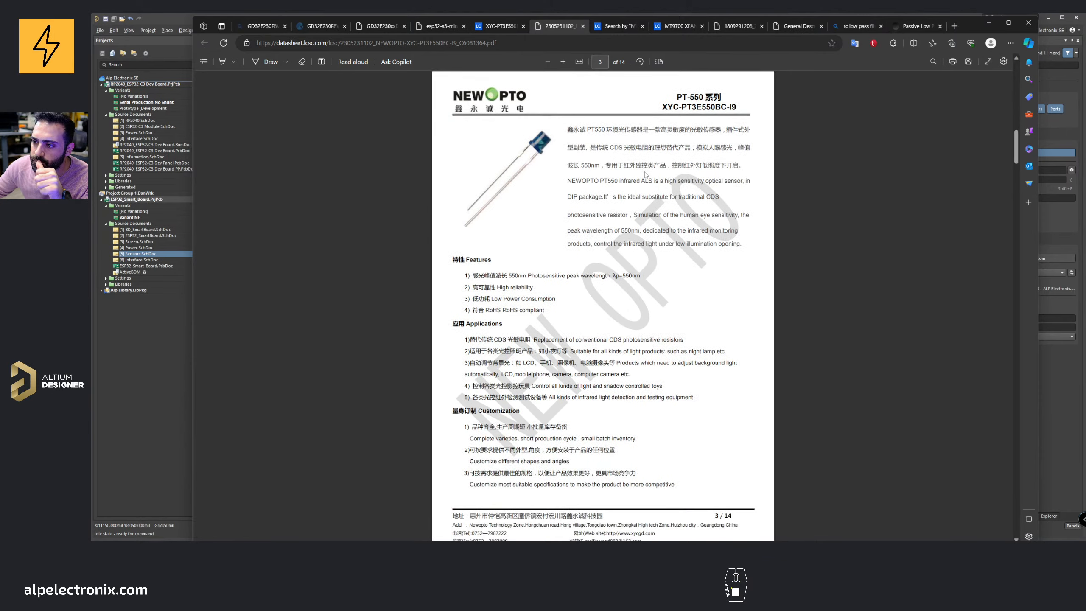
{"action": "left_click_drag", "start_coordinate": [568, 165], "coordinate": [743, 244]}
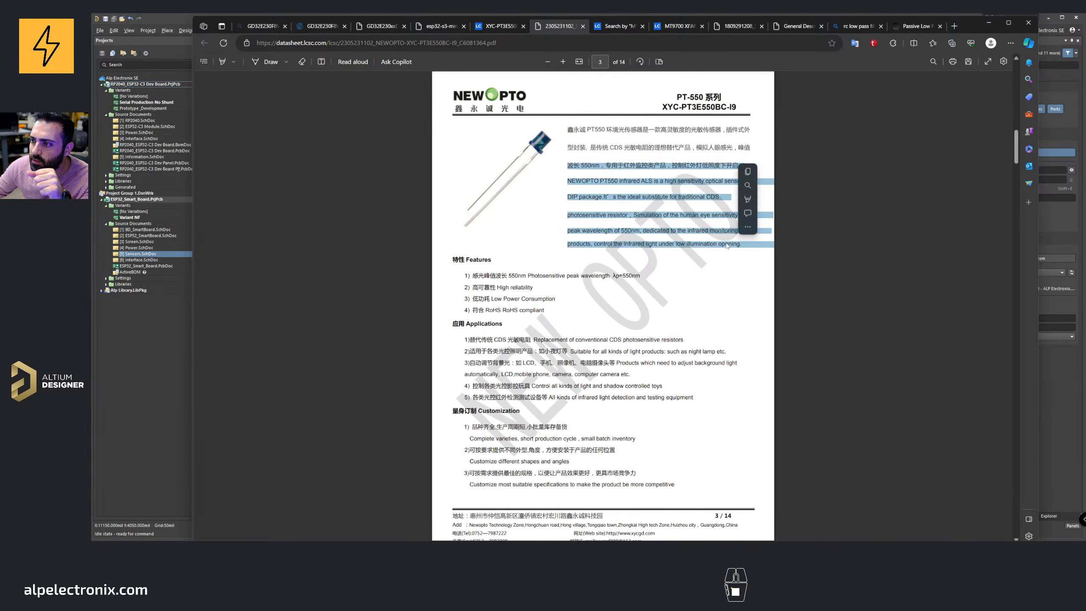
{"action": "left_click", "coordinate": [641, 123]}
{"action": "scroll", "coordinate": [661, 241], "scroll_direction": "down", "scroll_amount": 6}
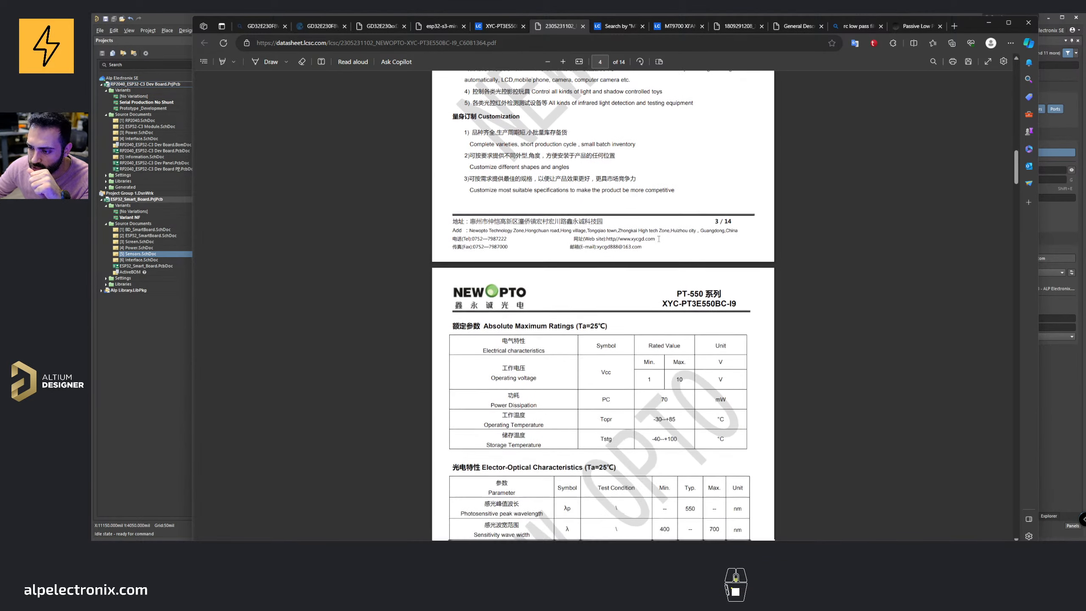
{"action": "scroll", "coordinate": [659, 239], "scroll_direction": "down", "scroll_amount": 1}
{"action": "scroll", "coordinate": [659, 240], "scroll_direction": "down", "scroll_amount": 2}
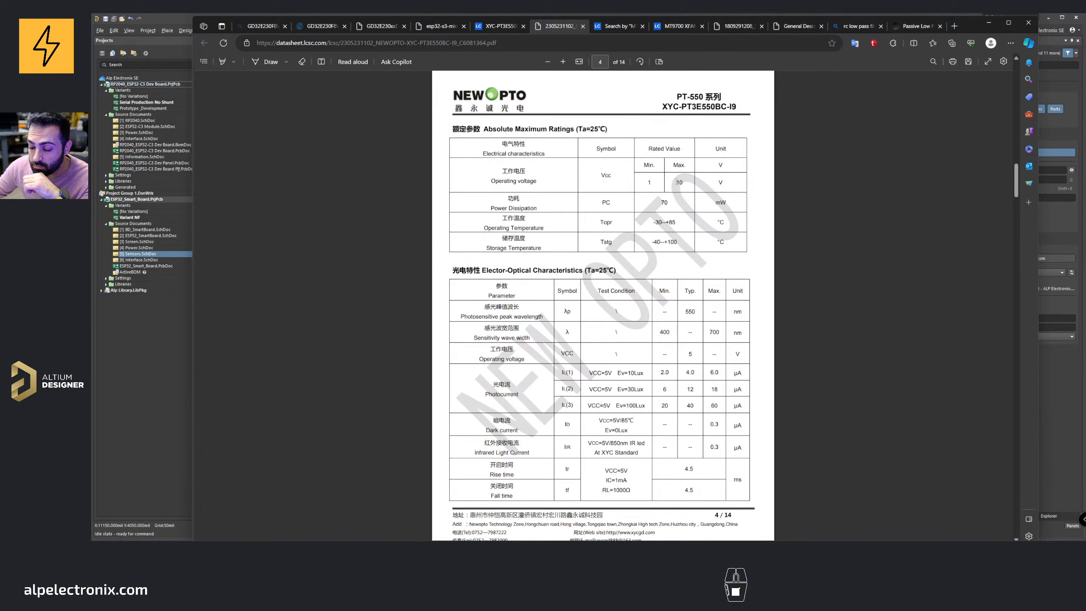
Step: Read the datasheet's electro-optical characteristics and application circuit, including the recommended load resistor
{"action": "scroll", "coordinate": [670, 116], "scroll_direction": "down", "scroll_amount": 2}
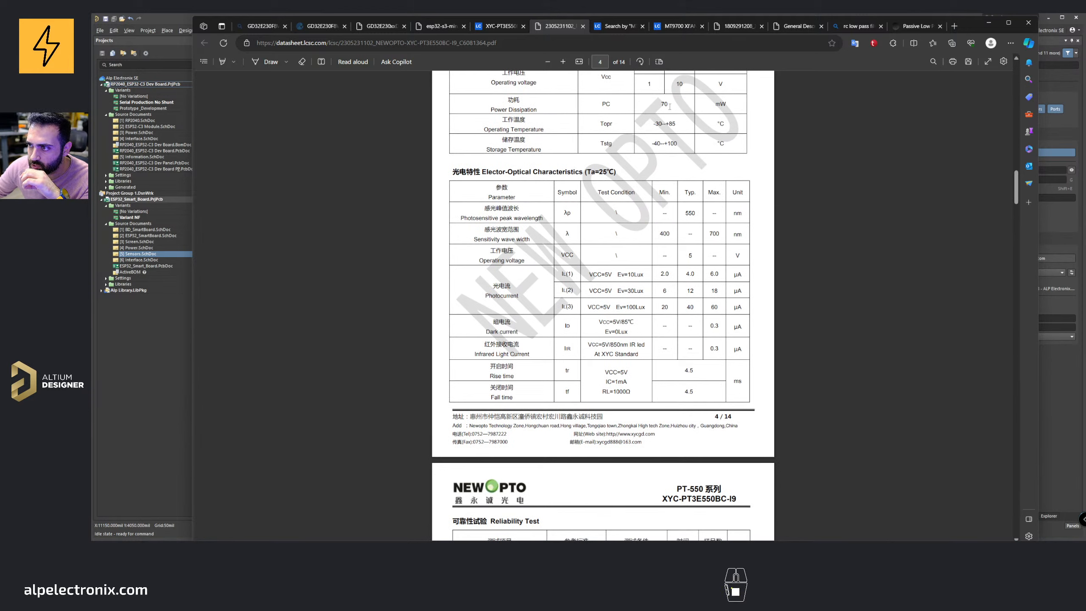
{"action": "left_click_drag", "start_coordinate": [670, 107], "coordinate": [666, 105]}
{"action": "left_click", "coordinate": [682, 107]}
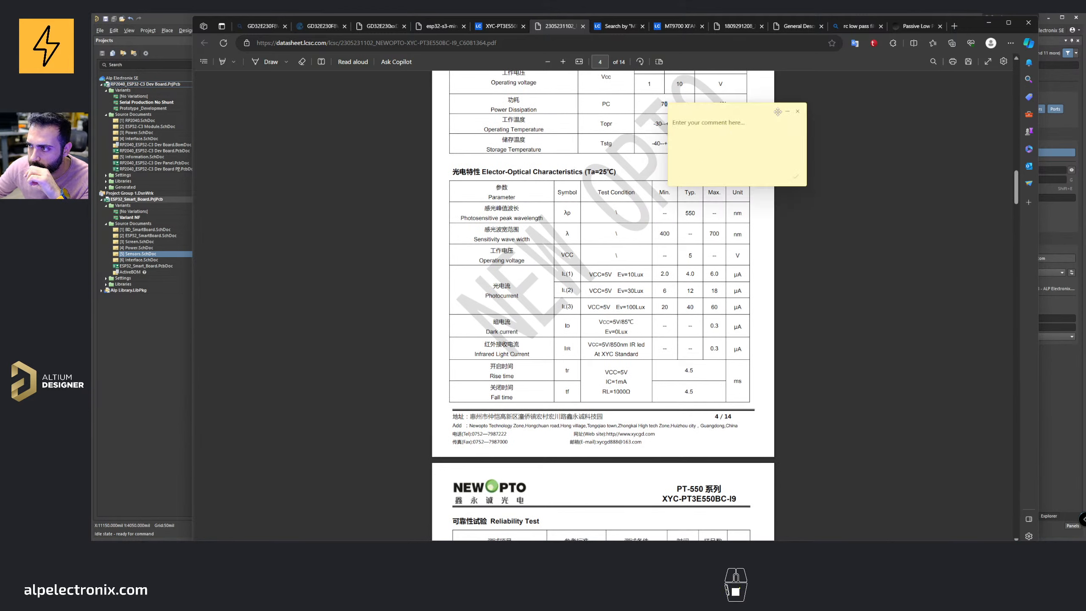
{"action": "left_click", "coordinate": [798, 111]}
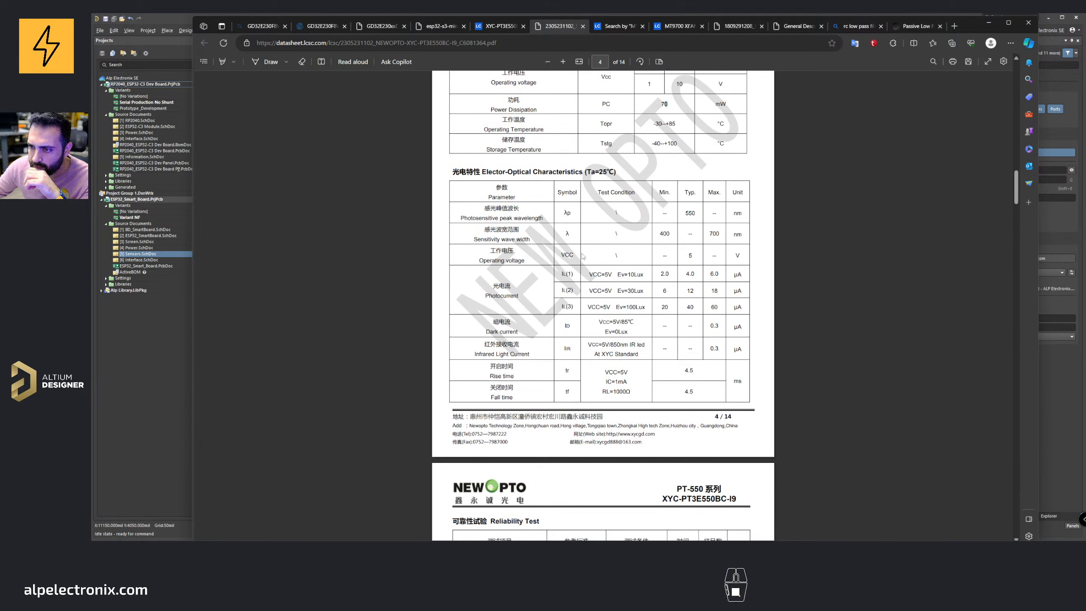
{"action": "left_click", "coordinate": [686, 256]}
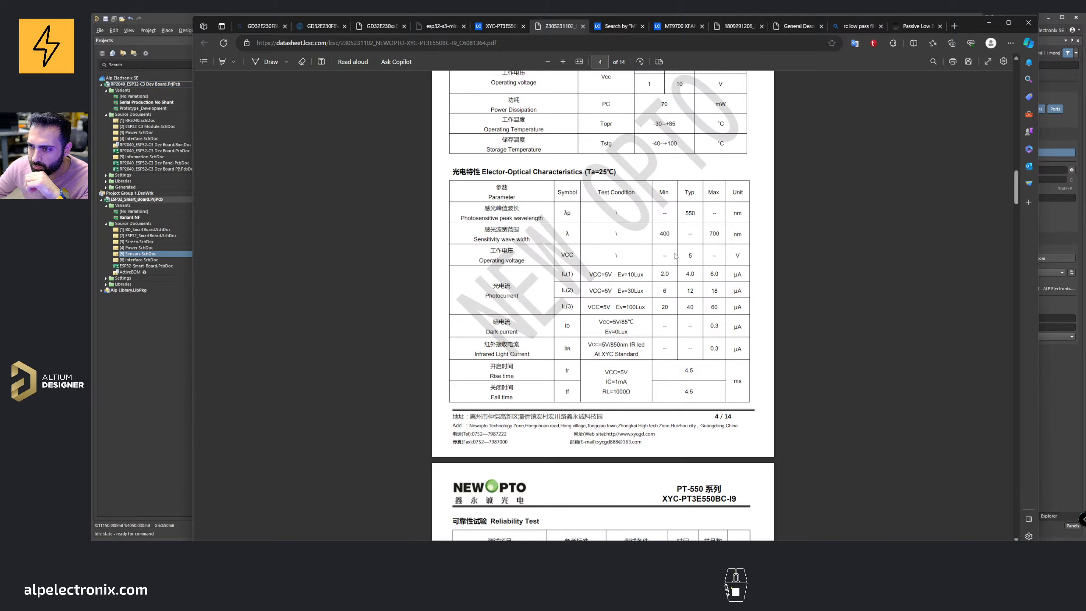
{"action": "scroll", "coordinate": [675, 256], "scroll_direction": "down", "scroll_amount": 10}
{"action": "scroll", "coordinate": [676, 256], "scroll_direction": "down", "scroll_amount": 15}
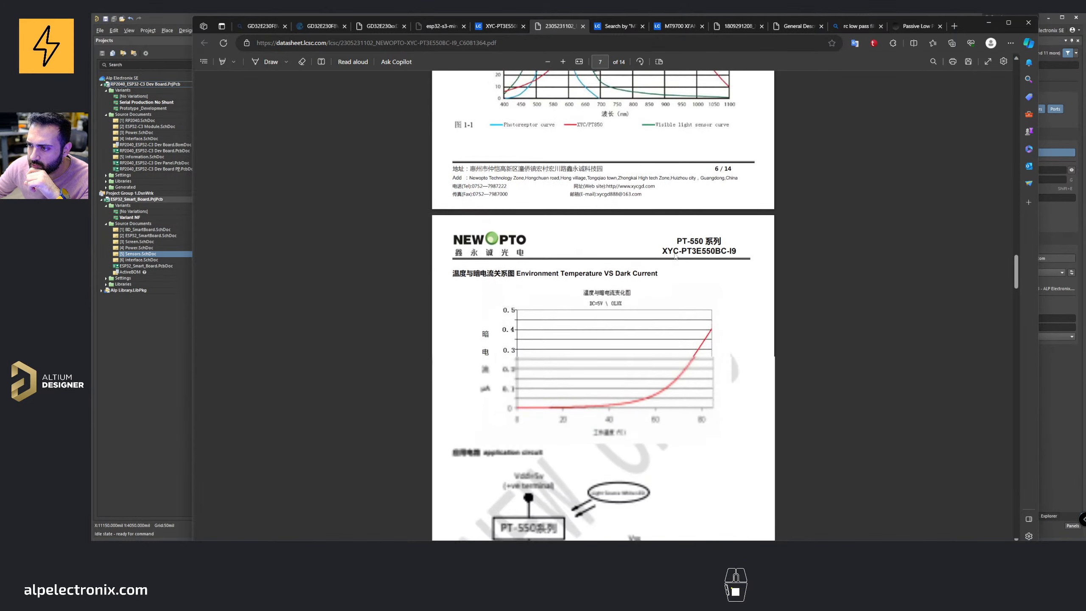
{"action": "scroll", "coordinate": [676, 256], "scroll_direction": "down", "scroll_amount": 5}
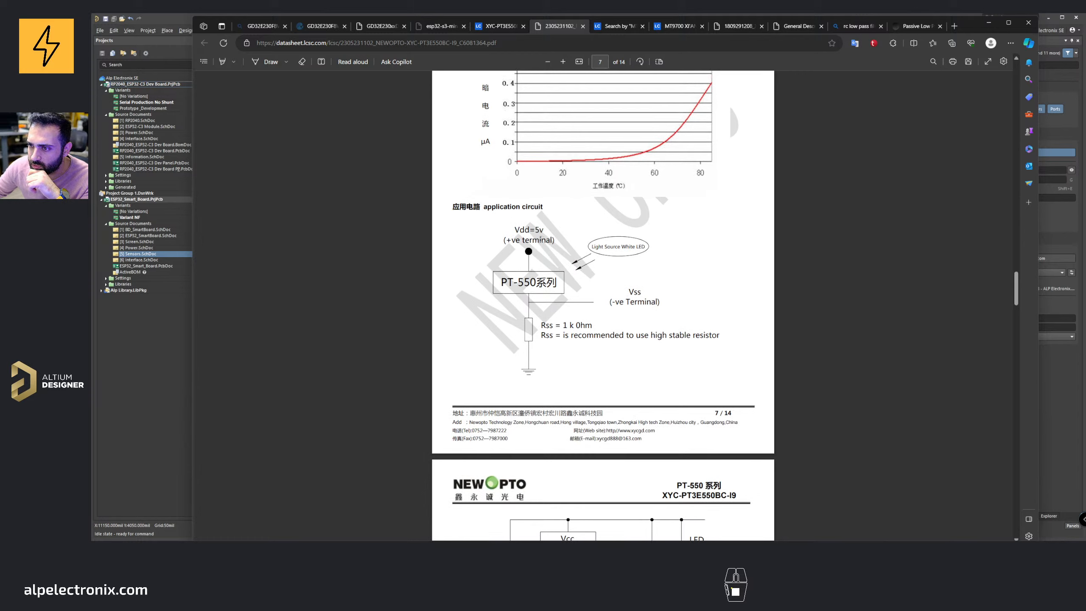
{"action": "left_click_drag", "start_coordinate": [514, 231], "coordinate": [543, 230]}
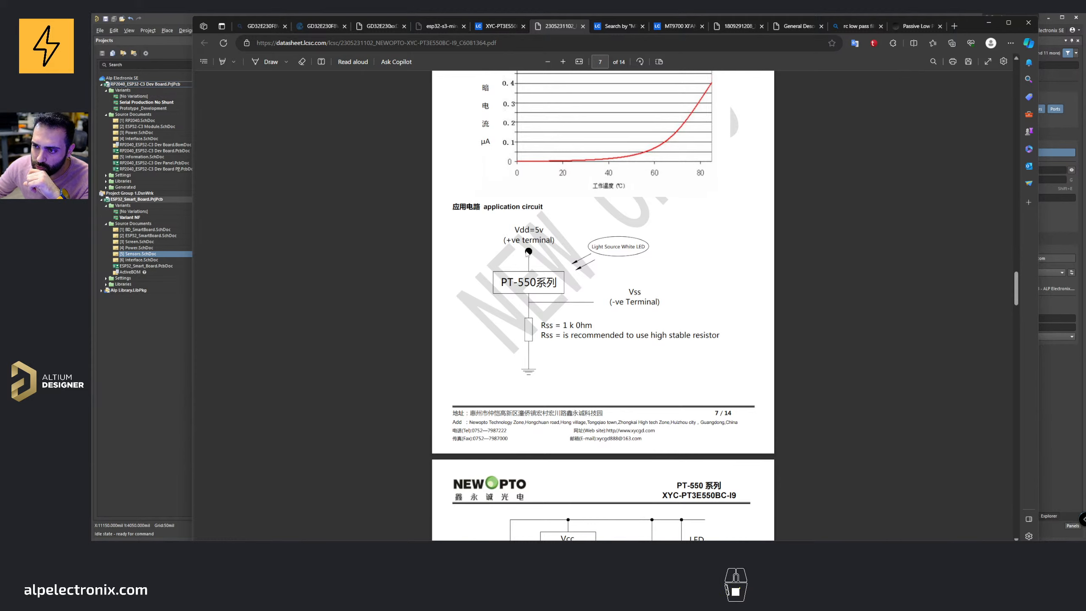
{"action": "left_click_drag", "start_coordinate": [541, 326], "coordinate": [663, 327]}
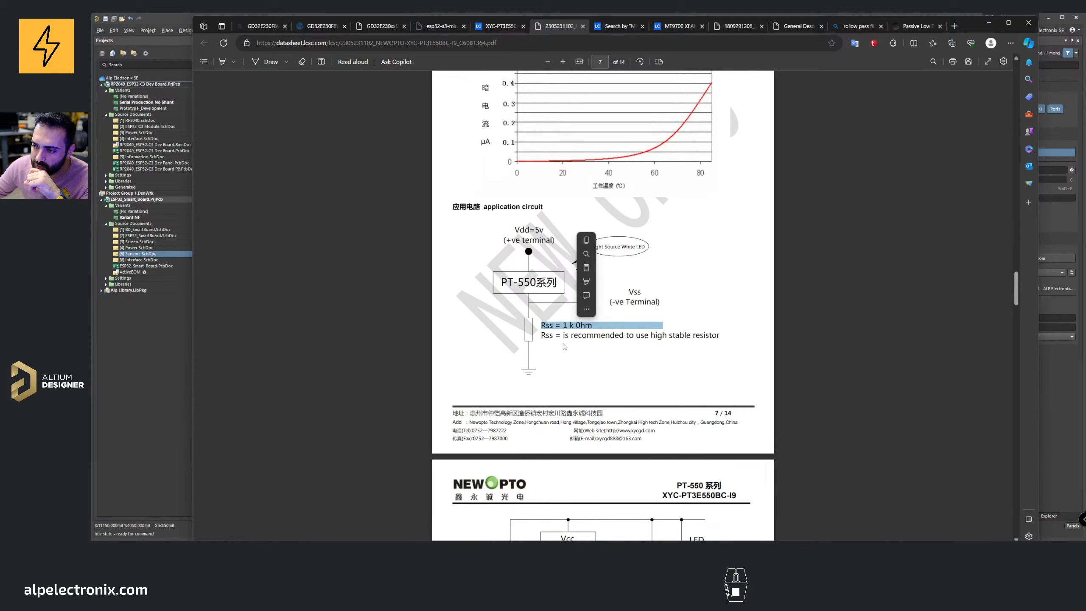
{"action": "left_click", "coordinate": [565, 347]}
{"action": "scroll", "coordinate": [527, 246], "scroll_direction": "down", "scroll_amount": 5}
{"action": "scroll", "coordinate": [527, 246], "scroll_direction": "up", "scroll_amount": 2}
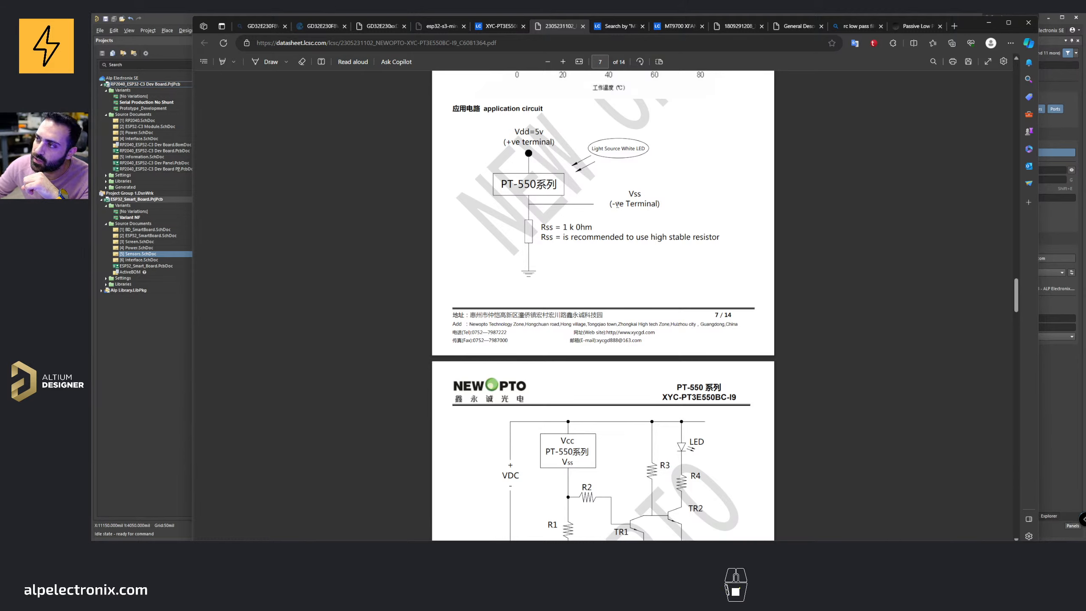
Step: Return to the schematic and browse the component libraries for a light sensor, opening Miscellaneous Devices.IntLib
{"action": "left_click", "coordinate": [989, 25]}
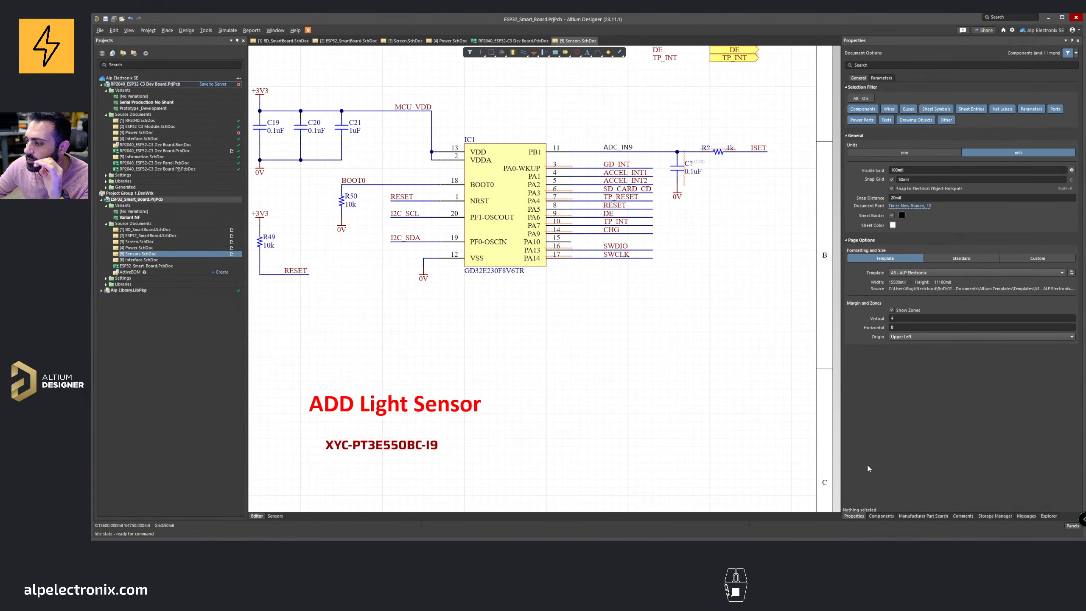
{"action": "left_click", "coordinate": [881, 515]}
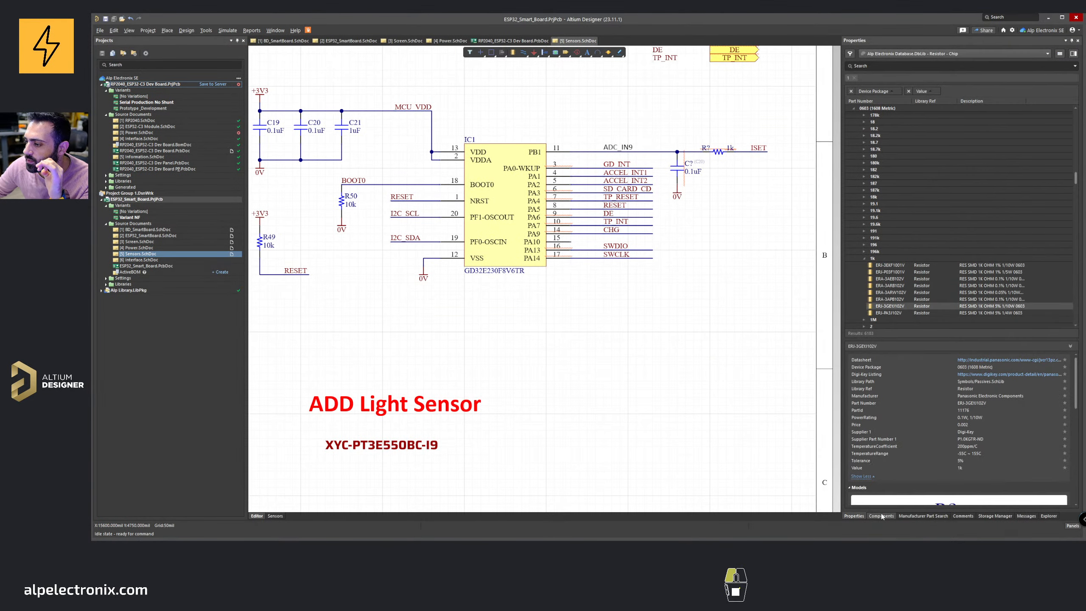
{"action": "left_click", "coordinate": [854, 109]}
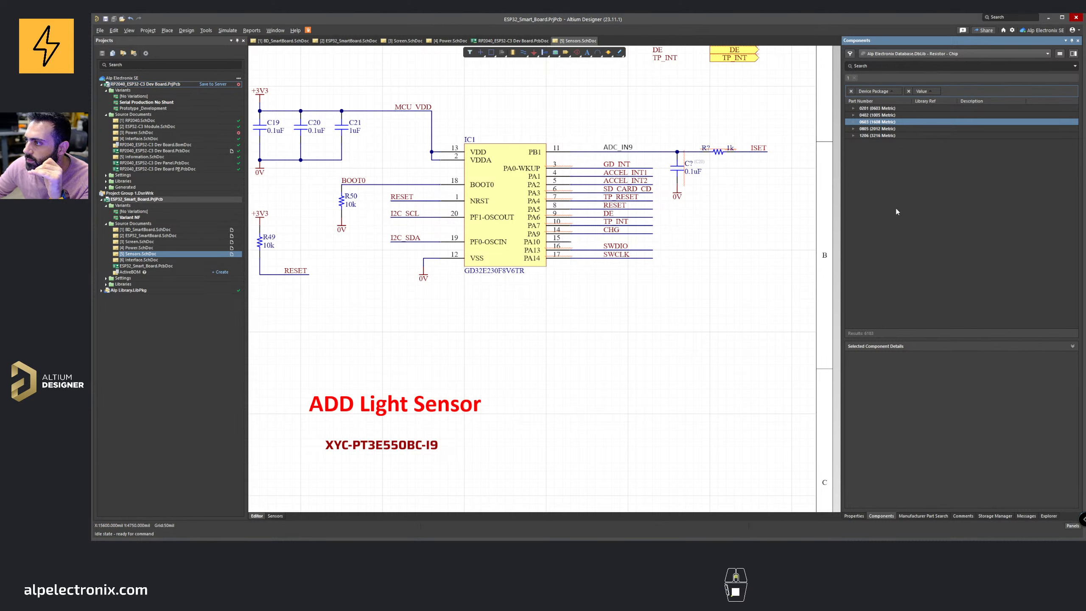
{"action": "left_click", "coordinate": [930, 55]}
{"action": "scroll", "coordinate": [914, 189], "scroll_direction": "down", "scroll_amount": 3}
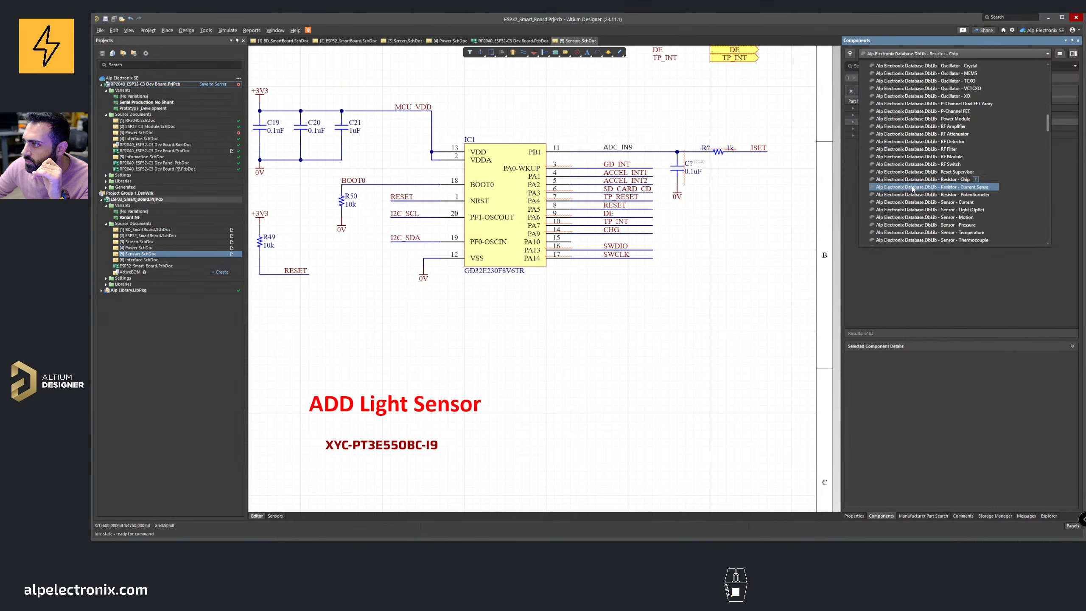
{"action": "scroll", "coordinate": [914, 188], "scroll_direction": "down", "scroll_amount": 2}
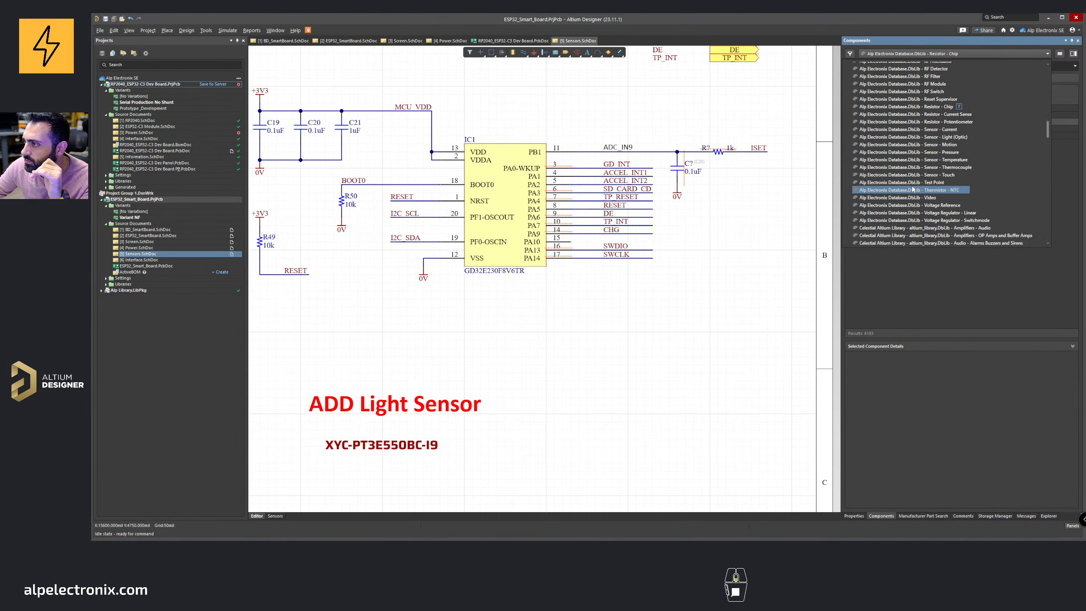
{"action": "left_click", "coordinate": [915, 137]}
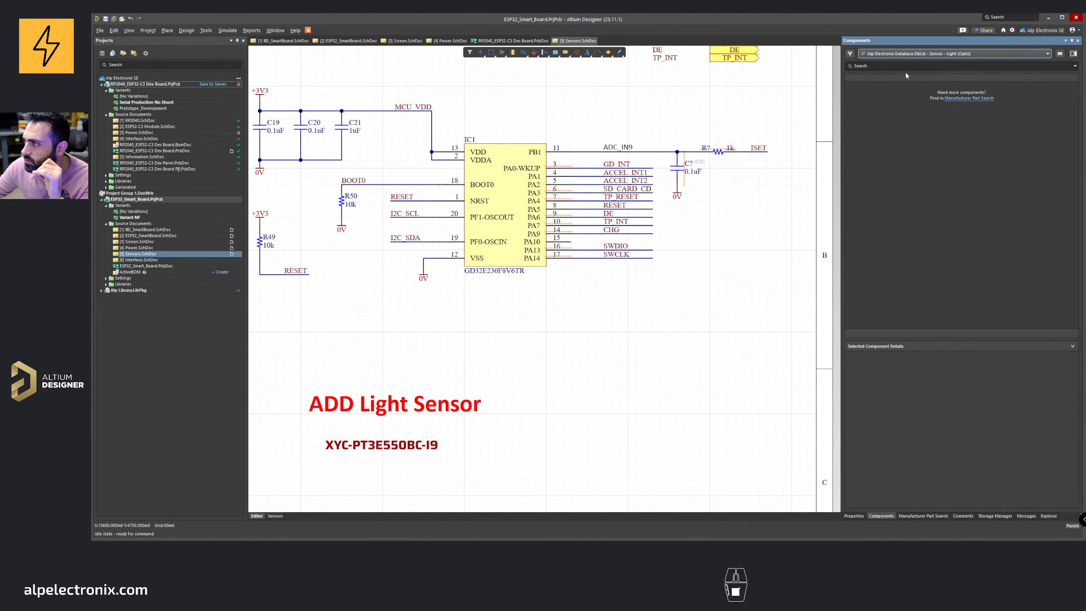
{"action": "left_click", "coordinate": [912, 53]}
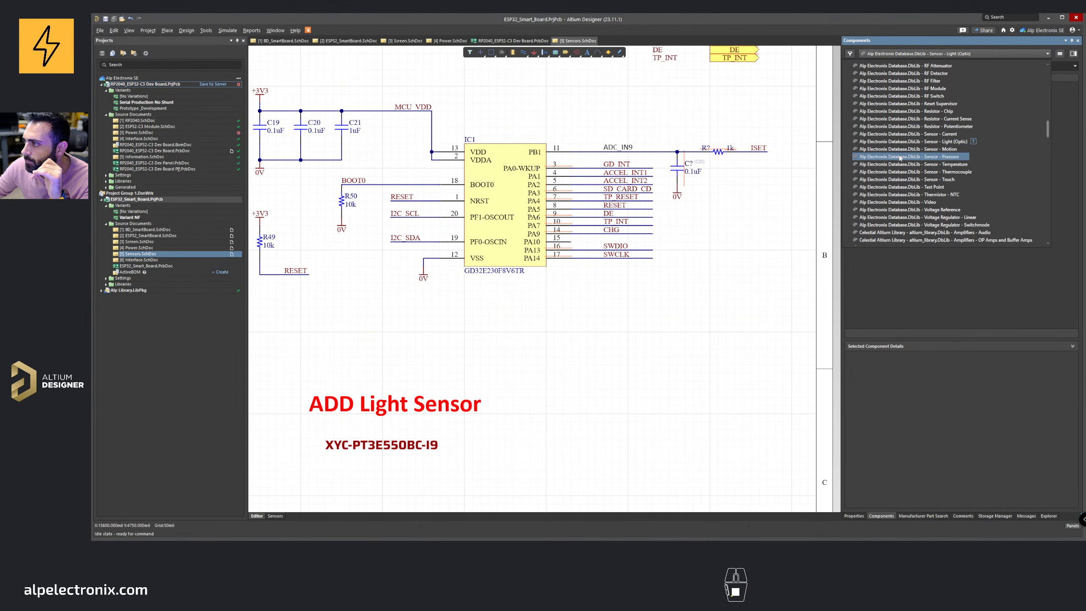
{"action": "scroll", "coordinate": [900, 157], "scroll_direction": "up", "scroll_amount": 10}
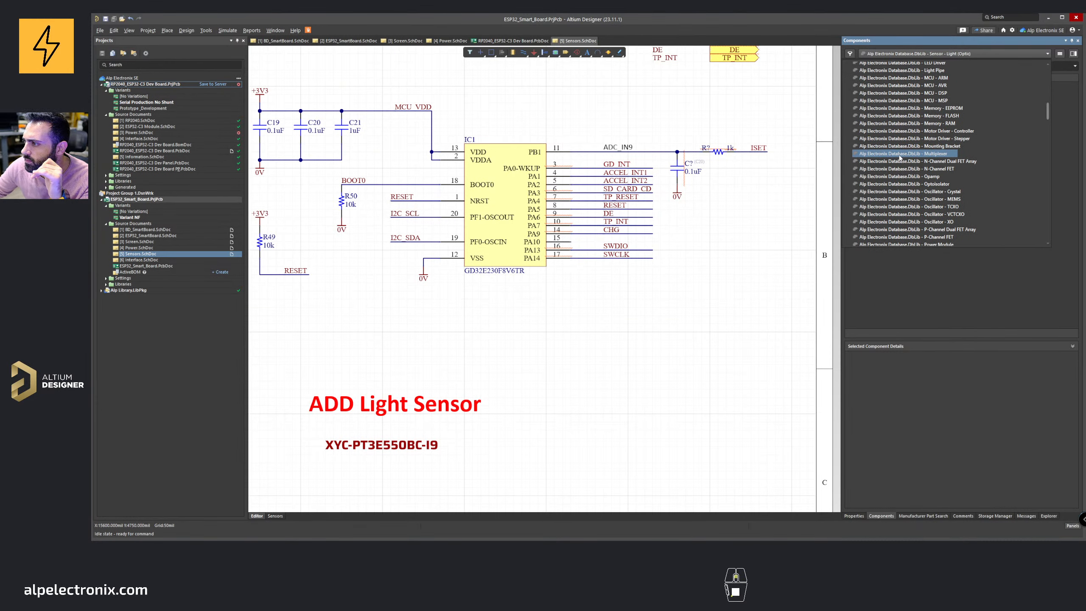
{"action": "scroll", "coordinate": [900, 159], "scroll_direction": "up", "scroll_amount": 15}
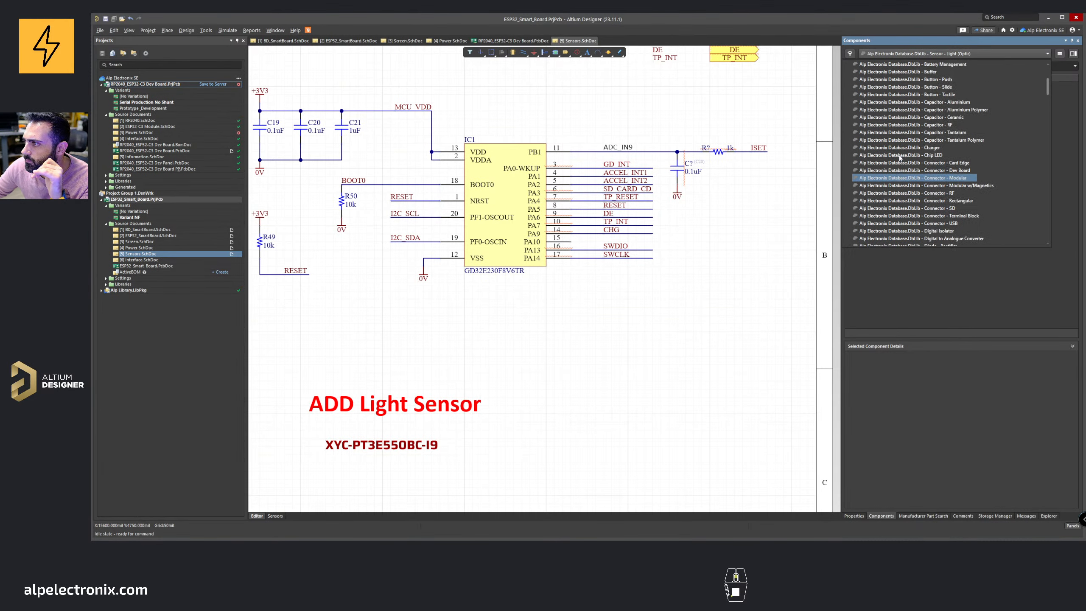
{"action": "scroll", "coordinate": [901, 157], "scroll_direction": "up", "scroll_amount": 5}
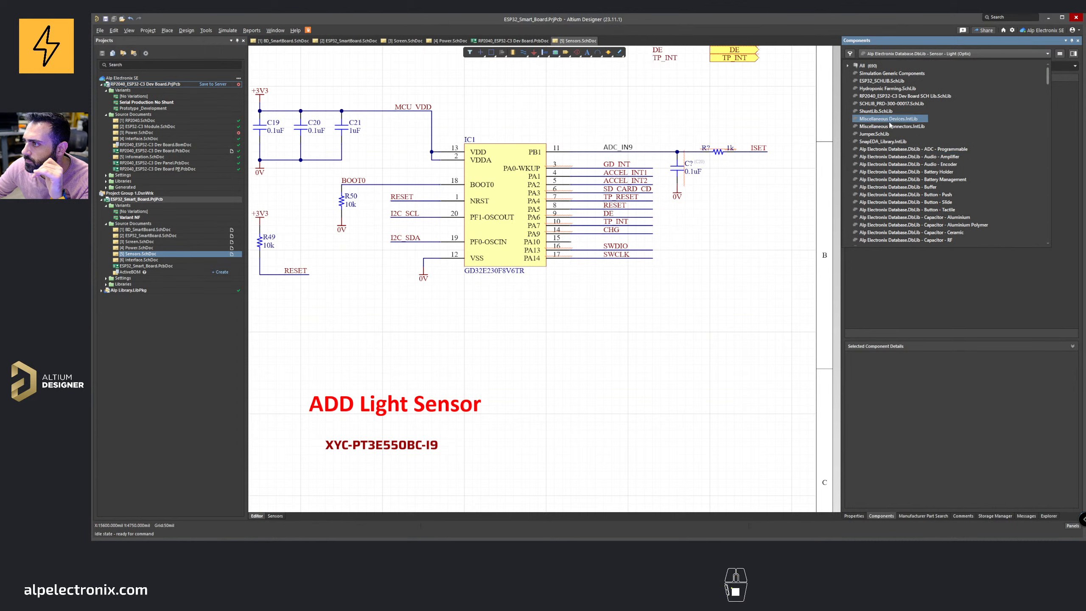
{"action": "left_click", "coordinate": [890, 121]}
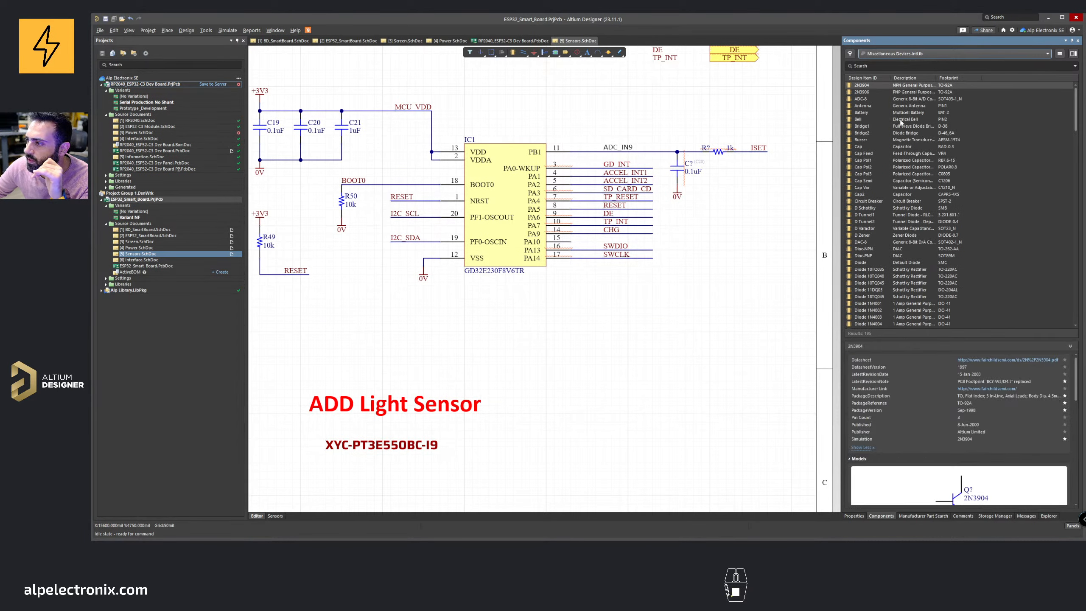
Step: Browse the Miscellaneous Devices parts list to find the Photo Sen photodiode
{"action": "scroll", "coordinate": [901, 122], "scroll_direction": "down", "scroll_amount": 3}
{"action": "left_click", "coordinate": [864, 174]}
{"action": "left_click", "coordinate": [868, 180]}
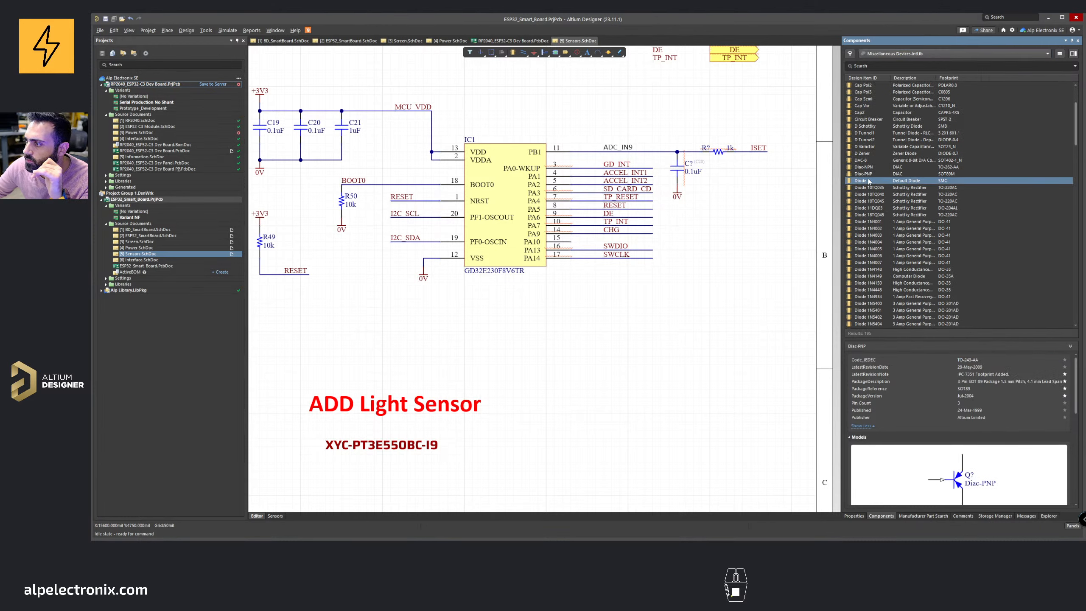
{"action": "scroll", "coordinate": [869, 182], "scroll_direction": "up", "scroll_amount": 3}
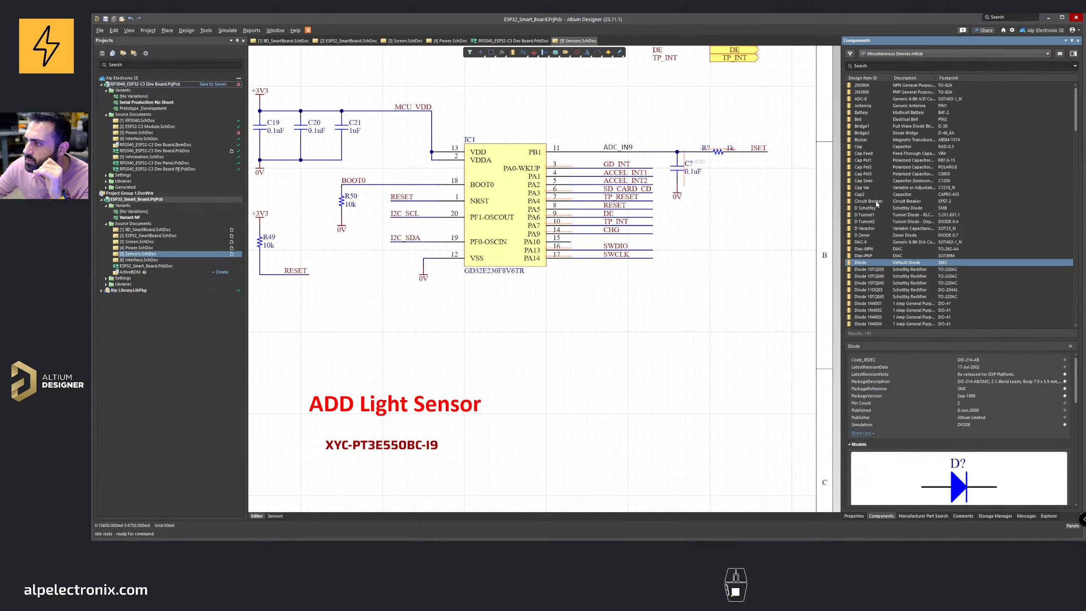
{"action": "scroll", "coordinate": [874, 237], "scroll_direction": "down", "scroll_amount": 10}
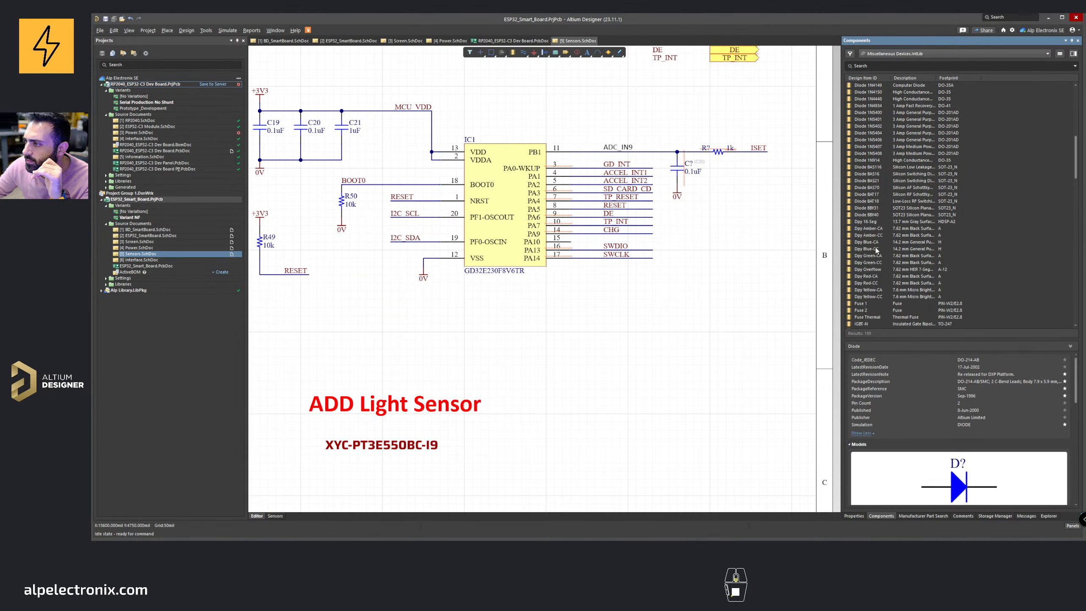
{"action": "scroll", "coordinate": [872, 231], "scroll_direction": "down", "scroll_amount": 15}
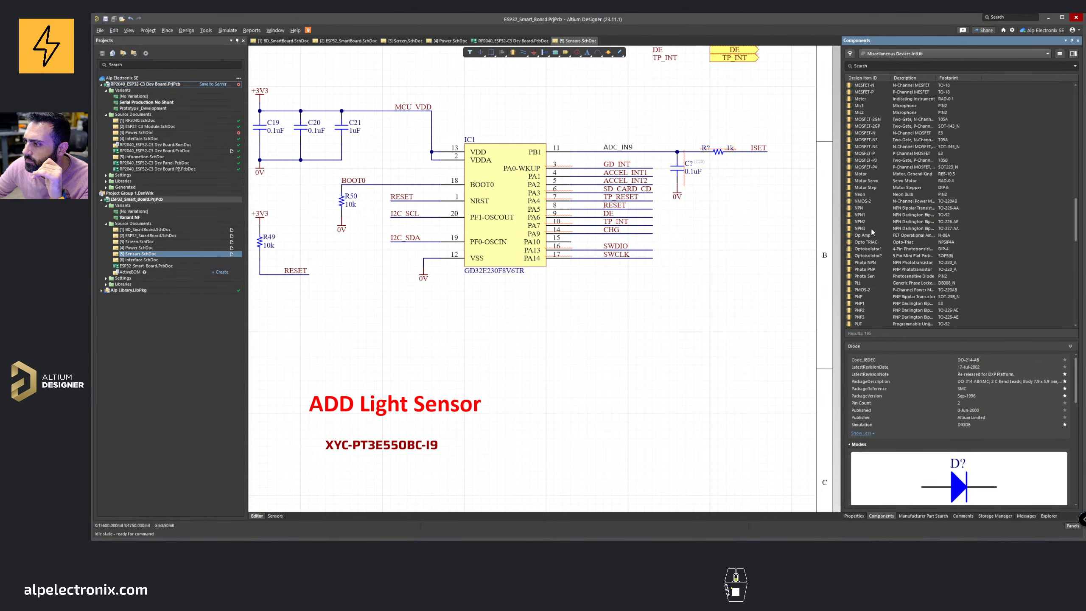
{"action": "scroll", "coordinate": [872, 230], "scroll_direction": "down", "scroll_amount": 10}
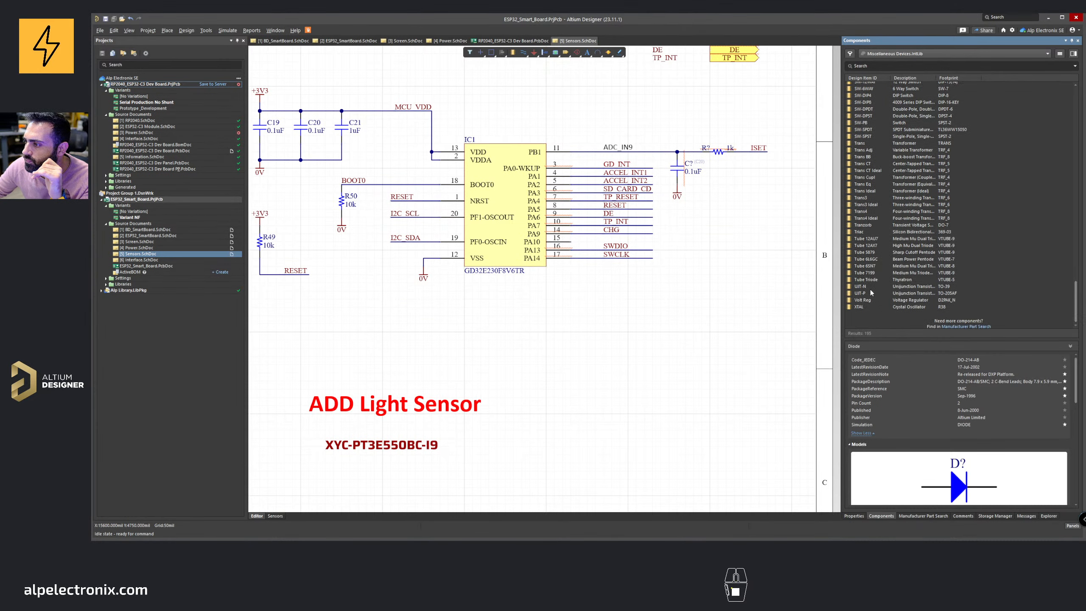
{"action": "scroll", "coordinate": [872, 211], "scroll_direction": "up", "scroll_amount": 6}
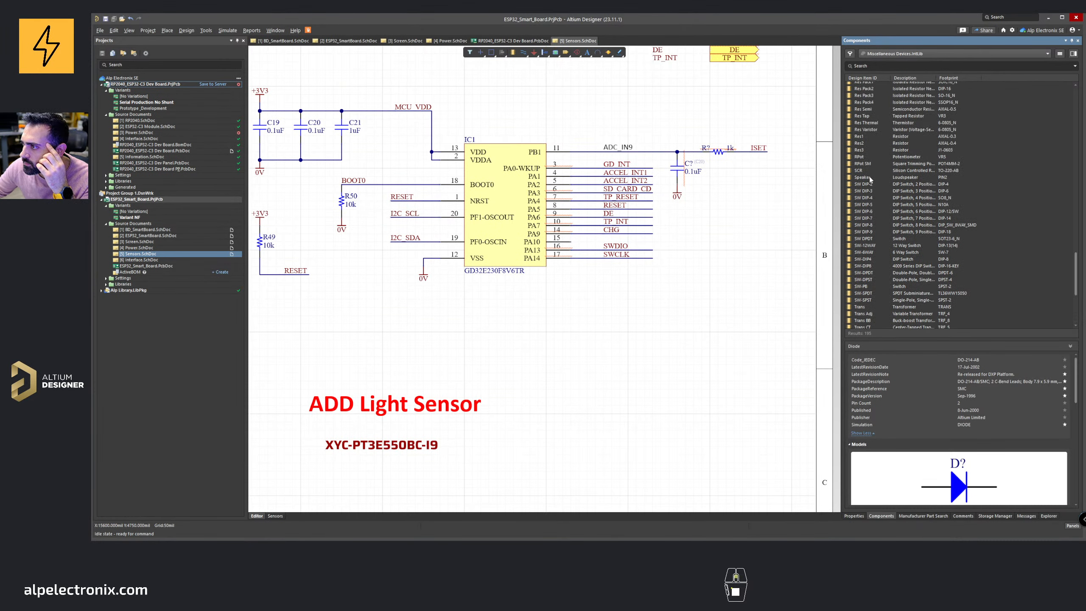
{"action": "left_click", "coordinate": [868, 164]}
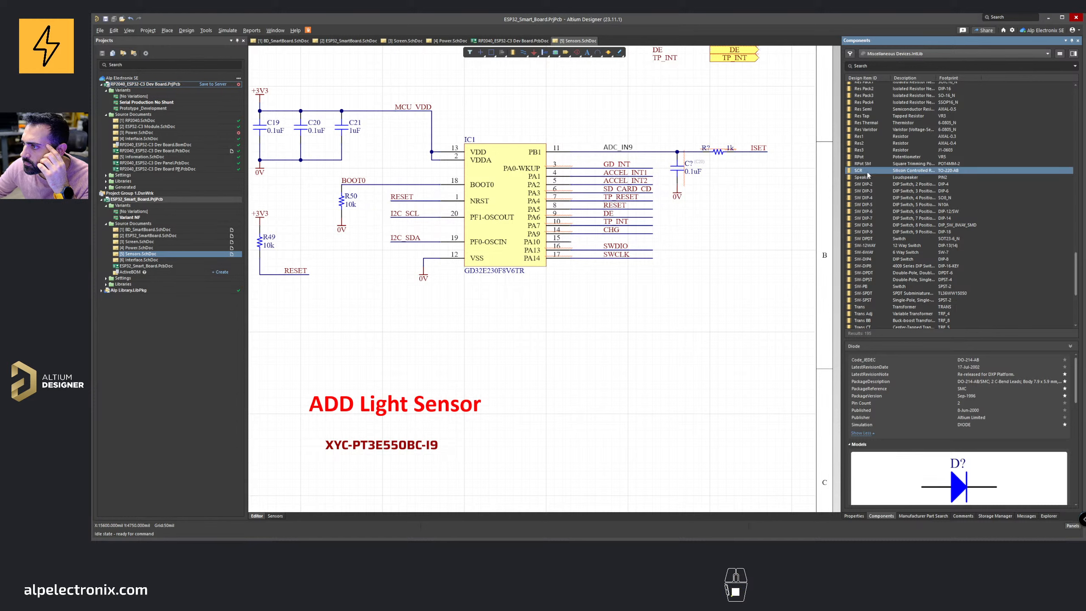
{"action": "key", "text": "Up"}
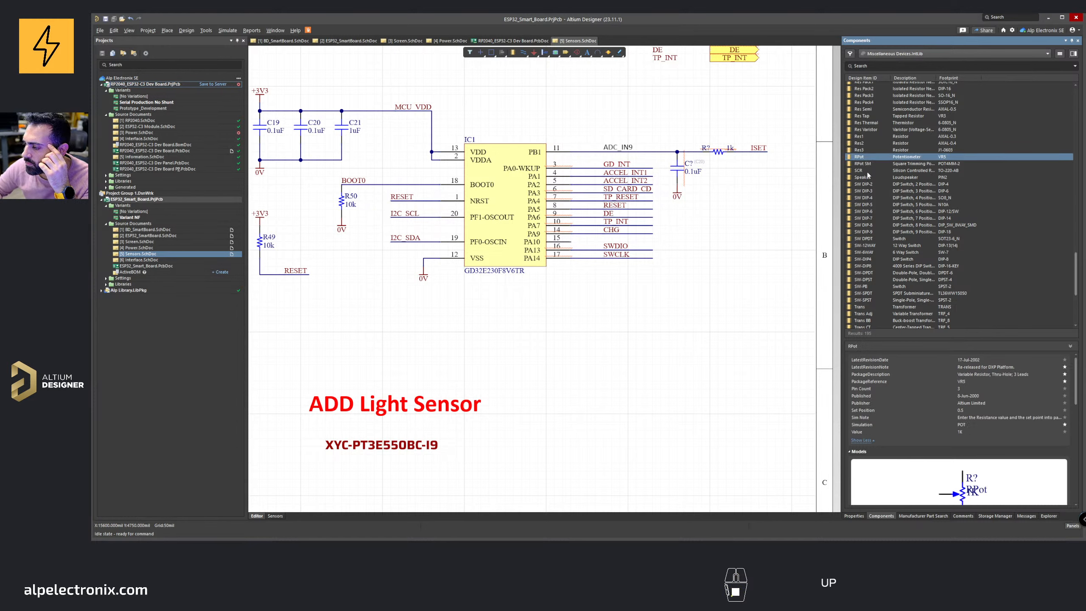
{"action": "key", "text": "Up"}
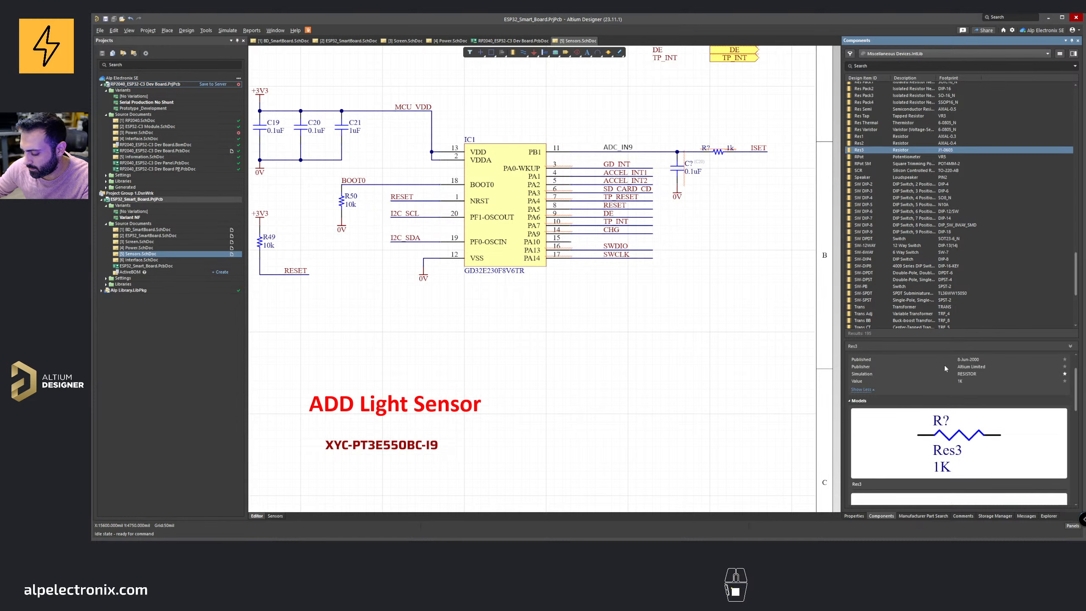
{"action": "key", "text": "Up"}
{"action": "key", "text": "Up"}
{"action": "key", "text": "Up"}
{"action": "key", "text": "Up"}
{"action": "key", "text": "Up"}
{"action": "key", "text": "Up"}
{"action": "key", "text": "Up"}
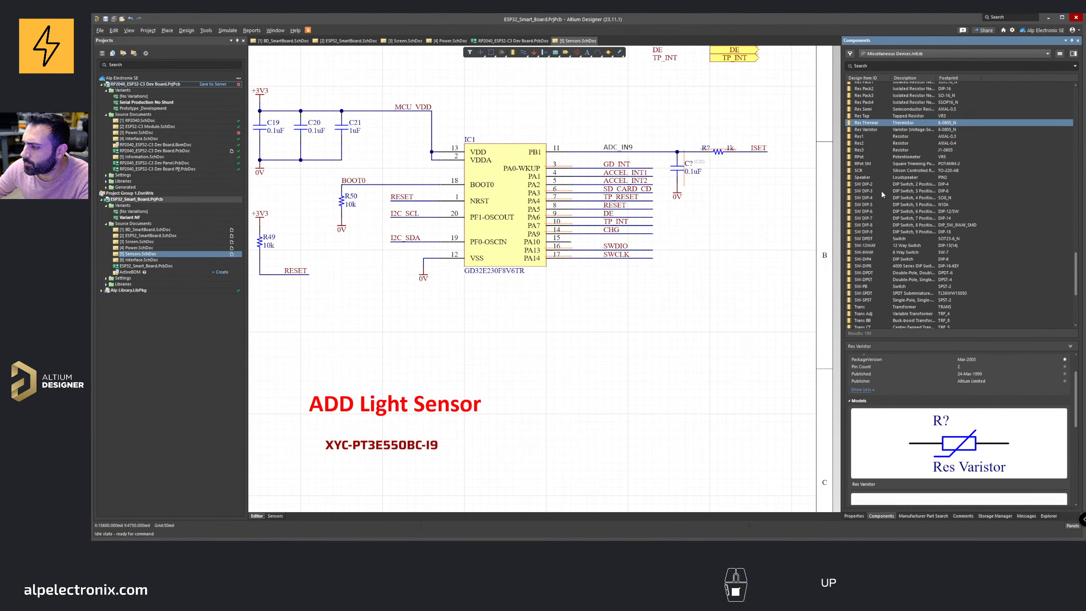
{"action": "key", "text": "Up"}
{"action": "key", "text": "Up"}
{"action": "key", "text": "Up"}
{"action": "key", "text": "Up"}
{"action": "key", "text": "Up"}
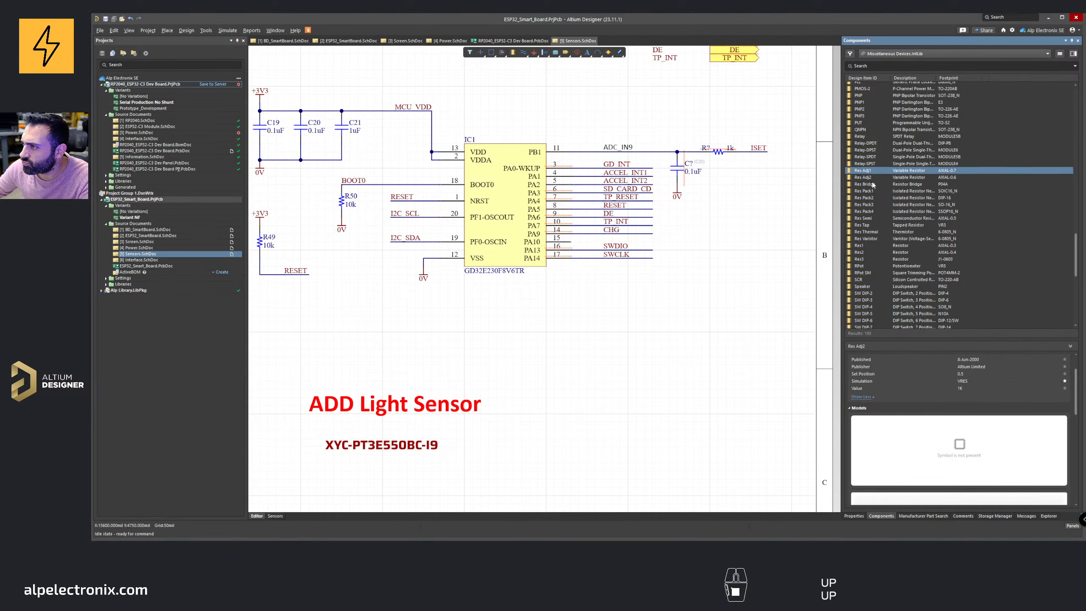
{"action": "key", "text": "Up"}
{"action": "key", "text": "Up"}
{"action": "key", "text": "Up"}
{"action": "key", "text": "Up"}
{"action": "key", "text": "Up"}
{"action": "key", "text": "Up"}
{"action": "key", "text": "Up"}
{"action": "key", "text": "Up"}
{"action": "key", "text": "Up"}
{"action": "key", "text": "Up"}
{"action": "key", "text": "Up"}
{"action": "key", "text": "Up"}
{"action": "key", "text": "Up"}
{"action": "key", "text": "Up"}
{"action": "key", "text": "Up"}
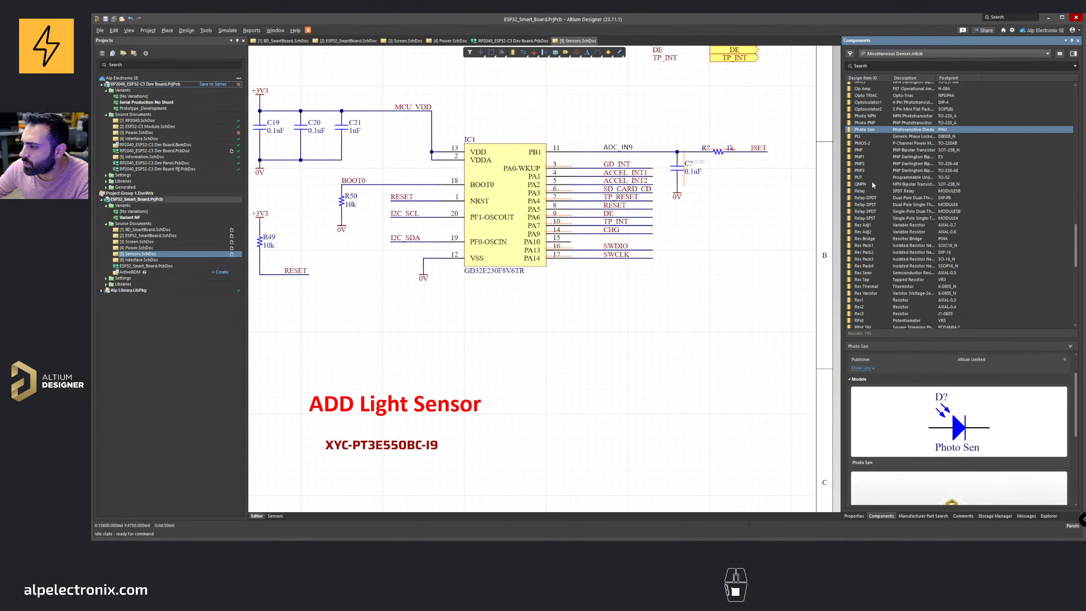
{"action": "scroll", "coordinate": [944, 457], "scroll_direction": "down", "scroll_amount": 2}
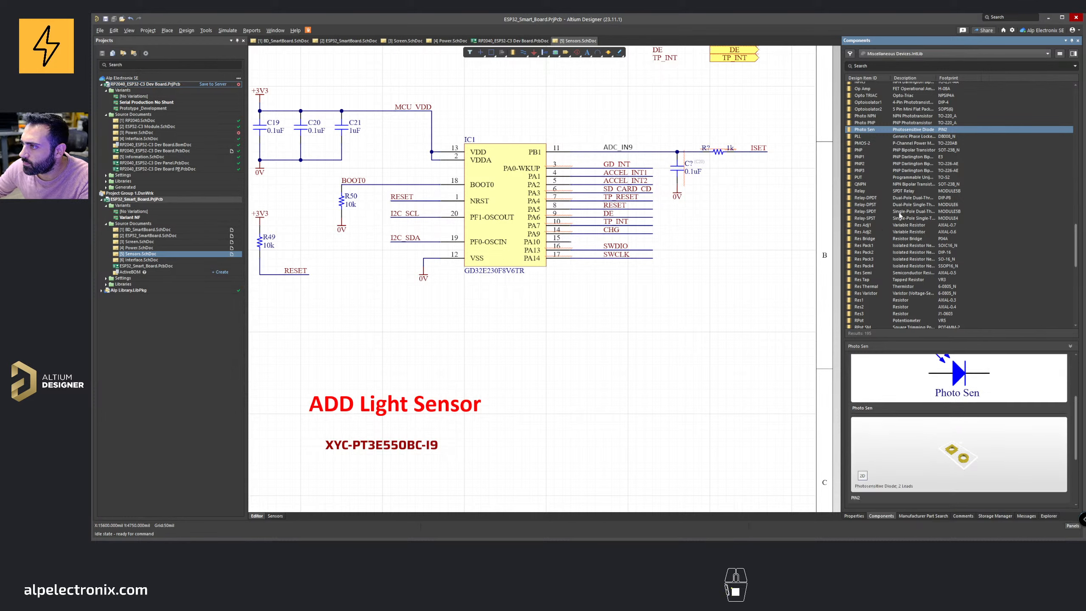
Step: Place a Photo Sen photodiode on the sheet below the GD32 circuit, near the ADD Light Sensor note
{"action": "left_click_drag", "start_coordinate": [864, 133], "coordinate": [589, 327]}
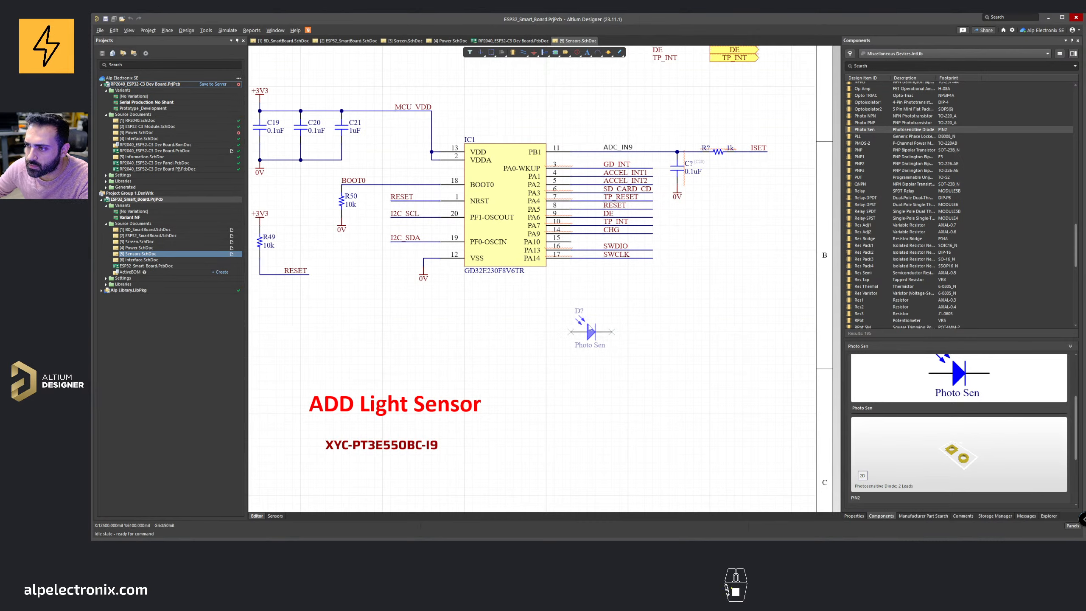
{"action": "scroll", "coordinate": [589, 327], "scroll_direction": "down", "scroll_amount": 4, "text": "ctrl"}
{"action": "right_click_drag", "start_coordinate": [294, 390], "coordinate": [498, 343]}
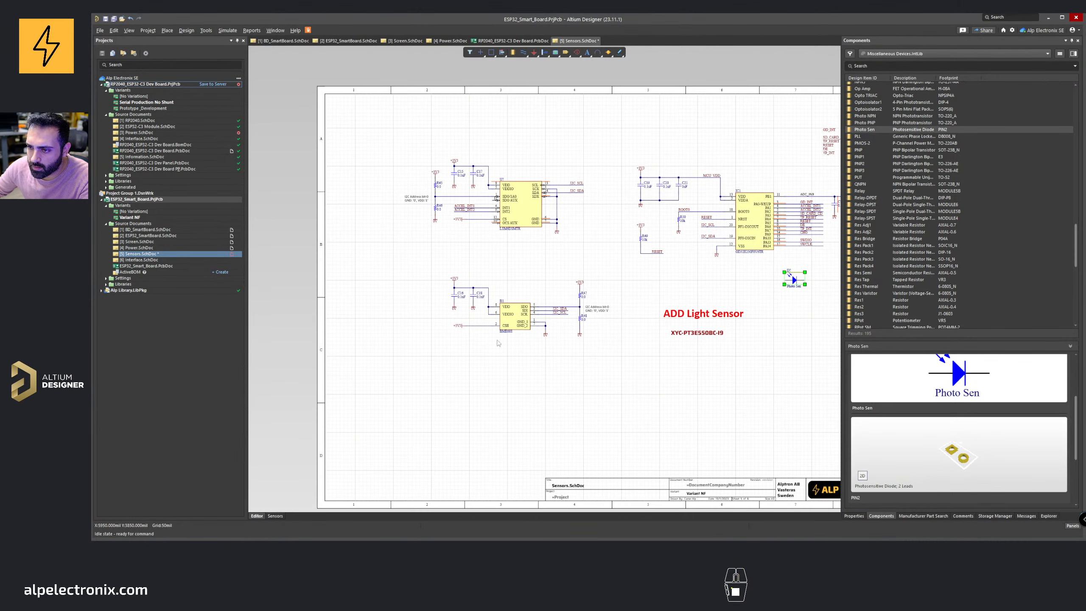
Step: Move the photodiode onto the sheet just below the XYC-PT3E550BC-I9 part-number note
{"action": "scroll", "coordinate": [775, 278], "scroll_direction": "up", "scroll_amount": 3, "text": "ctrl"}
{"action": "left_click_drag", "start_coordinate": [732, 283], "coordinate": [556, 421]}
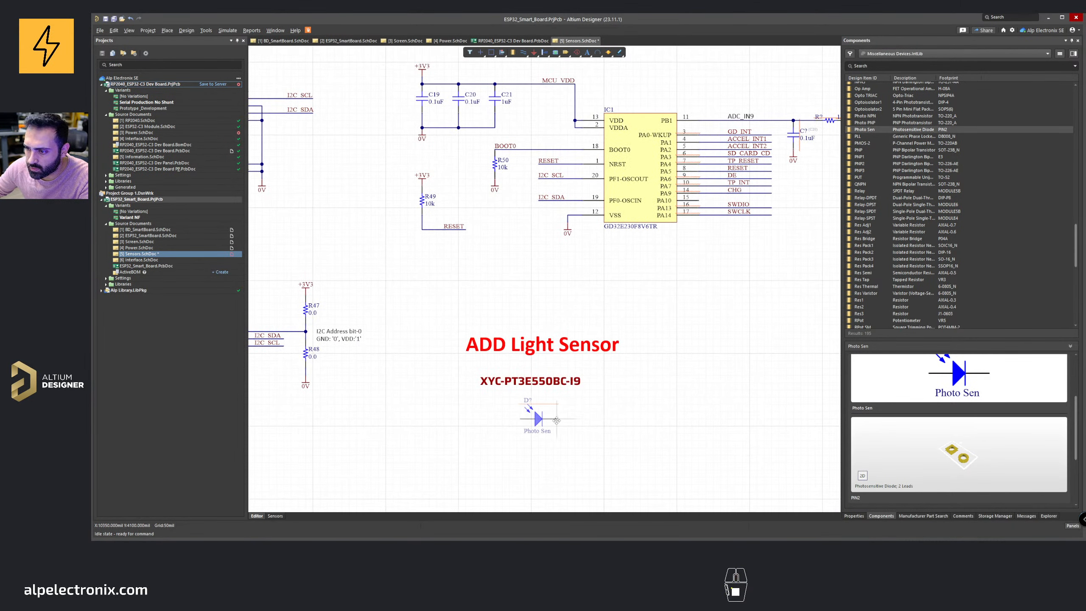
{"action": "right_click_drag", "start_coordinate": [556, 421], "coordinate": [567, 366]}
Step: Copy the XYC-PT3E550BC-I9 note text and paste it as the photodiode's Comment
{"action": "left_click", "coordinate": [555, 328]}
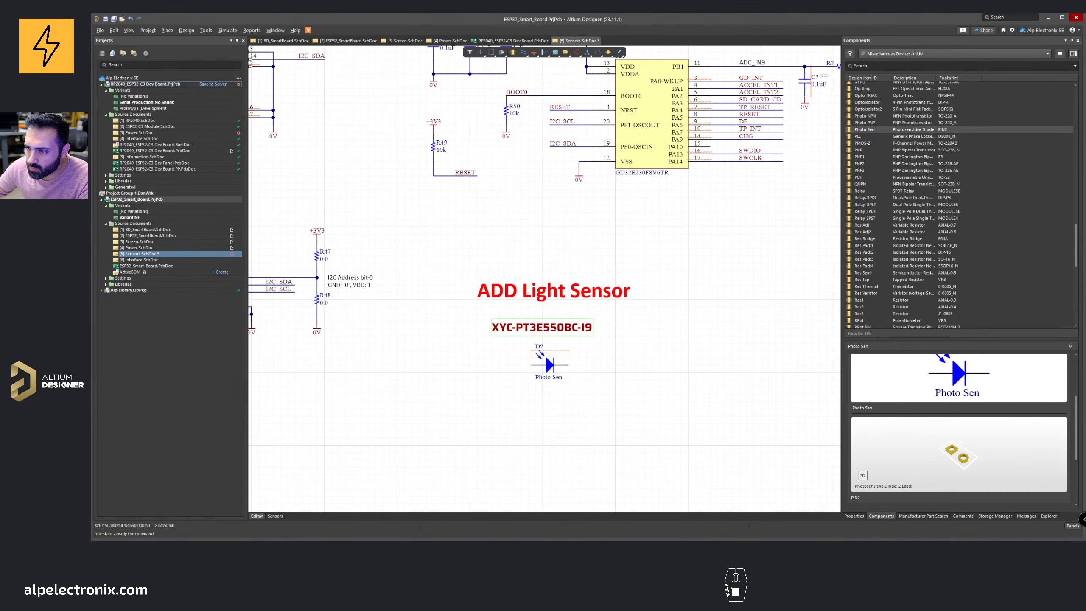
{"action": "left_click", "coordinate": [848, 517]}
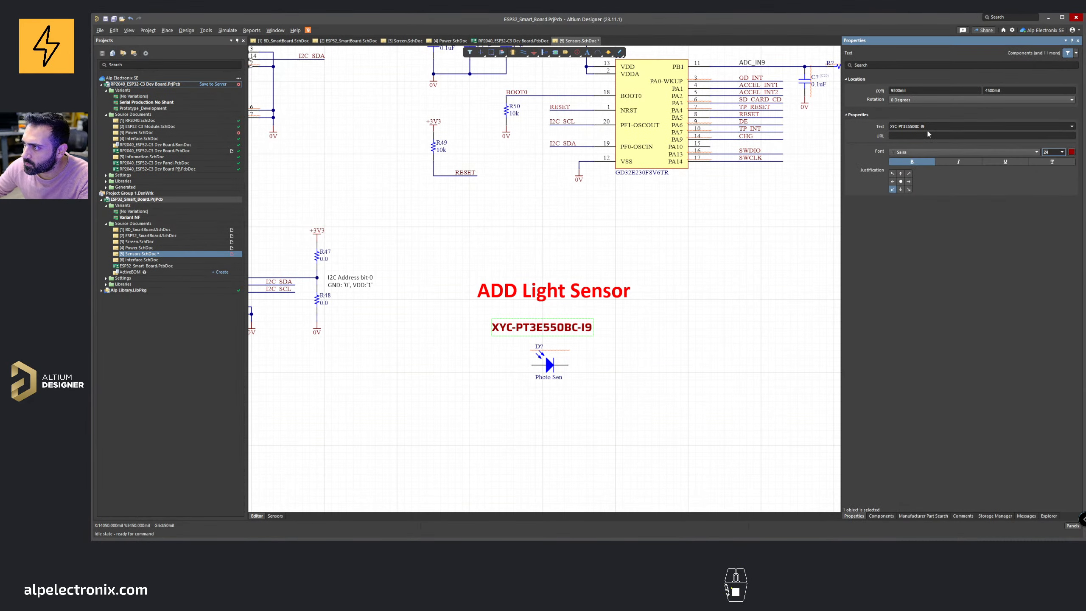
{"action": "key", "text": "ctrl+c"}
{"action": "left_click", "coordinate": [573, 347]}
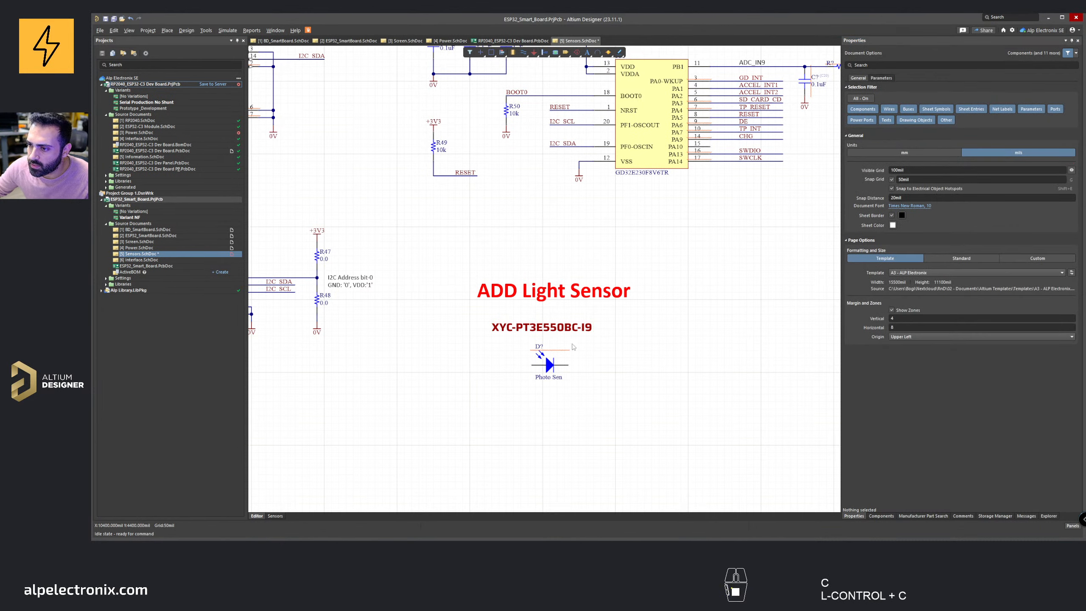
{"action": "left_click", "coordinate": [561, 364]}
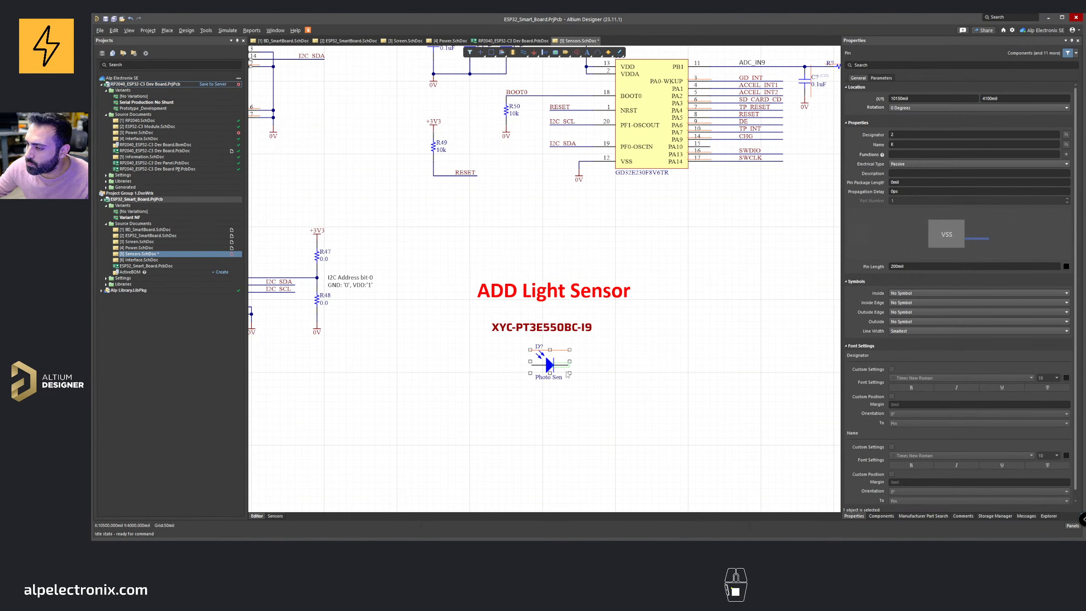
{"action": "left_click", "coordinate": [549, 363]}
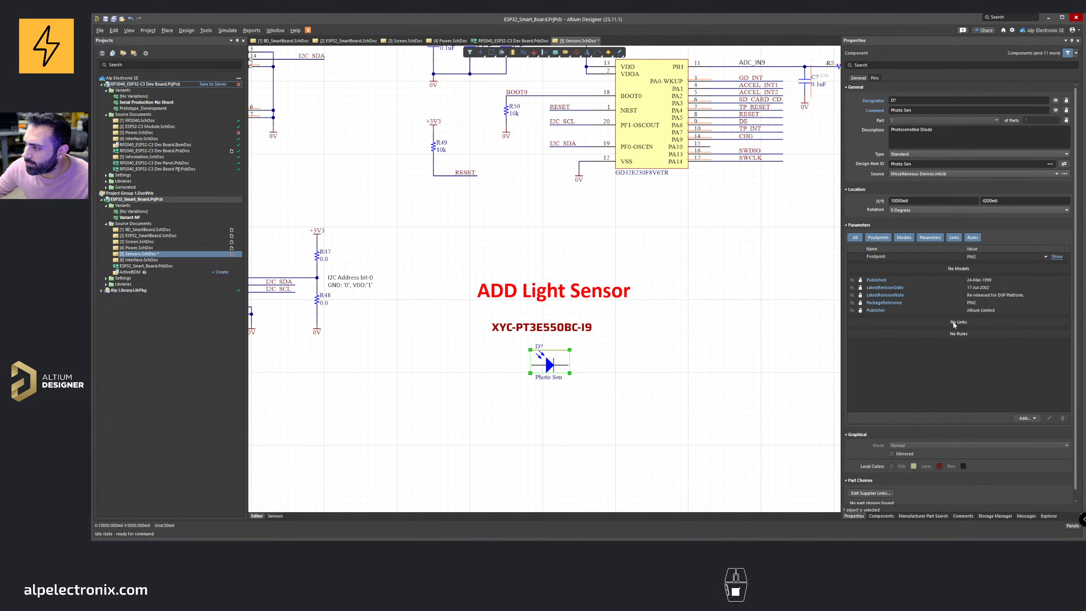
{"action": "left_click", "coordinate": [963, 110]}
{"action": "key", "text": "ctrl+v"}
{"action": "key", "text": "Return"}
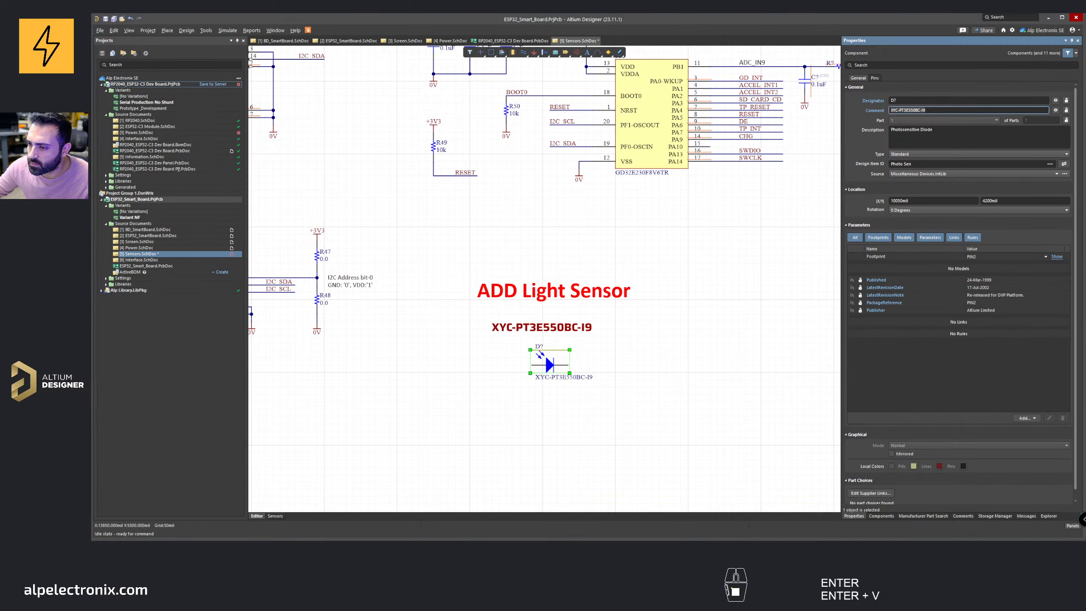
{"action": "left_click", "coordinate": [683, 330]}
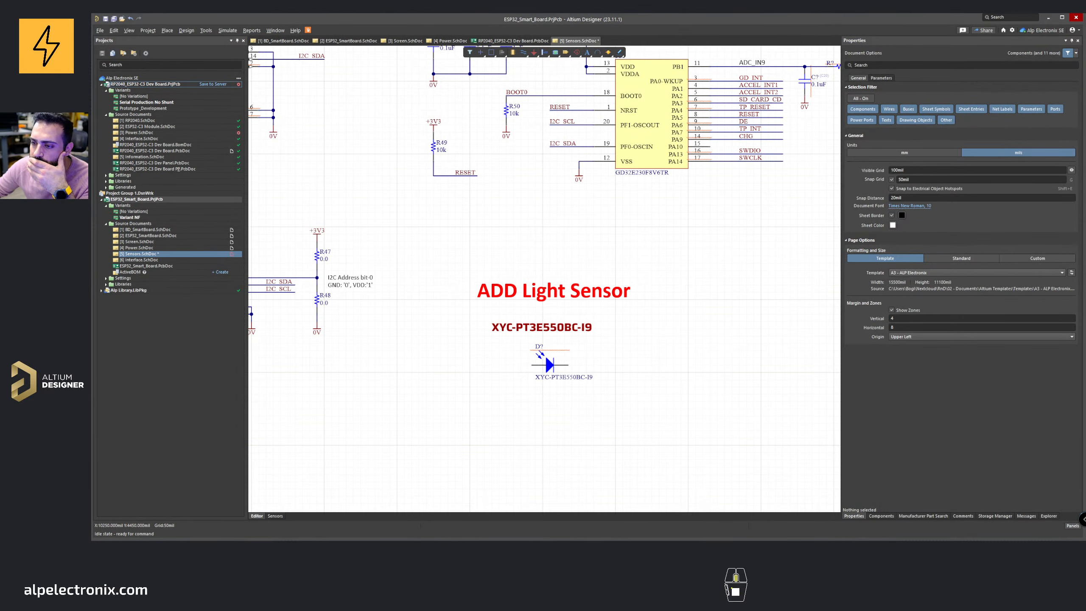
Step: Rotate the photodiode vertical with a +3V3 supply port above it and a 0V ground port below
{"action": "scroll", "coordinate": [561, 338], "scroll_direction": "up", "scroll_amount": 1, "text": "ctrl"}
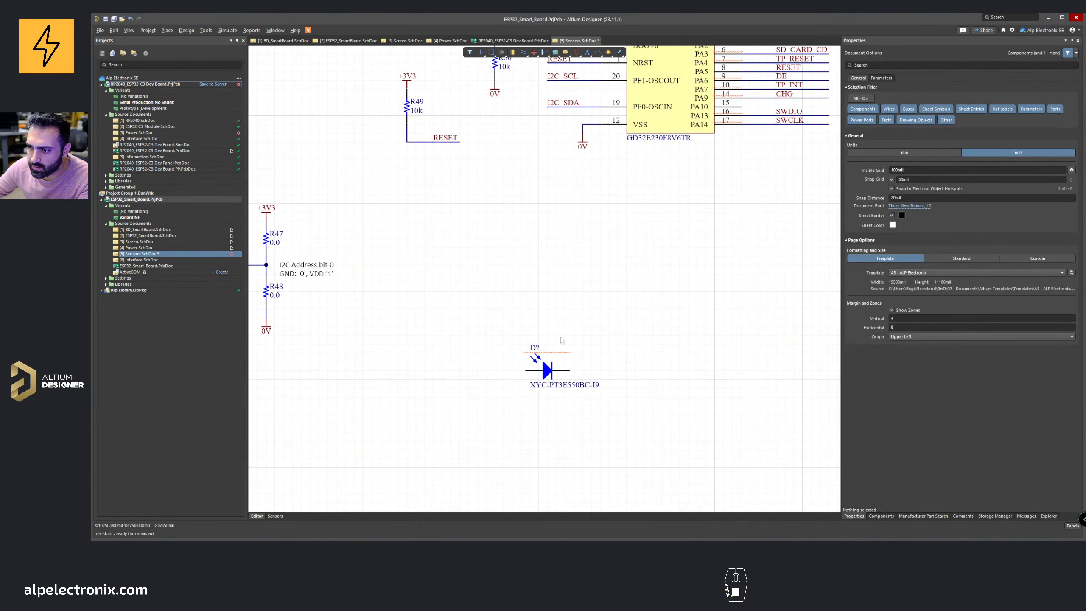
{"action": "mouse_move", "coordinate": [552, 377]}
{"action": "left_mouse_down"}
{"action": "mouse_move", "coordinate": [534, 317]}
{"action": "mouse_move", "coordinate": [498, 299]}
{"action": "mouse_move", "coordinate": [503, 242]}
{"action": "left_mouse_up"}
{"action": "key", "text": "space"}
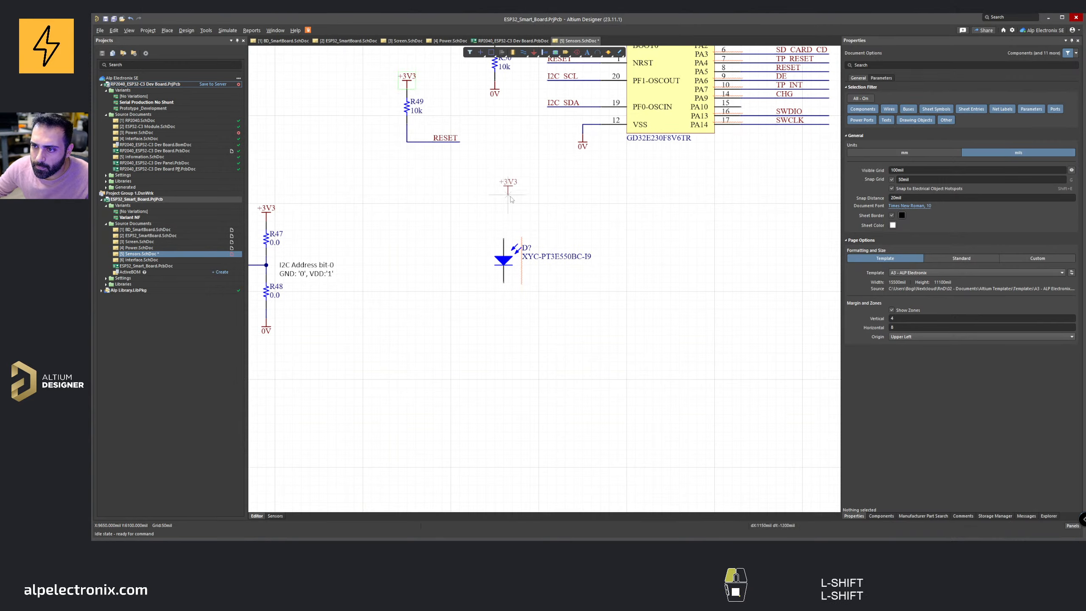
{"action": "scroll", "coordinate": [525, 253], "scroll_direction": "down", "scroll_amount": 2, "text": "shift"}
{"action": "scroll", "coordinate": [526, 252], "scroll_direction": "down", "scroll_amount": 3, "text": "shift"}
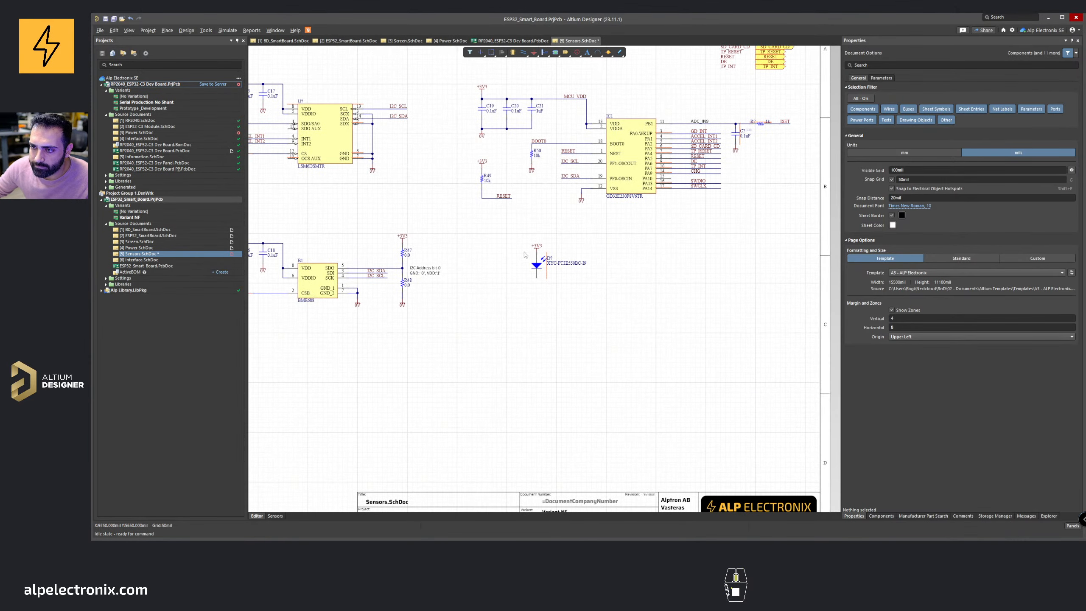
{"action": "scroll", "coordinate": [499, 243], "scroll_direction": "up", "scroll_amount": 4, "text": "shift"}
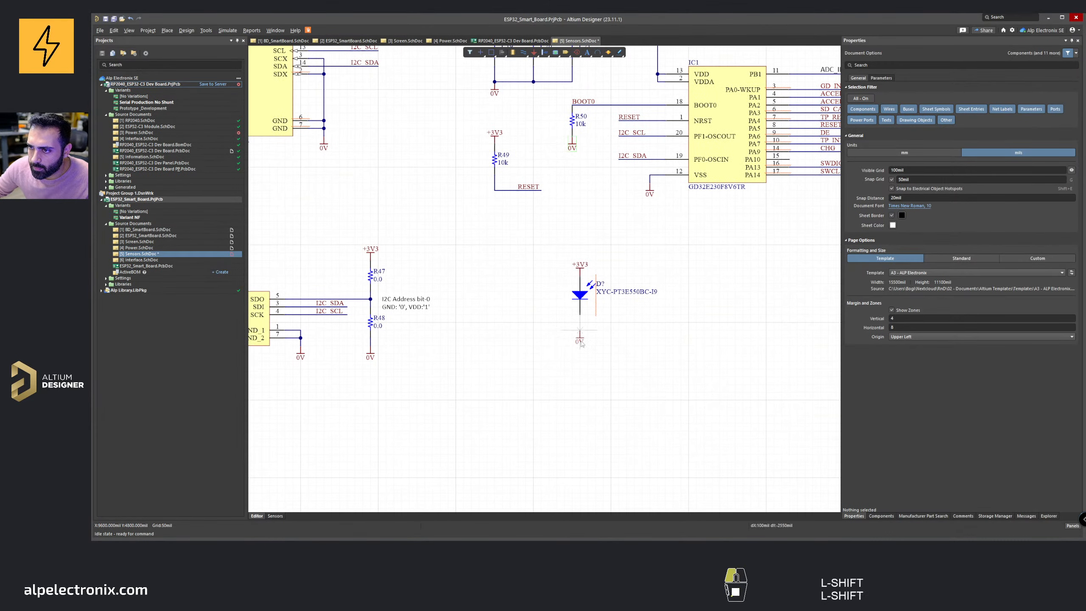
{"action": "scroll", "coordinate": [581, 363], "scroll_direction": "down", "scroll_amount": 2, "text": "shift"}
Step: Place a 1k resistor vertically between the photodiode and the 0V port
{"action": "right_click_drag", "start_coordinate": [468, 273], "coordinate": [390, 274]}
{"action": "left_click_drag", "start_coordinate": [730, 163], "coordinate": [508, 392], "text": "shift"}
{"action": "key", "text": "space"}
{"action": "scroll", "coordinate": [499, 347], "scroll_direction": "up", "scroll_amount": 3, "text": "shift"}
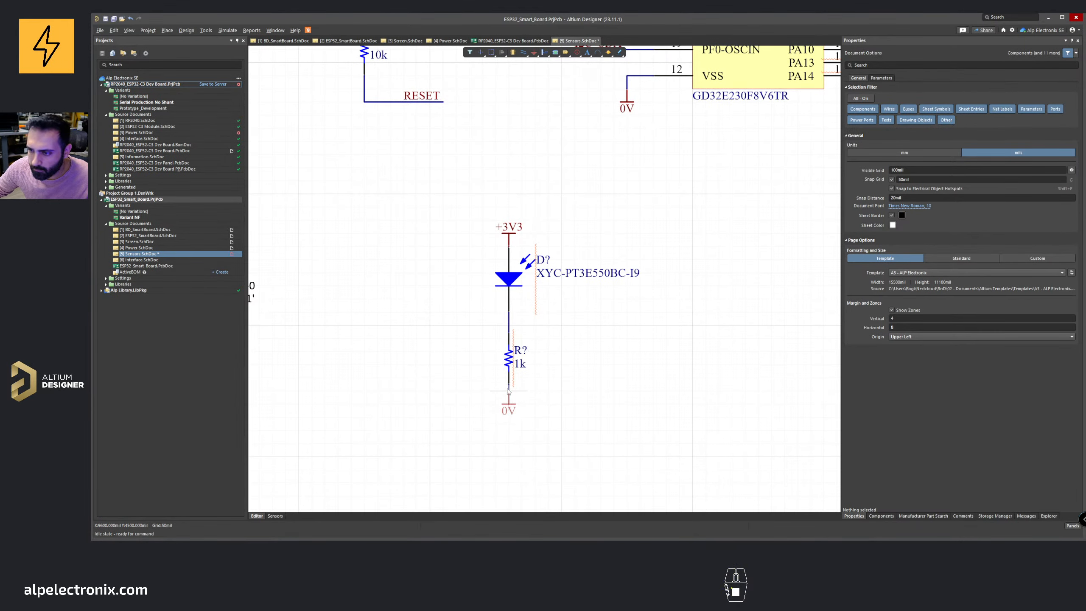
Step: Draw a short wire from the photodiode–resistor junction out to the right
{"action": "left_click", "coordinate": [543, 337]}
{"action": "scroll", "coordinate": [543, 337], "scroll_direction": "down", "scroll_amount": 1, "text": "ctrl"}
{"action": "key", "text": "ctrl+w"}
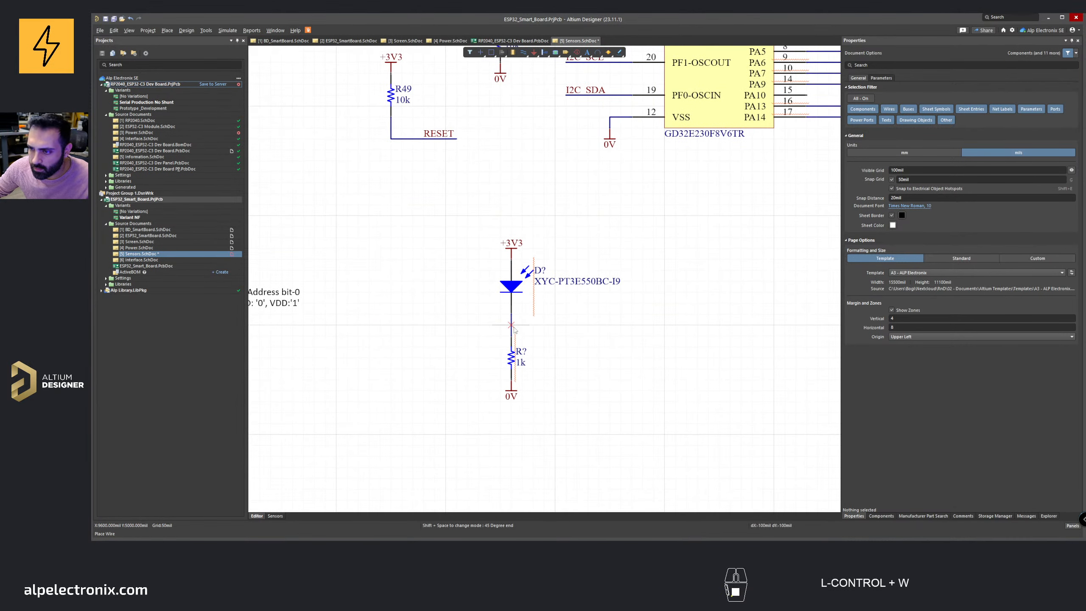
{"action": "key", "text": "w"}
{"action": "left_click", "coordinate": [511, 325]}
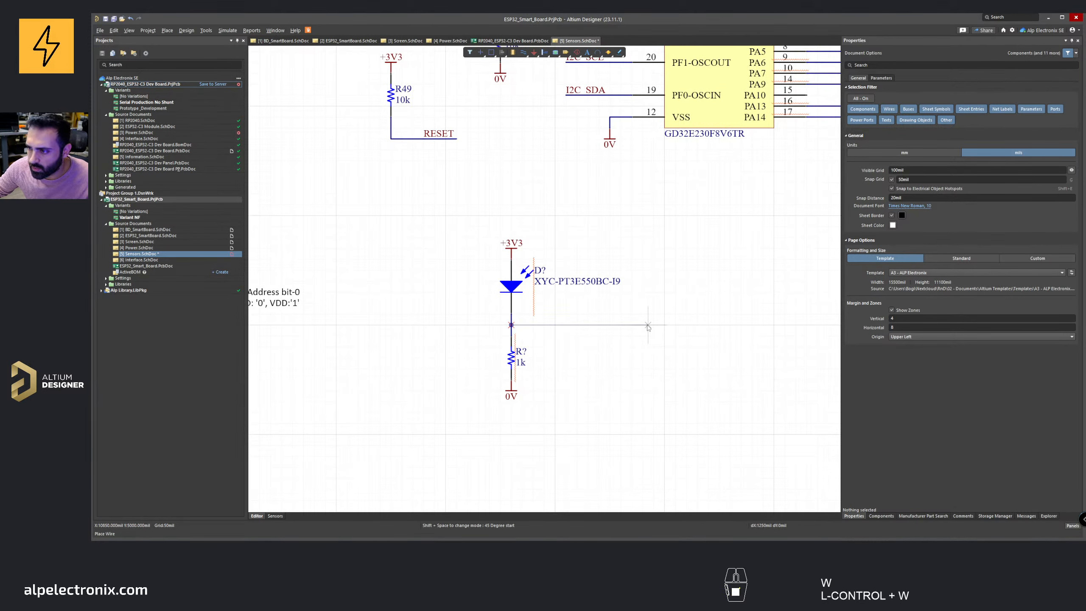
{"action": "left_click", "coordinate": [588, 325]}
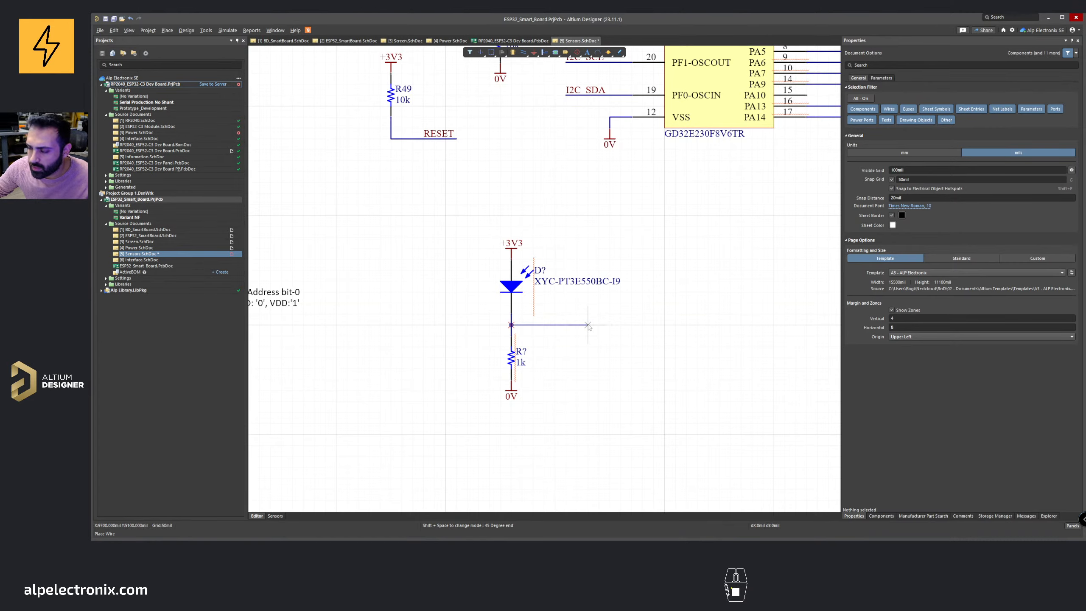
{"action": "key", "text": "Escape"}
{"action": "key", "text": "Escape"}
Step: Lengthen the junction wire further right toward the GD32 pins
{"action": "scroll", "coordinate": [625, 223], "scroll_direction": "down", "scroll_amount": 3, "text": "ctrl"}
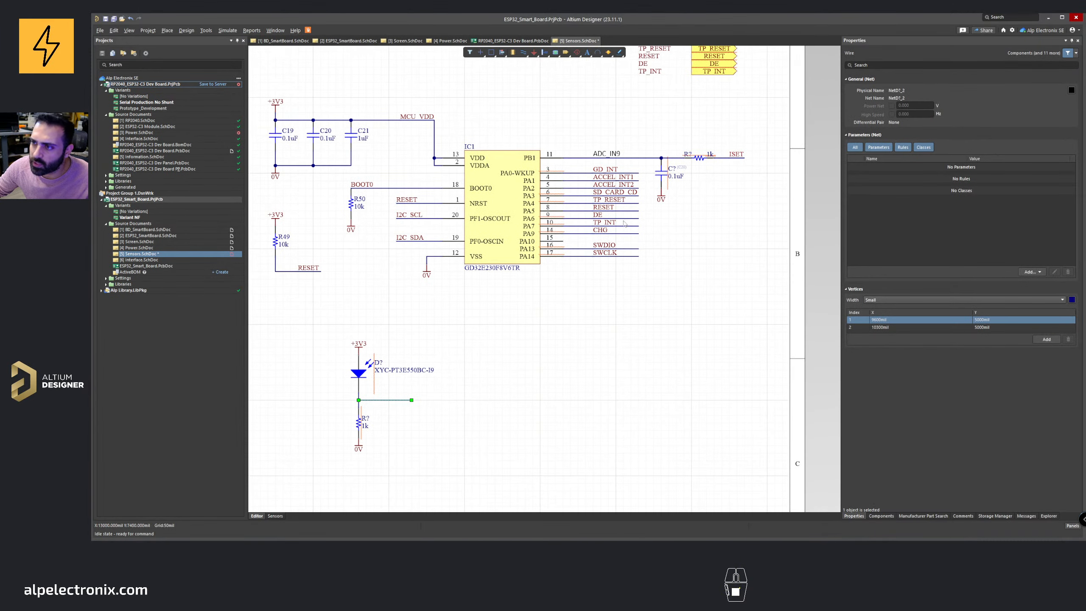
{"action": "right_click_drag", "start_coordinate": [478, 343], "coordinate": [619, 309]}
{"action": "scroll", "coordinate": [563, 371], "scroll_direction": "up", "scroll_amount": 3, "text": "ctrl"}
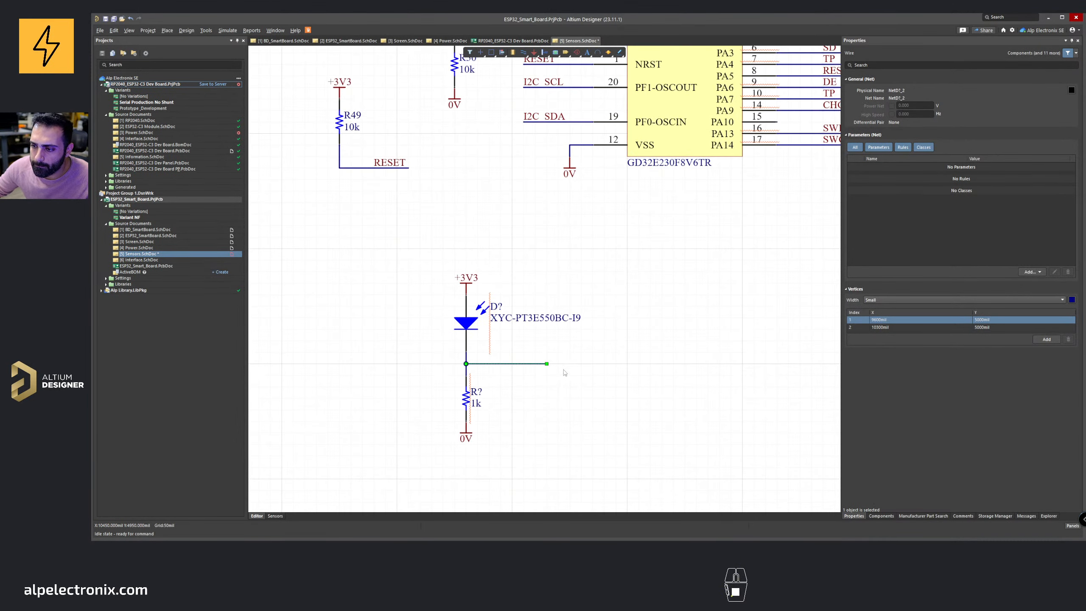
{"action": "left_click_drag", "start_coordinate": [546, 364], "coordinate": [627, 363]}
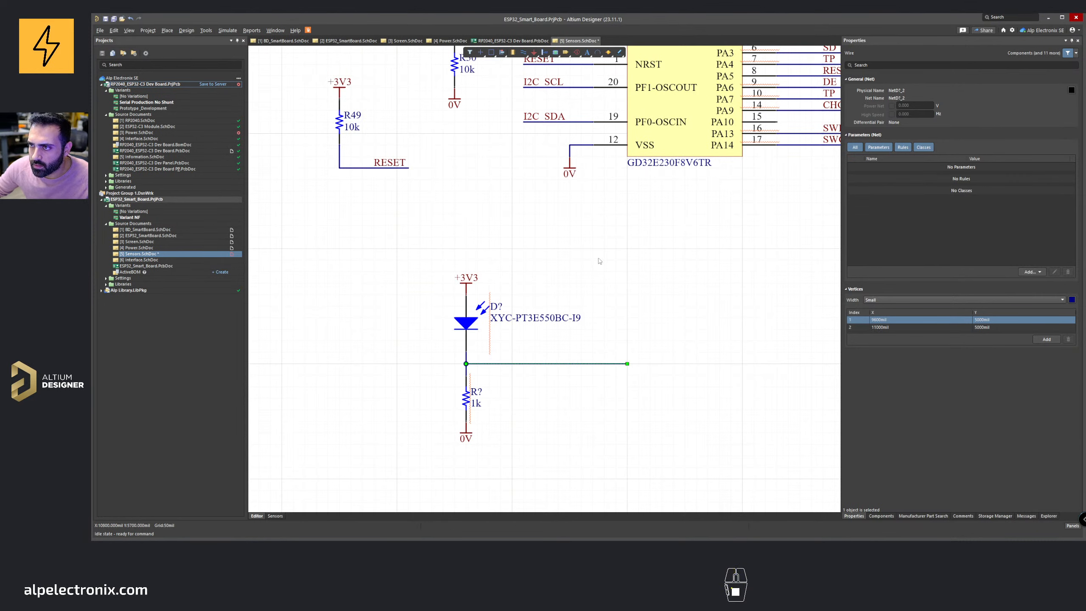
Step: Inspect the GD32 pin assignments above to decide where the light sensor signal should connect
{"action": "right_click_drag", "start_coordinate": [652, 152], "coordinate": [498, 246]}
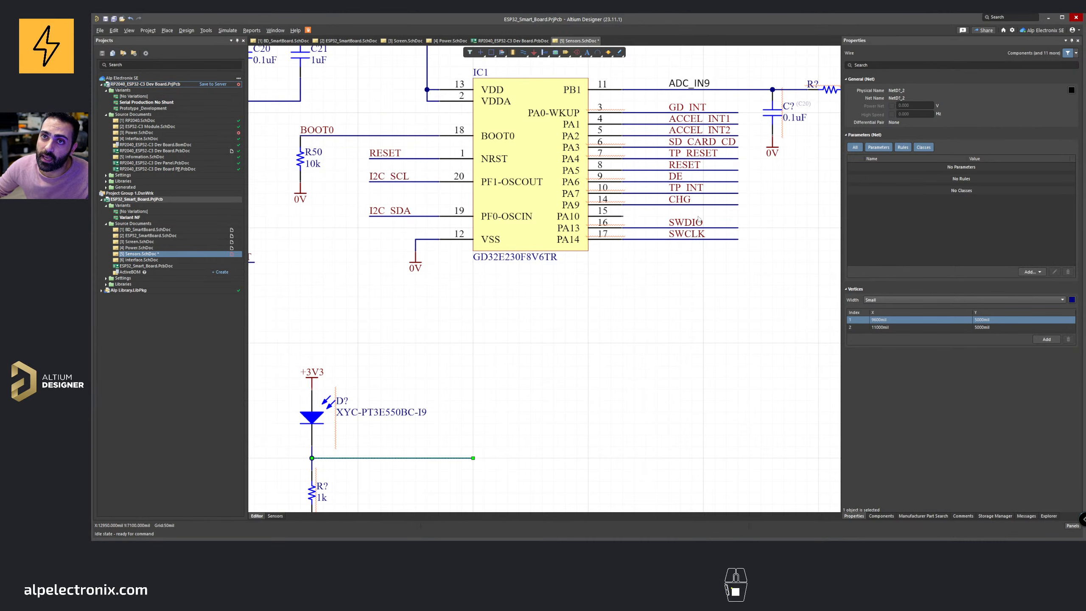
{"action": "scroll", "coordinate": [418, 301], "scroll_direction": "down", "scroll_amount": 2, "text": "ctrl"}
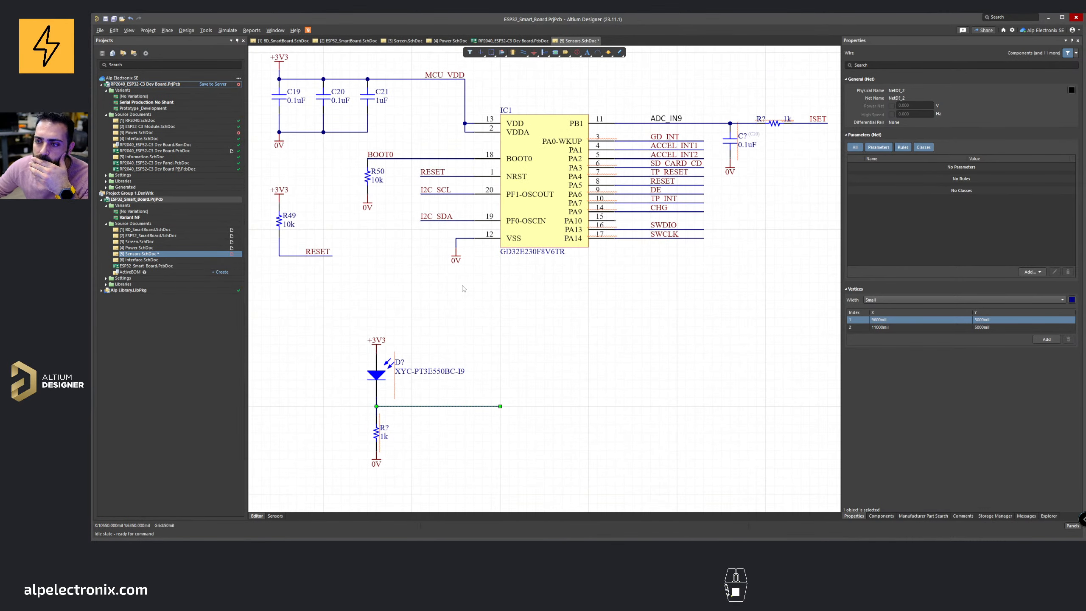
{"action": "scroll", "coordinate": [381, 407], "scroll_direction": "up", "scroll_amount": 3, "text": "ctrl"}
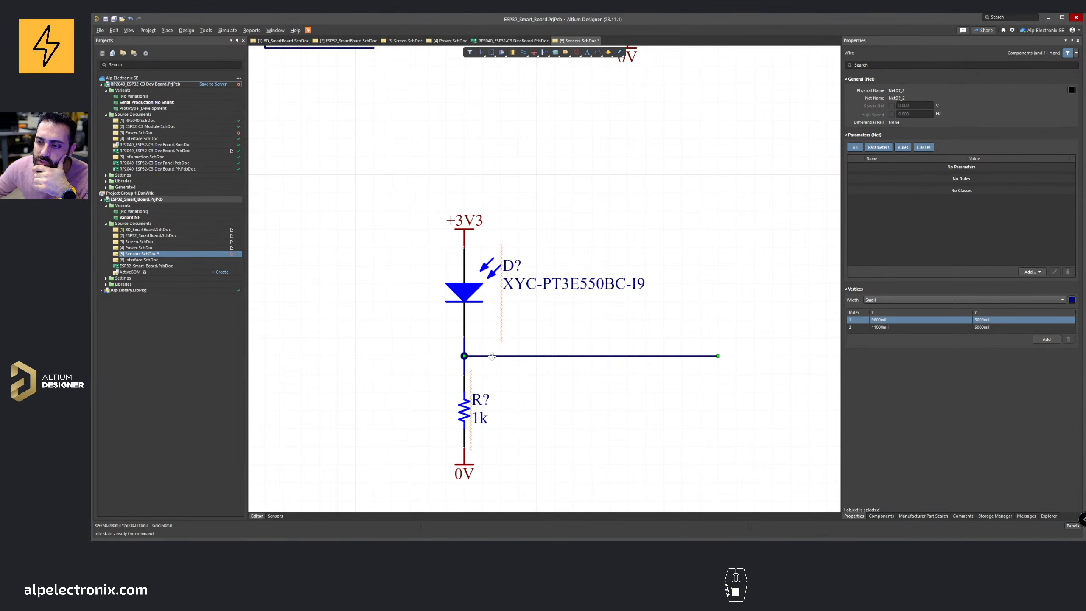
{"action": "right_click_drag", "start_coordinate": [510, 363], "coordinate": [387, 356]}
{"action": "scroll", "coordinate": [388, 356], "scroll_direction": "down", "scroll_amount": 3, "text": "ctrl"}
{"action": "scroll", "coordinate": [388, 357], "scroll_direction": "up", "scroll_amount": 1, "text": "ctrl"}
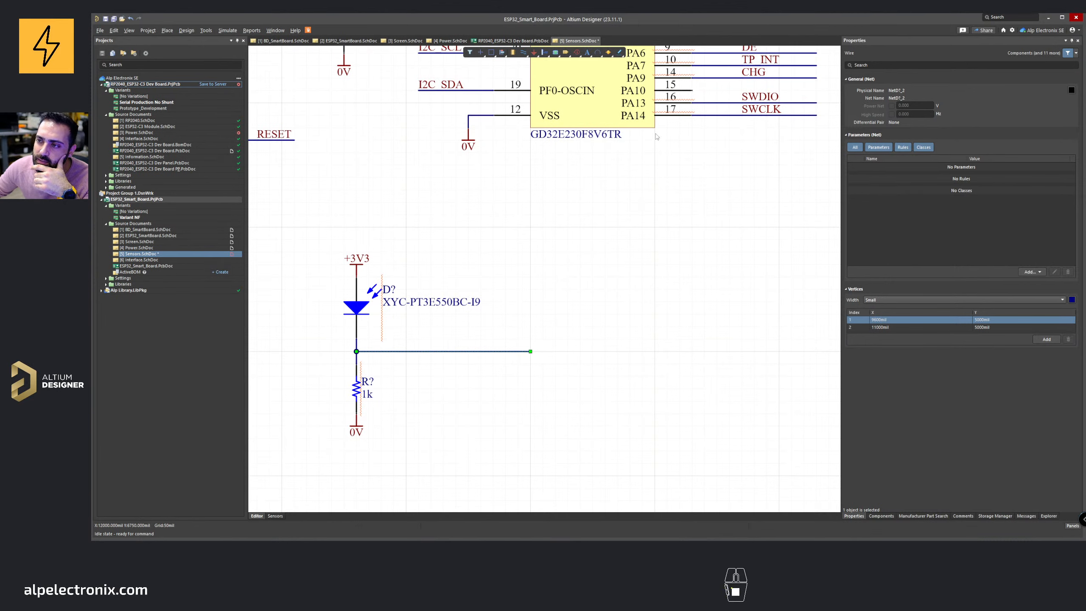
{"action": "right_click_drag", "start_coordinate": [658, 137], "coordinate": [548, 285]}
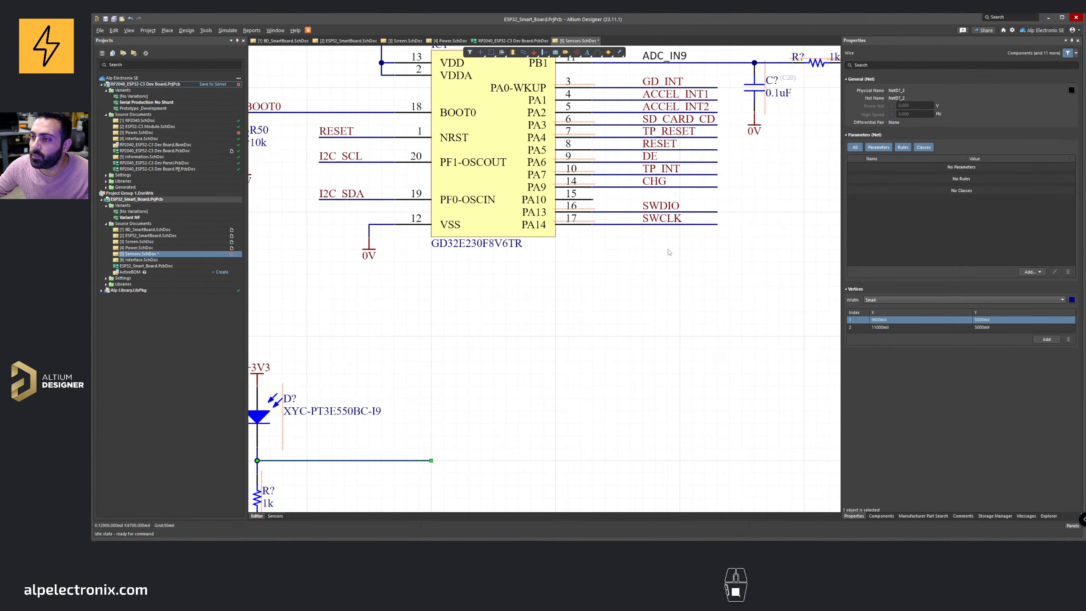
{"action": "right_click_drag", "start_coordinate": [608, 287], "coordinate": [654, 261]}
{"action": "scroll", "coordinate": [656, 262], "scroll_direction": "down", "scroll_amount": 3, "text": "ctrl"}
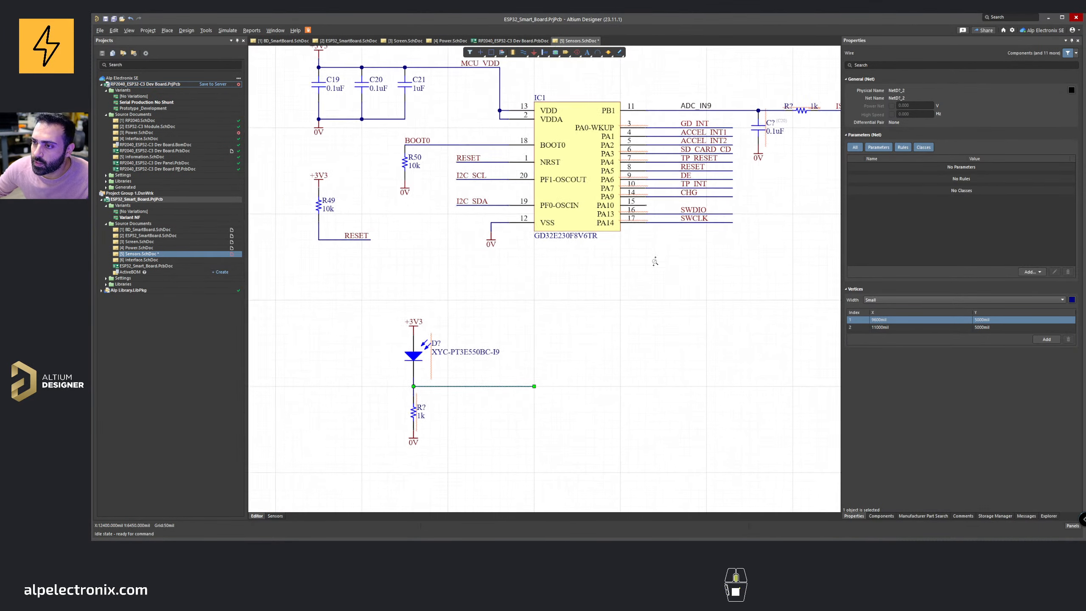
{"action": "right_click", "coordinate": [627, 264]}
{"action": "right_click_drag", "start_coordinate": [487, 303], "coordinate": [508, 294]}
{"action": "left_click", "coordinate": [536, 283]}
Step: Shorten the junction wire back to a short stub
{"action": "scroll", "coordinate": [505, 355], "scroll_direction": "up", "scroll_amount": 2, "text": "ctrl"}
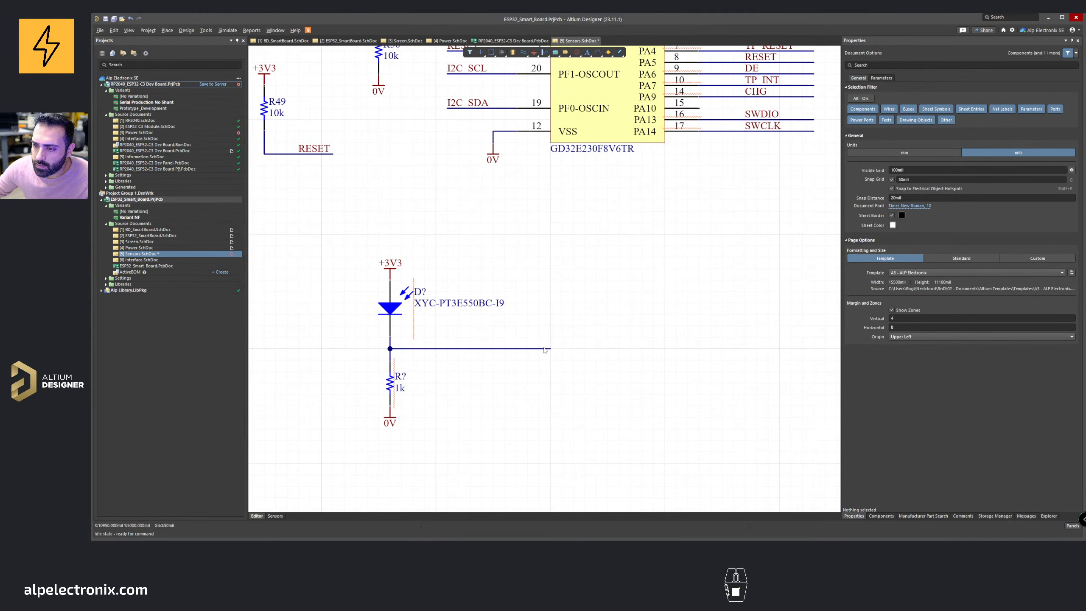
{"action": "left_click", "coordinate": [550, 349]}
{"action": "left_click_drag", "start_coordinate": [550, 349], "coordinate": [482, 348]}
{"action": "left_click", "coordinate": [504, 327]}
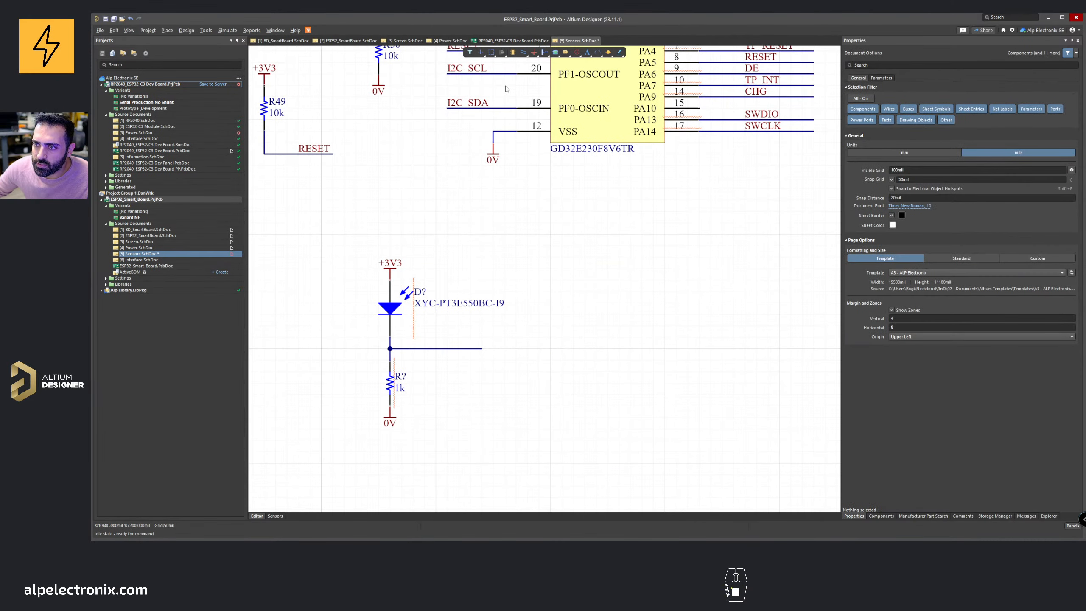
Step: Place a net label named AMB_SNSR on the photodiode junction wire
{"action": "right_click", "coordinate": [524, 53]}
{"action": "left_click", "coordinate": [540, 91]}
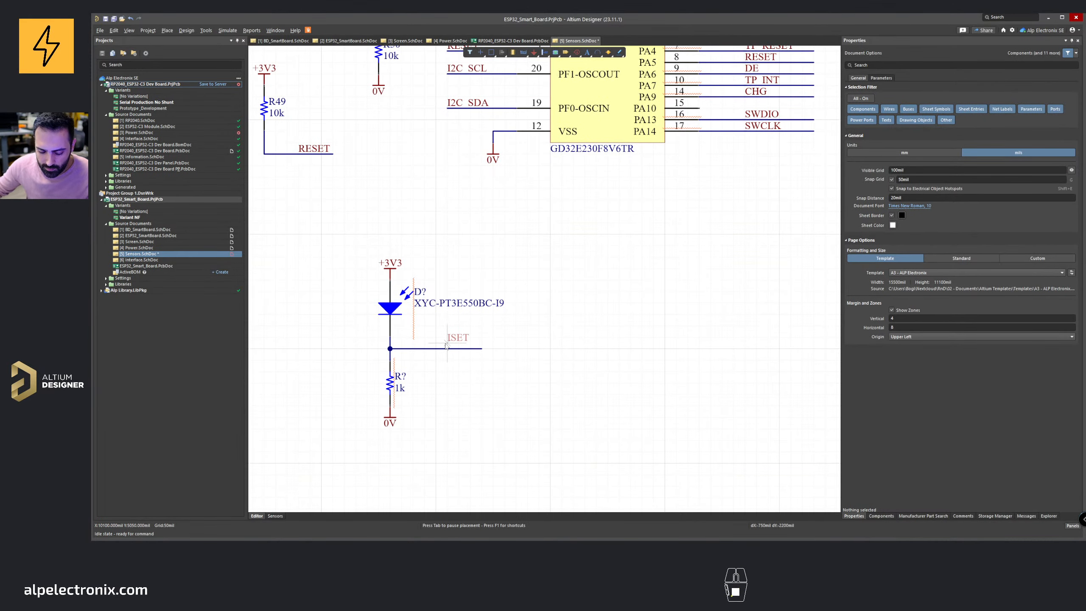
{"action": "key", "text": "Tab"}
{"action": "type", "text": "Light"}
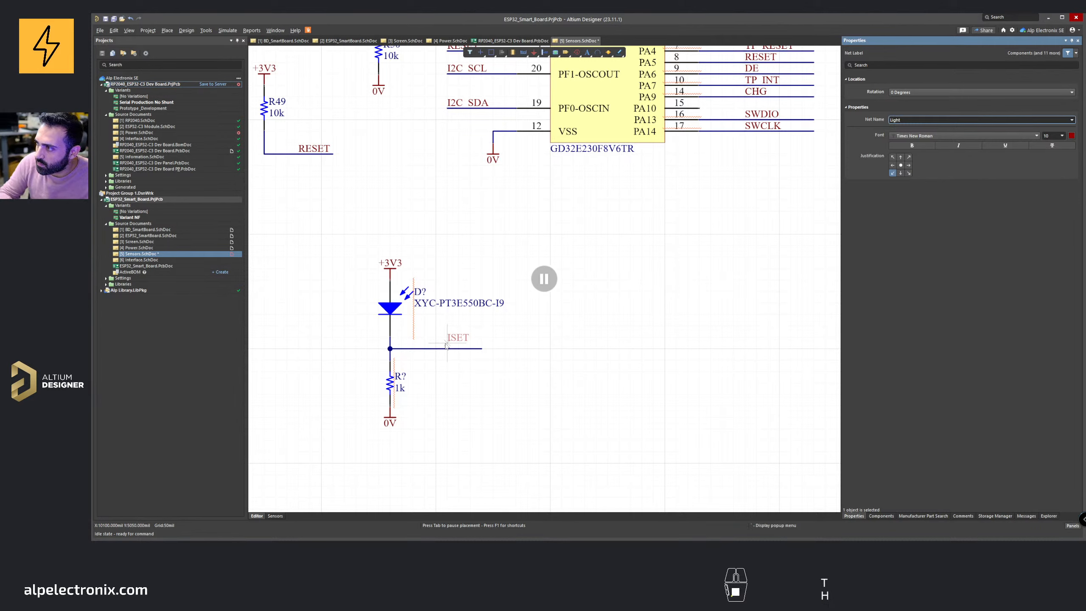
{"action": "key", "text": "ctrl+BackSpace"}
{"action": "type", "text": "LIGHT"}
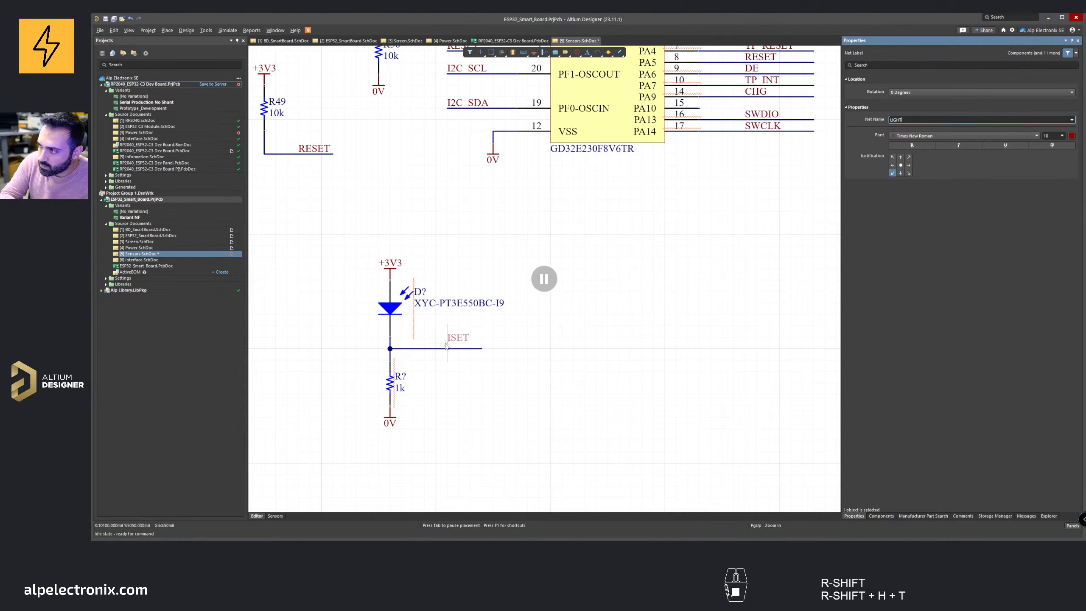
{"action": "key", "text": "BackSpace"}
{"action": "key", "text": "BackSpace"}
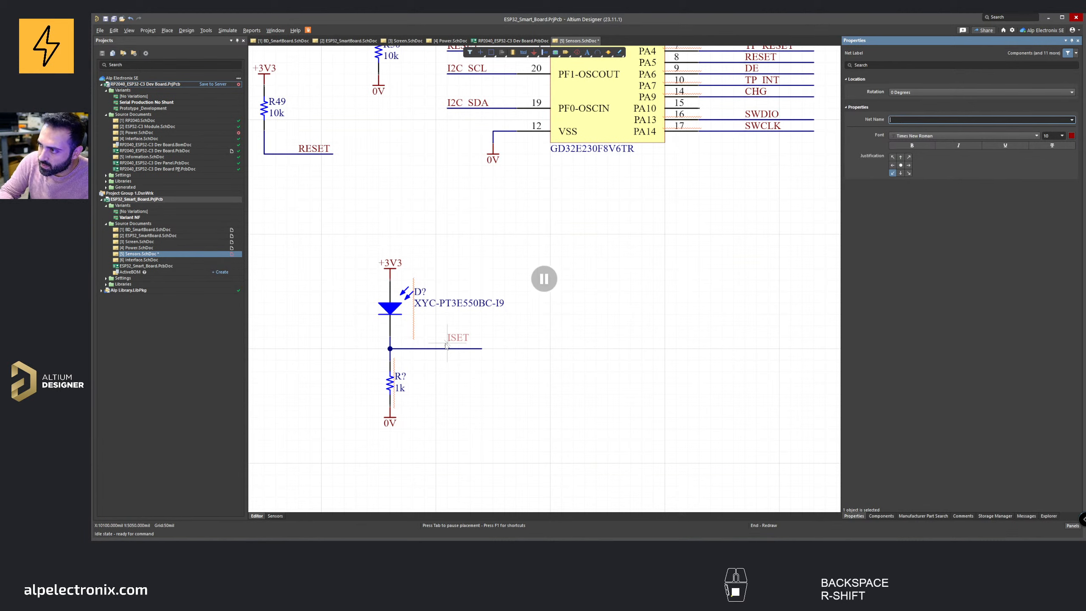
{"action": "type", "text": "AMB"}
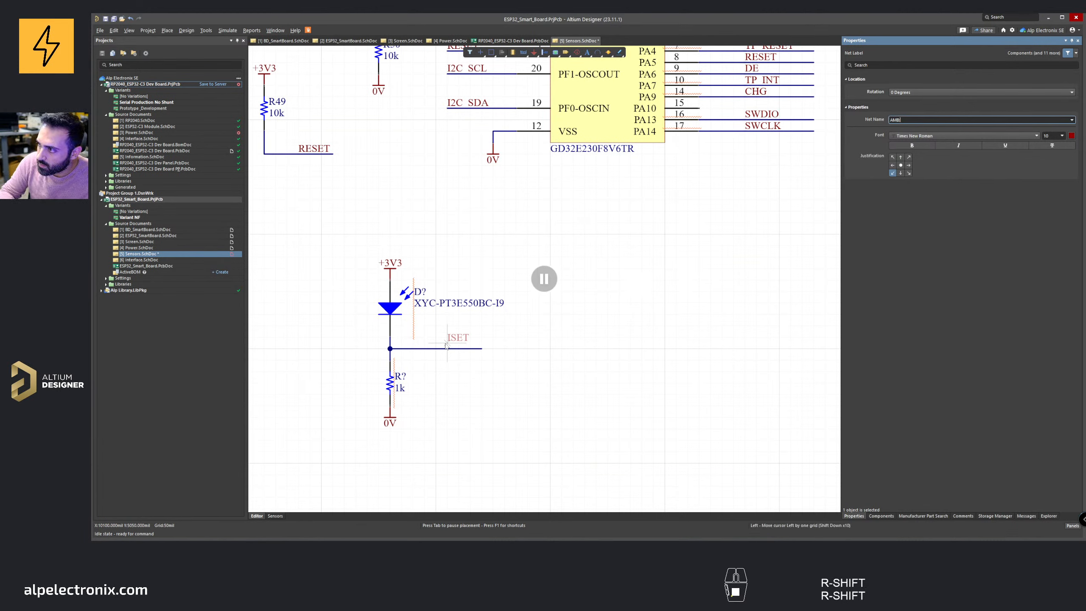
{"action": "type", "text": "_SNSR"}
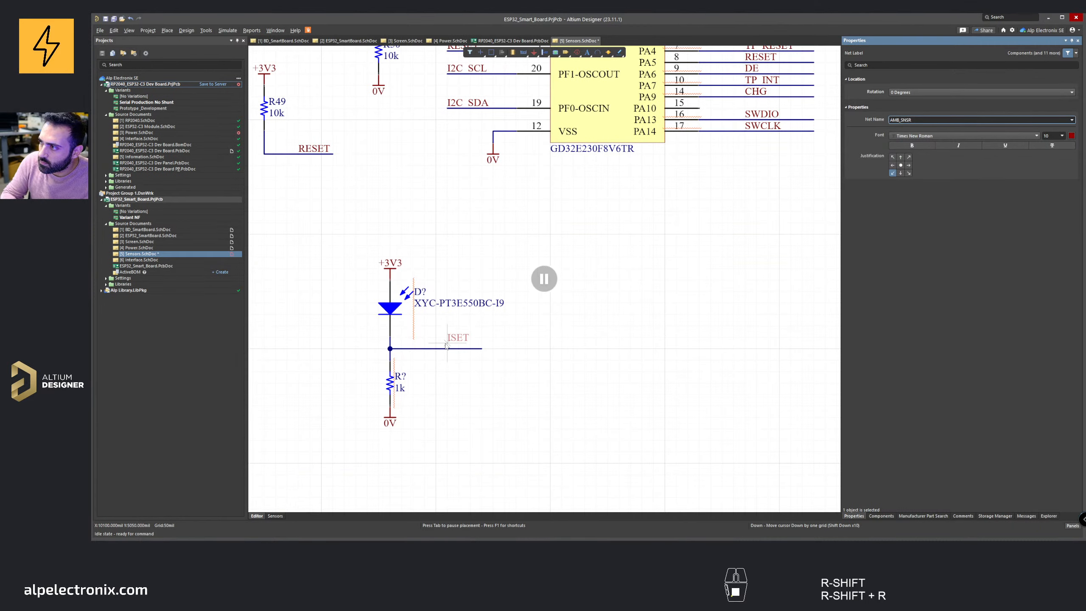
{"action": "key", "text": "Return"}
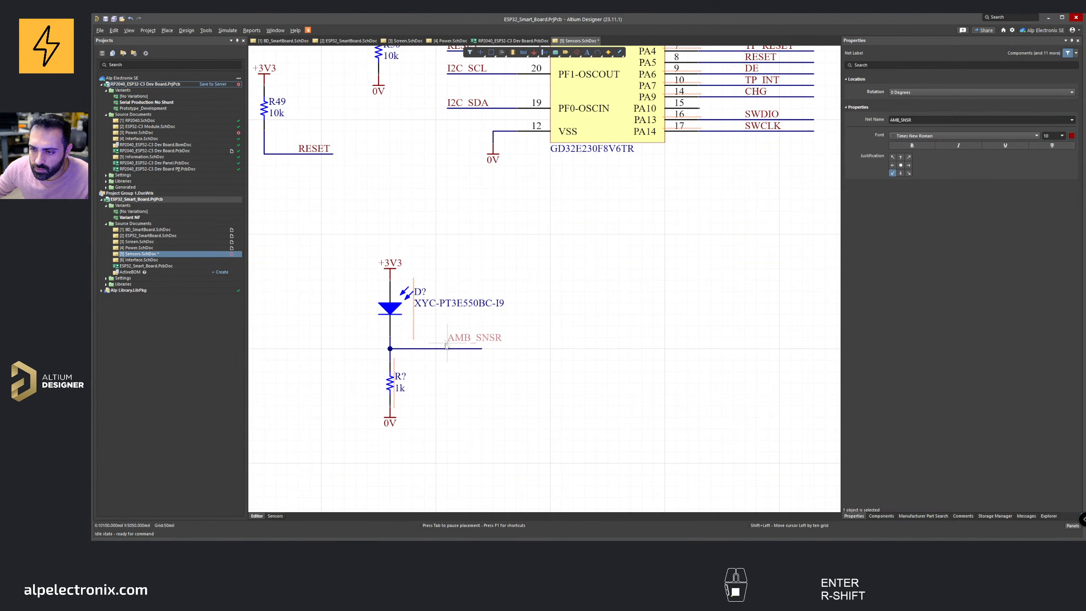
{"action": "left_click", "coordinate": [424, 350]}
{"action": "right_click", "coordinate": [486, 329]}
{"action": "scroll", "coordinate": [486, 329], "scroll_direction": "down", "scroll_amount": 1}
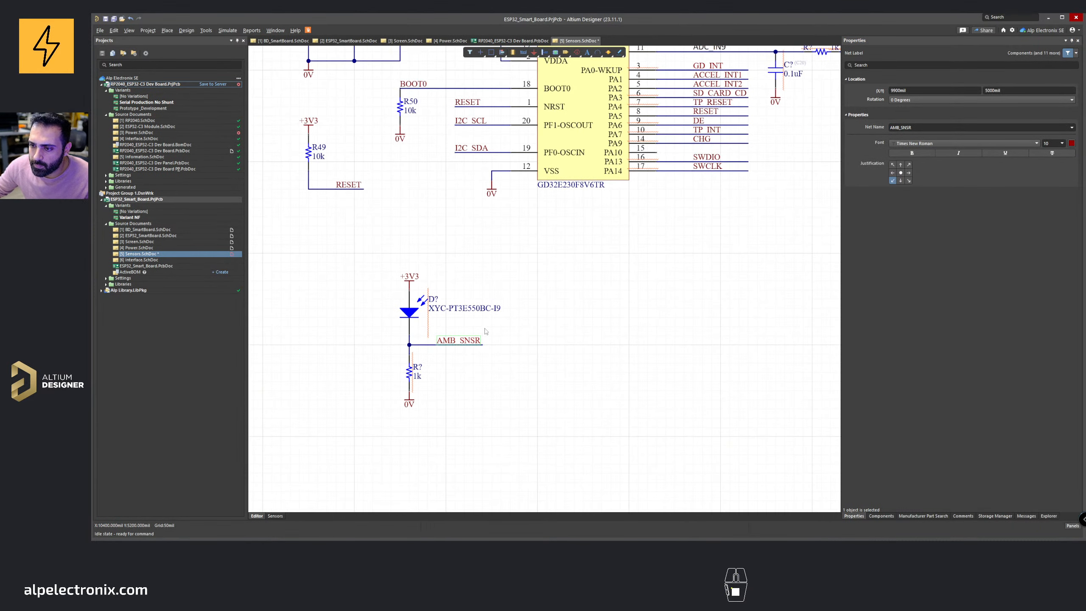
Step: Move the AMB_SNSR net label up beside the GD32 microcontroller pins
{"action": "right_click_drag", "start_coordinate": [485, 329], "coordinate": [419, 352]}
{"action": "left_click_drag", "start_coordinate": [392, 363], "coordinate": [728, 206], "text": "shift"}
{"action": "right_click_drag", "start_coordinate": [735, 208], "coordinate": [544, 301]}
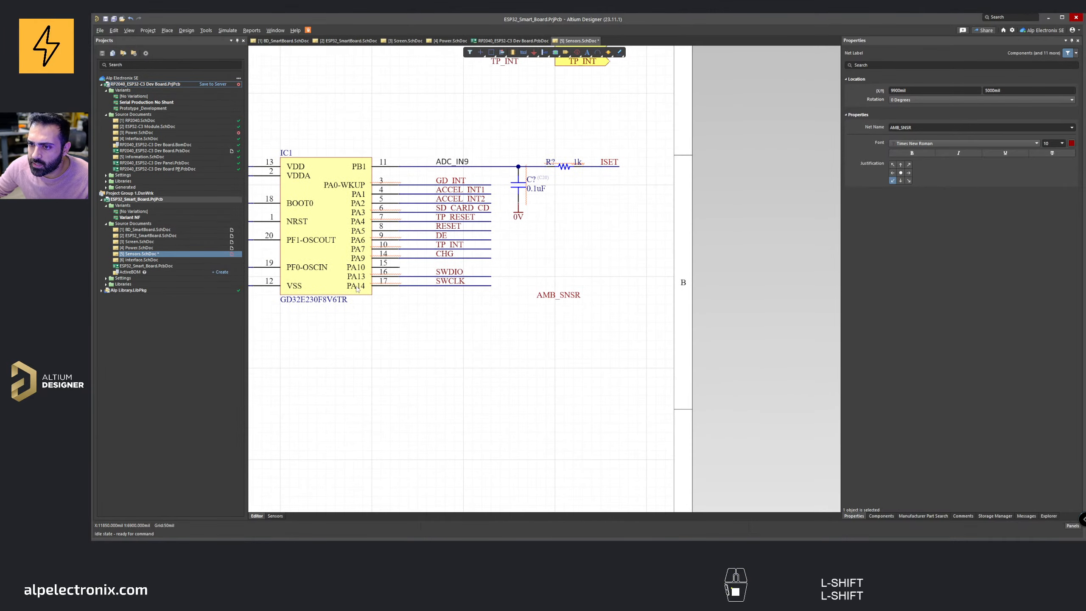
{"action": "scroll", "coordinate": [358, 290], "scroll_direction": "up", "scroll_amount": 2}
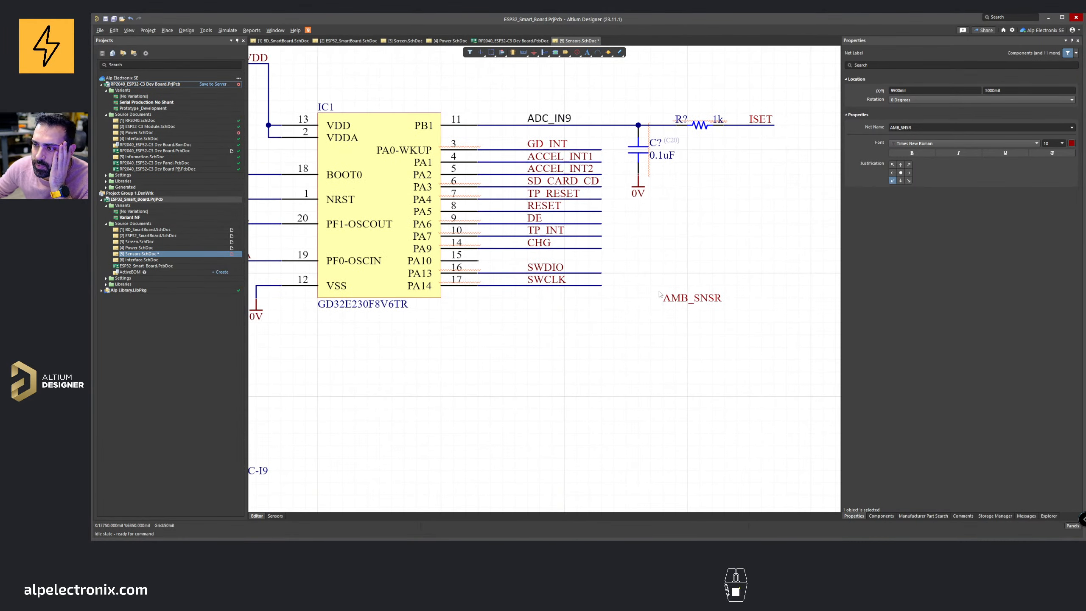
{"action": "left_click_drag", "start_coordinate": [659, 295], "coordinate": [739, 262]}
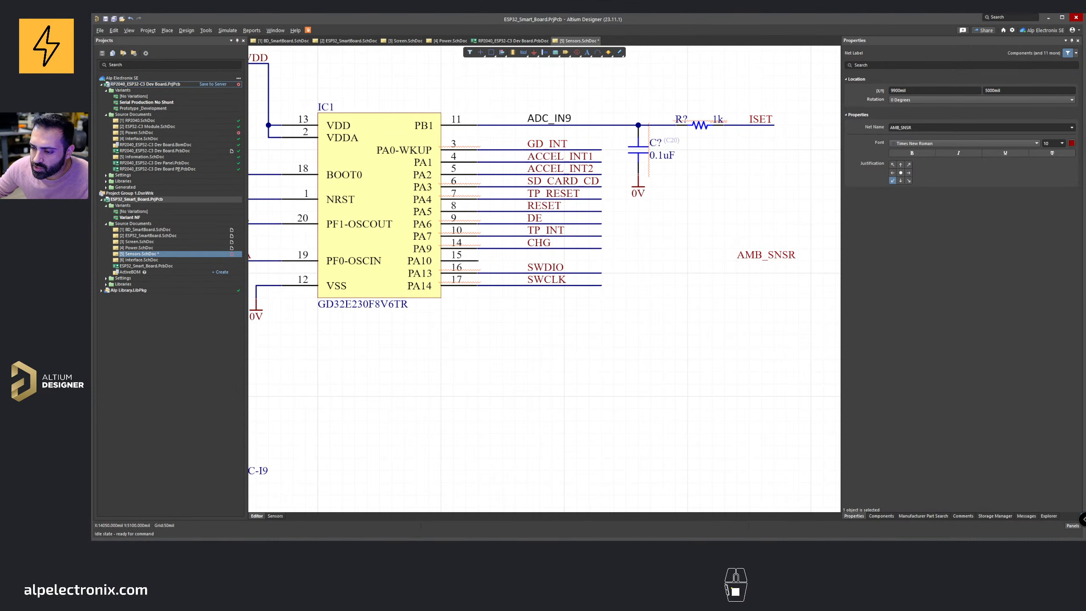
Step: Examine the GD32E230 datasheet pin table to find which pins offer analog ADC inputs
{"action": "left_click", "coordinate": [523, 540]}
{"action": "left_click", "coordinate": [483, 520]}
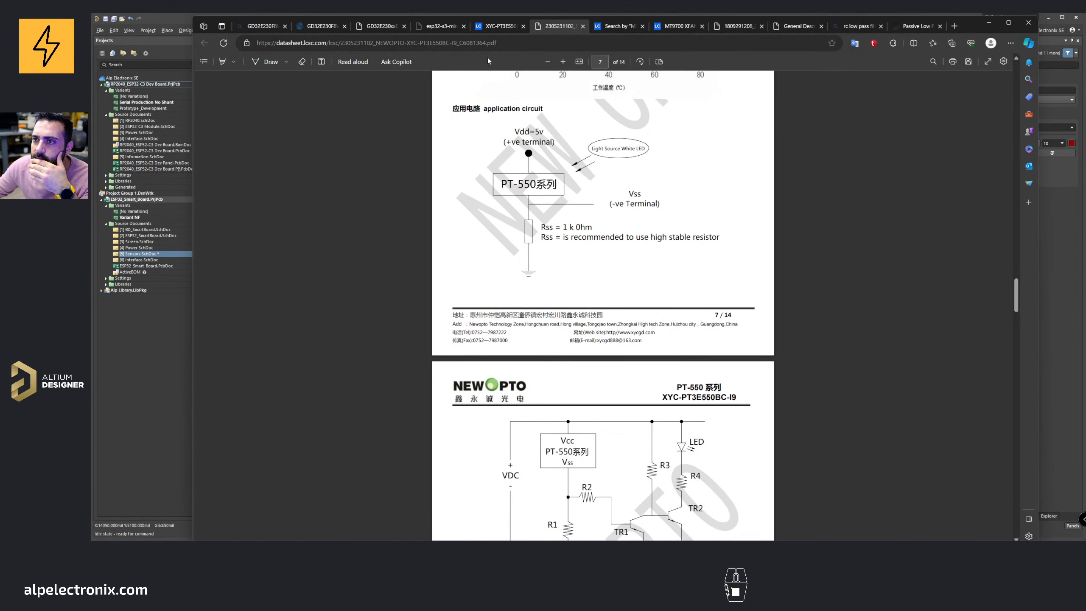
{"action": "left_click", "coordinate": [421, 27]}
{"action": "left_click", "coordinate": [388, 31]}
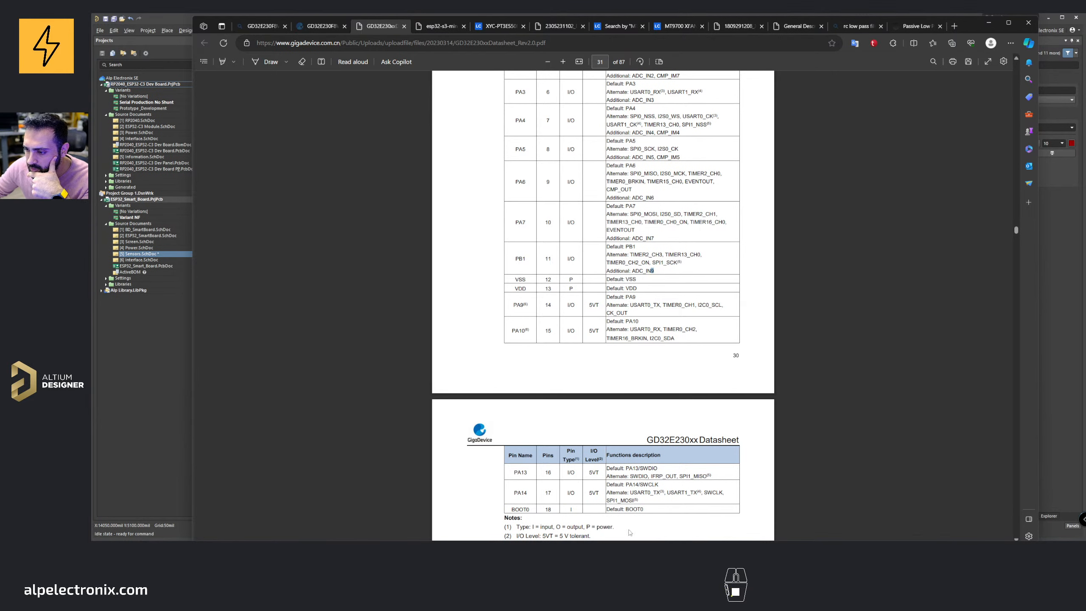
{"action": "key", "text": "alt+Tab"}
{"action": "key", "text": "alt+Tab"}
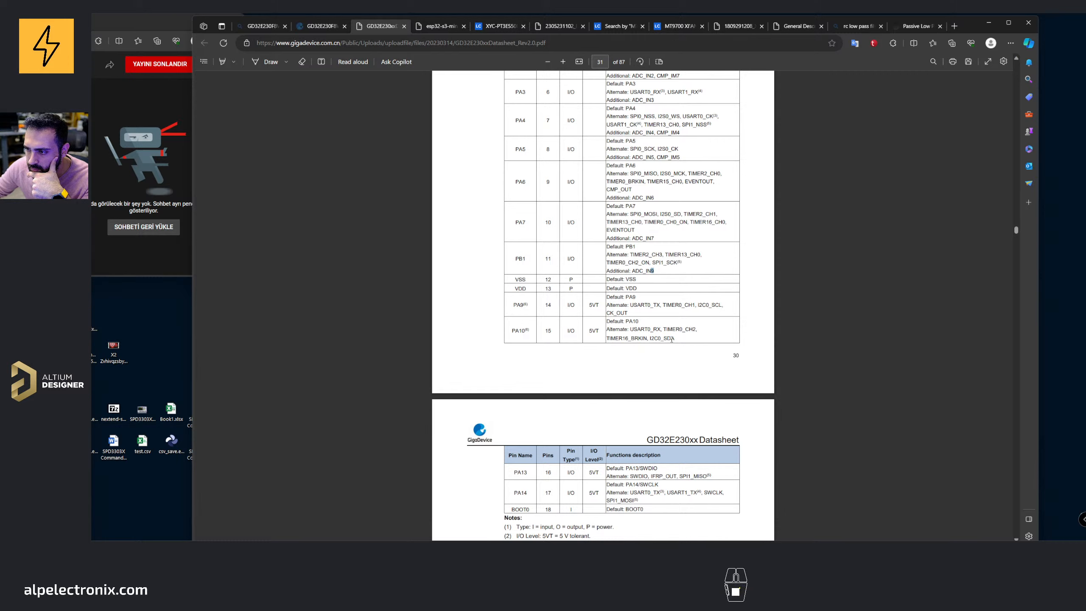
{"action": "mouse_move", "coordinate": [672, 339]}
{"action": "left_mouse_down"}
{"action": "mouse_move", "coordinate": [609, 320]}
{"action": "mouse_move", "coordinate": [610, 338]}
{"action": "mouse_move", "coordinate": [672, 339]}
{"action": "left_mouse_up"}
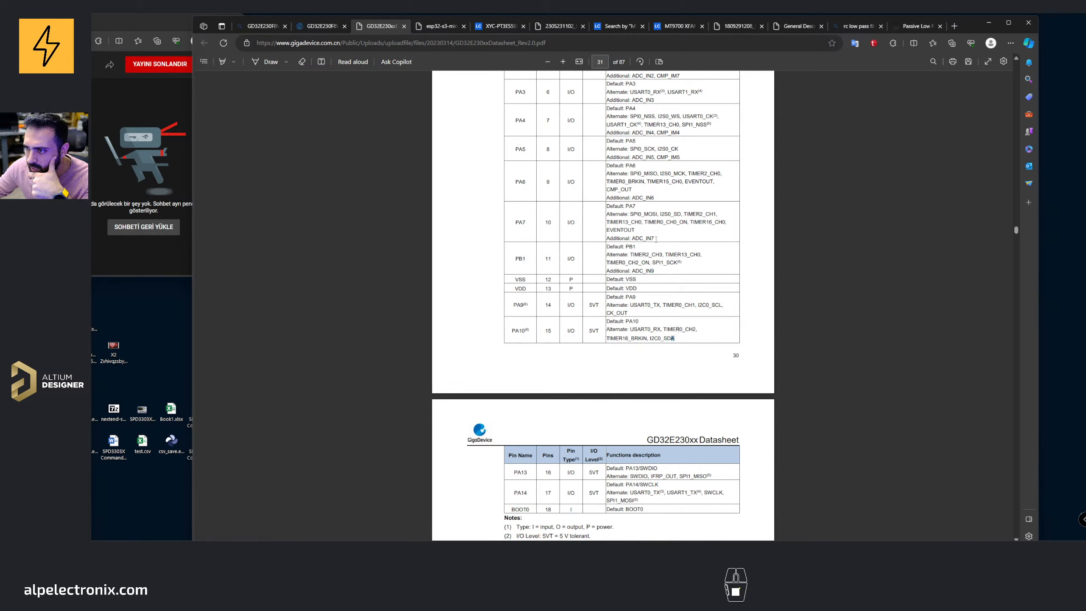
{"action": "left_click_drag", "start_coordinate": [656, 239], "coordinate": [633, 236]}
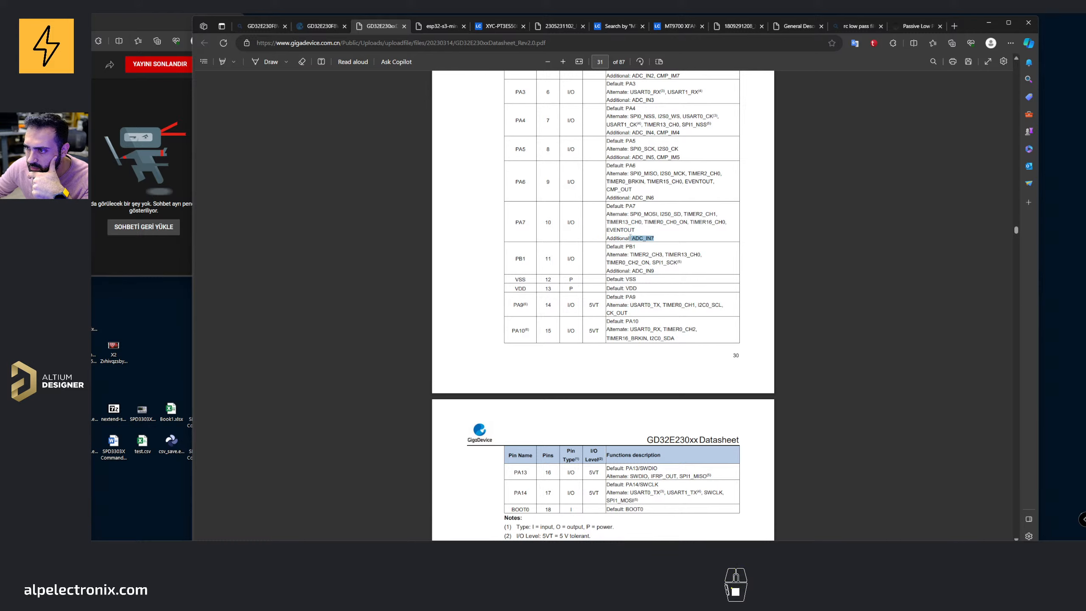
{"action": "left_click", "coordinate": [984, 25]}
{"action": "left_click", "coordinate": [648, 538]}
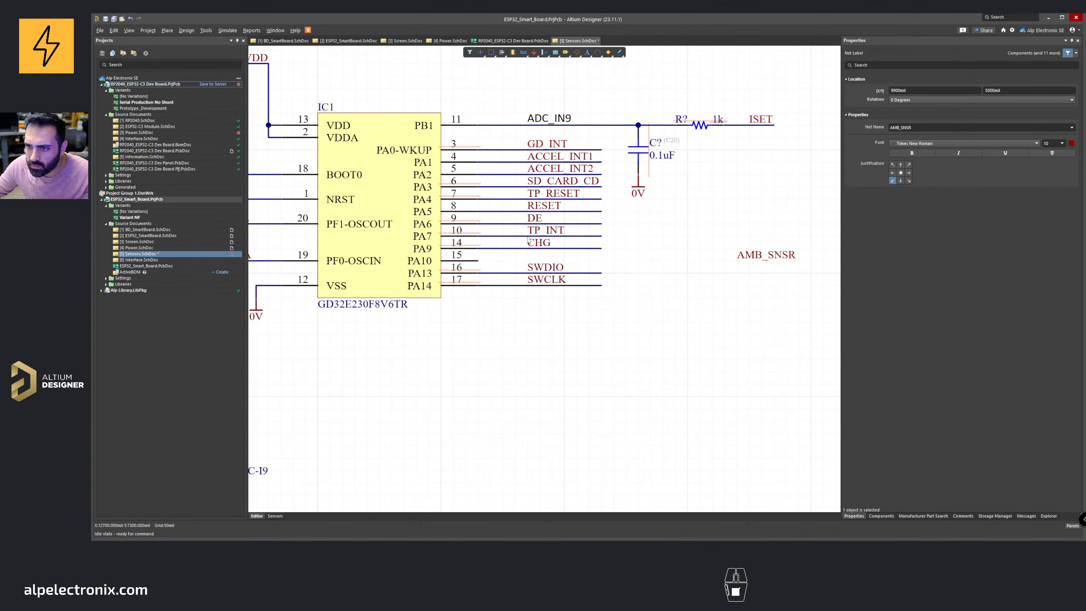
Step: Move the TP_INT label from PA7 to PA10 and wire the PA10 pin out to it
{"action": "left_click_drag", "start_coordinate": [534, 233], "coordinate": [527, 260], "text": "ctrl"}
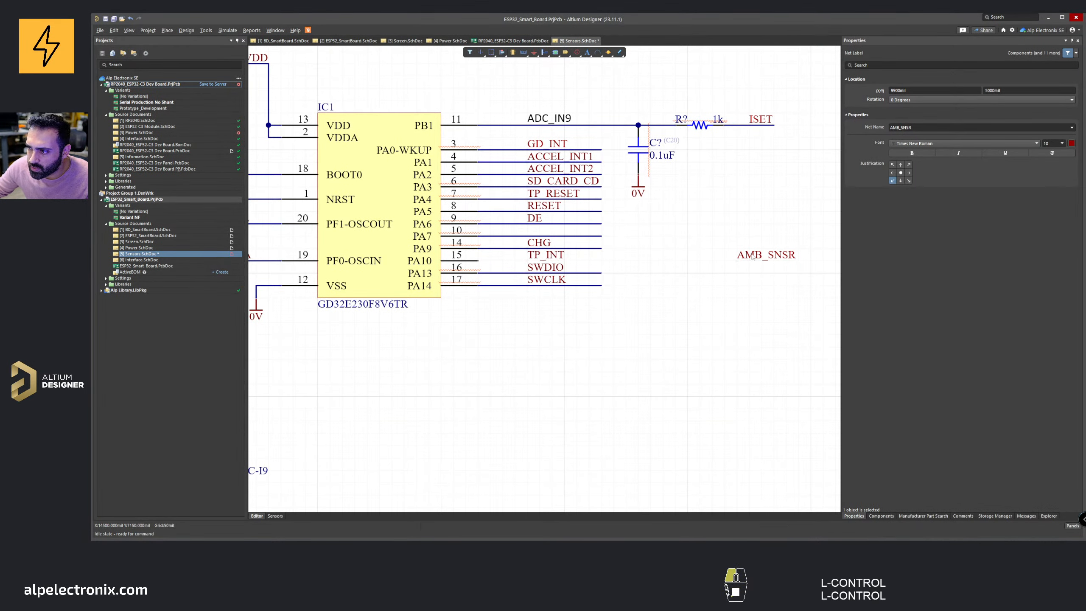
{"action": "left_click_drag", "start_coordinate": [739, 254], "coordinate": [754, 236]}
{"action": "key", "text": "ctrl+w"}
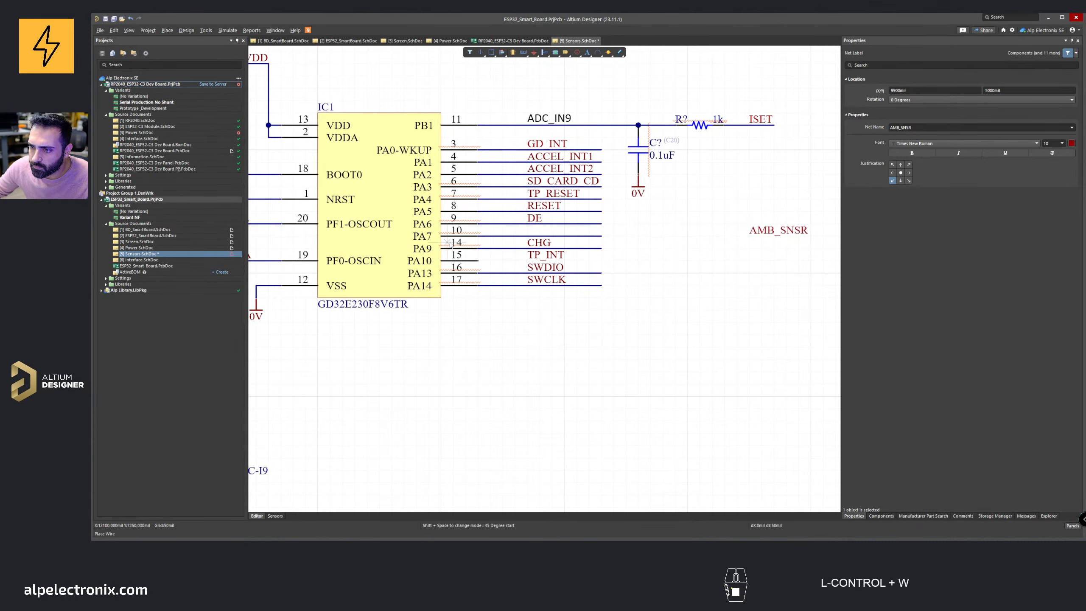
{"action": "left_click", "coordinate": [478, 261]}
{"action": "key", "text": "w"}
{"action": "left_click", "coordinate": [601, 261]}
{"action": "right_click", "coordinate": [603, 262]}
{"action": "right_click", "coordinate": [604, 260]}
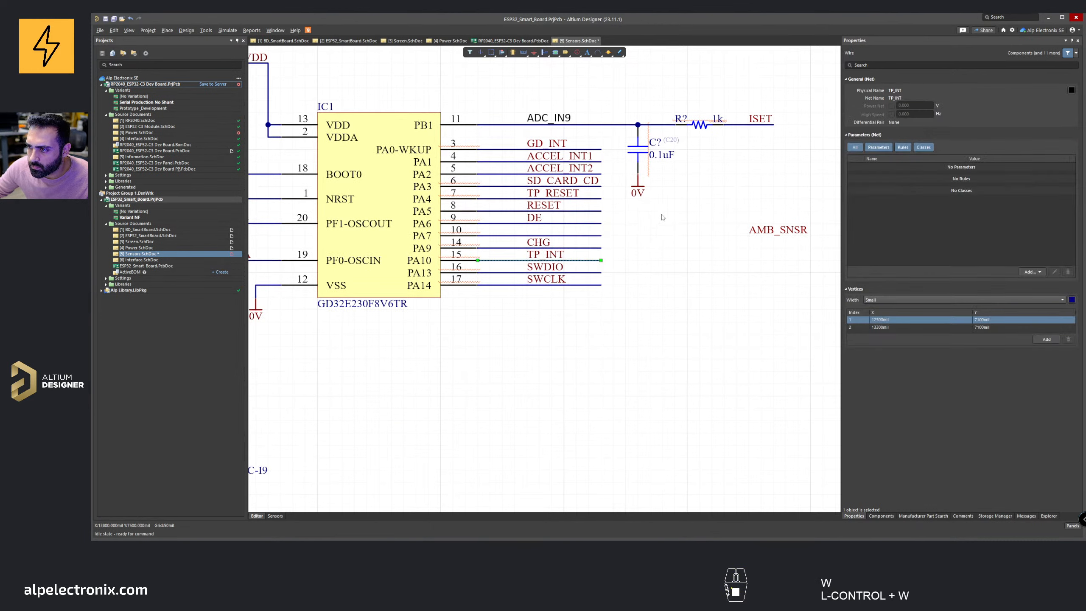
Step: Copy the PB1 resistor-capacitor filter onto the AMB_SNSR line, wire it to the PA7 pin, and save
{"action": "left_click_drag", "start_coordinate": [661, 215], "coordinate": [722, 165]}
{"action": "left_click_drag", "start_coordinate": [728, 204], "coordinate": [674, 236]}
{"action": "left_click", "coordinate": [779, 227]}
{"action": "left_click", "coordinate": [776, 236]}
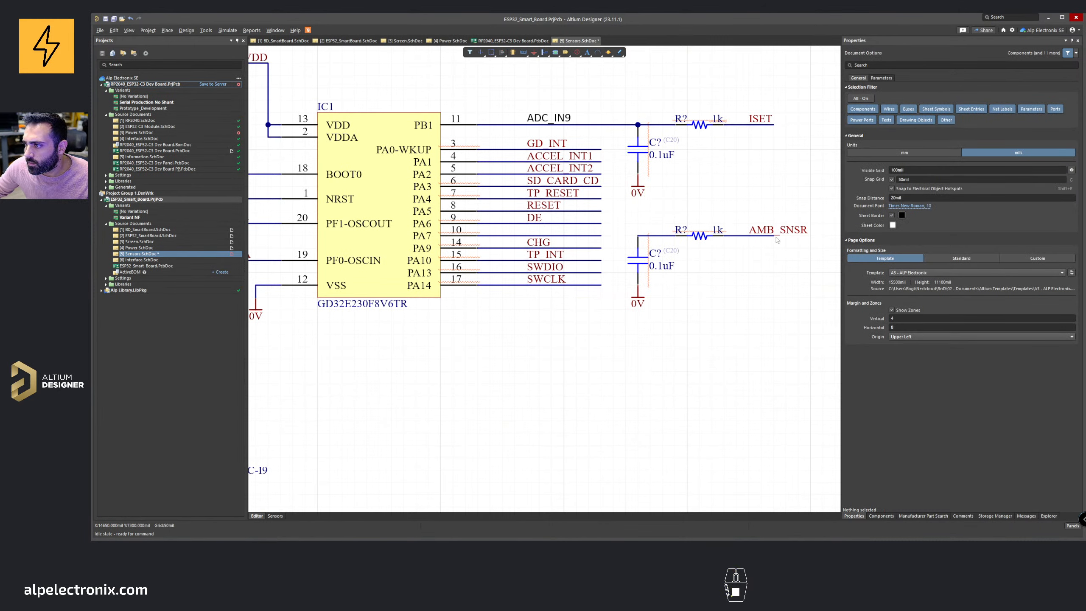
{"action": "left_click", "coordinate": [793, 193]}
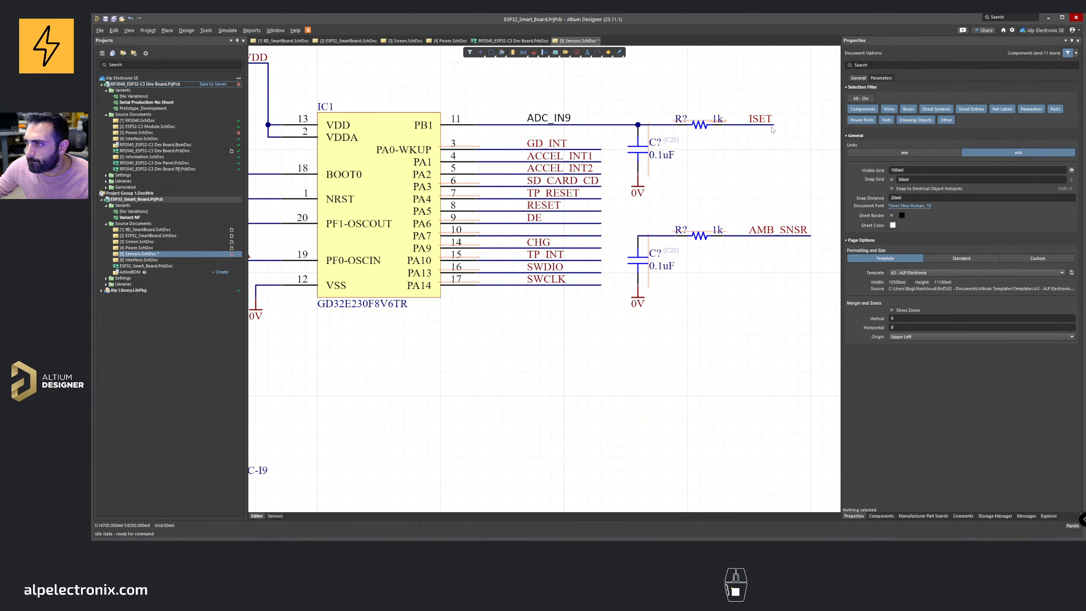
{"action": "key", "text": "ctrl+w"}
{"action": "left_click", "coordinate": [638, 238]}
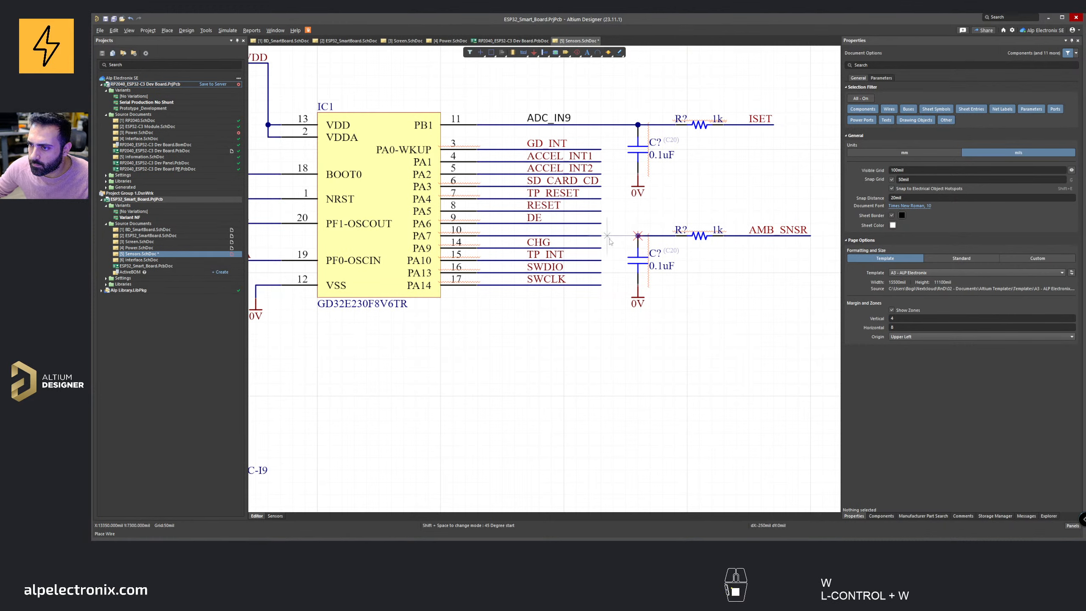
{"action": "left_click", "coordinate": [602, 237]}
{"action": "right_click", "coordinate": [663, 209]}
{"action": "middle_click_drag", "start_coordinate": [668, 189], "coordinate": [681, 196]}
{"action": "key", "text": "ctrl+s"}
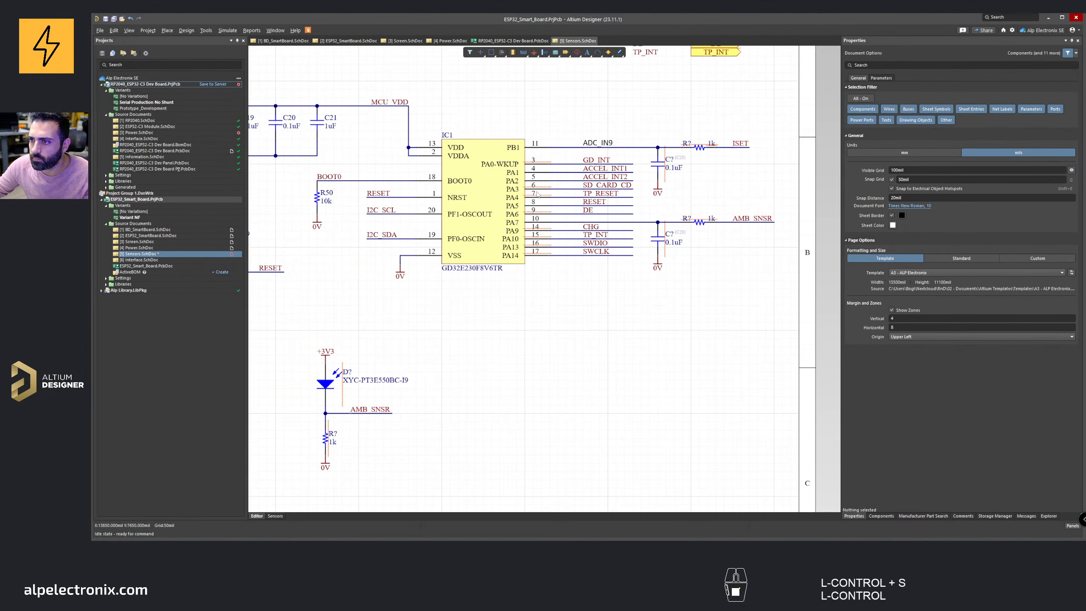
Step: Copy the ADC_IN9 net label onto the PA7 wire and rename it ADC_IN7
{"action": "middle_click_drag", "start_coordinate": [542, 159], "coordinate": [546, 137]}
{"action": "left_click_drag", "start_coordinate": [645, 134], "coordinate": [653, 248], "text": "shift"}
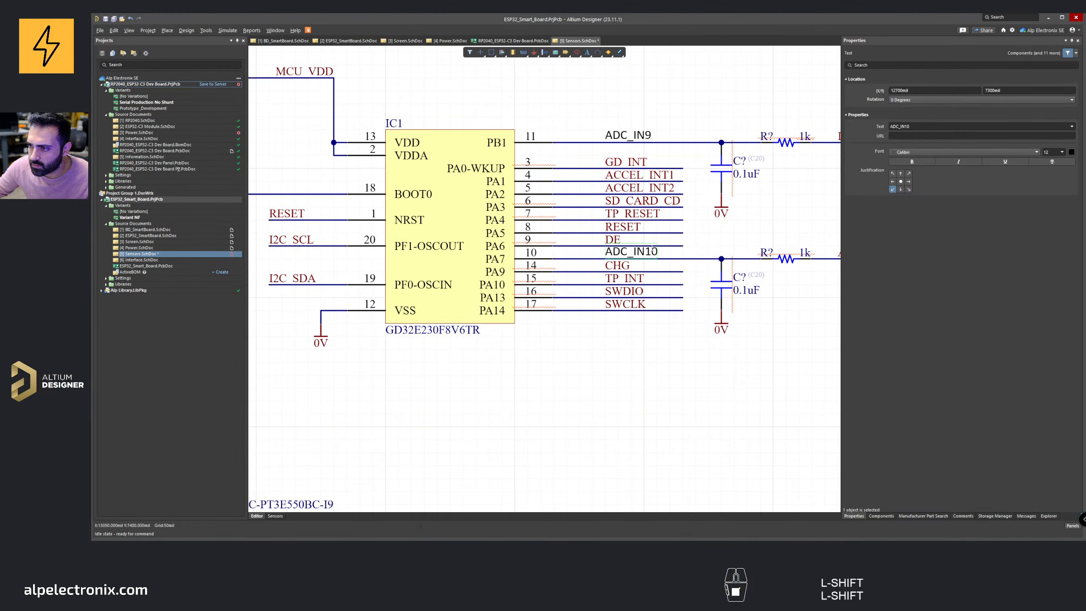
{"action": "left_click", "coordinate": [661, 251]}
{"action": "key", "text": "BackSpace"}
{"action": "key", "text": "BackSpace"}
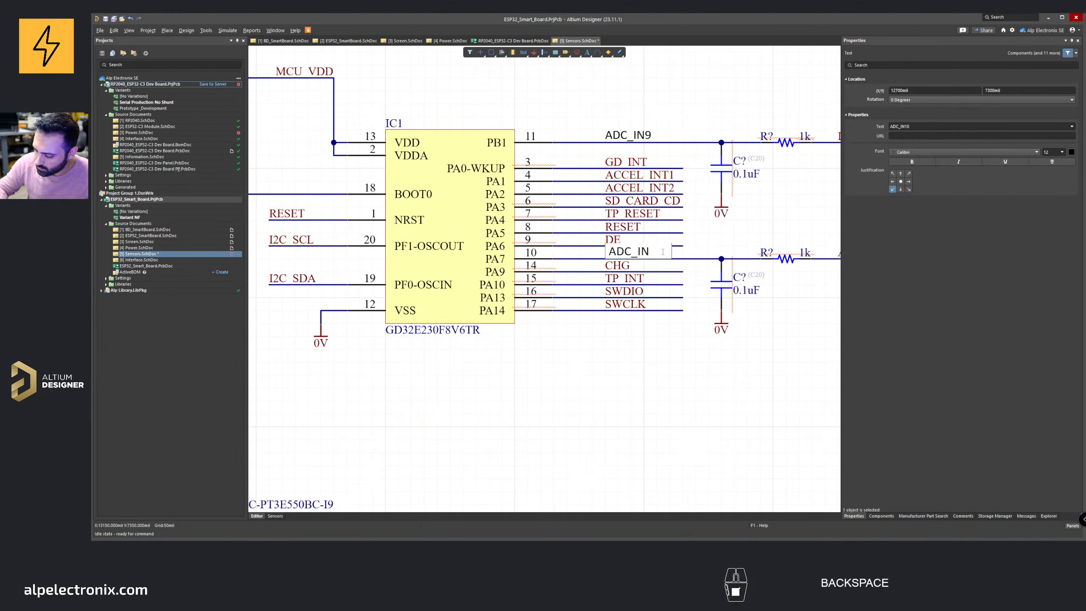
{"action": "type", "text": "7"}
{"action": "key", "text": "Return"}
Step: Delete the ADC net labels on the PB1 and PA7 wires
{"action": "right_click_drag", "start_coordinate": [656, 131], "coordinate": [576, 146]}
{"action": "key", "text": "Delete"}
{"action": "left_click", "coordinate": [568, 263]}
{"action": "key", "text": "Delete"}
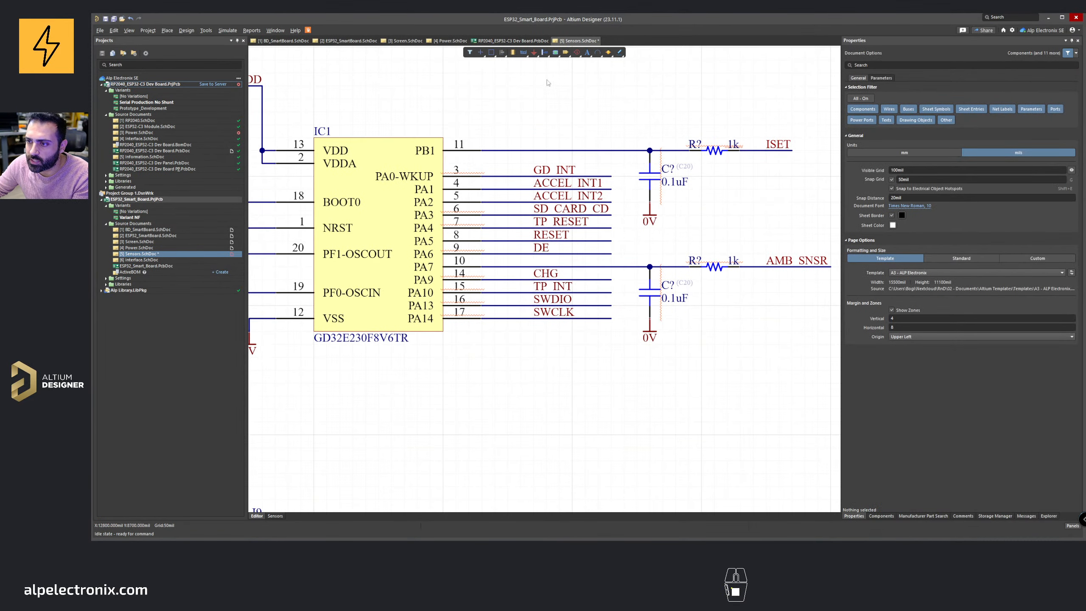
Step: Place a net label named ADC_IN7 on the PA7 pin wire
{"action": "left_click", "coordinate": [523, 53]}
{"action": "key", "text": "Tab"}
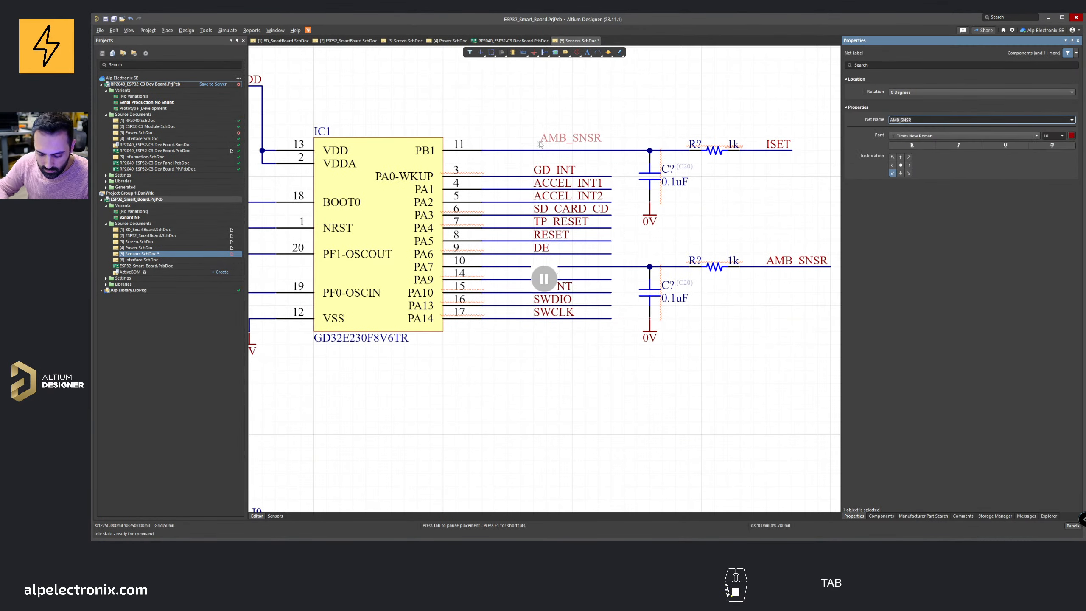
{"action": "type", "text": "ADC_IN"}
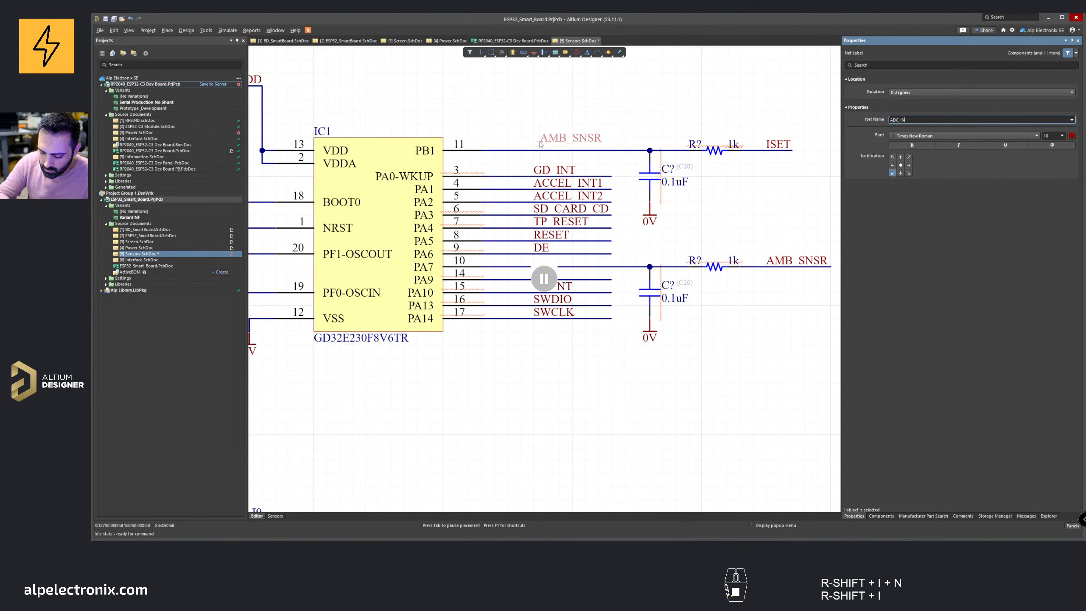
{"action": "key", "text": "Left"}
{"action": "key", "text": "Right"}
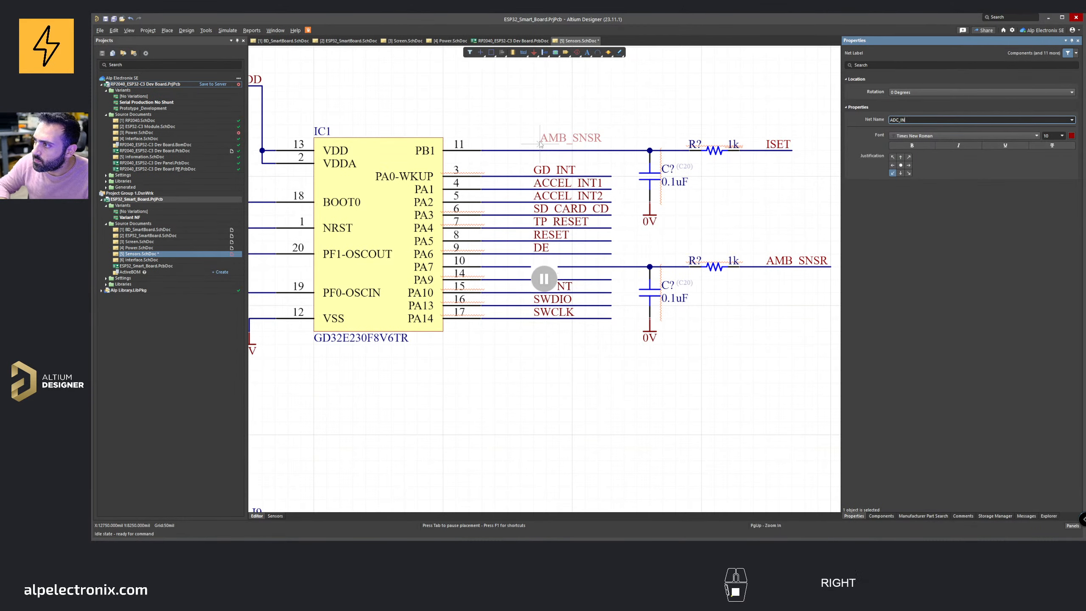
{"action": "type", "text": "7"}
{"action": "key", "text": "Return"}
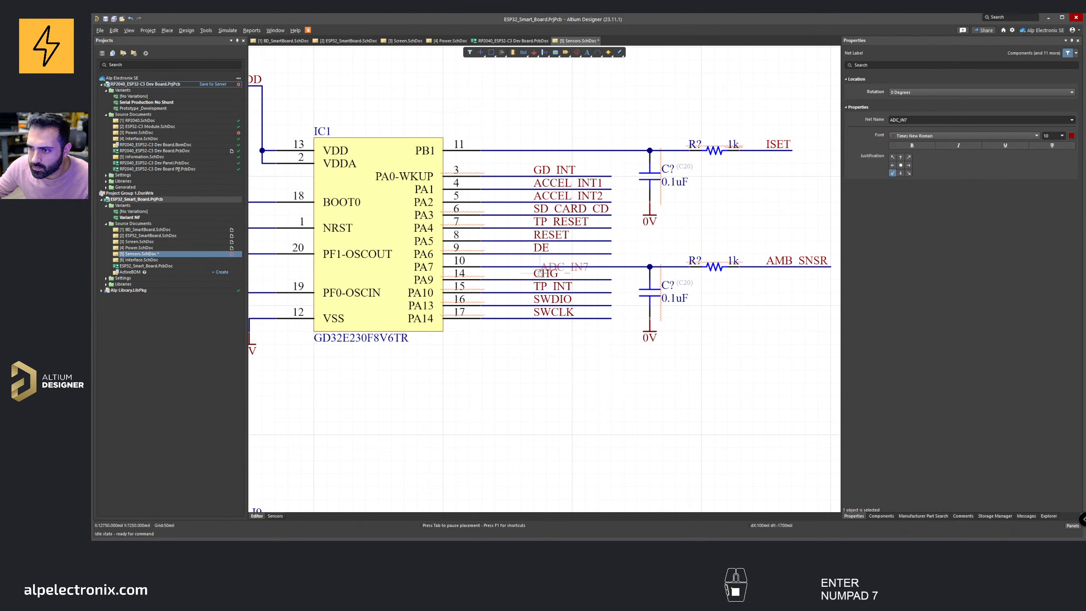
{"action": "left_click", "coordinate": [535, 266]}
Step: Place an ADC_IN9 net label on the PB1 pin wire and delete the stray extra label
{"action": "left_click", "coordinate": [528, 111]}
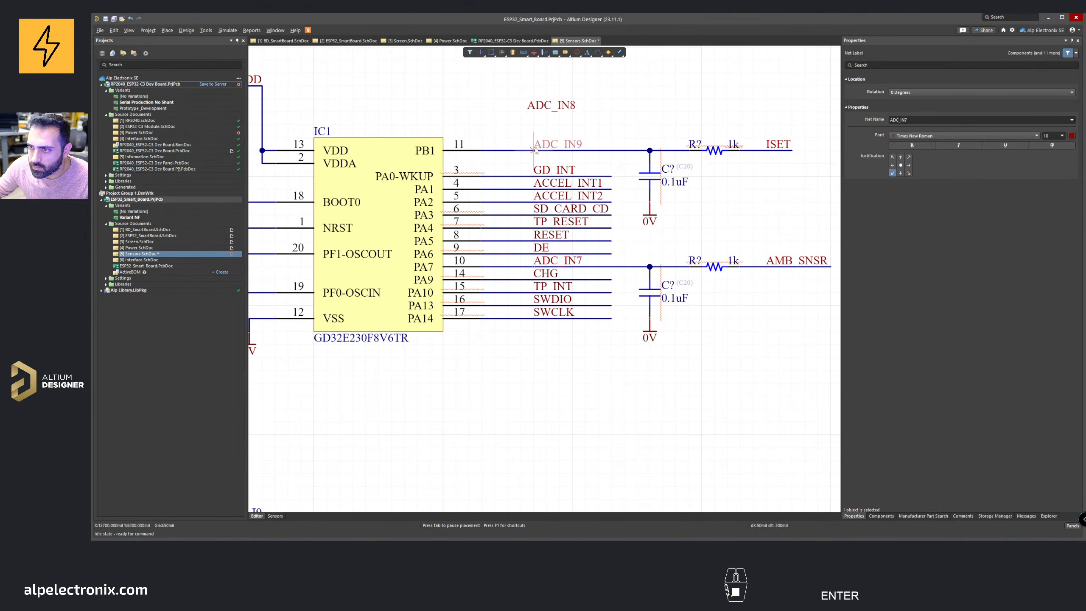
{"action": "left_click", "coordinate": [535, 151]}
{"action": "key", "text": "Escape"}
{"action": "left_click", "coordinate": [541, 107]}
{"action": "key", "text": "Delete"}
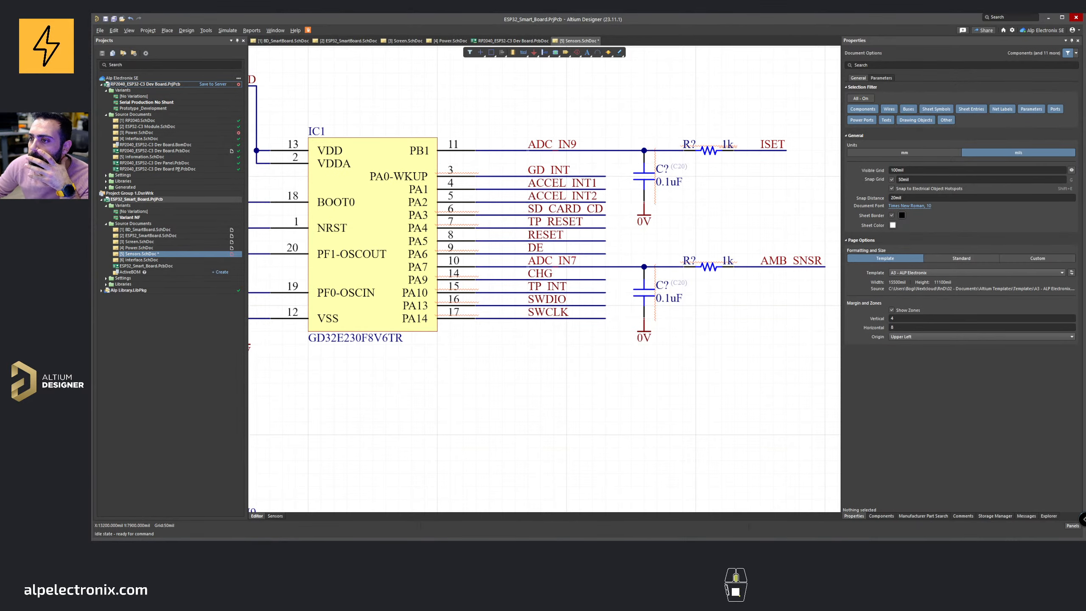
Step: Reposition the BME688 sensor circuit on the sheet and save the schematic
{"action": "scroll", "coordinate": [556, 253], "scroll_direction": "down", "scroll_amount": 4, "text": "ctrl"}
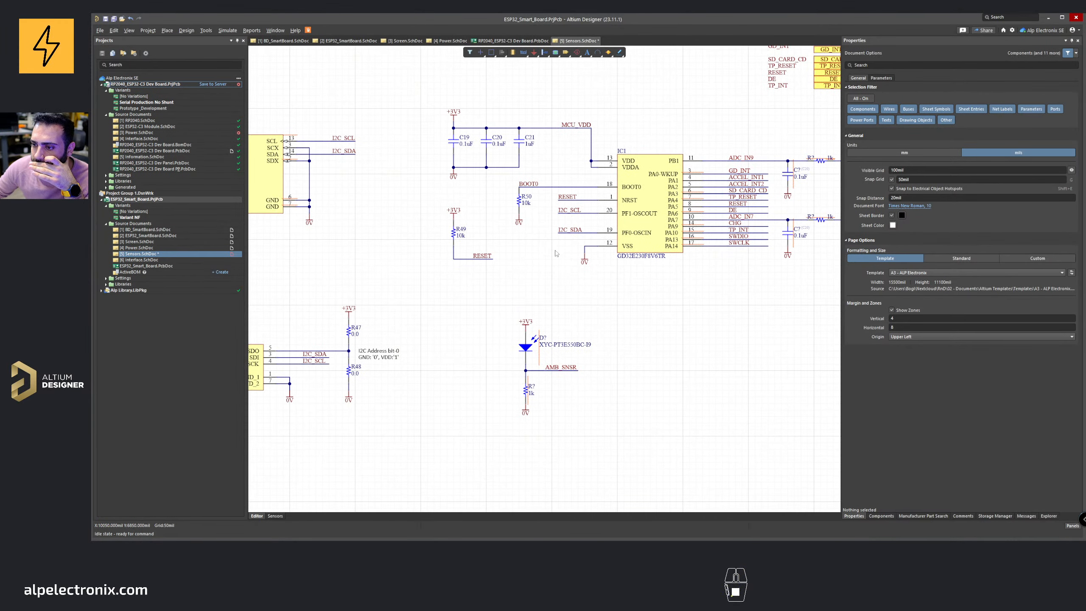
{"action": "scroll", "coordinate": [556, 254], "scroll_direction": "down", "scroll_amount": 1, "text": "ctrl"}
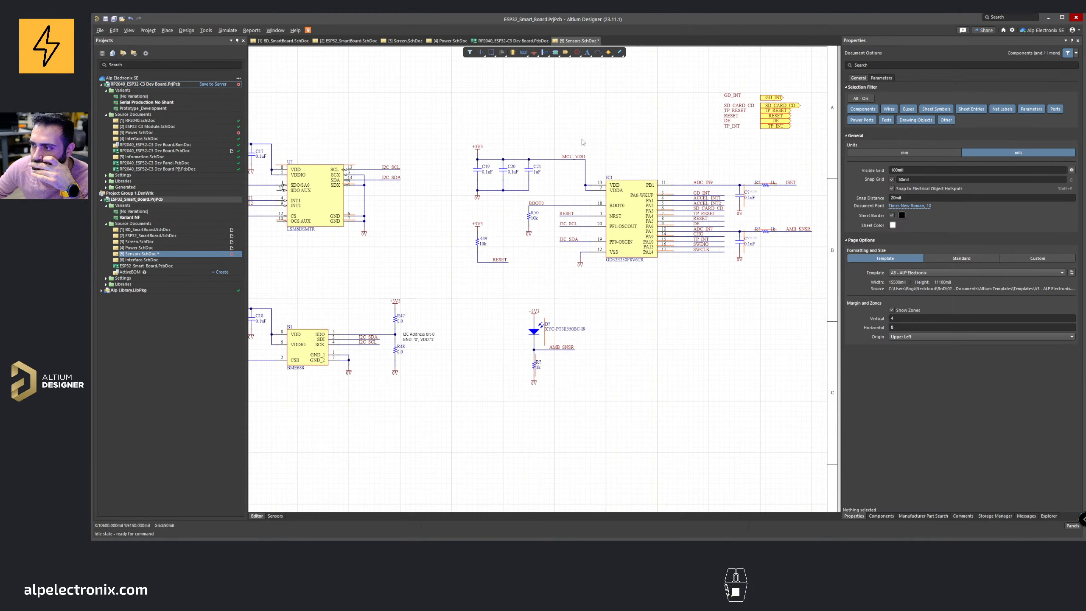
{"action": "right_click_drag", "start_coordinate": [565, 376], "coordinate": [658, 327]}
{"action": "right_click_drag", "start_coordinate": [302, 218], "coordinate": [423, 212]}
{"action": "middle_click_drag", "start_coordinate": [423, 205], "coordinate": [423, 212]}
{"action": "left_click_drag", "start_coordinate": [412, 220], "coordinate": [631, 318]}
{"action": "middle_click_drag", "start_coordinate": [534, 325], "coordinate": [530, 295]}
{"action": "middle_click_drag", "start_coordinate": [480, 240], "coordinate": [481, 278]}
{"action": "right_click_drag", "start_coordinate": [490, 246], "coordinate": [492, 279]}
{"action": "middle_click_drag", "start_coordinate": [488, 274], "coordinate": [484, 260]}
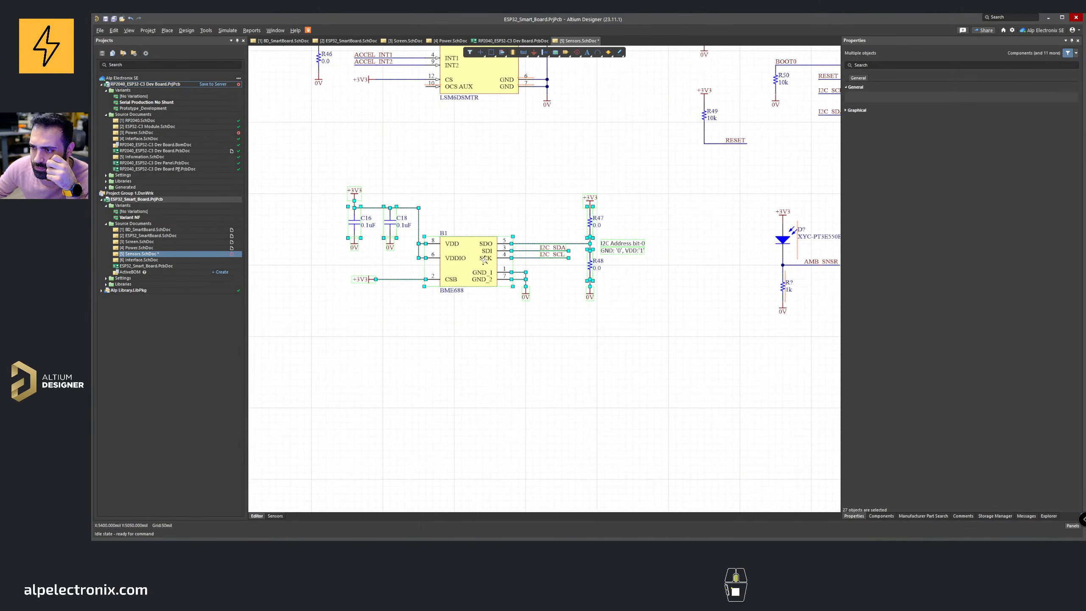
{"action": "left_click_drag", "start_coordinate": [482, 254], "coordinate": [512, 263]}
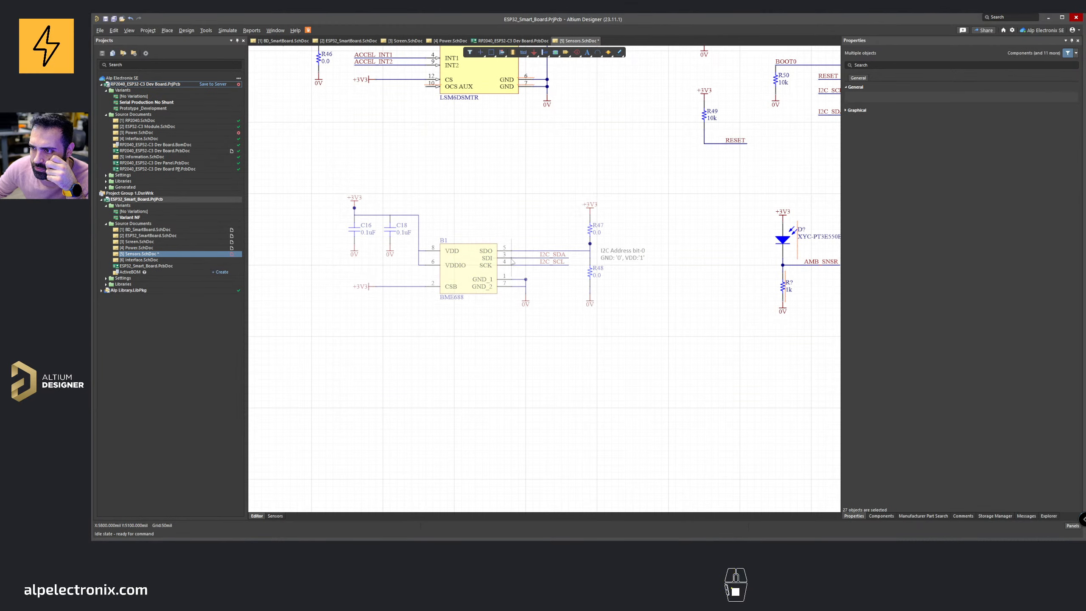
{"action": "left_click", "coordinate": [528, 197]}
{"action": "scroll", "coordinate": [528, 196], "scroll_direction": "down", "scroll_amount": 3}
{"action": "scroll", "coordinate": [513, 210], "scroll_direction": "up", "scroll_amount": 4}
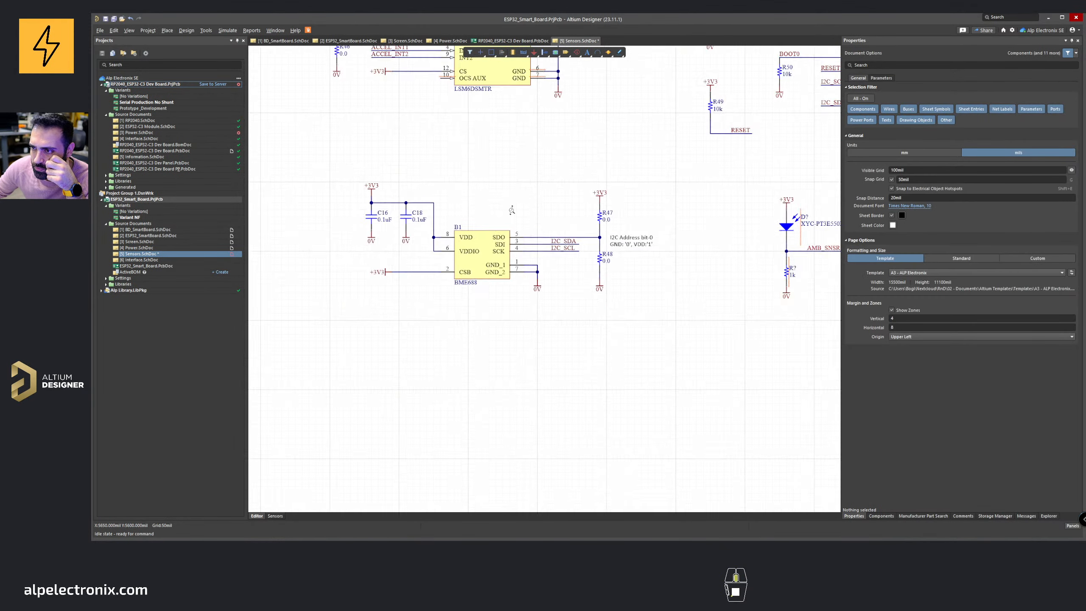
{"action": "left_click_drag", "start_coordinate": [322, 167], "coordinate": [617, 365]}
{"action": "left_click_drag", "start_coordinate": [527, 280], "coordinate": [526, 296]}
{"action": "left_click_drag", "start_coordinate": [667, 244], "coordinate": [670, 253]}
{"action": "scroll", "coordinate": [646, 254], "scroll_direction": "down", "scroll_amount": 2, "text": "ctrl"}
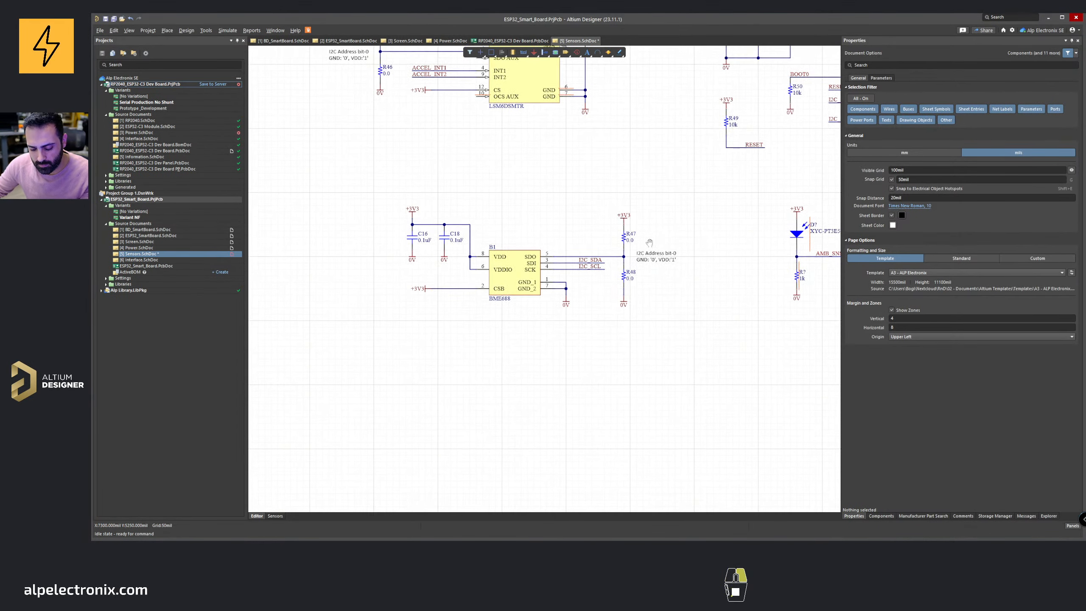
{"action": "key", "text": "ctrl+s"}
Step: Draw a round rectangle about 4700 × 2200 mil enclosing the BME688 sensor circuit
{"action": "left_click", "coordinate": [597, 52]}
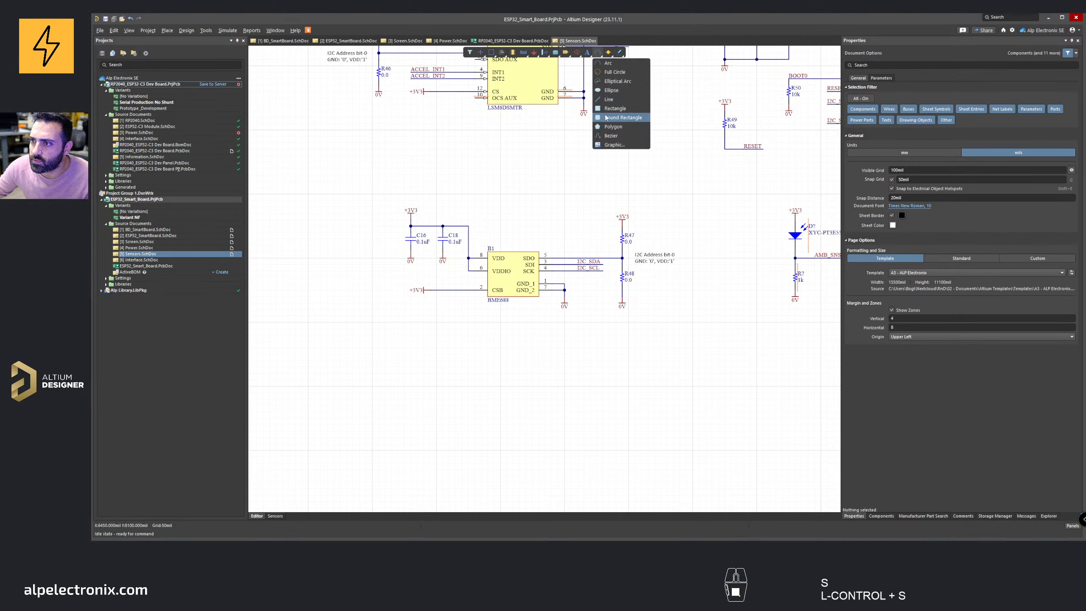
{"action": "left_click", "coordinate": [606, 118]}
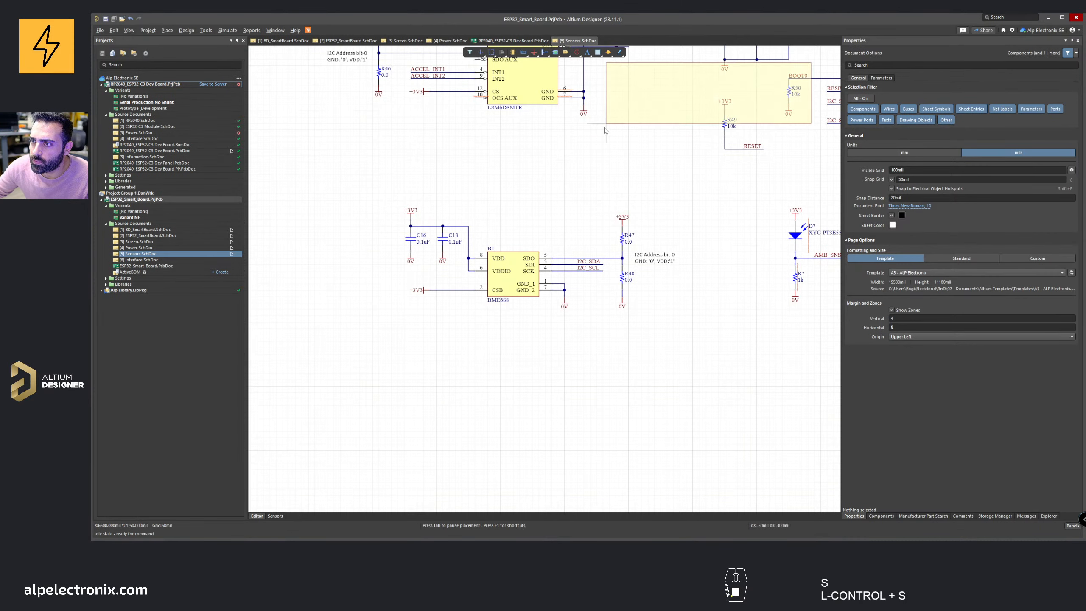
{"action": "left_click", "coordinate": [386, 334]}
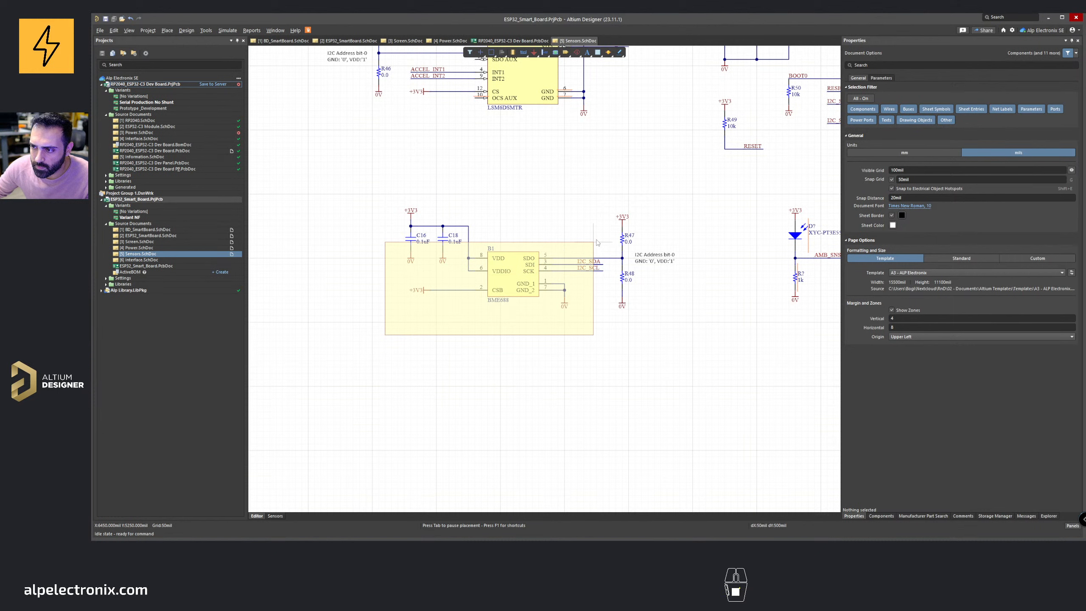
{"action": "left_click", "coordinate": [686, 194]}
{"action": "key", "text": "Escape"}
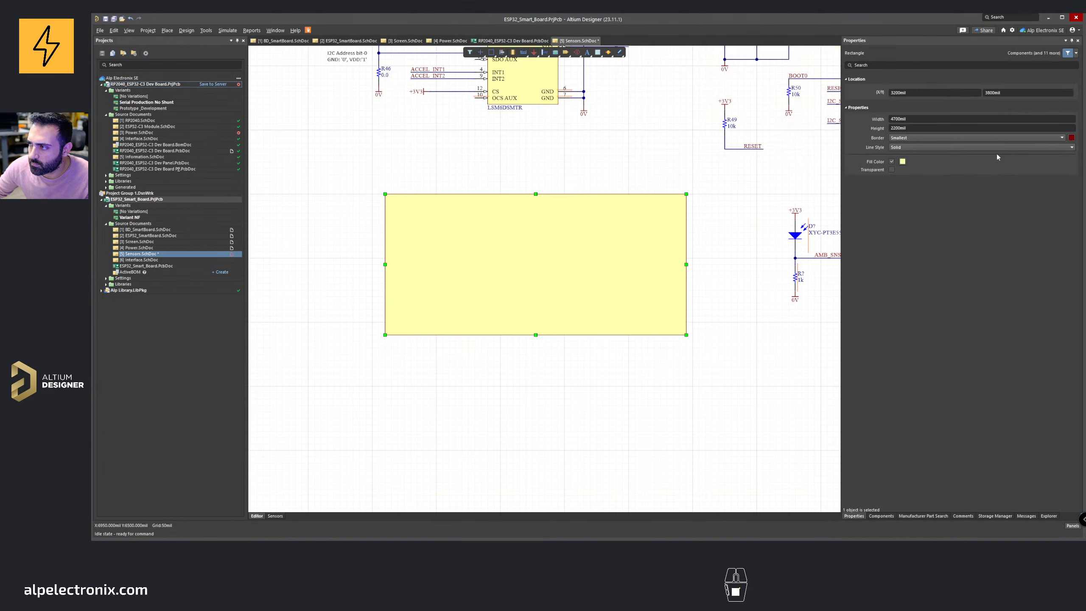
Step: Turn off the rectangle's fill and set its border to black with Small width
{"action": "left_click", "coordinate": [892, 161]}
{"action": "left_click", "coordinate": [902, 161]}
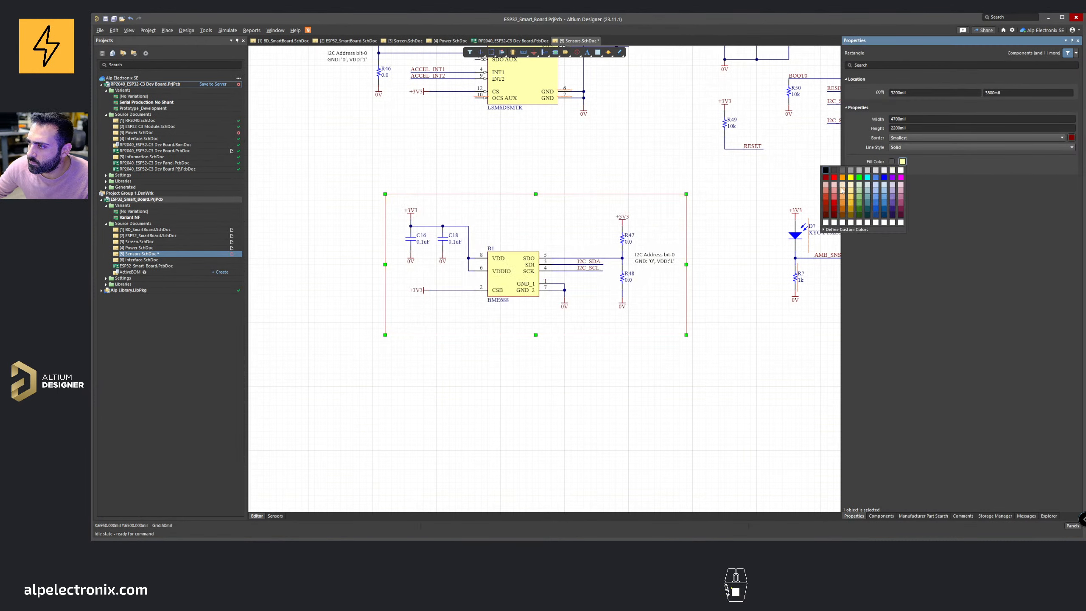
{"action": "left_click", "coordinate": [942, 163]}
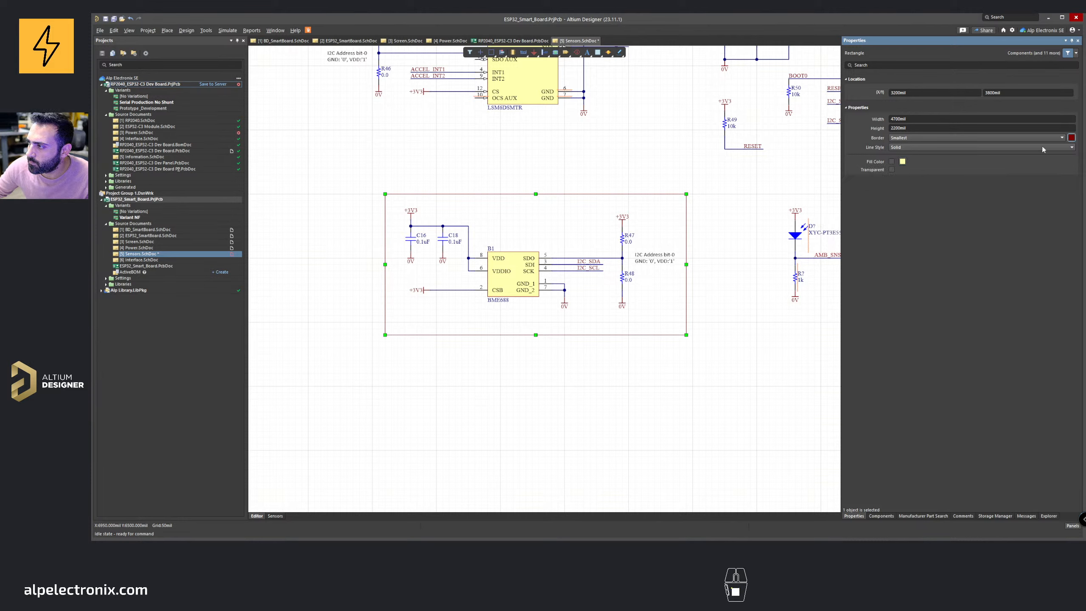
{"action": "left_click", "coordinate": [1072, 137]}
{"action": "left_click", "coordinate": [992, 145]}
{"action": "left_click", "coordinate": [938, 138]}
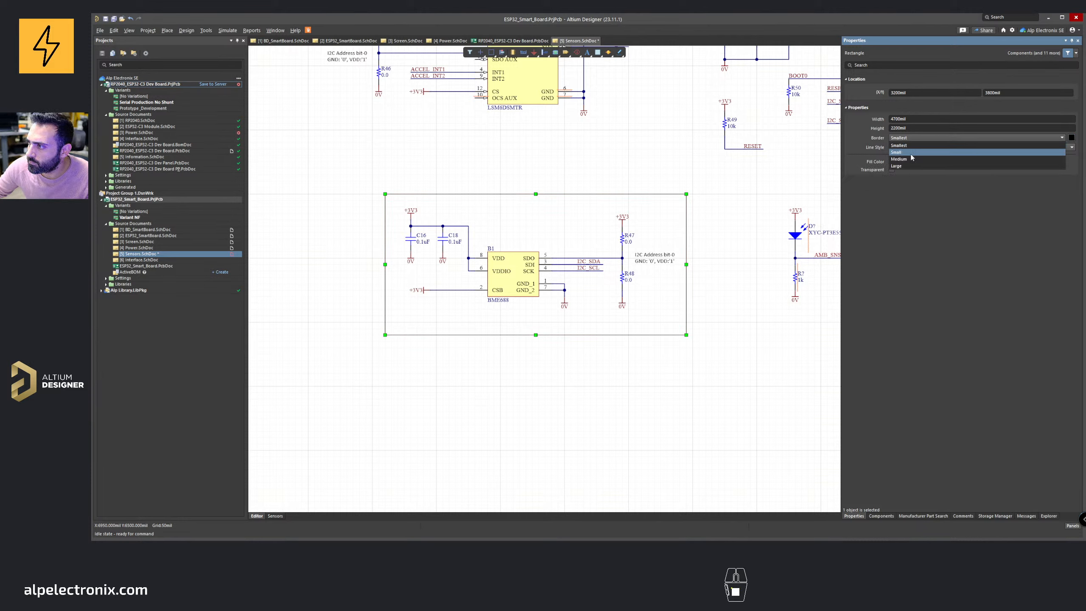
{"action": "left_click", "coordinate": [911, 159]}
{"action": "left_click", "coordinate": [549, 189]}
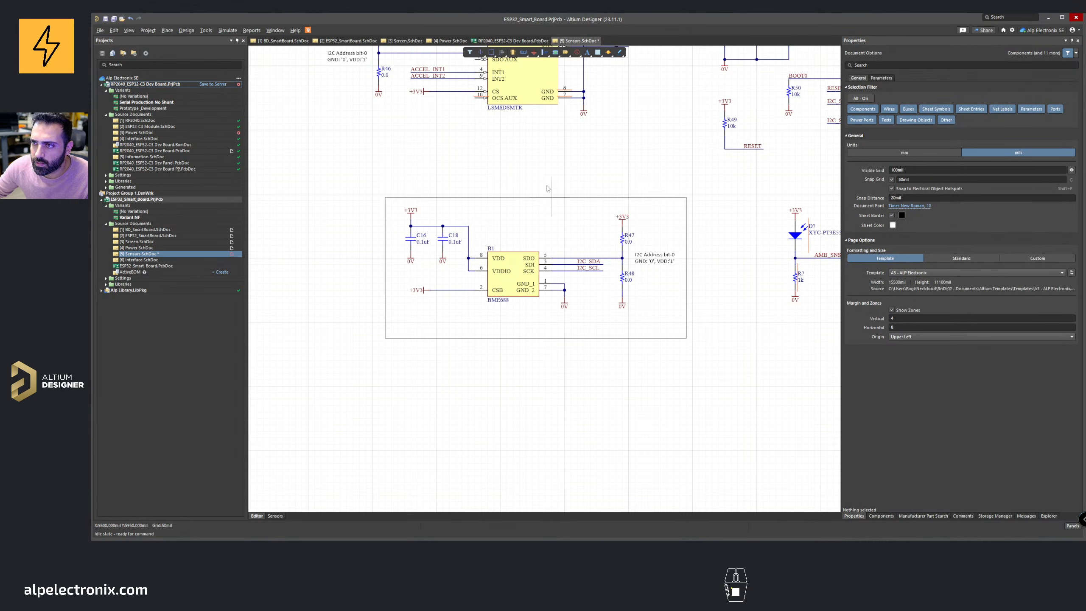
Step: Start placing a text string in Sans font reading "TEMP, HUM, VOC Sensor"
{"action": "key", "text": "p"}
{"action": "key", "text": "n"}
{"action": "key", "text": "Tab"}
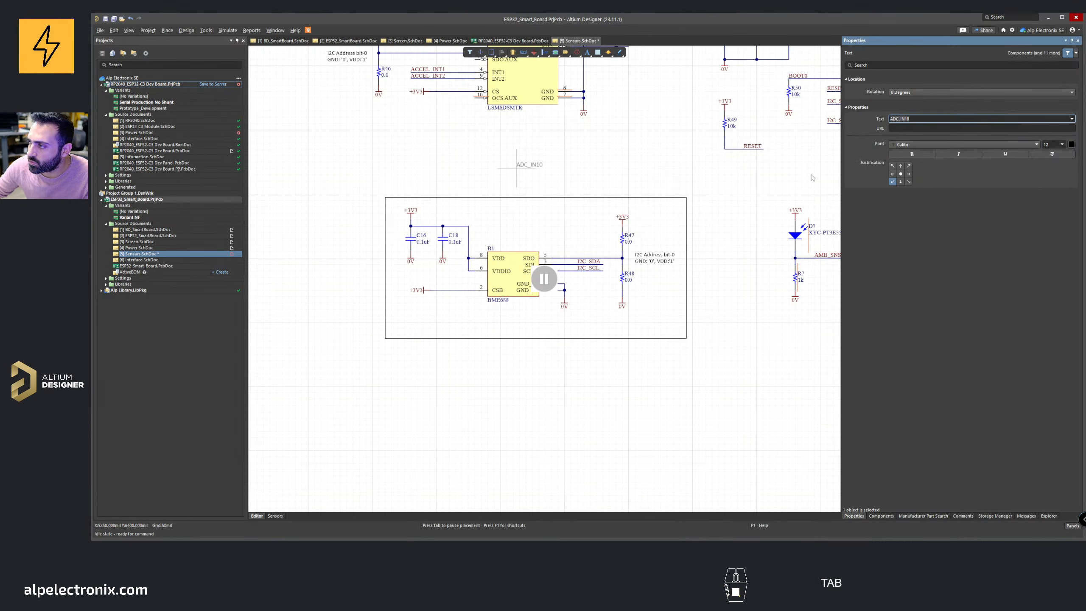
{"action": "left_click", "coordinate": [975, 146]}
{"action": "key", "text": "s"}
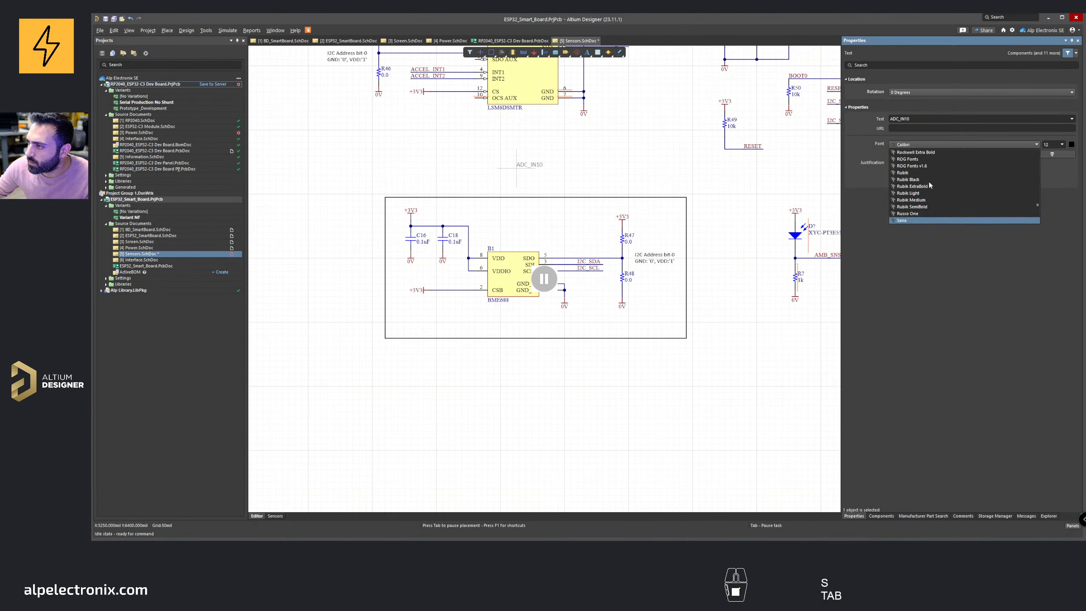
{"action": "left_click", "coordinate": [911, 220]}
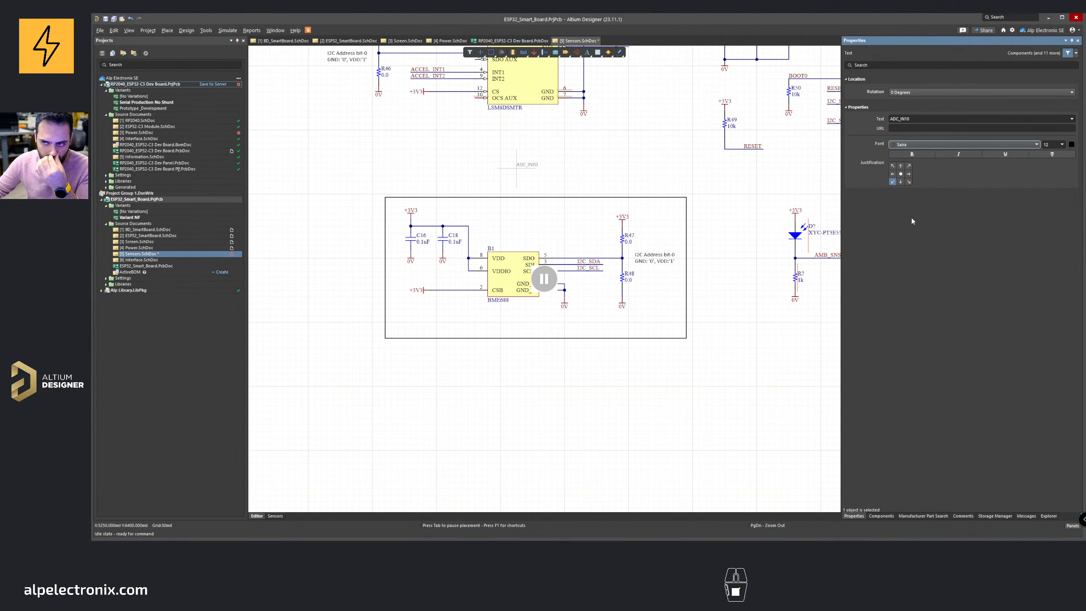
{"action": "left_click", "coordinate": [920, 118]}
{"action": "key", "text": "Left"}
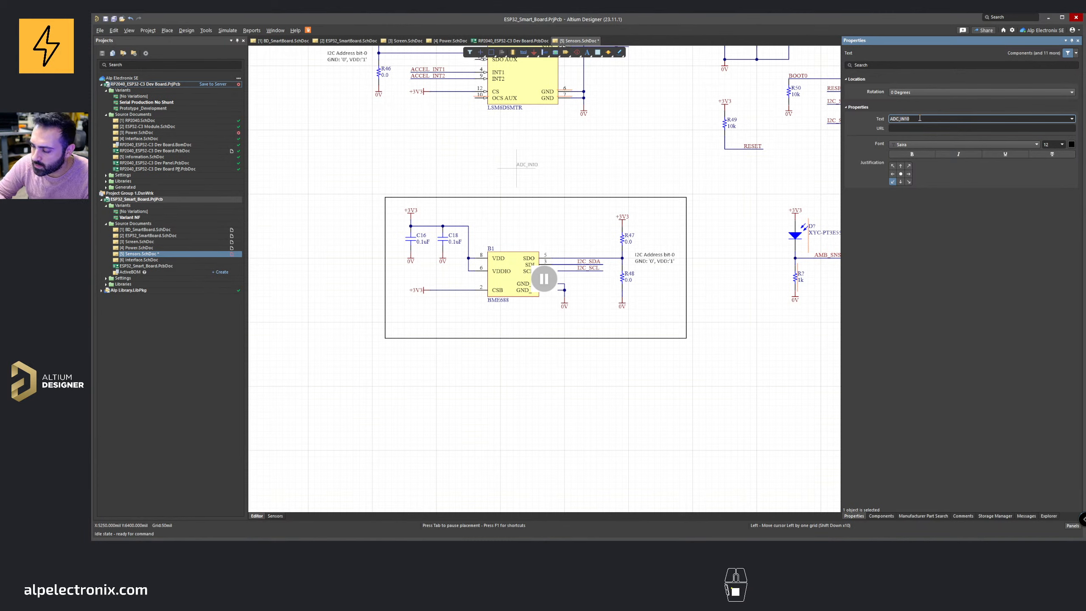
{"action": "key", "text": "Up"}
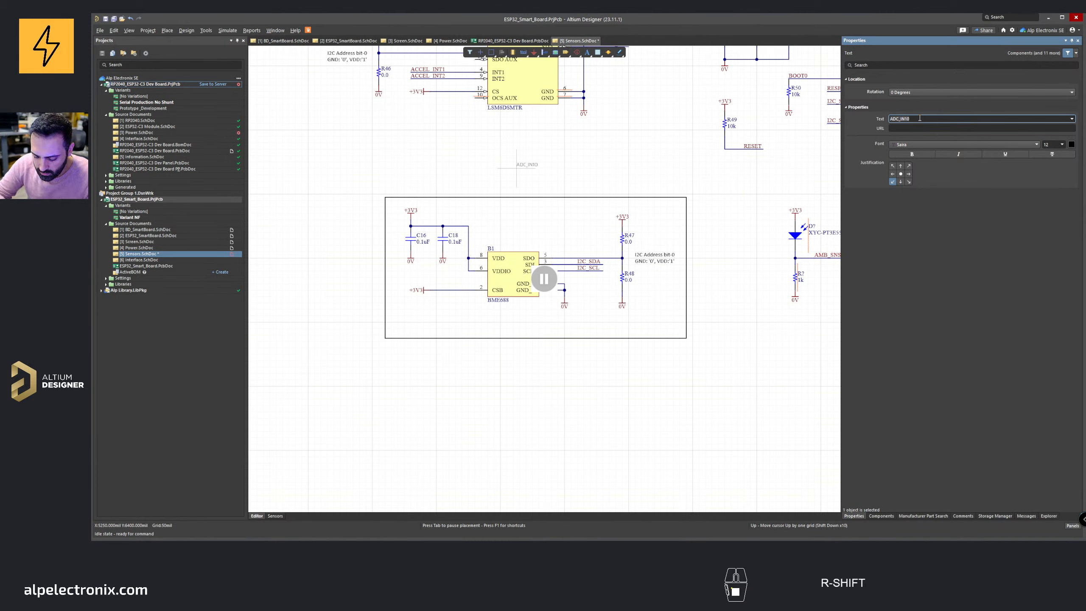
{"action": "key", "text": "Down"}
{"action": "type", "text": "TEMP"}
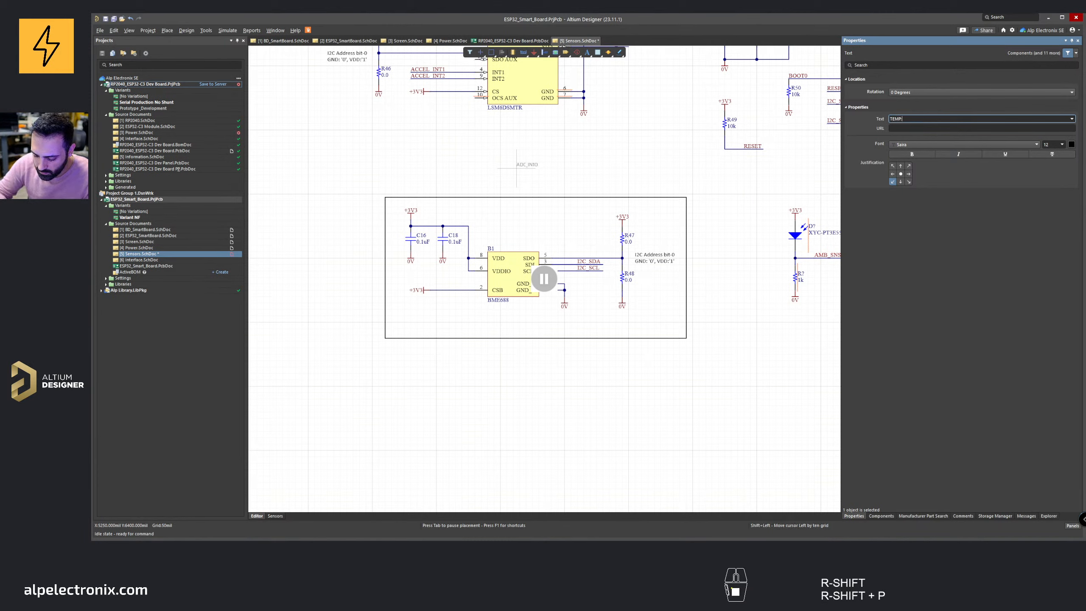
{"action": "type", "text": ", HUM"}
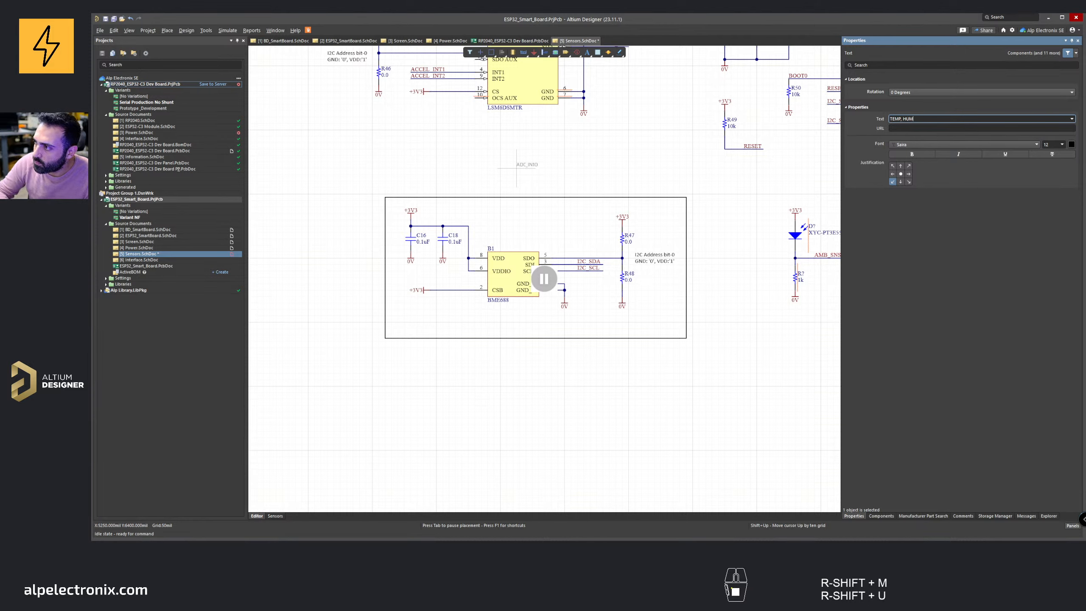
{"action": "type", "text": ", VOC"}
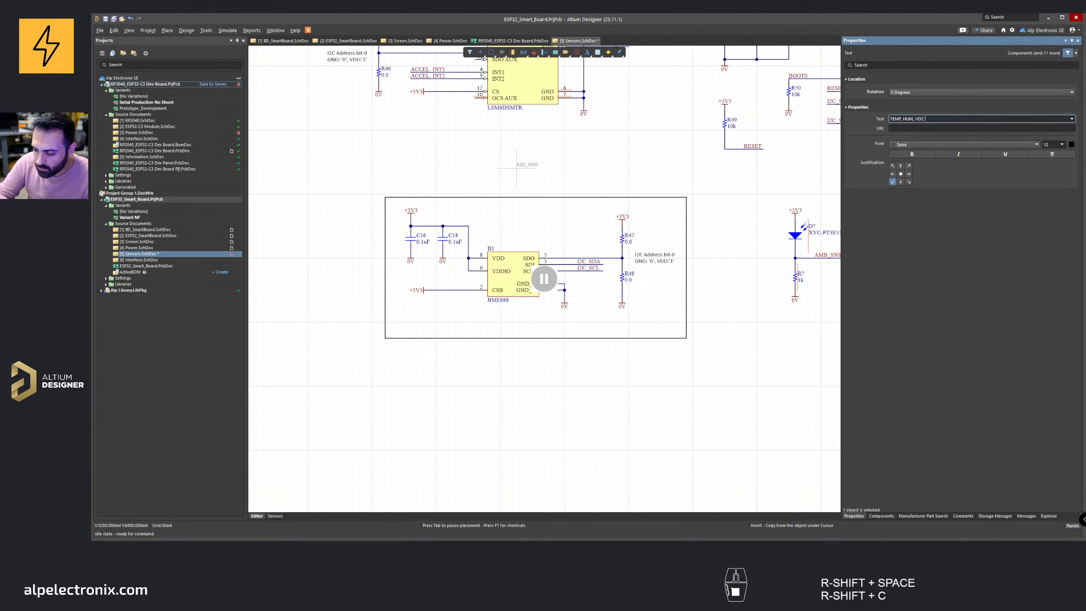
{"action": "type", "text": " Sensor"}
{"action": "key", "text": "Return"}
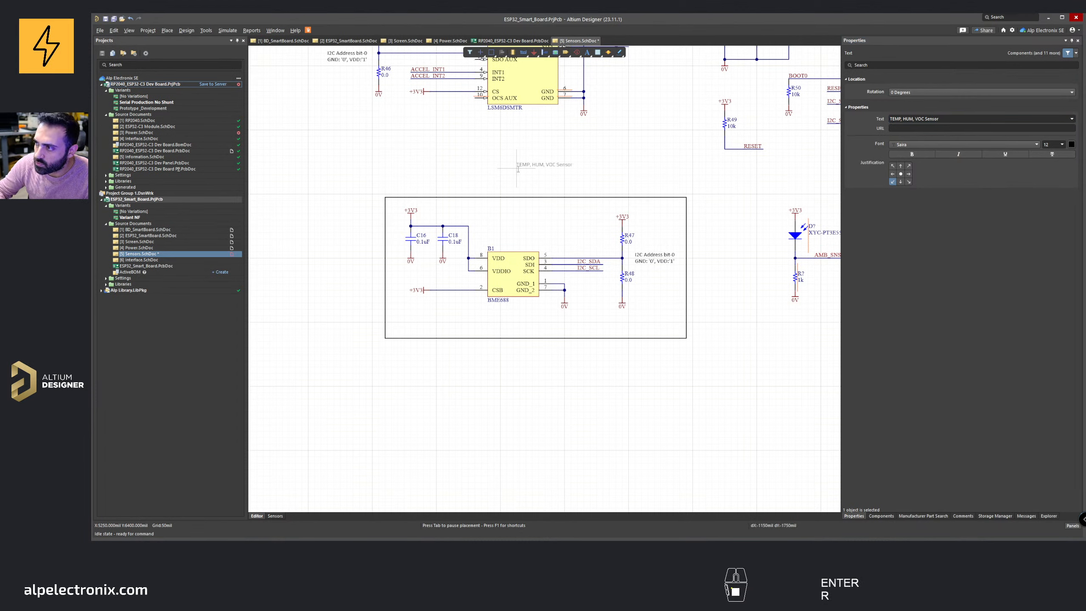
Step: Set the text size to 24 and place the heading above the BME688 frame
{"action": "key", "text": "Tab"}
{"action": "left_click", "coordinate": [1062, 144]}
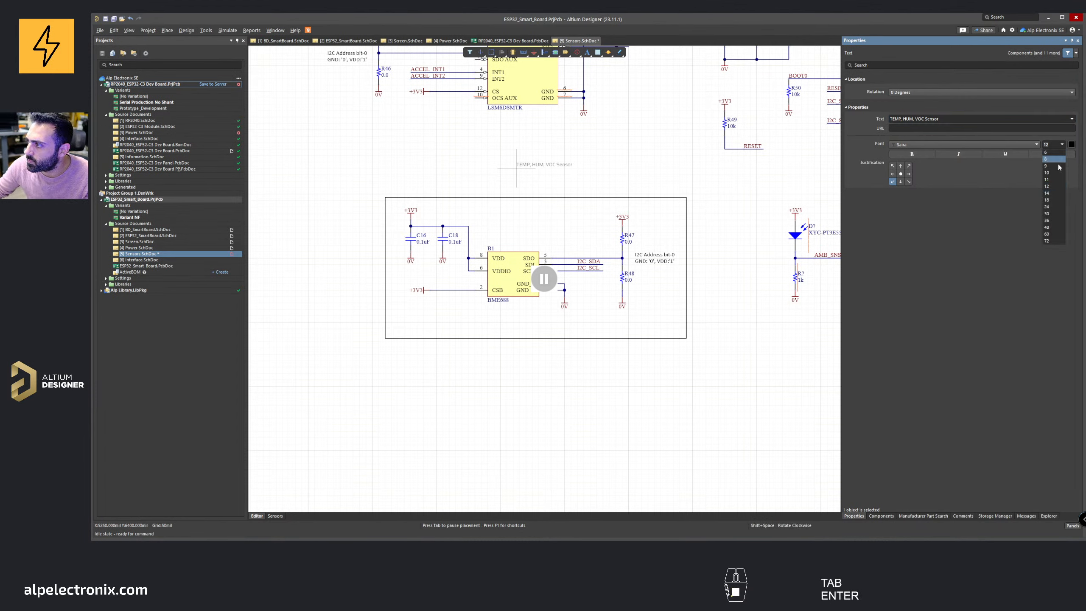
{"action": "left_click", "coordinate": [1053, 210]}
{"action": "left_click", "coordinate": [544, 279]}
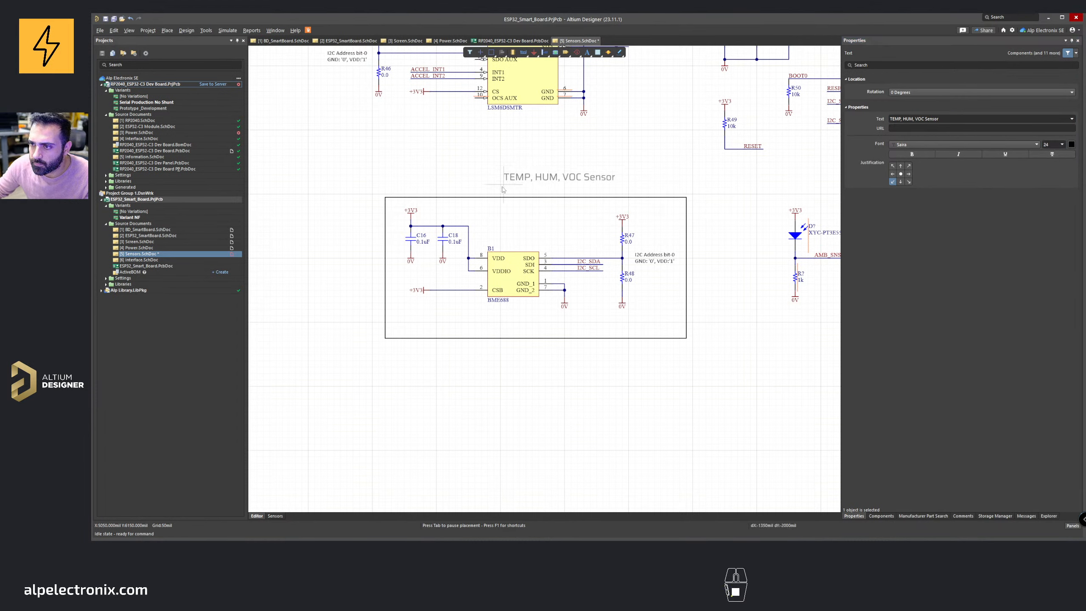
Step: Copy the frame rectangle, paste it around the light sensor circuit, and shrink its width to fit
{"action": "left_click", "coordinate": [496, 195]}
{"action": "right_click", "coordinate": [560, 187]}
{"action": "right_click_drag", "start_coordinate": [561, 187], "coordinate": [344, 181]}
{"action": "left_click", "coordinate": [471, 205]}
{"action": "key", "text": "ctrl+c"}
{"action": "key", "text": "ctrl+v"}
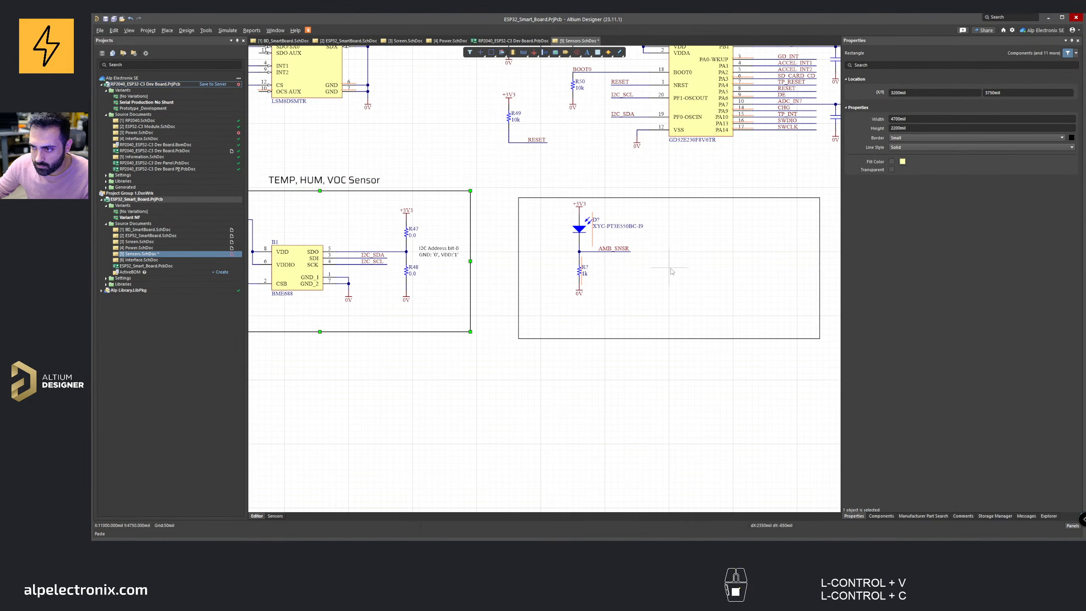
{"action": "key", "text": "v"}
{"action": "left_click", "coordinate": [692, 266]}
{"action": "right_click_drag", "start_coordinate": [692, 266], "coordinate": [472, 250]}
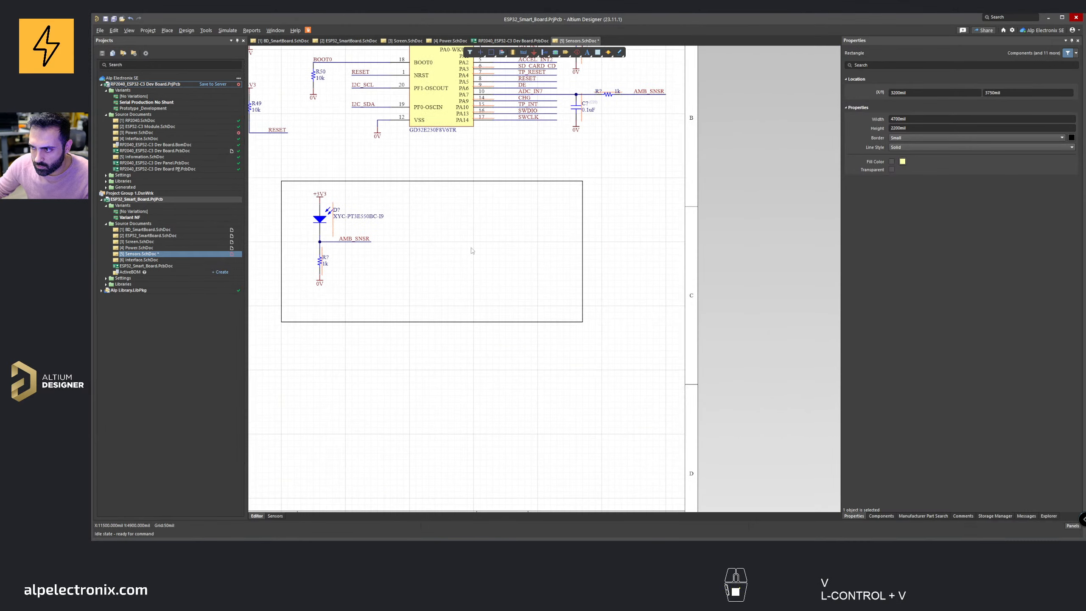
{"action": "right_click_drag", "start_coordinate": [541, 236], "coordinate": [591, 240]}
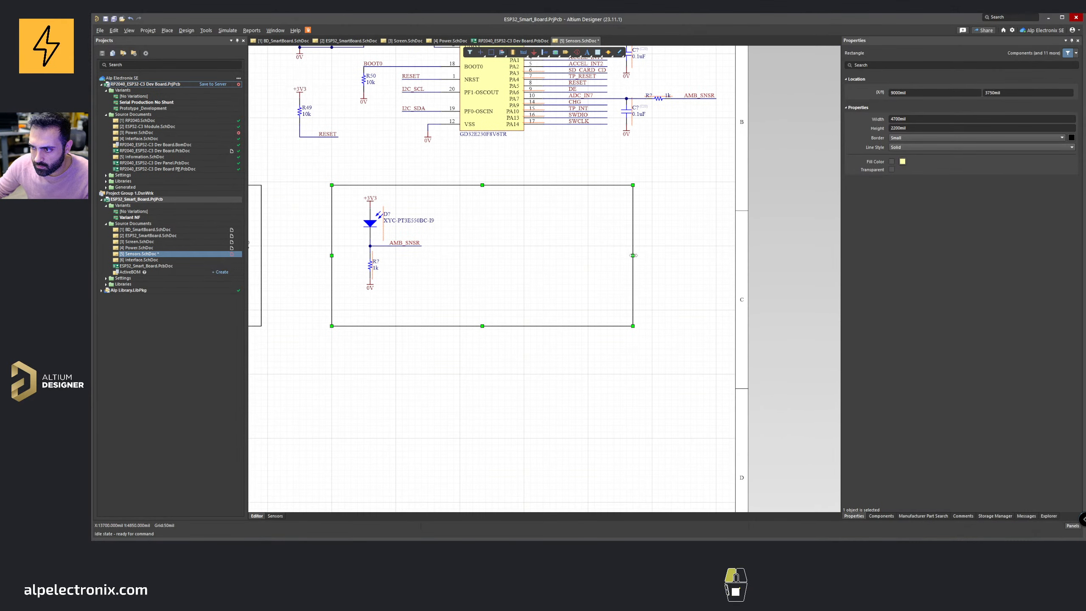
{"action": "left_click_drag", "start_coordinate": [633, 255], "coordinate": [447, 255]}
Step: Duplicate the heading above the light sensor frame and change its text to LIGHT Sensor
{"action": "left_click", "coordinate": [506, 188]}
{"action": "right_click_drag", "start_coordinate": [507, 188], "coordinate": [630, 189]}
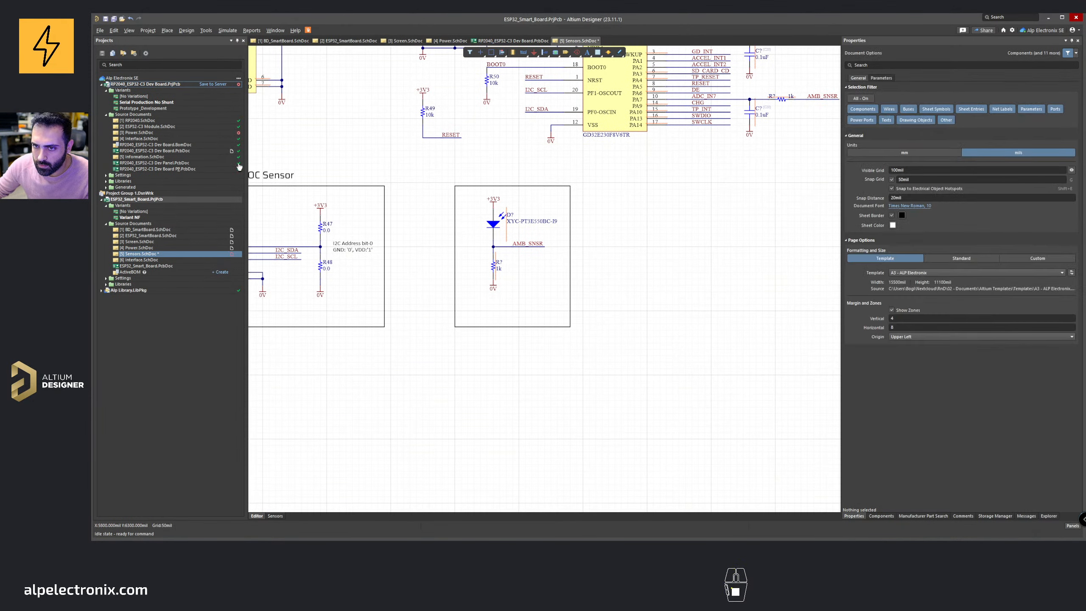
{"action": "left_click_drag", "start_coordinate": [262, 177], "coordinate": [511, 177], "text": "shift"}
{"action": "left_click", "coordinate": [952, 126]}
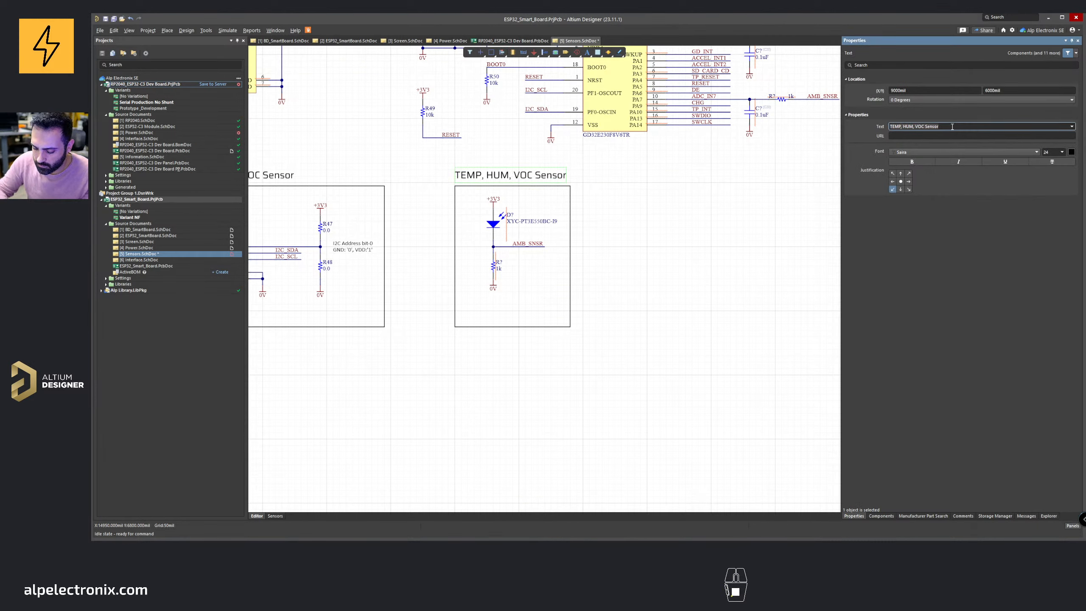
{"action": "type", "text": "Light Senso"}
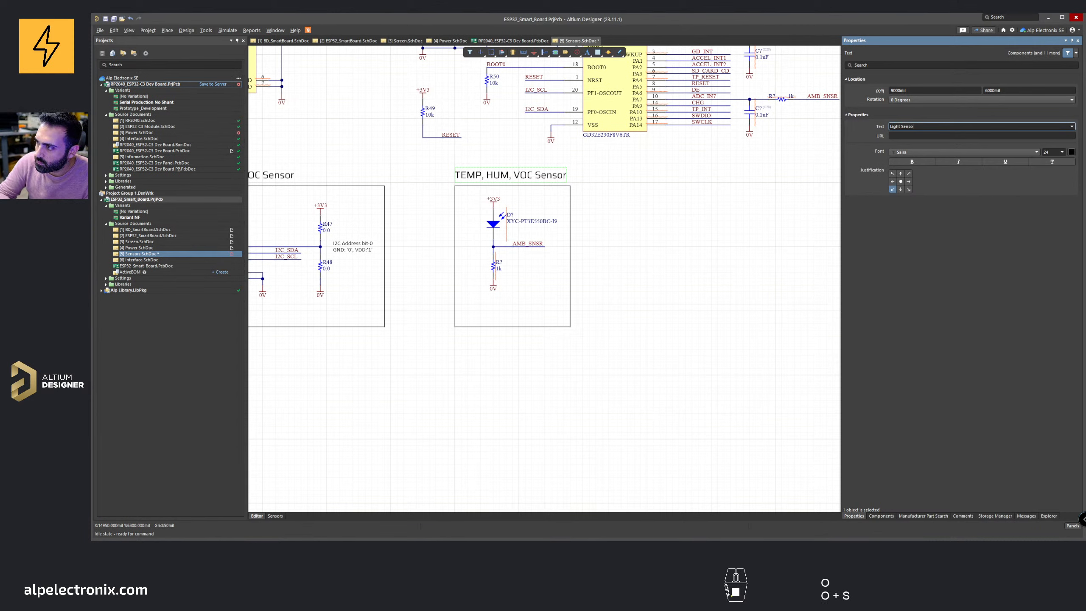
{"action": "key", "text": "ctrl+BackSpace"}
{"action": "key", "text": "ctrl+BackSpace"}
{"action": "type", "text": "LIGHT "}
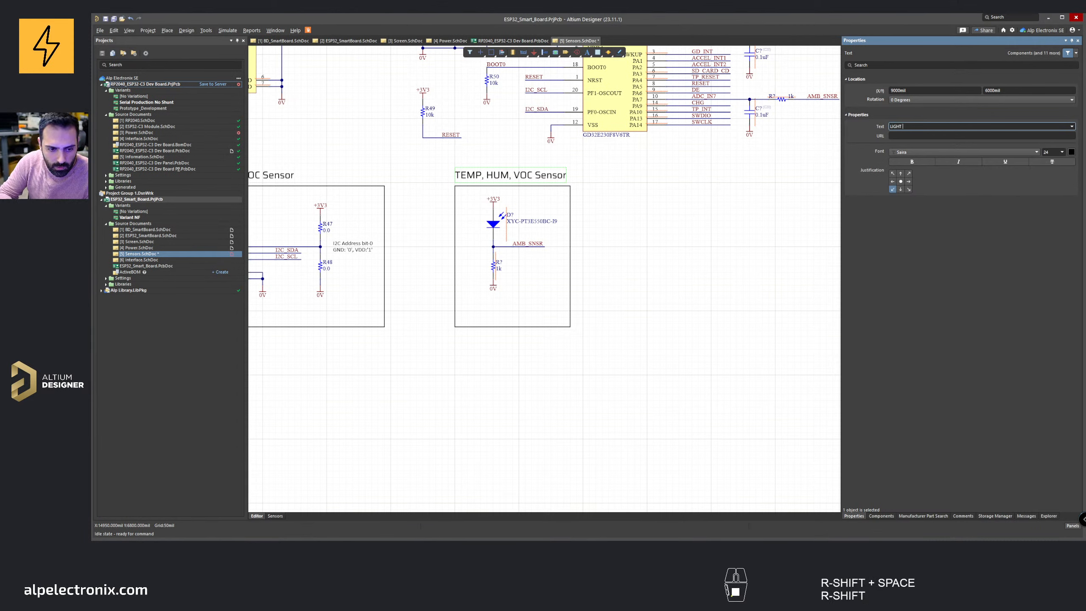
{"action": "type", "text": "SNE"}
{"action": "key", "text": "BackSpace"}
{"action": "key", "text": "BackSpace"}
{"action": "type", "text": "EN"}
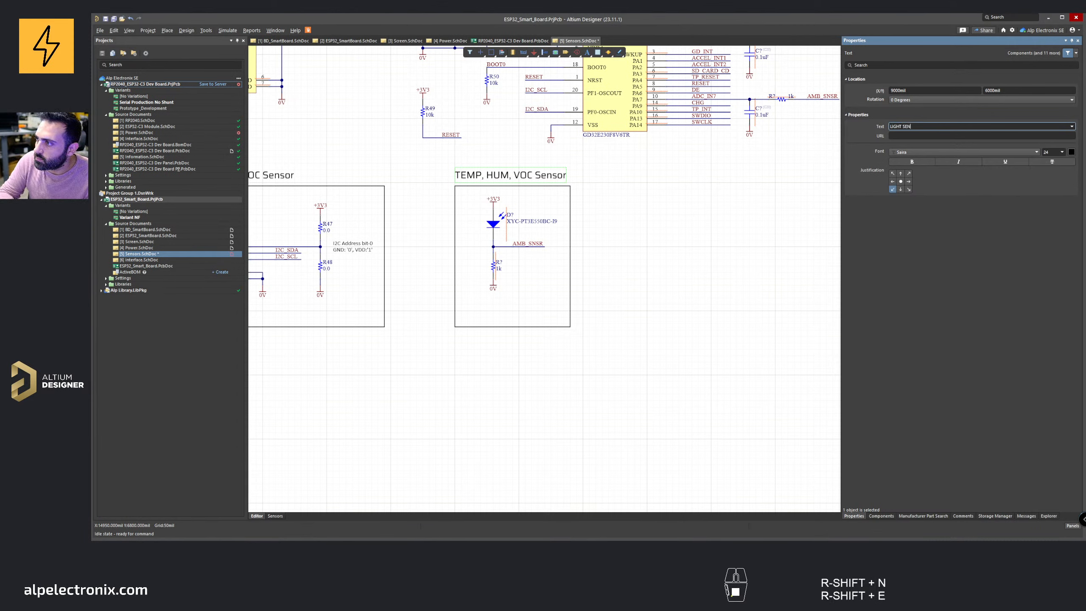
{"action": "key", "text": "BackSpace"}
{"action": "key", "text": "BackSpace"}
{"action": "type", "text": "ensor"}
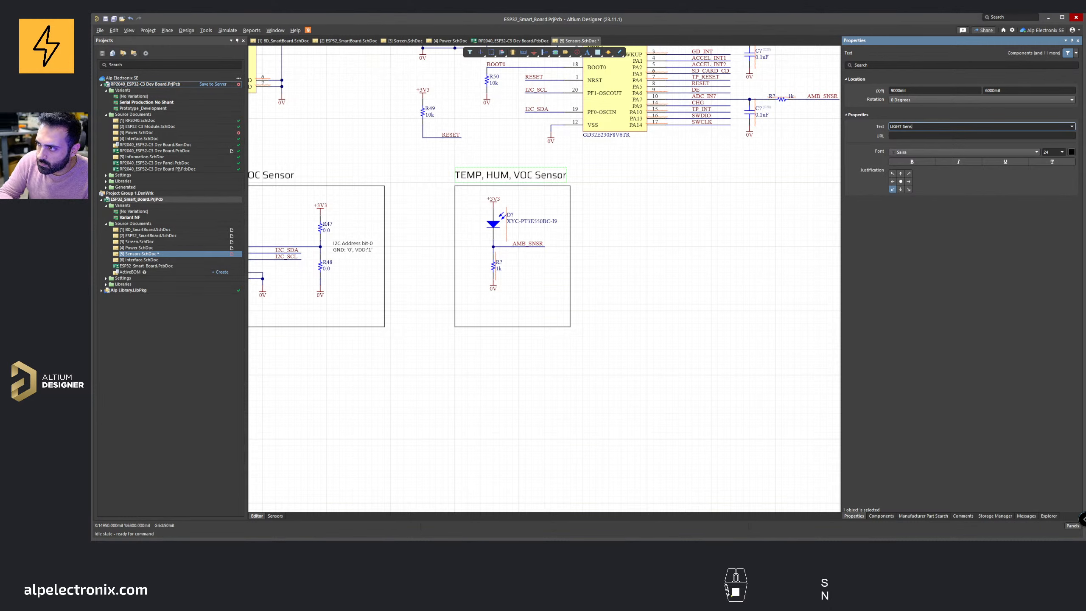
{"action": "key", "text": "Return"}
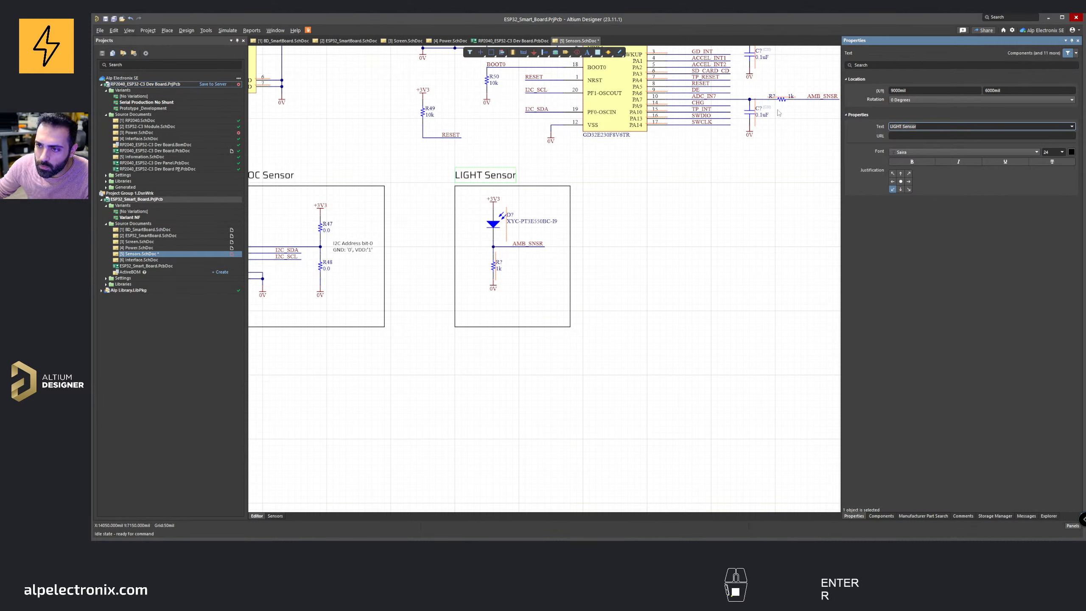
Step: Center the LIGHT Sensor heading over its frame and save the schematic
{"action": "left_click_drag", "start_coordinate": [471, 167], "coordinate": [497, 165]}
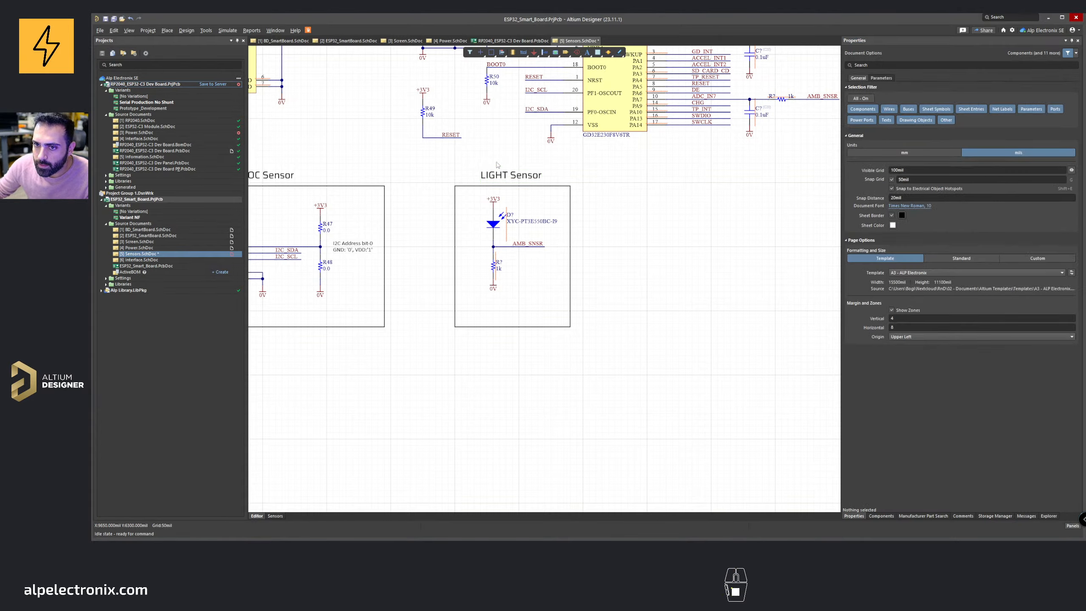
{"action": "scroll", "coordinate": [497, 165], "scroll_direction": "down", "scroll_amount": 6, "text": "ctrl"}
{"action": "key", "text": "ctrl+s"}
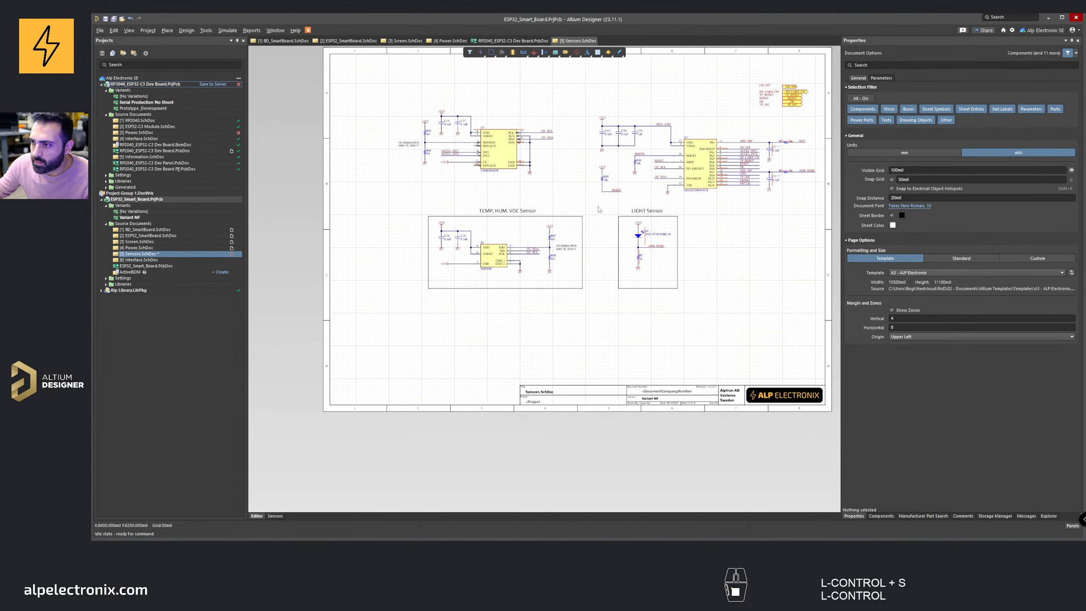
{"action": "scroll", "coordinate": [599, 209], "scroll_direction": "up", "scroll_amount": 3, "text": "ctrl"}
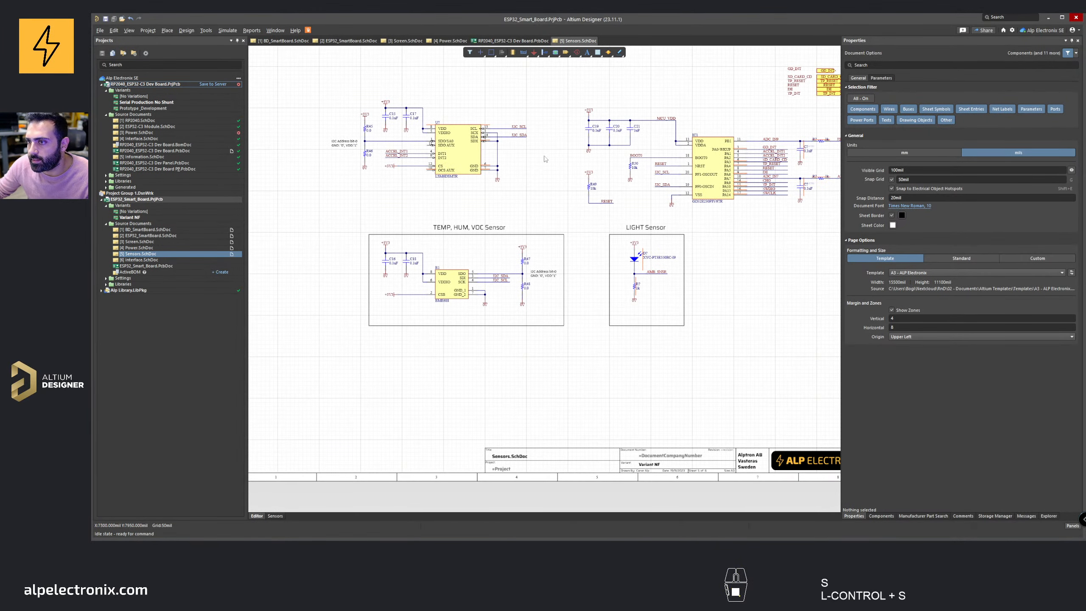
{"action": "right_click_drag", "start_coordinate": [574, 202], "coordinate": [586, 176]}
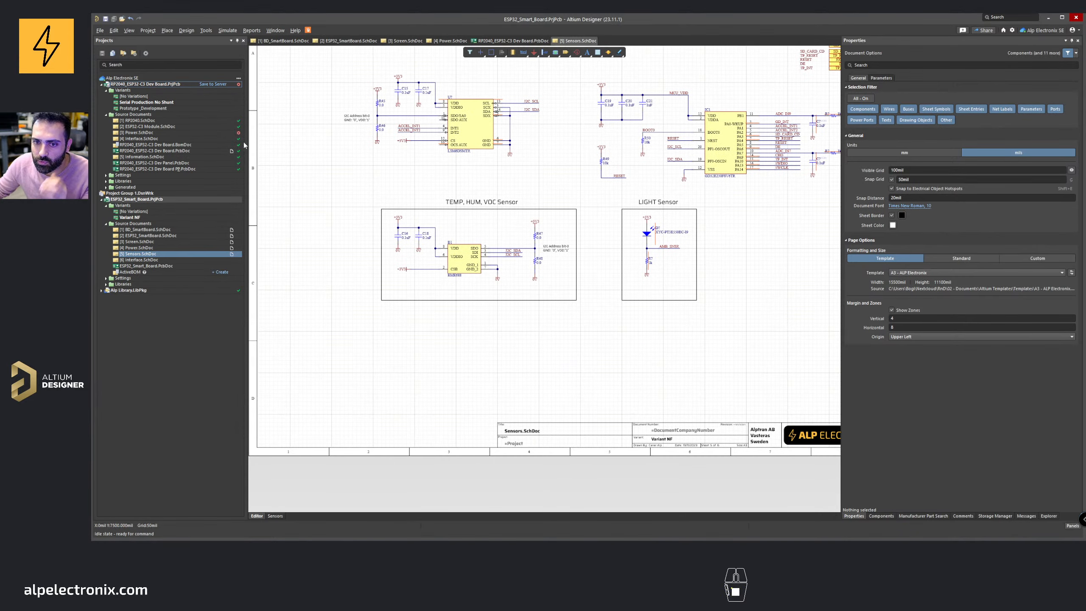
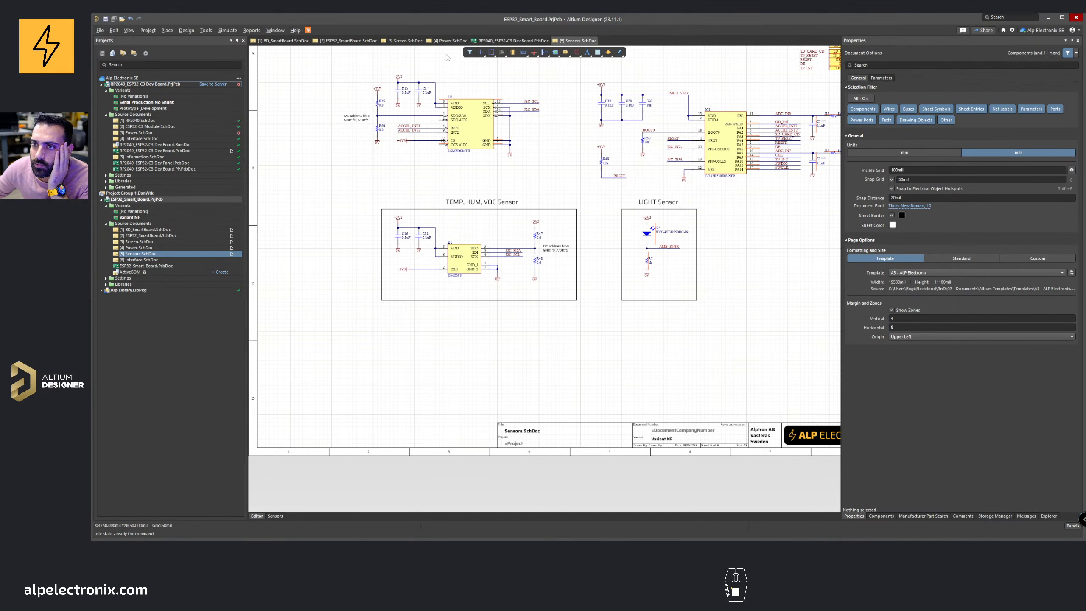
Step: Review the Sensors, Power, Screen and ESP32_SmartBoard schematic sheets
{"action": "right_click_drag", "start_coordinate": [505, 171], "coordinate": [419, 230]}
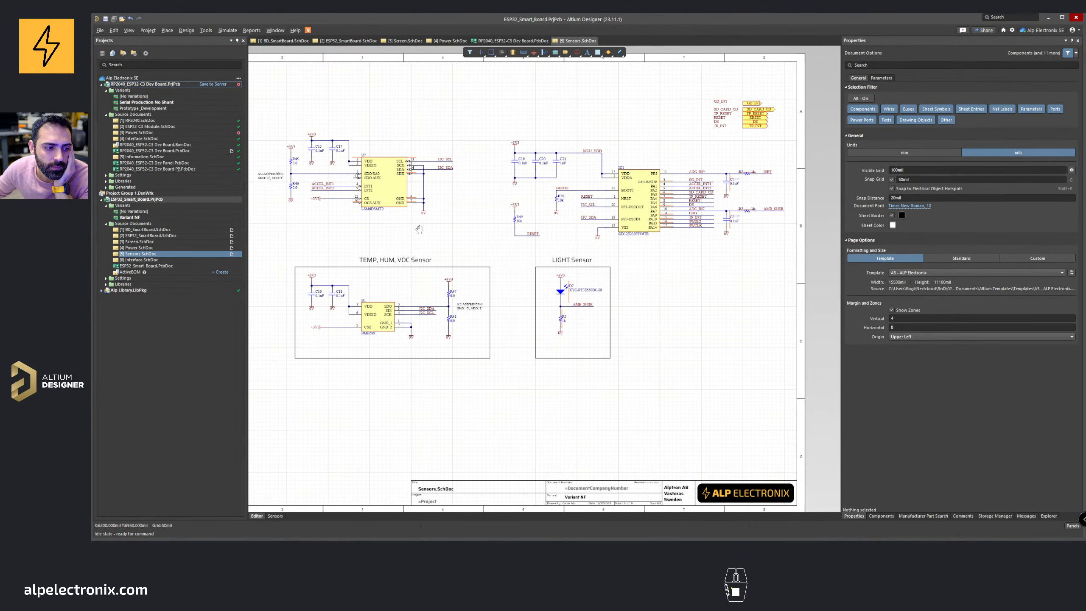
{"action": "right_click_drag", "start_coordinate": [419, 230], "coordinate": [490, 227]}
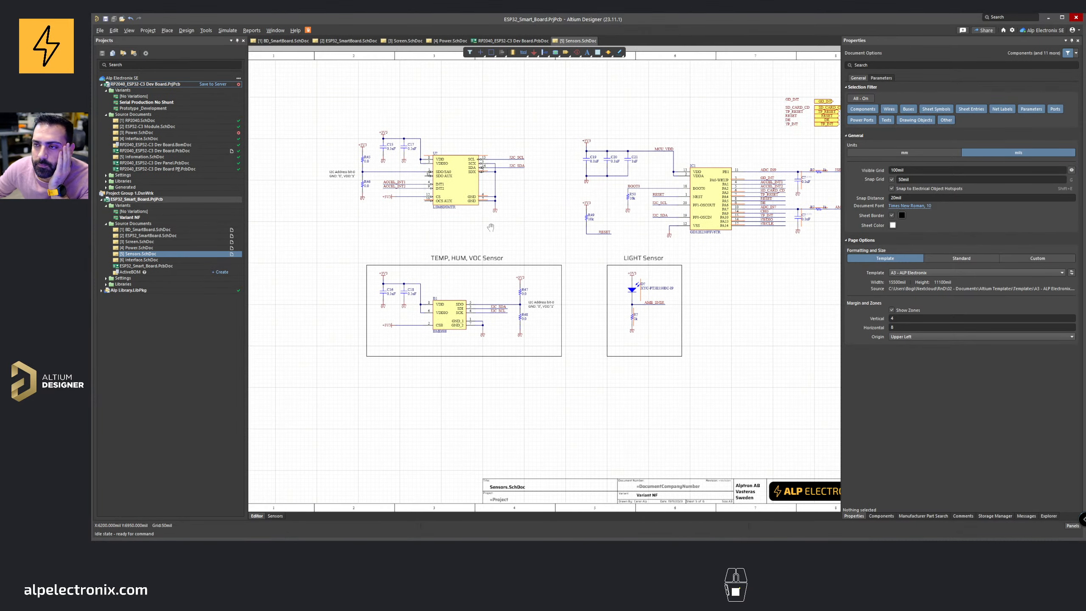
{"action": "left_click", "coordinate": [448, 42]}
{"action": "right_click_drag", "start_coordinate": [503, 163], "coordinate": [556, 179]}
{"action": "scroll", "coordinate": [598, 166], "scroll_direction": "down", "scroll_amount": 1, "text": "ctrl"}
{"action": "left_click", "coordinate": [405, 42]}
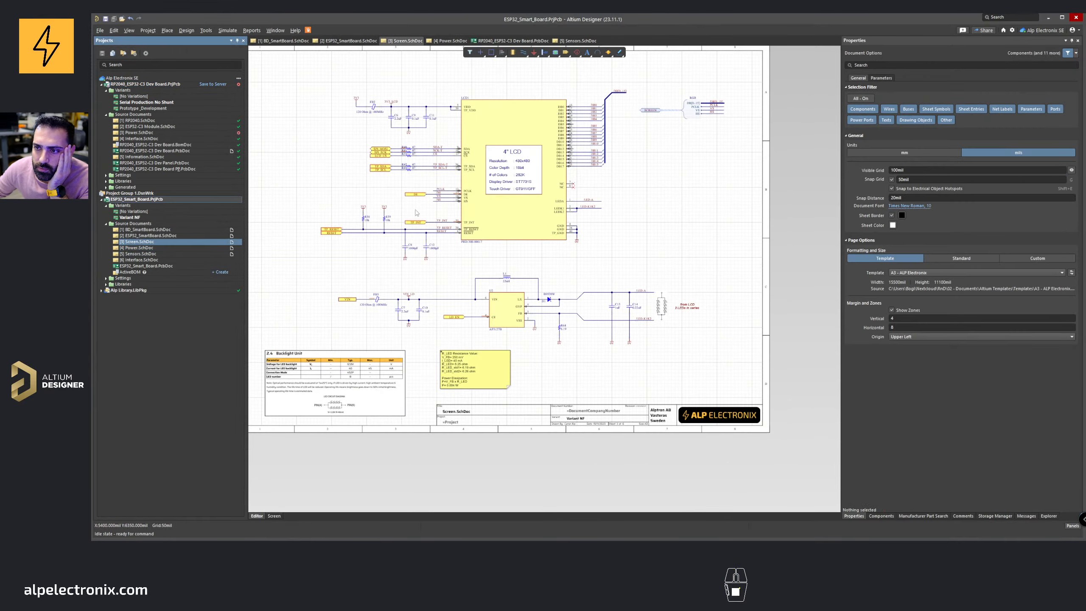
{"action": "right_click_drag", "start_coordinate": [440, 207], "coordinate": [513, 193]}
{"action": "left_click", "coordinate": [348, 41]}
{"action": "scroll", "coordinate": [538, 213], "scroll_direction": "up", "scroll_amount": 4, "text": "ctrl"}
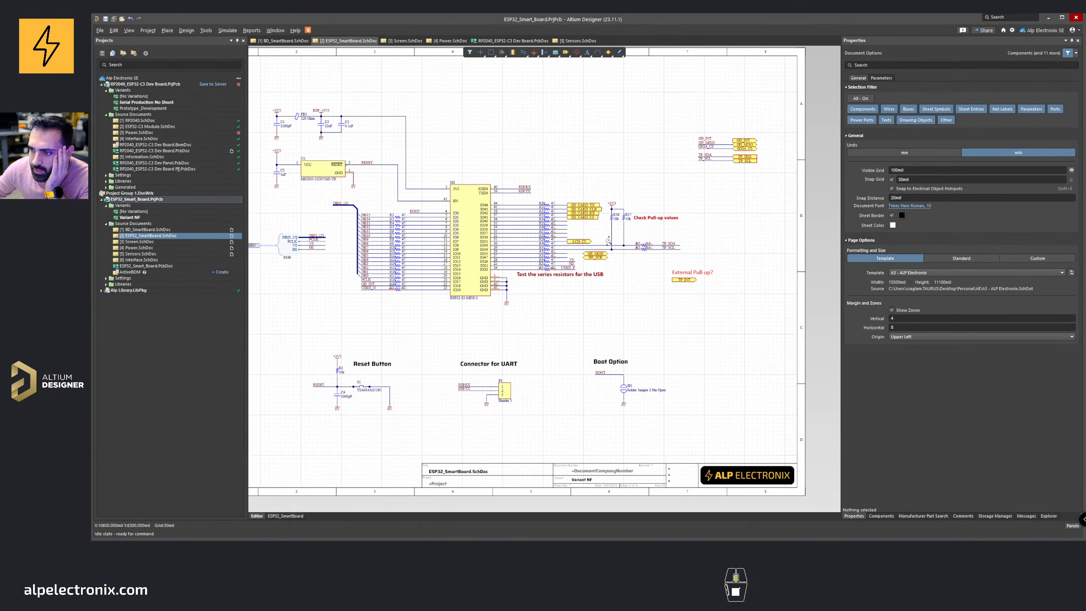
{"action": "scroll", "coordinate": [609, 259], "scroll_direction": "up", "scroll_amount": 3, "text": "ctrl"}
Step: Delete the TP_INT port beside the External Pull-up? note on the ESP32_SmartBoard sheet
{"action": "left_click_drag", "start_coordinate": [611, 270], "coordinate": [592, 257]}
{"action": "key", "text": "Delete"}
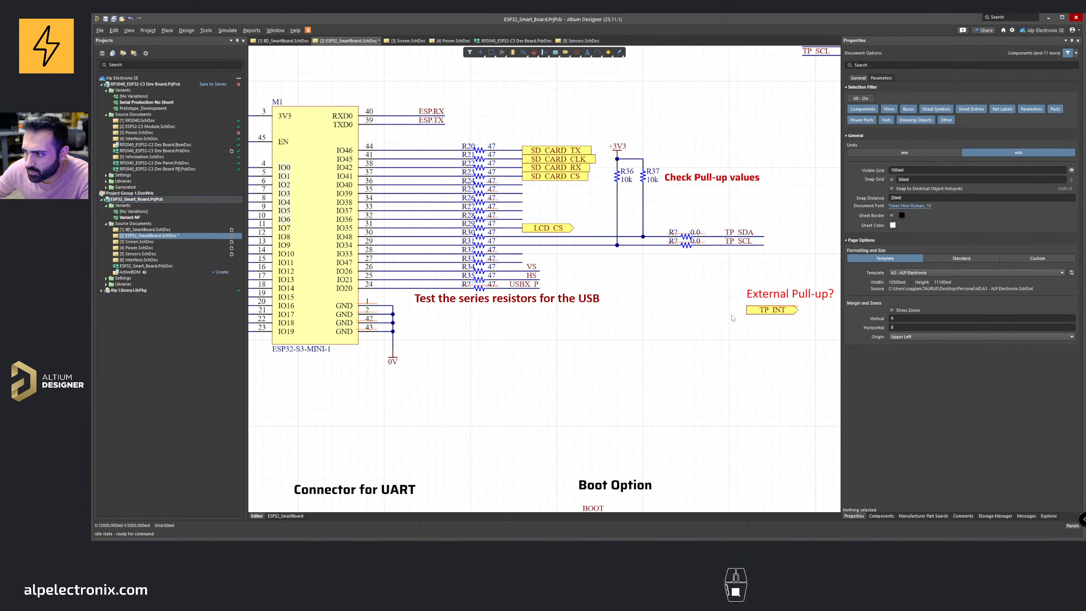
{"action": "right_click_drag", "start_coordinate": [747, 316], "coordinate": [663, 307]}
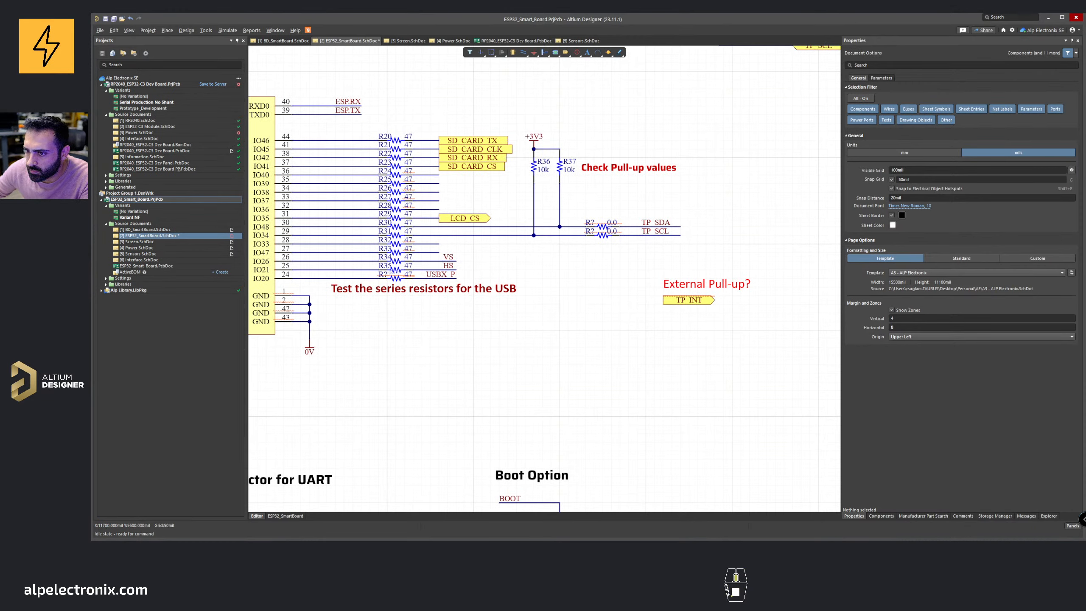
{"action": "scroll", "coordinate": [646, 284], "scroll_direction": "down", "scroll_amount": 3, "text": "ctrl"}
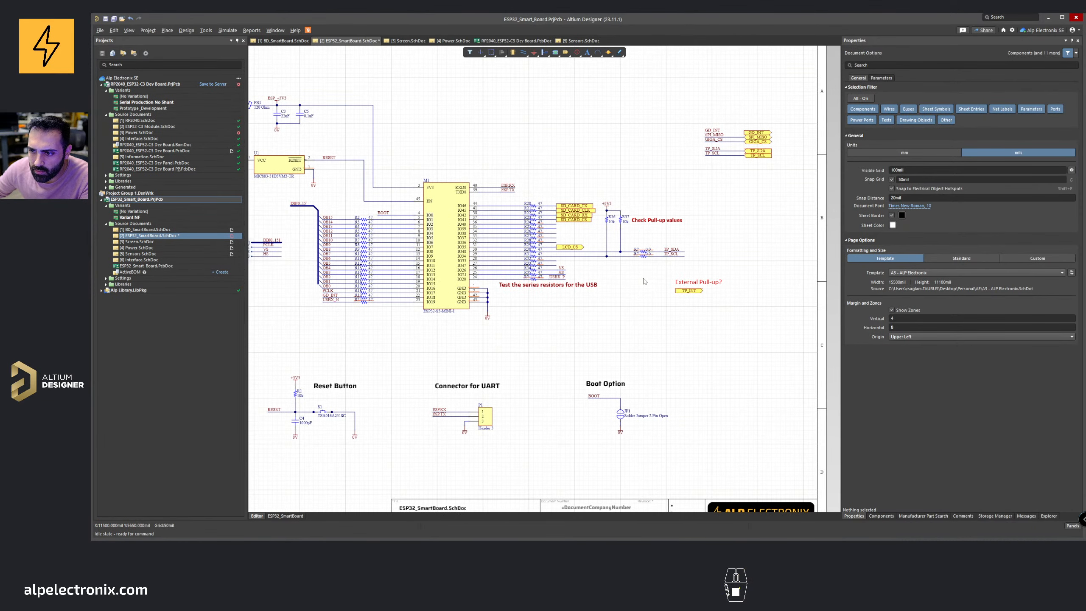
{"action": "left_click", "coordinate": [680, 294]}
{"action": "key", "text": "Delete"}
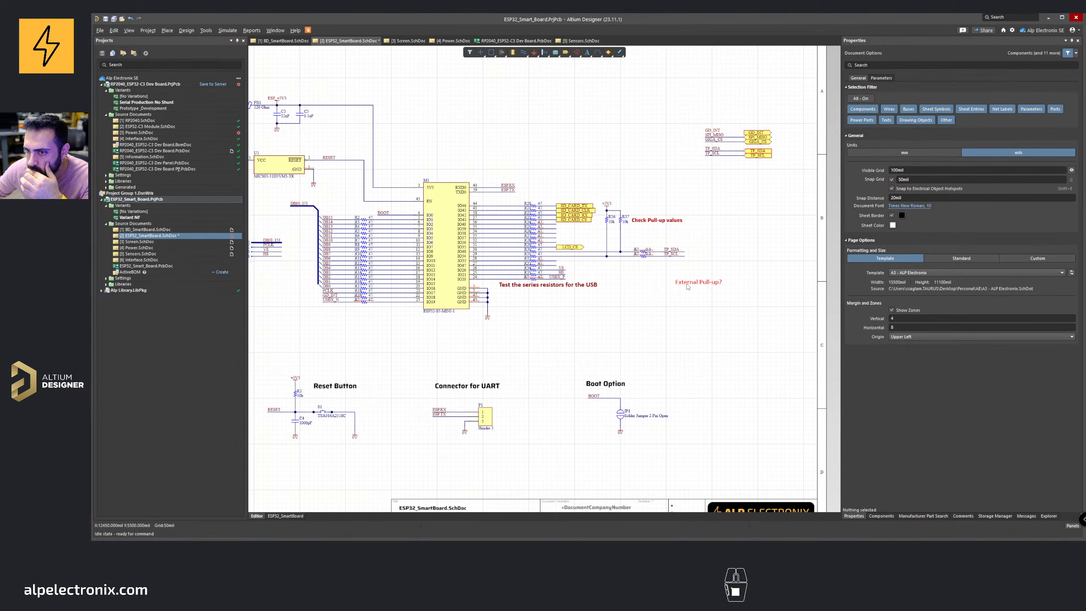
{"action": "right_click_drag", "start_coordinate": [707, 112], "coordinate": [623, 167]}
{"action": "scroll", "coordinate": [622, 159], "scroll_direction": "up", "scroll_amount": 5, "text": "ctrl"}
{"action": "key", "text": "ctrl+w"}
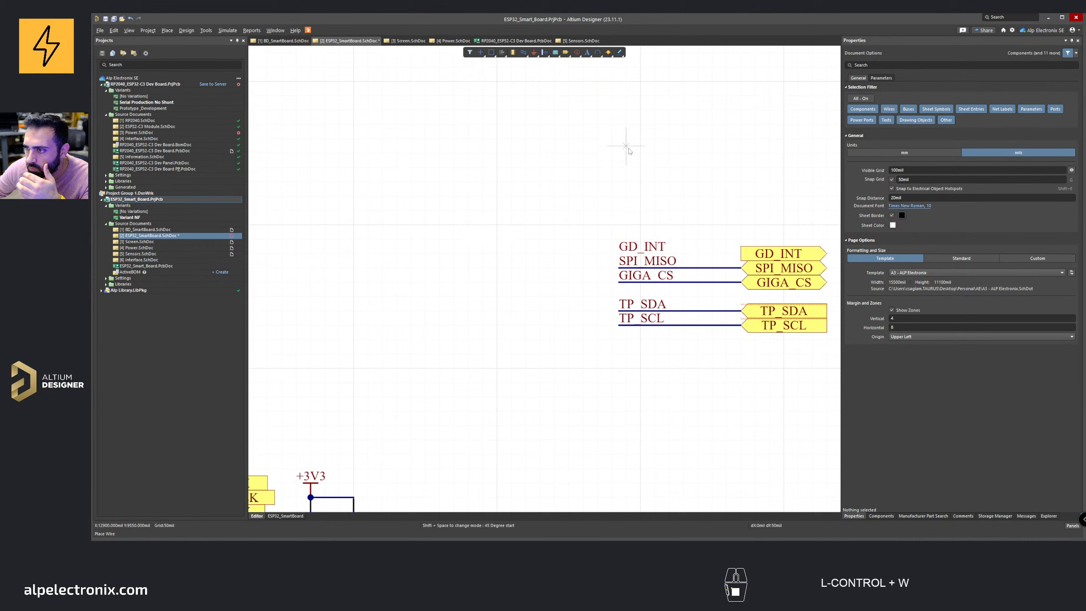
{"action": "left_click", "coordinate": [622, 254]}
{"action": "left_click", "coordinate": [742, 254]}
{"action": "key", "text": "Escape"}
{"action": "scroll", "coordinate": [682, 174], "scroll_direction": "down", "scroll_amount": 4, "text": "ctrl"}
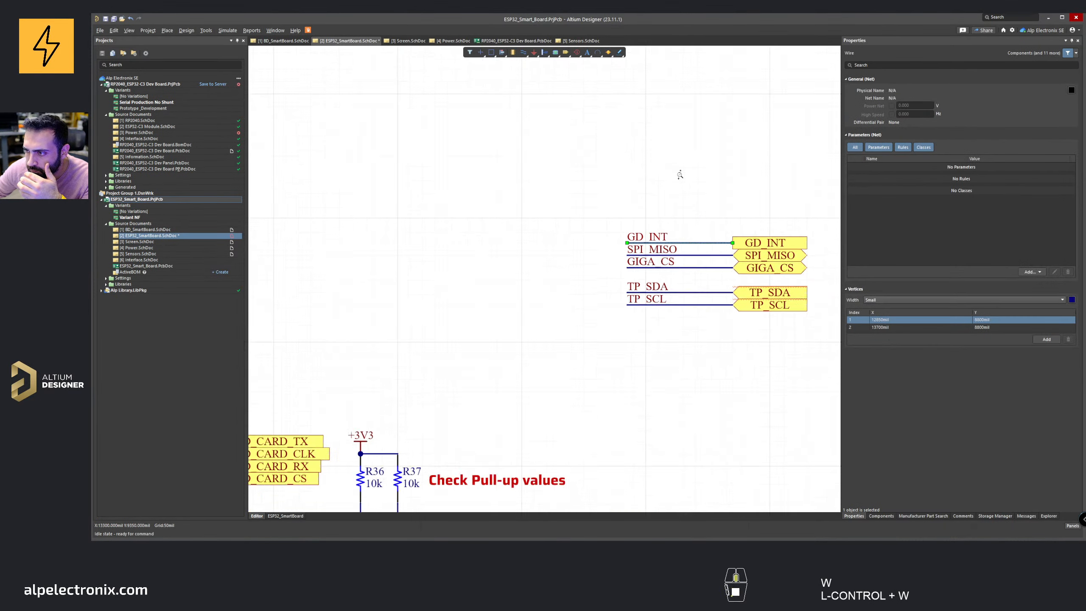
{"action": "left_click_drag", "start_coordinate": [647, 368], "coordinate": [693, 258]}
{"action": "key", "text": "Delete"}
{"action": "right_click_drag", "start_coordinate": [527, 307], "coordinate": [596, 272]}
{"action": "scroll", "coordinate": [597, 275], "scroll_direction": "up", "scroll_amount": 5, "text": "ctrl"}
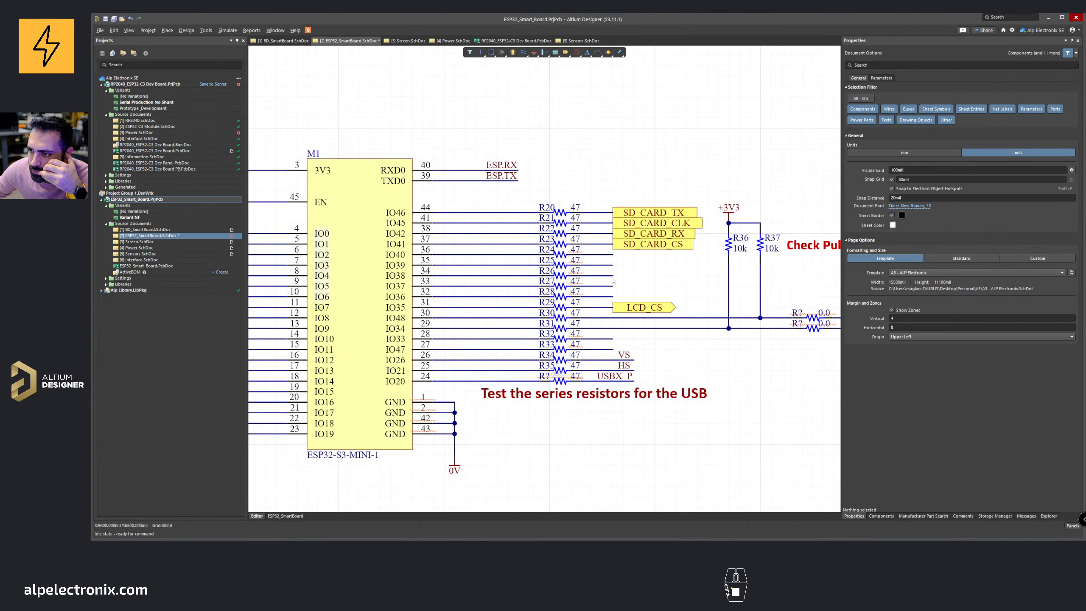
{"action": "scroll", "coordinate": [612, 306], "scroll_direction": "down", "scroll_amount": 4, "text": "ctrl"}
{"action": "right_click_drag", "start_coordinate": [610, 291], "coordinate": [600, 180]}
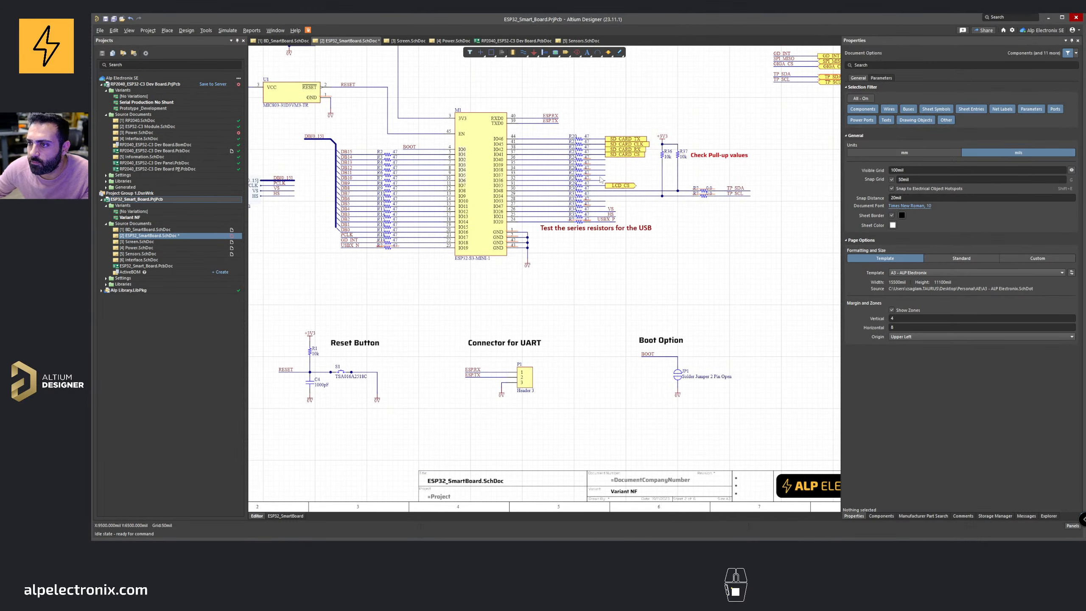
{"action": "left_click", "coordinate": [532, 375]}
{"action": "scroll", "coordinate": [556, 184], "scroll_direction": "up", "scroll_amount": 4, "text": "ctrl"}
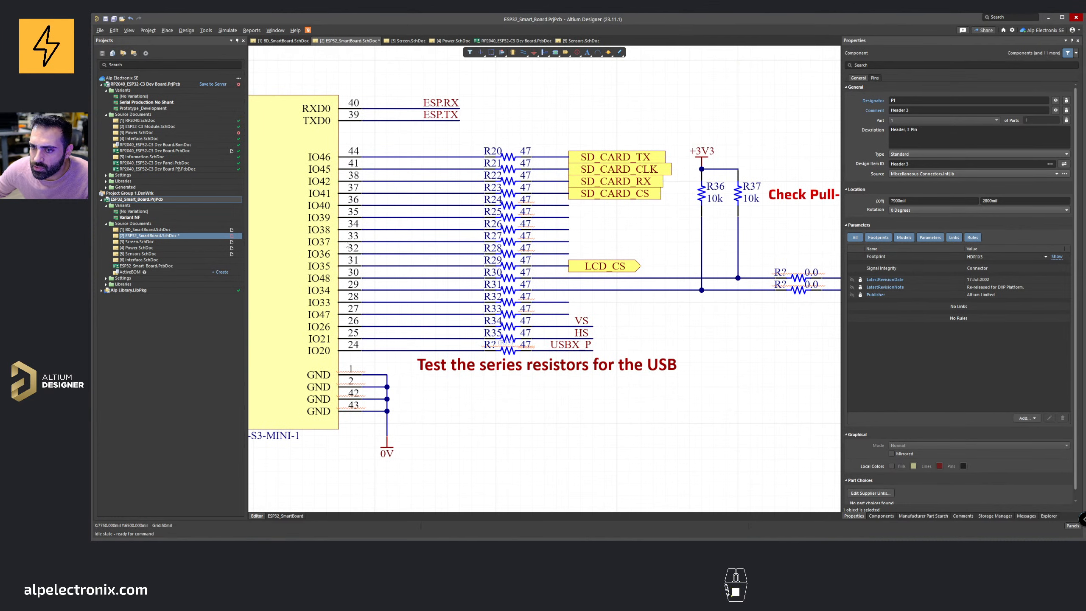
{"action": "key", "text": "ctrl+w"}
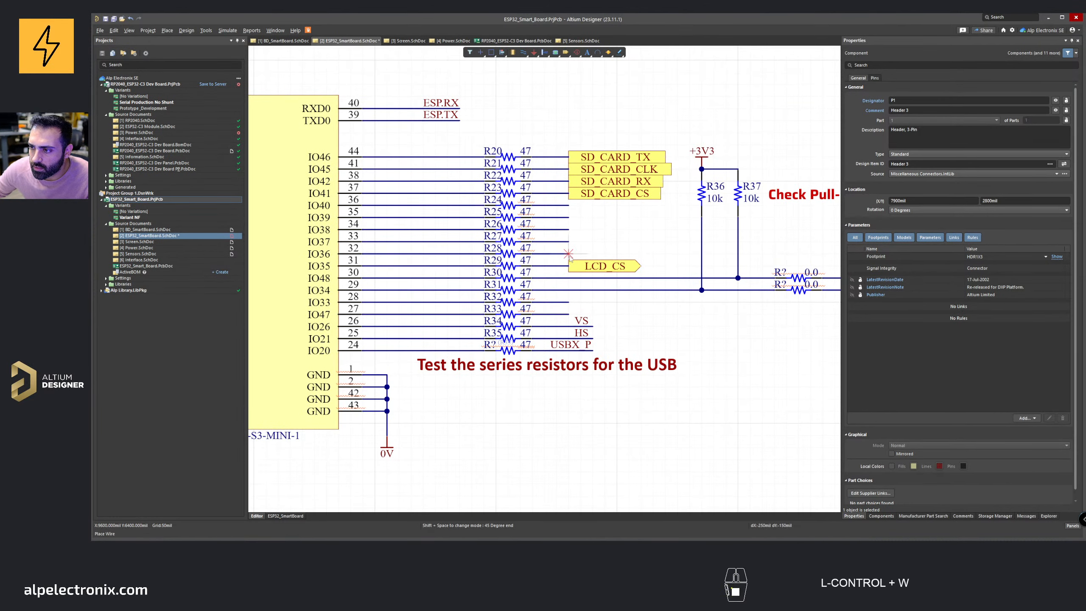
{"action": "right_click", "coordinate": [503, 82]}
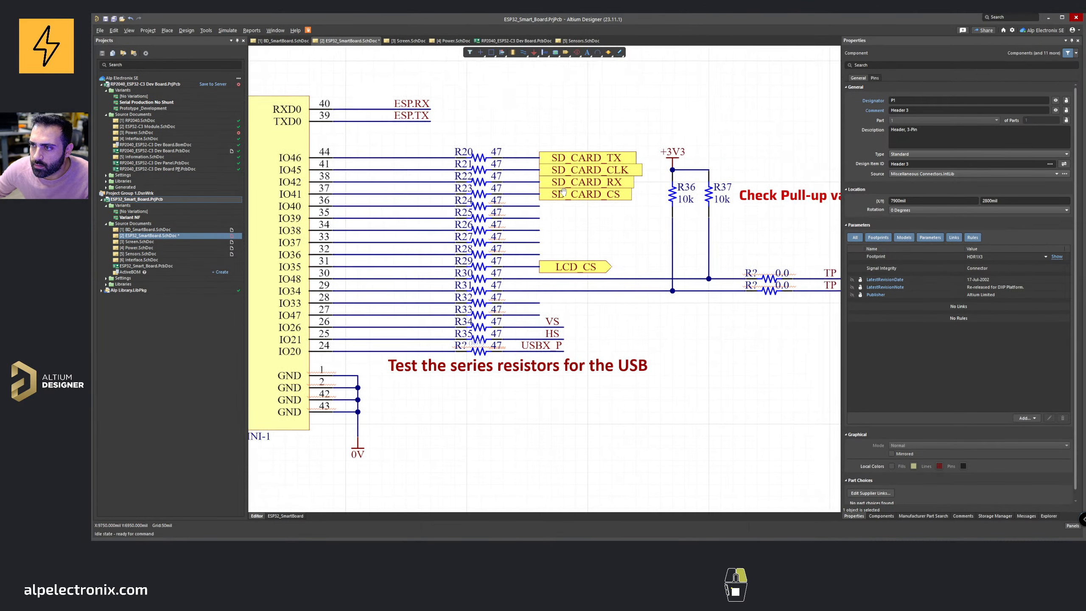
{"action": "scroll", "coordinate": [702, 225], "scroll_direction": "down", "scroll_amount": 5, "text": "ctrl"}
{"action": "scroll", "coordinate": [702, 224], "scroll_direction": "up", "scroll_amount": 5, "text": "ctrl"}
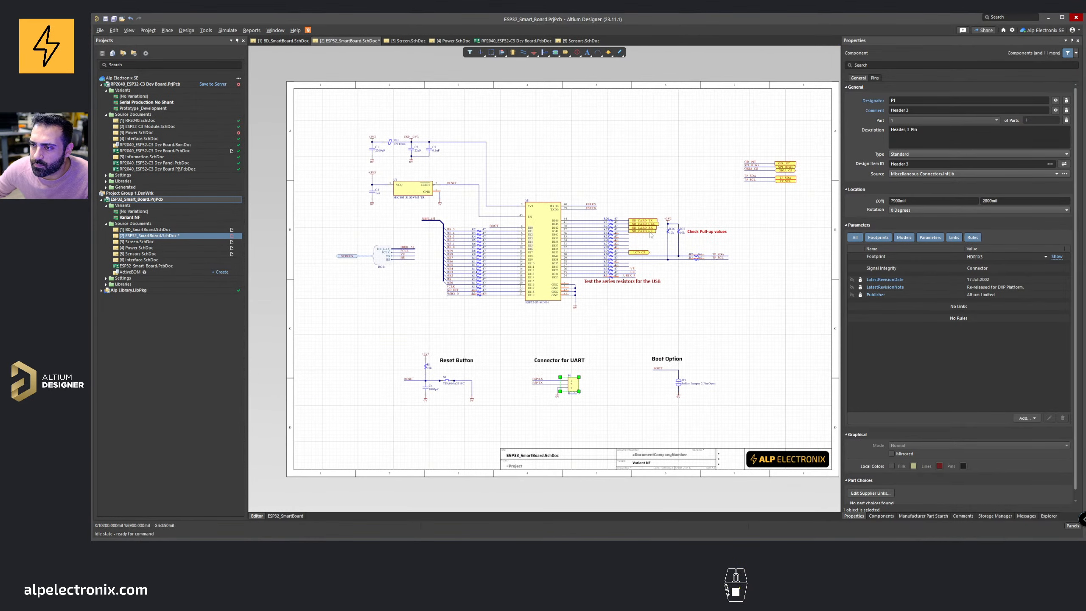
Step: Move the four SD_CARD ports up beside the GD_INT and TP ports group
{"action": "right_click_drag", "start_coordinate": [639, 231], "coordinate": [519, 219]}
{"action": "scroll", "coordinate": [561, 229], "scroll_direction": "down", "scroll_amount": 1, "text": "ctrl"}
{"action": "left_click_drag", "start_coordinate": [535, 208], "coordinate": [795, 157]}
{"action": "right_click_drag", "start_coordinate": [806, 192], "coordinate": [717, 207]}
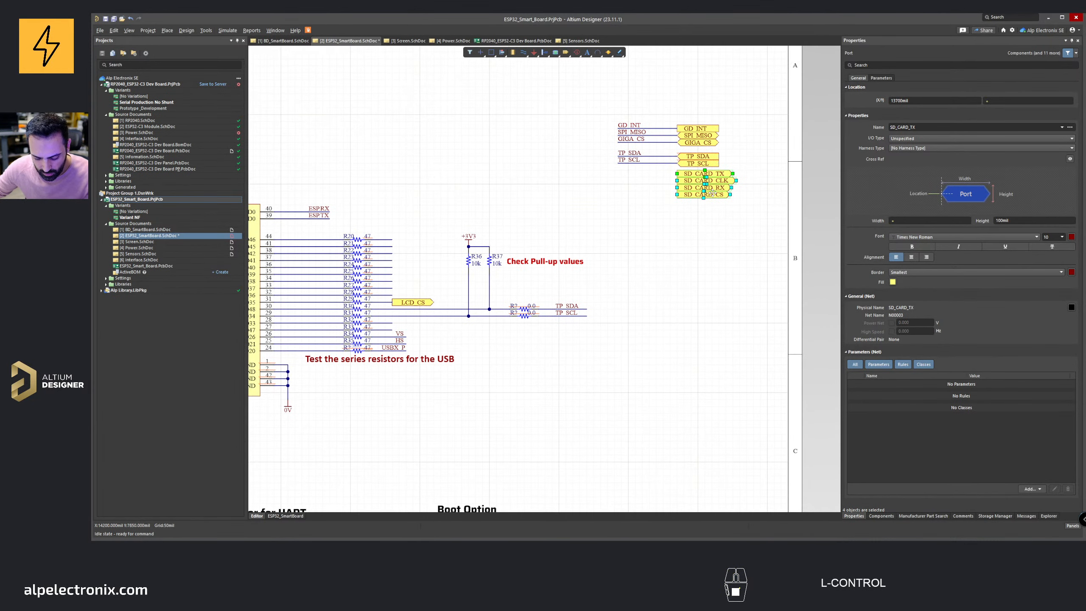
Step: Copy the SD_CARD ports and smart-paste them as net labels at the ends of the IO46–IO41 resistor wires
{"action": "key", "text": "ctrl+c"}
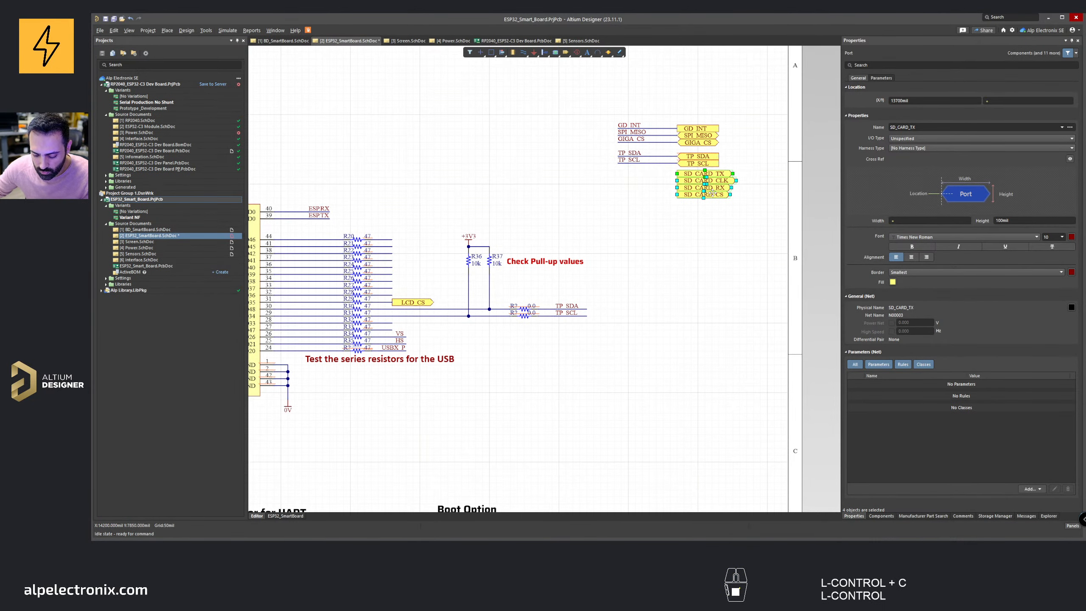
{"action": "key", "text": "ctrl+shift+v"}
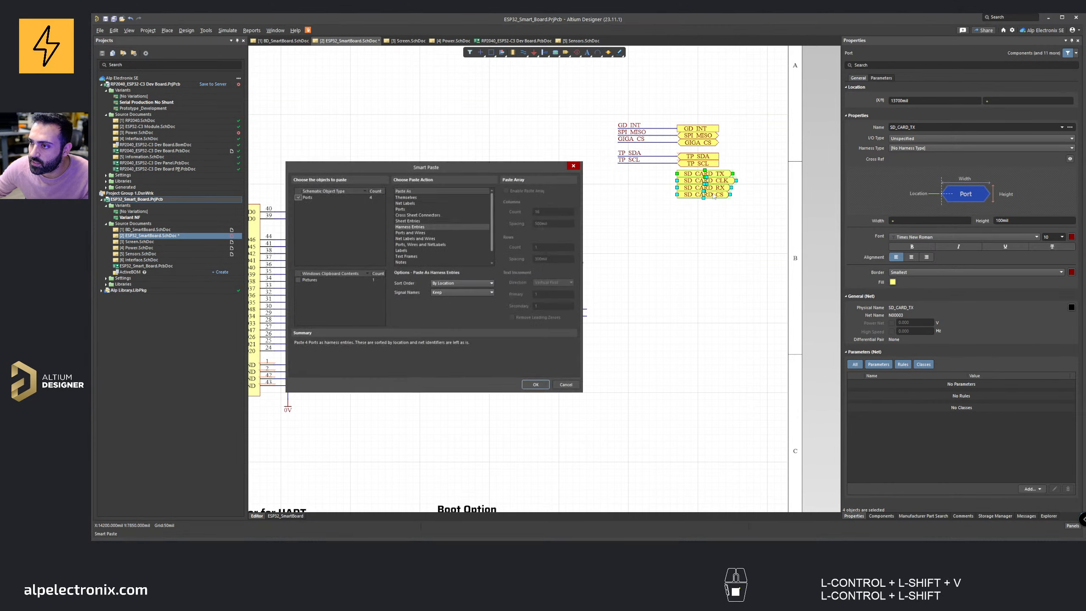
{"action": "left_click", "coordinate": [410, 202]}
{"action": "left_click", "coordinate": [538, 388]}
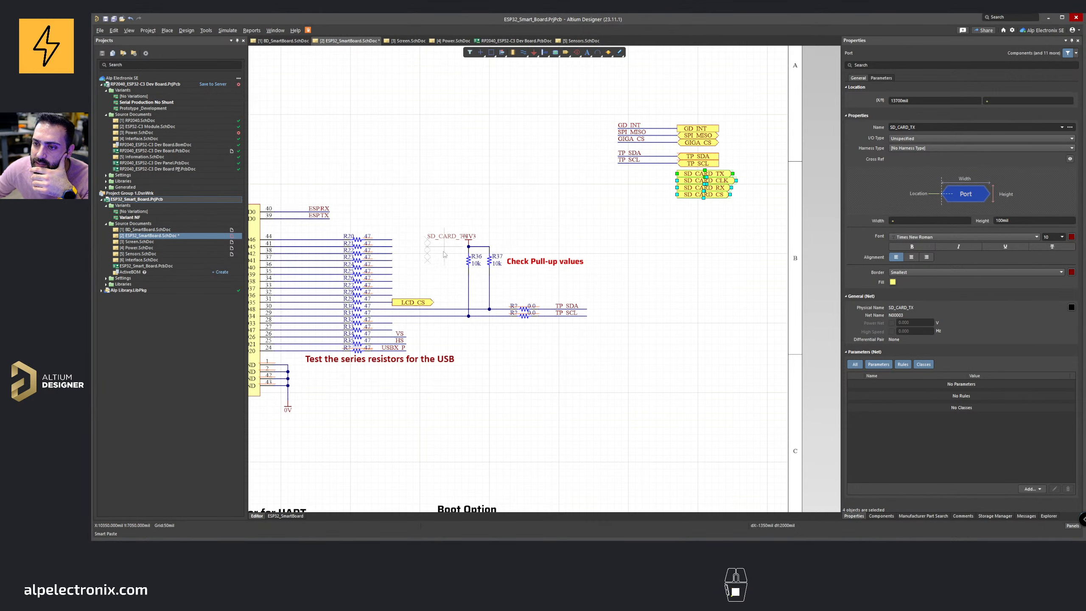
{"action": "key", "text": "ctrl+z"}
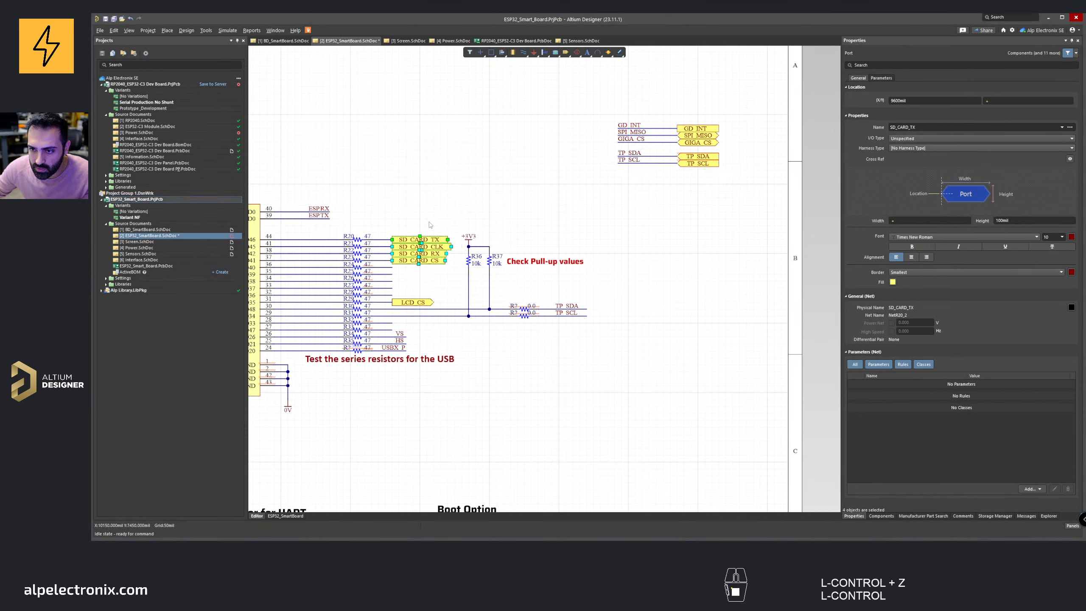
{"action": "key", "text": "ctrl+y"}
{"action": "key", "text": "ctrl+shift+v"}
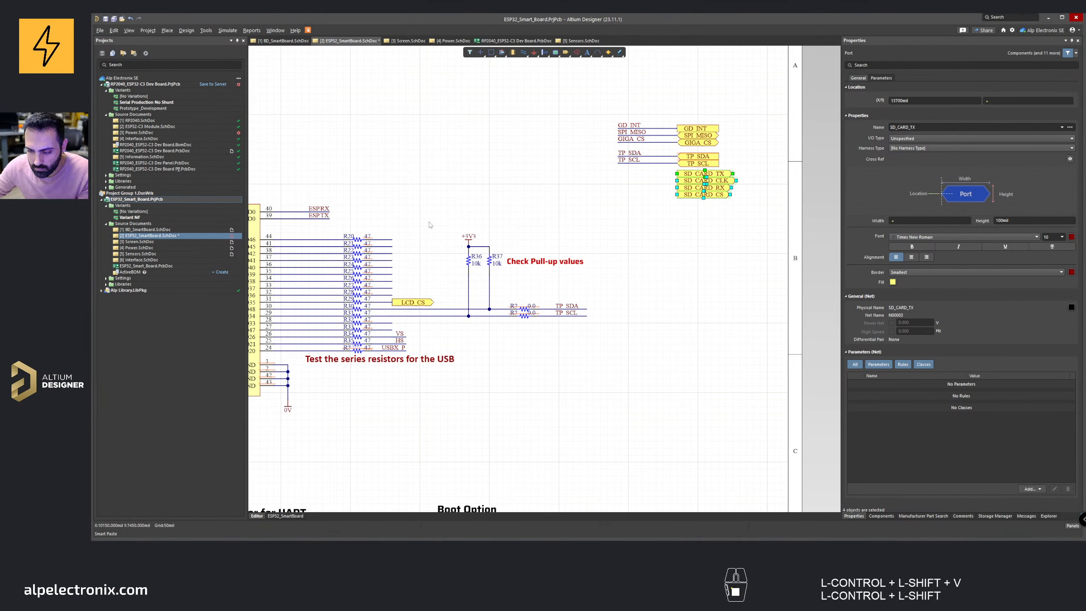
{"action": "left_click", "coordinate": [538, 387]}
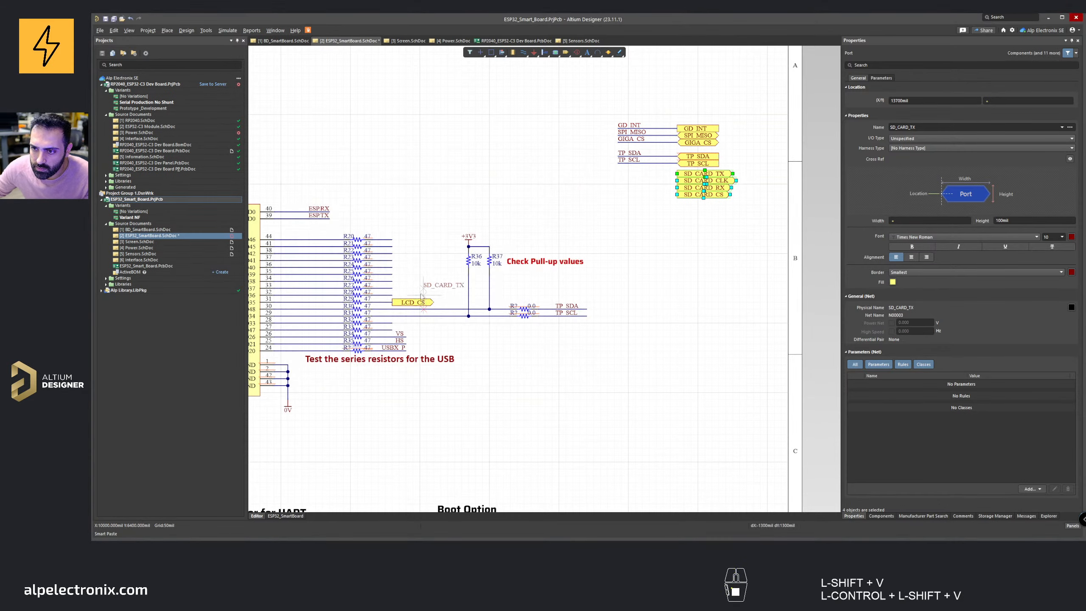
{"action": "left_click", "coordinate": [399, 251]}
{"action": "right_click_drag", "start_coordinate": [399, 251], "coordinate": [494, 239]}
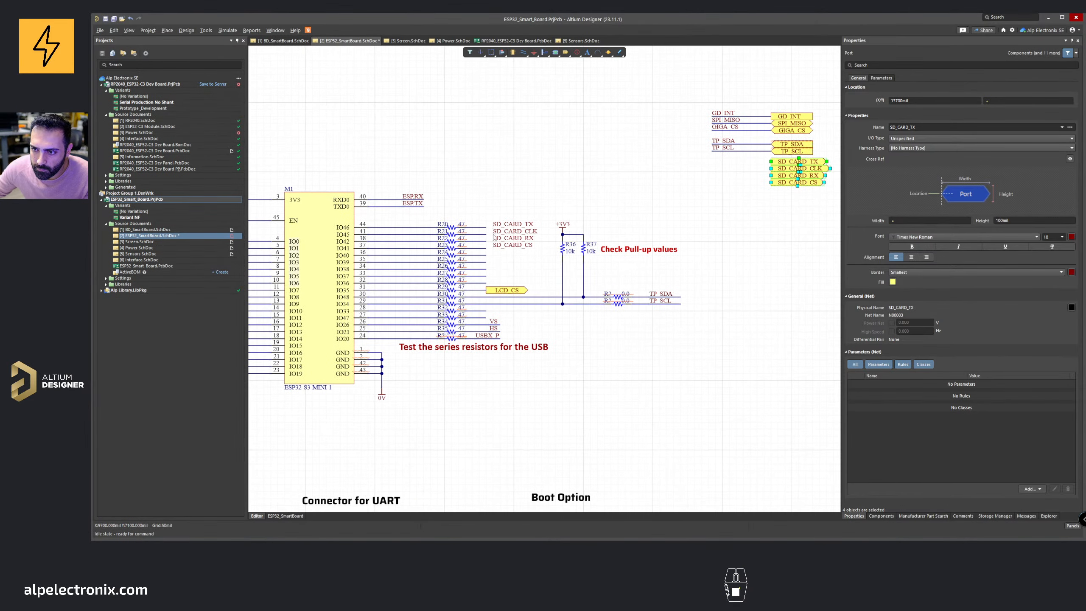
{"action": "scroll", "coordinate": [498, 276], "scroll_direction": "up", "scroll_amount": 2, "text": "ctrl"}
{"action": "left_click_drag", "start_coordinate": [540, 241], "coordinate": [535, 226]}
{"action": "mouse_move", "coordinate": [511, 206]}
{"action": "left_mouse_down"}
{"action": "mouse_move", "coordinate": [487, 206]}
{"action": "mouse_move", "coordinate": [496, 206]}
{"action": "left_mouse_up"}
{"action": "left_click", "coordinate": [512, 172]}
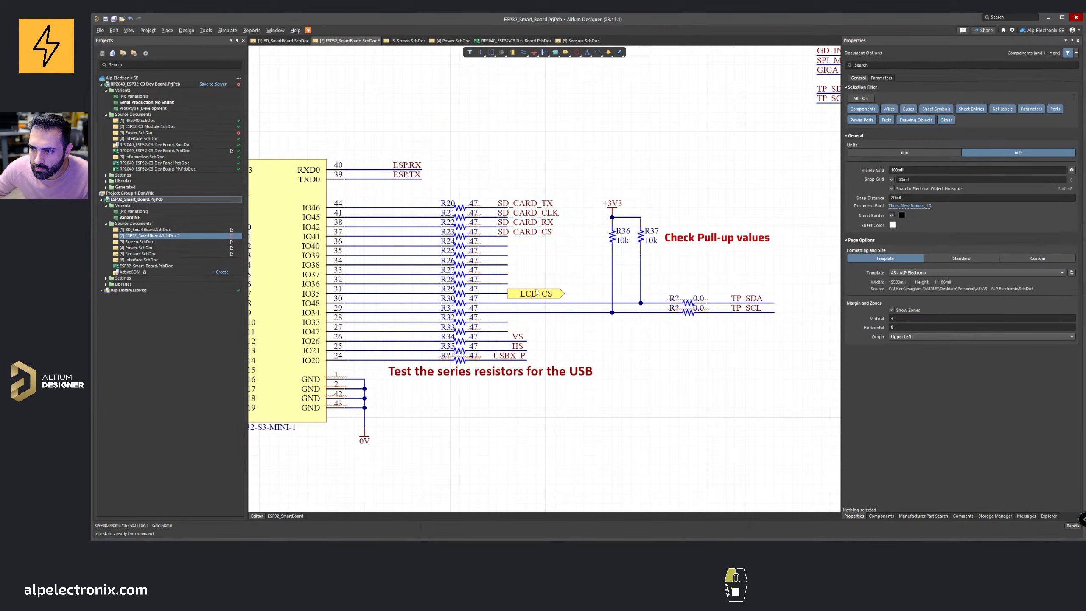
Step: Cut the LCD_CS port and smart-paste it as a net label on its resistor wire
{"action": "left_click", "coordinate": [537, 293]}
{"action": "right_click_drag", "start_coordinate": [540, 268], "coordinate": [464, 272]}
{"action": "scroll", "coordinate": [461, 256], "scroll_direction": "down", "scroll_amount": 1, "text": "ctrl"}
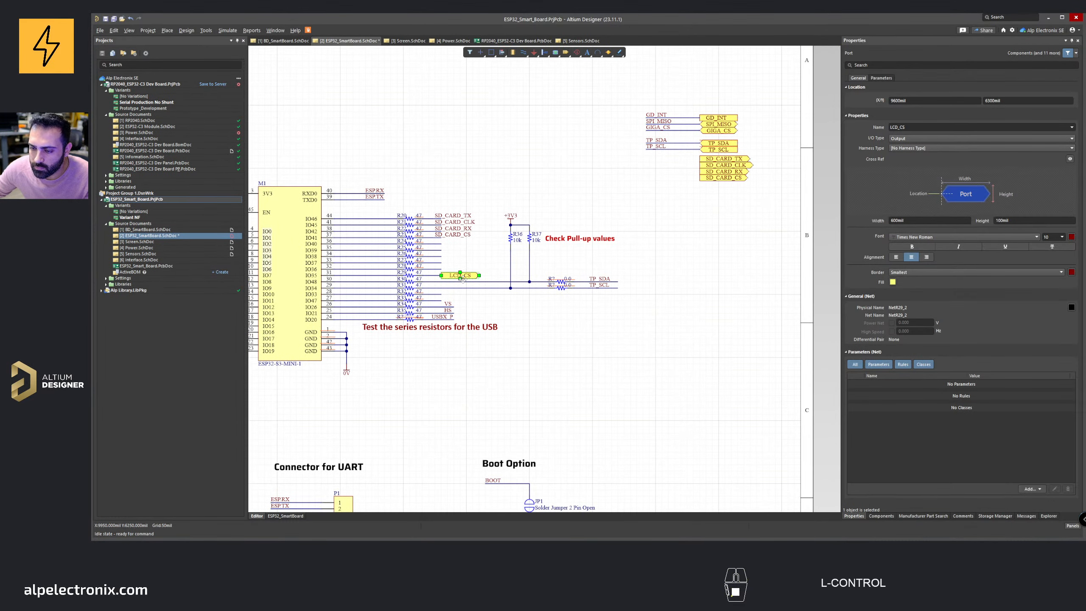
{"action": "key", "text": "ctrl+x"}
{"action": "key", "text": "ctrl+shift+v"}
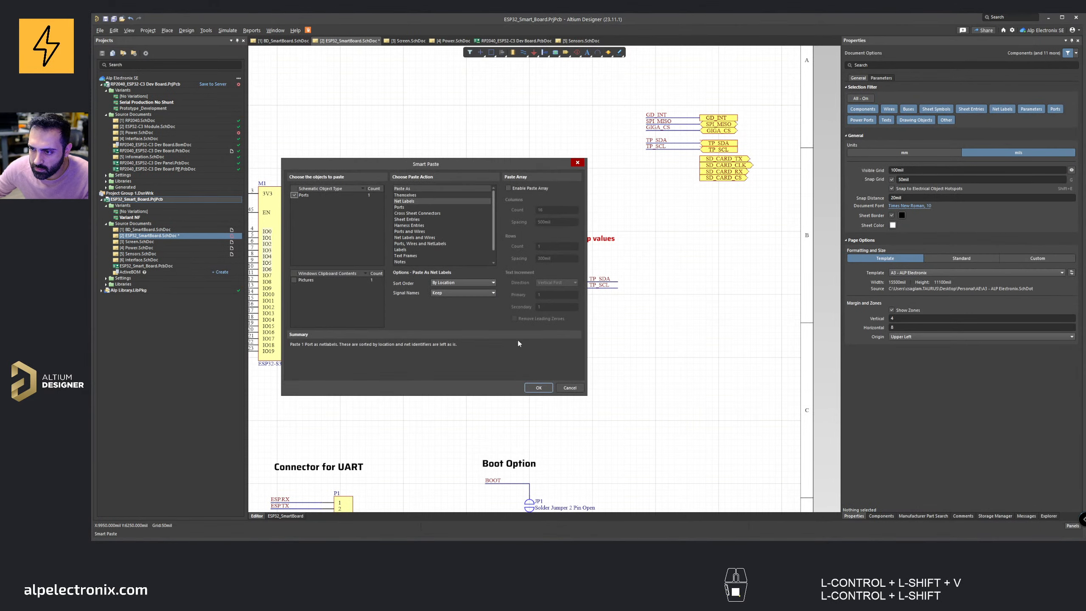
{"action": "left_click", "coordinate": [539, 388]}
{"action": "left_click", "coordinate": [437, 277]}
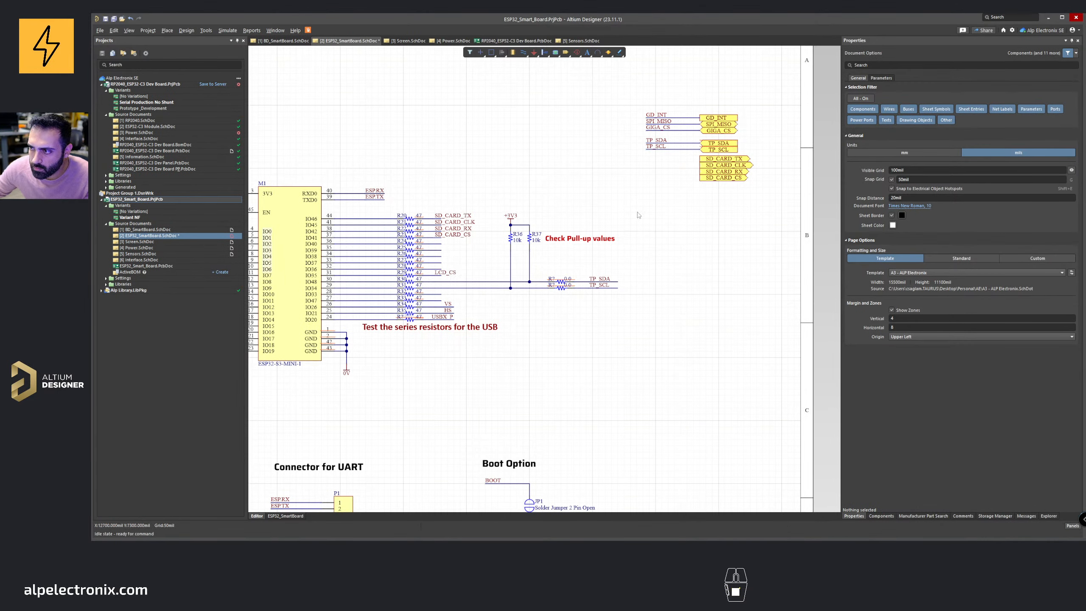
Step: Paste the LCD_CS port below the SD_CARD ports in the top-right port group
{"action": "key", "text": "ctrl+v"}
{"action": "left_click", "coordinate": [700, 195]}
{"action": "scroll", "coordinate": [599, 197], "scroll_direction": "down", "scroll_amount": 1, "text": "ctrl"}
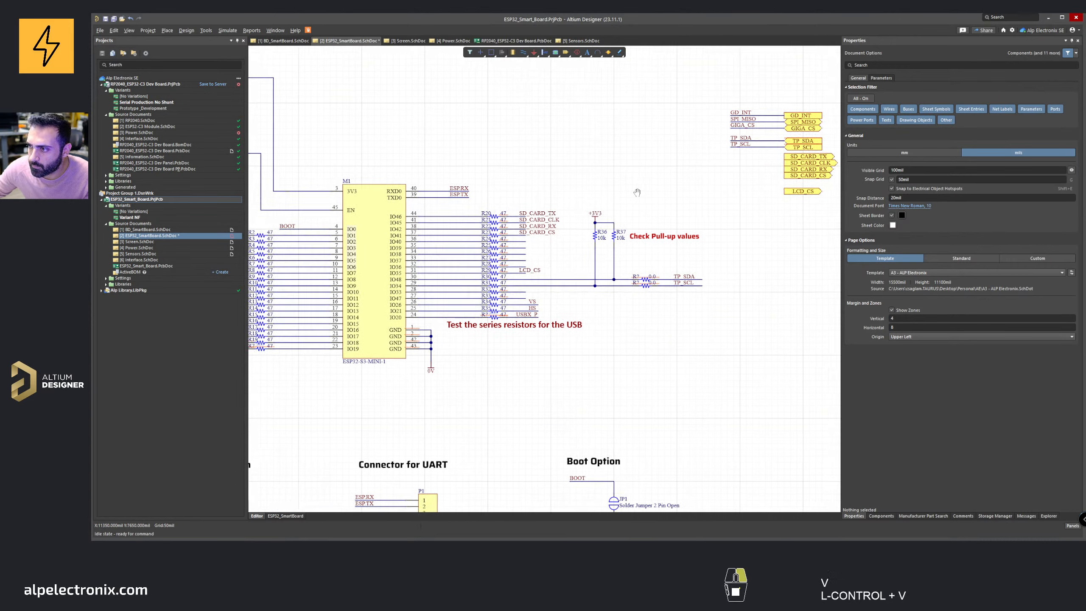
{"action": "scroll", "coordinate": [536, 256], "scroll_direction": "up", "scroll_amount": 2, "text": "ctrl"}
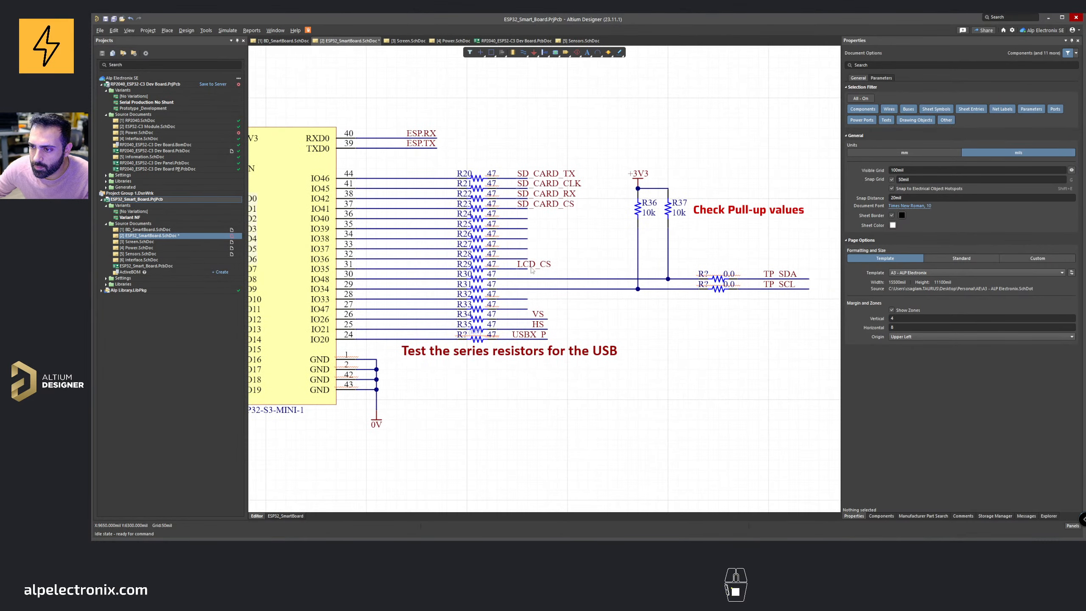
{"action": "right_click_drag", "start_coordinate": [528, 308], "coordinate": [590, 276]}
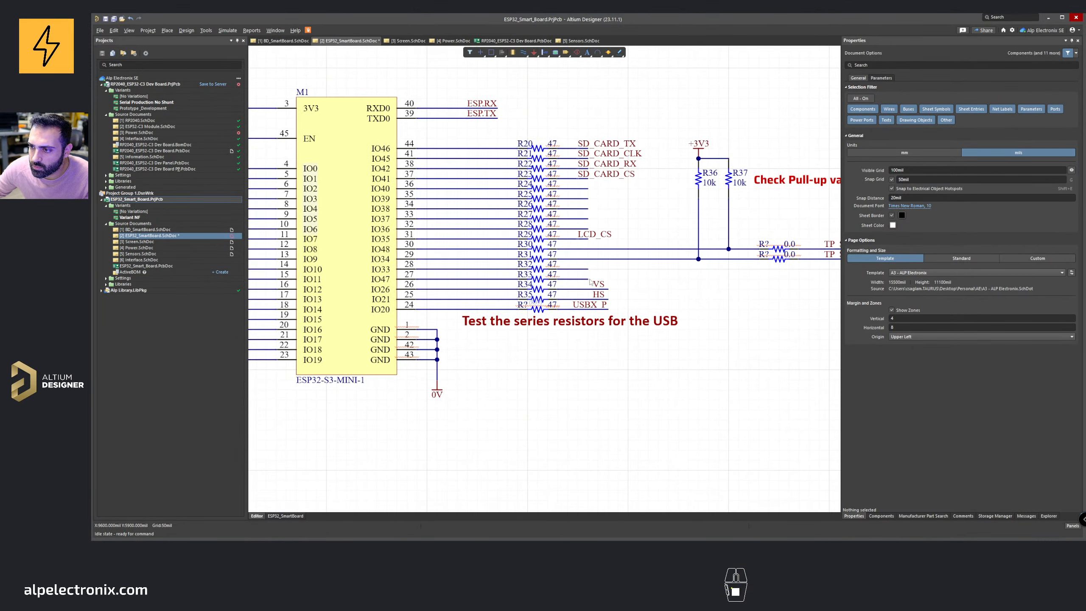
Step: Draw short wires extending the free resistor outputs on the IO40–IO36, IO33 and IO47 lines to the right
{"action": "key", "text": "ctrl+w"}
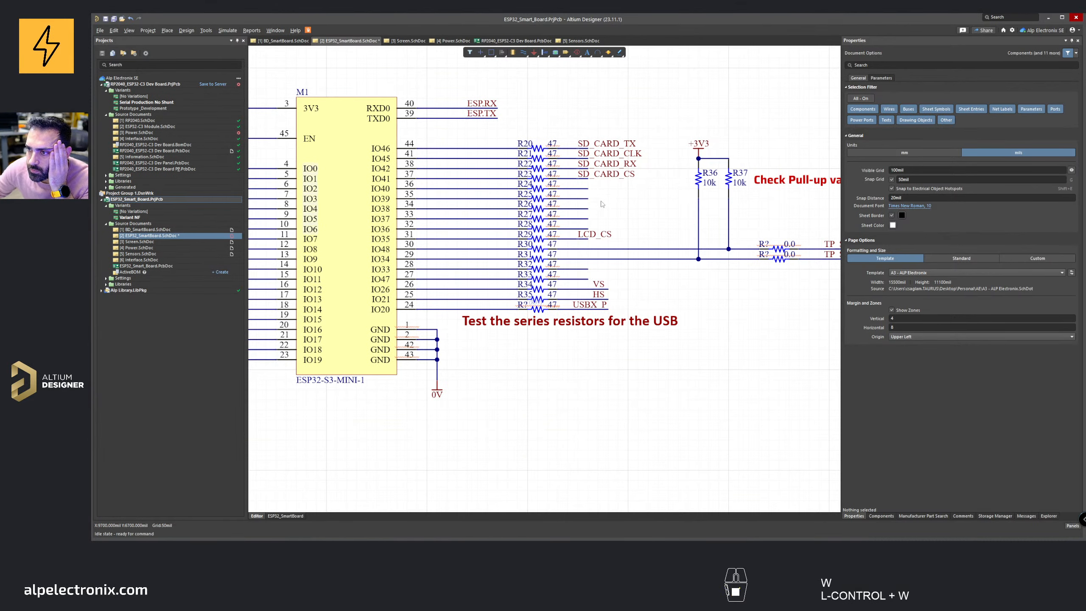
{"action": "scroll", "coordinate": [580, 285], "scroll_direction": "down", "scroll_amount": 3, "text": "ctrl"}
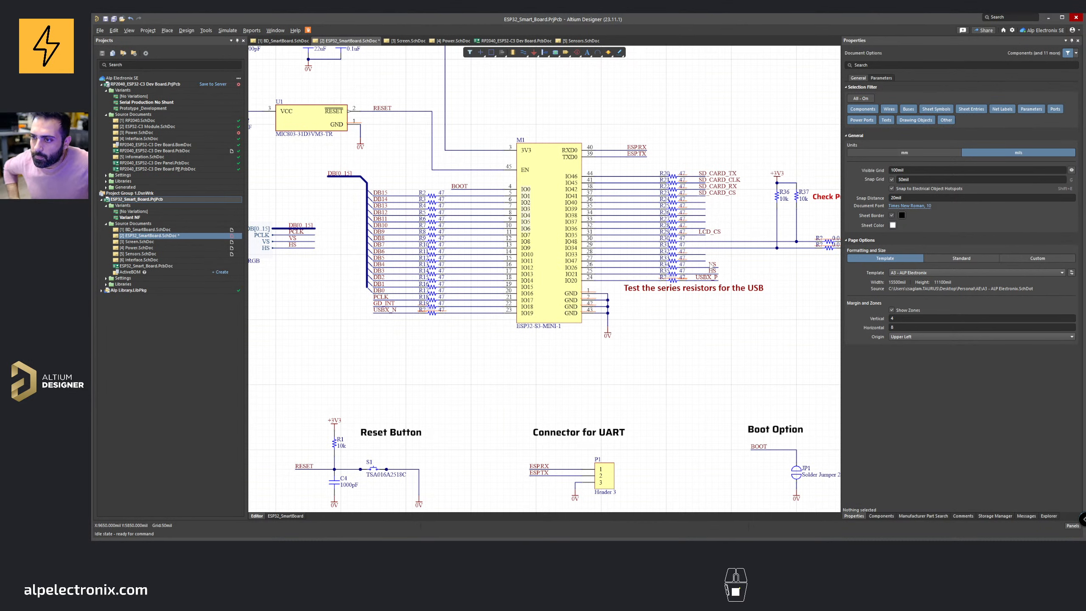
{"action": "scroll", "coordinate": [794, 290], "scroll_direction": "up", "scroll_amount": 3, "text": "ctrl"}
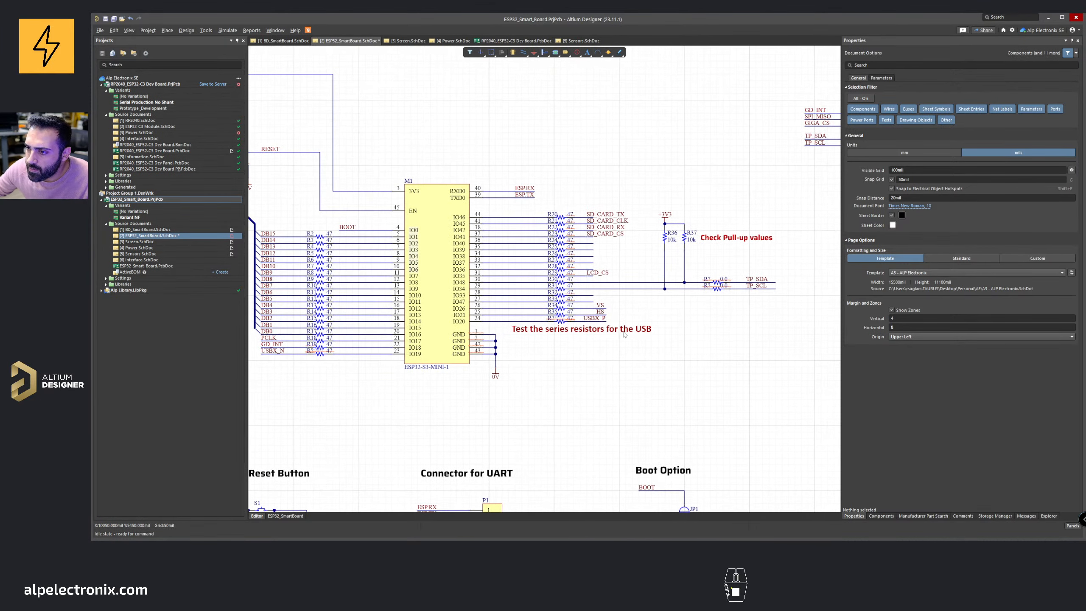
{"action": "key", "text": "ctrl+w"}
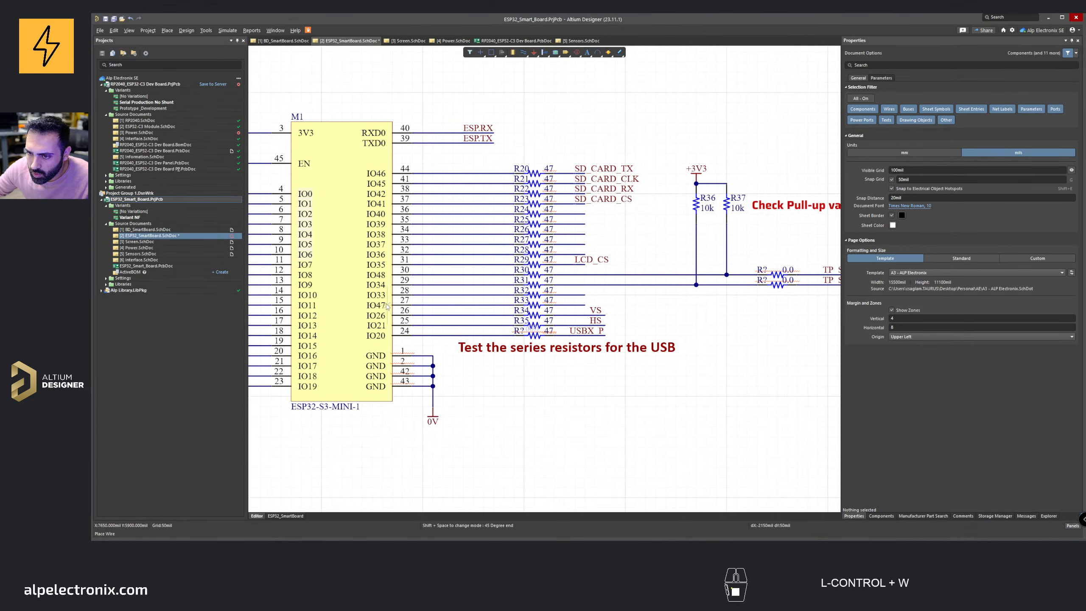
{"action": "left_click", "coordinate": [584, 305]}
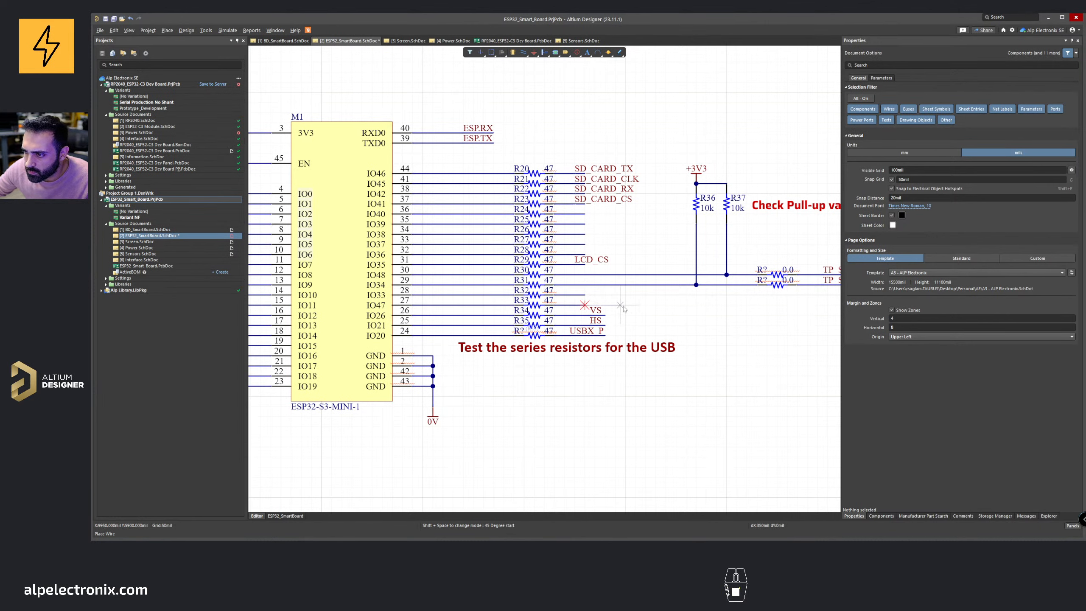
{"action": "left_click", "coordinate": [646, 306]}
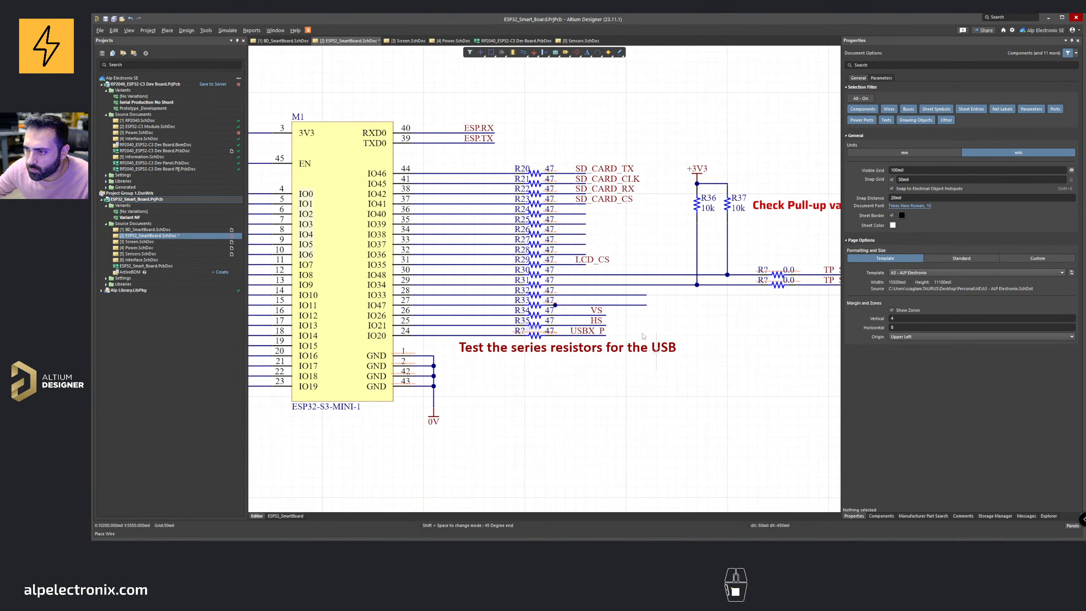
{"action": "left_click", "coordinate": [585, 264]}
{"action": "left_click", "coordinate": [647, 264]}
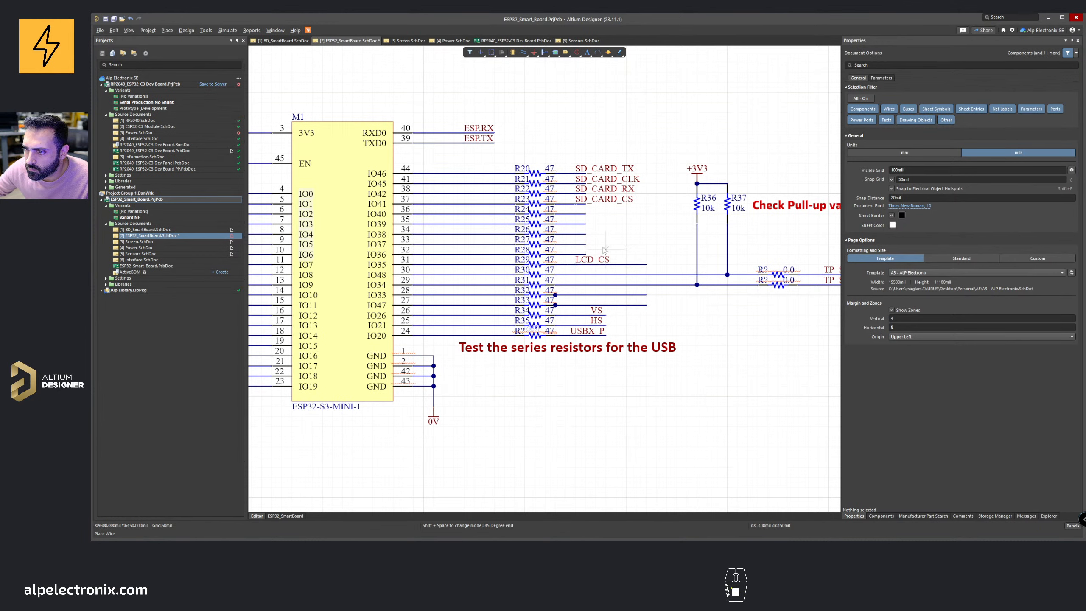
{"action": "left_click", "coordinate": [585, 244]}
{"action": "left_click", "coordinate": [647, 245]}
{"action": "key", "text": "Escape"}
{"action": "left_click", "coordinate": [640, 245]}
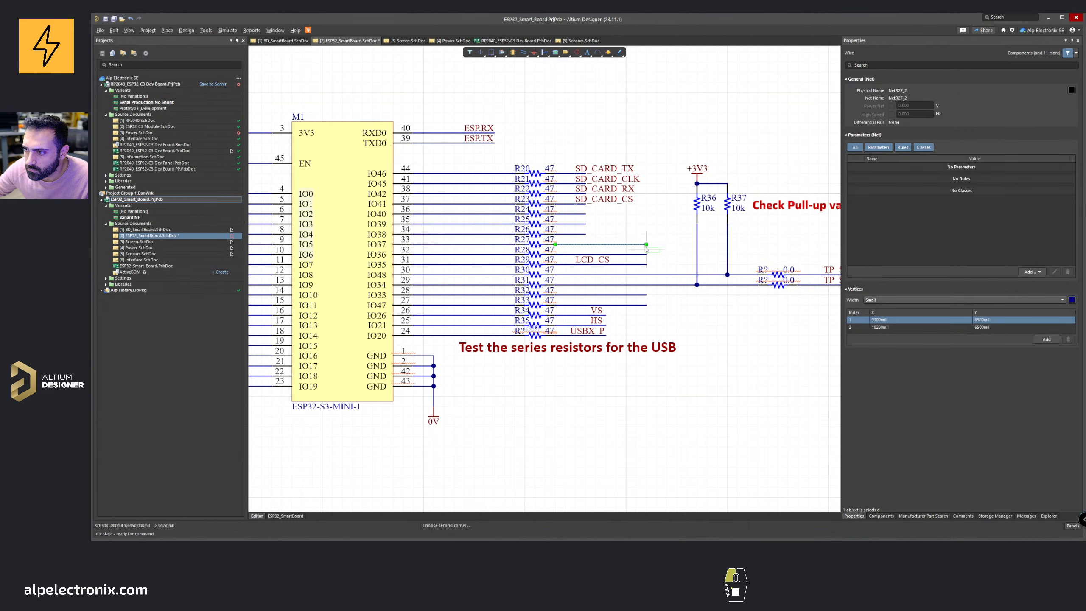
{"action": "key", "text": "ctrl+w"}
{"action": "left_click", "coordinate": [586, 234]}
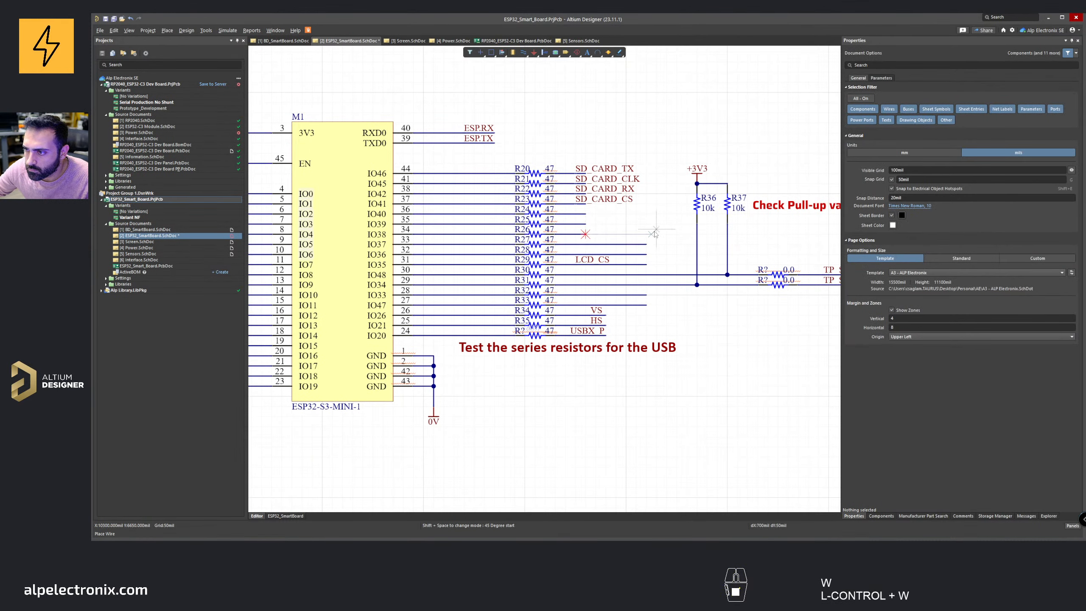
{"action": "left_click", "coordinate": [646, 235]}
{"action": "key", "text": "Escape"}
{"action": "left_click_drag", "start_coordinate": [574, 168], "coordinate": [648, 224]}
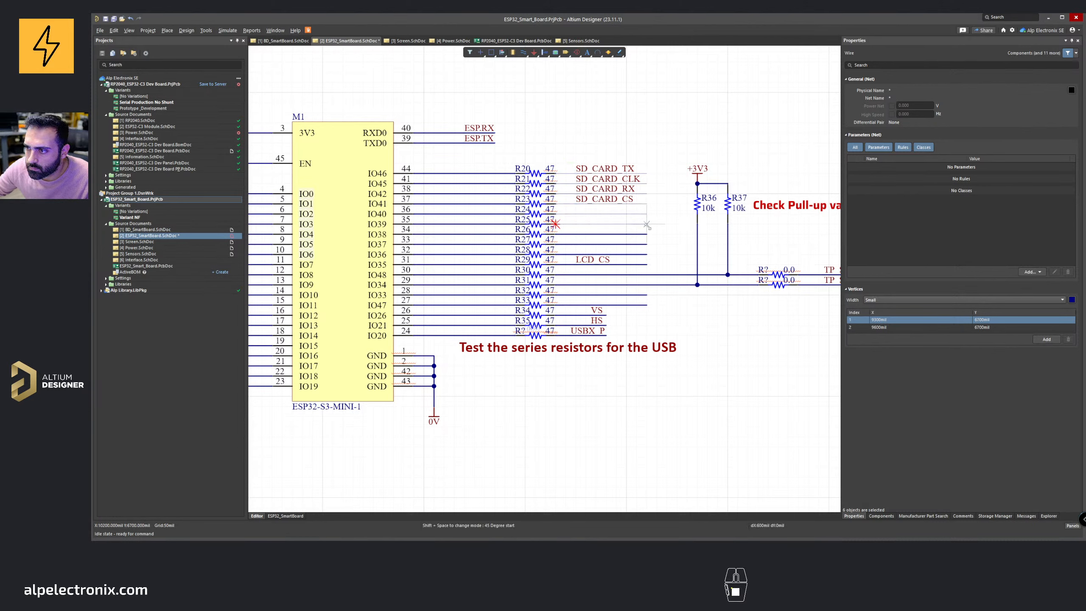
{"action": "left_click", "coordinate": [673, 196]}
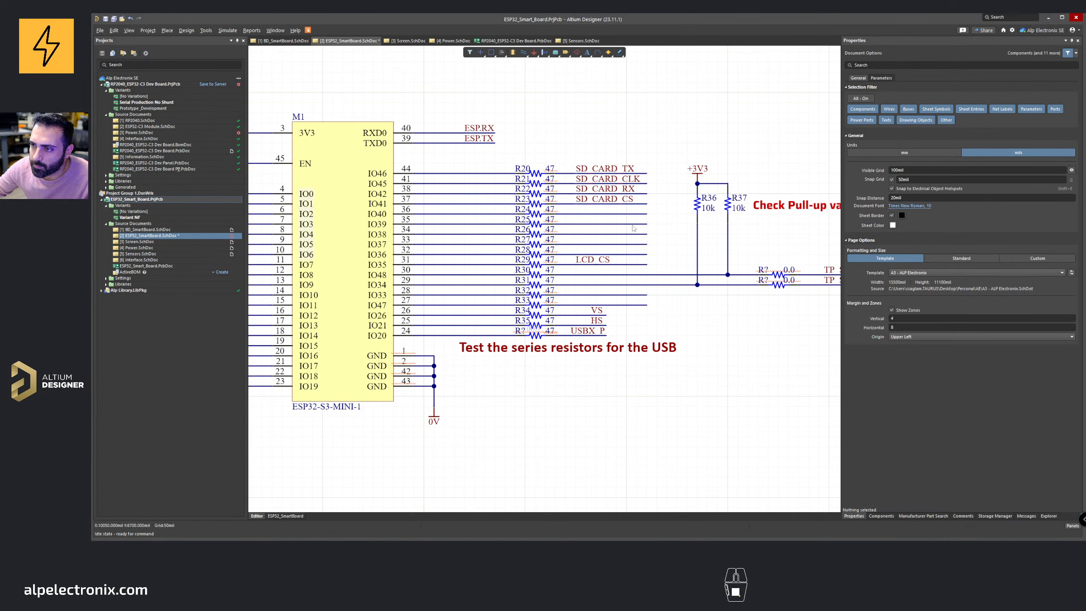
Step: Place net labels ESP32.IO36 through ESP32.IO40 on the extended resistor wires of those pins
{"action": "left_click", "coordinate": [524, 53]}
{"action": "key", "text": "Tab"}
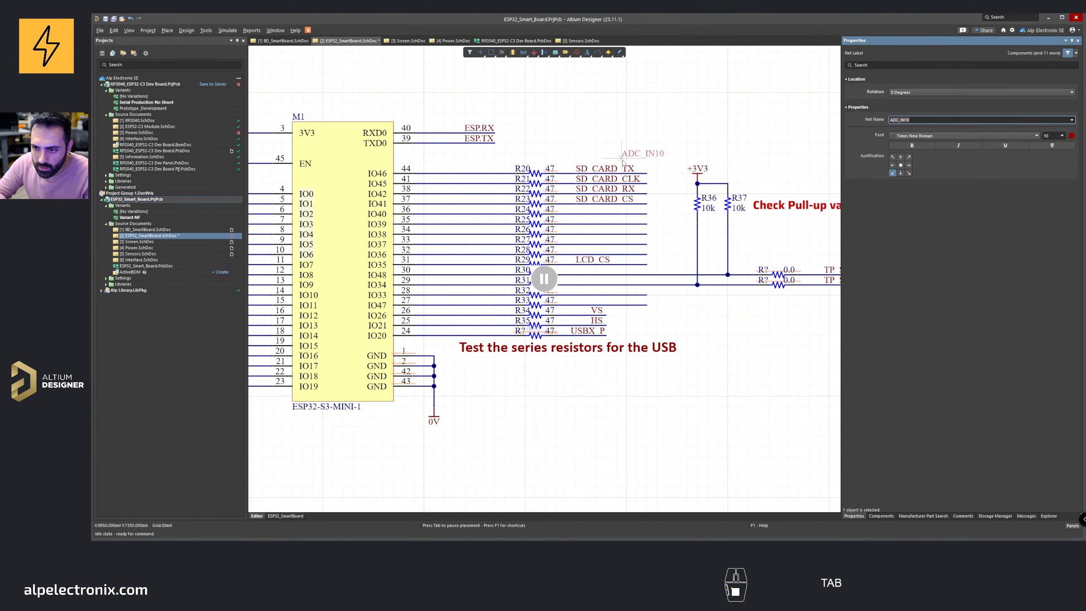
{"action": "type", "text": "IO"}
{"action": "key", "text": "BackSpace"}
{"action": "key", "text": "BackSpace"}
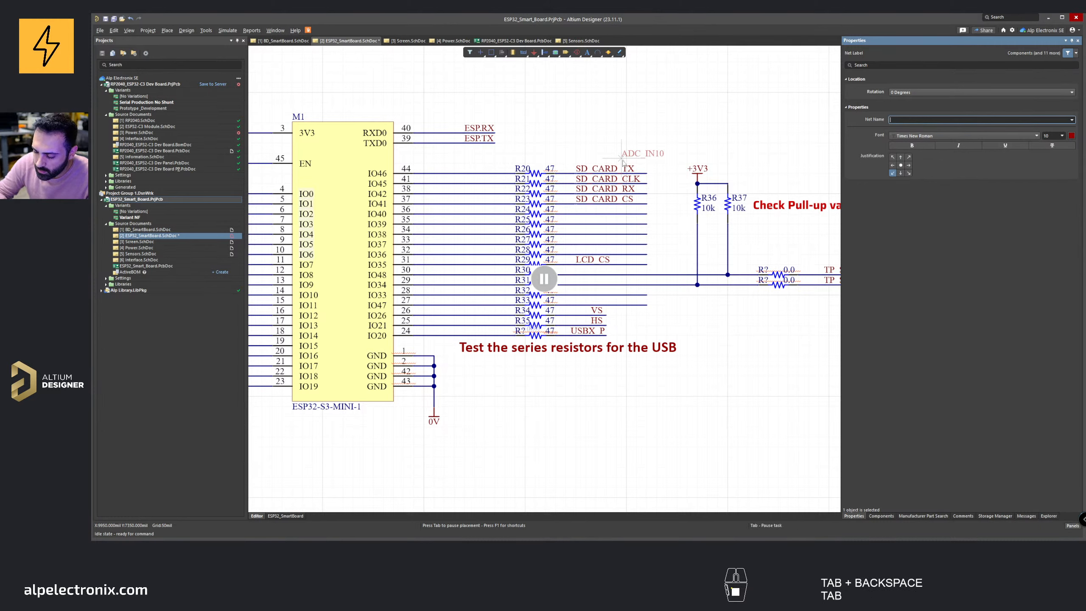
{"action": "type", "text": "ESP32.IO"}
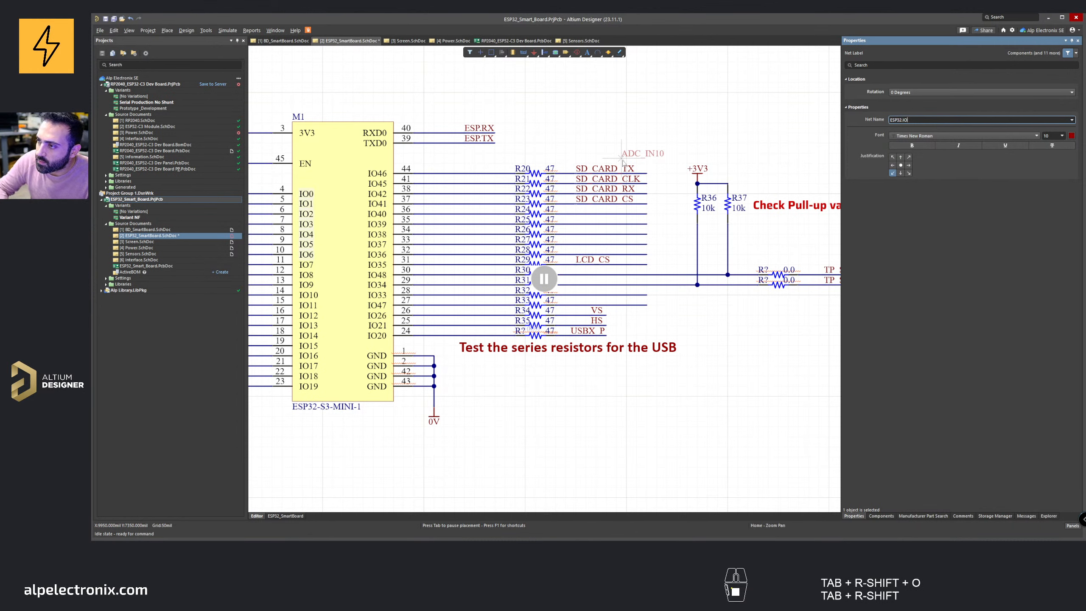
{"action": "key", "text": "Left"}
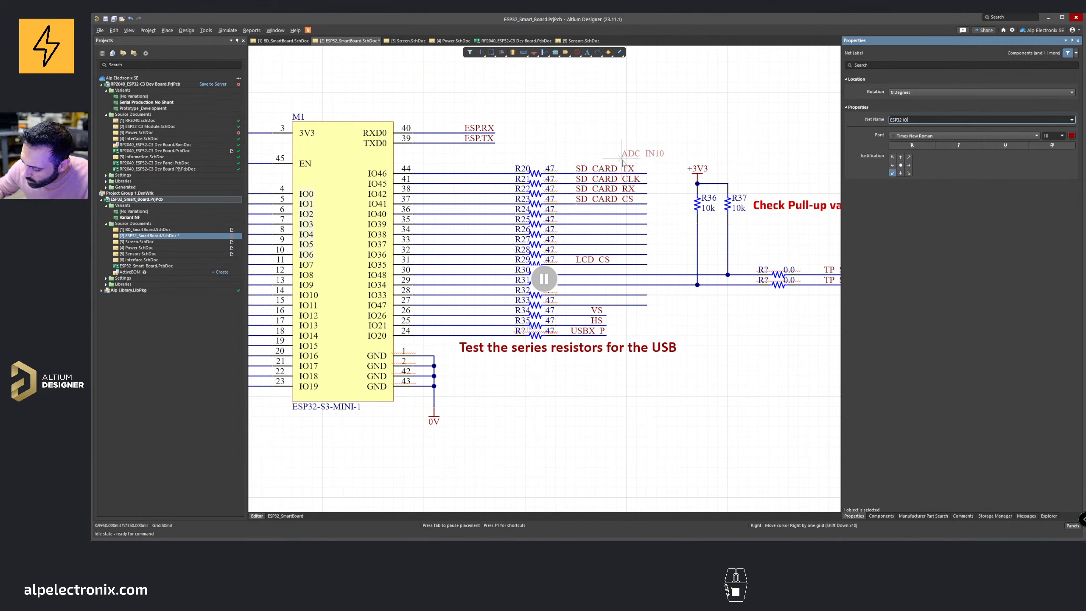
{"action": "type", "text": "36"}
{"action": "key", "text": "Return"}
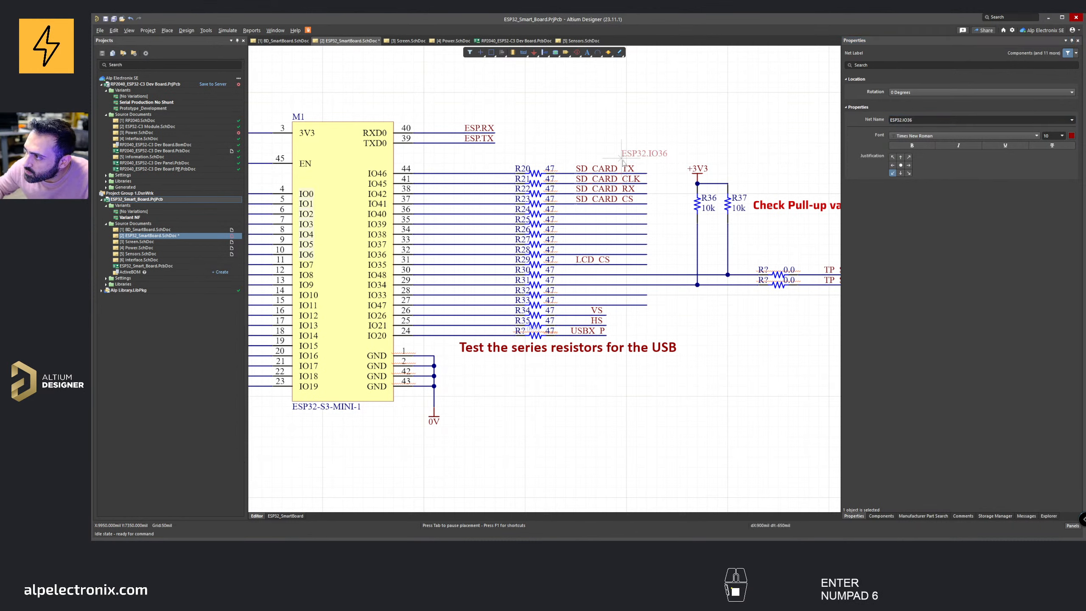
{"action": "left_click", "coordinate": [576, 249]}
{"action": "left_click", "coordinate": [576, 245]}
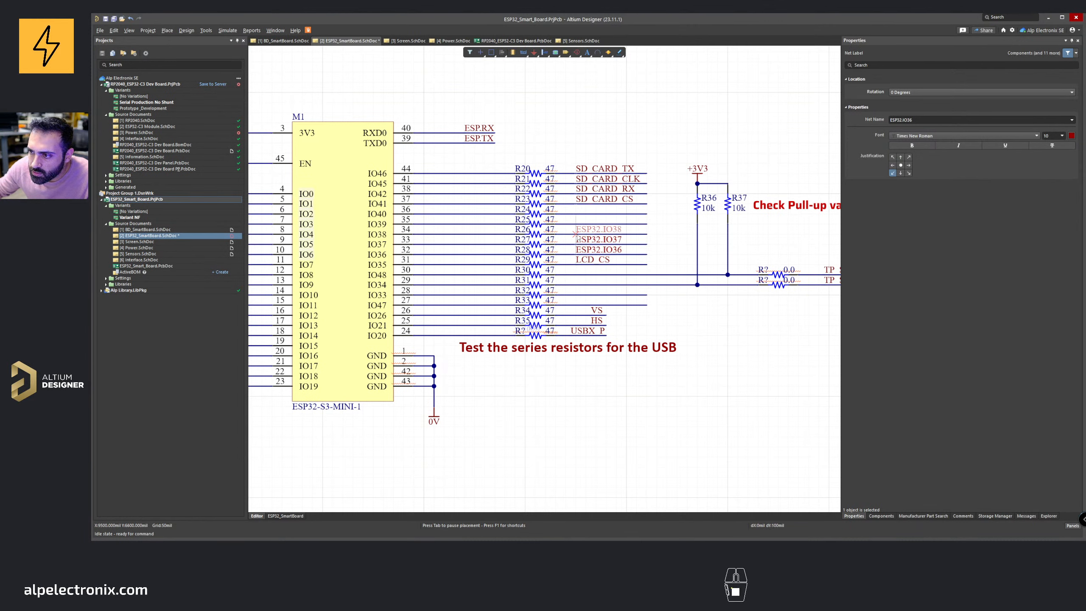
{"action": "left_click", "coordinate": [577, 234]}
{"action": "left_click", "coordinate": [576, 224]}
{"action": "left_click", "coordinate": [576, 212]}
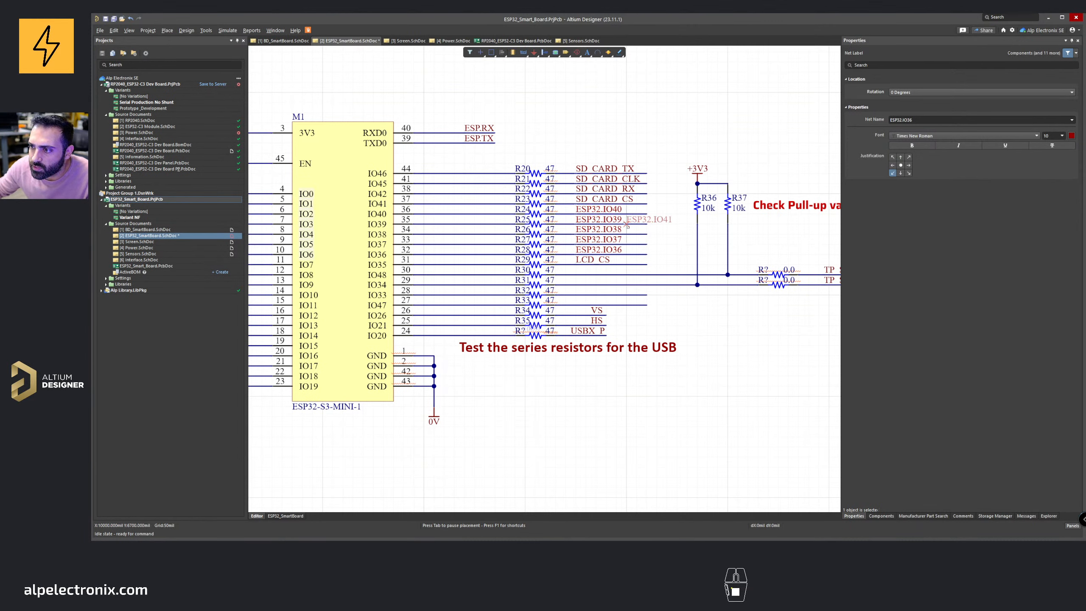
{"action": "key", "text": "Escape"}
Step: Copy the five new ESP32 net labels and paste them in empty space to the right of the circuit
{"action": "left_click", "coordinate": [606, 239], "text": "shift"}
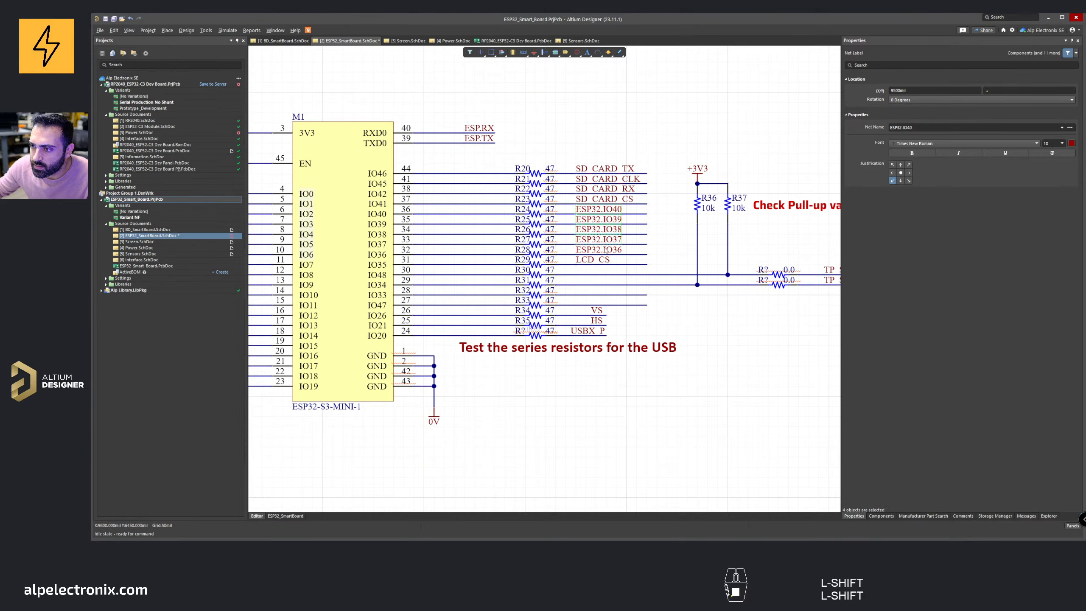
{"action": "key", "text": "ctrl+c"}
{"action": "scroll", "coordinate": [605, 250], "scroll_direction": "down", "scroll_amount": 3}
{"action": "scroll", "coordinate": [641, 278], "scroll_direction": "down", "scroll_amount": 3, "text": "ctrl"}
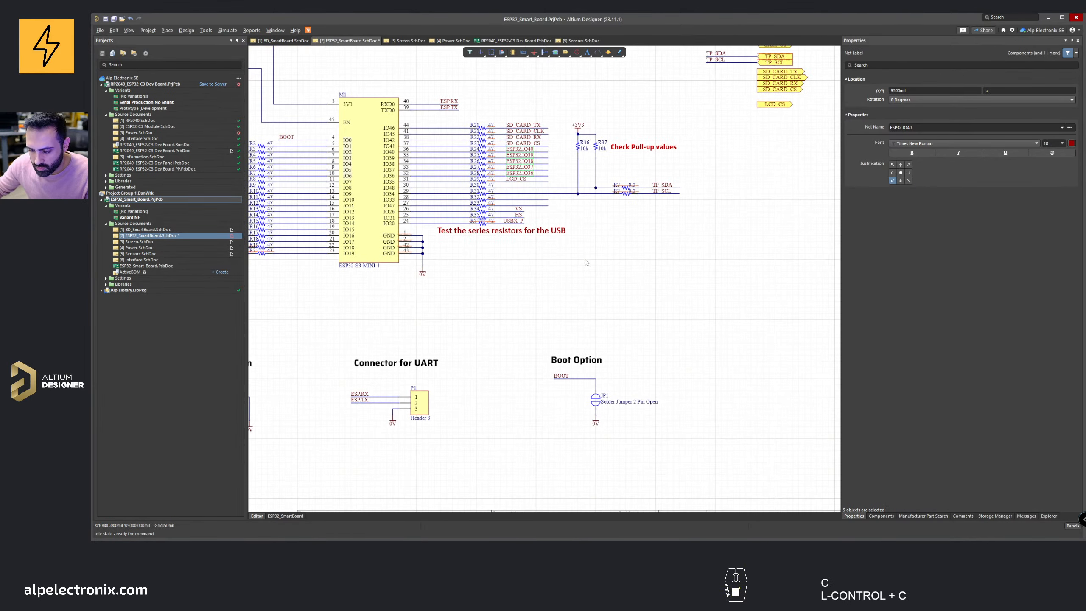
{"action": "key", "text": "ctrl+v"}
{"action": "left_click", "coordinate": [650, 287]}
{"action": "scroll", "coordinate": [557, 200], "scroll_direction": "up", "scroll_amount": 3, "text": "ctrl"}
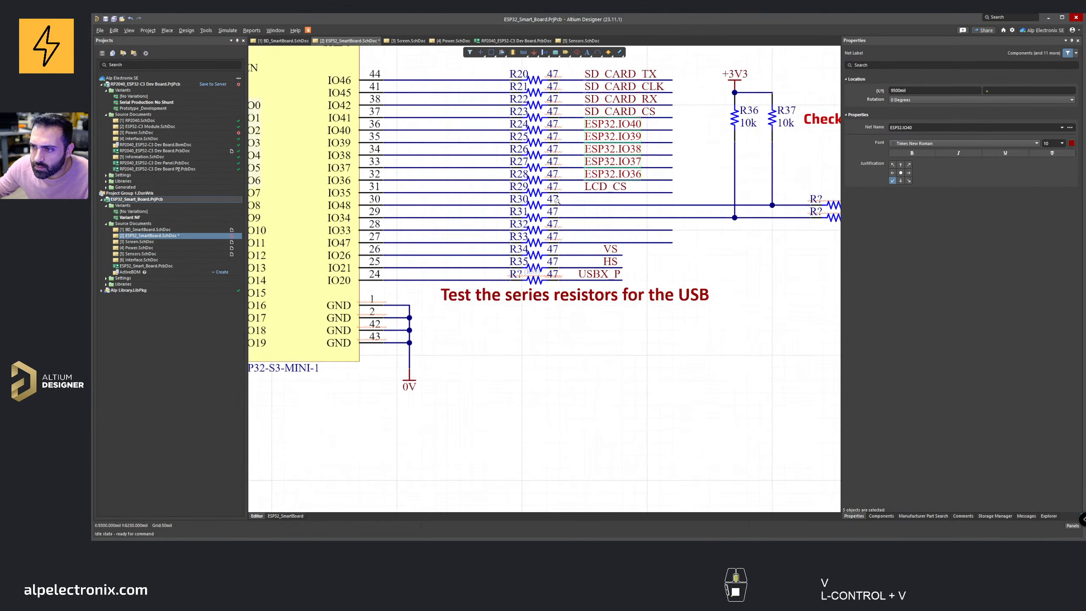
Step: Place net labels ESP32.IO47 and ESP32.IO33 on the matching resistor wires
{"action": "left_click", "coordinate": [524, 52]}
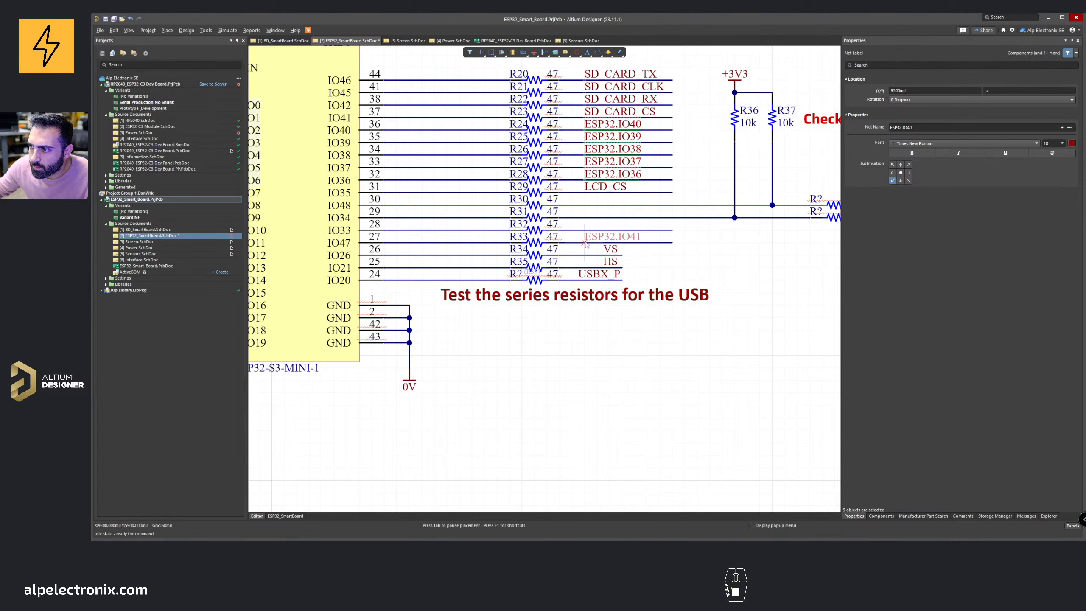
{"action": "key", "text": "Tab"}
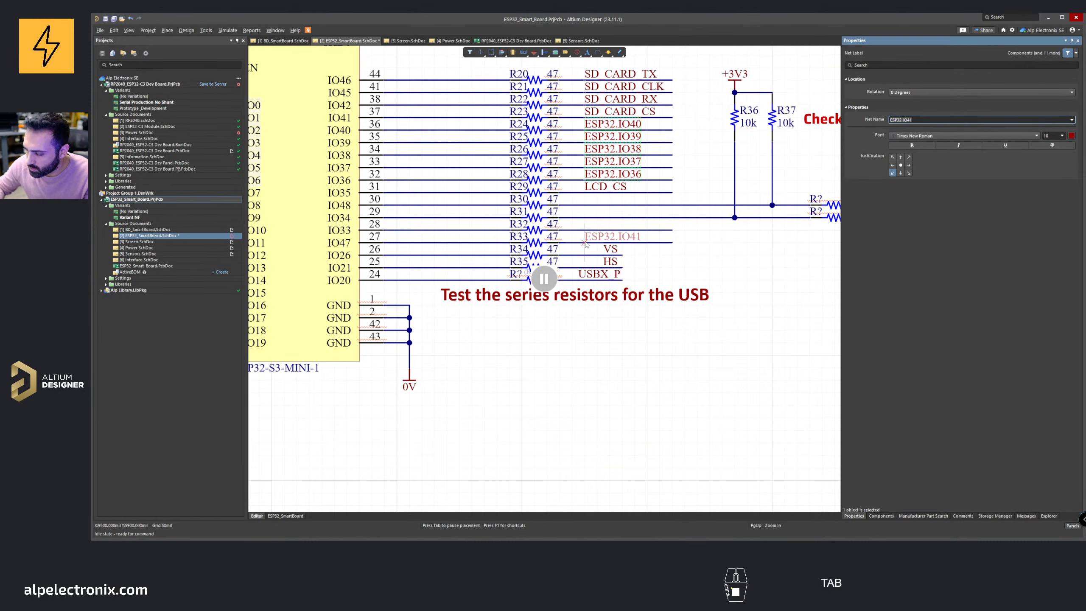
{"action": "key", "text": "Right"}
{"action": "key", "text": "BackSpace"}
{"action": "type", "text": "7"}
{"action": "key", "text": "Return"}
{"action": "left_click", "coordinate": [585, 244]}
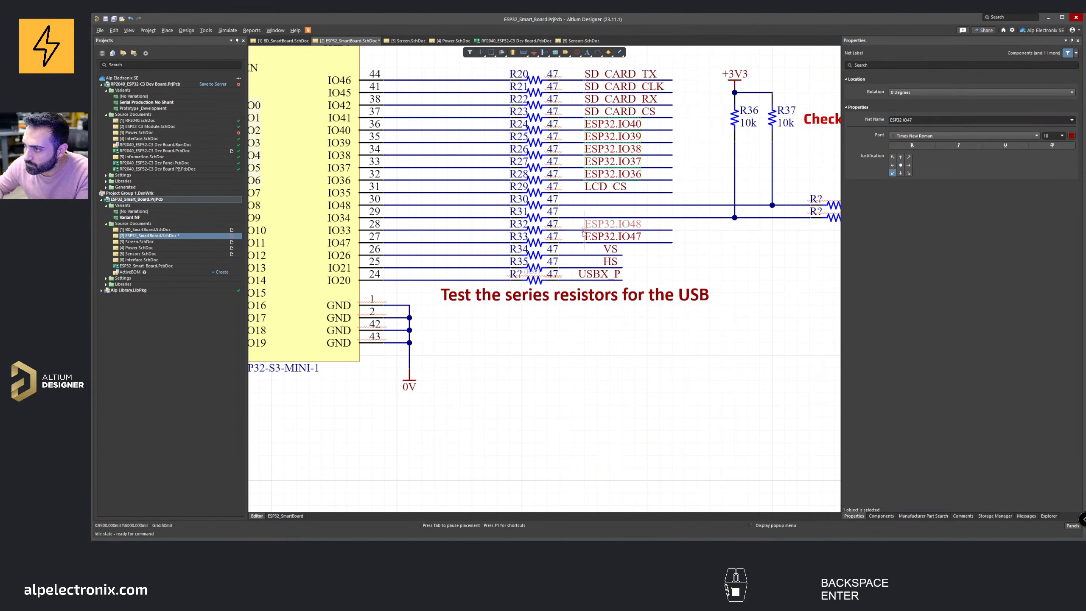
{"action": "key", "text": "Tab"}
{"action": "key", "text": "Right"}
{"action": "key", "text": "BackSpace"}
{"action": "key", "text": "BackSpace"}
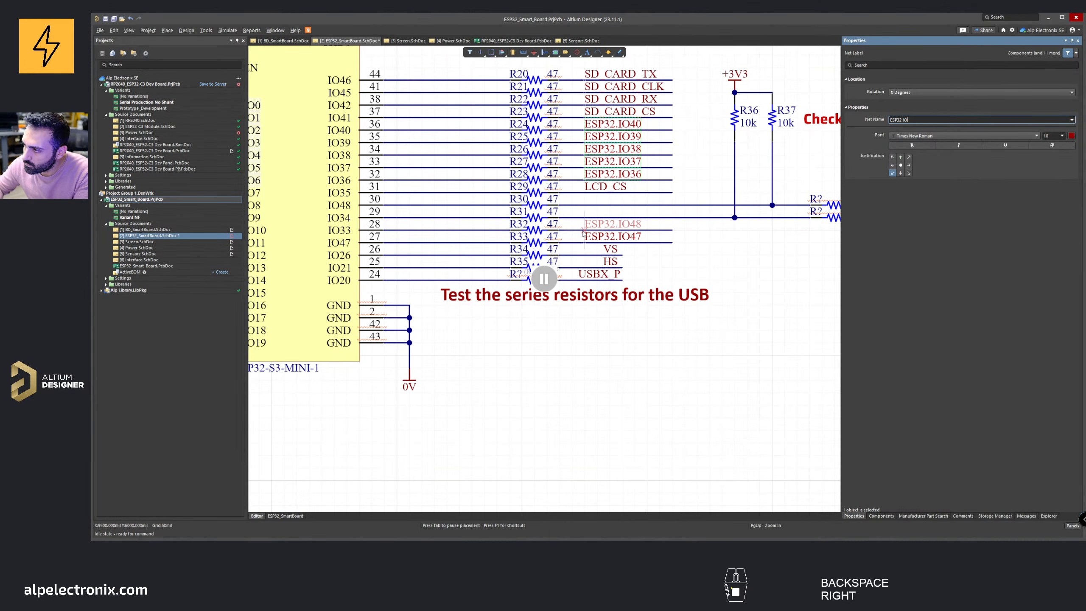
{"action": "type", "text": "33"}
{"action": "key", "text": "Return"}
{"action": "left_click", "coordinate": [585, 231]}
Step: Copy the ESP32.IO33 and ESP32.IO47 labels and paste them beneath the other pasted net labels
{"action": "right_click", "coordinate": [662, 263]}
{"action": "right_click_drag", "start_coordinate": [681, 258], "coordinate": [444, 242]}
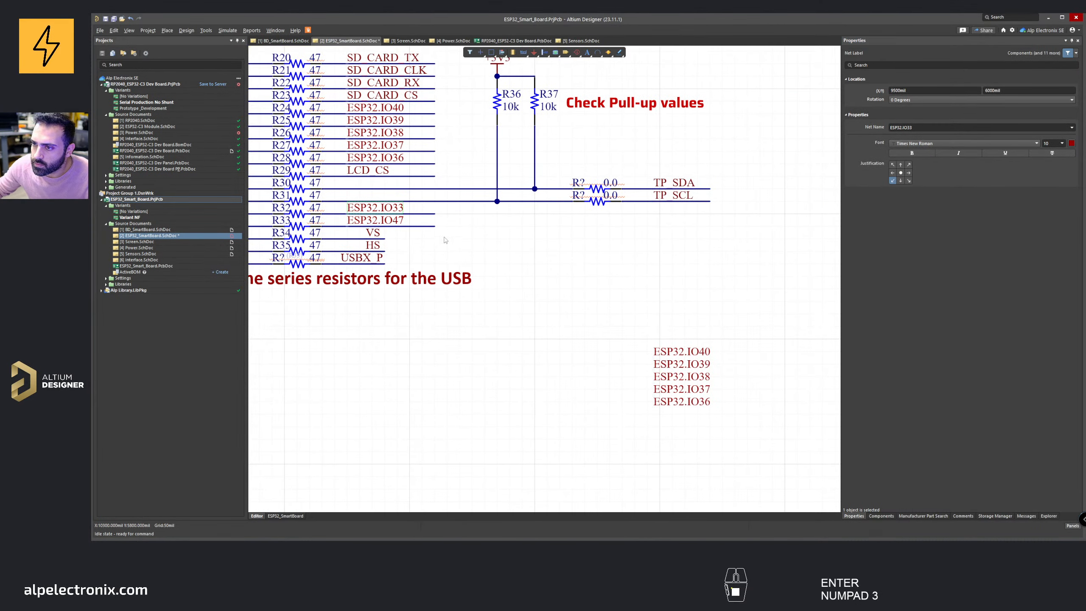
{"action": "left_click", "coordinate": [394, 209]}
{"action": "left_click", "coordinate": [396, 219], "text": "shift"}
{"action": "key", "text": "ctrl+c"}
{"action": "key", "text": "ctrl+v"}
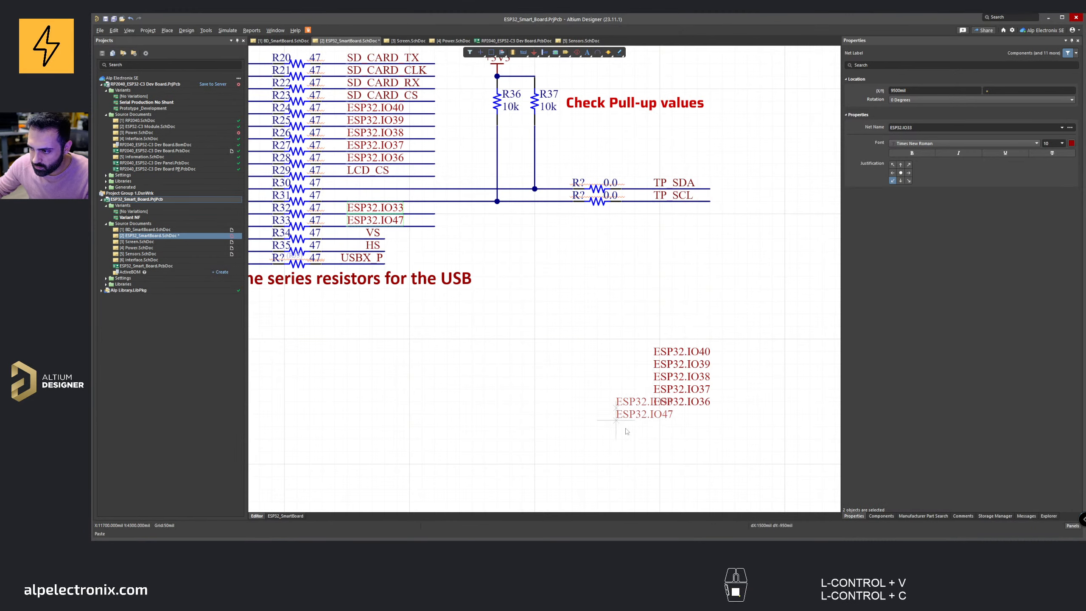
{"action": "left_click", "coordinate": [654, 435]}
Step: Copy the seven pasted ESP32 net labels and paste them onto the Interface sheet below the SD card ports
{"action": "scroll", "coordinate": [606, 340], "scroll_direction": "down", "scroll_amount": 3, "text": "ctrl"}
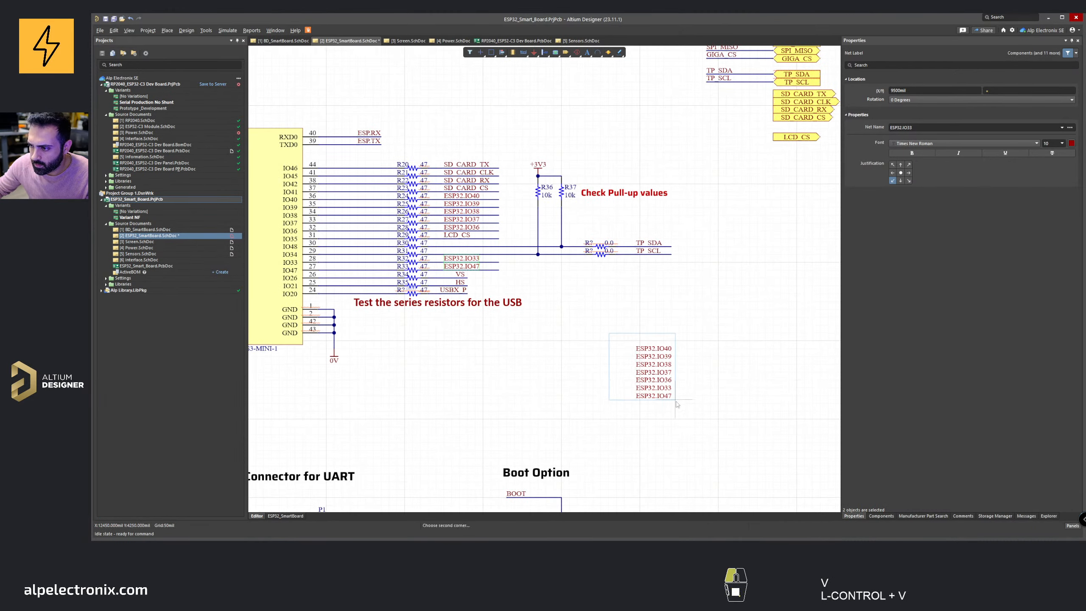
{"action": "scroll", "coordinate": [556, 334], "scroll_direction": "right", "scroll_amount": 3, "text": "shift"}
{"action": "left_click", "coordinate": [601, 200]}
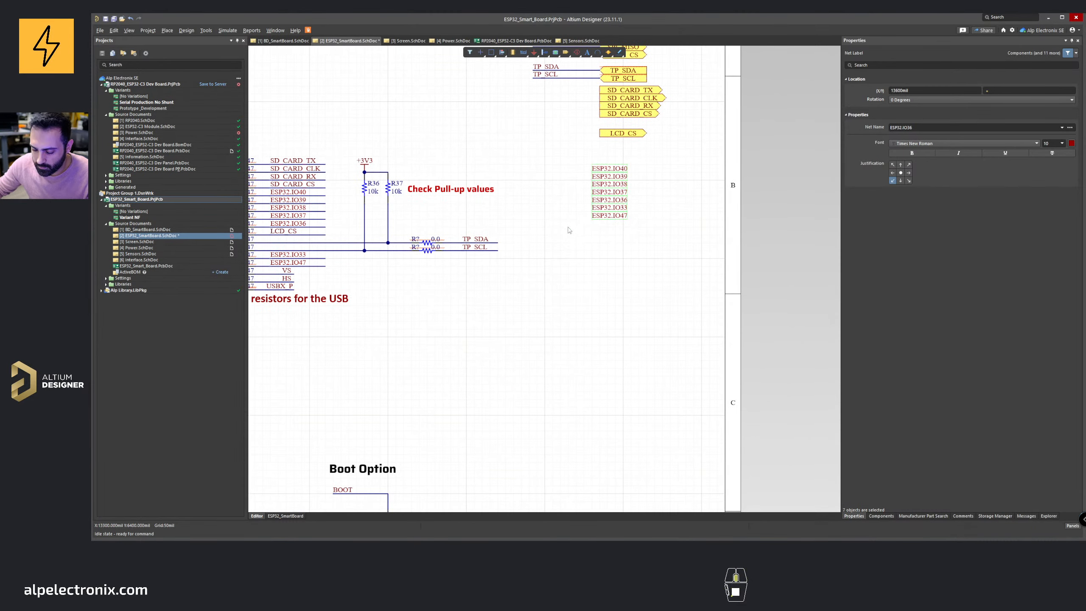
{"action": "scroll", "coordinate": [570, 231], "scroll_direction": "down", "scroll_amount": 3, "text": "ctrl"}
{"action": "key", "text": "ctrl+c"}
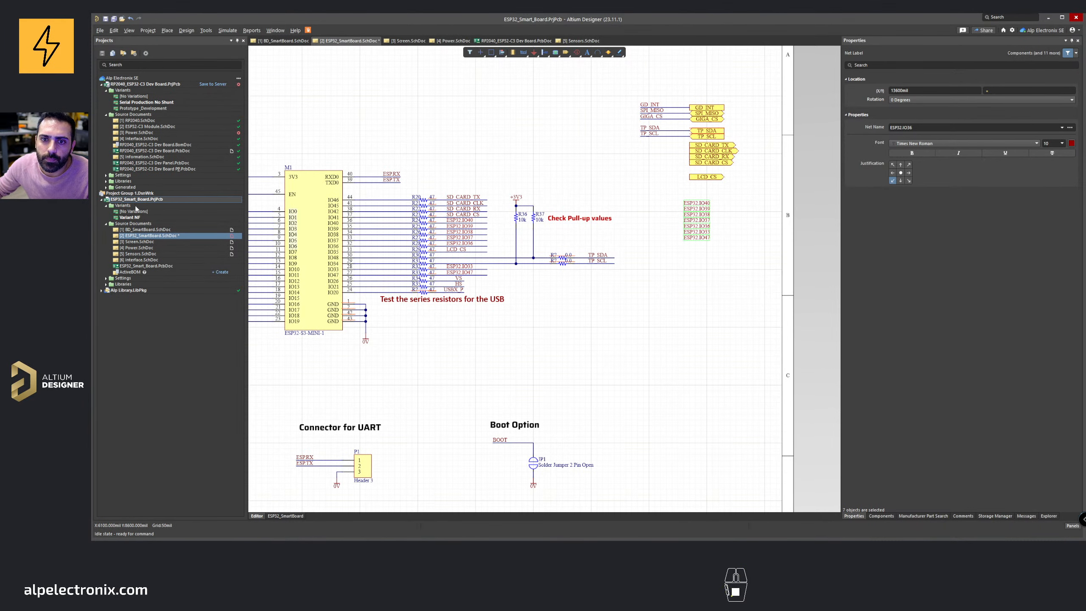
{"action": "double_click", "coordinate": [141, 260]}
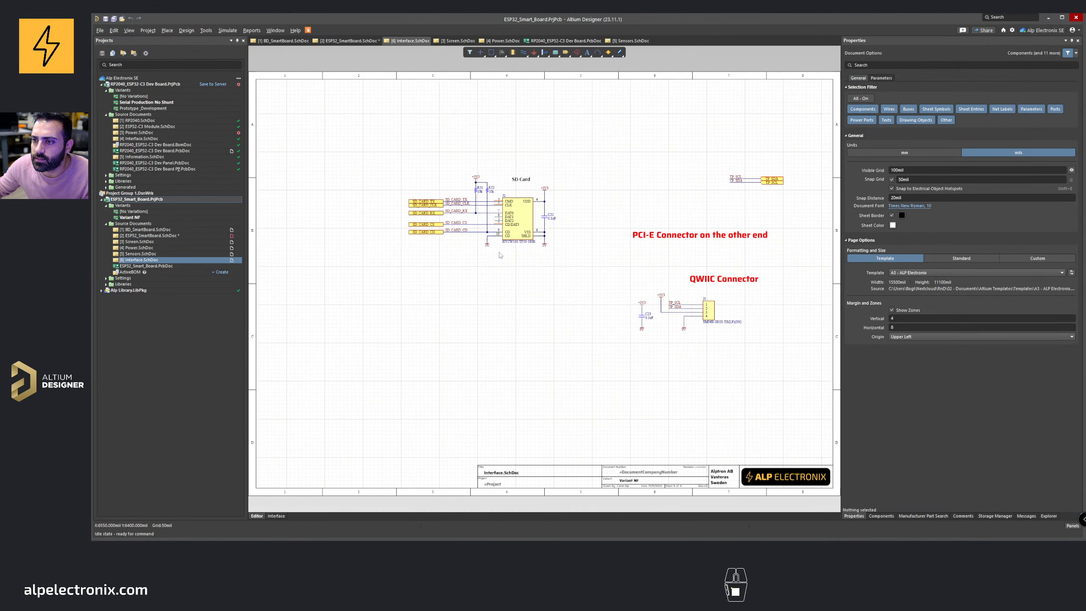
{"action": "key", "text": "ctrl+v"}
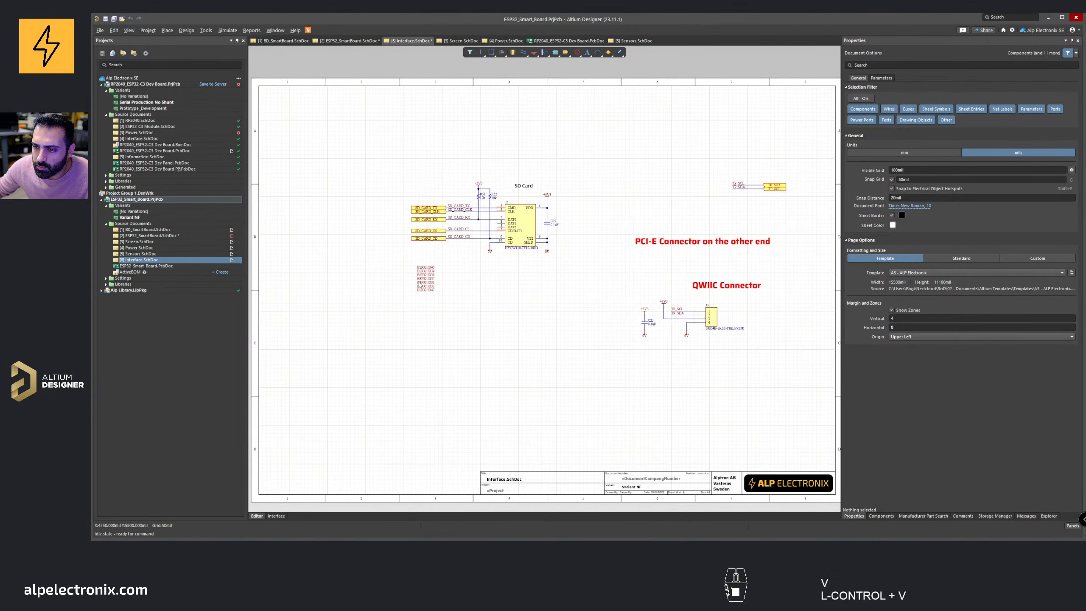
{"action": "left_click", "coordinate": [420, 284]}
Step: Move the seven pasted ESP32 net labels slightly lower beneath the SD card circuit on the Interface sheet
{"action": "scroll", "coordinate": [421, 278], "scroll_direction": "up", "scroll_amount": 1, "text": "ctrl"}
{"action": "right_click_drag", "start_coordinate": [550, 301], "coordinate": [557, 271]}
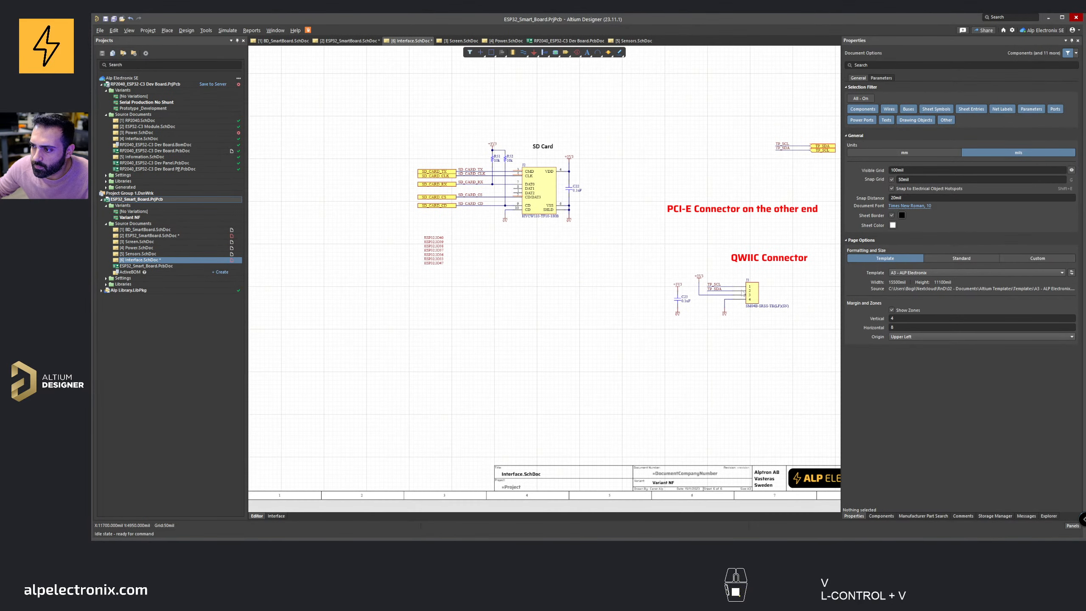
{"action": "right_click", "coordinate": [688, 280]}
{"action": "left_click", "coordinate": [633, 269]}
{"action": "scroll", "coordinate": [459, 228], "scroll_direction": "up", "scroll_amount": 4, "text": "ctrl"}
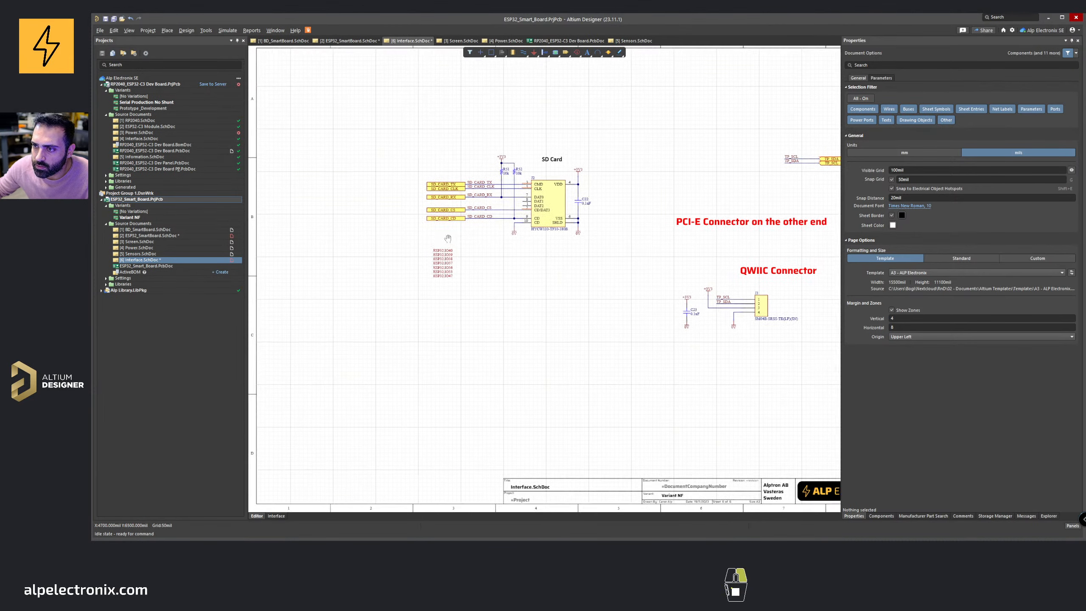
{"action": "left_click_drag", "start_coordinate": [449, 202], "coordinate": [539, 290]}
{"action": "scroll", "coordinate": [491, 224], "scroll_direction": "up", "scroll_amount": 3, "text": "ctrl"}
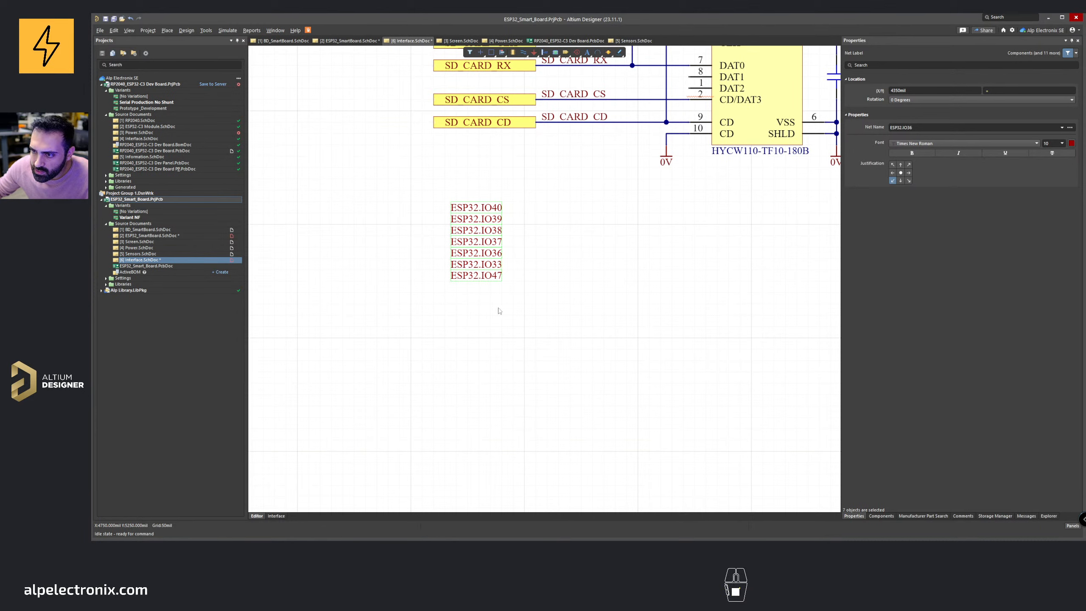
{"action": "left_click_drag", "start_coordinate": [451, 278], "coordinate": [446, 324]}
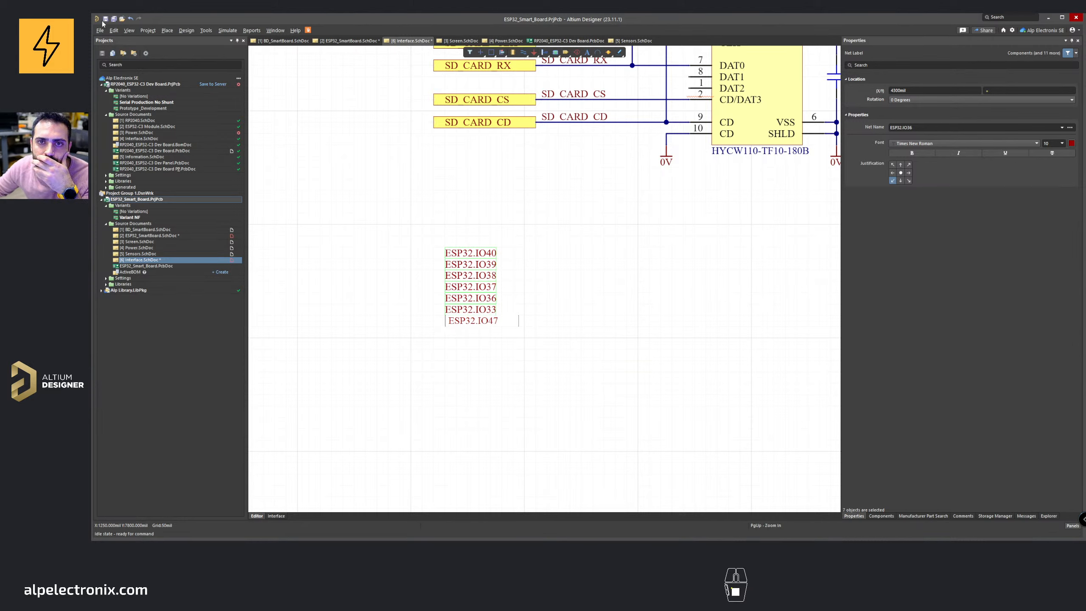
Step: On the Power sheet, copy the BAT power port, paste it into empty space below the regulator and delete an extra pasted port
{"action": "scroll", "coordinate": [485, 257], "scroll_direction": "down", "scroll_amount": 2, "text": "ctrl"}
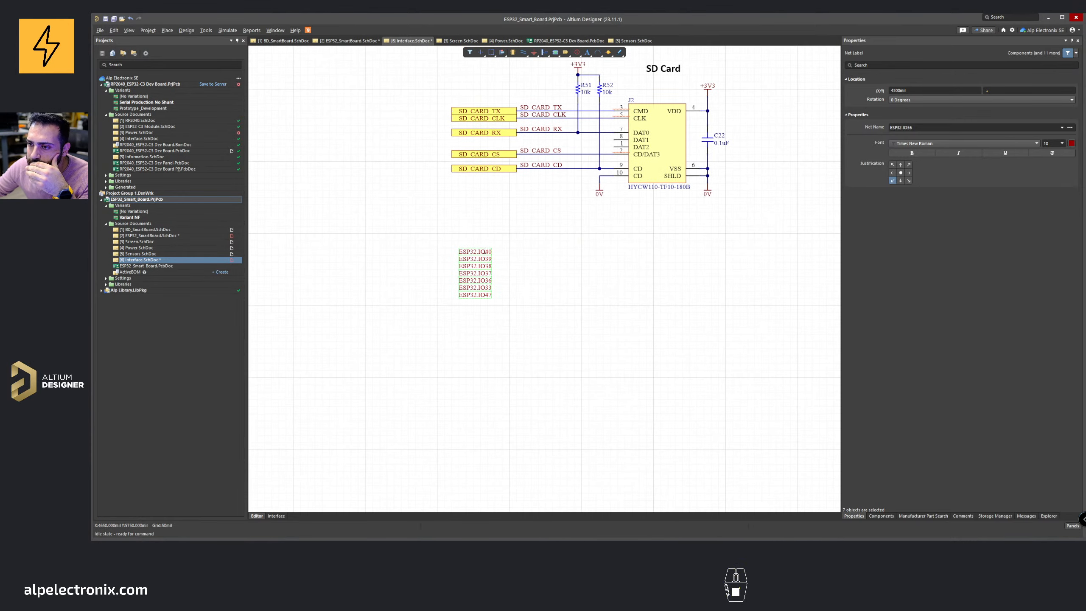
{"action": "mouse_move", "coordinate": [535, 537]}
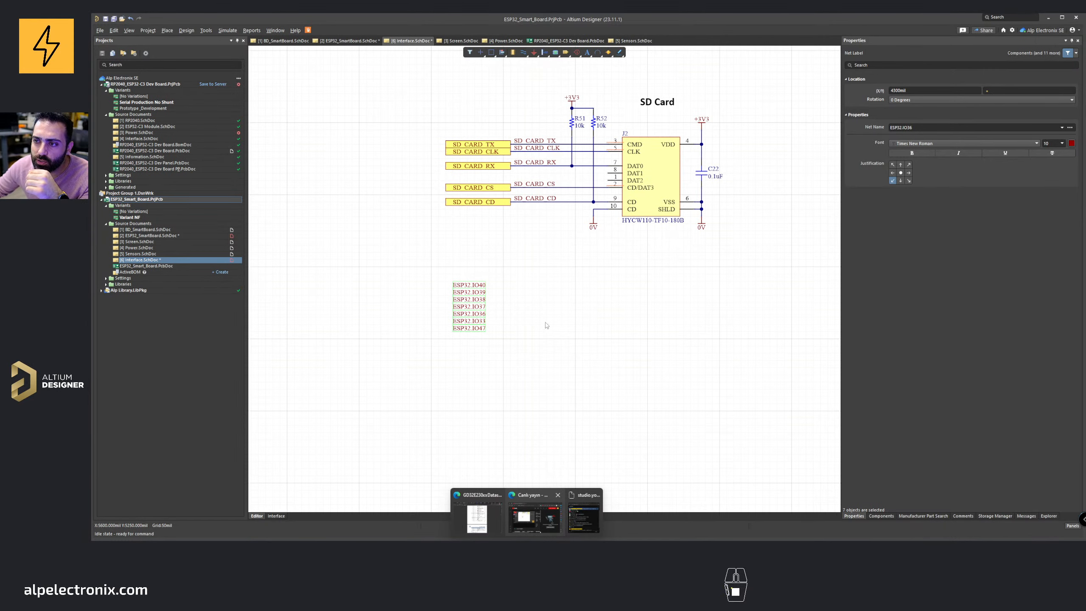
{"action": "left_click", "coordinate": [348, 40]}
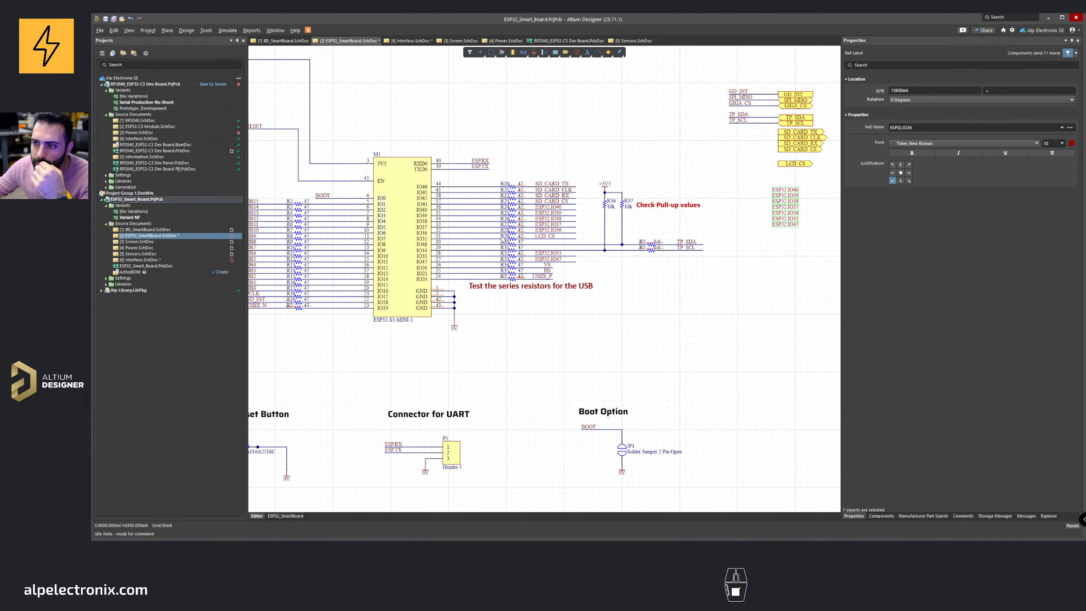
{"action": "left_click", "coordinate": [282, 41]}
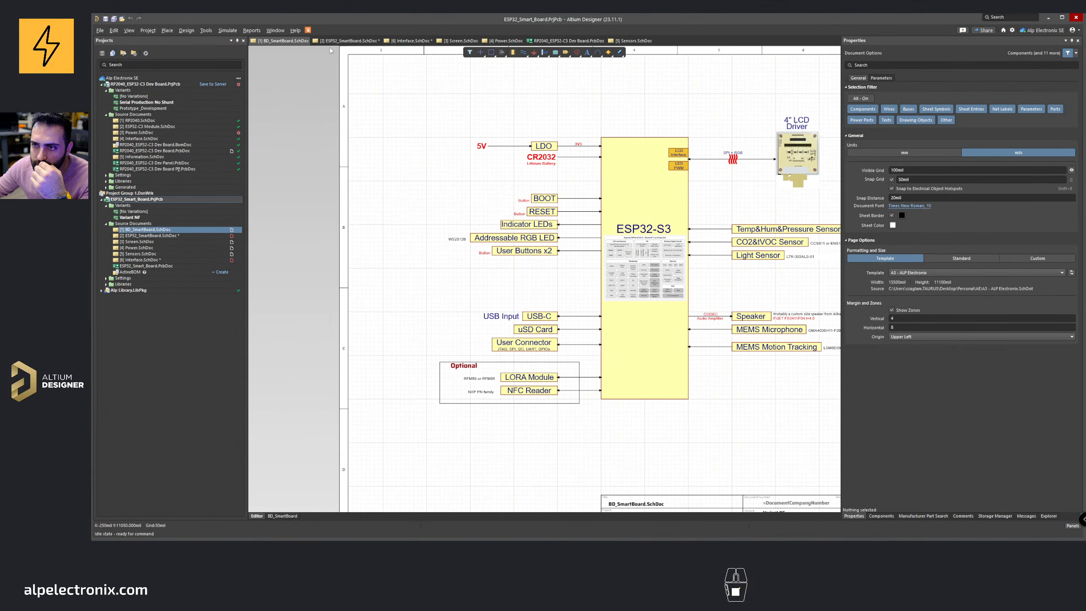
{"action": "left_click", "coordinate": [349, 41]}
{"action": "left_click", "coordinate": [504, 41]}
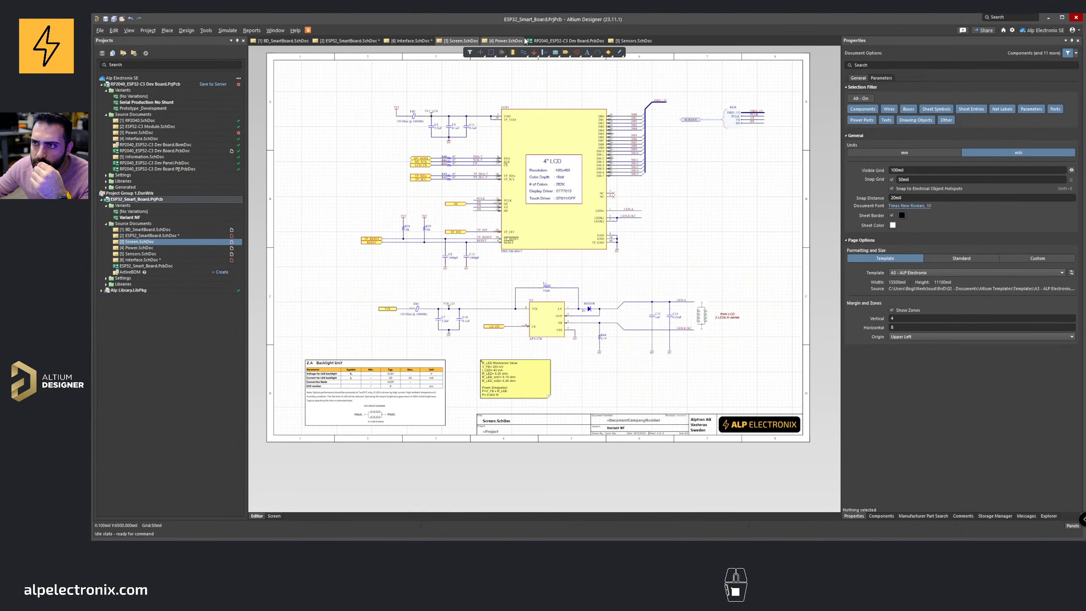
{"action": "scroll", "coordinate": [501, 214], "scroll_direction": "up", "scroll_amount": 2, "text": "ctrl"}
{"action": "right_click_drag", "start_coordinate": [485, 225], "coordinate": [451, 188]}
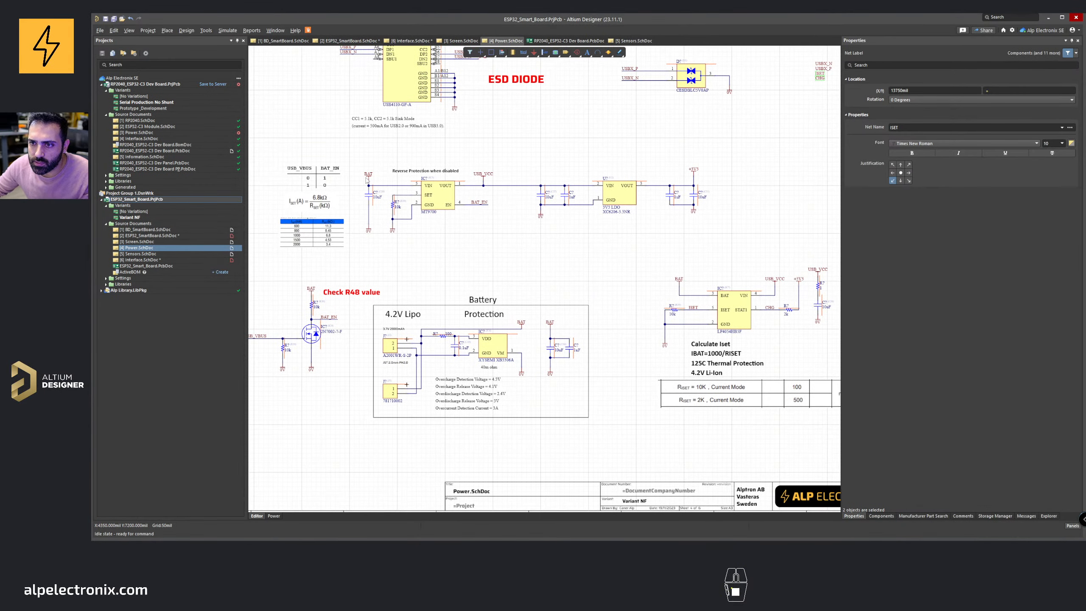
{"action": "left_click", "coordinate": [368, 175]}
{"action": "key", "text": "ctrl+c"}
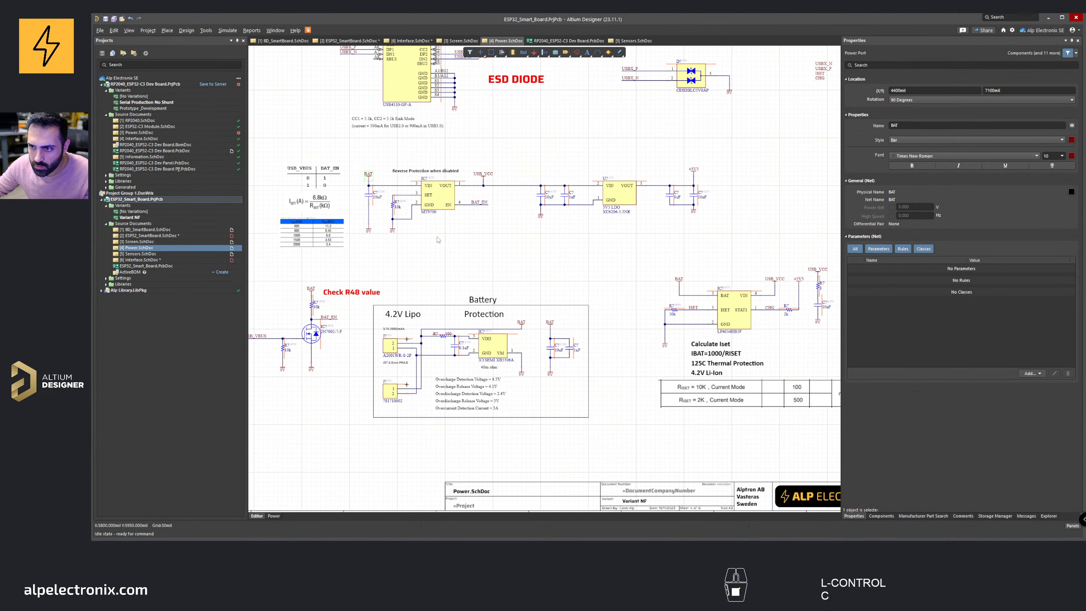
{"action": "key", "text": "ctrl+v"}
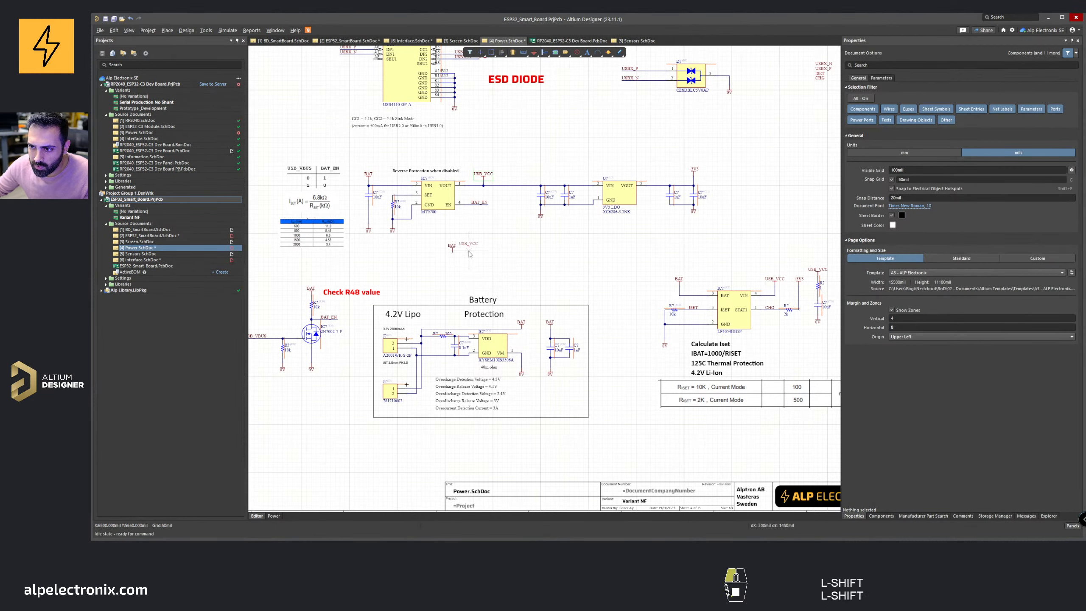
{"action": "left_click", "coordinate": [470, 249]}
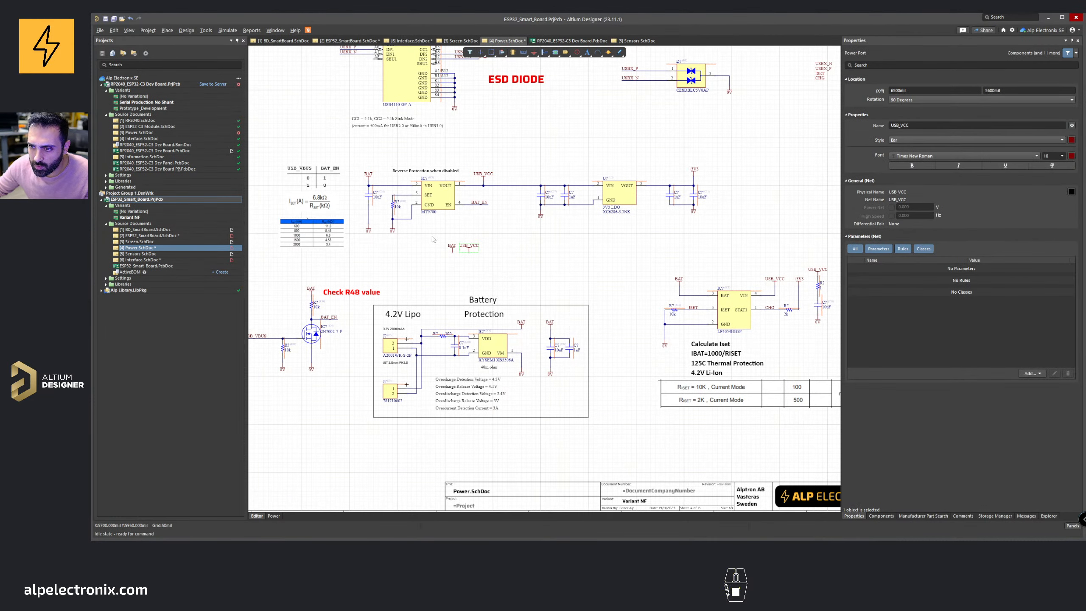
{"action": "left_click_drag", "start_coordinate": [436, 231], "coordinate": [495, 265]}
{"action": "left_click", "coordinate": [495, 264]}
{"action": "right_click_drag", "start_coordinate": [494, 219], "coordinate": [497, 272]}
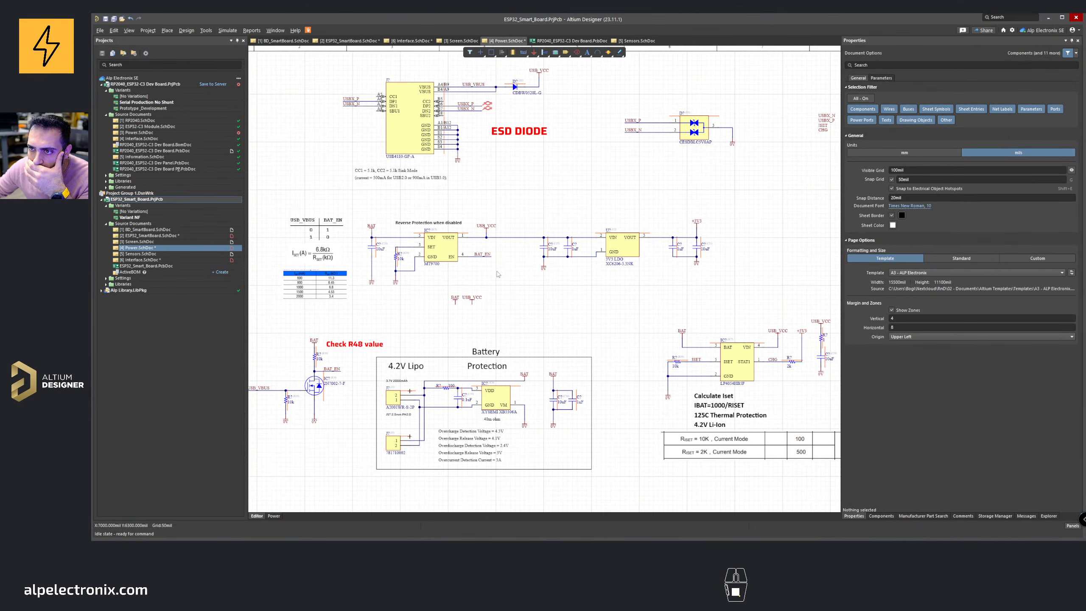
{"action": "left_click", "coordinate": [474, 301]}
{"action": "key", "text": "Delete"}
Step: Cut the pasted BAT and USB_VBUS power objects from the Power sheet and save it
{"action": "left_click_drag", "start_coordinate": [464, 86], "coordinate": [439, 277], "text": "shift"}
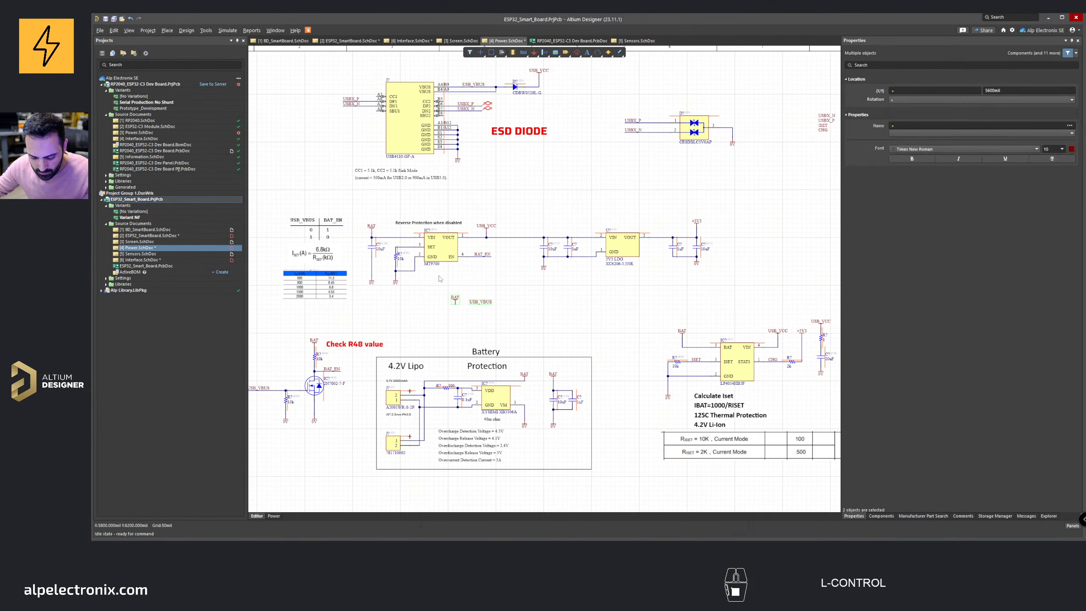
{"action": "key", "text": "ctrl+x"}
{"action": "right_click_drag", "start_coordinate": [483, 112], "coordinate": [336, 159]}
{"action": "key", "text": "shift"}
{"action": "key", "text": "shift"}
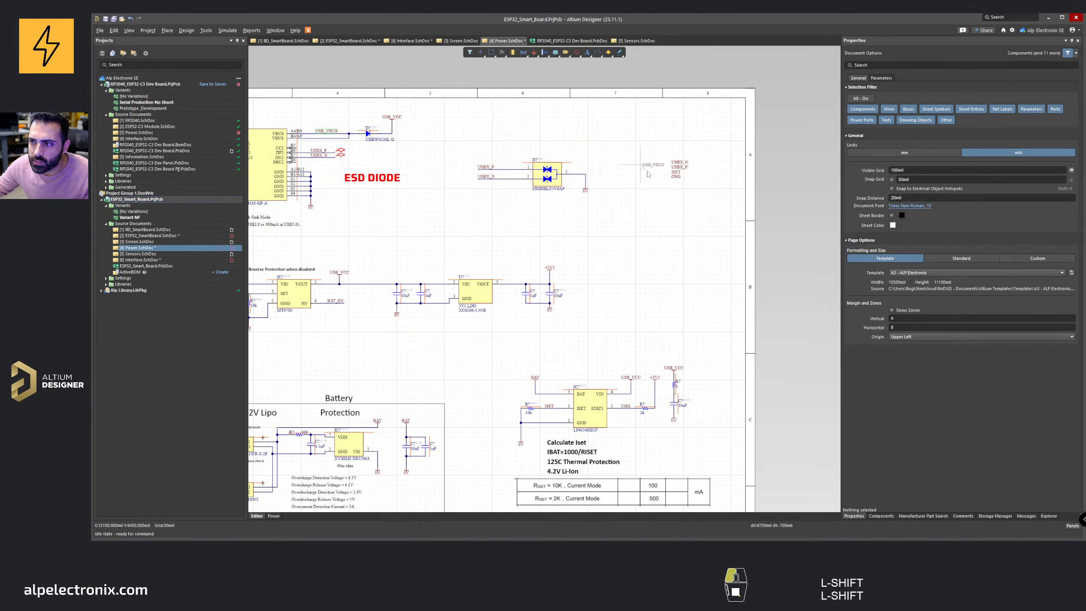
{"action": "left_click", "coordinate": [674, 184]}
{"action": "key", "text": "ctrl+s"}
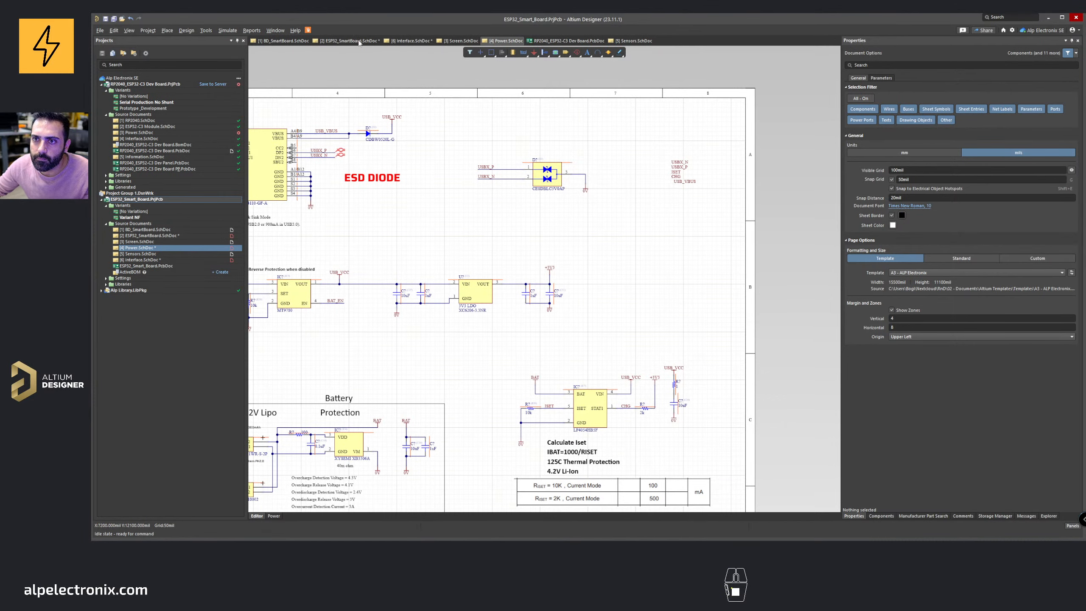
Step: Paste the BAT and USB_VBUS power objects onto the Interface sheet below the ESP32 net labels
{"action": "left_click", "coordinate": [359, 41]}
{"action": "scroll", "coordinate": [586, 308], "scroll_direction": "up", "scroll_amount": 5, "text": "ctrl"}
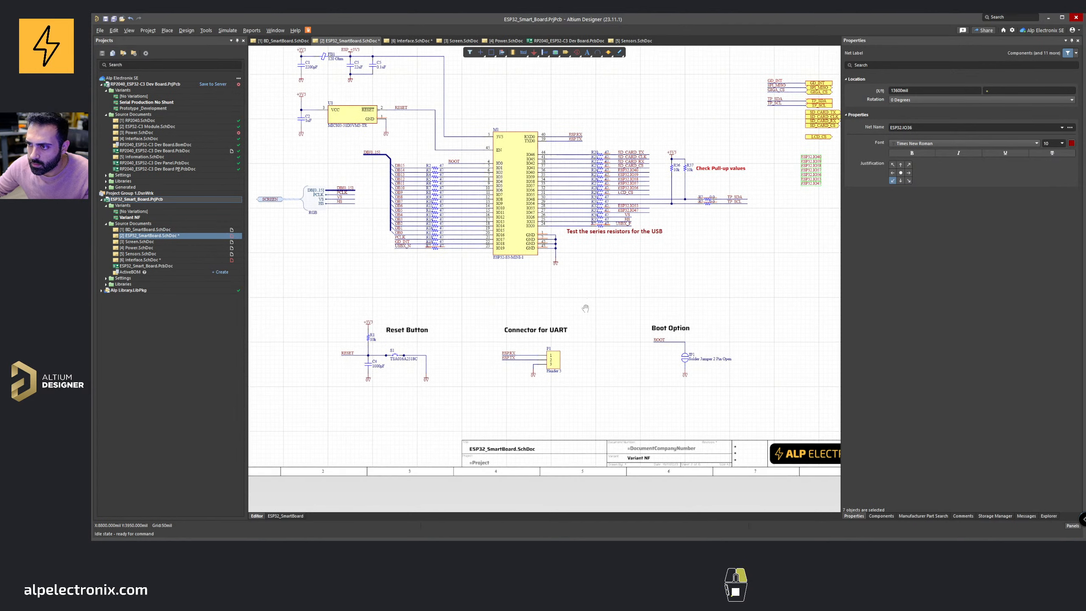
{"action": "right_click_drag", "start_coordinate": [585, 308], "coordinate": [583, 317]}
{"action": "left_click", "coordinate": [418, 71]}
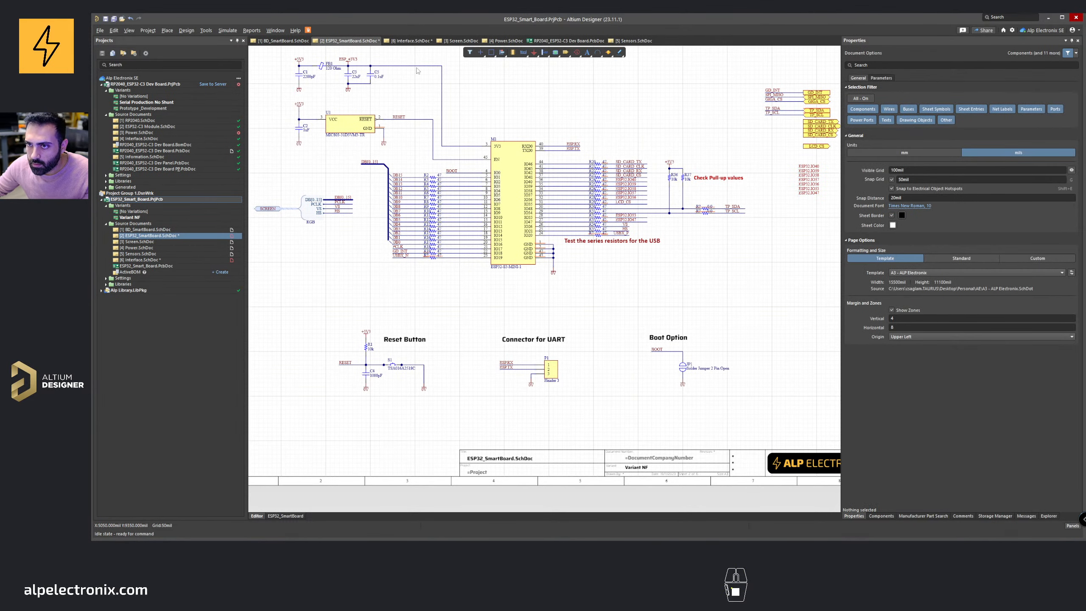
{"action": "left_click", "coordinate": [409, 41]}
{"action": "key", "text": "ctrl+v"}
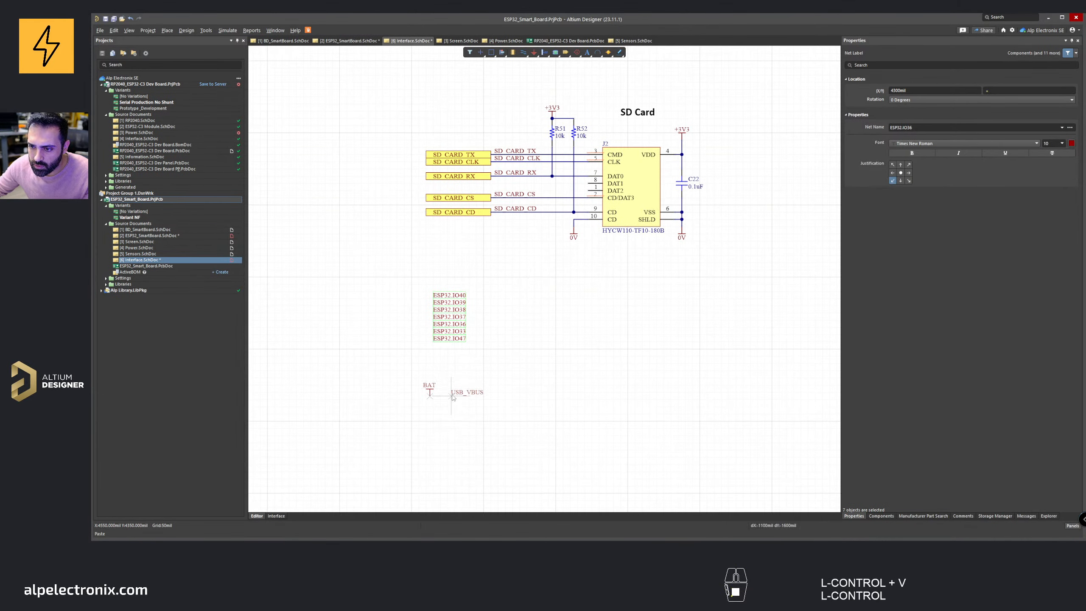
{"action": "left_click", "coordinate": [448, 393]}
Step: Copy a 0V ground symbol next to the pasted power ports and duplicate it beside them
{"action": "left_click_drag", "start_coordinate": [573, 227], "coordinate": [415, 360], "text": "shift"}
{"action": "key", "text": "ctrl+z"}
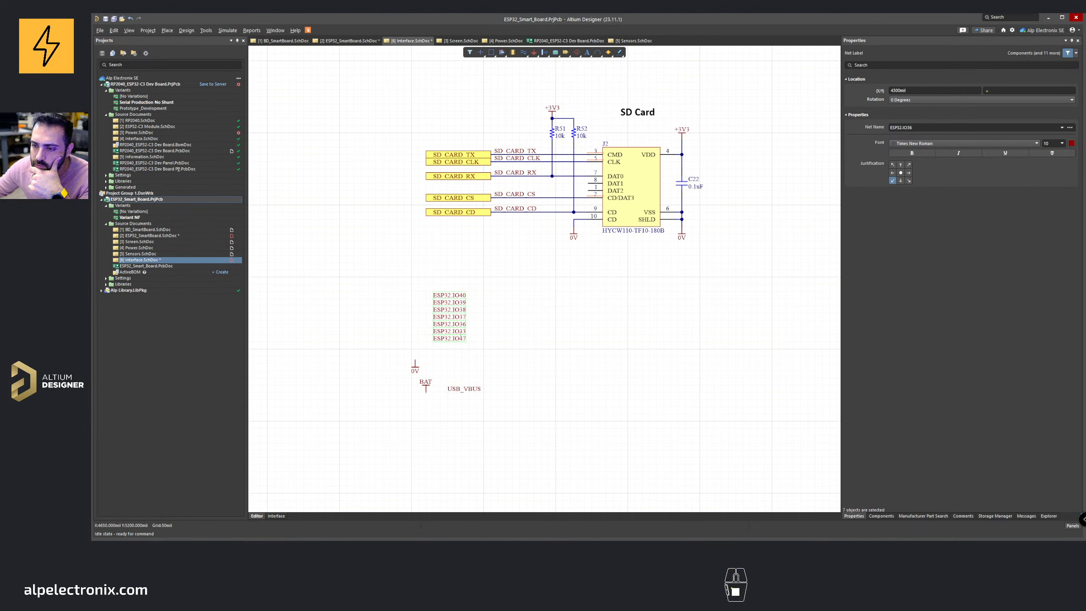
{"action": "left_click", "coordinate": [479, 367]}
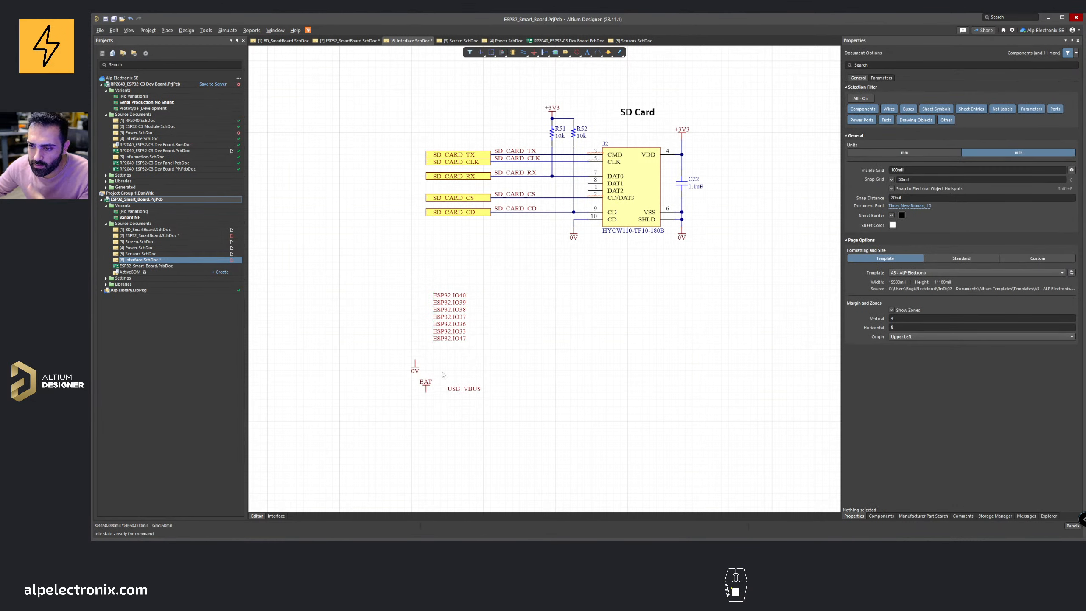
{"action": "left_click_drag", "start_coordinate": [416, 366], "coordinate": [383, 362], "text": "shift"}
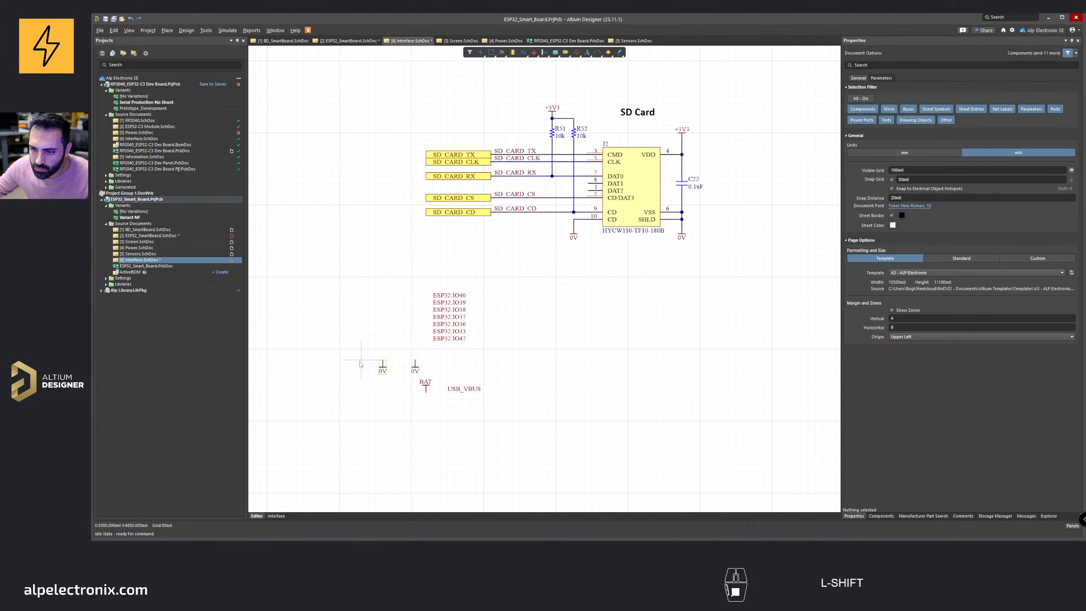
Step: Add a third 0V ground and a second USB_VBUS port beside the BAT port, deleting a stray pasted object
{"action": "right_click", "coordinate": [413, 375]}
{"action": "left_click", "coordinate": [436, 392], "text": "shift"}
{"action": "mouse_move", "coordinate": [454, 390]}
{"action": "left_mouse_down", "text": "shift"}
{"action": "mouse_move", "coordinate": [466, 365]}
{"action": "mouse_move", "coordinate": [448, 378]}
{"action": "left_mouse_up", "text": "shift"}
{"action": "right_click_drag", "start_coordinate": [445, 383], "coordinate": [486, 375]}
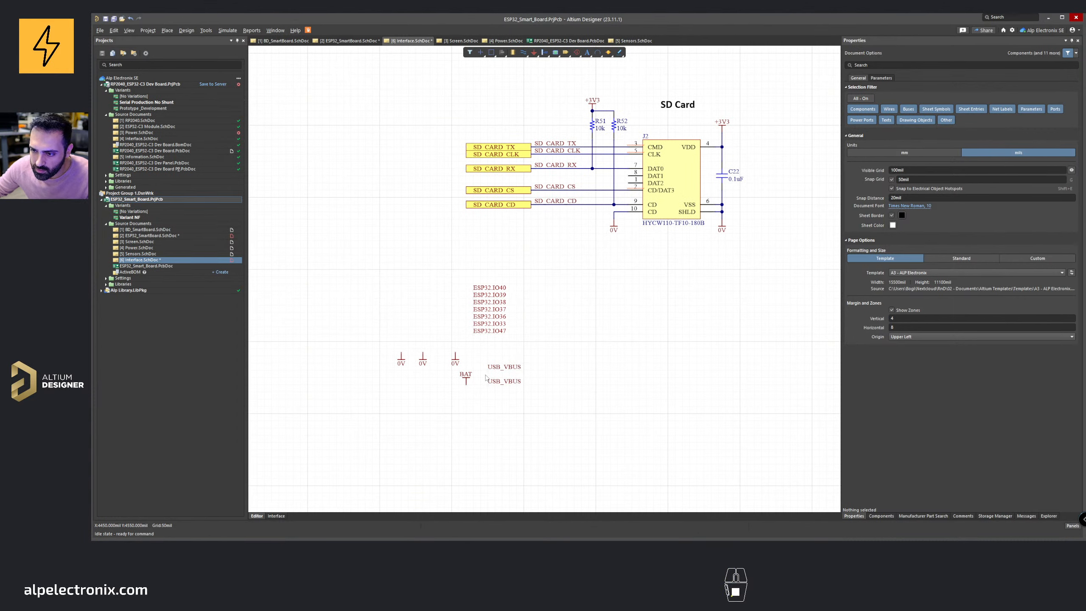
{"action": "left_click_drag", "start_coordinate": [466, 379], "coordinate": [444, 394], "text": "shift"}
{"action": "key", "text": "Delete"}
{"action": "scroll", "coordinate": [444, 396], "scroll_direction": "down", "scroll_amount": 2}
{"action": "right_click_drag", "start_coordinate": [444, 395], "coordinate": [468, 391]}
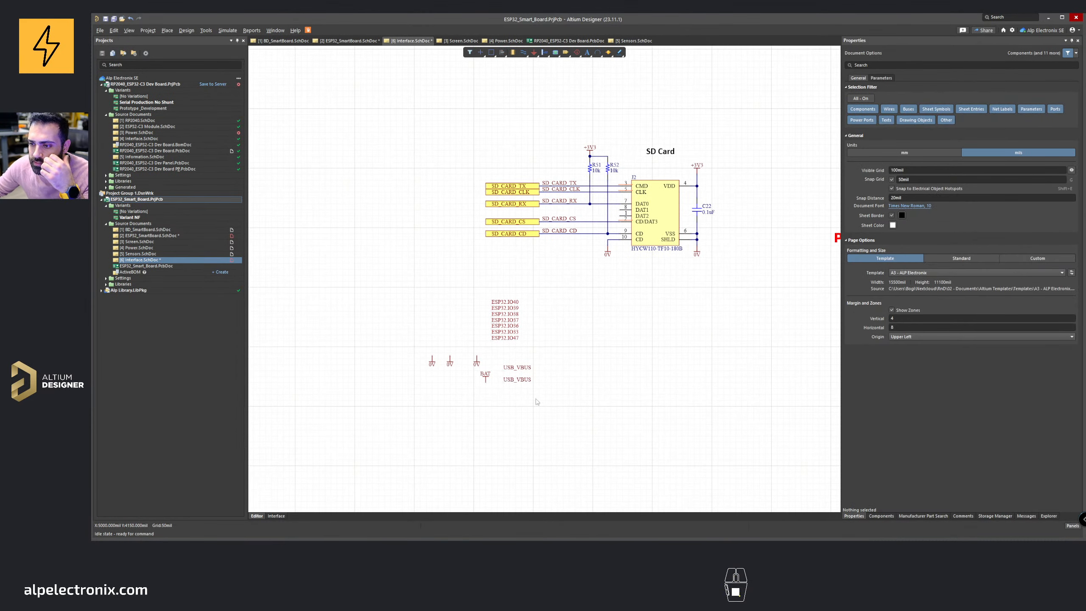
Step: Review the Interface sheet layout around the pasted net labels and power ports
{"action": "left_click_drag", "start_coordinate": [538, 400], "coordinate": [432, 276]}
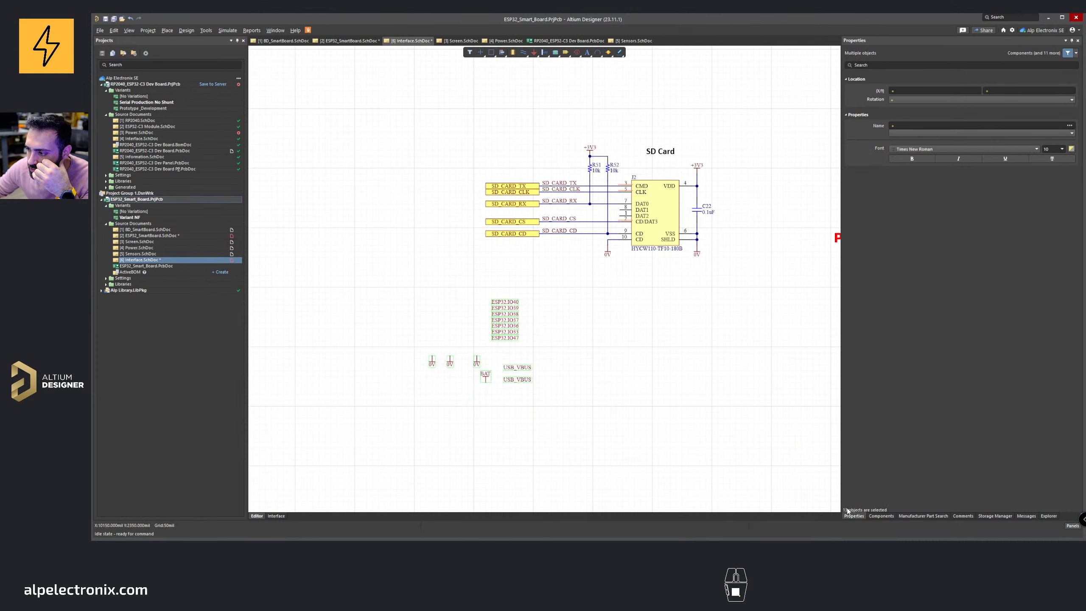
{"action": "left_click", "coordinate": [642, 347]}
{"action": "right_click_drag", "start_coordinate": [543, 297], "coordinate": [424, 282]}
{"action": "middle_click_drag", "start_coordinate": [425, 278], "coordinate": [426, 290]}
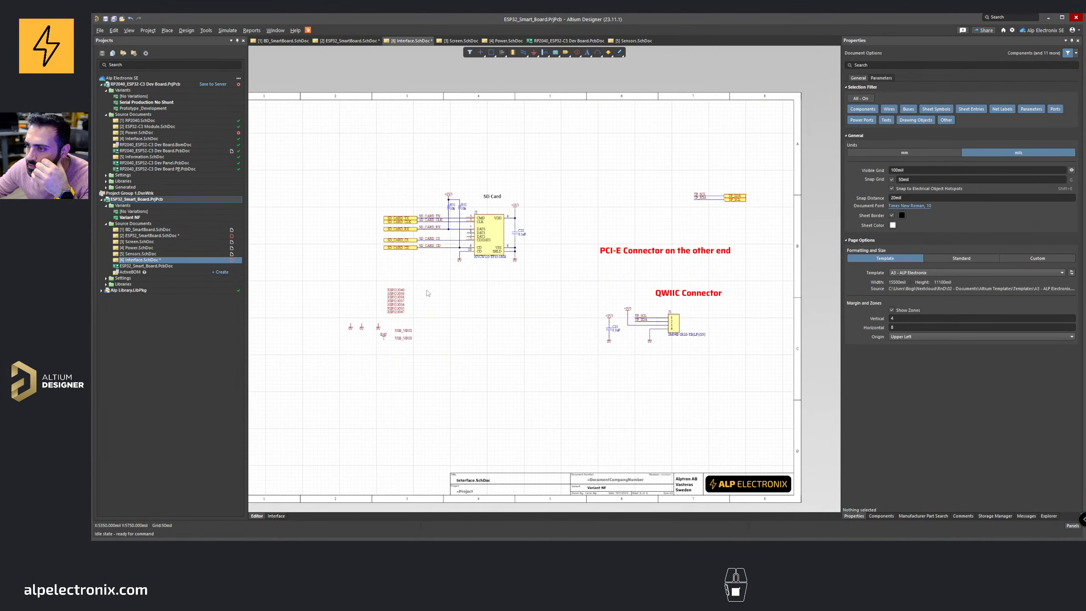
{"action": "middle_click_drag", "start_coordinate": [701, 240], "coordinate": [701, 223]}
{"action": "right_click_drag", "start_coordinate": [538, 275], "coordinate": [609, 272]}
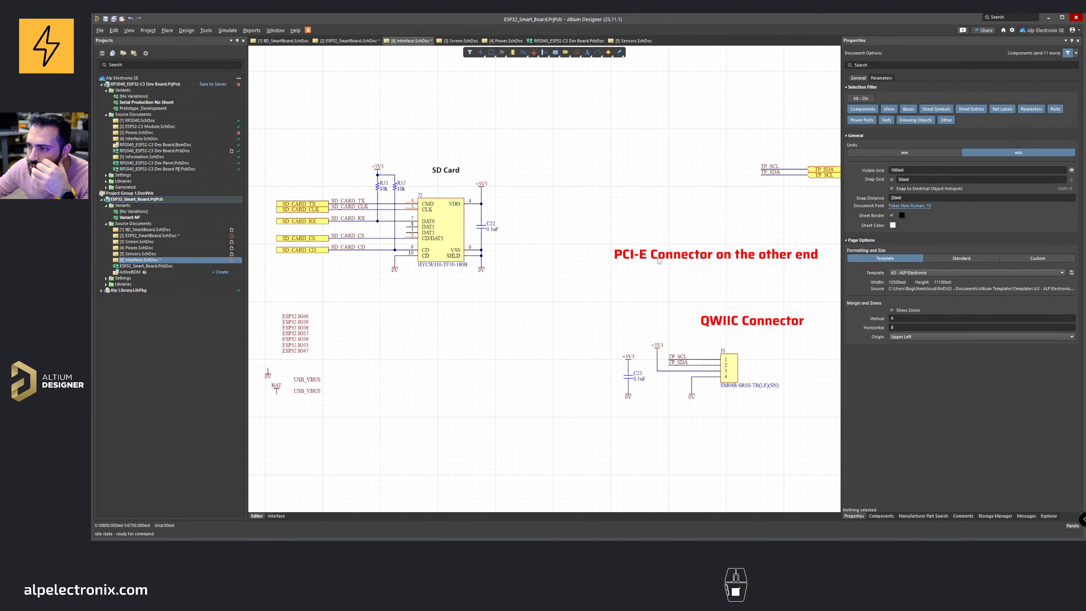
Step: Switch to the browser and open the XYC-PT3E550BC-I9 ambient light sensor datasheet to check its package outline dimensions
{"action": "mouse_move", "coordinate": [528, 550]}
{"action": "left_click", "coordinate": [480, 529]}
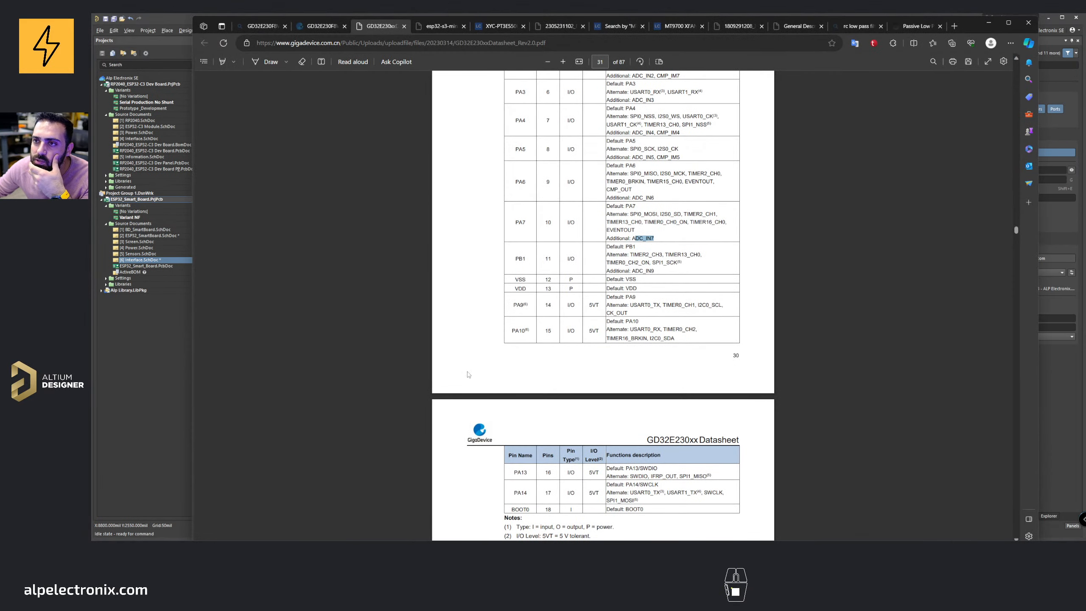
{"action": "left_click", "coordinate": [496, 27]}
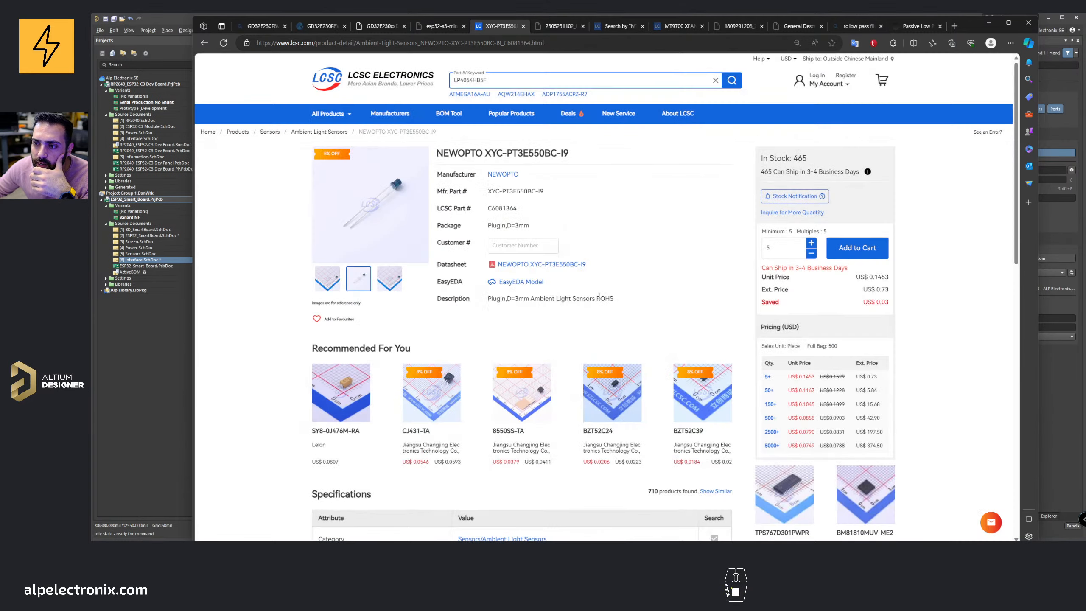
{"action": "mouse_move", "coordinate": [371, 208]}
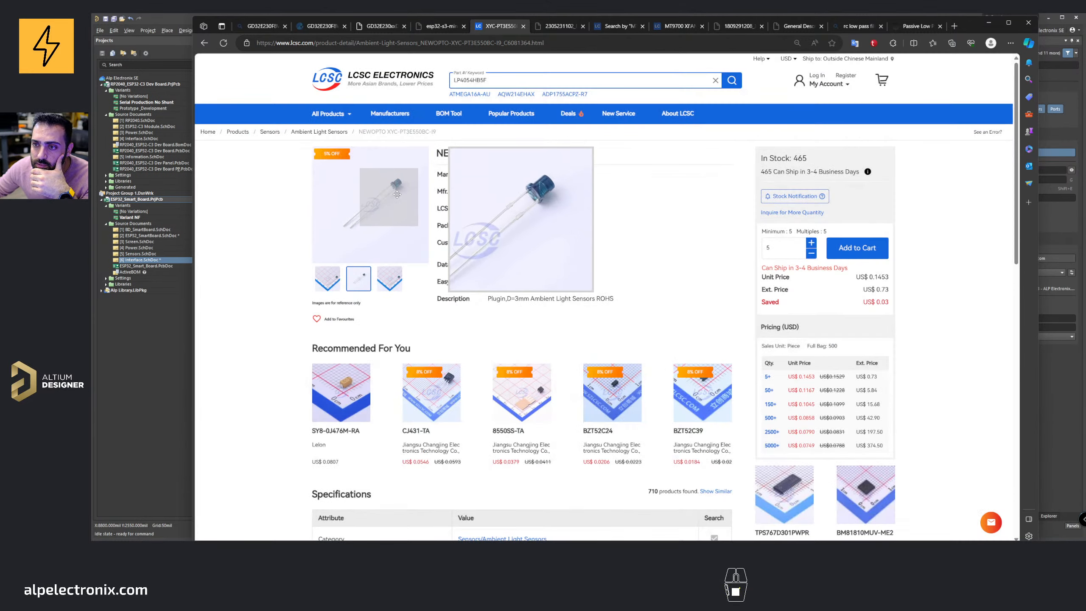
{"action": "left_click", "coordinate": [540, 264]}
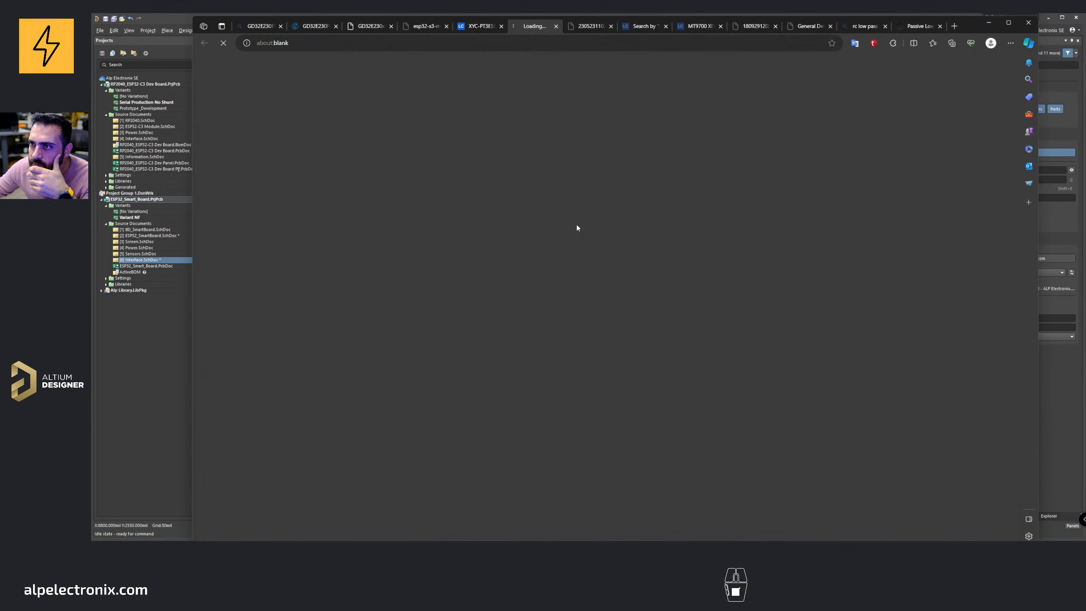
{"action": "scroll", "coordinate": [587, 238], "scroll_direction": "down", "scroll_amount": 15}
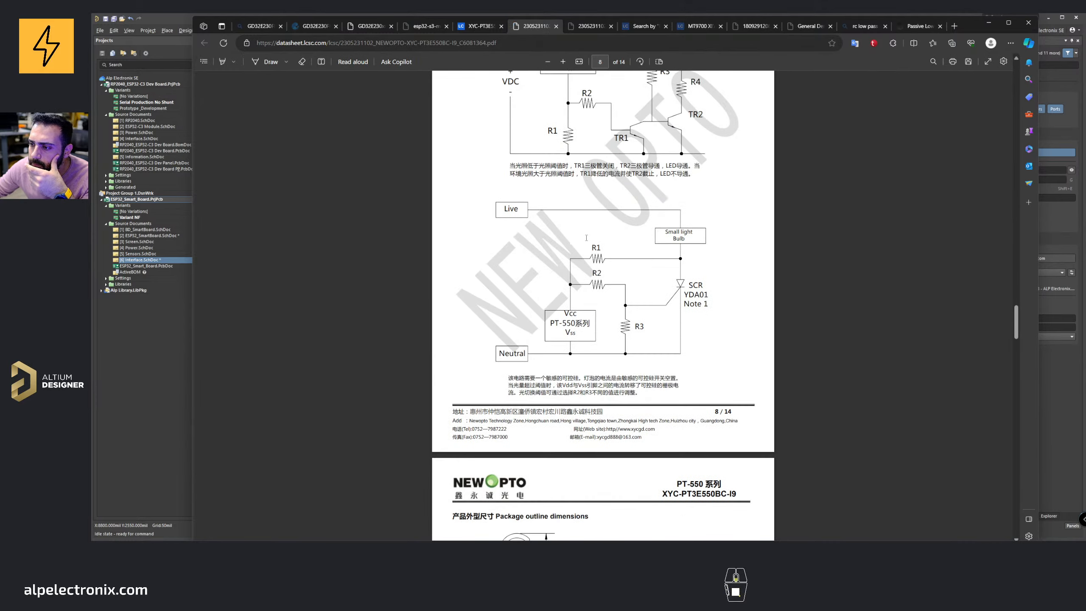
{"action": "scroll", "coordinate": [587, 239], "scroll_direction": "up", "scroll_amount": 5}
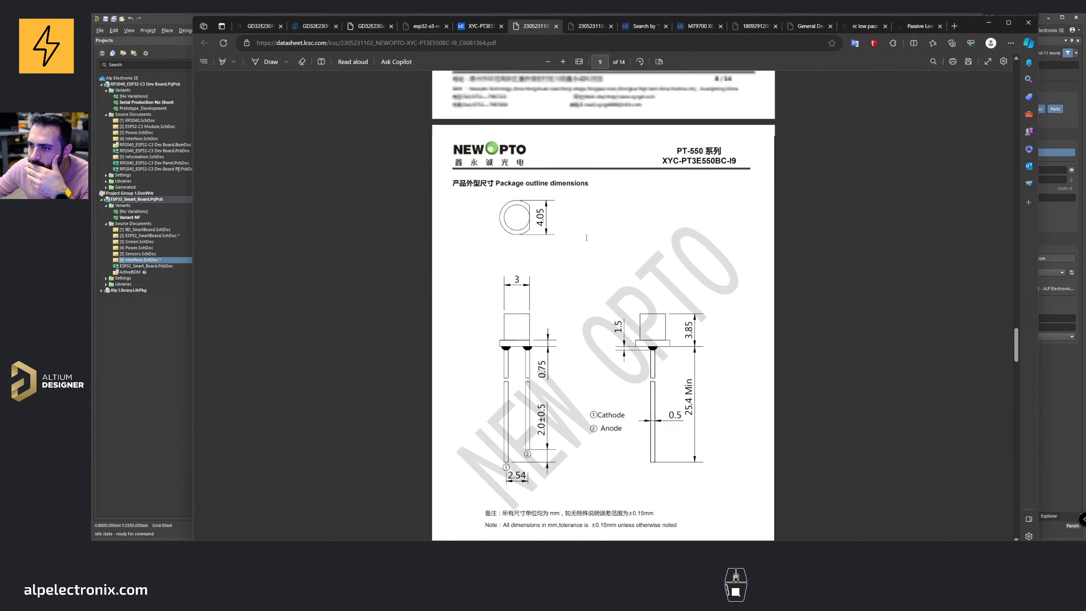
{"action": "scroll", "coordinate": [575, 236], "scroll_direction": "down", "scroll_amount": 2}
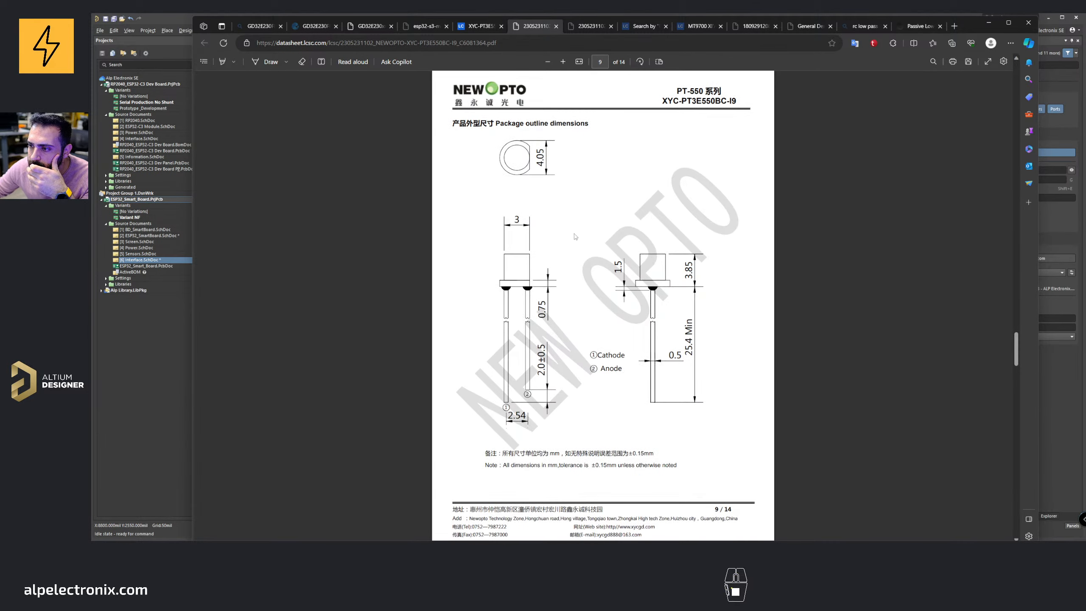
Step: Examine the package outline dimensions and pin pitch of the ambient light sensor in its datasheet
{"action": "scroll", "coordinate": [575, 237], "scroll_direction": "down", "scroll_amount": 20}
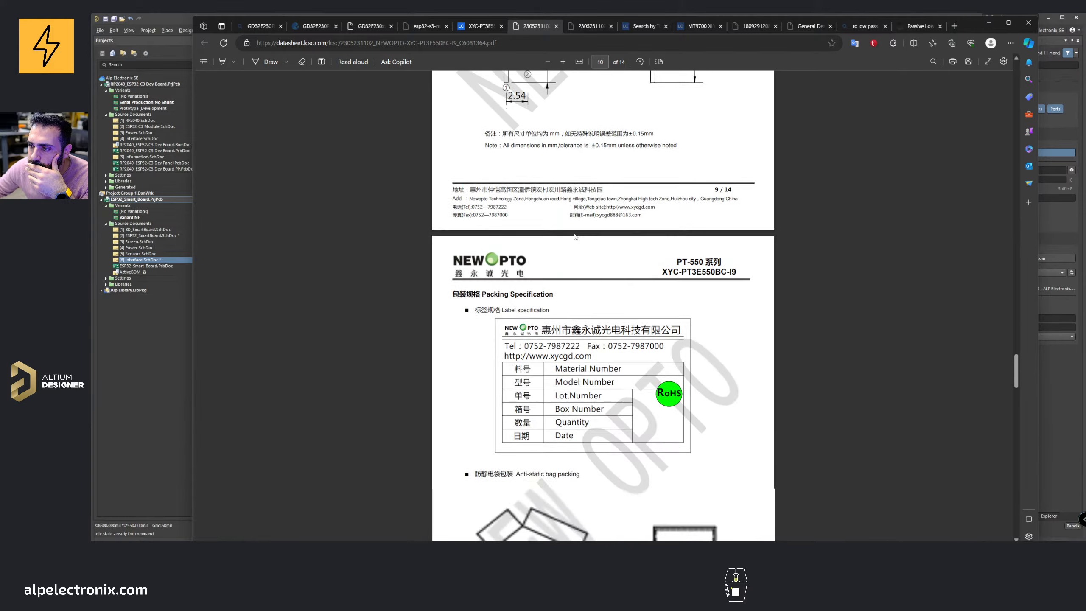
{"action": "scroll", "coordinate": [576, 237], "scroll_direction": "up", "scroll_amount": 20}
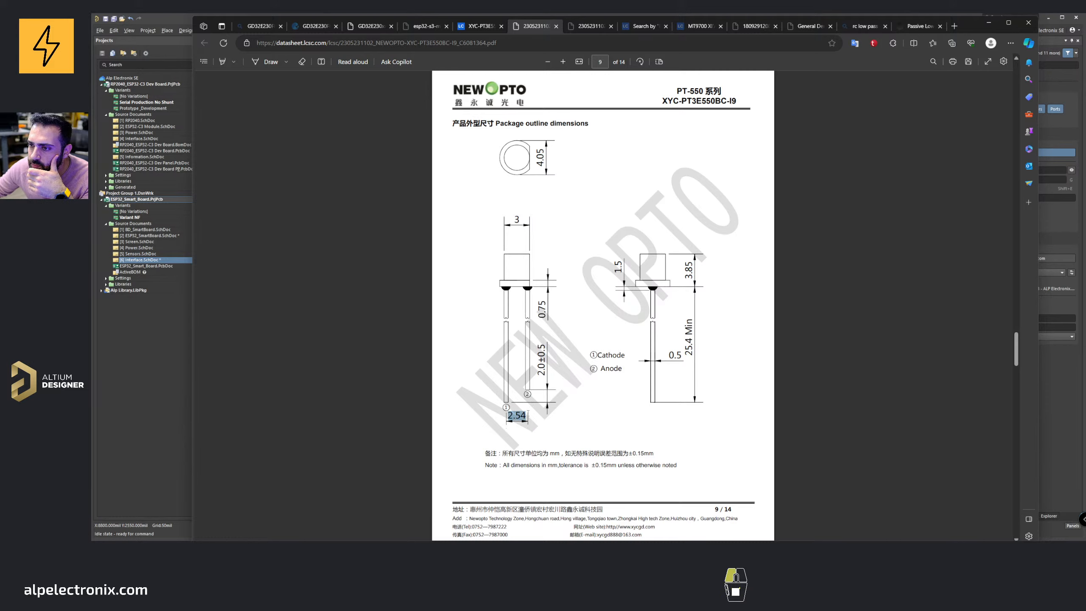
{"action": "right_click", "coordinate": [529, 413]}
{"action": "left_click", "coordinate": [543, 323]}
{"action": "scroll", "coordinate": [515, 217], "scroll_direction": "up", "scroll_amount": 20}
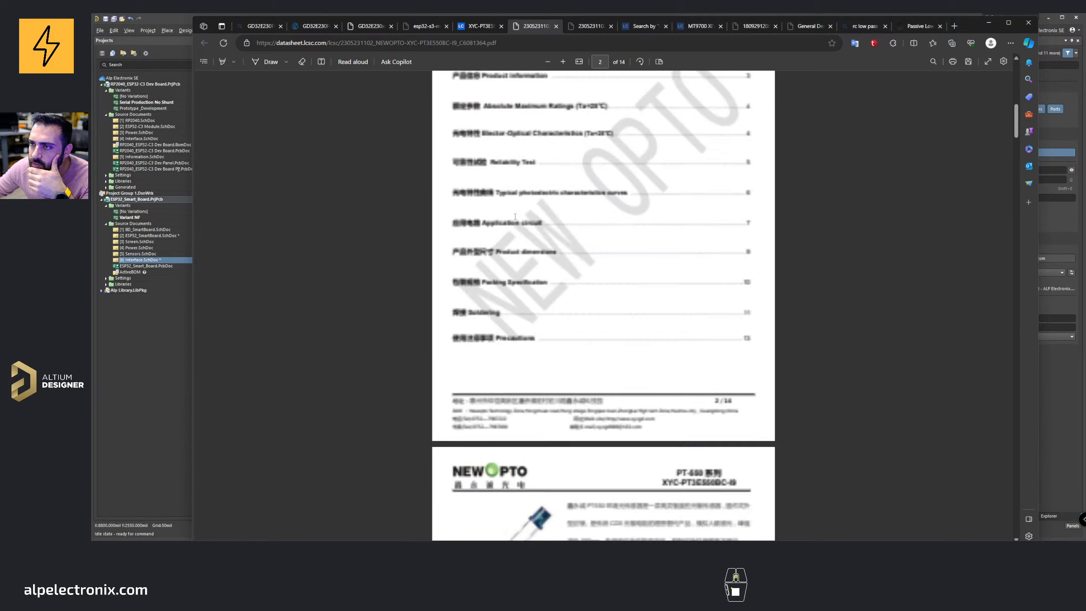
Step: Search the web for a 3mm LED through hole 3D step file
{"action": "left_click", "coordinate": [478, 27]}
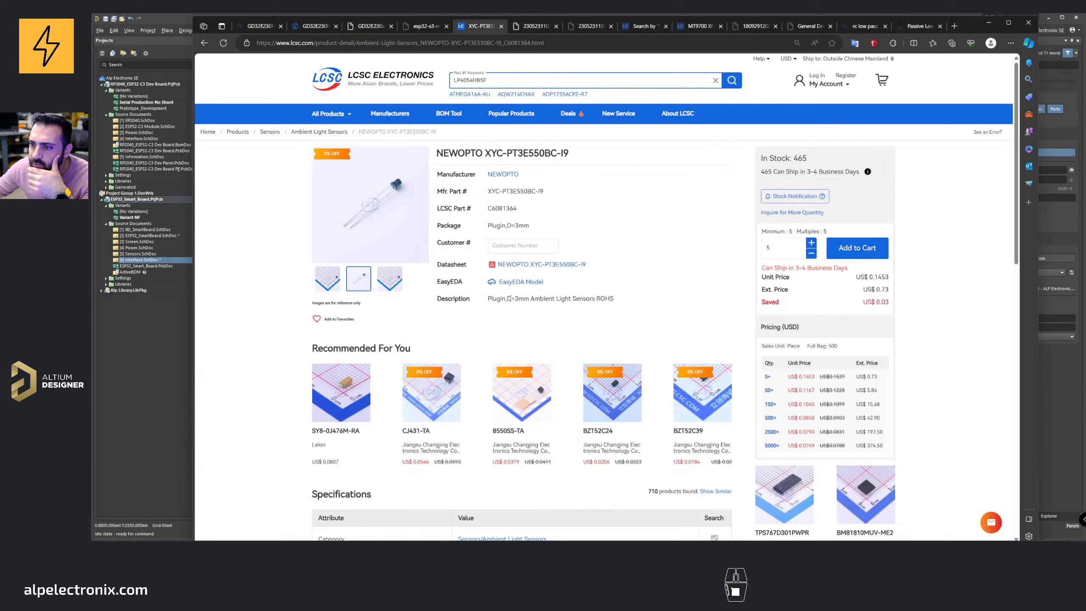
{"action": "left_click", "coordinate": [919, 27]}
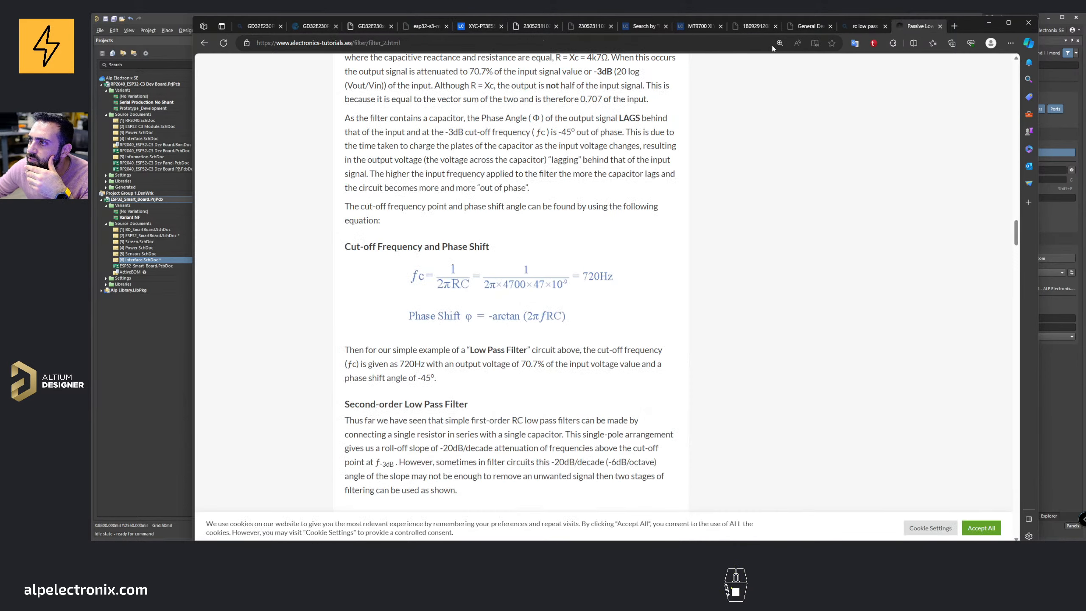
{"action": "left_click", "coordinate": [763, 42]}
{"action": "type", "text": ",3"}
{"action": "key", "text": "BackSpace"}
{"action": "key", "text": "BackSpace"}
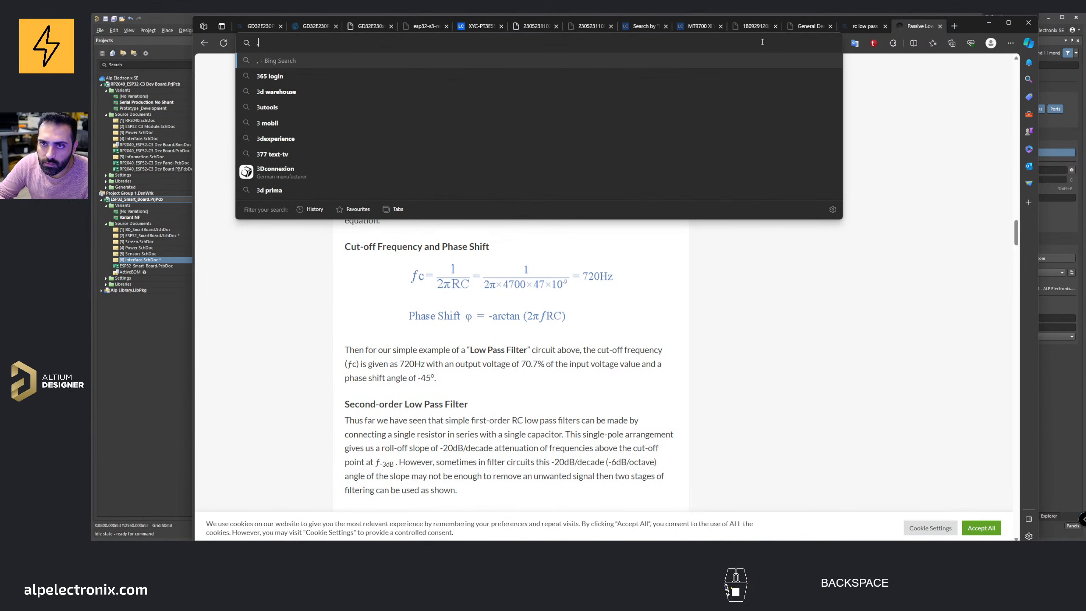
{"action": "type", "text": "3mm "}
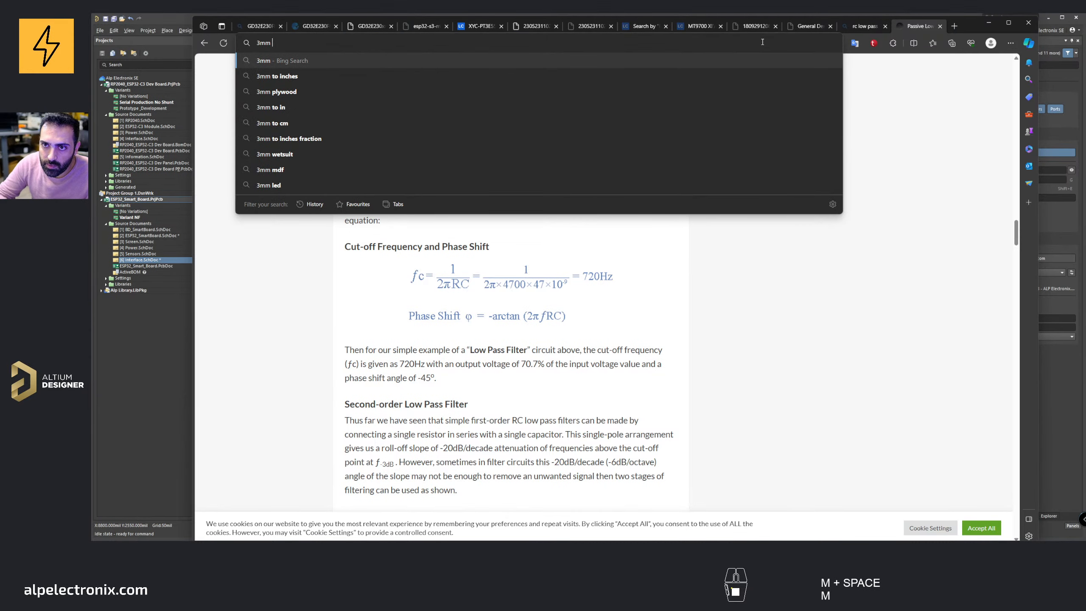
{"action": "type", "text": "led "}
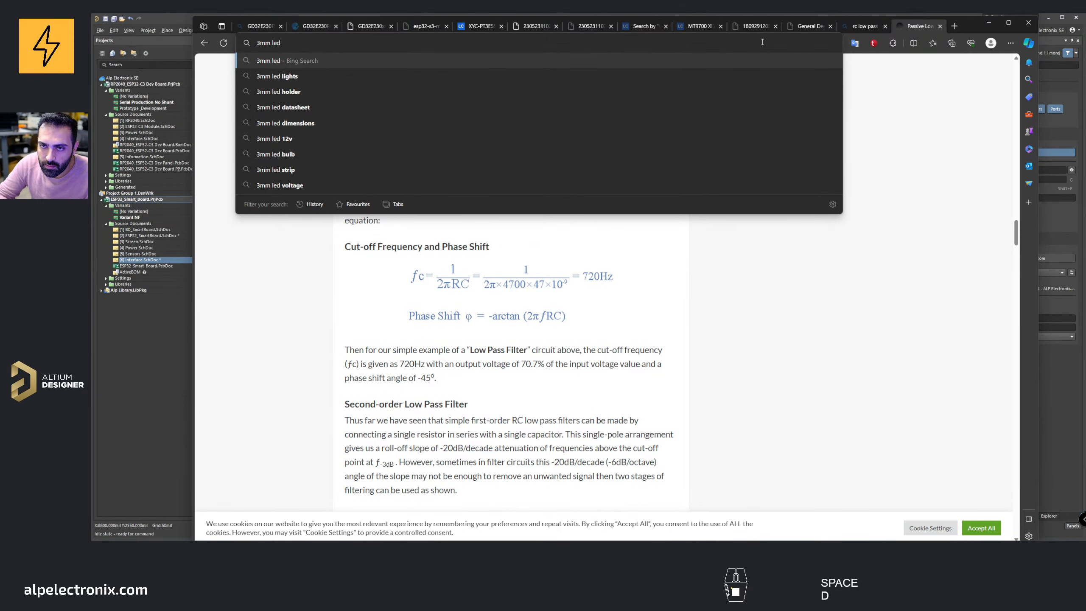
{"action": "type", "text": "throu"}
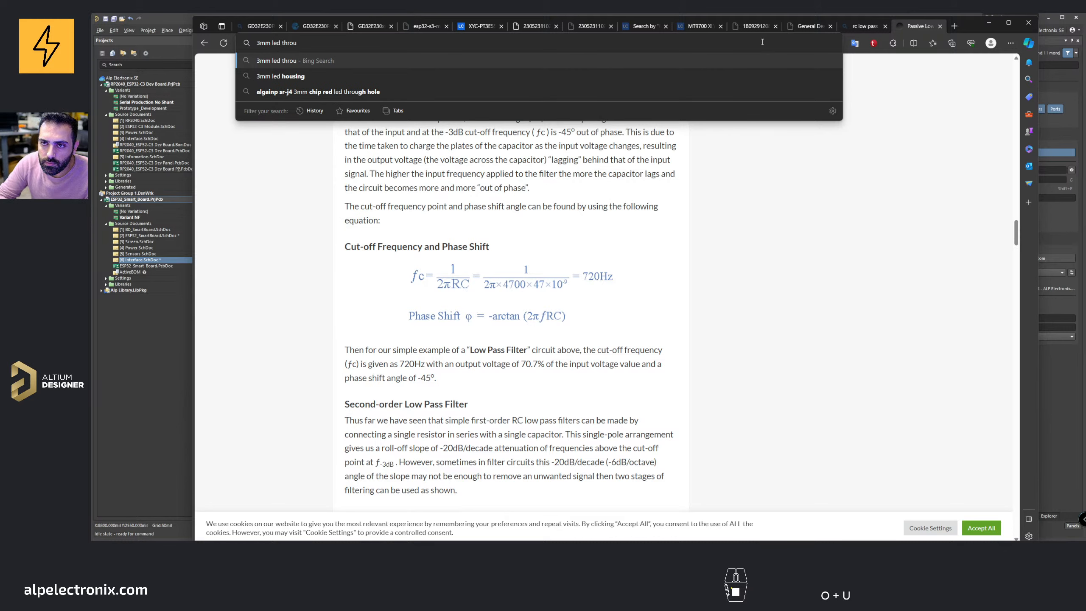
{"action": "type", "text": "gh hole step"}
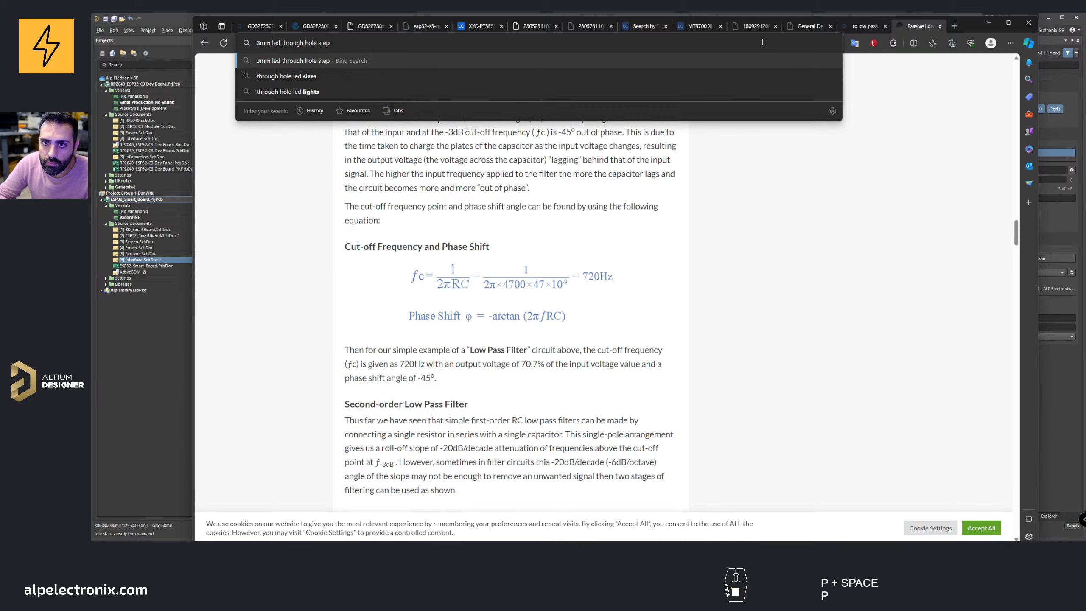
{"action": "key", "text": "ctrl+BackSpace"}
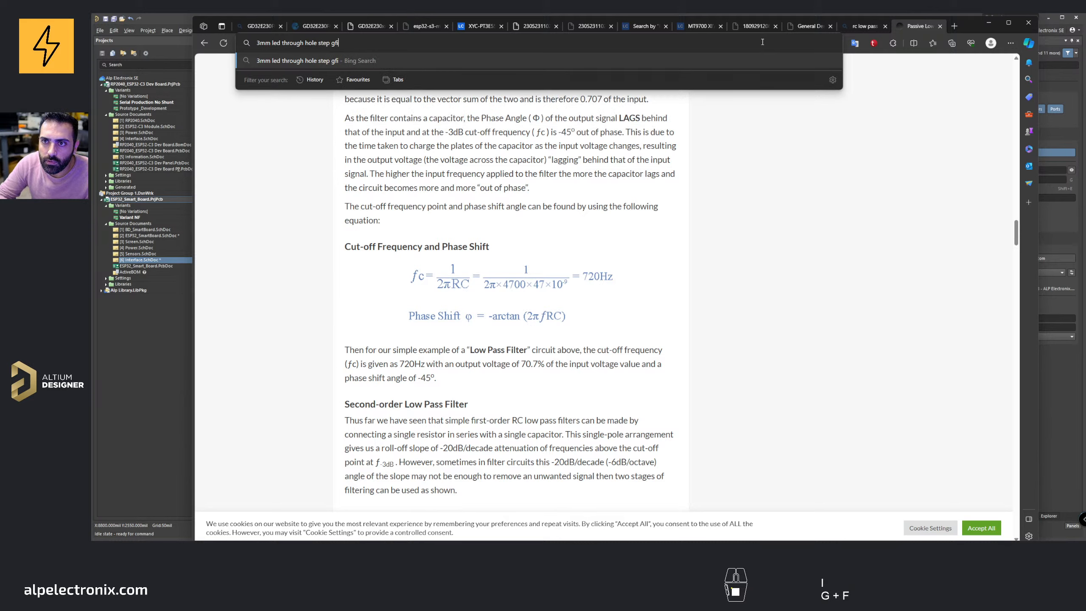
{"action": "type", "text": "3d "}
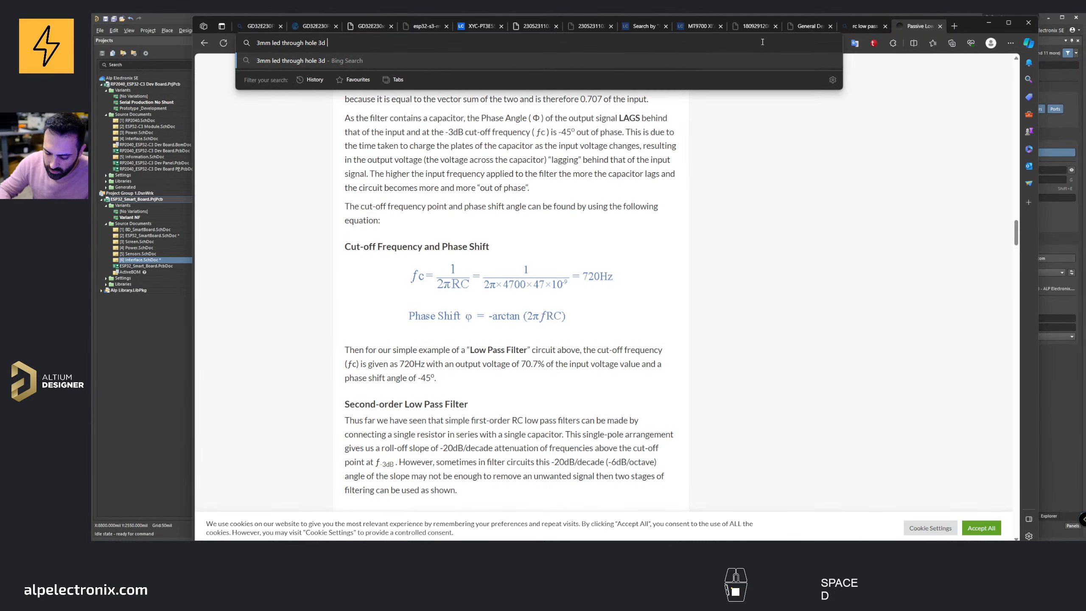
{"action": "type", "text": "step file"}
{"action": "key", "text": "Return"}
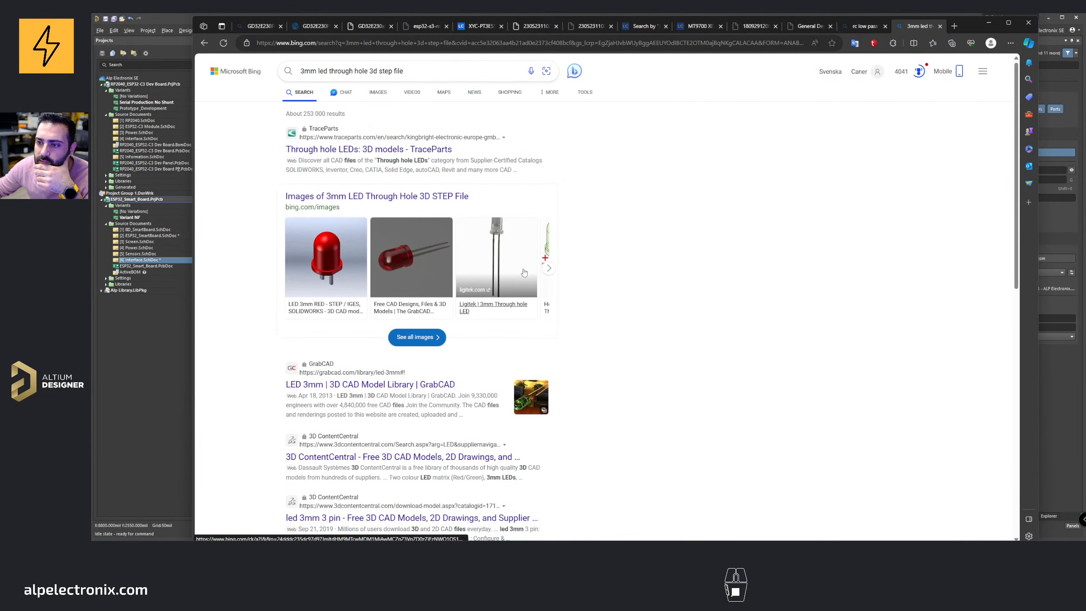
Step: Open several of the 3D model search results, including TraceParts and GrabCAD LED pages, in new tabs
{"action": "middle_click", "coordinate": [367, 154]}
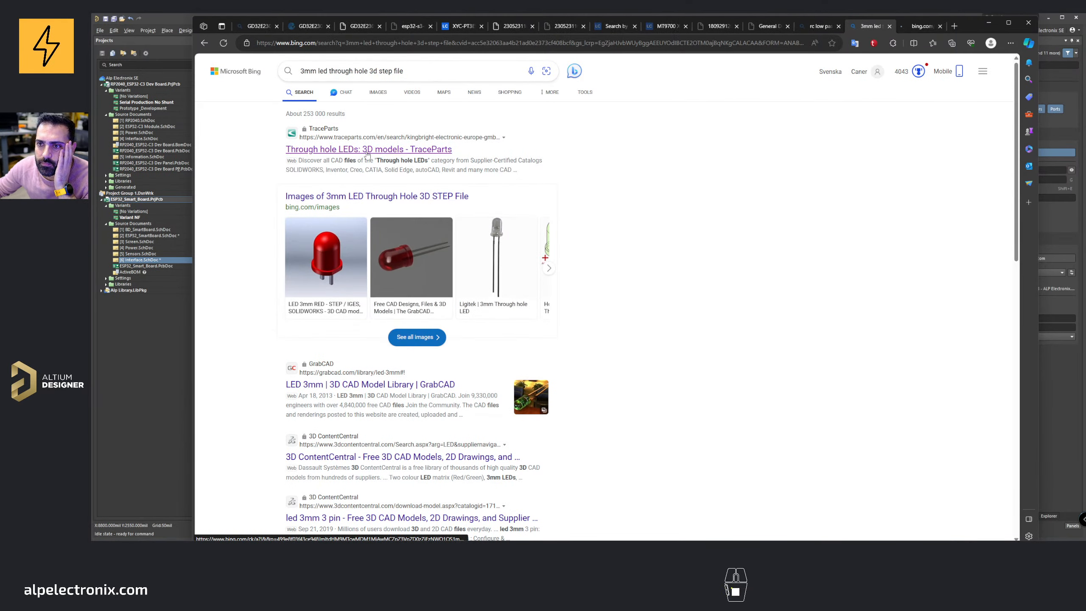
{"action": "scroll", "coordinate": [357, 276], "scroll_direction": "down", "scroll_amount": 5}
{"action": "middle_click", "coordinate": [359, 190]}
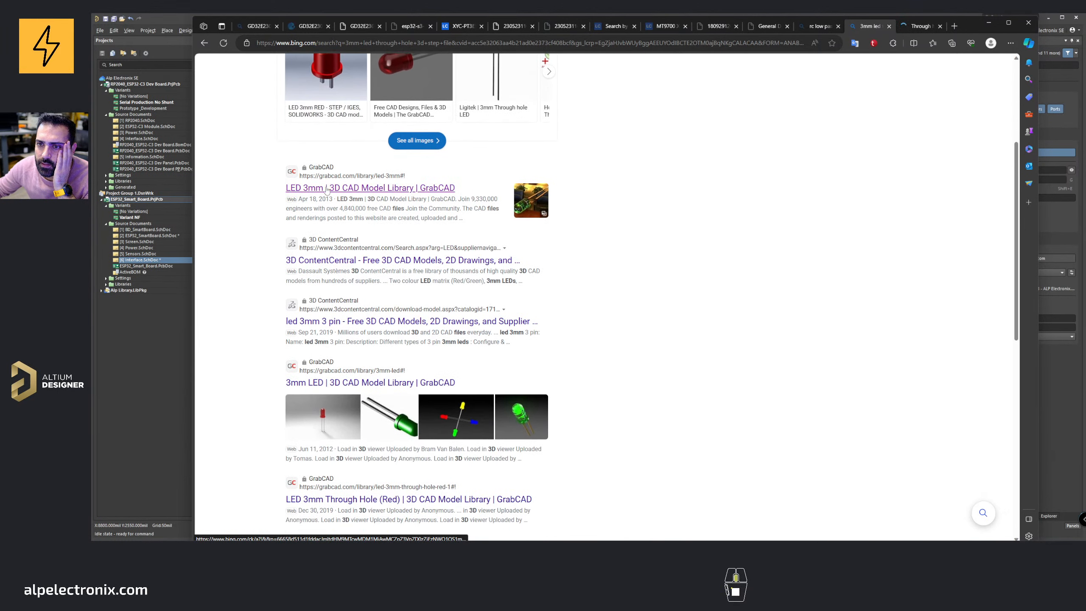
{"action": "middle_click", "coordinate": [350, 264]}
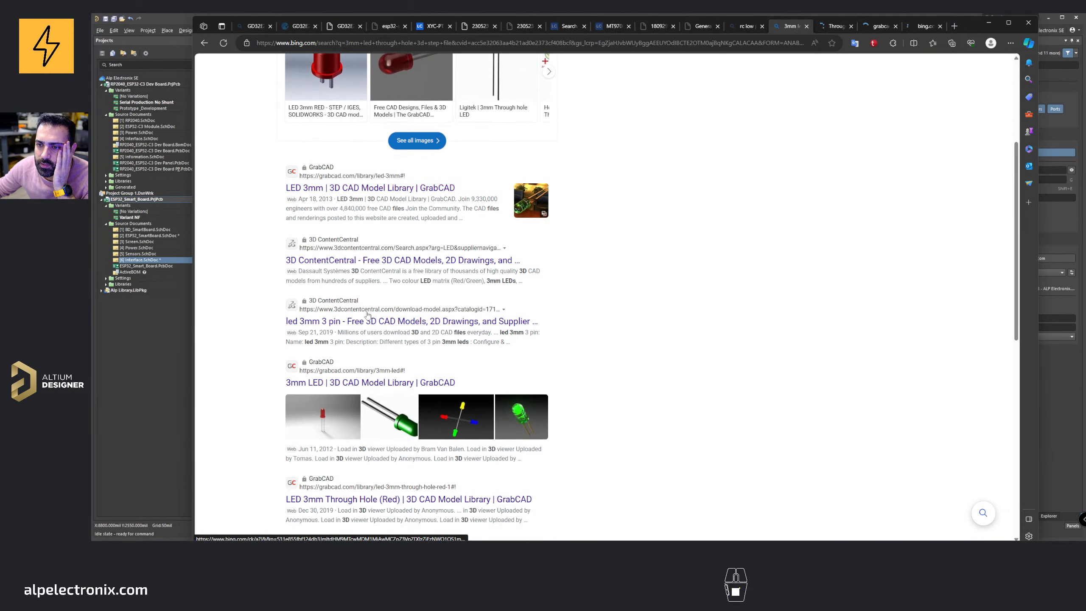
{"action": "middle_click", "coordinate": [367, 326]}
{"action": "scroll", "coordinate": [428, 278], "scroll_direction": "down", "scroll_amount": 5}
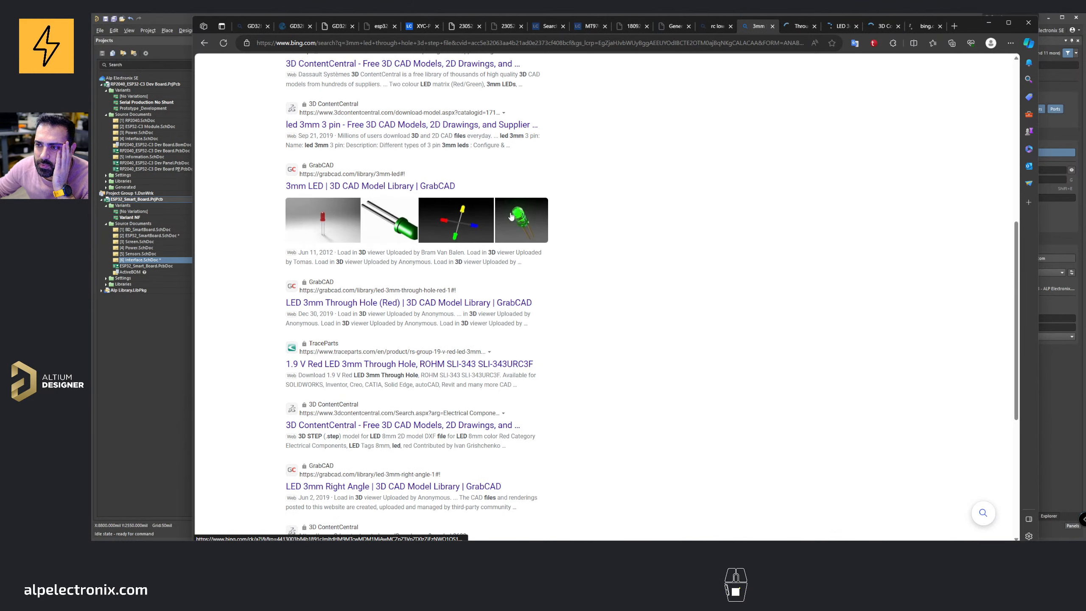
{"action": "middle_click", "coordinate": [391, 303]}
{"action": "scroll", "coordinate": [391, 300], "scroll_direction": "down", "scroll_amount": 3}
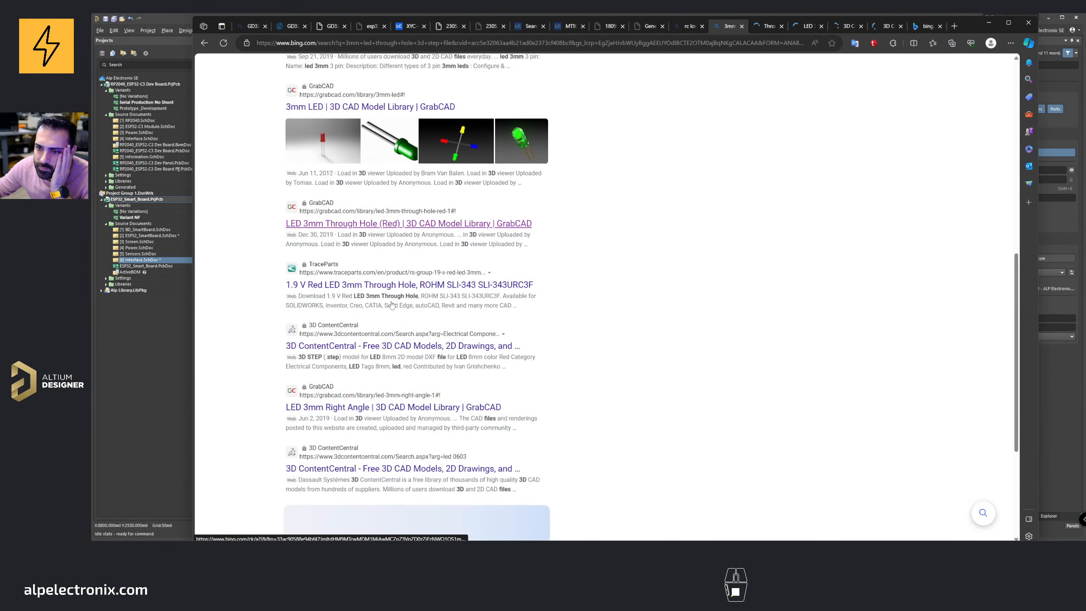
{"action": "scroll", "coordinate": [388, 147], "scroll_direction": "down", "scroll_amount": 4}
{"action": "middle_click", "coordinate": [388, 147]}
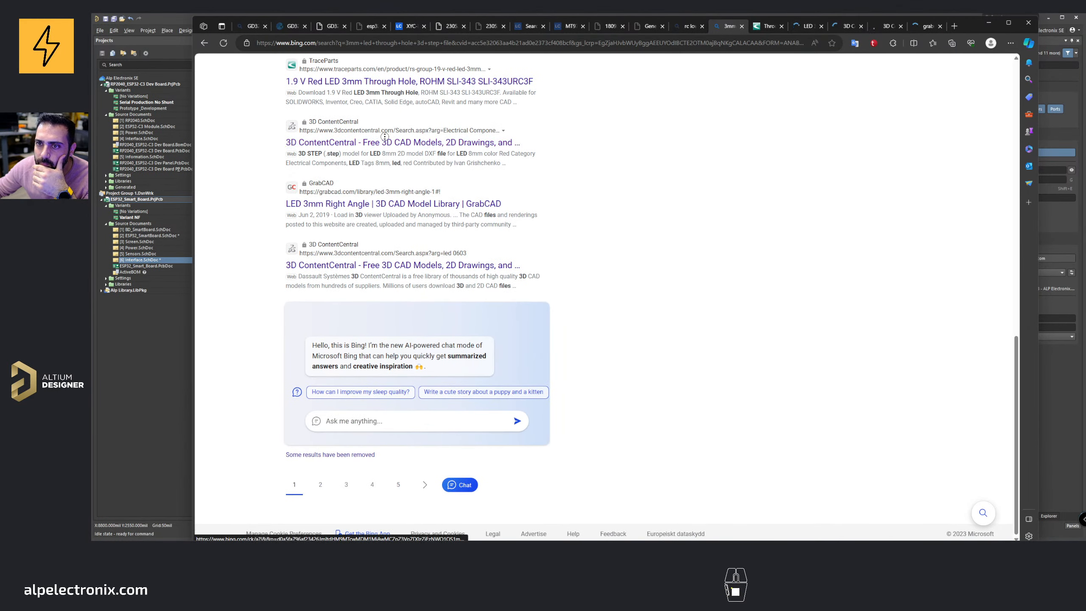
Step: Accept the cookies on the TraceParts page and browse the Kingbright through-hole LED models
{"action": "left_click", "coordinate": [729, 29]}
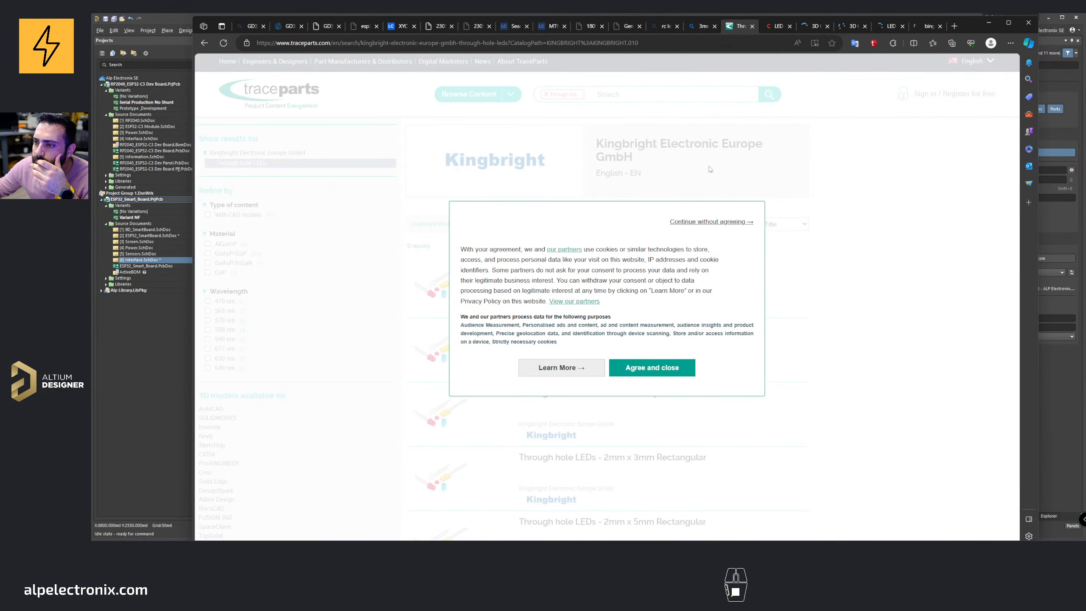
{"action": "left_click", "coordinate": [651, 369]}
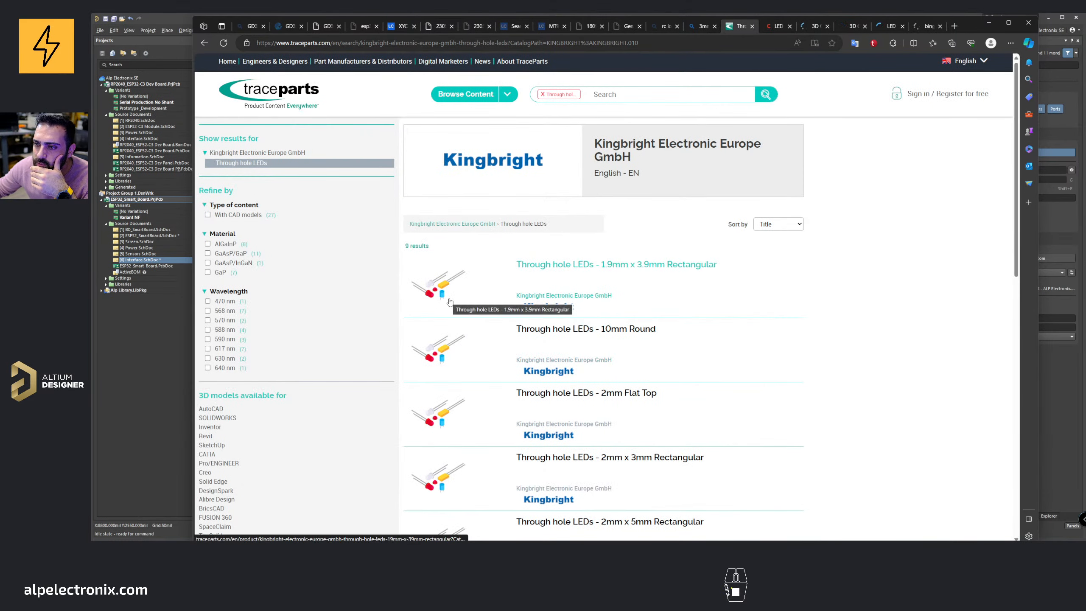
{"action": "scroll", "coordinate": [450, 302], "scroll_direction": "down", "scroll_amount": 5}
{"action": "scroll", "coordinate": [591, 180], "scroll_direction": "down", "scroll_amount": 1}
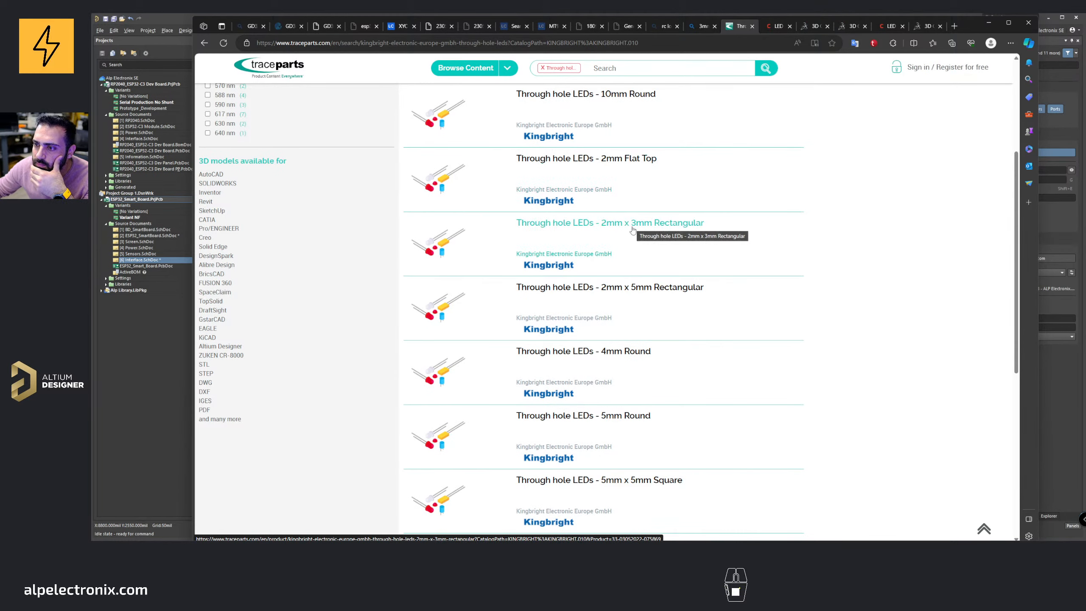
{"action": "scroll", "coordinate": [633, 231], "scroll_direction": "up", "scroll_amount": 2}
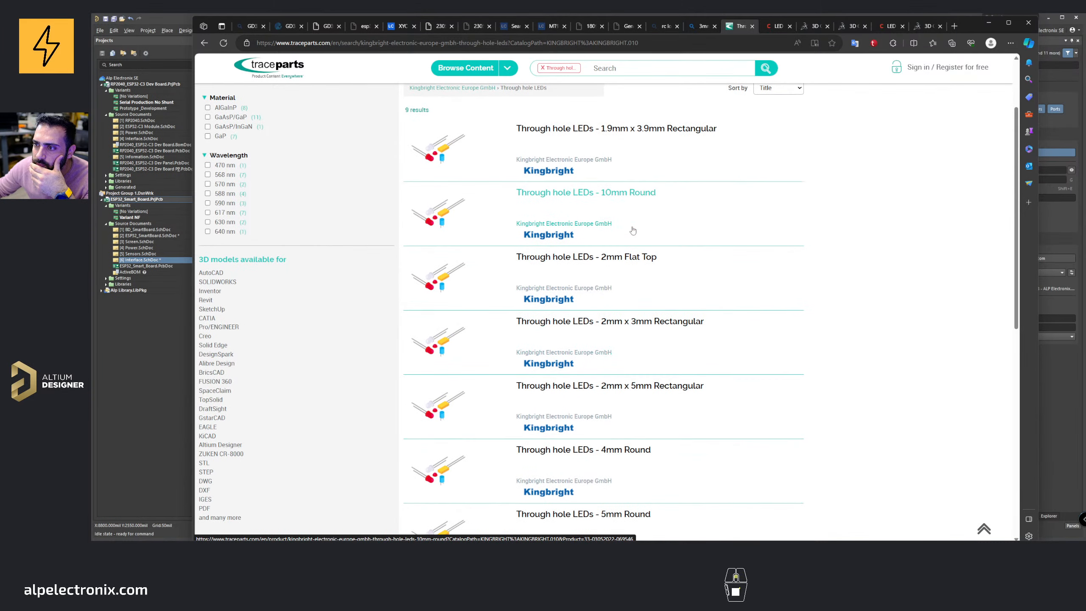
{"action": "scroll", "coordinate": [633, 231], "scroll_direction": "down", "scroll_amount": 4}
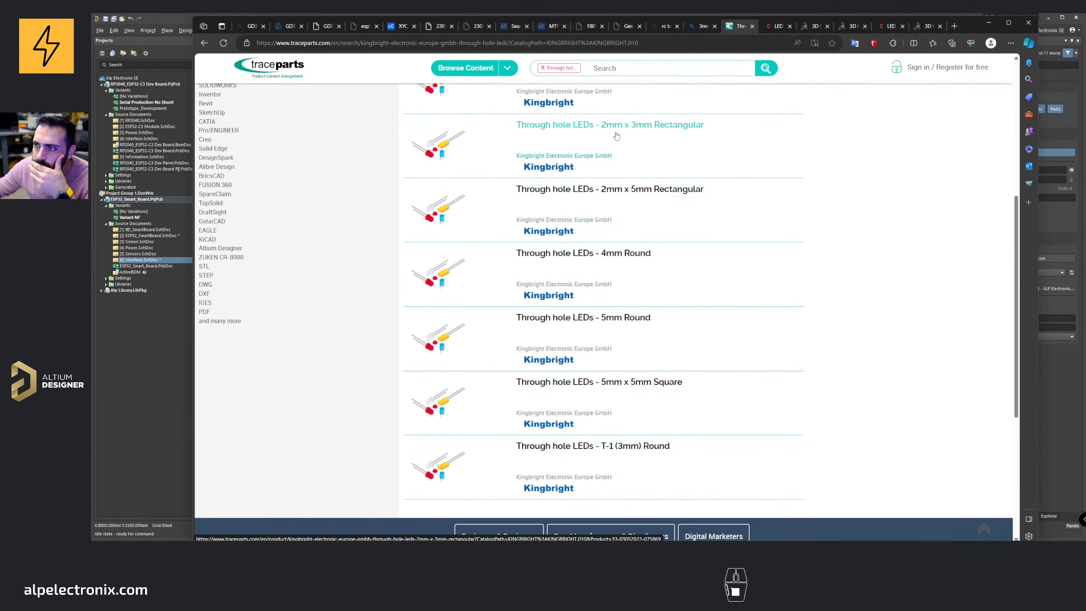
{"action": "scroll", "coordinate": [617, 128], "scroll_direction": "up", "scroll_amount": 2}
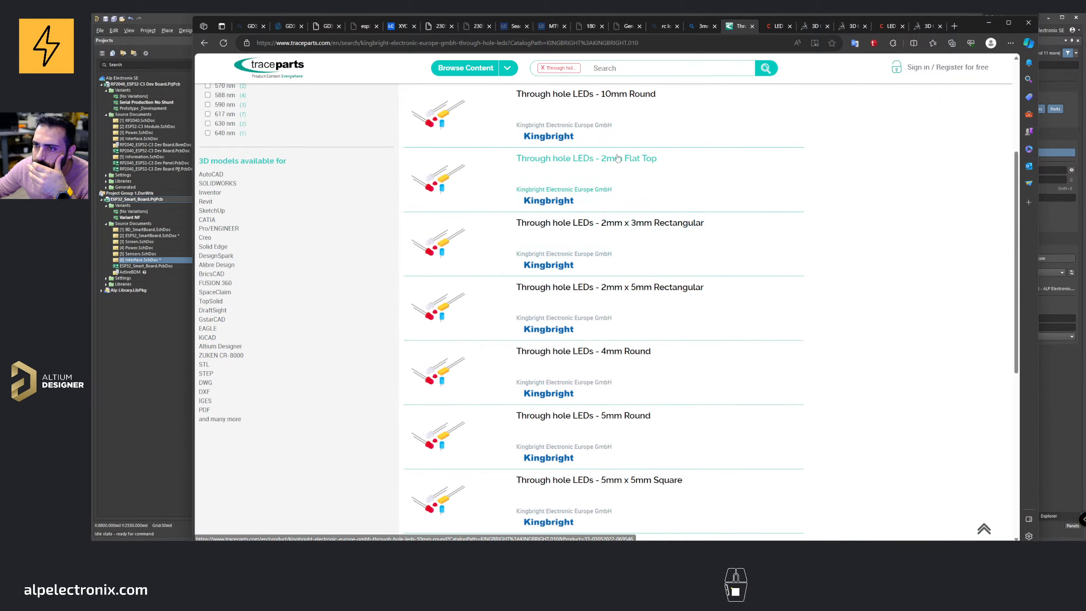
{"action": "scroll", "coordinate": [456, 252], "scroll_direction": "down", "scroll_amount": 4}
{"action": "scroll", "coordinate": [456, 253], "scroll_direction": "down", "scroll_amount": 3}
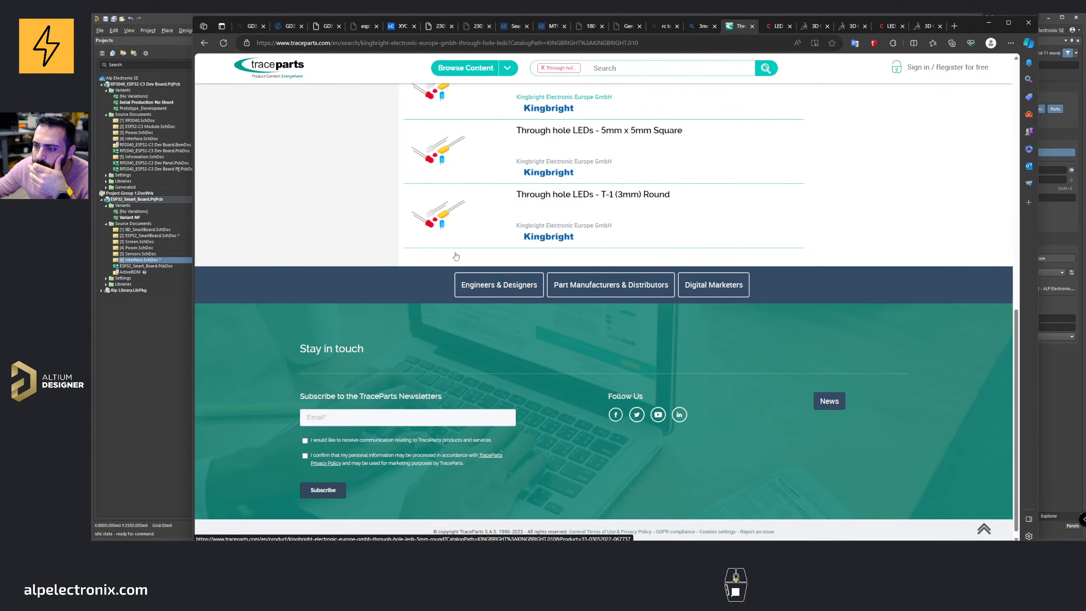
{"action": "scroll", "coordinate": [455, 255], "scroll_direction": "up", "scroll_amount": 6}
{"action": "scroll", "coordinate": [455, 256], "scroll_direction": "up", "scroll_amount": 6}
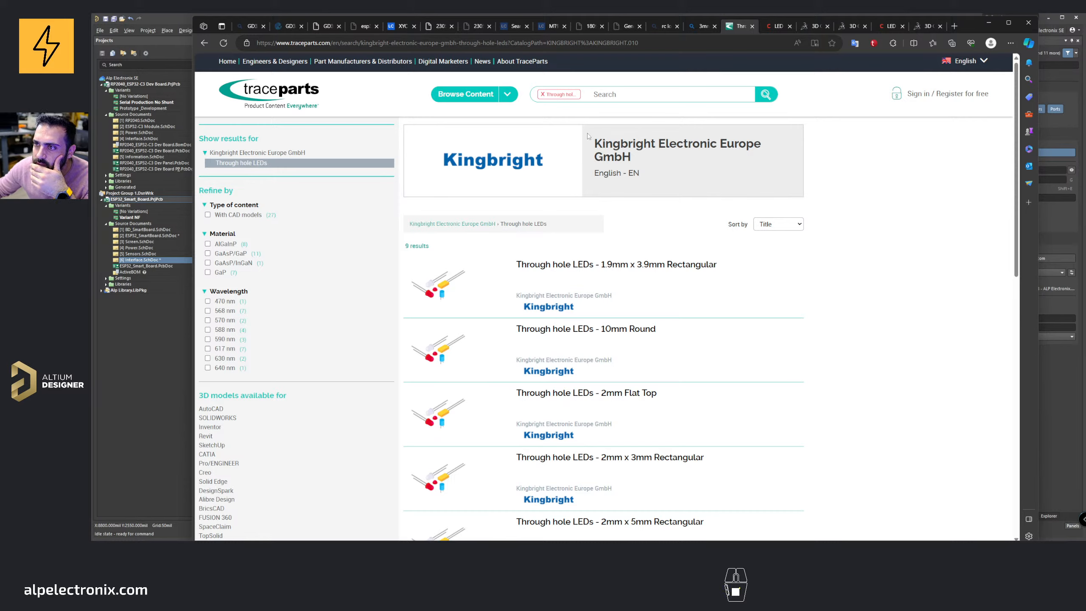
Step: Search TraceParts for 3mm flat top
{"action": "left_click", "coordinate": [551, 94]}
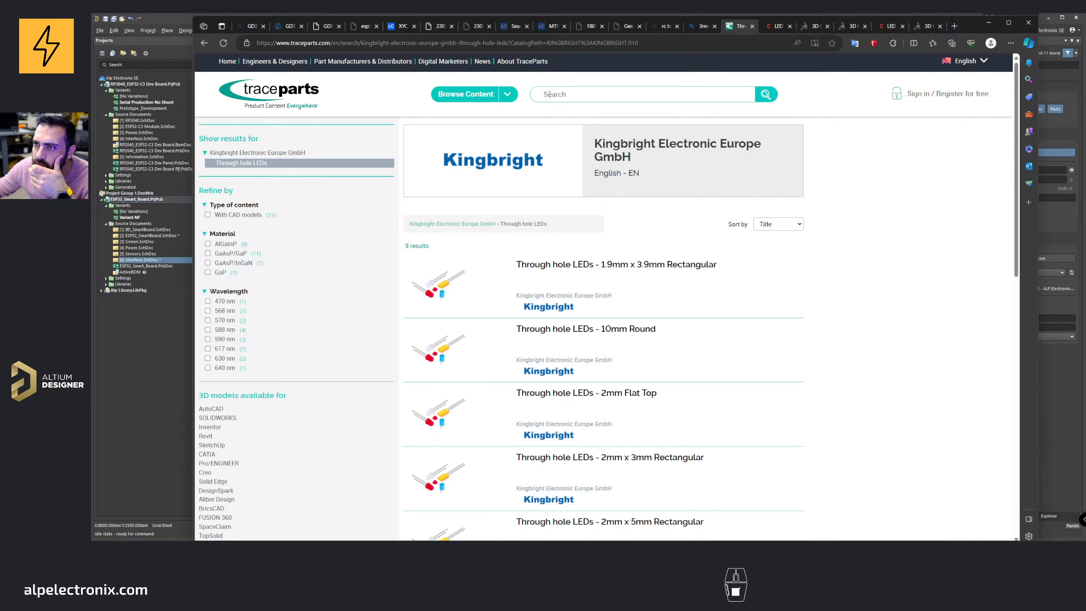
{"action": "type", "text": "3m"}
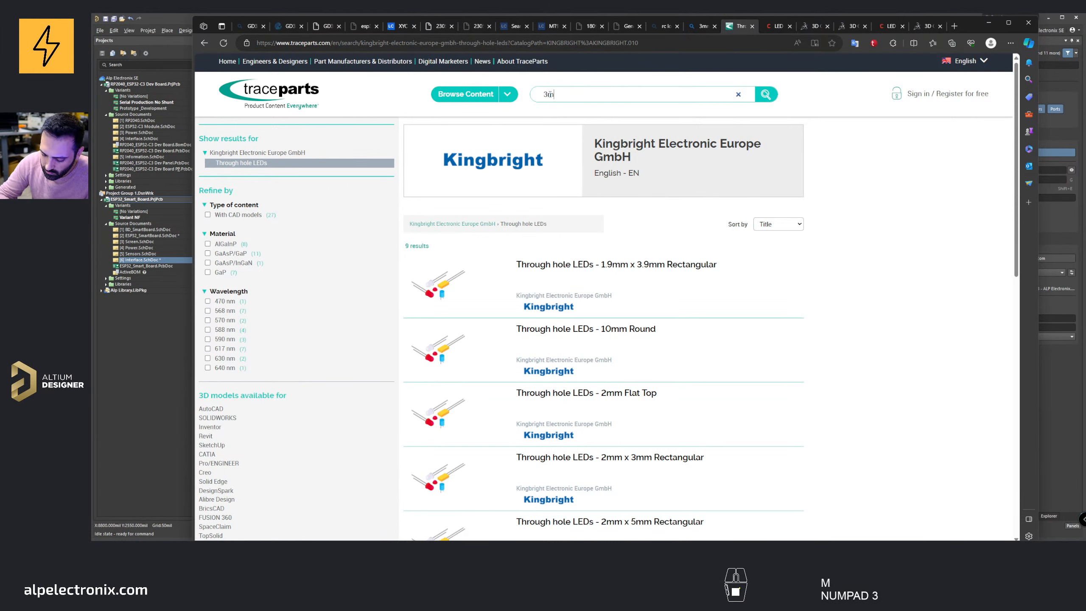
{"action": "type", "text": "m flat top"}
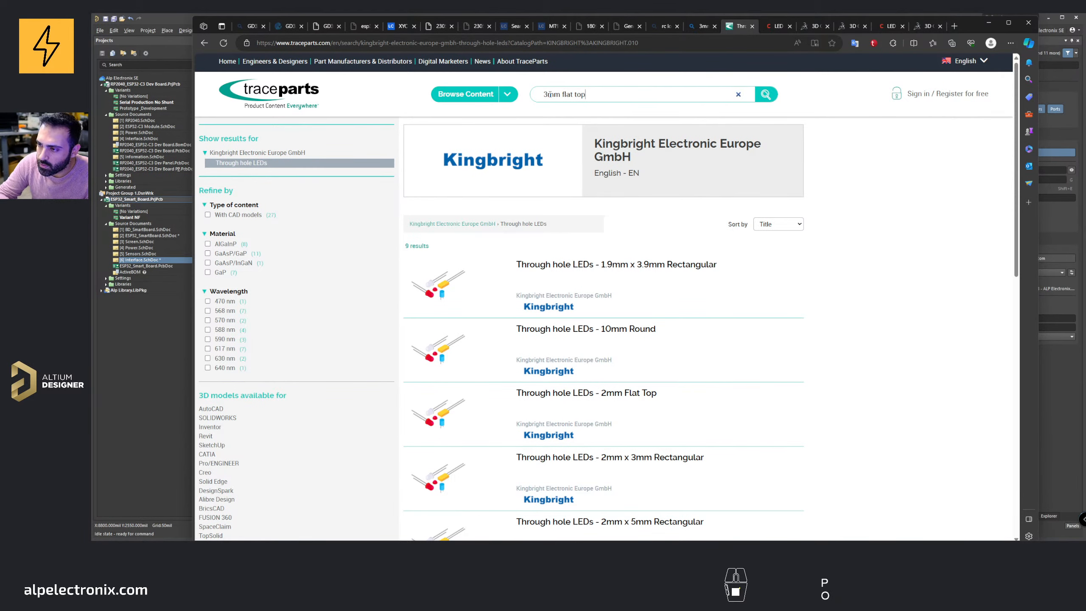
{"action": "key", "text": "Return"}
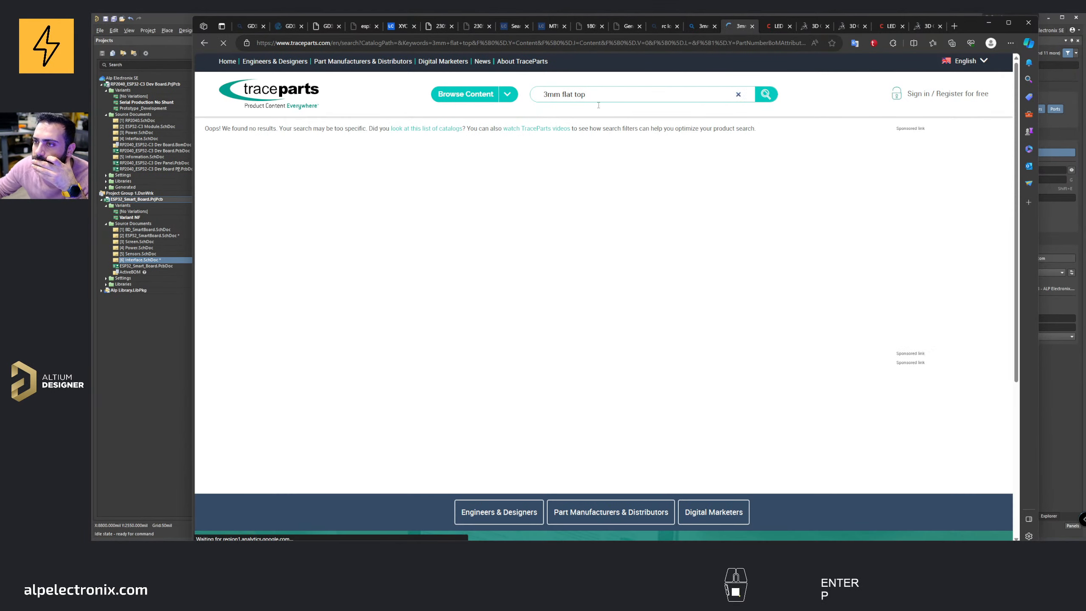
{"action": "scroll", "coordinate": [613, 216], "scroll_direction": "down", "scroll_amount": 5}
{"action": "scroll", "coordinate": [613, 215], "scroll_direction": "up", "scroll_amount": 5}
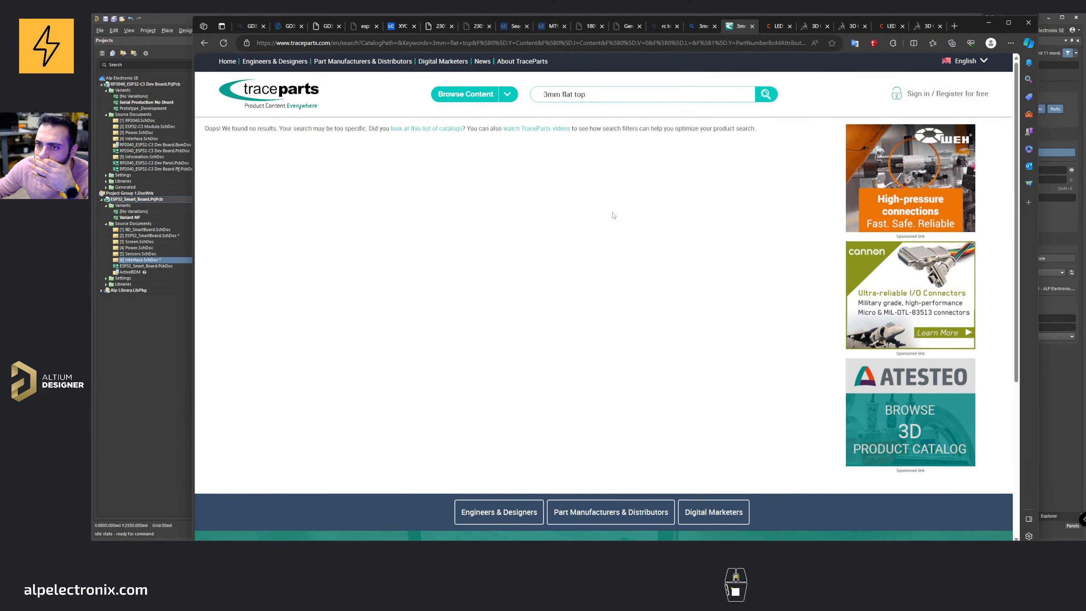
Step: Examine the GrabCAD LED 3mm model page, its preview images and its list of files
{"action": "middle_click", "coordinate": [728, 27]}
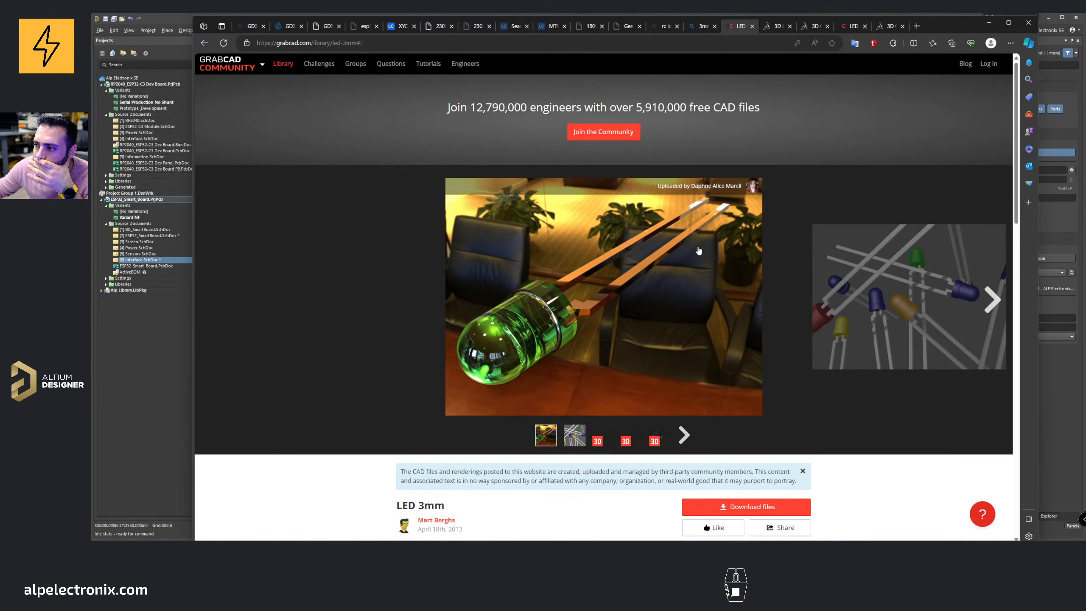
{"action": "left_click", "coordinate": [991, 302]}
{"action": "left_click", "coordinate": [991, 302]}
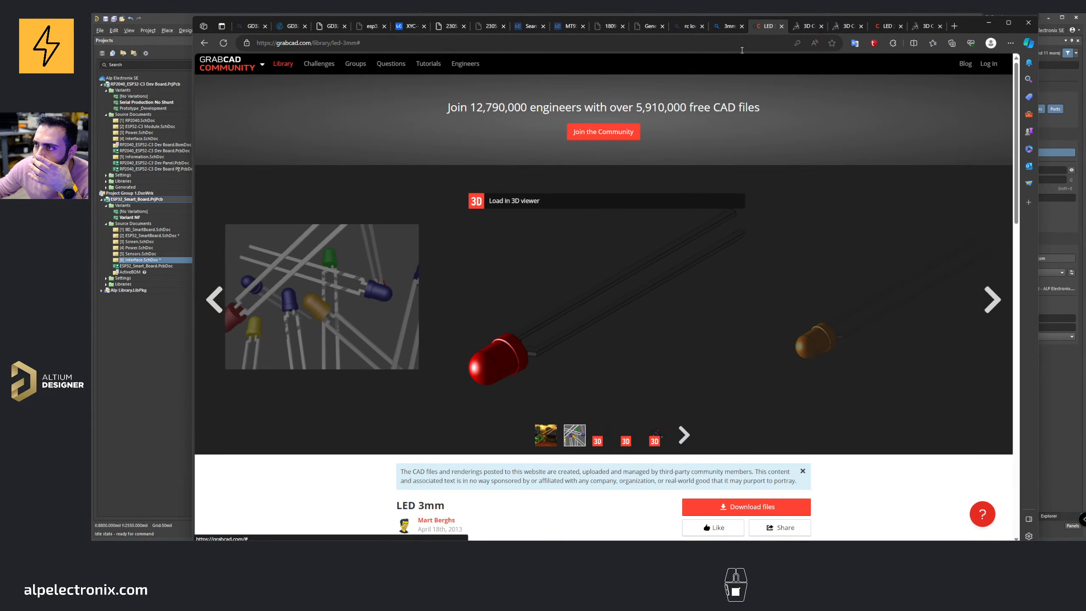
{"action": "scroll", "coordinate": [784, 227], "scroll_direction": "down", "scroll_amount": 3}
{"action": "scroll", "coordinate": [784, 223], "scroll_direction": "down", "scroll_amount": 6}
{"action": "scroll", "coordinate": [761, 150], "scroll_direction": "up", "scroll_amount": 5}
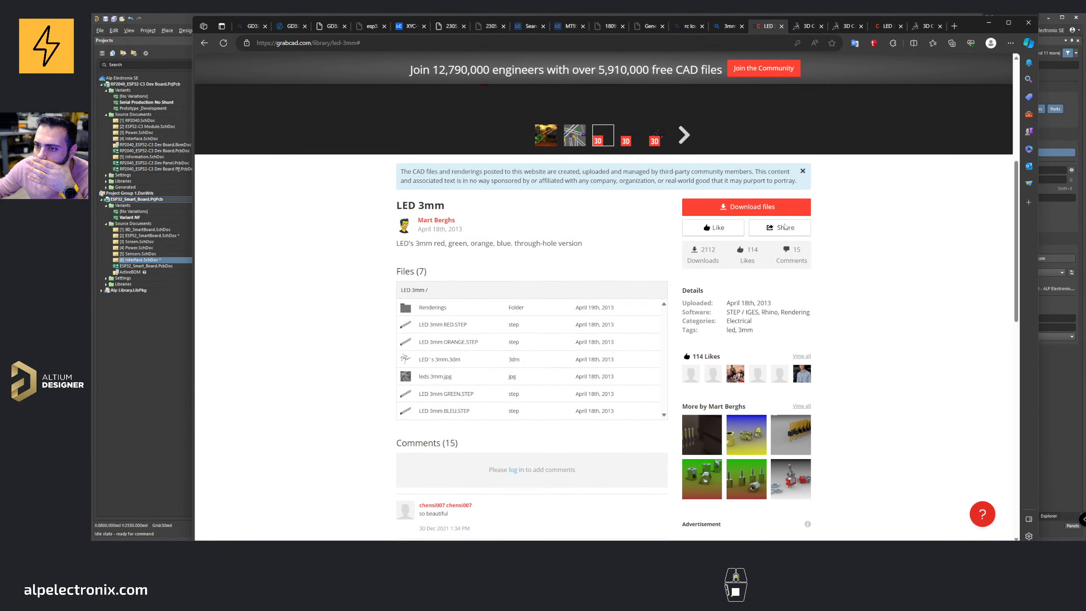
Step: Close the GrabCAD LED 3mm tab and accept the cookies on the 3D ContentCentral LED results page
{"action": "scroll", "coordinate": [742, 80], "scroll_direction": "down", "scroll_amount": 1}
{"action": "middle_click", "coordinate": [759, 31]}
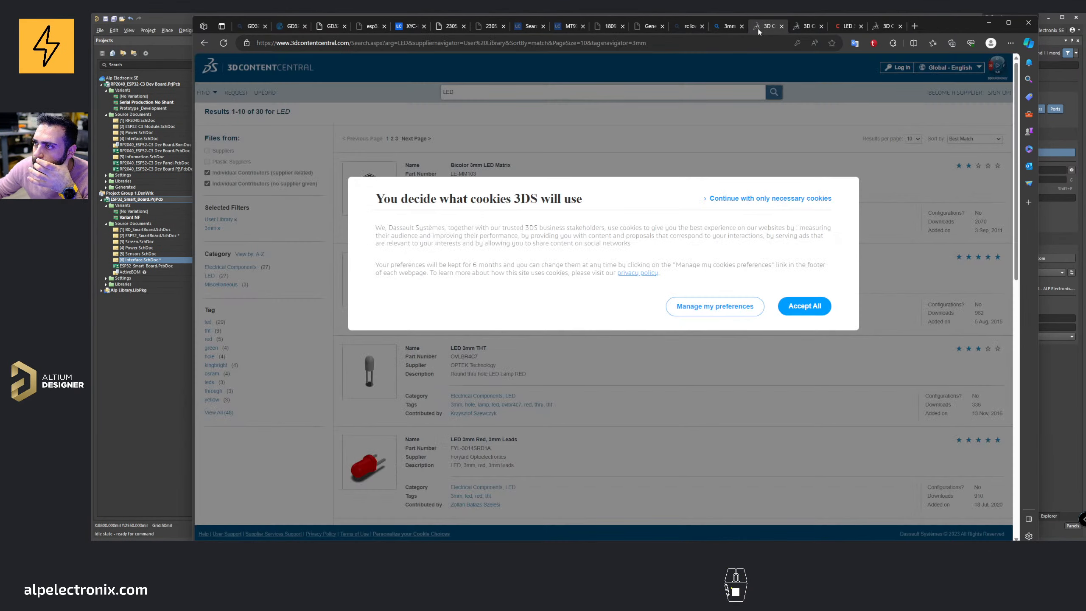
{"action": "left_click", "coordinate": [813, 305]}
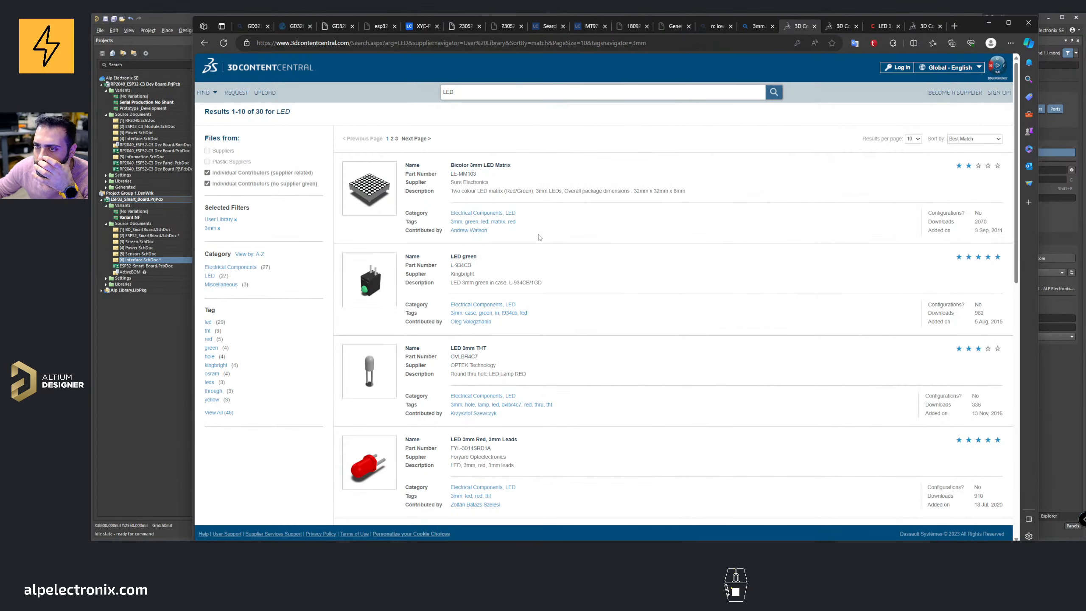
Step: Browse the 3D ContentCentral 3mm LED search results across the first two pages
{"action": "scroll", "coordinate": [540, 238], "scroll_direction": "down", "scroll_amount": 10}
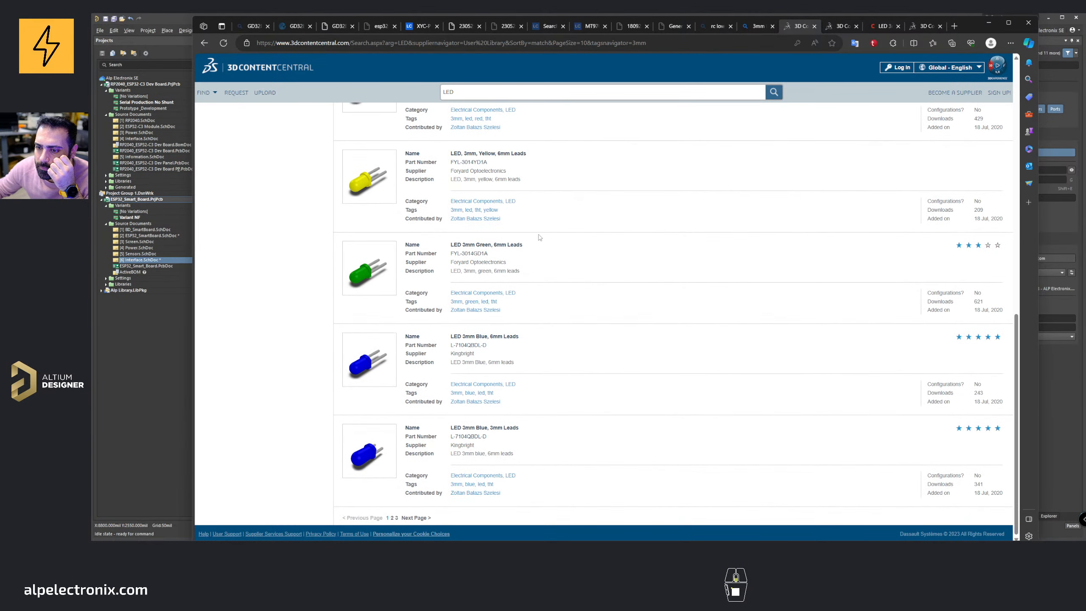
{"action": "scroll", "coordinate": [540, 237], "scroll_direction": "up", "scroll_amount": 10}
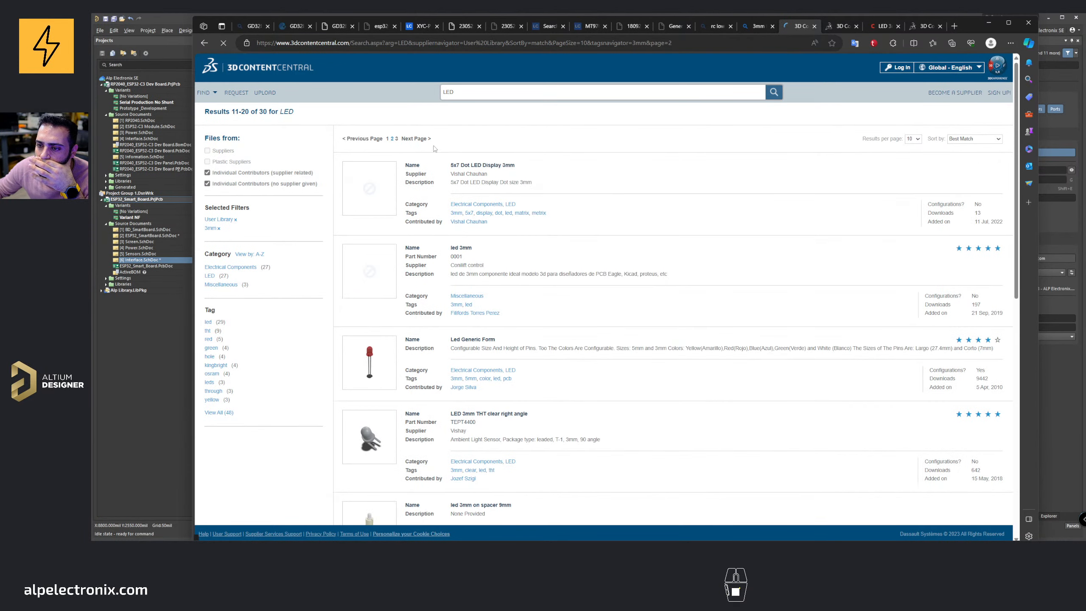
{"action": "scroll", "coordinate": [434, 148], "scroll_direction": "down", "scroll_amount": 15}
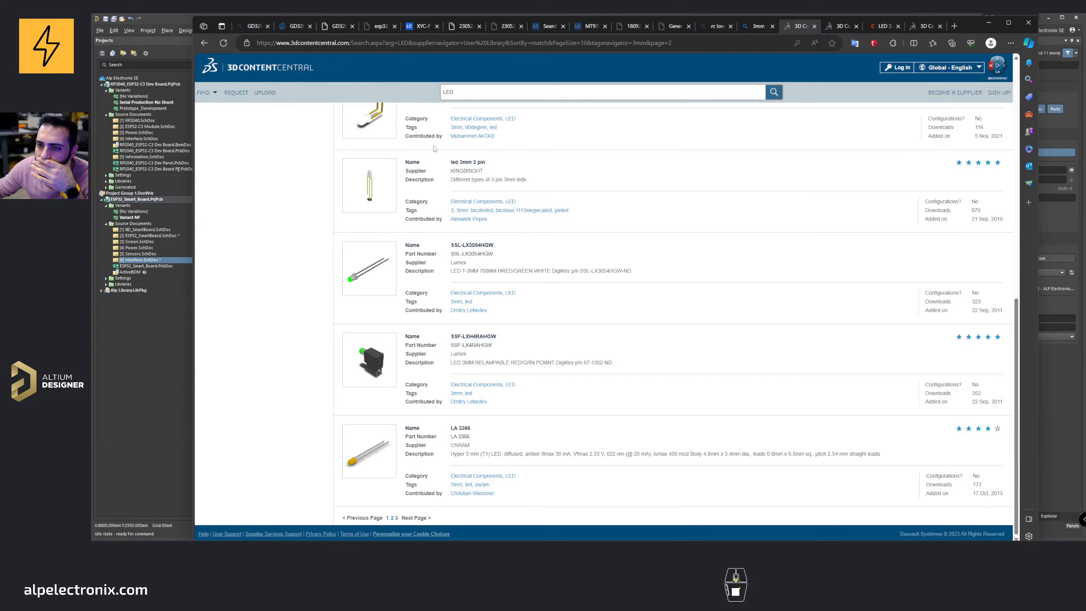
{"action": "left_click", "coordinate": [815, 26]}
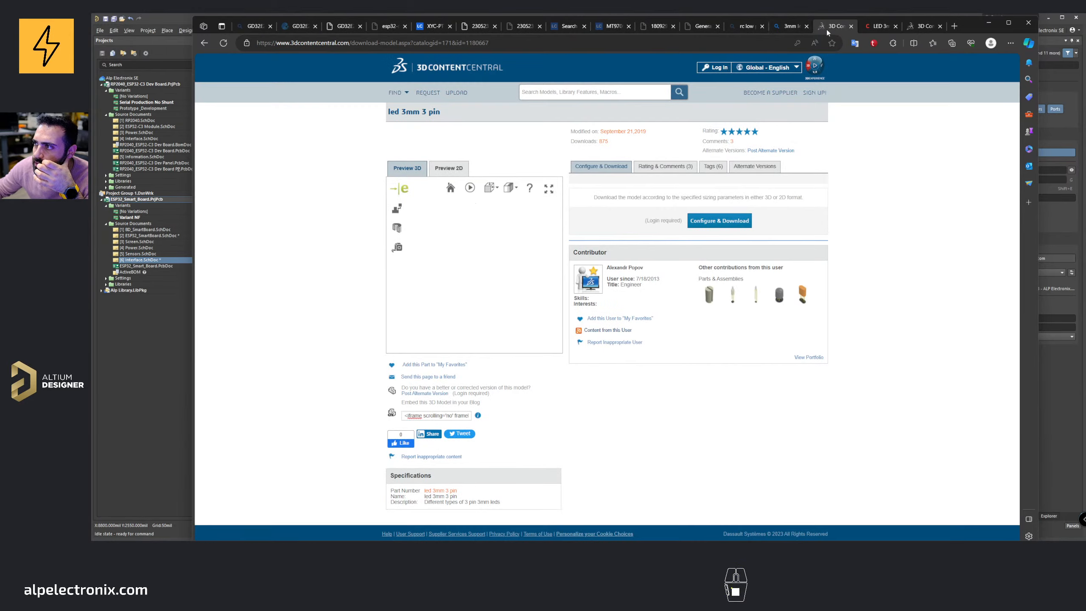
Step: Review the GrabCAD red through-hole LED and 3D ContentCentral electrical components tabs, closing them afterwards
{"action": "left_click", "coordinate": [826, 26]}
{"action": "scroll", "coordinate": [889, 247], "scroll_direction": "down", "scroll_amount": 10}
{"action": "scroll", "coordinate": [889, 245], "scroll_direction": "up", "scroll_amount": 10}
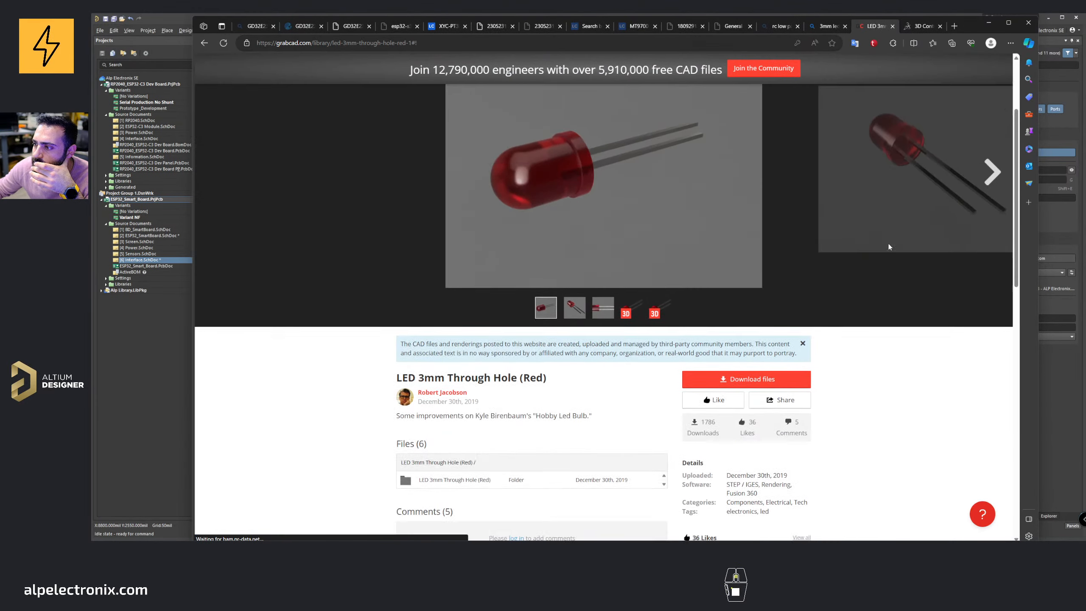
{"action": "middle_click", "coordinate": [873, 27]}
{"action": "left_click", "coordinate": [804, 305]}
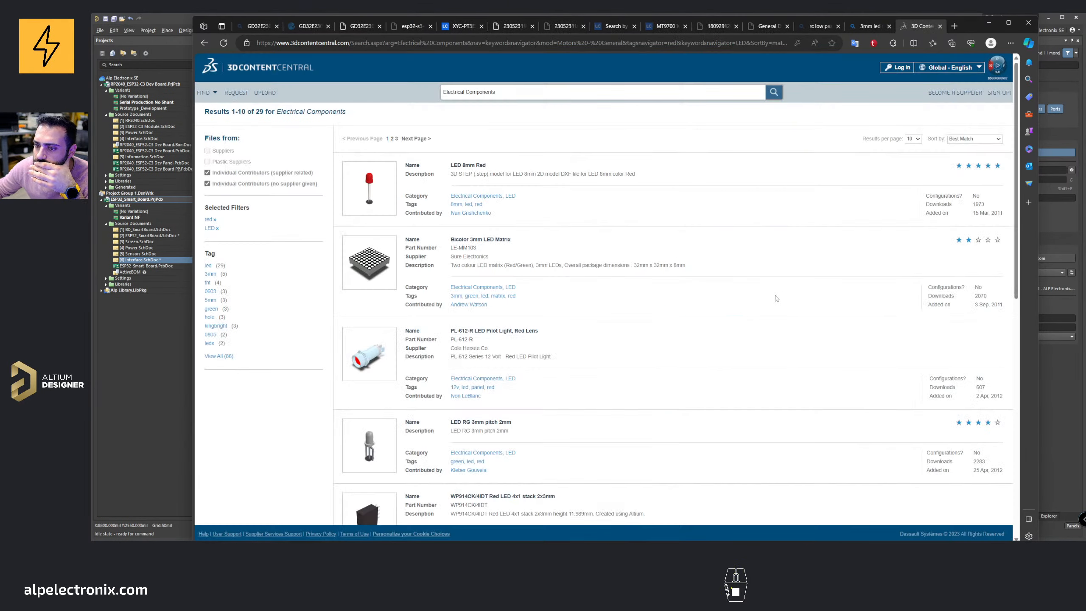
{"action": "scroll", "coordinate": [740, 275], "scroll_direction": "down", "scroll_amount": 10}
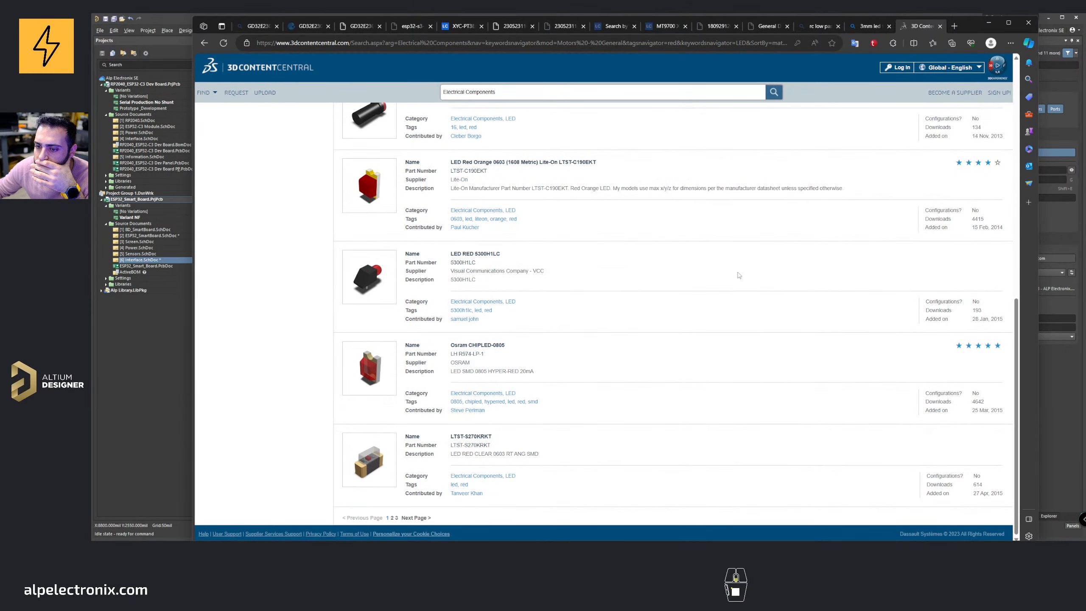
{"action": "scroll", "coordinate": [740, 275], "scroll_direction": "up", "scroll_amount": 10}
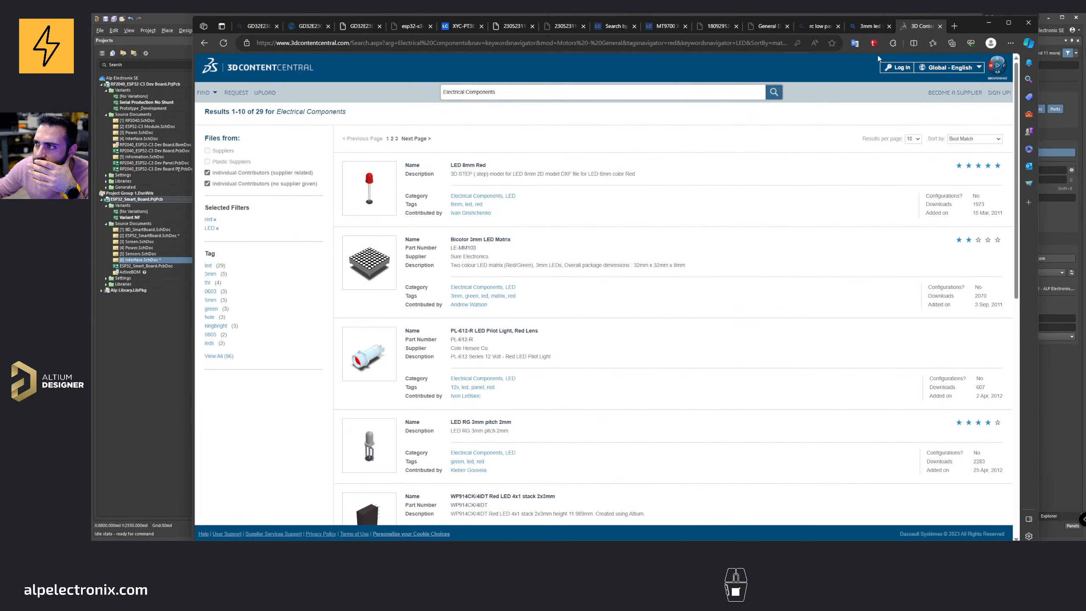
{"action": "middle_click", "coordinate": [903, 28]}
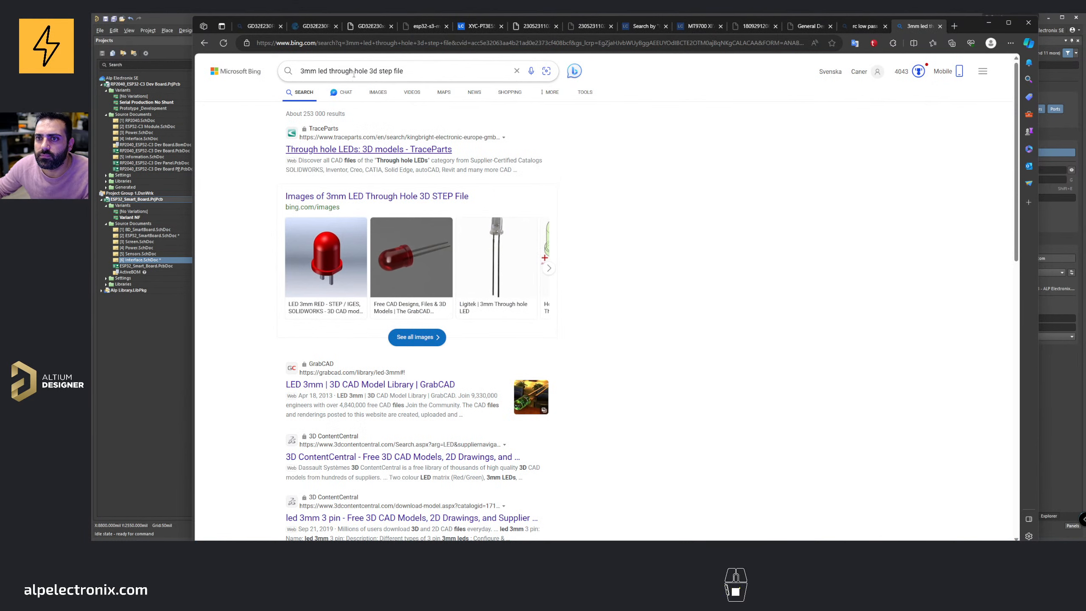
Step: Refine the web search with flat top and open the image results and TraceParts result in new tabs
{"action": "type", "text": "flat top"}
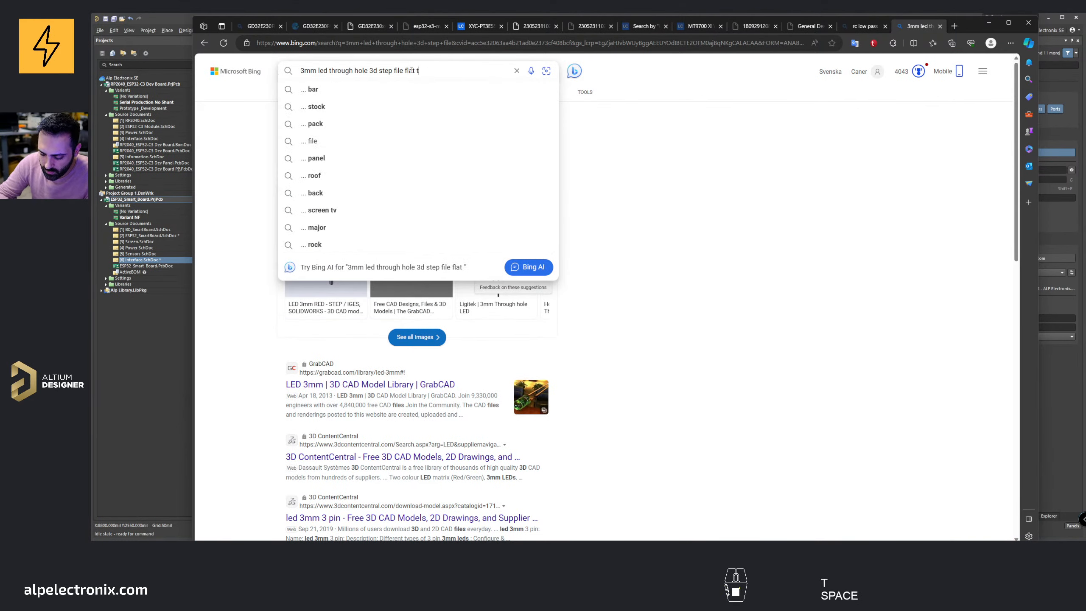
{"action": "key", "text": "Return"}
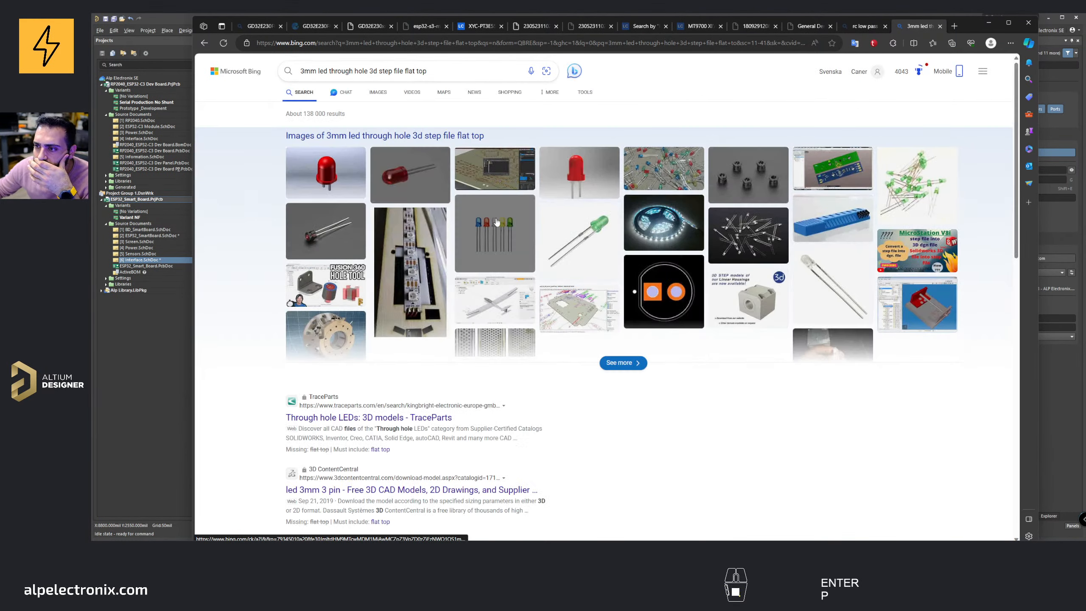
{"action": "middle_click", "coordinate": [609, 362]}
{"action": "middle_click", "coordinate": [369, 418]}
Step: Open the 3D ContentCentral, GrabCAD and KiCad 3D model results in new tabs
{"action": "scroll", "coordinate": [404, 300], "scroll_direction": "down", "scroll_amount": 5}
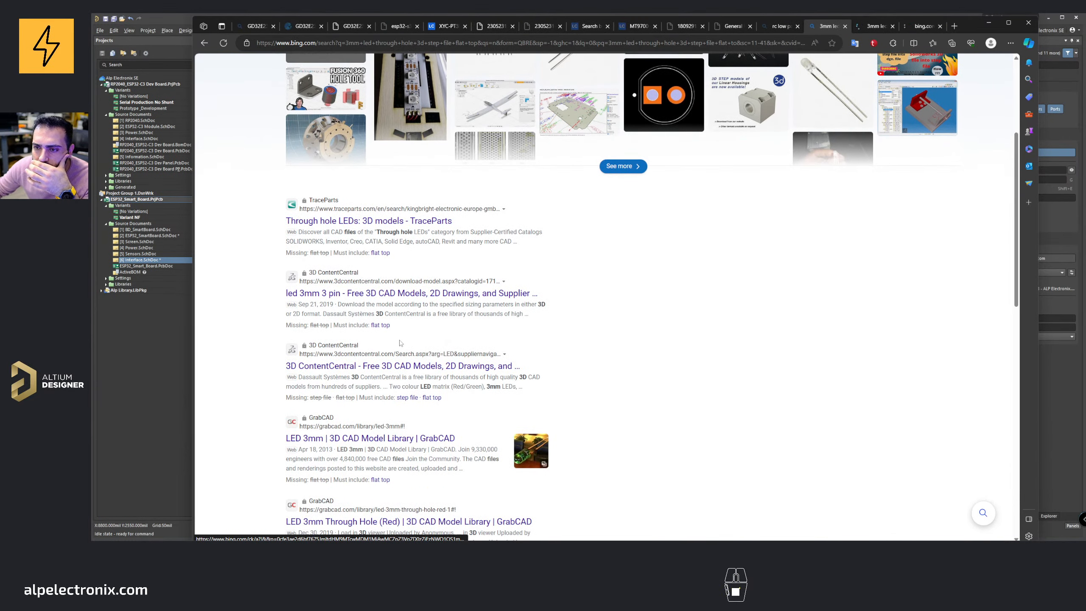
{"action": "middle_click", "coordinate": [405, 295]}
{"action": "scroll", "coordinate": [405, 300], "scroll_direction": "down", "scroll_amount": 2}
{"action": "middle_click", "coordinate": [402, 268]}
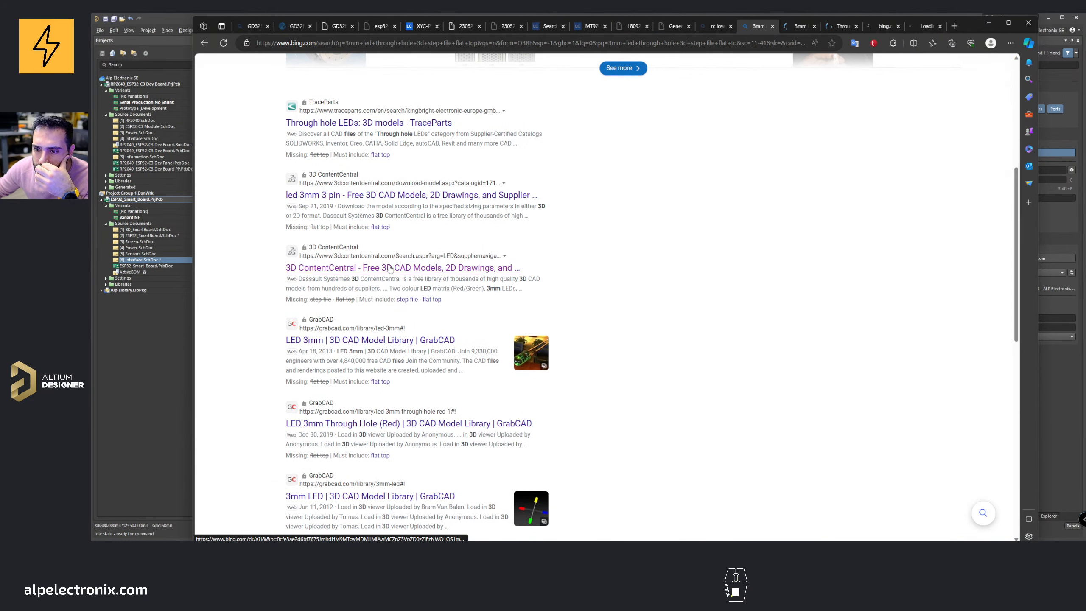
{"action": "middle_click", "coordinate": [379, 341]}
{"action": "scroll", "coordinate": [376, 338], "scroll_direction": "down", "scroll_amount": 2}
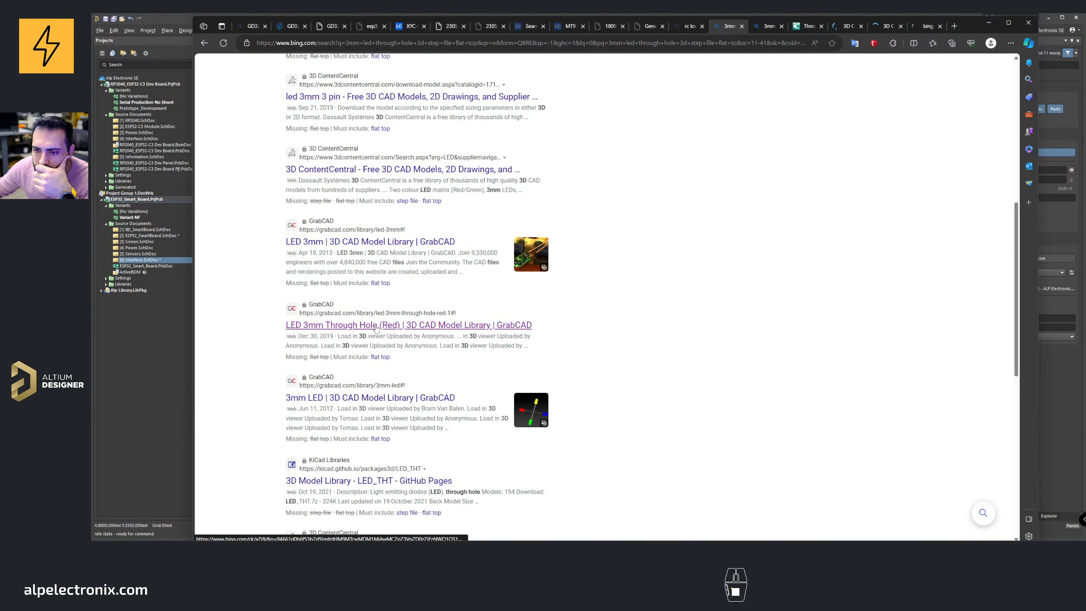
{"action": "middle_click", "coordinate": [373, 399]}
{"action": "scroll", "coordinate": [373, 403], "scroll_direction": "down", "scroll_amount": 2}
{"action": "middle_click", "coordinate": [368, 383]}
{"action": "scroll", "coordinate": [368, 383], "scroll_direction": "down", "scroll_amount": 4}
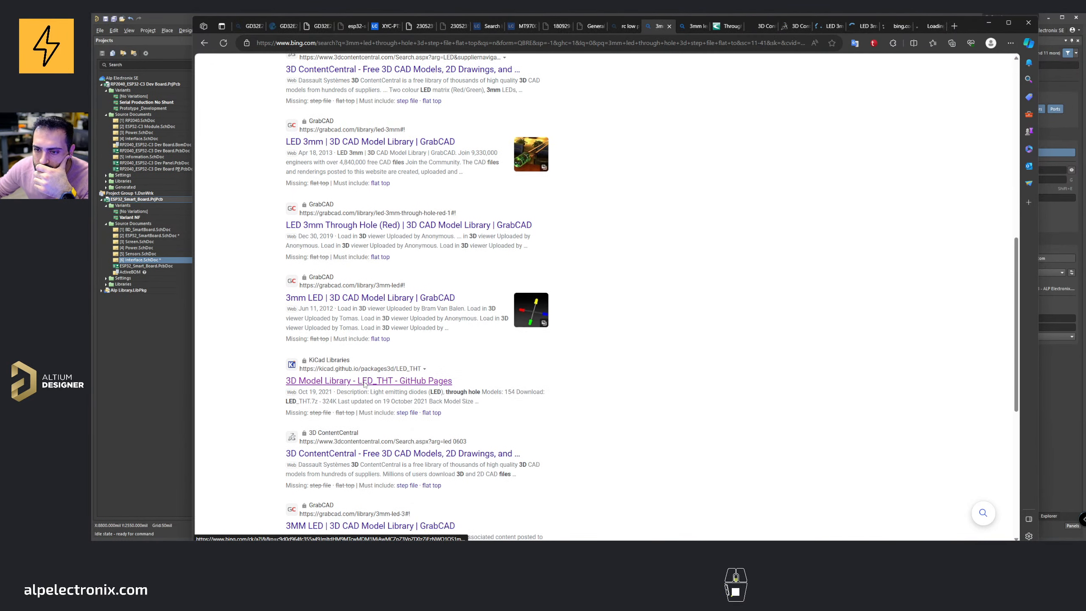
{"action": "middle_click", "coordinate": [363, 260]}
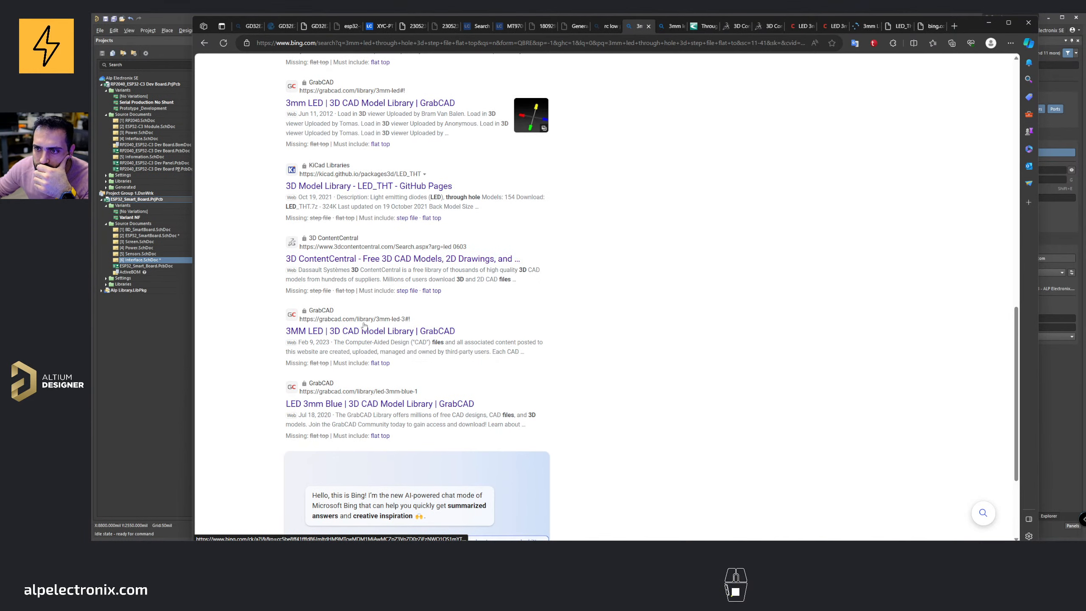
{"action": "middle_click", "coordinate": [363, 333]}
{"action": "middle_click", "coordinate": [362, 404]}
{"action": "scroll", "coordinate": [368, 376], "scroll_direction": "down", "scroll_amount": 3}
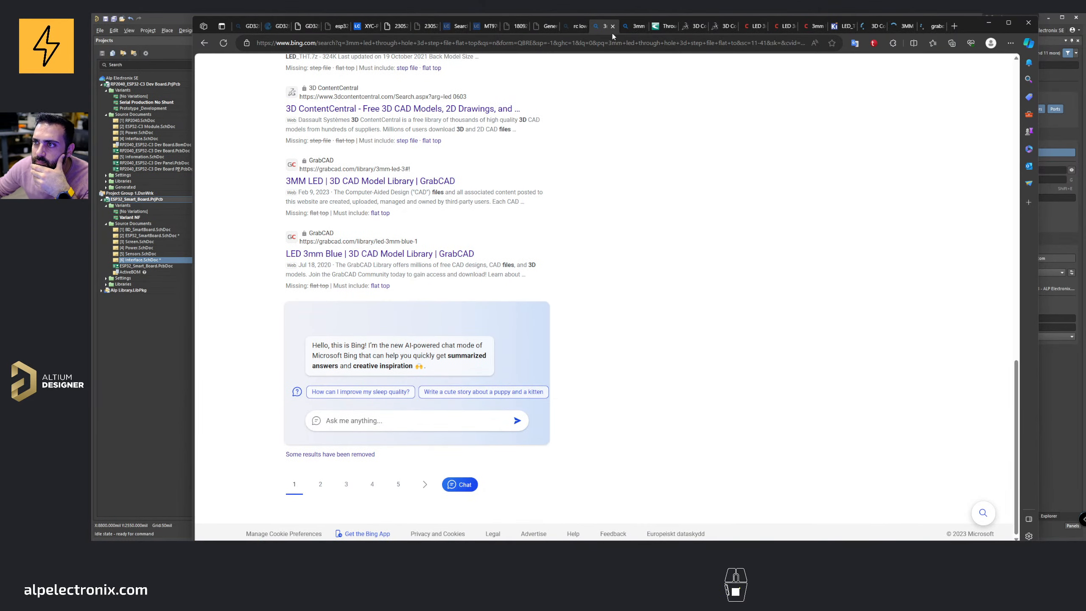
Step: Browse the image results for 3mm flat top through-hole LEDs, then close that tab
{"action": "left_click", "coordinate": [633, 28]}
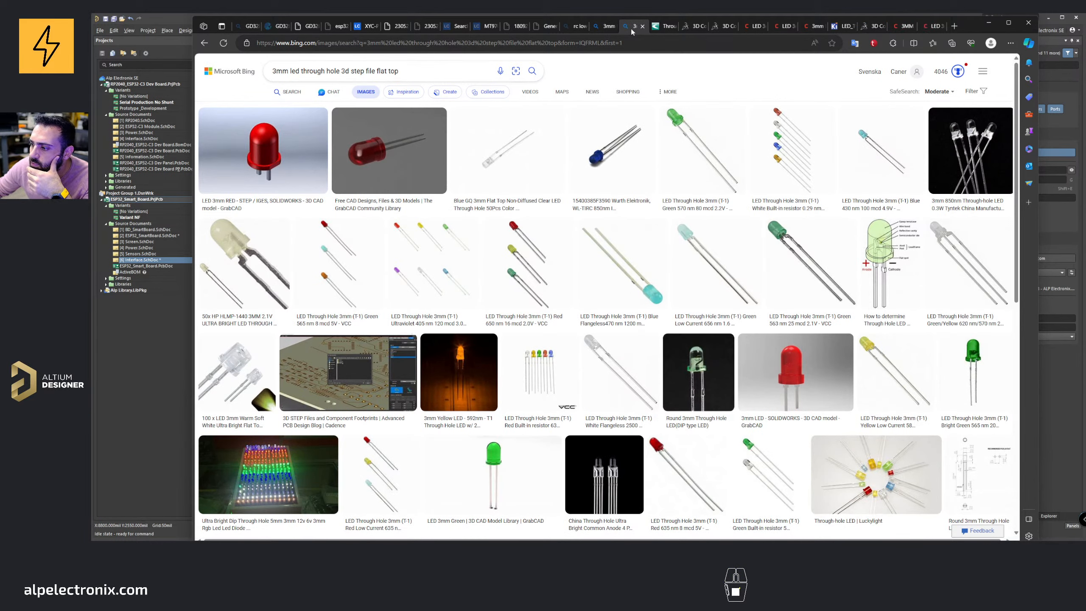
{"action": "scroll", "coordinate": [627, 255], "scroll_direction": "down", "scroll_amount": 10}
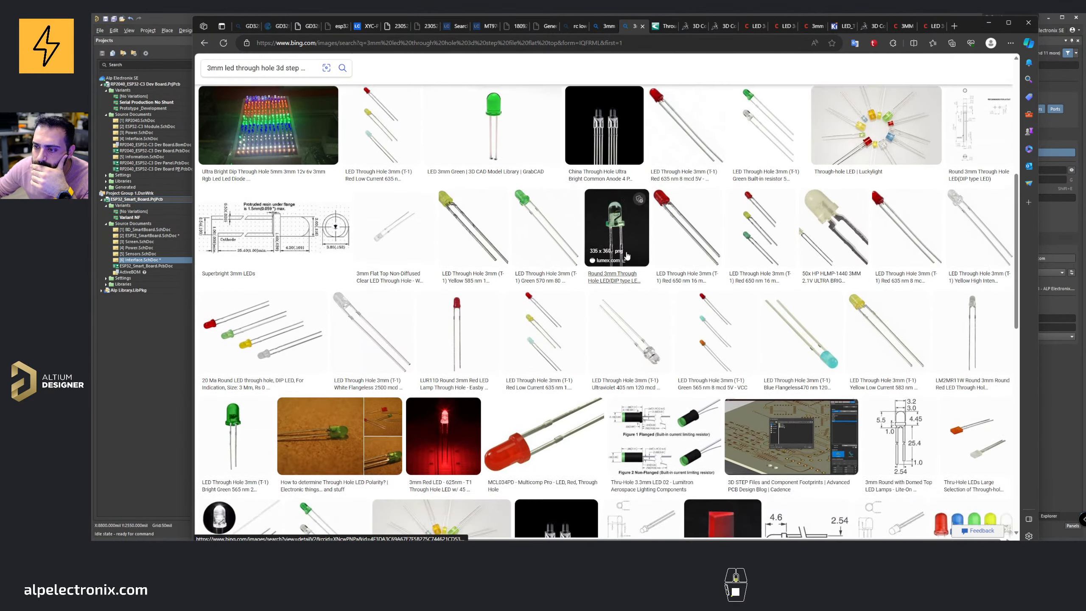
{"action": "scroll", "coordinate": [628, 255], "scroll_direction": "down", "scroll_amount": 7}
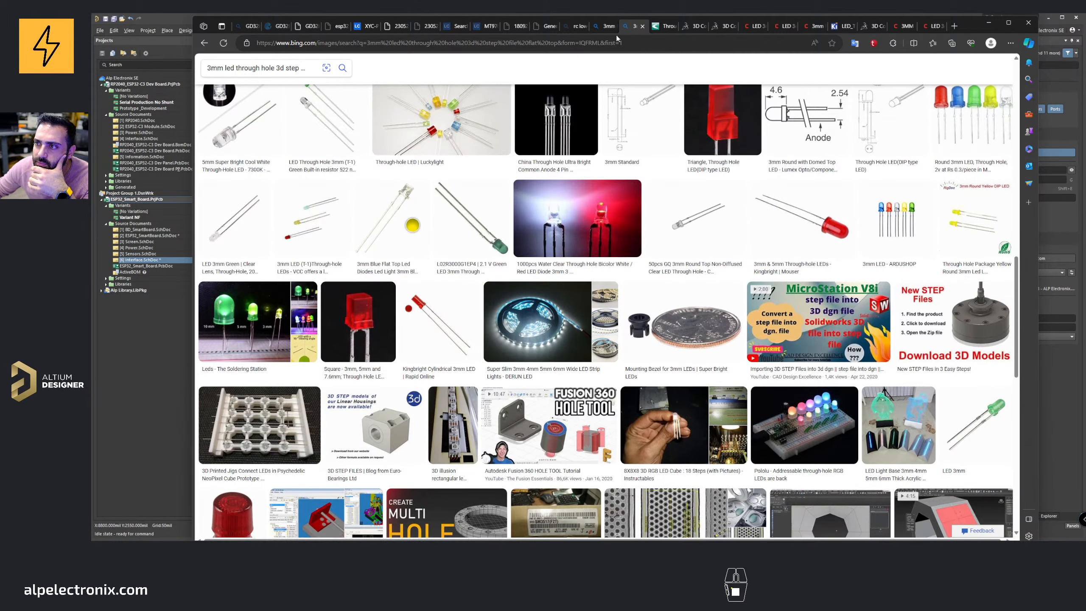
{"action": "scroll", "coordinate": [404, 215], "scroll_direction": "down", "scroll_amount": 2}
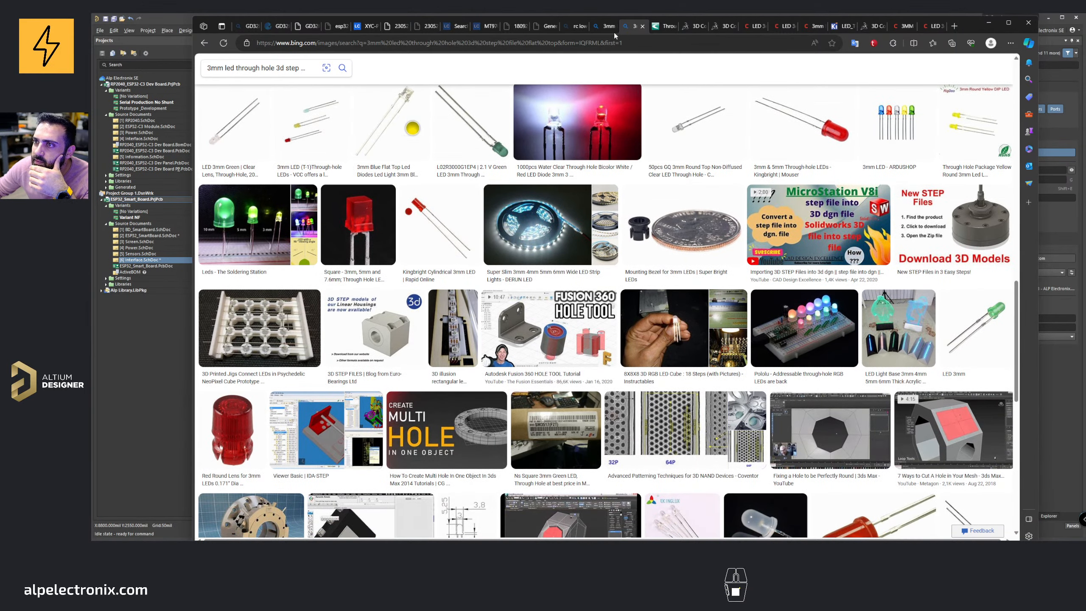
{"action": "left_click", "coordinate": [643, 27]}
Step: Inspect the EasyEDA symbol and footprint preview of the NEWOPTO XYC-PT3E550BC-I9 sensor on LCSC
{"action": "left_click", "coordinate": [368, 27]}
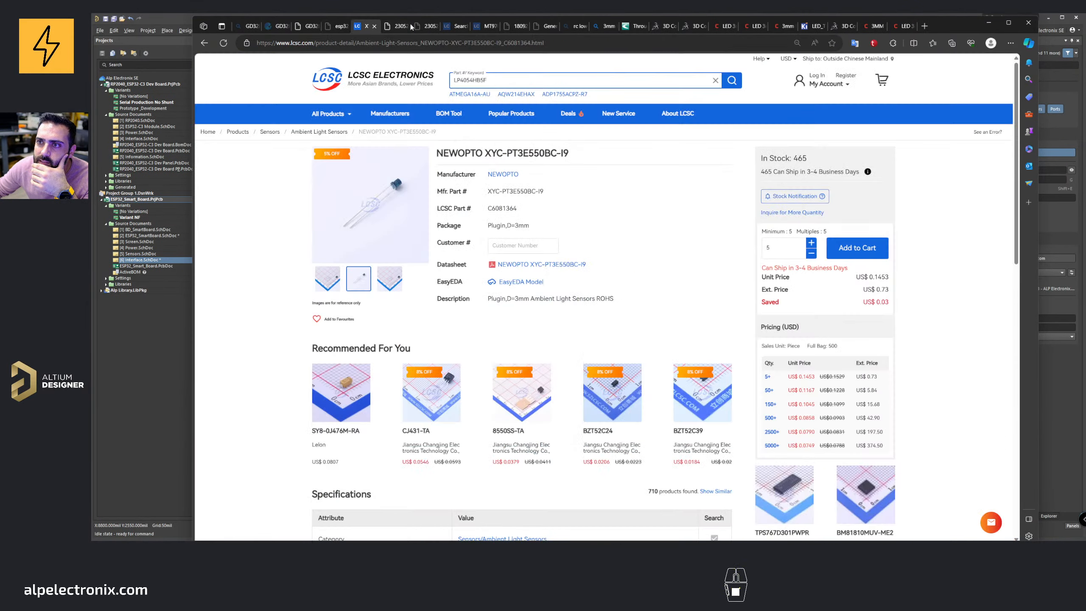
{"action": "left_click", "coordinate": [508, 283]}
{"action": "left_click_drag", "start_coordinate": [680, 326], "coordinate": [677, 334]}
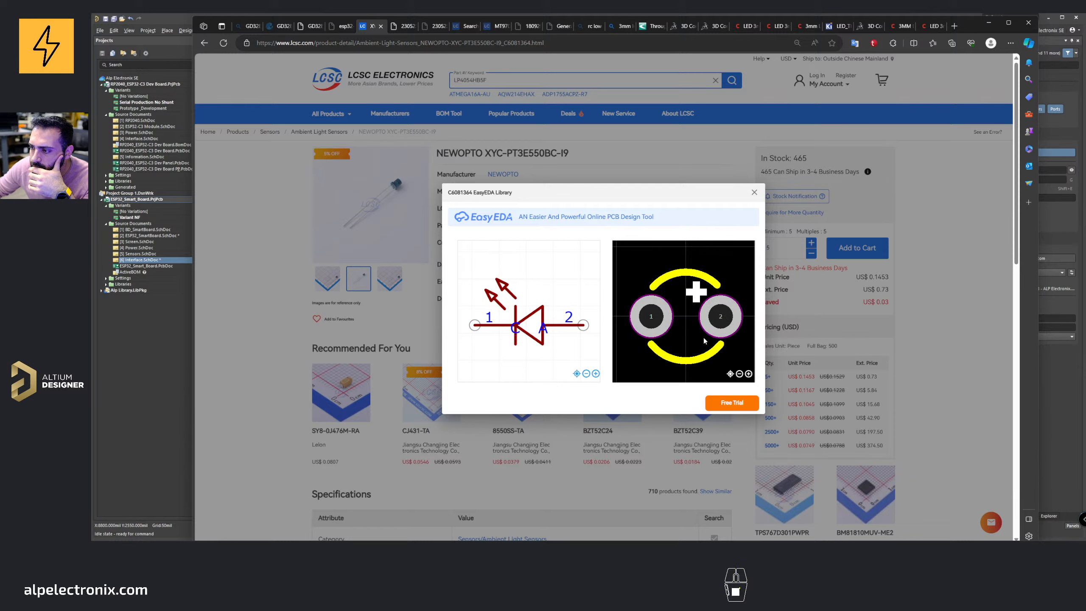
{"action": "mouse_move", "coordinate": [682, 338]}
{"action": "right_mouse_down"}
{"action": "mouse_move", "coordinate": [673, 310]}
{"action": "mouse_move", "coordinate": [682, 343]}
{"action": "right_mouse_up"}
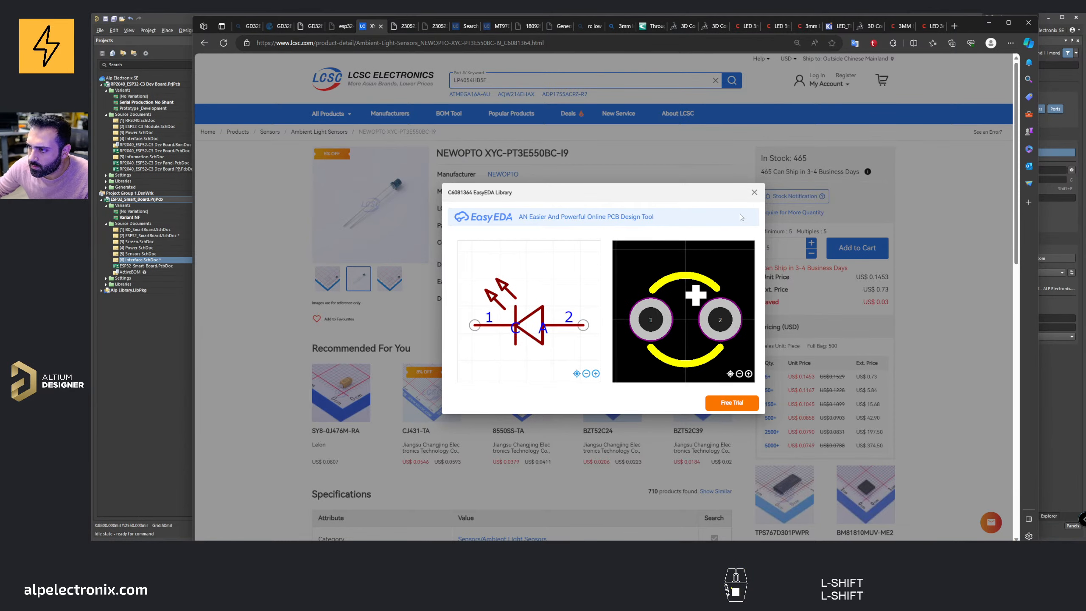
{"action": "left_click", "coordinate": [754, 193]}
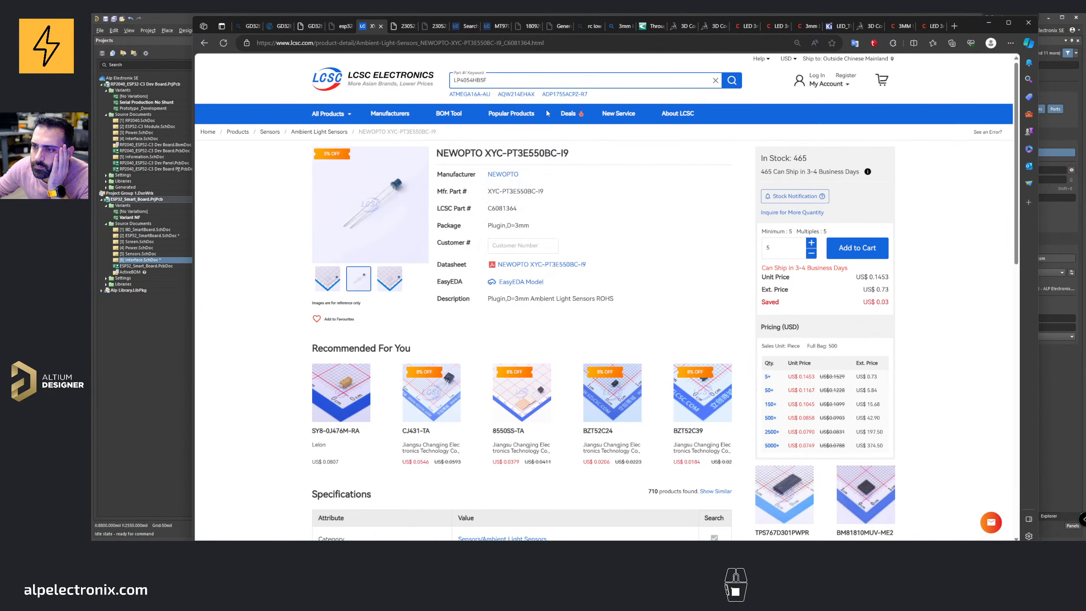
Step: Glance at the sensor datasheet tab and close several of the LED model tabs
{"action": "left_click", "coordinate": [402, 31]}
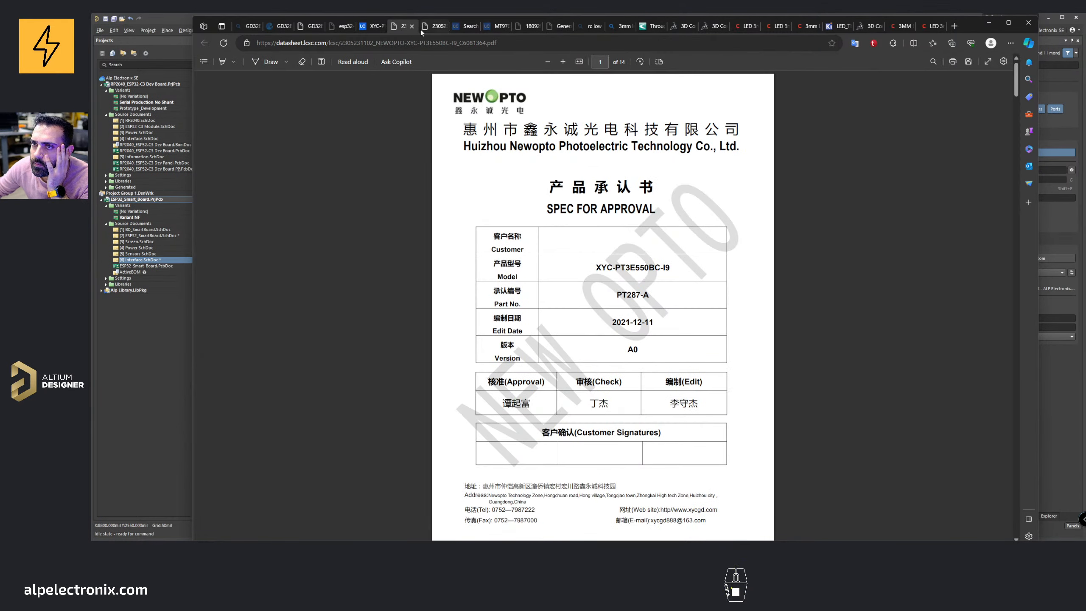
{"action": "left_click", "coordinate": [742, 31]}
{"action": "middle_click", "coordinate": [742, 31]}
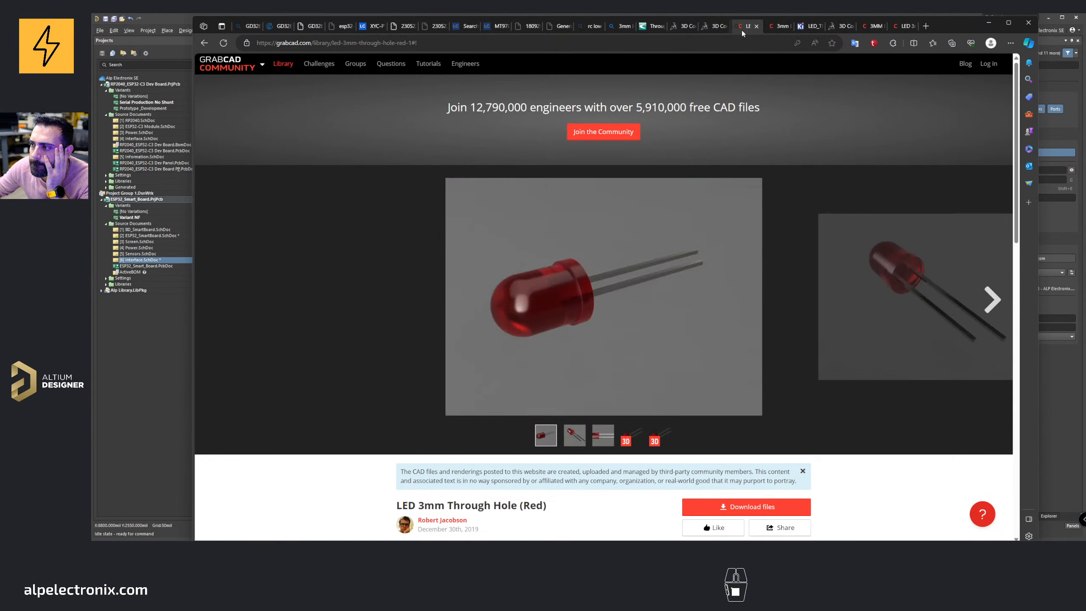
{"action": "middle_click", "coordinate": [742, 30]}
{"action": "middle_click", "coordinate": [742, 31]}
{"action": "middle_click", "coordinate": [742, 31]}
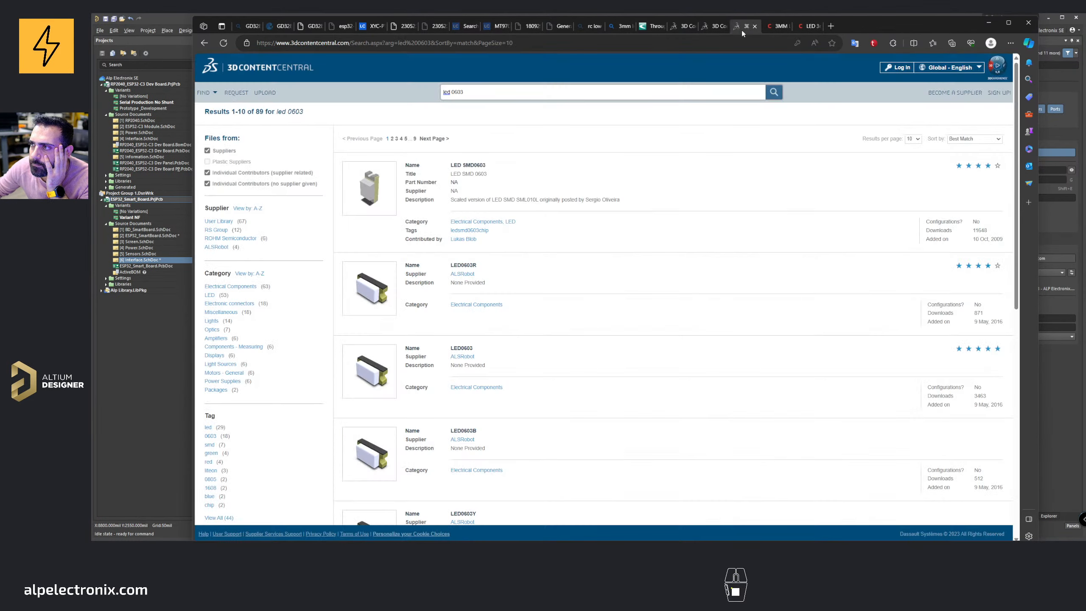
Step: Look over the LED 0603 and GrabCAD 3mm LED pages and close those tabs
{"action": "scroll", "coordinate": [691, 205], "scroll_direction": "down", "scroll_amount": 10}
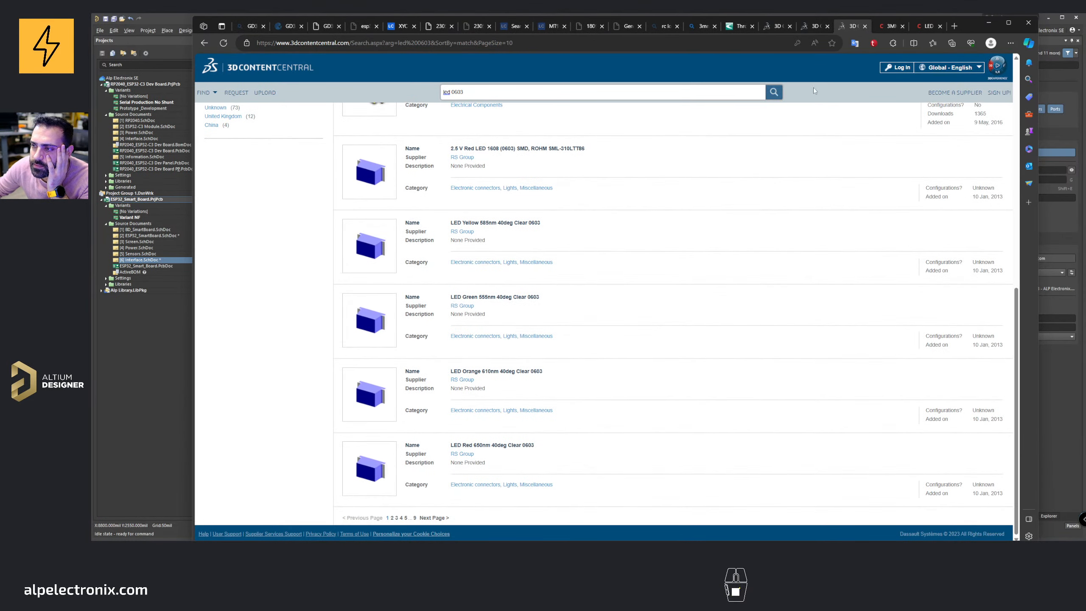
{"action": "middle_click", "coordinate": [845, 29]}
{"action": "scroll", "coordinate": [849, 135], "scroll_direction": "down", "scroll_amount": 10}
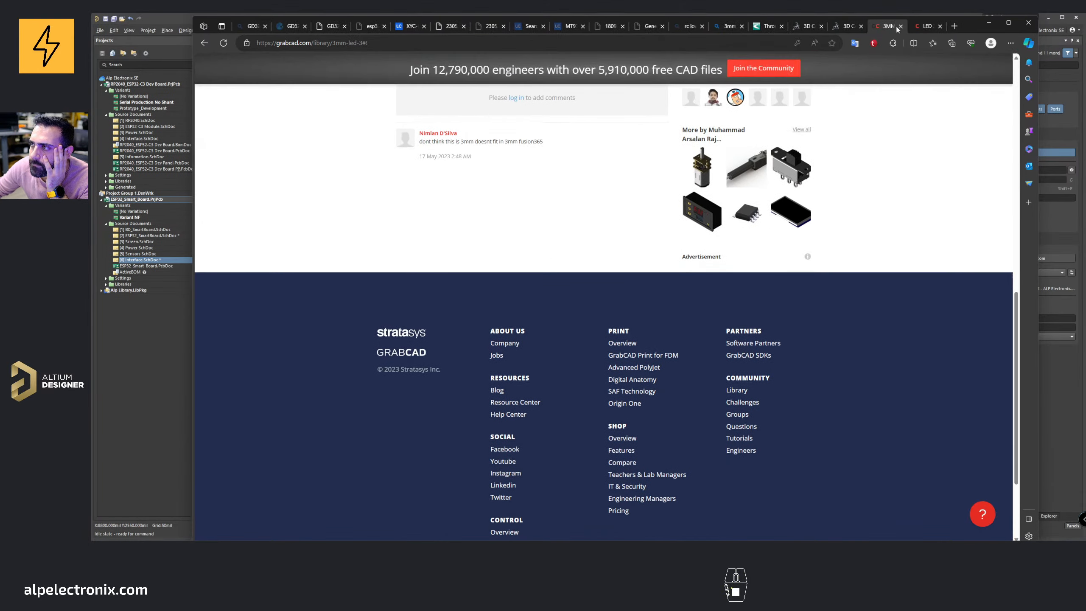
{"action": "middle_click", "coordinate": [892, 27]}
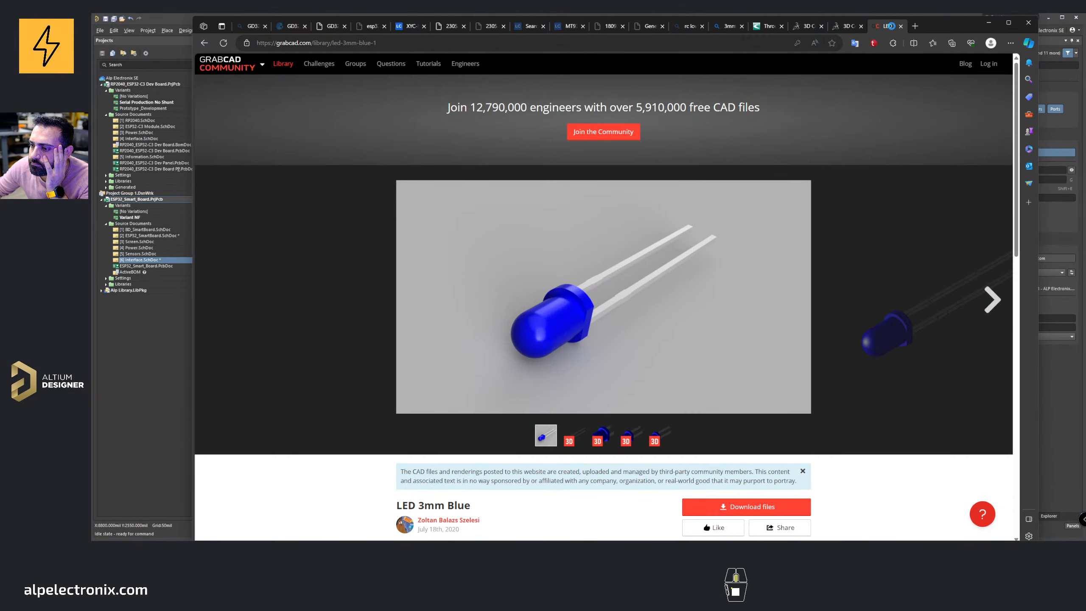
{"action": "middle_click", "coordinate": [891, 26]}
{"action": "scroll", "coordinate": [597, 183], "scroll_direction": "down", "scroll_amount": 10}
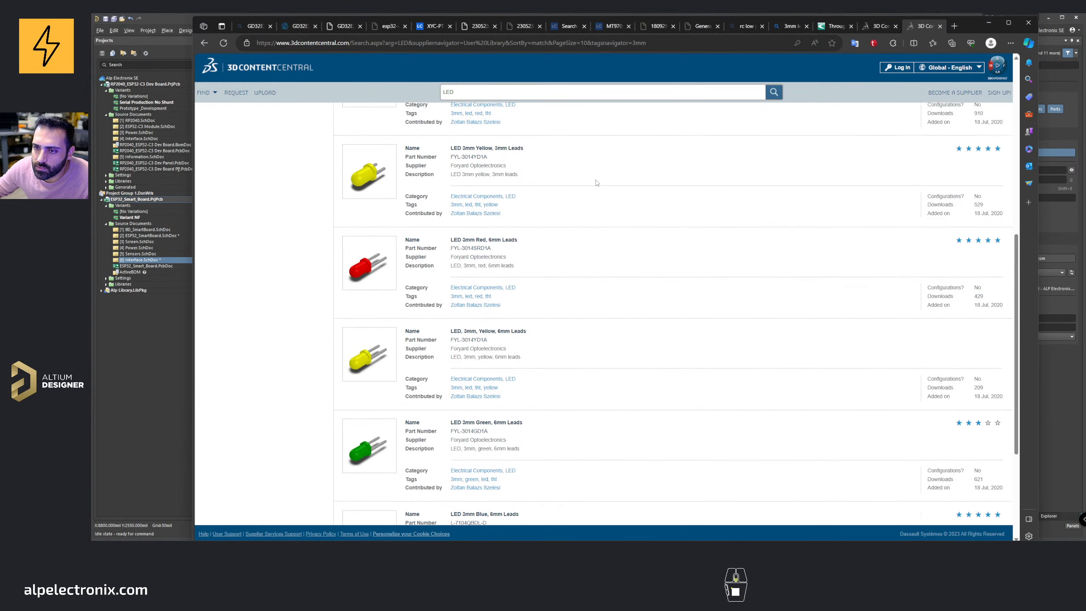
{"action": "middle_click", "coordinate": [927, 29]}
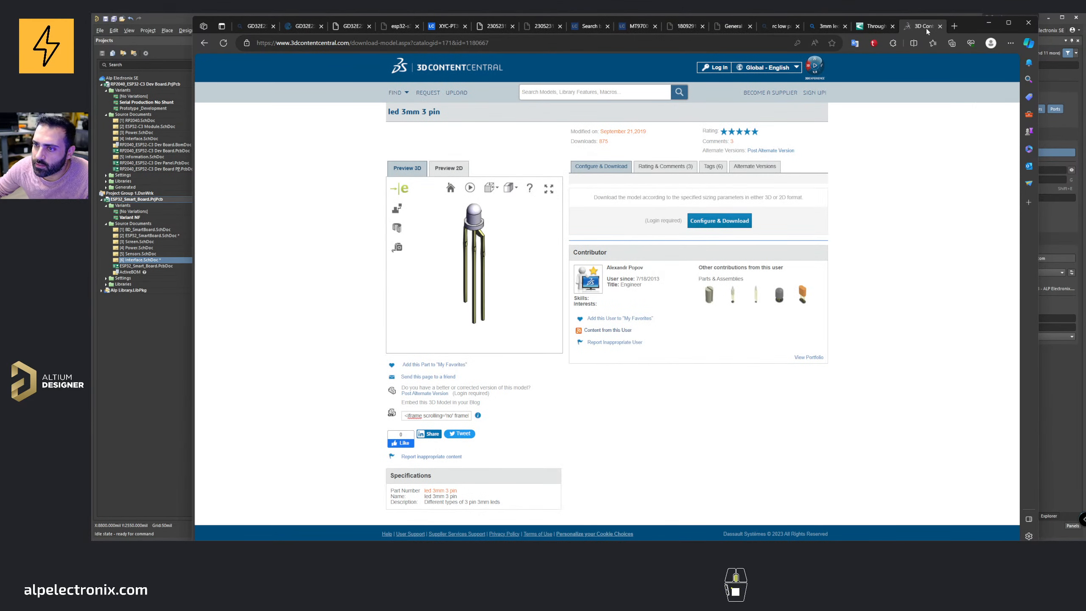
Step: Close the 3D model tab and open the project's ESP32_PCBLIB PCB library document
{"action": "middle_click", "coordinate": [926, 28]}
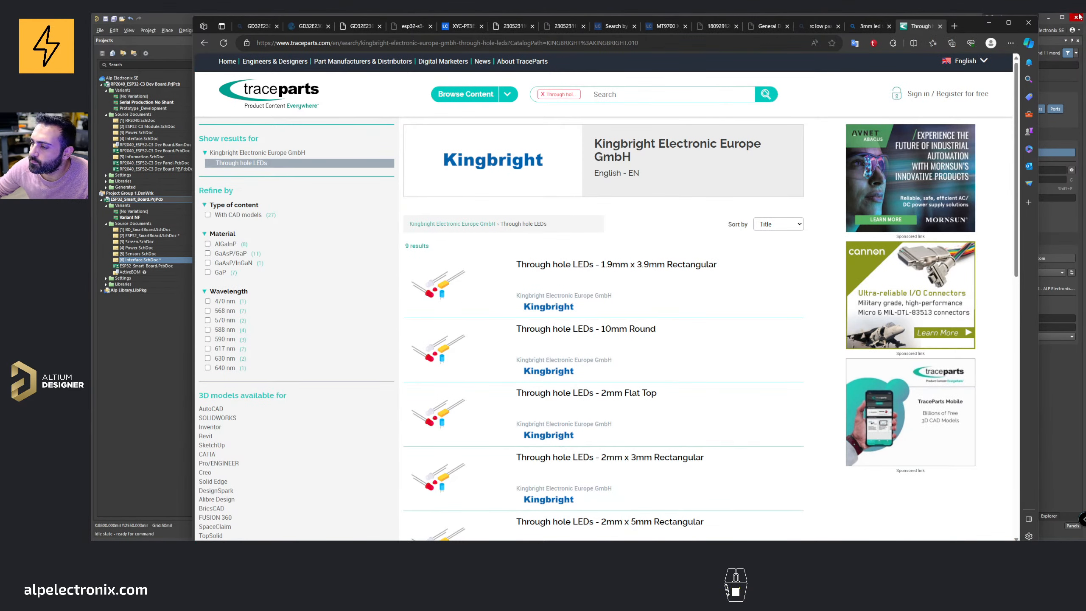
{"action": "left_click", "coordinate": [988, 22]}
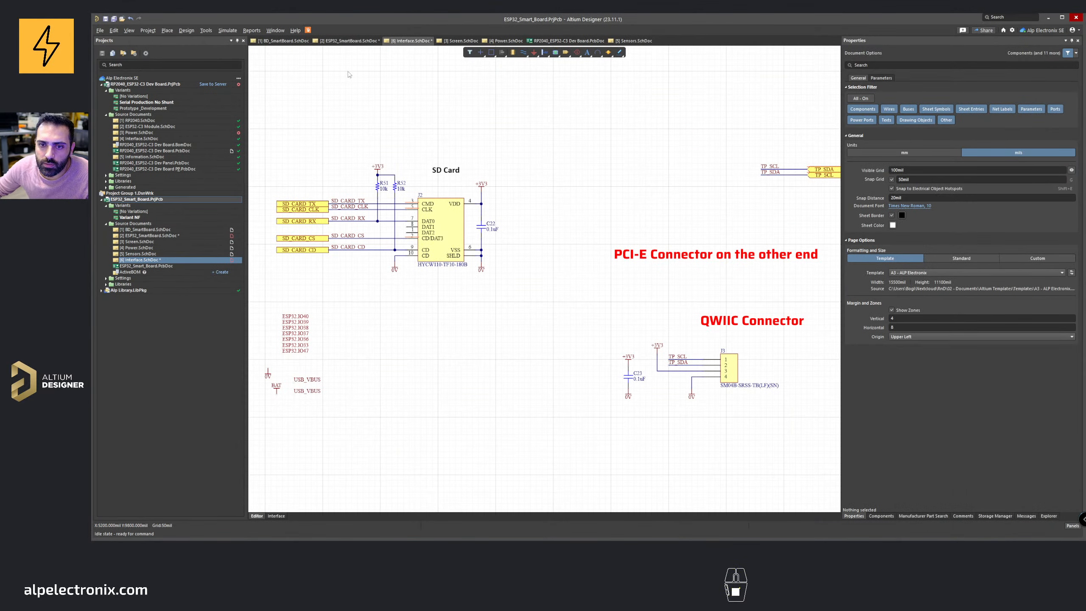
{"action": "left_click", "coordinate": [106, 278]}
{"action": "left_click", "coordinate": [106, 296]}
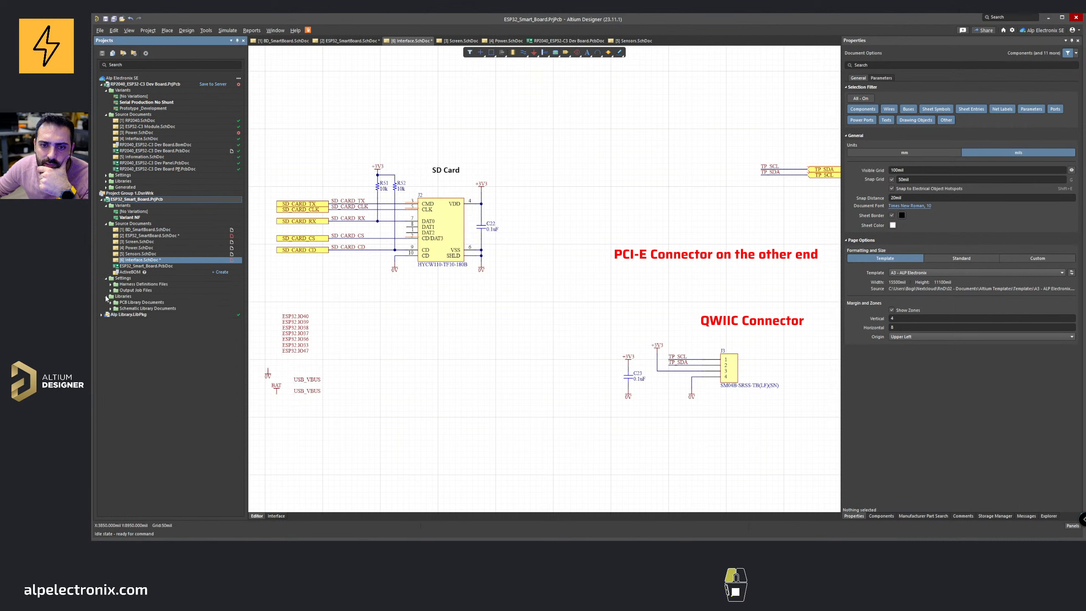
{"action": "left_click", "coordinate": [111, 302]}
{"action": "left_click", "coordinate": [141, 313]}
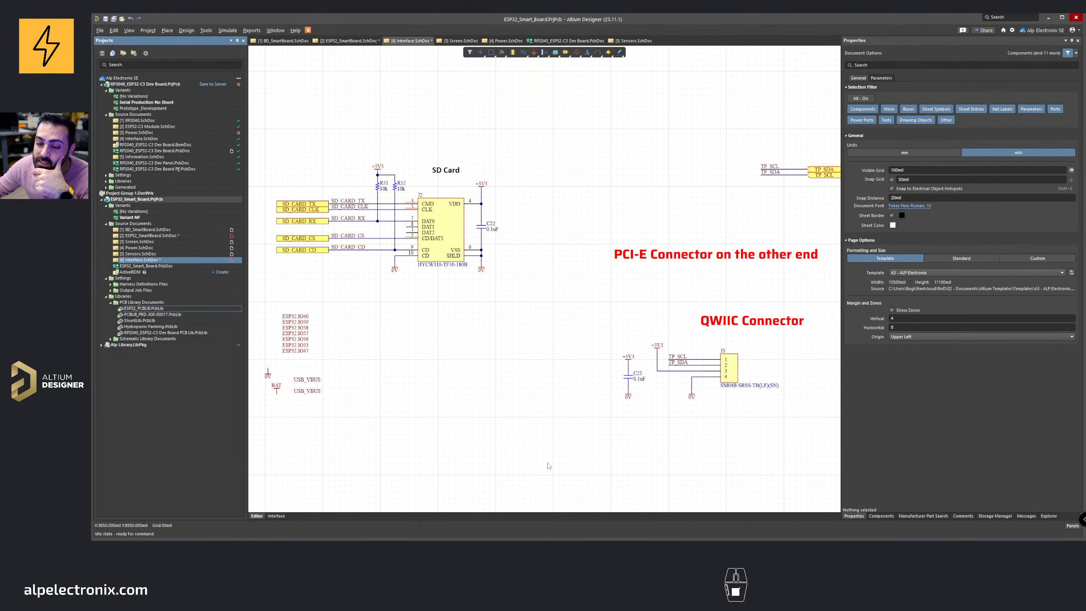
{"action": "double_click", "coordinate": [146, 308]}
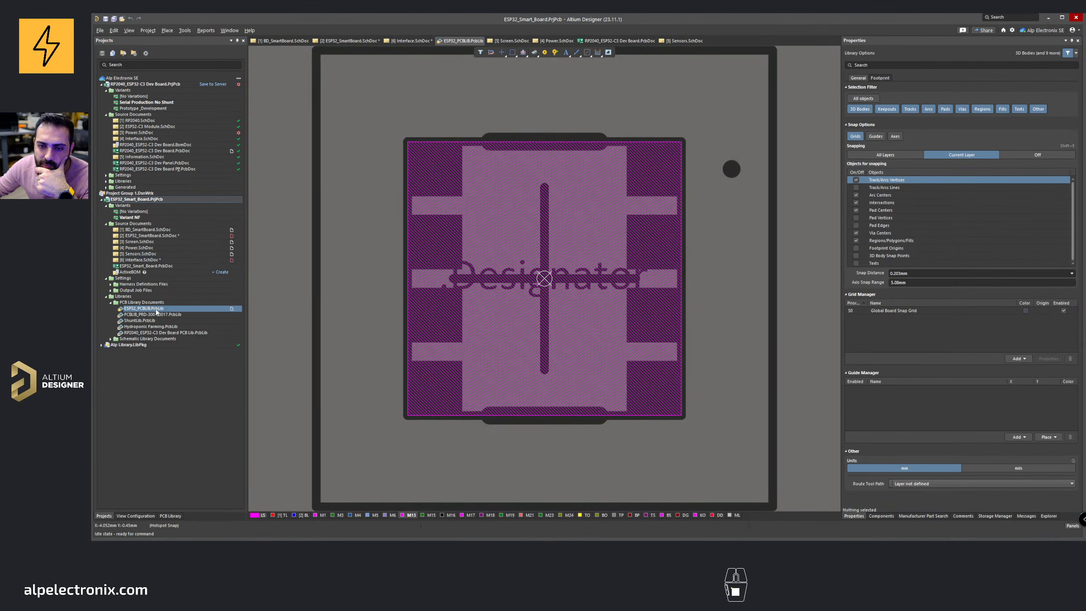
Step: Add a new footprint to the PCB library and name it LED 3MM
{"action": "left_click", "coordinate": [171, 516]}
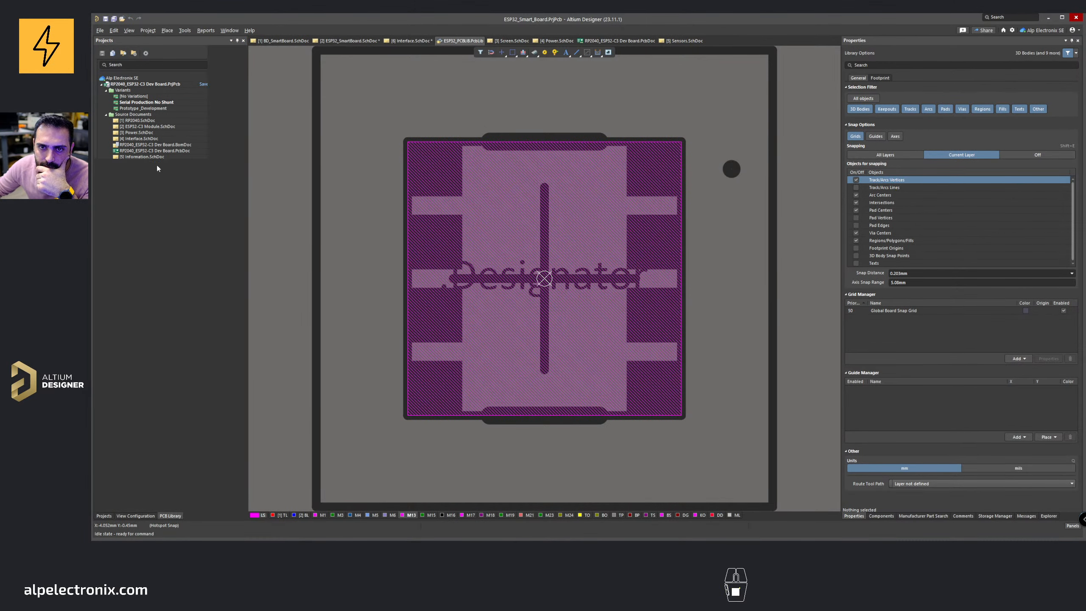
{"action": "left_click", "coordinate": [146, 227]}
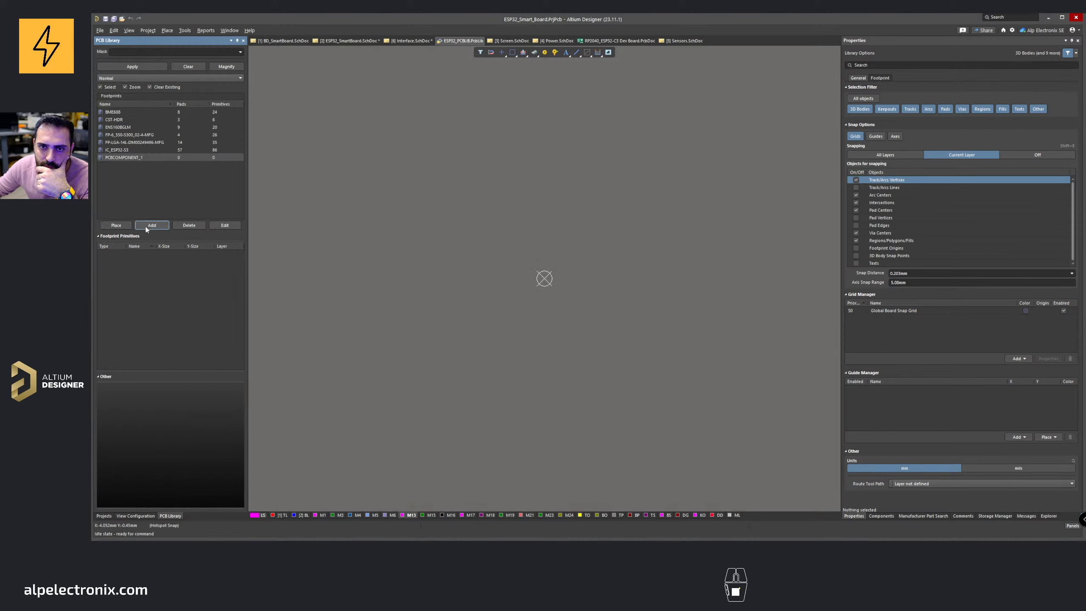
{"action": "double_click", "coordinate": [121, 158]}
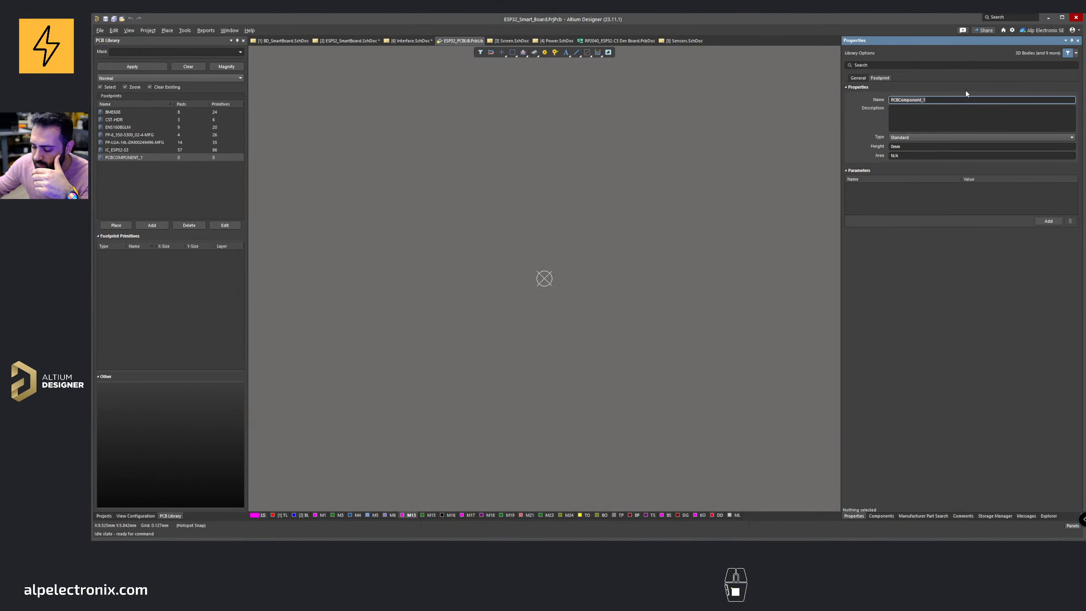
{"action": "type", "text": "LED 32"}
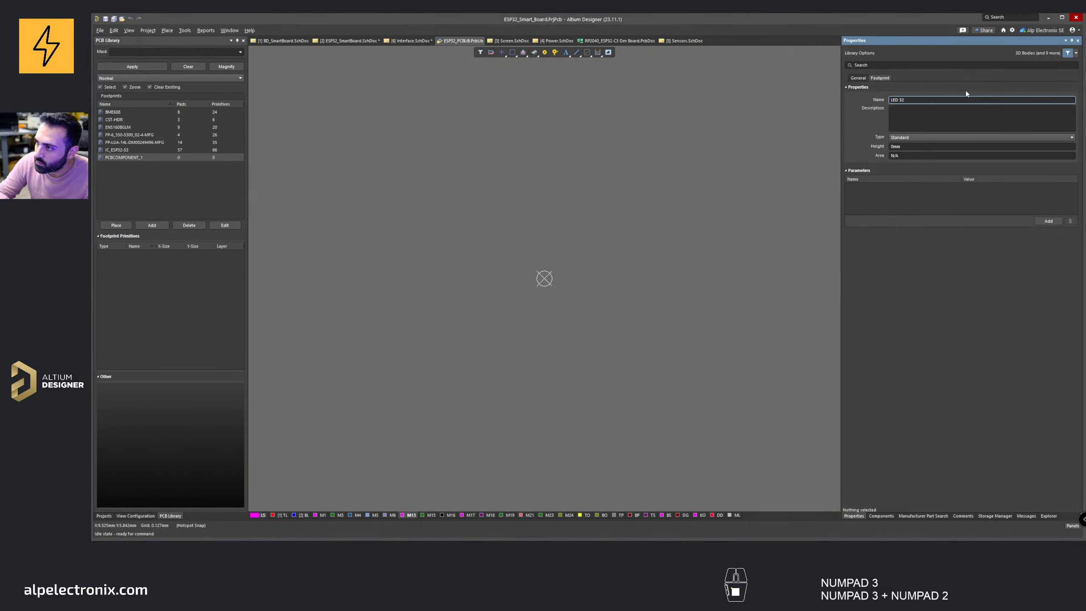
{"action": "key", "text": "BackSpace"}
{"action": "type", "text": "MM"}
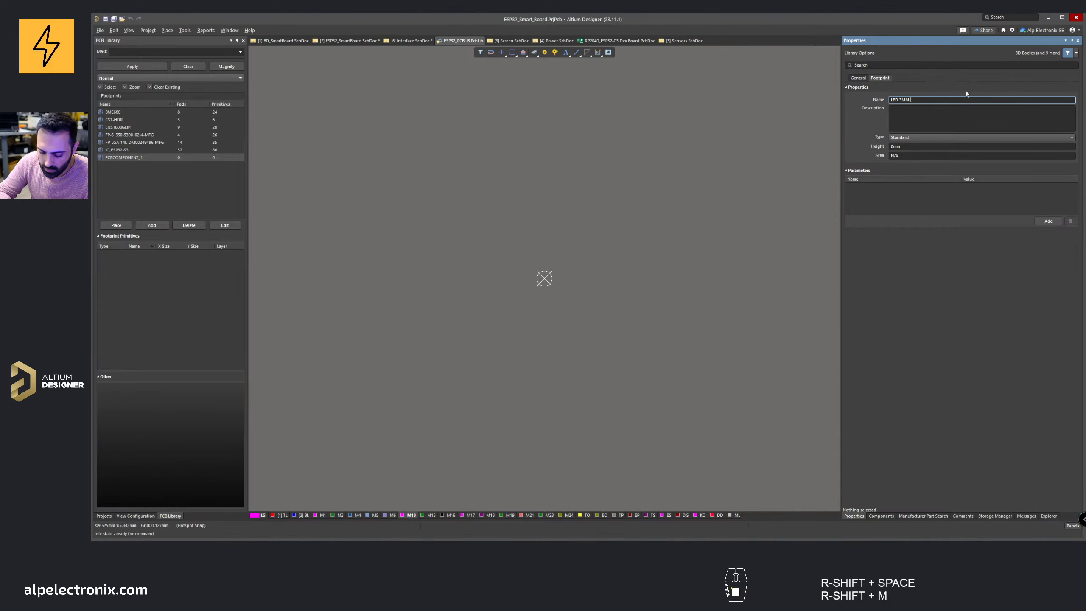
{"action": "key", "text": "Return"}
Step: Set the snap grid to 50 mil and change the coarse grid display in the grid editor
{"action": "left_click", "coordinate": [492, 227]}
{"action": "mouse_move", "coordinate": [567, 264]}
{"action": "right_mouse_down"}
{"action": "mouse_move", "coordinate": [572, 247]}
{"action": "mouse_move", "coordinate": [535, 265]}
{"action": "right_mouse_up"}
{"action": "key", "text": "g"}
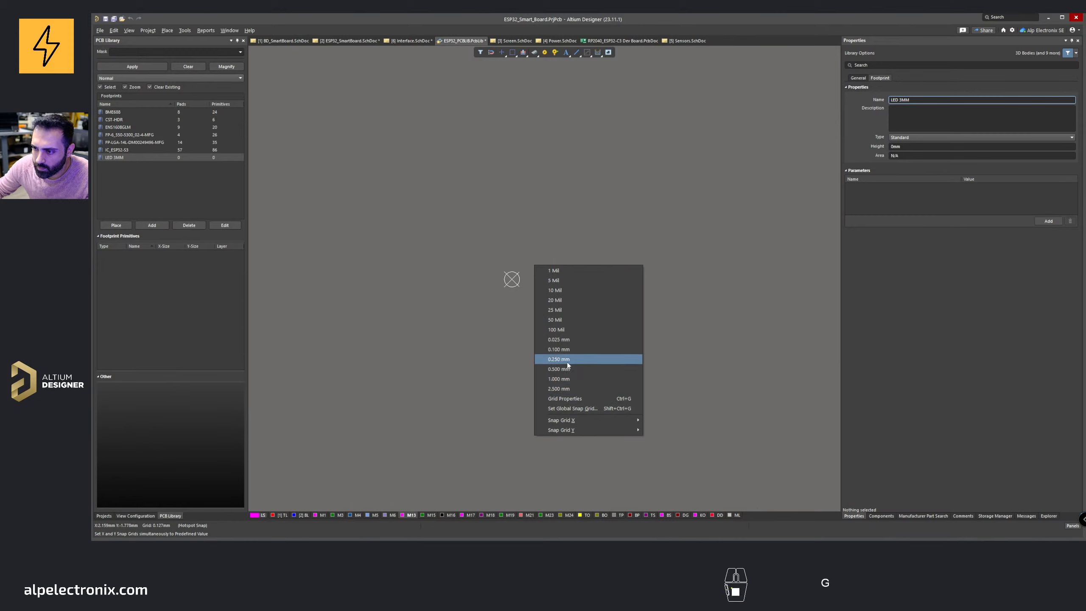
{"action": "left_click", "coordinate": [563, 320]}
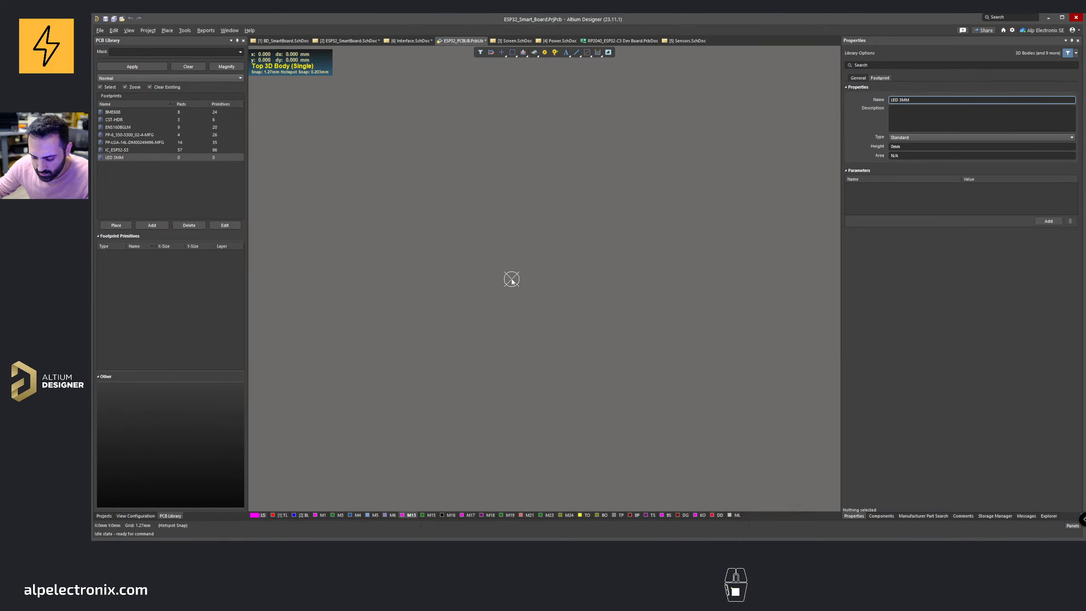
{"action": "key", "text": "g"}
{"action": "left_click", "coordinate": [545, 413]}
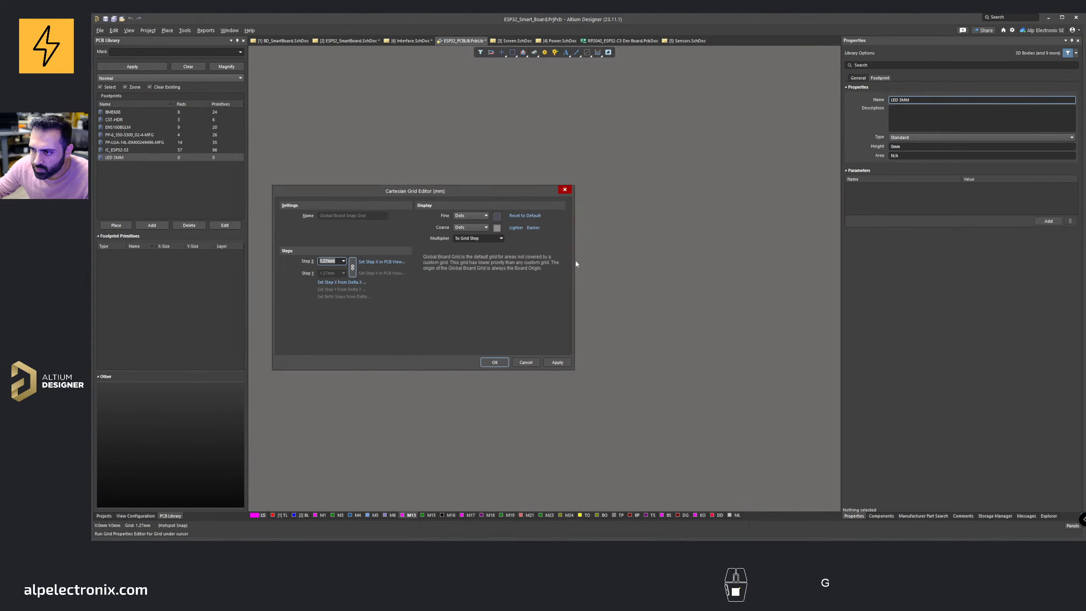
{"action": "left_click", "coordinate": [486, 227]}
{"action": "left_click", "coordinate": [494, 362]}
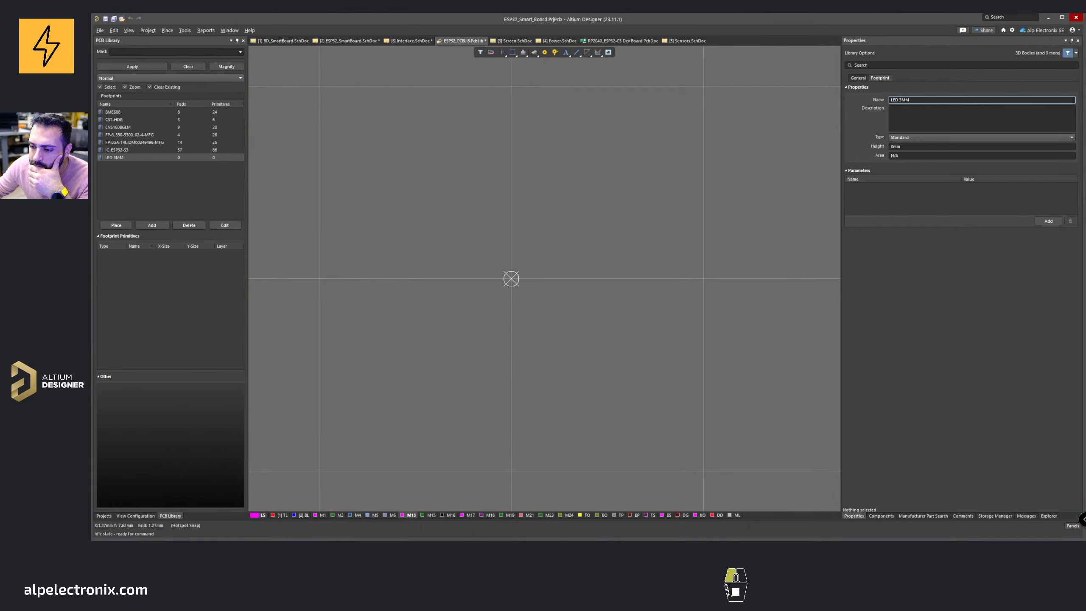
{"action": "left_click", "coordinate": [482, 515]}
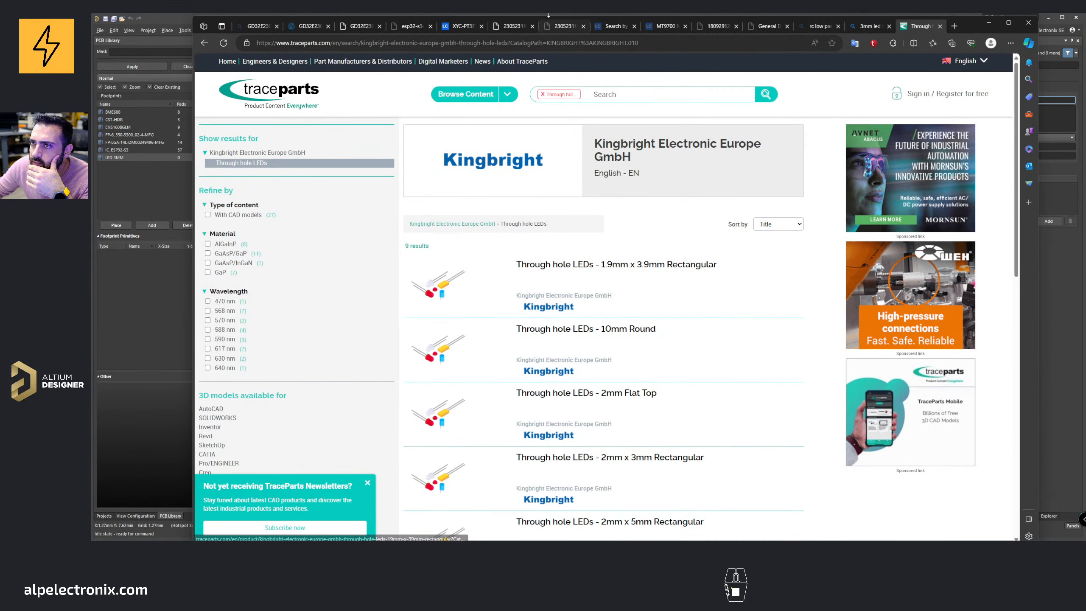
Step: Examine the package outline dimensions in the sensor datasheet
{"action": "left_click", "coordinate": [566, 28]}
{"action": "scroll", "coordinate": [524, 229], "scroll_direction": "down", "scroll_amount": 20}
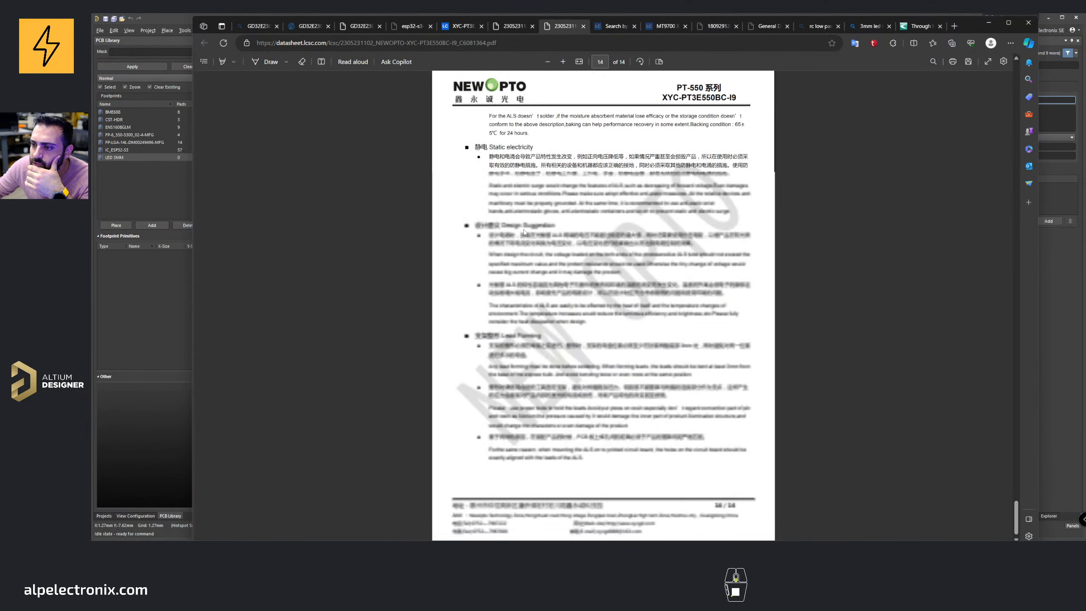
{"action": "scroll", "coordinate": [524, 232], "scroll_direction": "up", "scroll_amount": 10}
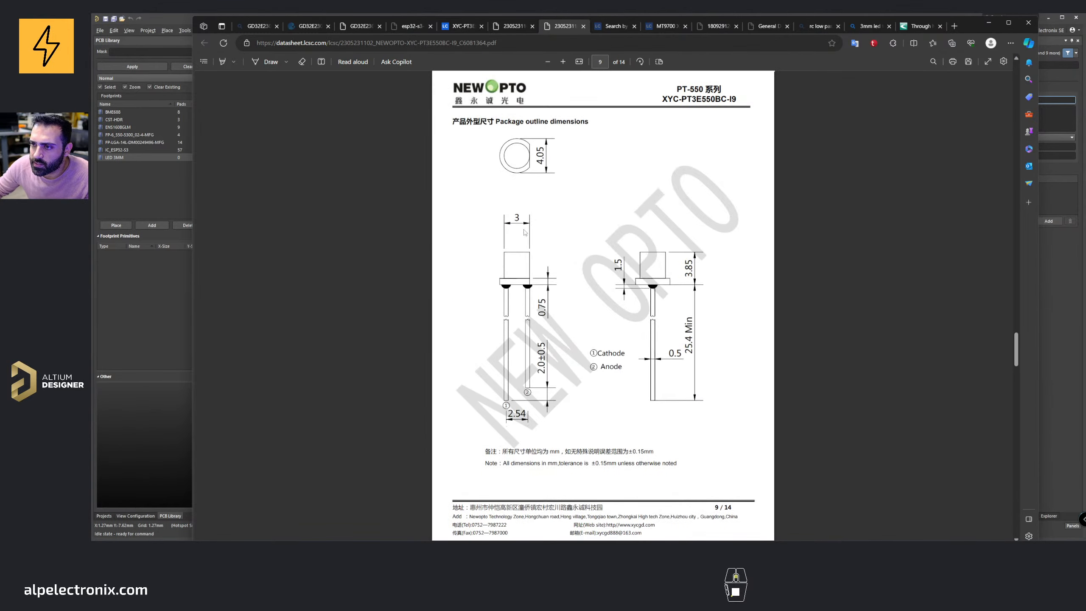
{"action": "scroll", "coordinate": [479, 413], "scroll_direction": "up", "scroll_amount": 3, "text": "ctrl"}
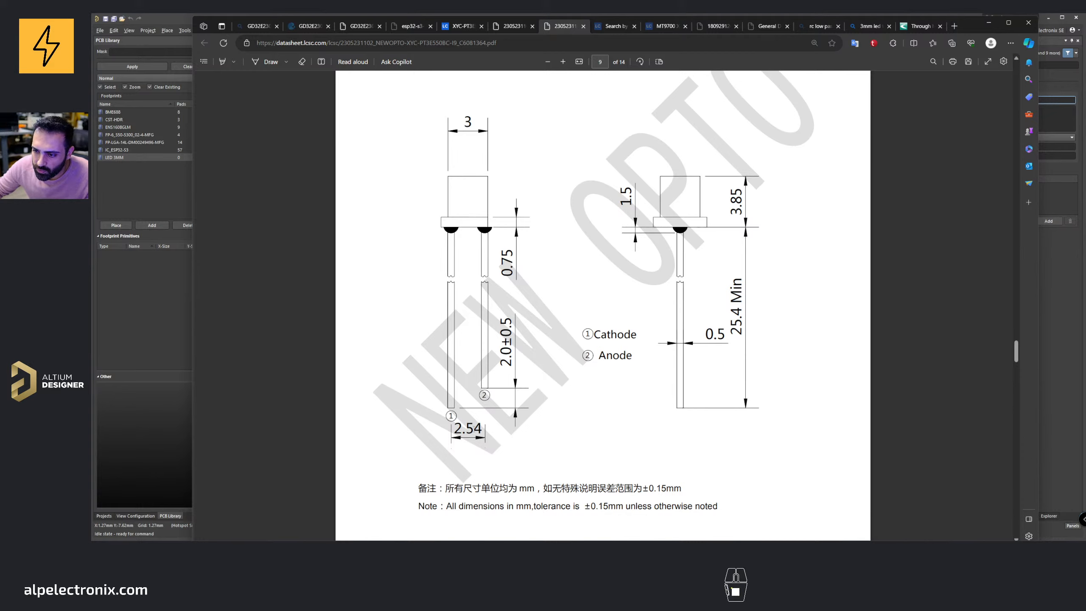
{"action": "left_click", "coordinate": [988, 24]}
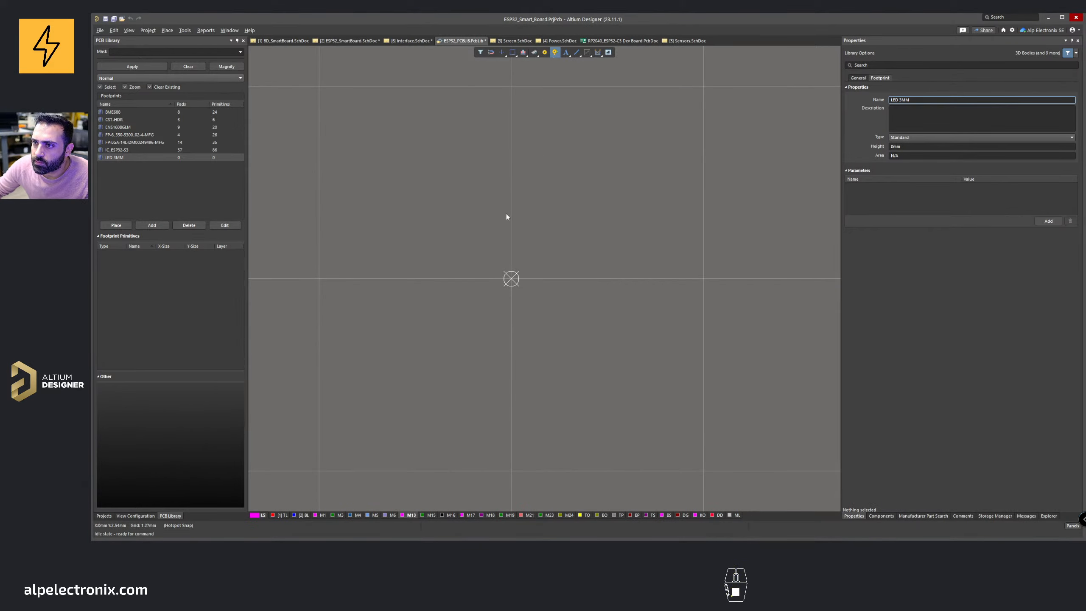
{"action": "key", "text": "p"}
{"action": "key", "text": "v"}
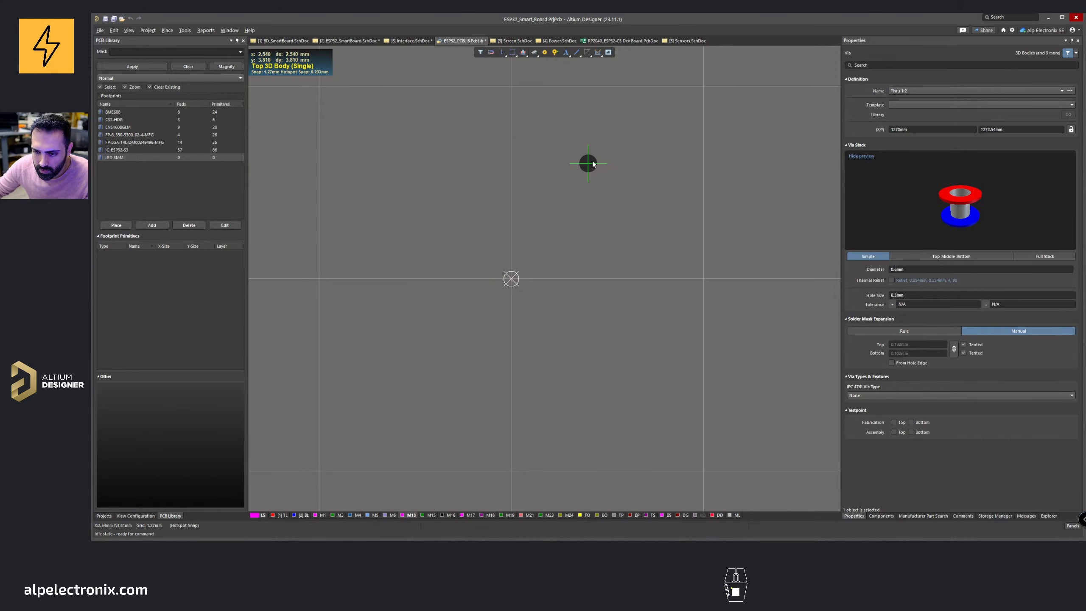
{"action": "key", "text": "Escape"}
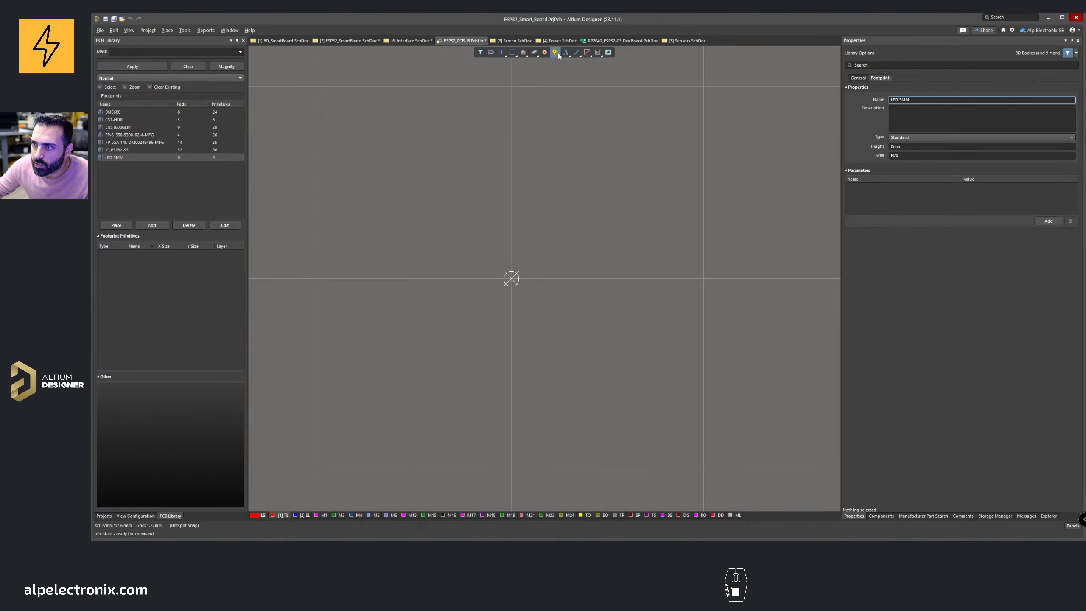
Step: Try to place a via with a 1.3 mm diameter and 0.6 mm hole size
{"action": "left_click", "coordinate": [555, 52]}
{"action": "key", "text": "Tab"}
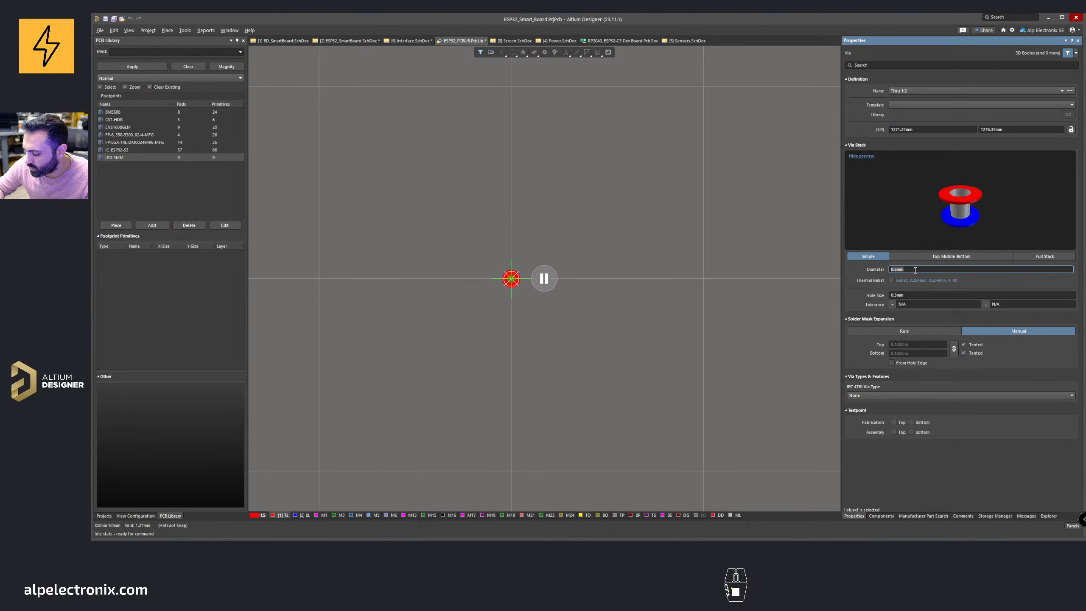
{"action": "type", "text": "1"}
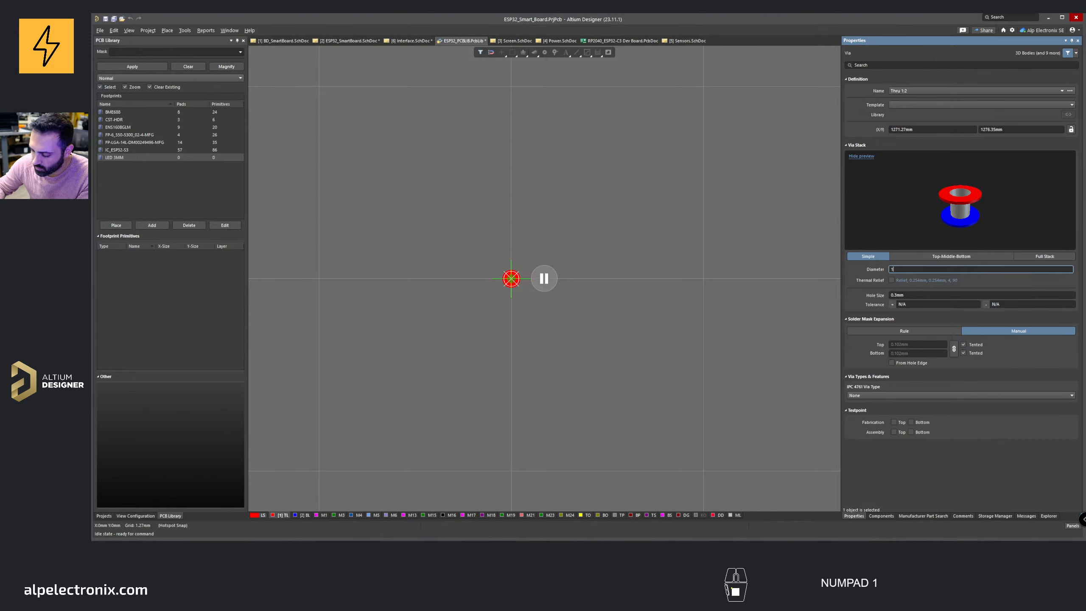
{"action": "type", "text": ".3"}
{"action": "left_click", "coordinate": [922, 296]}
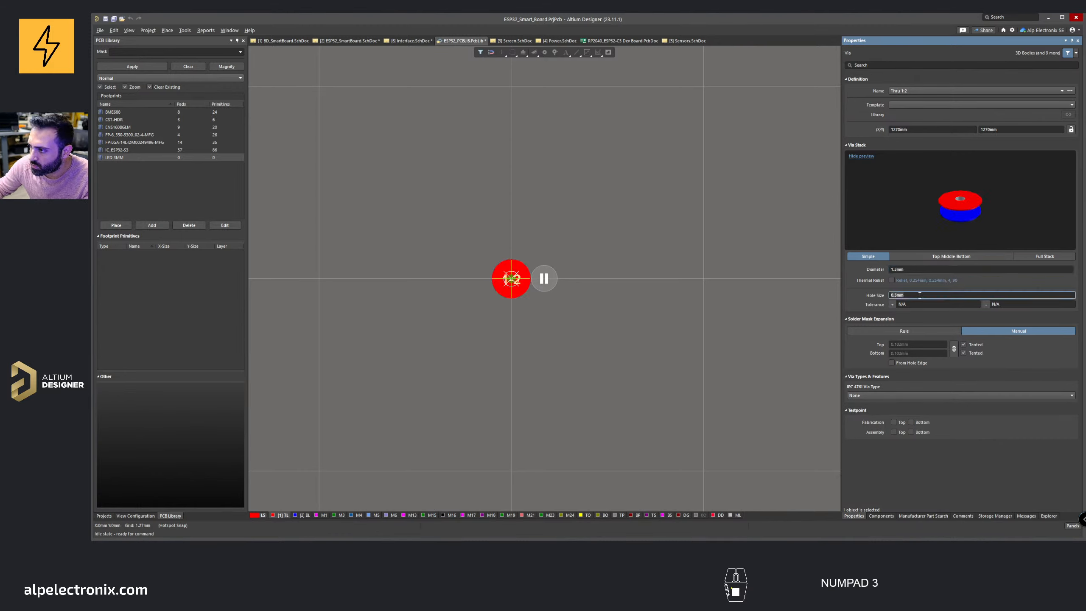
{"action": "type", "text": "0.3"}
{"action": "key", "text": "BackSpace"}
{"action": "type", "text": "6"}
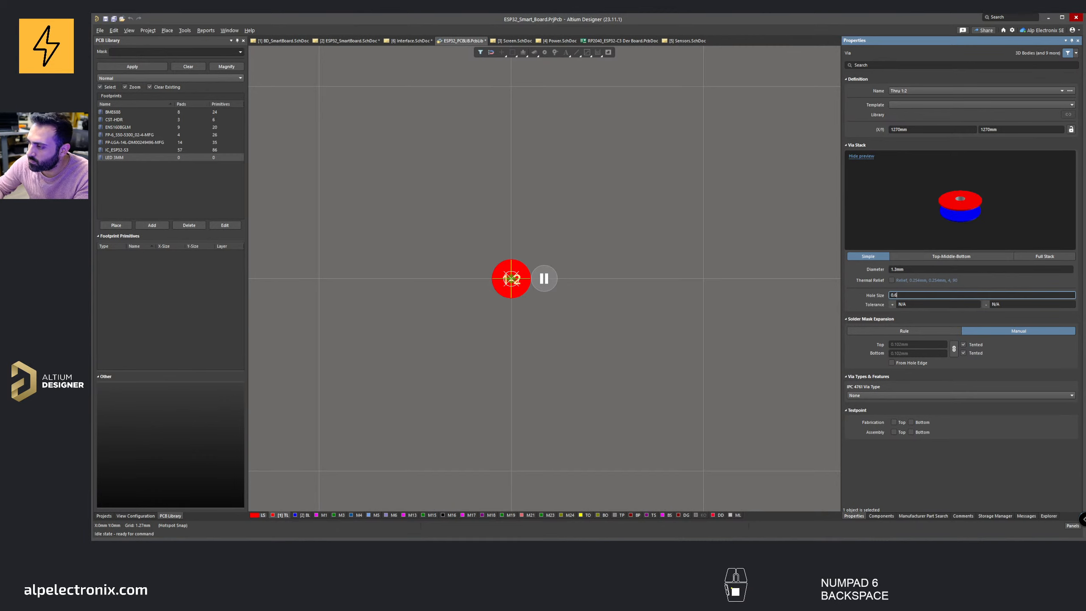
{"action": "key", "text": "Return"}
{"action": "key", "text": "Tab"}
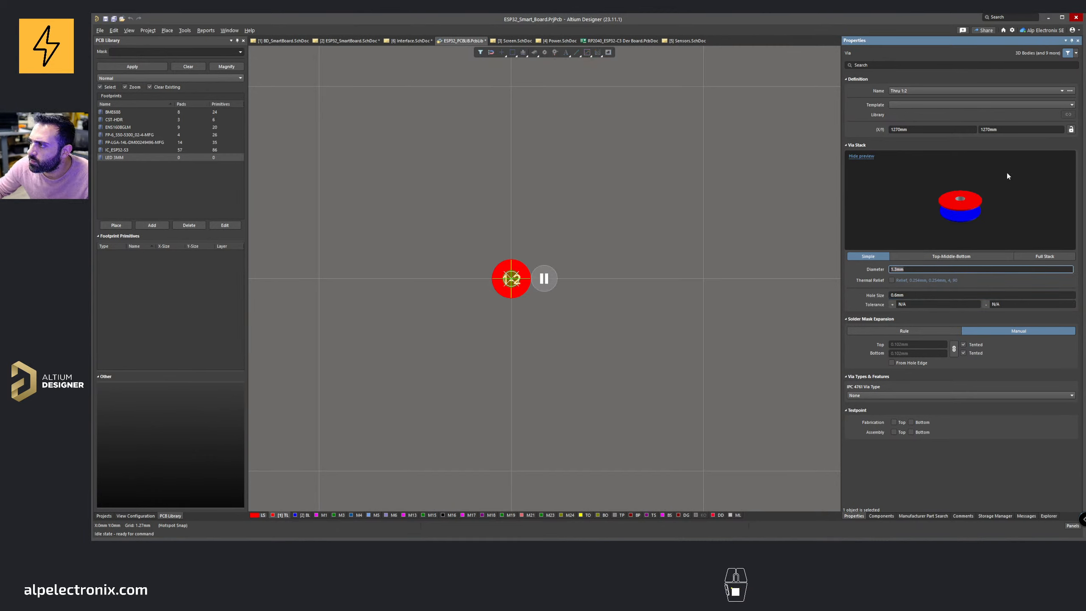
{"action": "key", "text": "Escape"}
{"action": "right_click", "coordinate": [485, 258]}
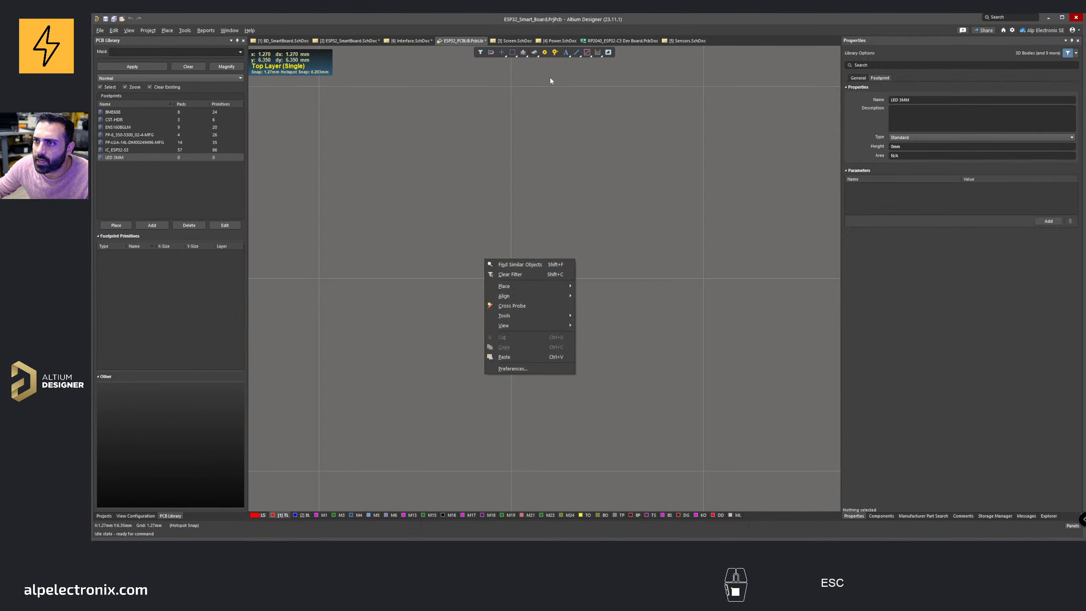
{"action": "right_click", "coordinate": [551, 71]}
Step: Start placing a pad and set its designator to 1
{"action": "left_click", "coordinate": [544, 52]}
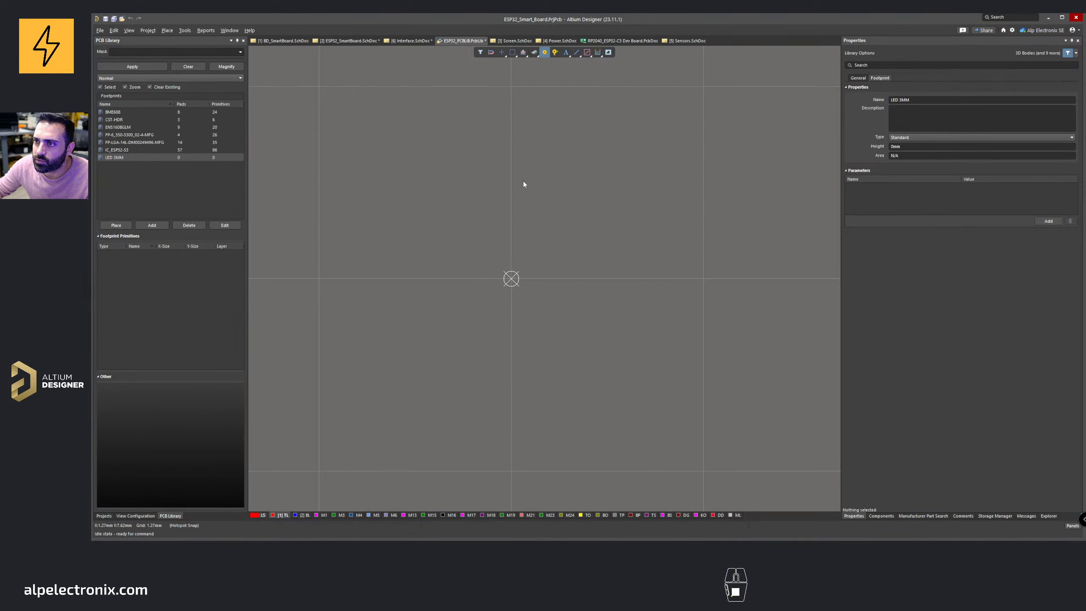
{"action": "key", "text": "Tab"}
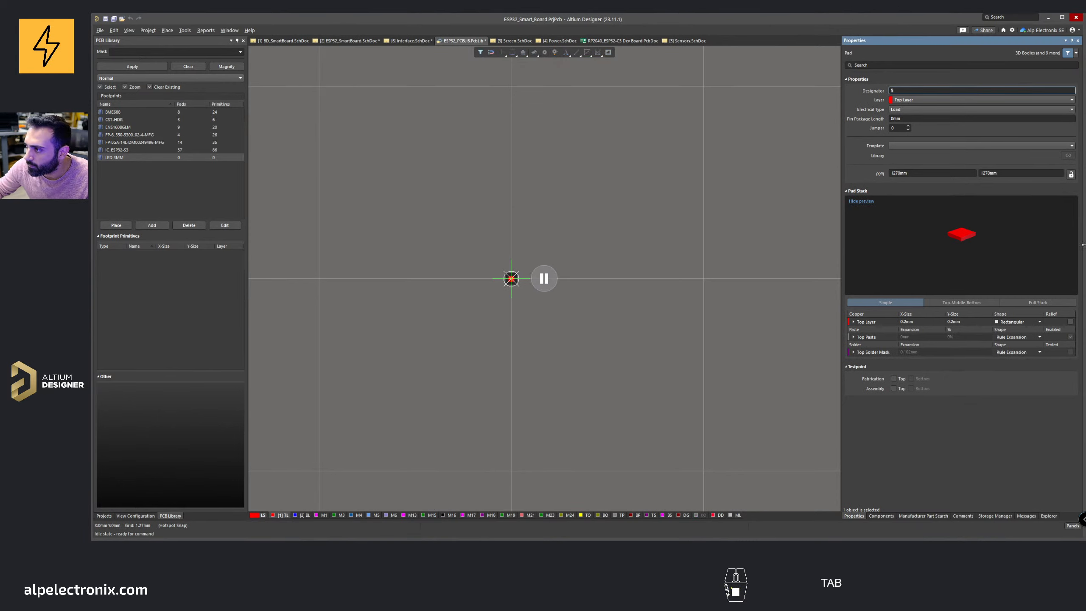
{"action": "left_click", "coordinate": [912, 102]}
{"action": "left_click", "coordinate": [911, 89]}
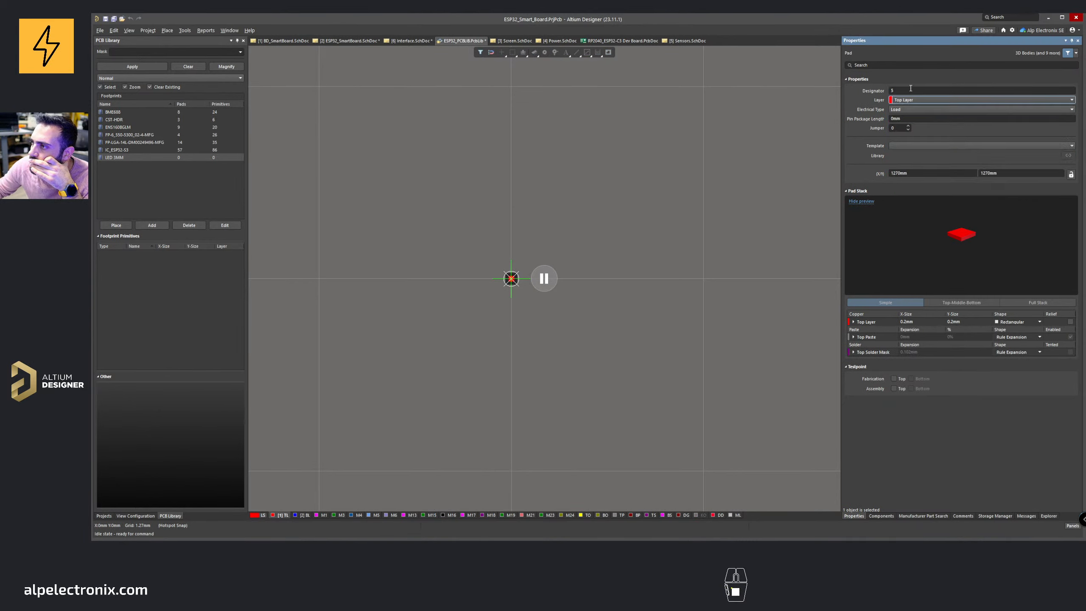
{"action": "left_click", "coordinate": [911, 89]}
{"action": "type", "text": "1"}
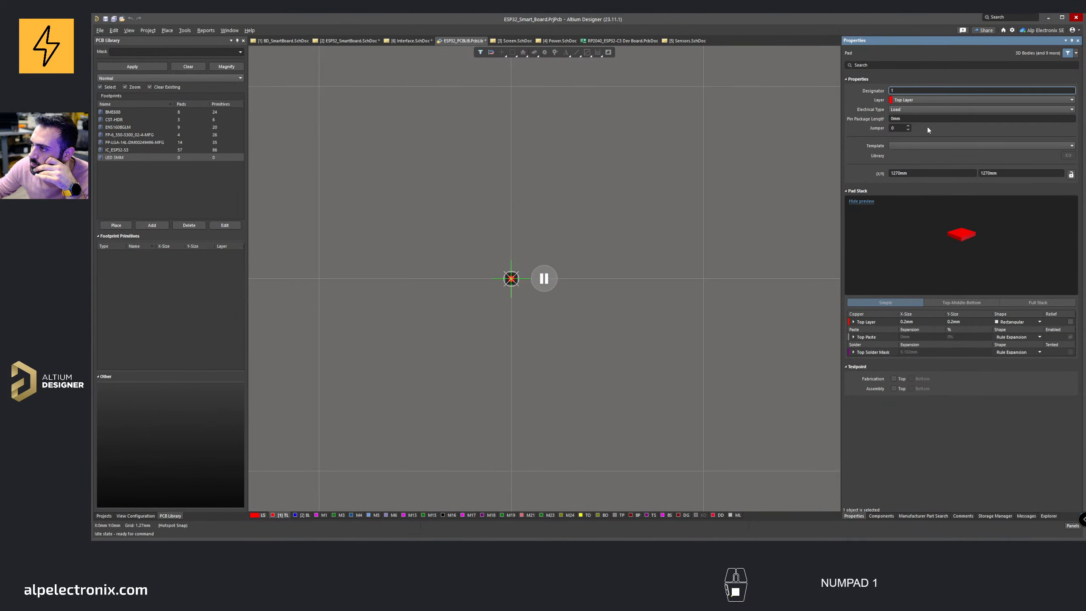
Step: Set the pad's top-layer copper shape to Round
{"action": "left_click", "coordinate": [926, 322]}
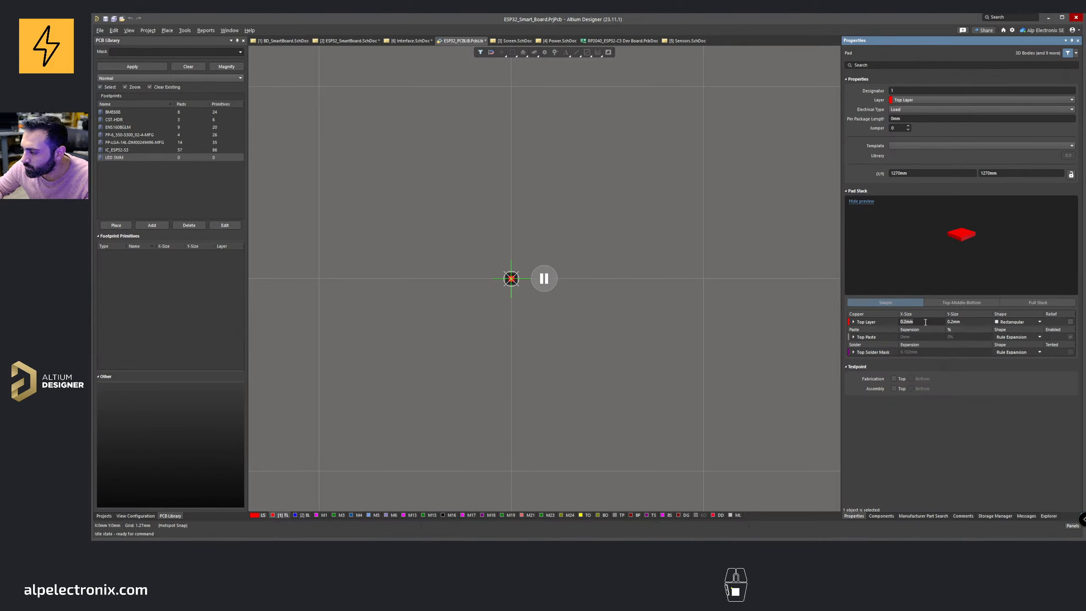
{"action": "type", "text": "1"}
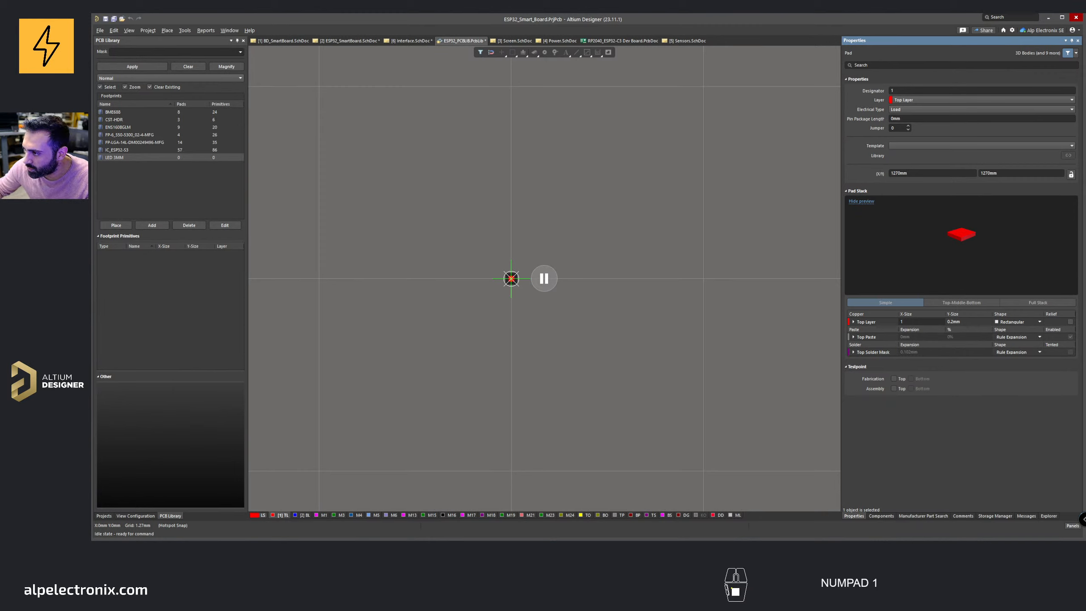
{"action": "key", "text": "BackSpace"}
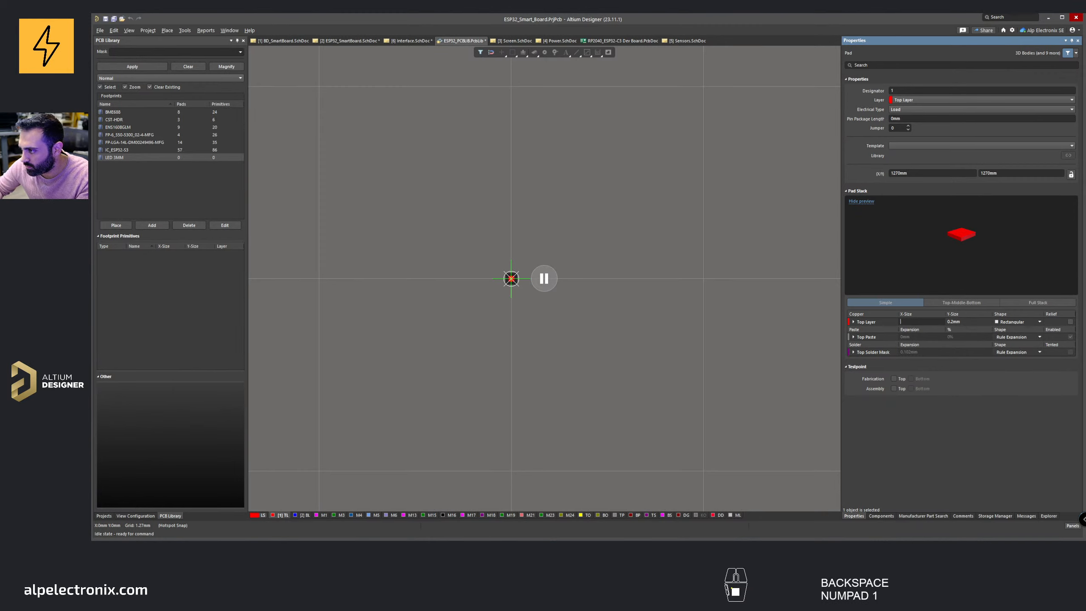
{"action": "left_click", "coordinate": [854, 322]}
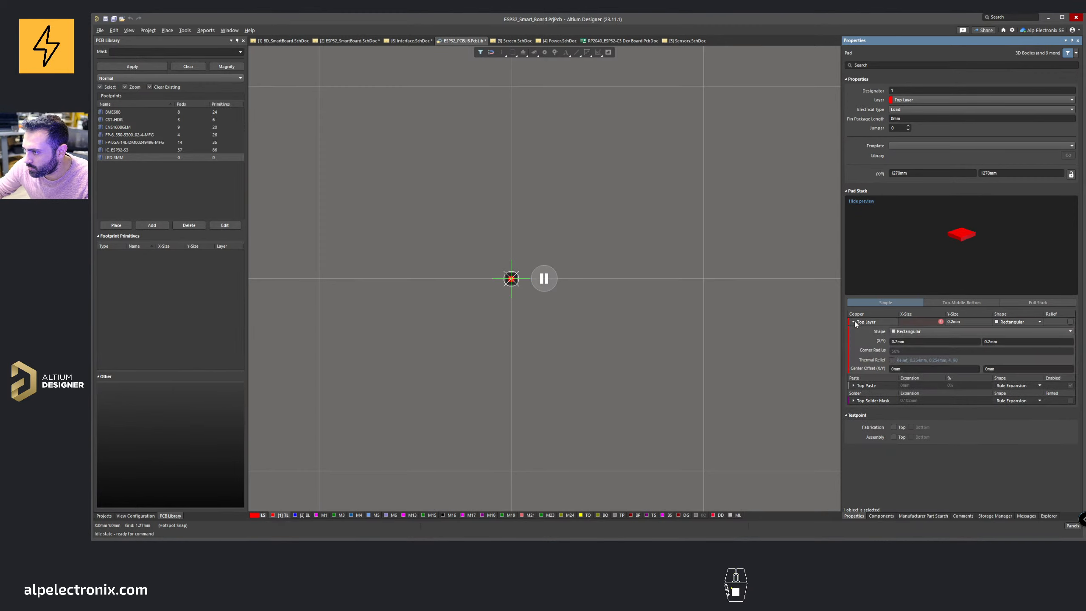
{"action": "left_click", "coordinate": [914, 332]}
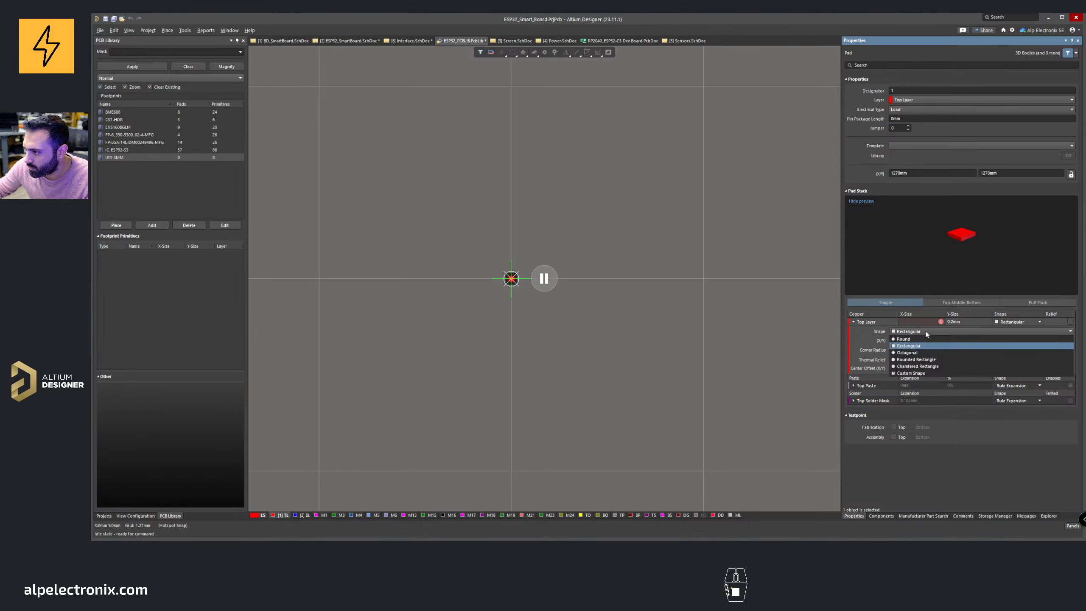
{"action": "left_click", "coordinate": [915, 339]}
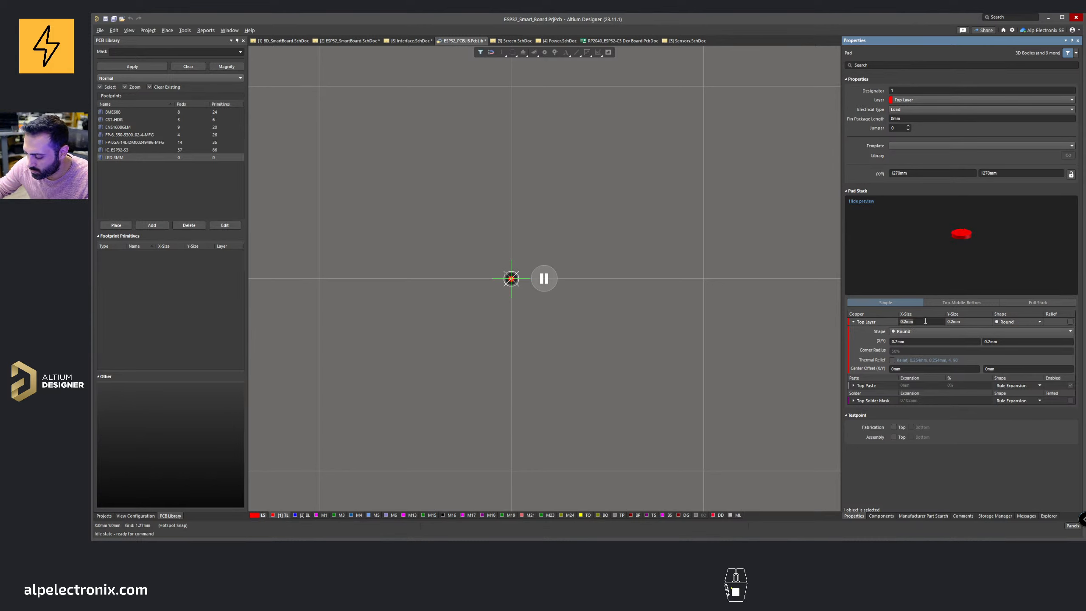
Step: Set the pad's X and Y size to 1.6 mm
{"action": "double_click", "coordinate": [926, 321]}
{"action": "type", "text": "1.6"}
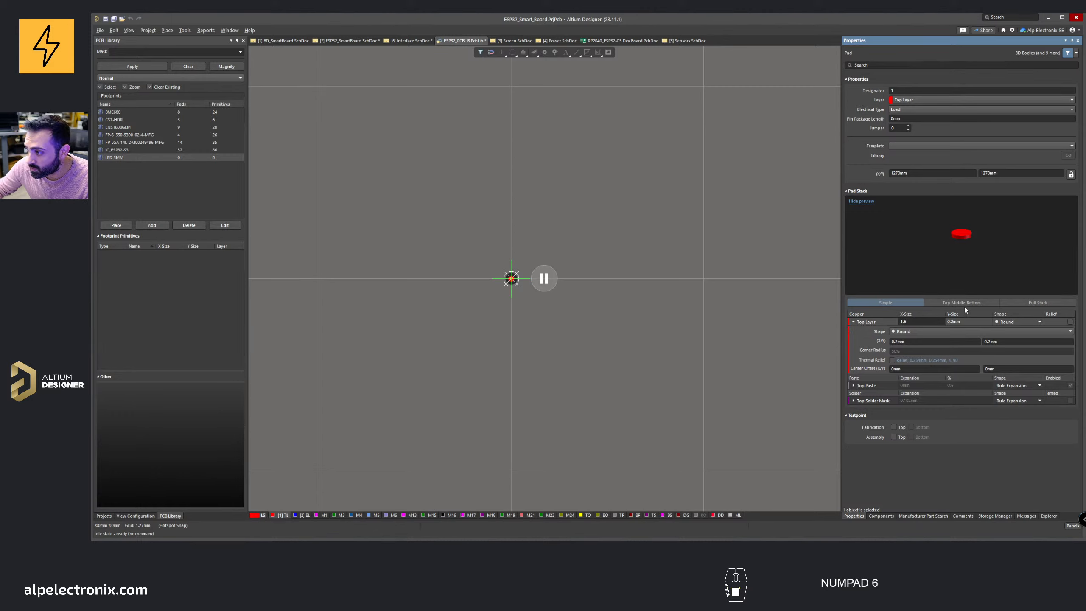
{"action": "double_click", "coordinate": [958, 321]}
{"action": "type", "text": "1.6"}
{"action": "key", "text": "Return"}
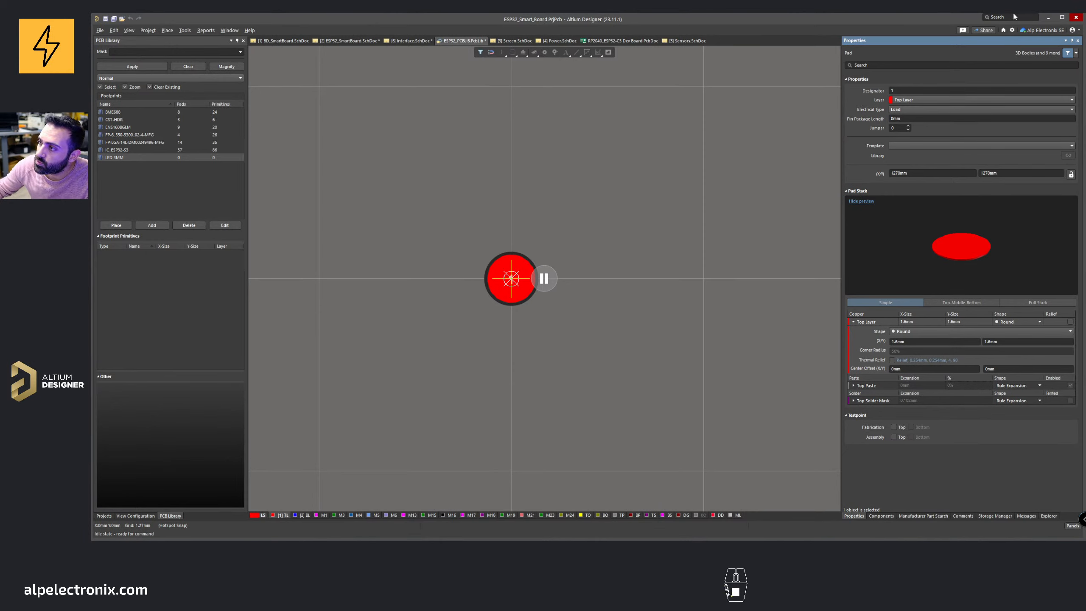
Step: Change the pad's layer to Multi-Layer
{"action": "left_click", "coordinate": [968, 104]}
{"action": "scroll", "coordinate": [933, 175], "scroll_direction": "down", "scroll_amount": 3}
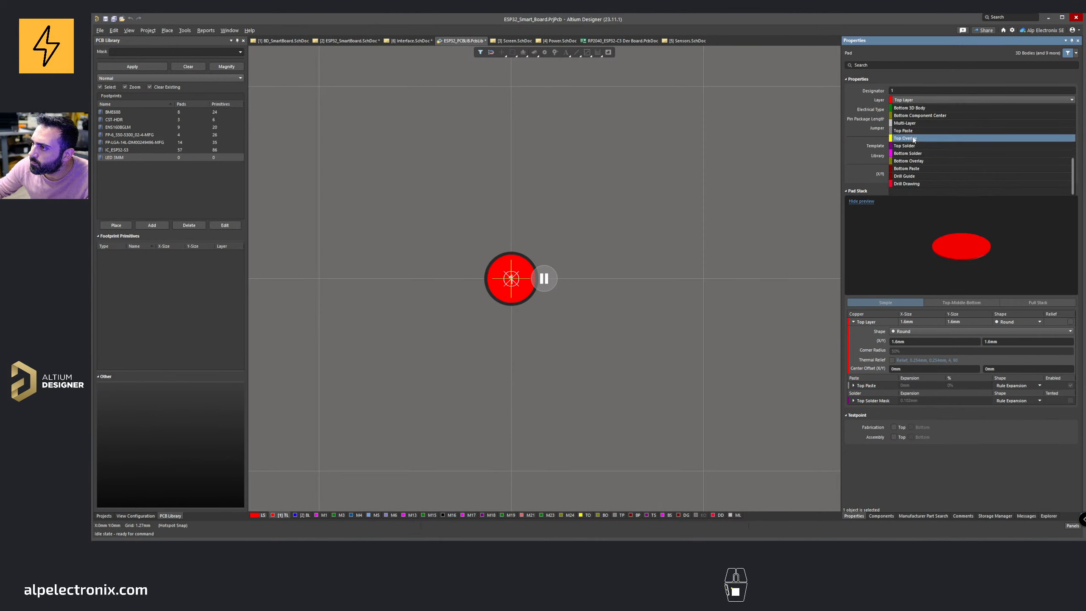
{"action": "left_click", "coordinate": [920, 123]}
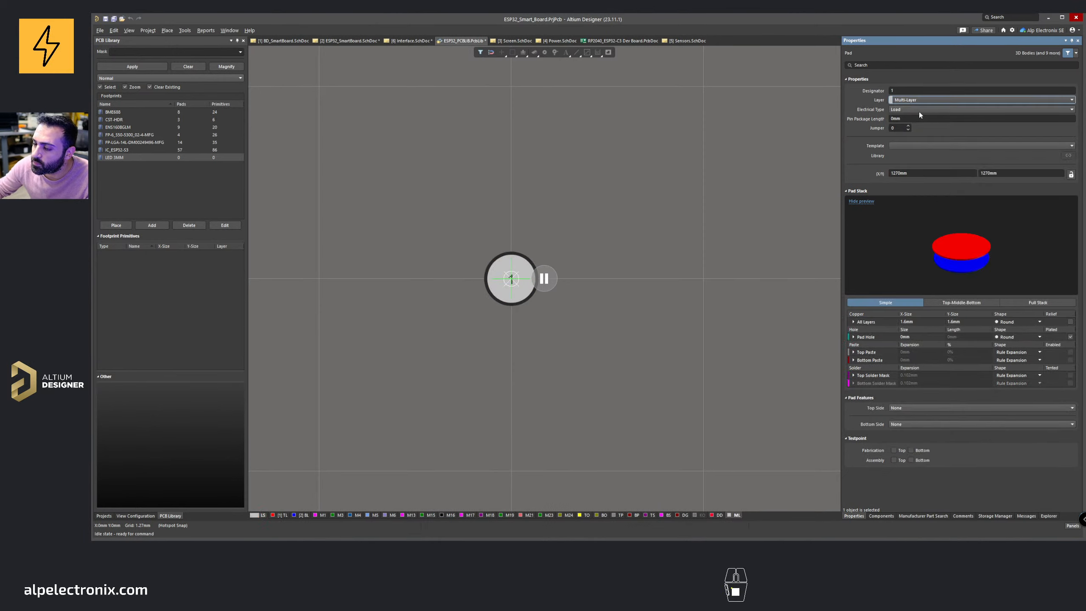
Step: Expand the all-layers copper and pad hole settings and open the hole size for editing
{"action": "left_click", "coordinate": [854, 321]}
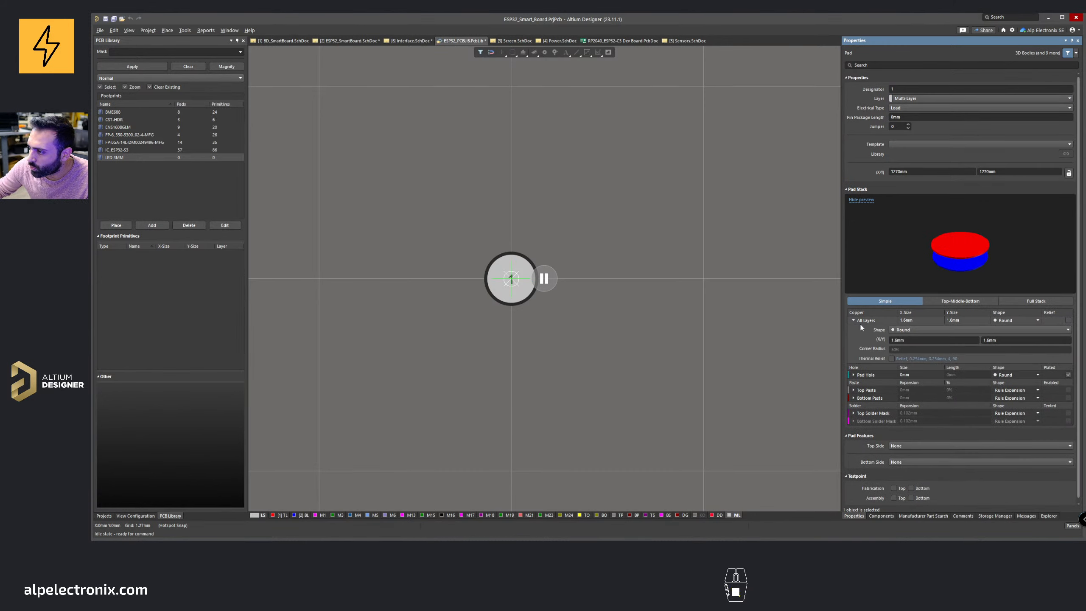
{"action": "left_click", "coordinate": [868, 375]}
{"action": "left_click", "coordinate": [908, 355]}
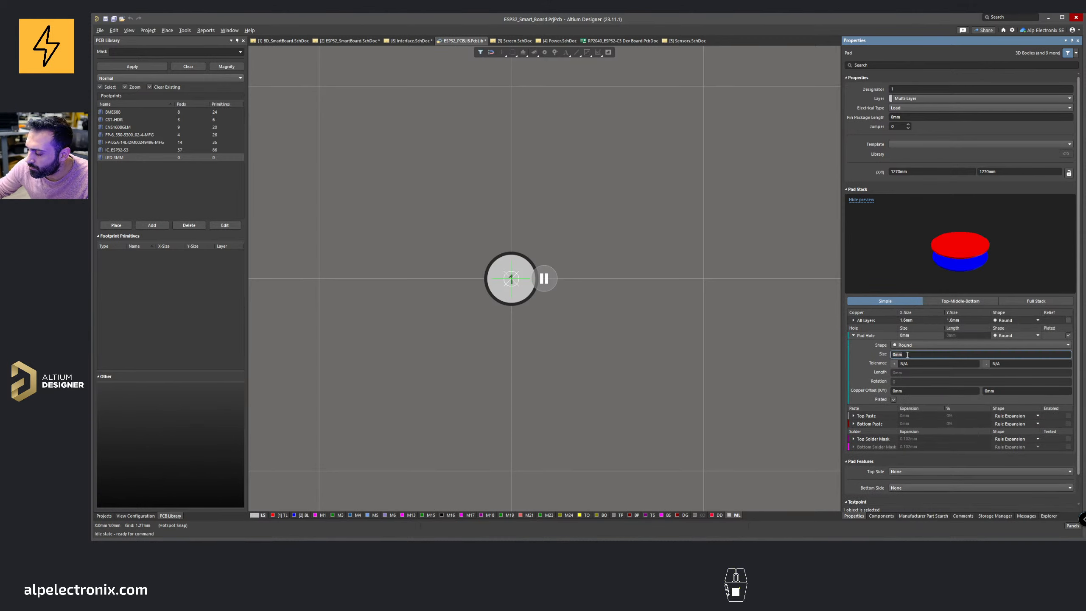
Step: Check the lead dimensions and soldering notes in the sensor datasheet
{"action": "left_click", "coordinate": [531, 546]}
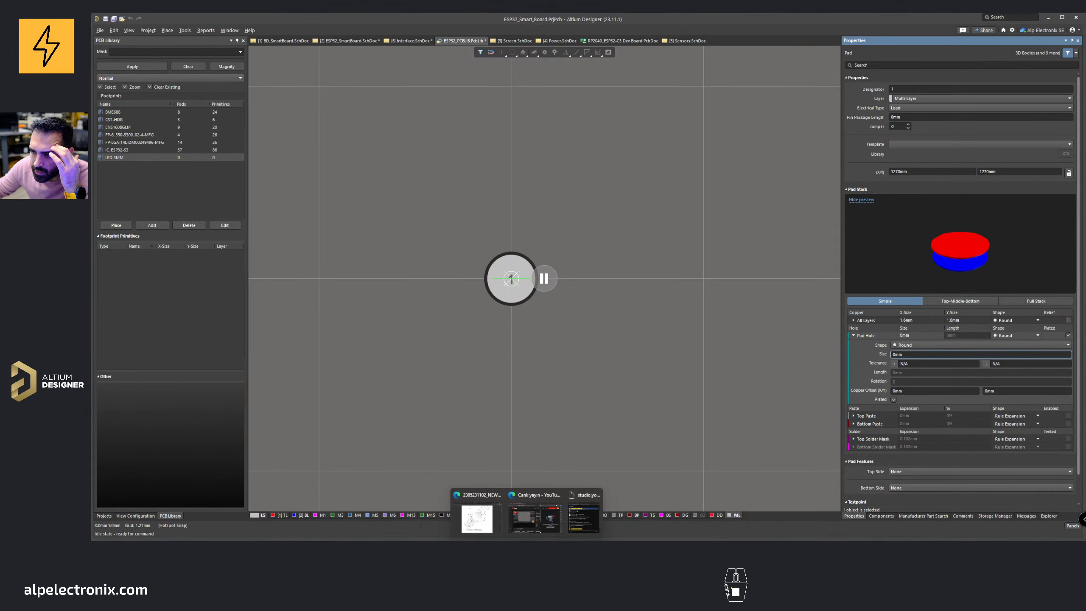
{"action": "left_click", "coordinate": [492, 524]}
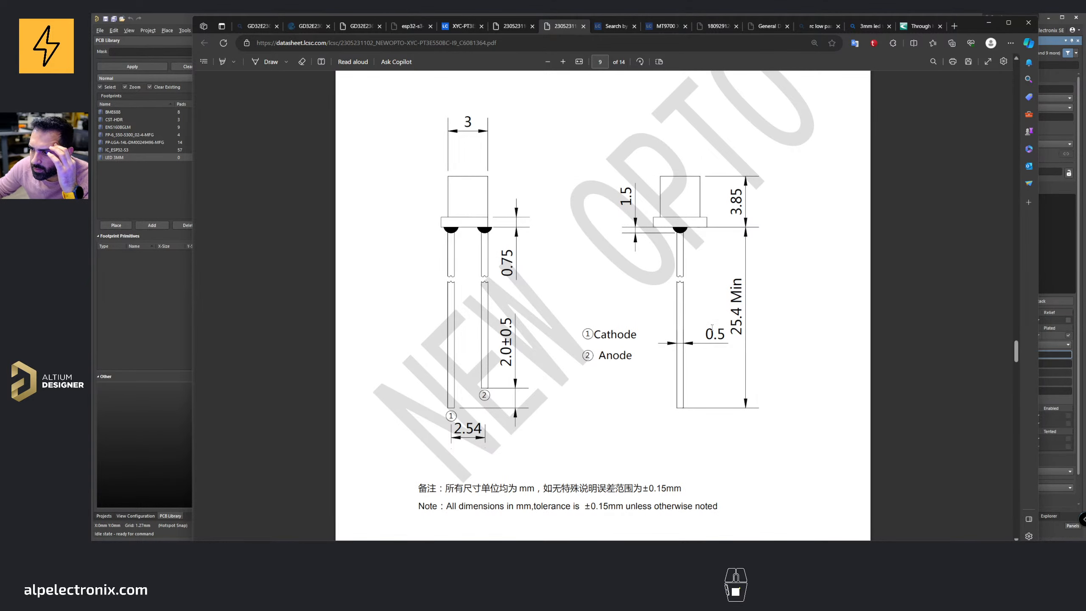
{"action": "scroll", "coordinate": [721, 335], "scroll_direction": "up", "scroll_amount": 6}
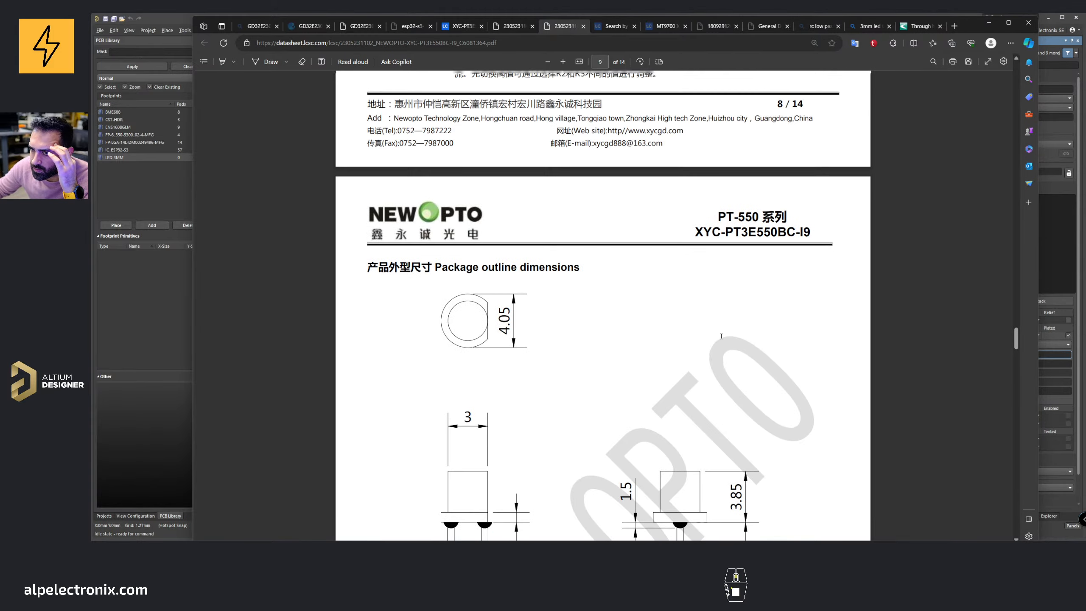
{"action": "scroll", "coordinate": [721, 335], "scroll_direction": "down", "scroll_amount": 15}
{"action": "scroll", "coordinate": [721, 335], "scroll_direction": "down", "scroll_amount": 20}
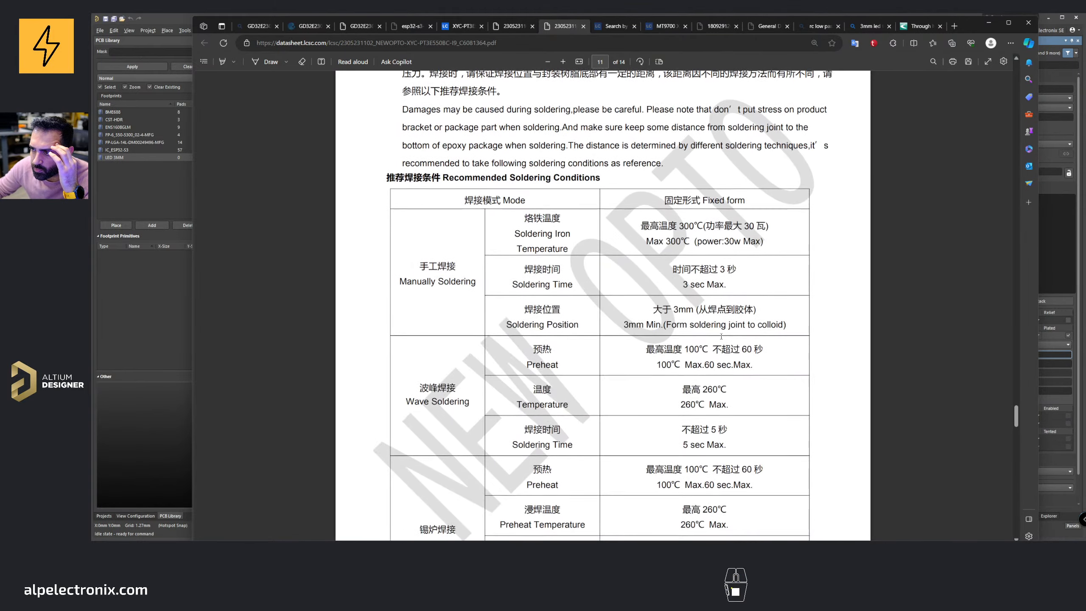
{"action": "scroll", "coordinate": [721, 337], "scroll_direction": "down", "scroll_amount": 9}
{"action": "scroll", "coordinate": [721, 337], "scroll_direction": "up", "scroll_amount": 20}
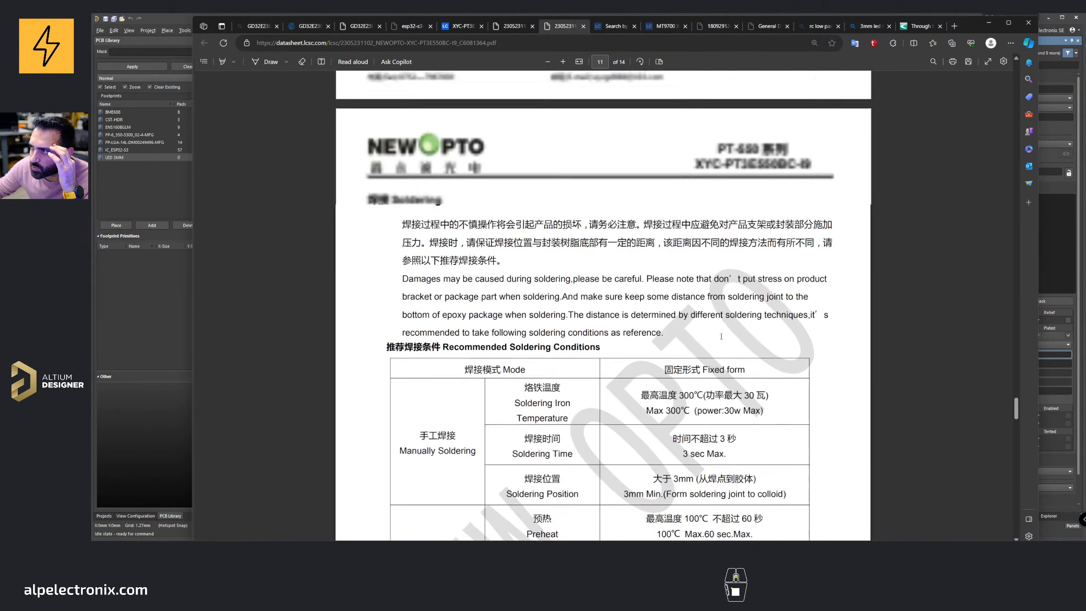
{"action": "left_click", "coordinate": [989, 22]}
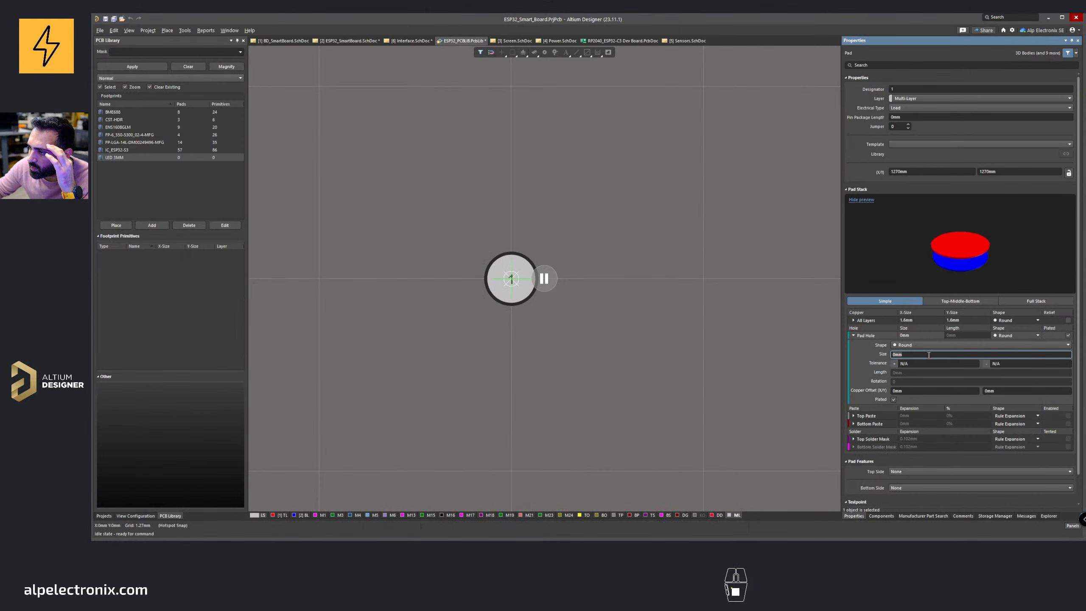
Step: Set the pad hole size to 0.65 mm
{"action": "type", "text": "0.6"}
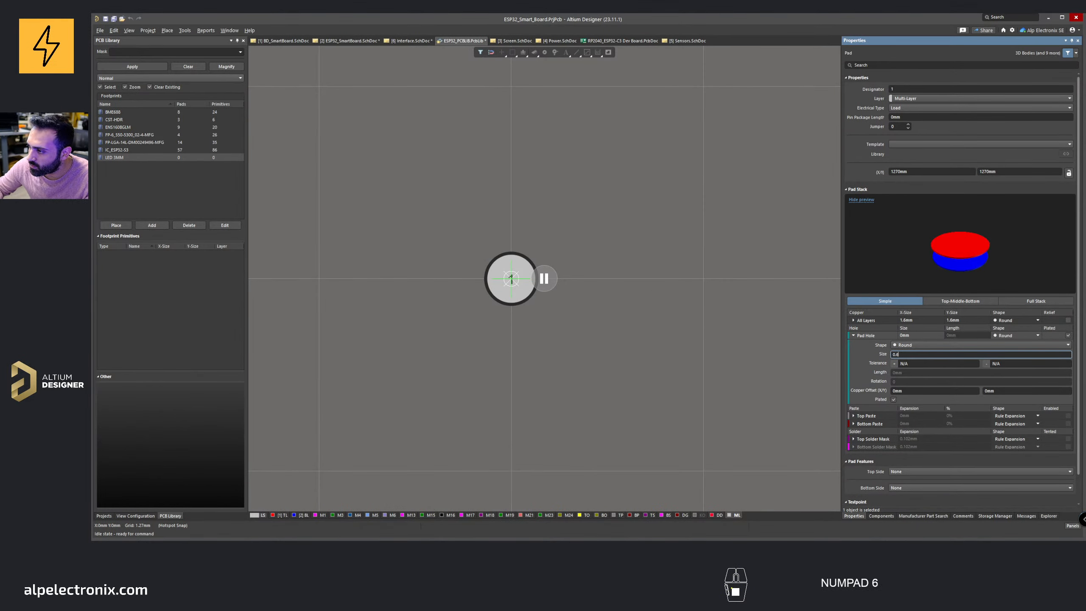
{"action": "type", "text": "5"}
{"action": "key", "text": "Return"}
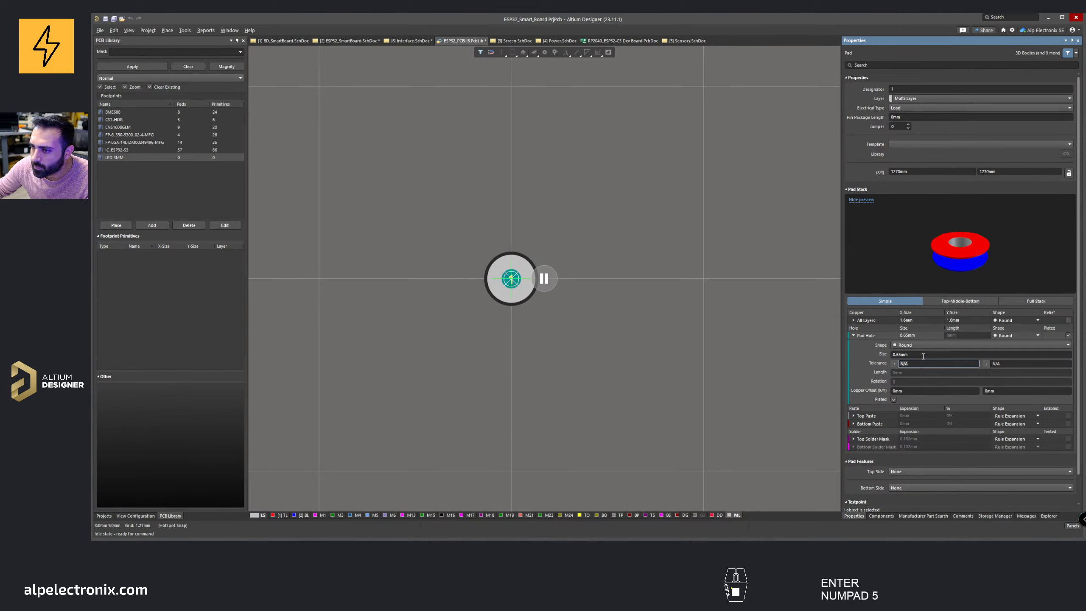
Step: Set the pad's X and Y size to 1 mm
{"action": "key", "text": "Tab"}
{"action": "left_click", "coordinate": [929, 319]}
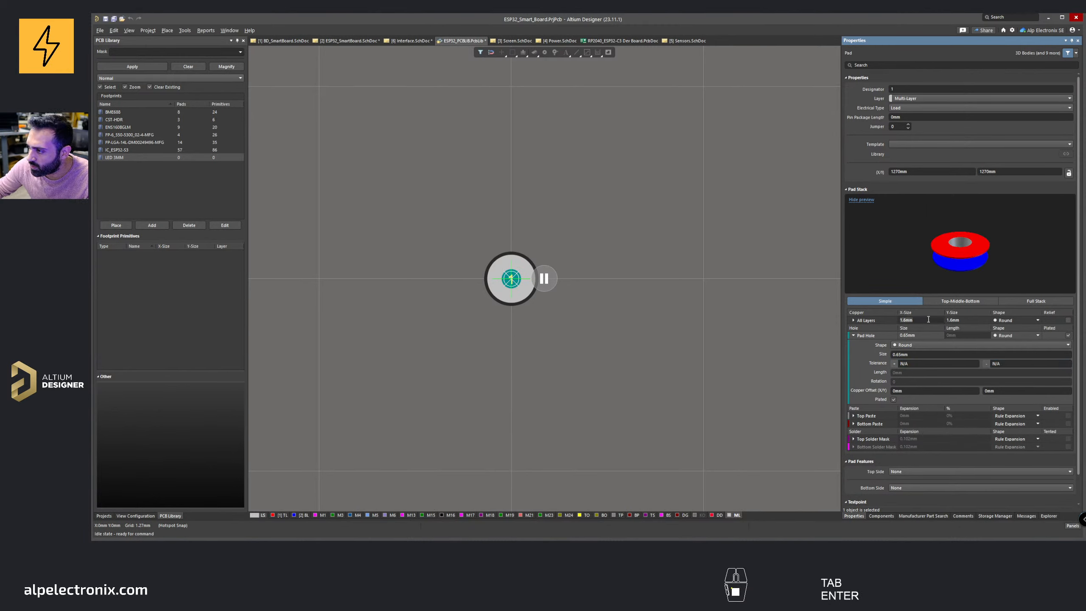
{"action": "type", "text": "1"}
{"action": "left_click", "coordinate": [959, 320]}
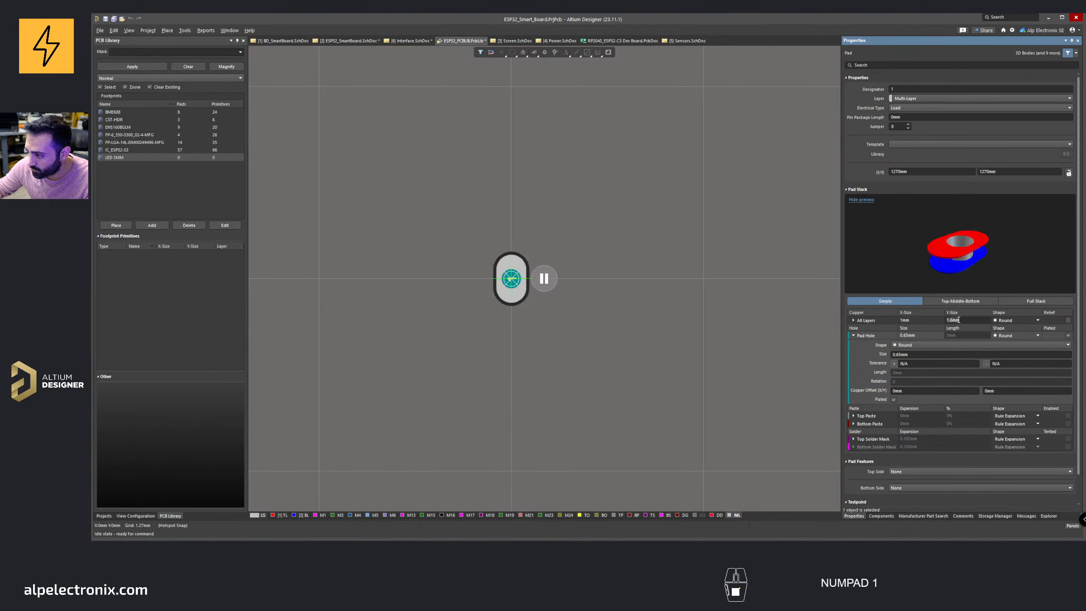
{"action": "type", "text": "1"}
{"action": "key", "text": "Return"}
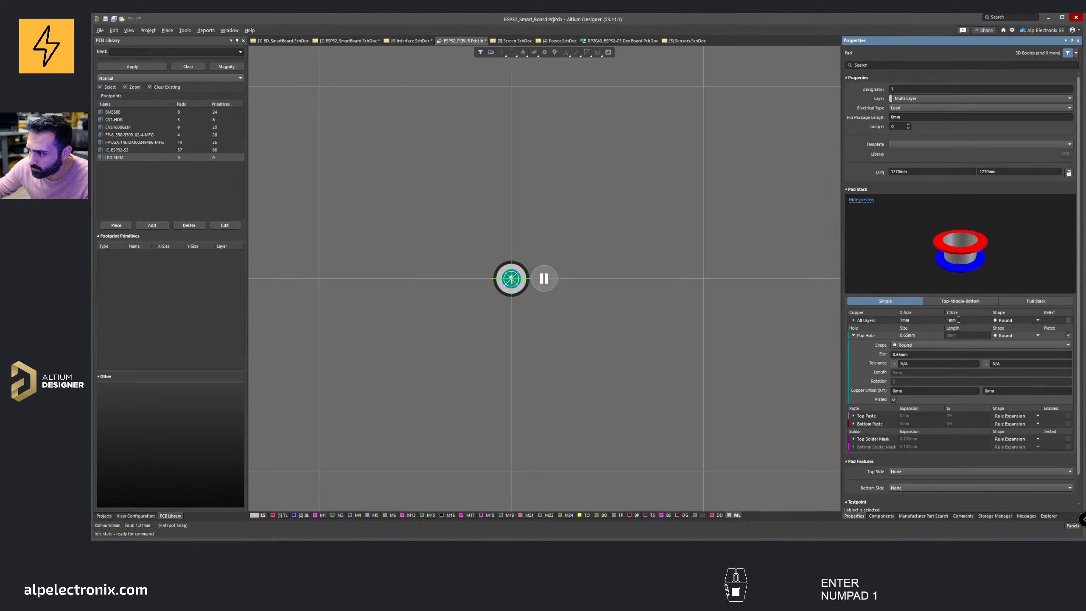
Step: Set the pad's X and Y size to 1.1 mm and place the pad at the origin
{"action": "left_click", "coordinate": [934, 319]}
{"action": "type", "text": "1.1"}
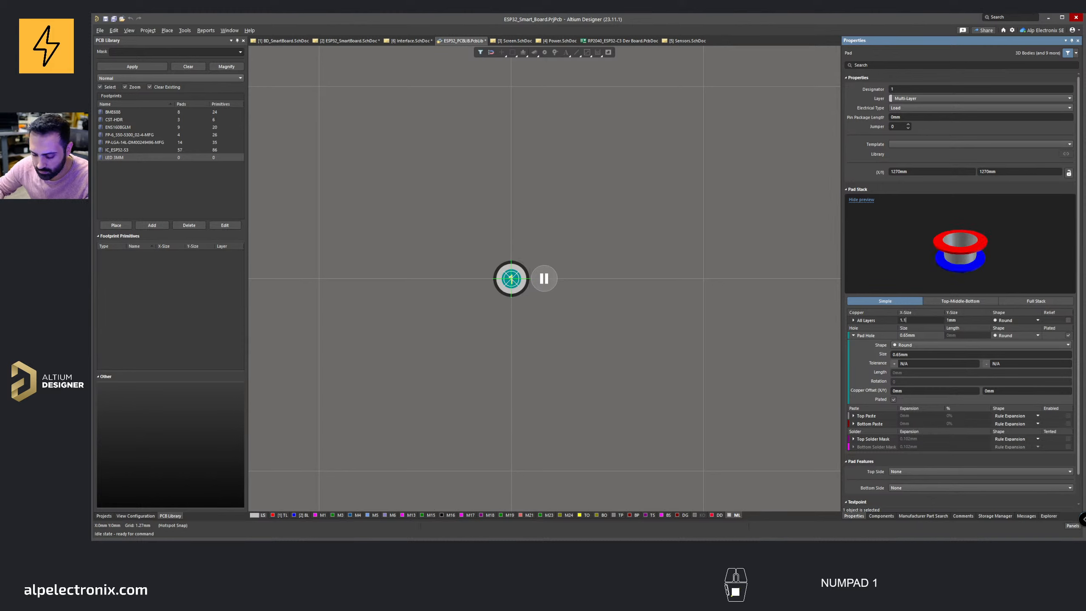
{"action": "key", "text": "Tab"}
{"action": "type", "text": "1.1"}
{"action": "key", "text": "Return"}
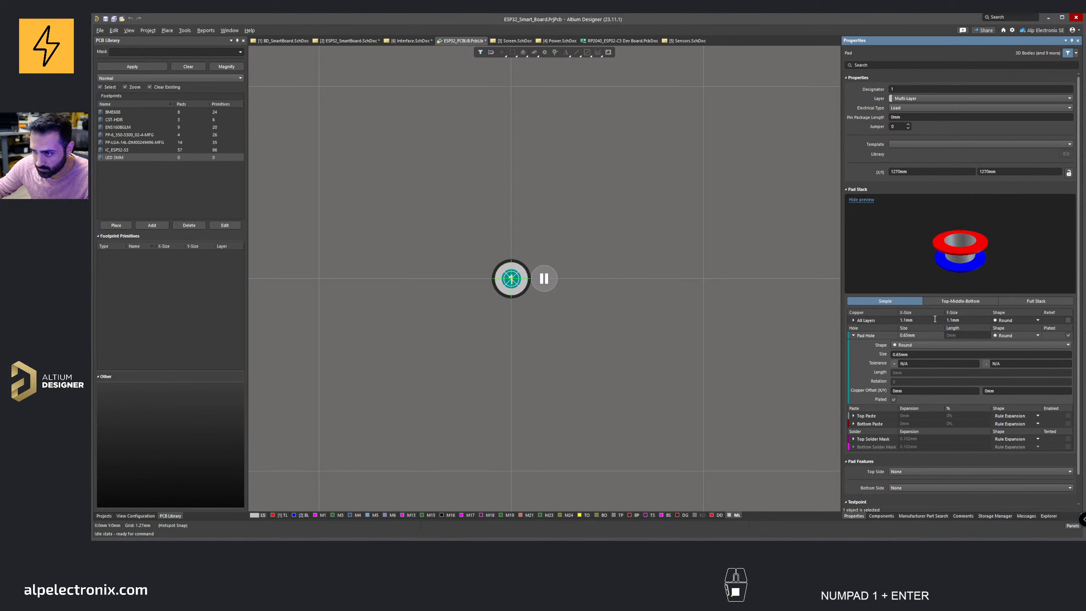
{"action": "left_click", "coordinate": [513, 281]}
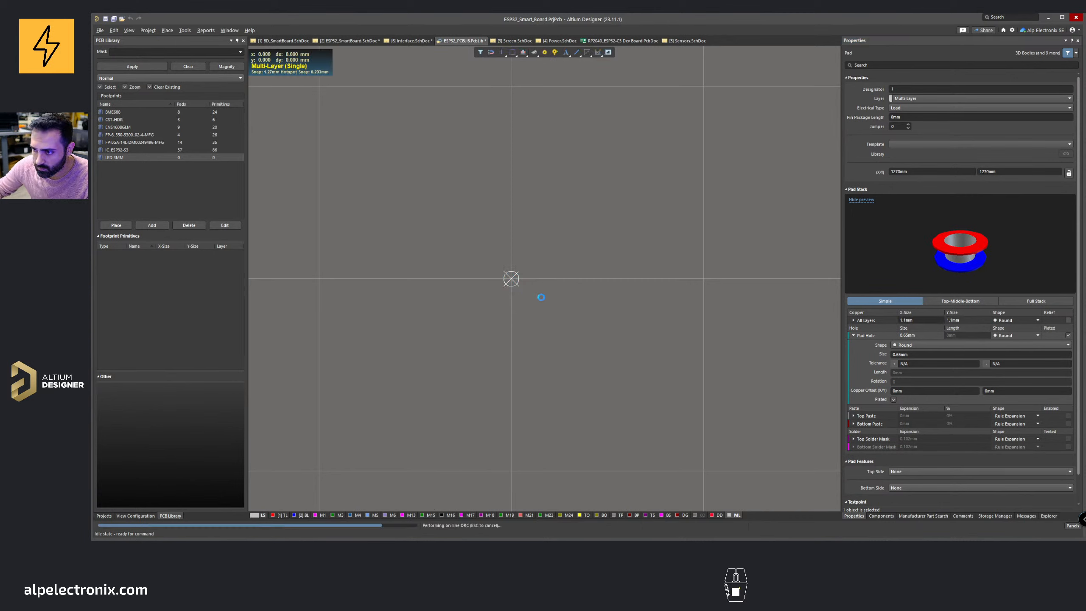